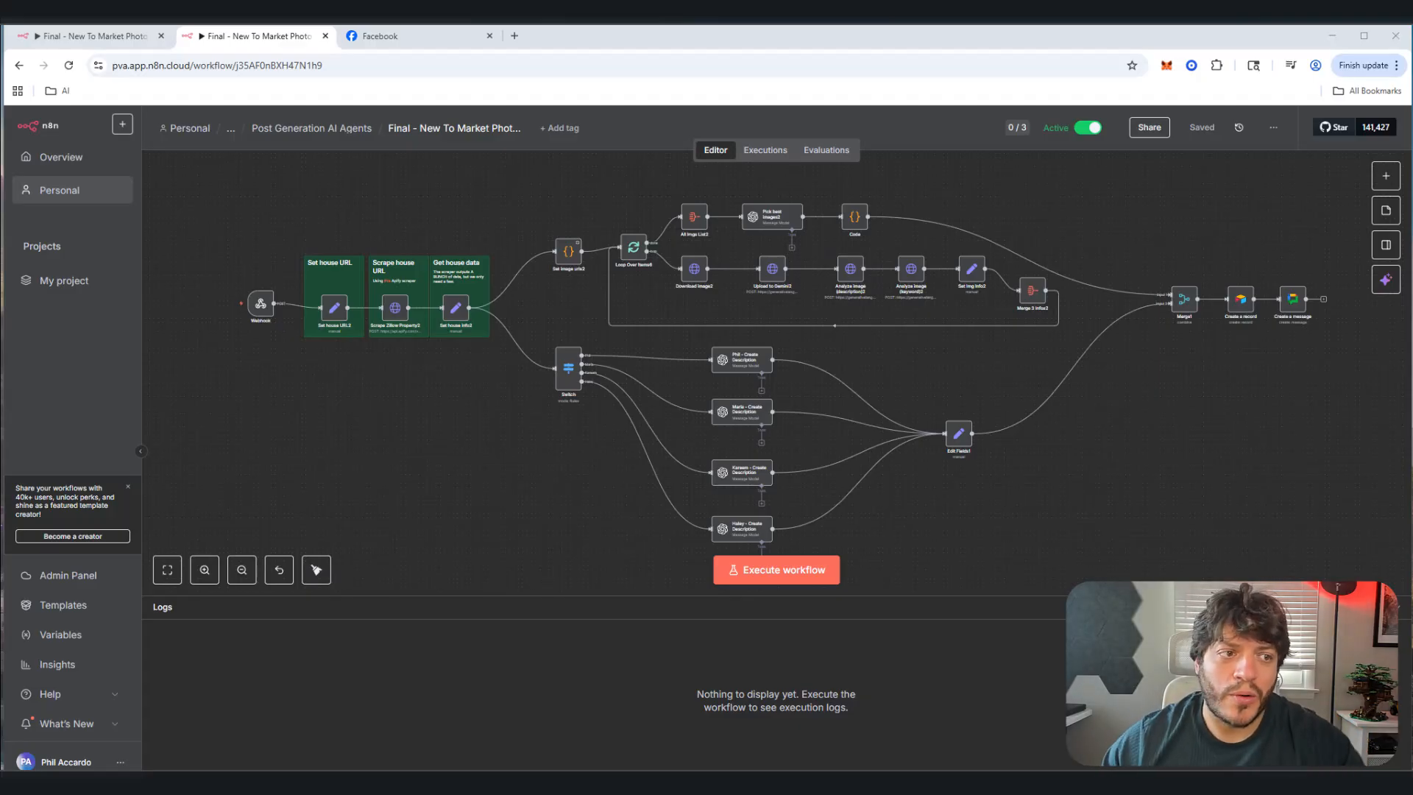
Step: Switch to the Facebook page and highlight the listing post's feature bullet lines
click(387, 36)
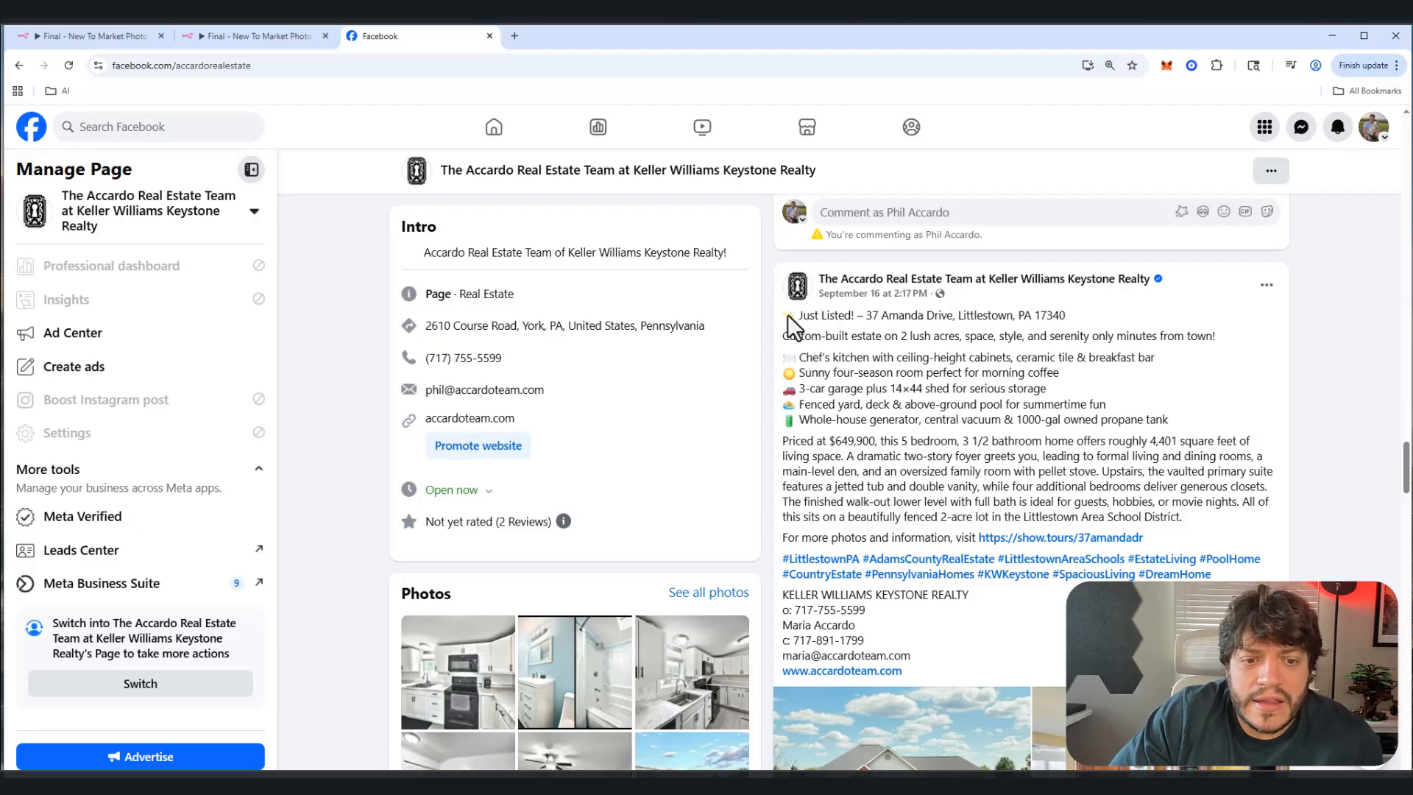
drag(1163, 421, 1106, 432)
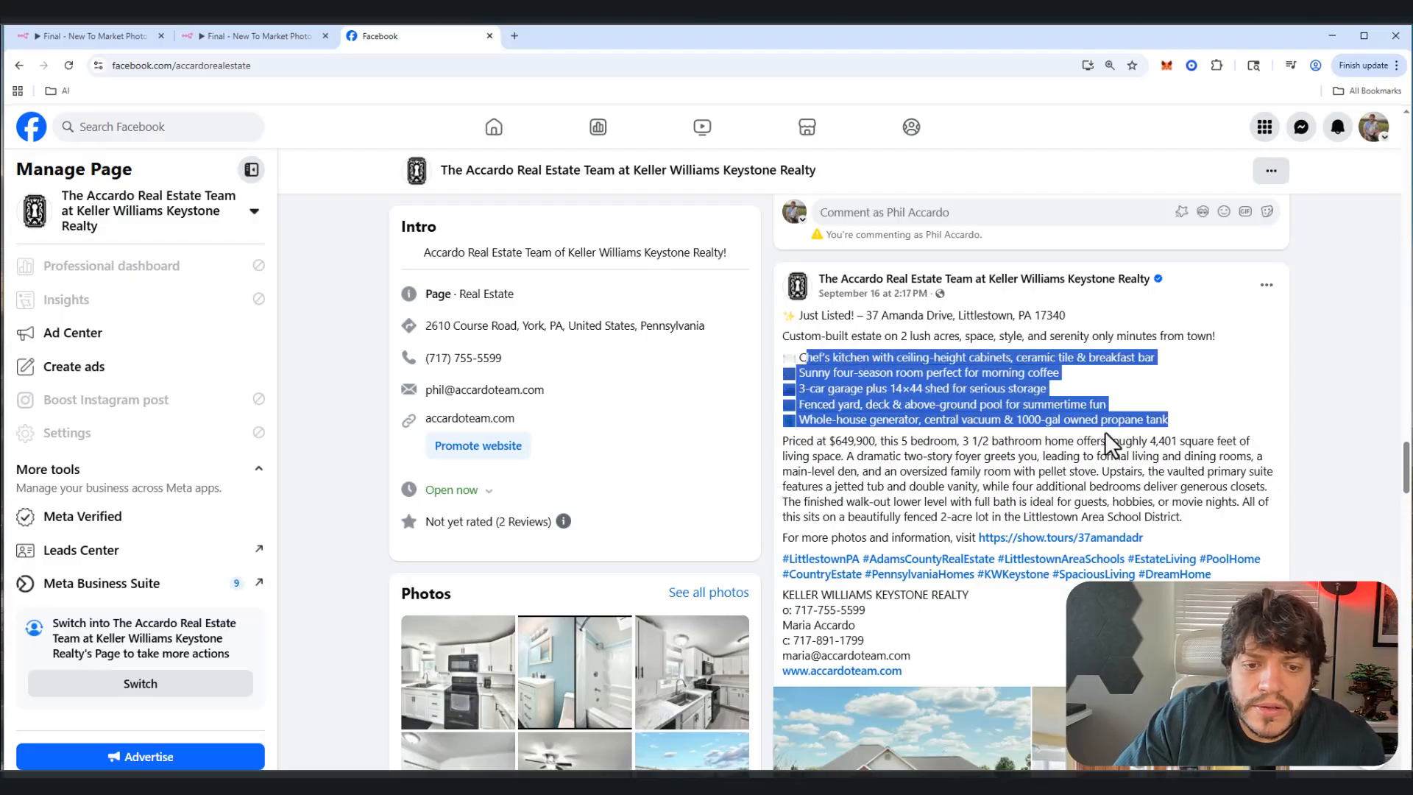
click(776, 460)
Step: Select the price and description paragraphs, then scroll down through the property photo gallery
drag(782, 441, 1193, 508)
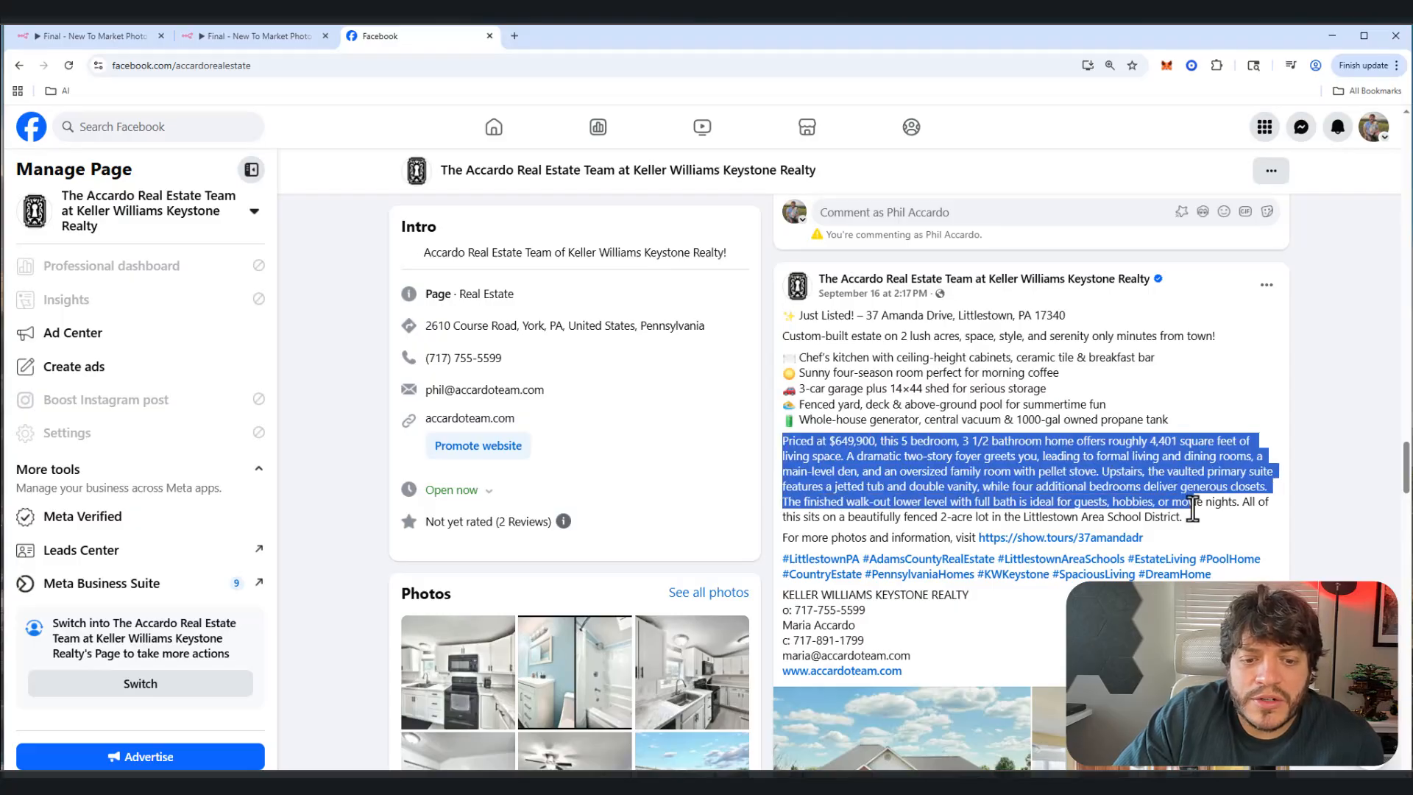
scroll(1038, 457, down, 1)
drag(1142, 469, 778, 477)
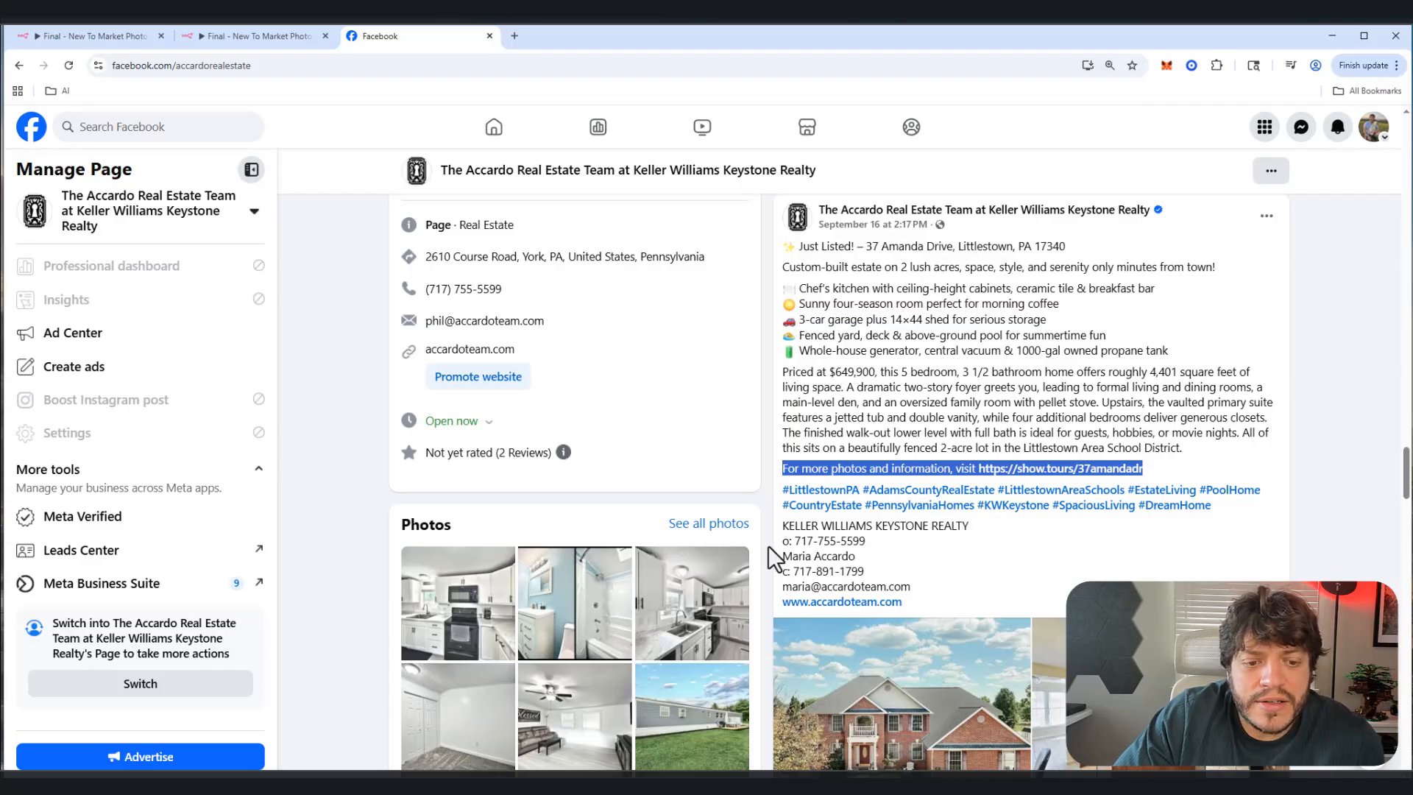
drag(781, 535, 946, 589)
scroll(946, 589, down, 1)
scroll(953, 600, down, 7)
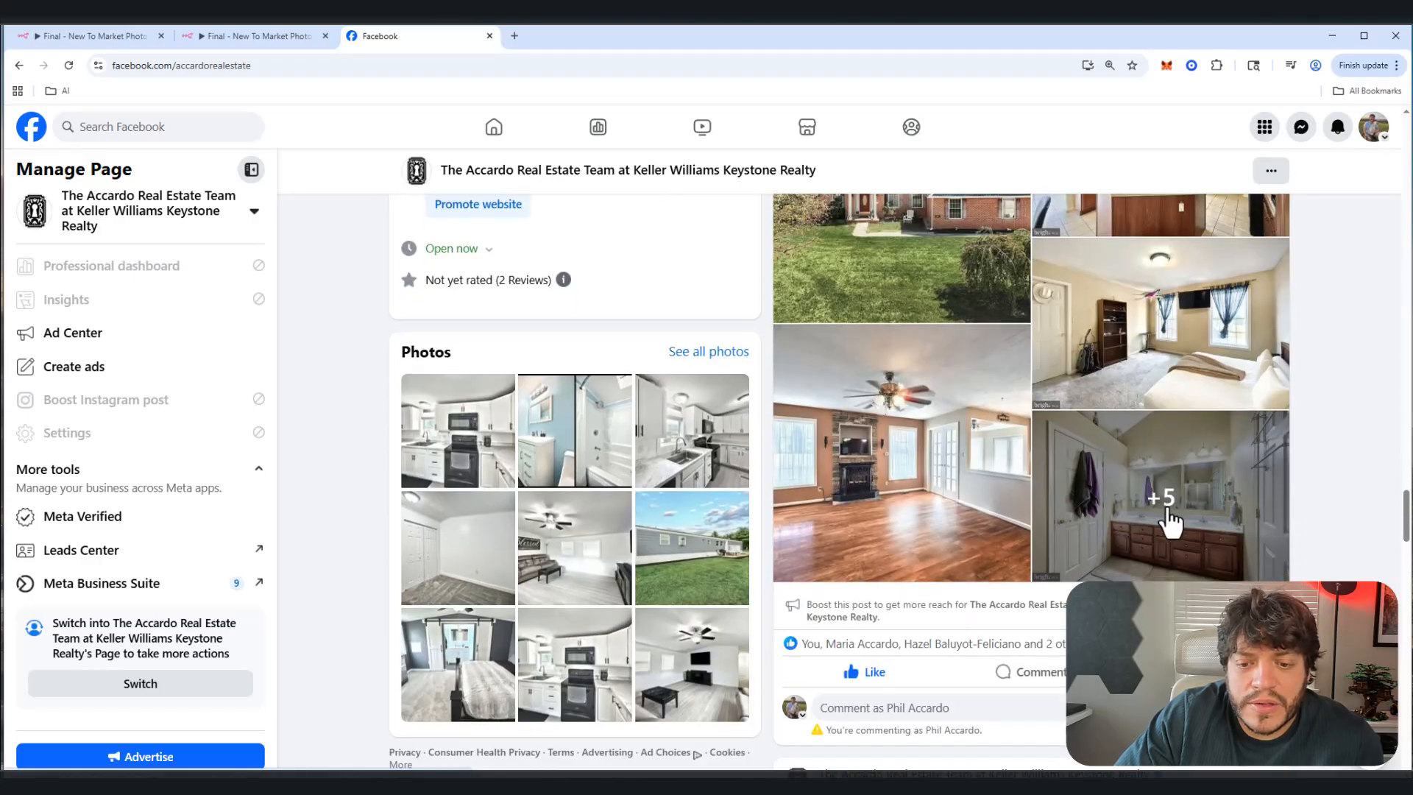
scroll(1028, 467, up, 4)
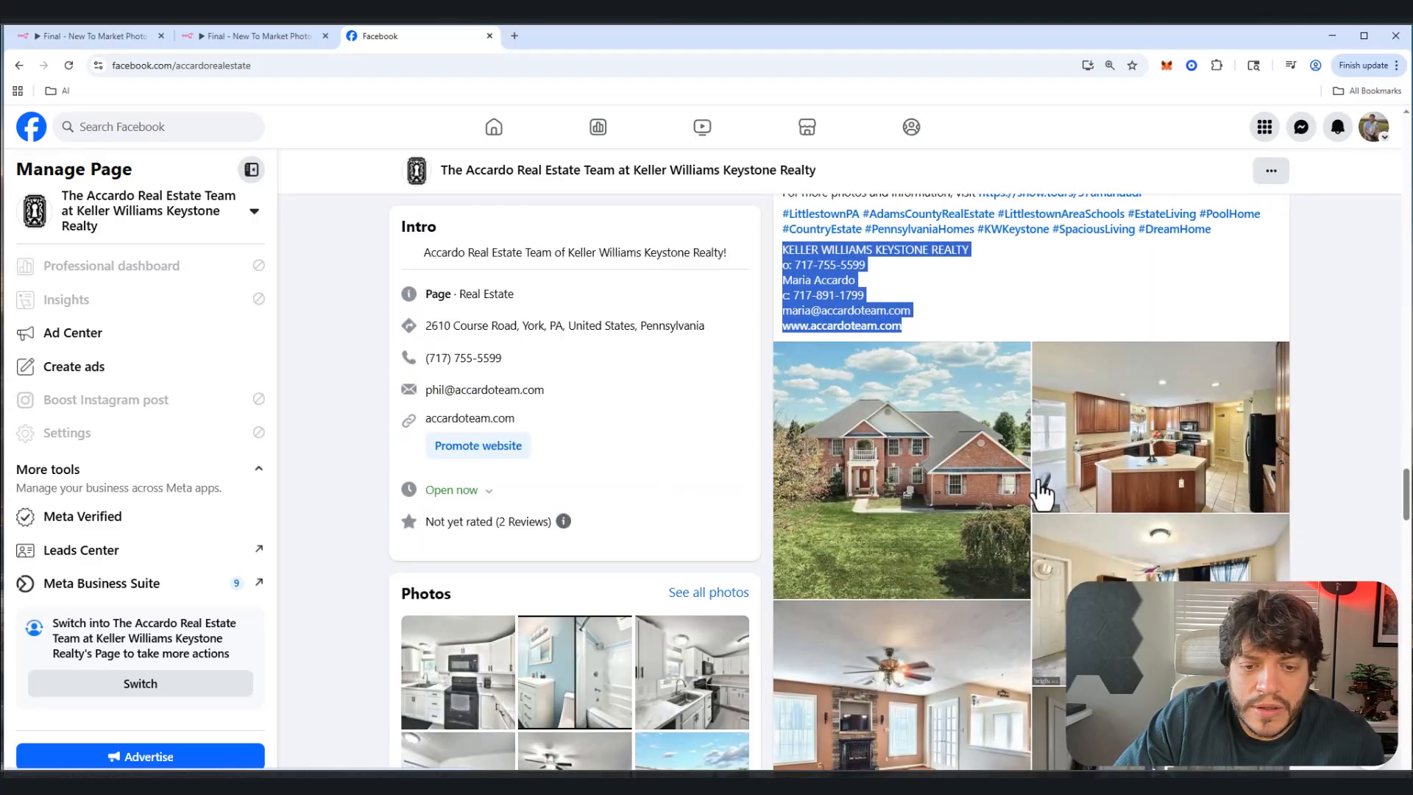
click(997, 494)
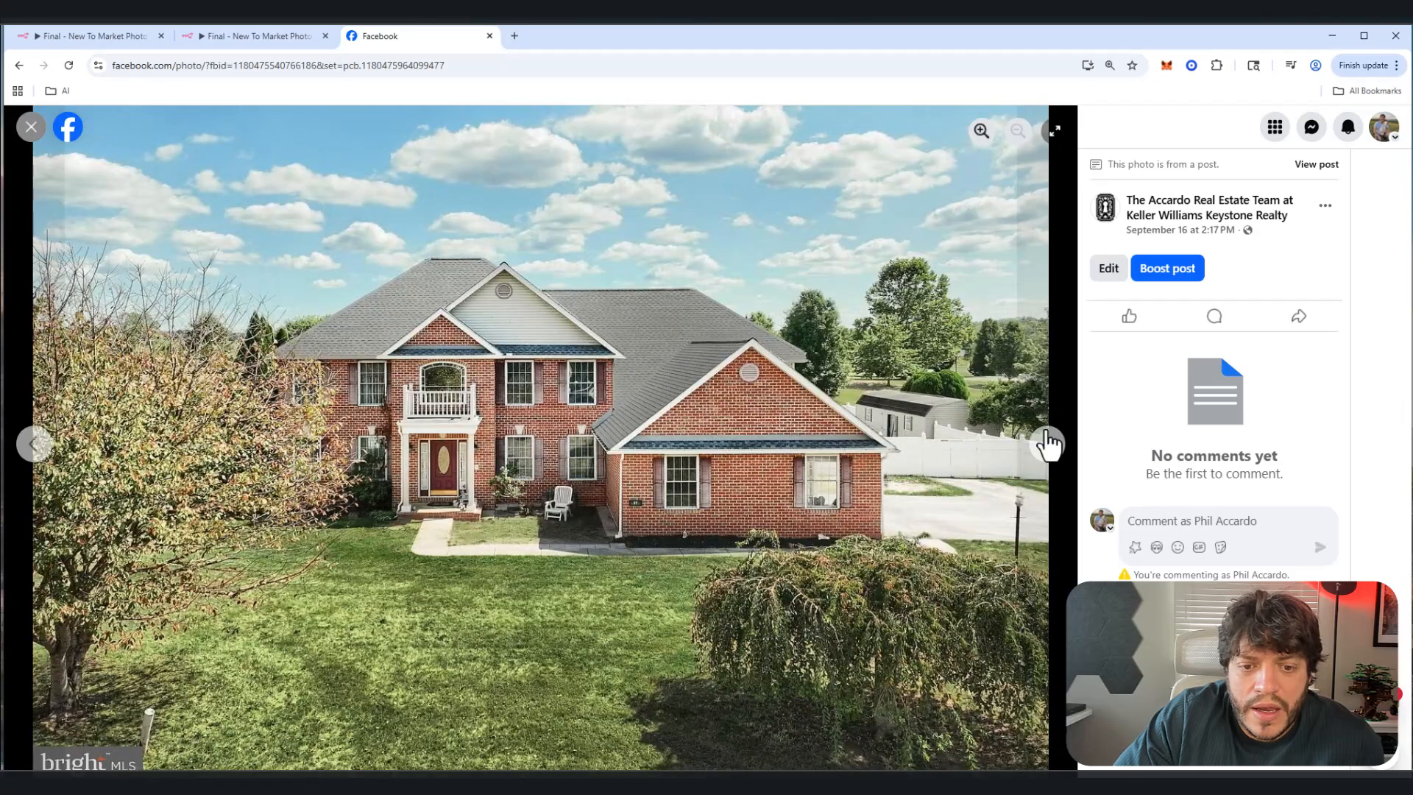
click(1046, 446)
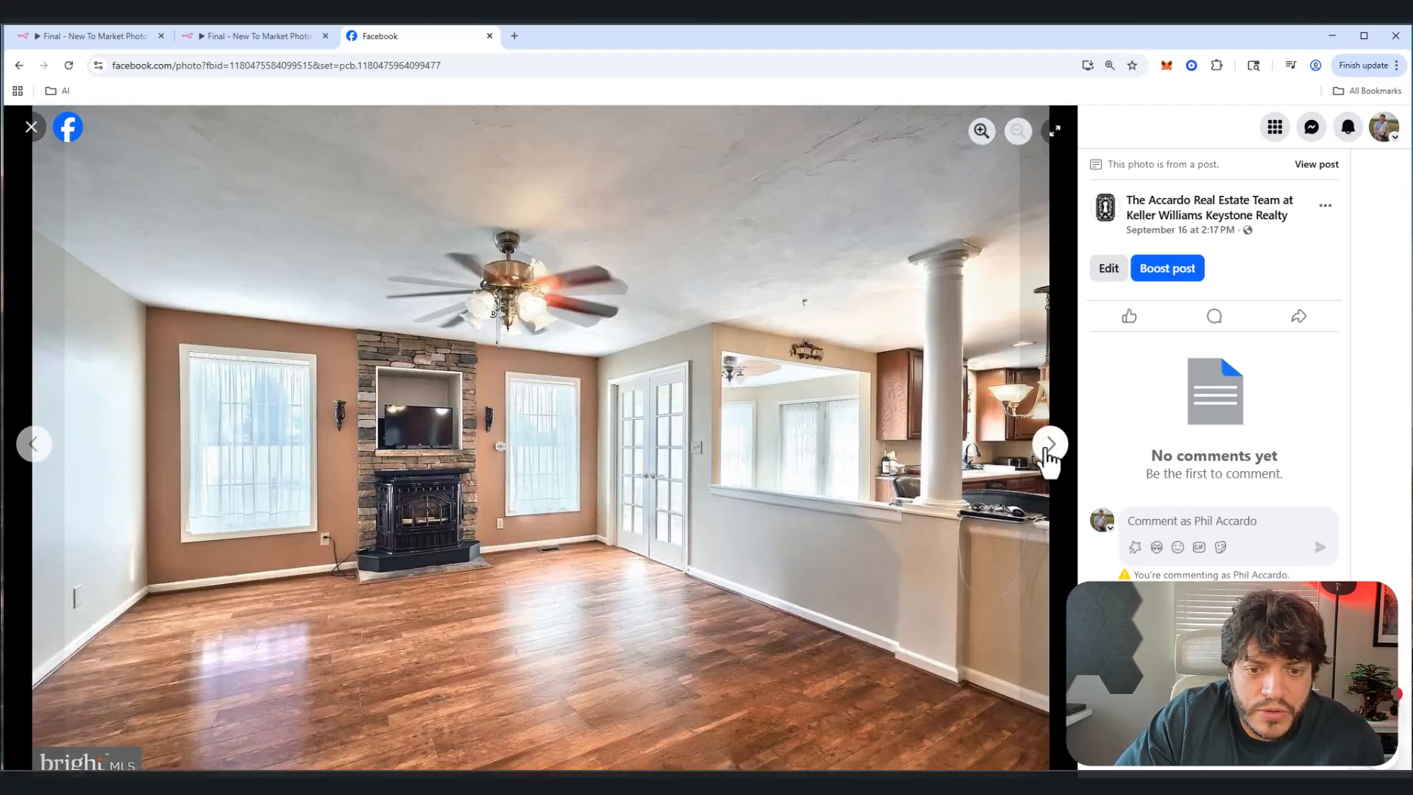
click(1047, 445)
click(1047, 446)
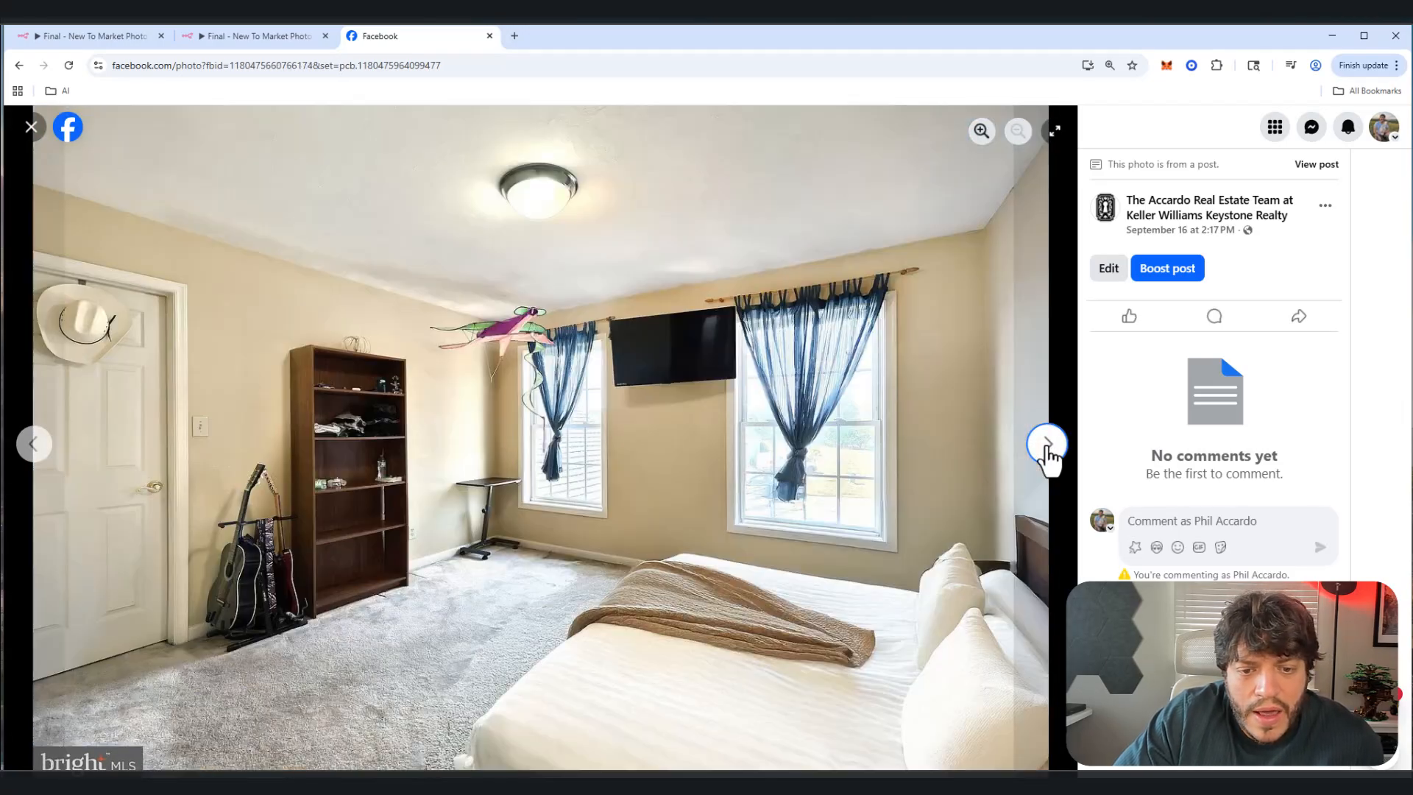
click(31, 132)
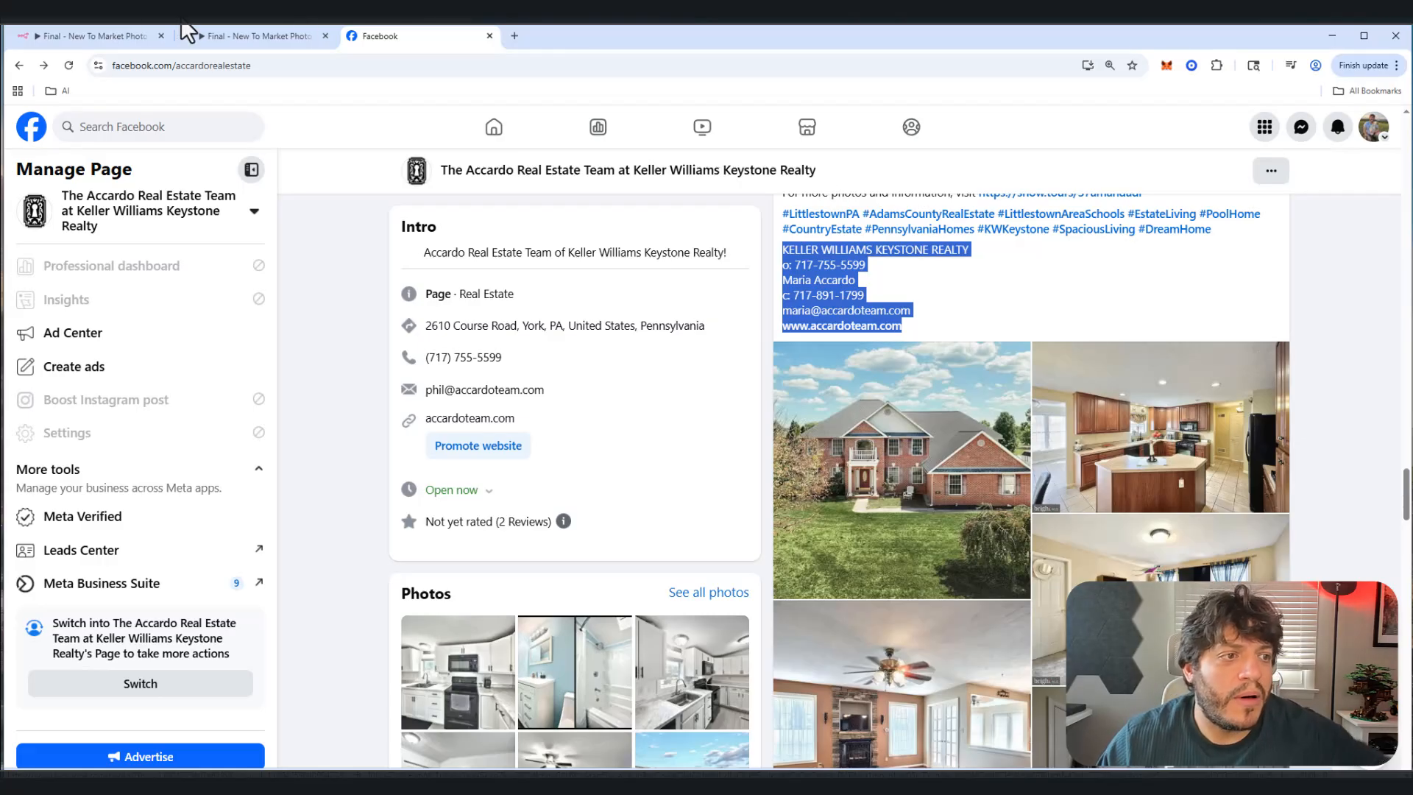
Step: Return to the new-listing photo workflow and zoom in on the Webhook and house-data nodes
click(255, 41)
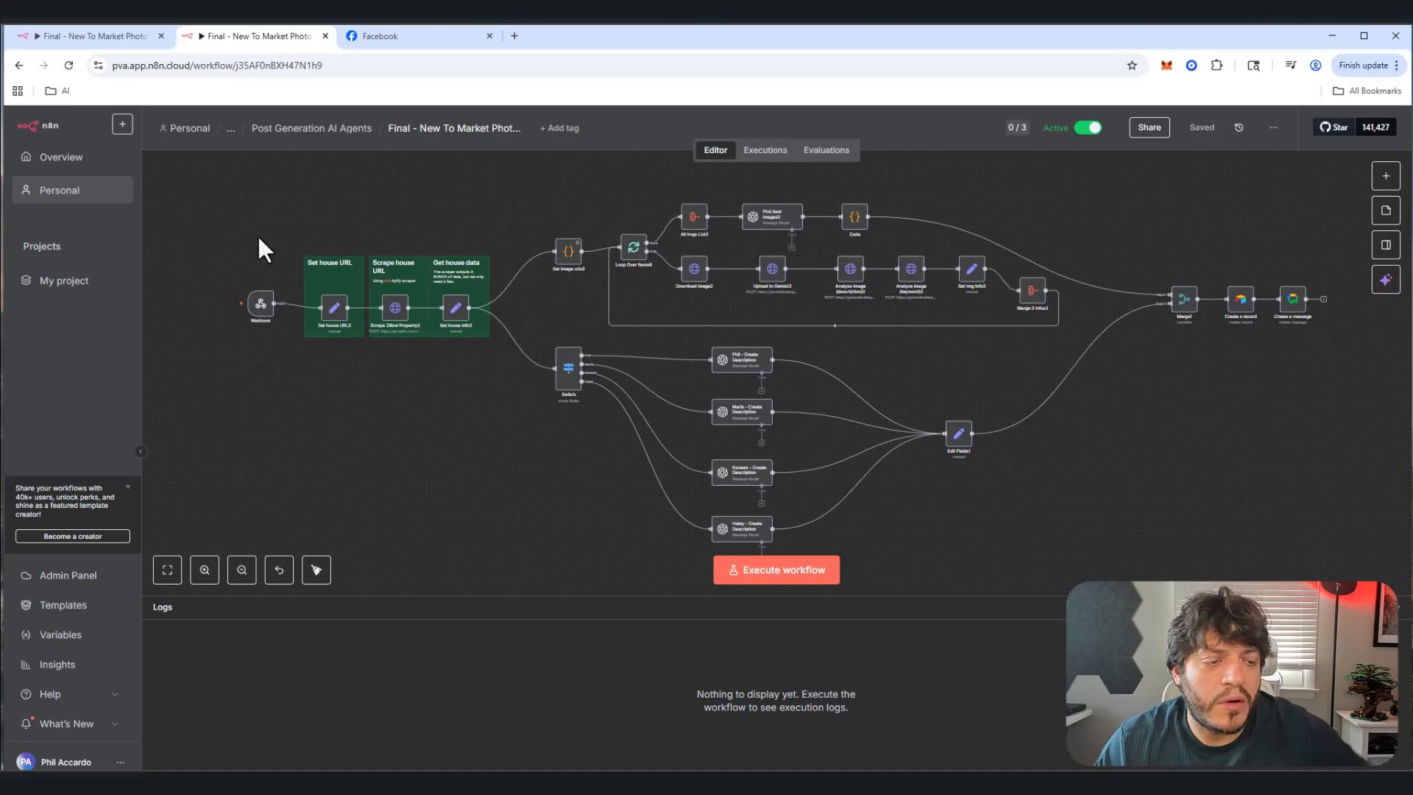
scroll(371, 343, up, 5)
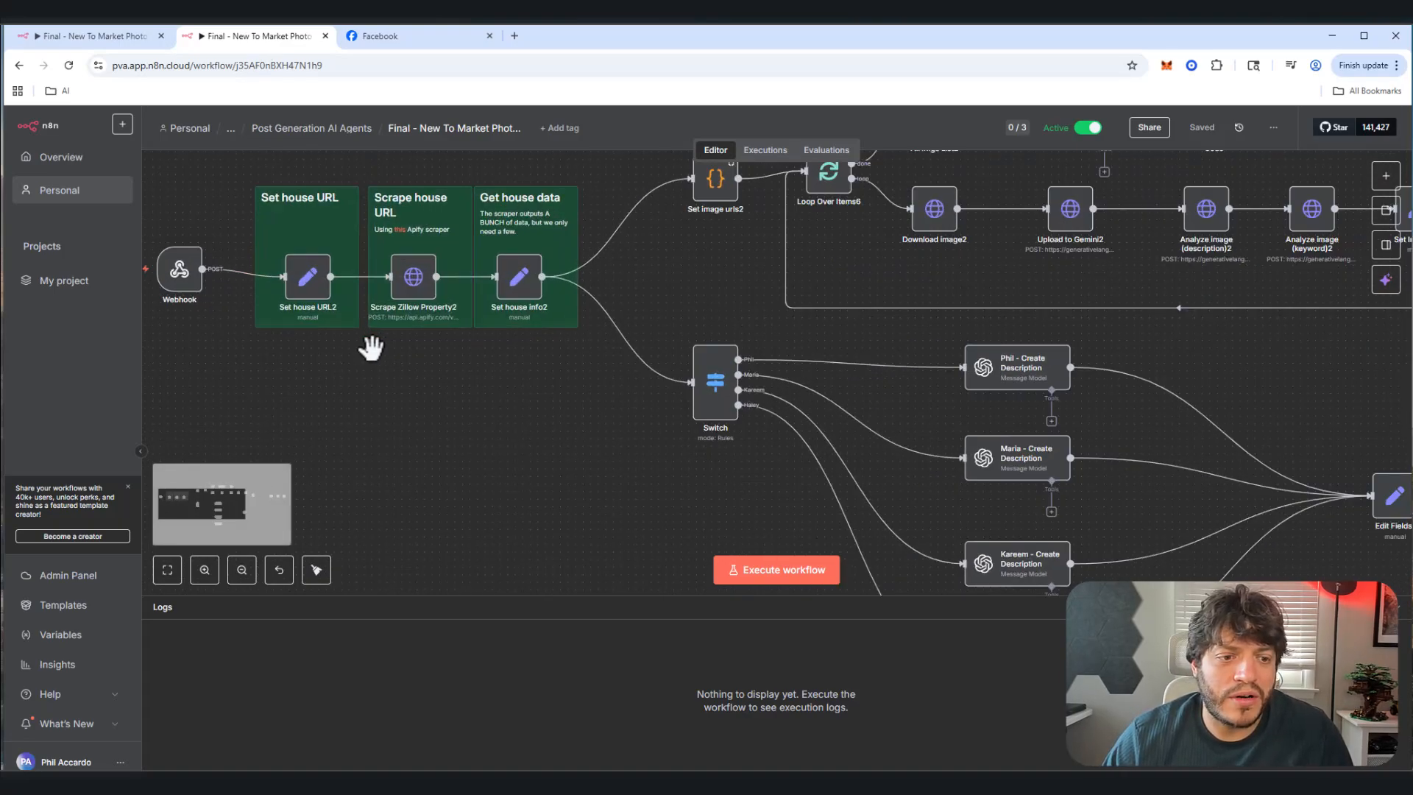
drag(405, 399, 710, 515)
mouse_move(514, 400)
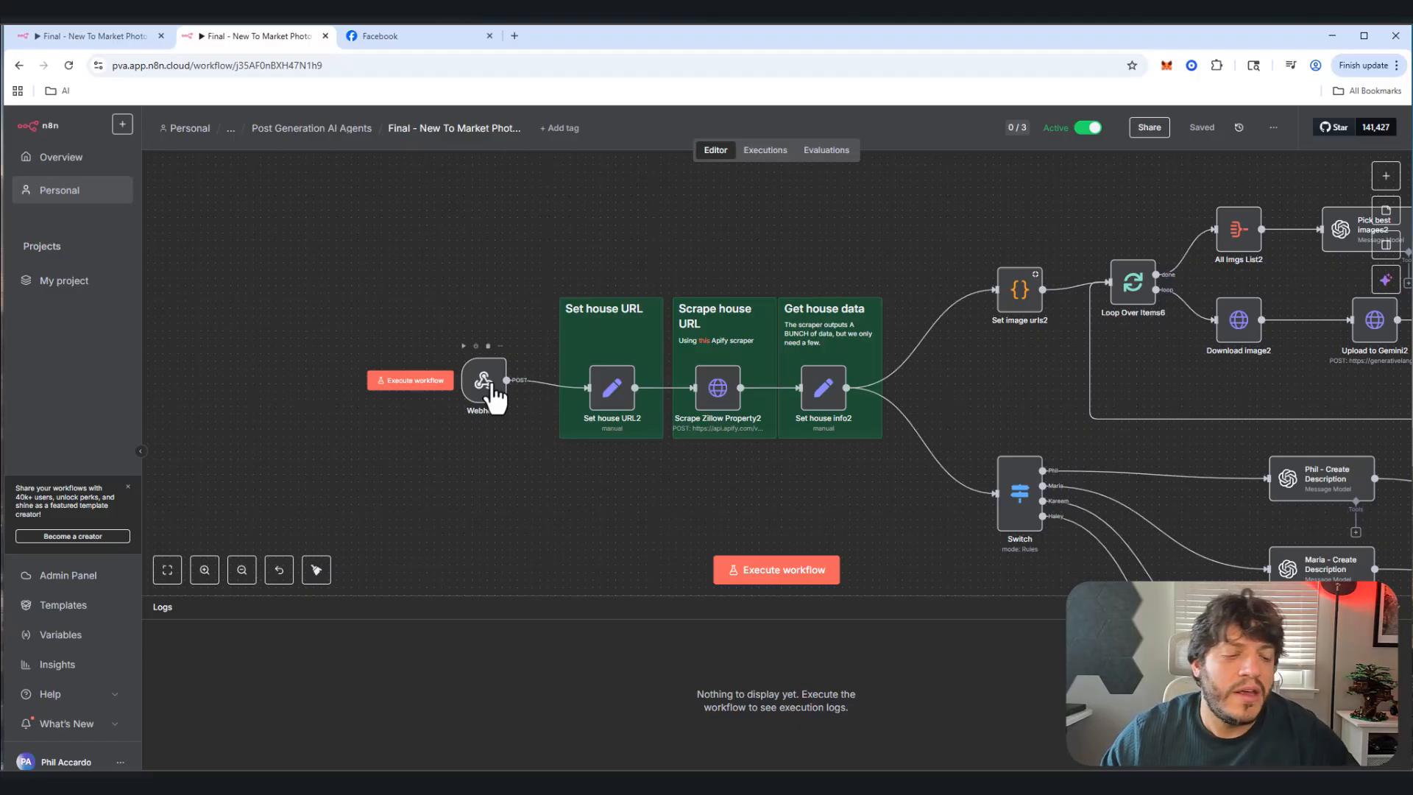
double_click(627, 390)
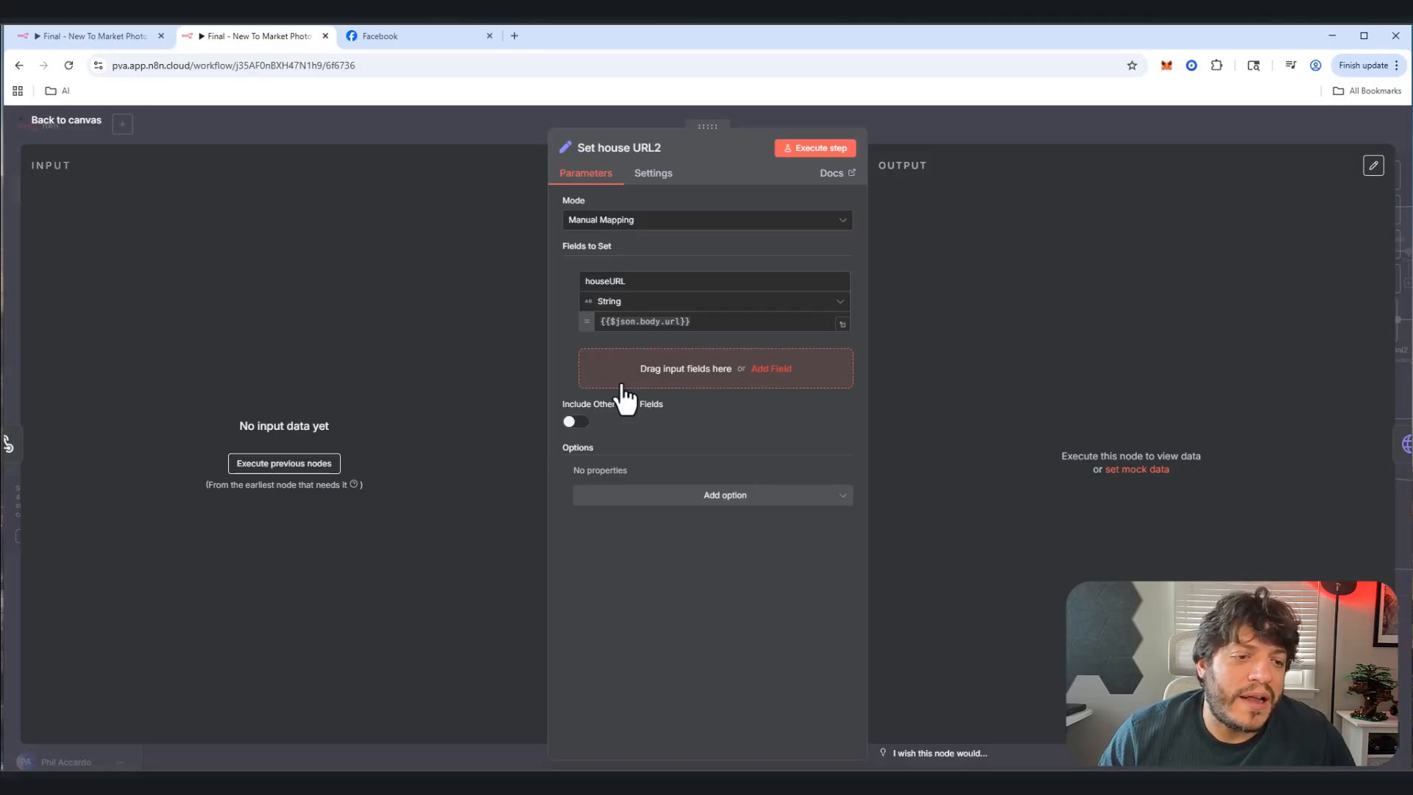
click(43, 131)
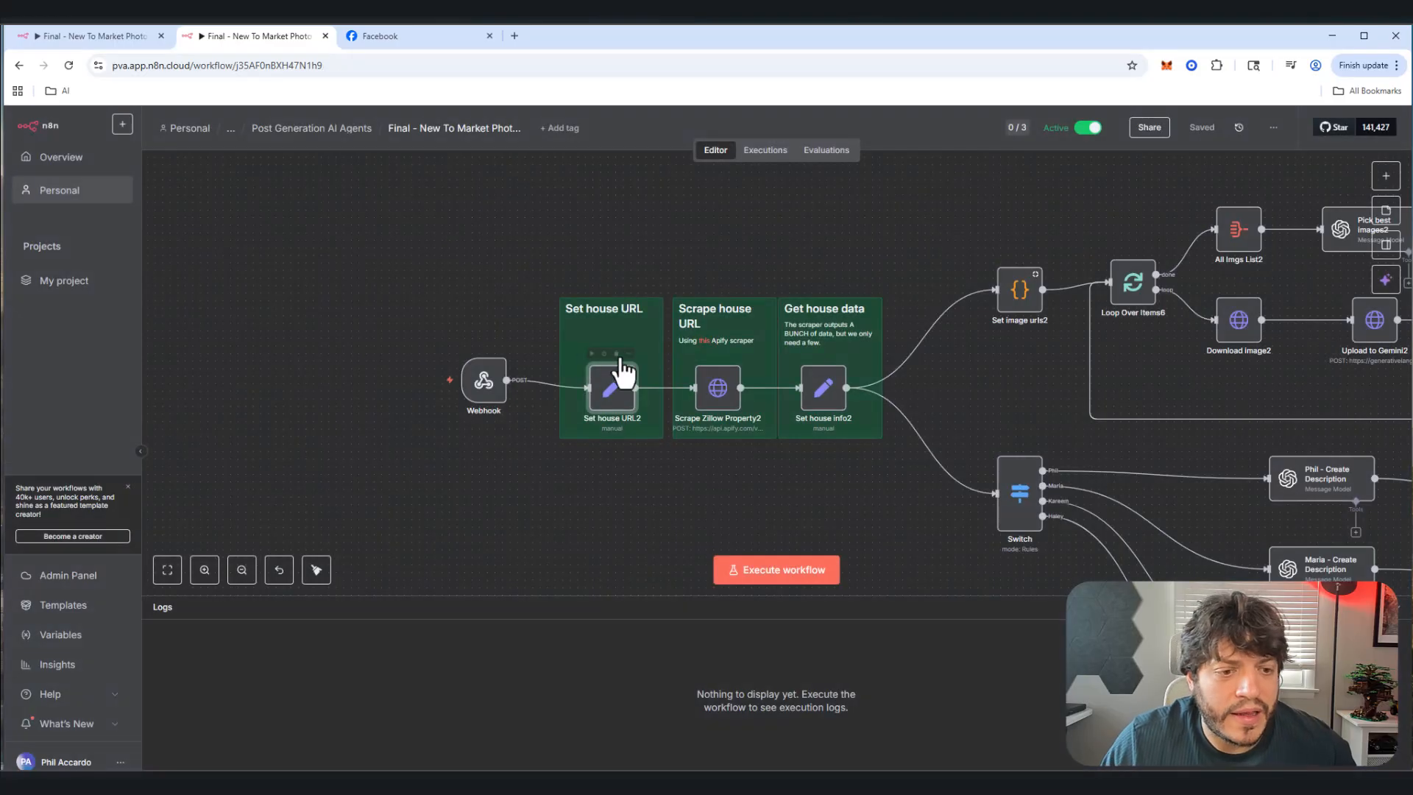
double_click(729, 405)
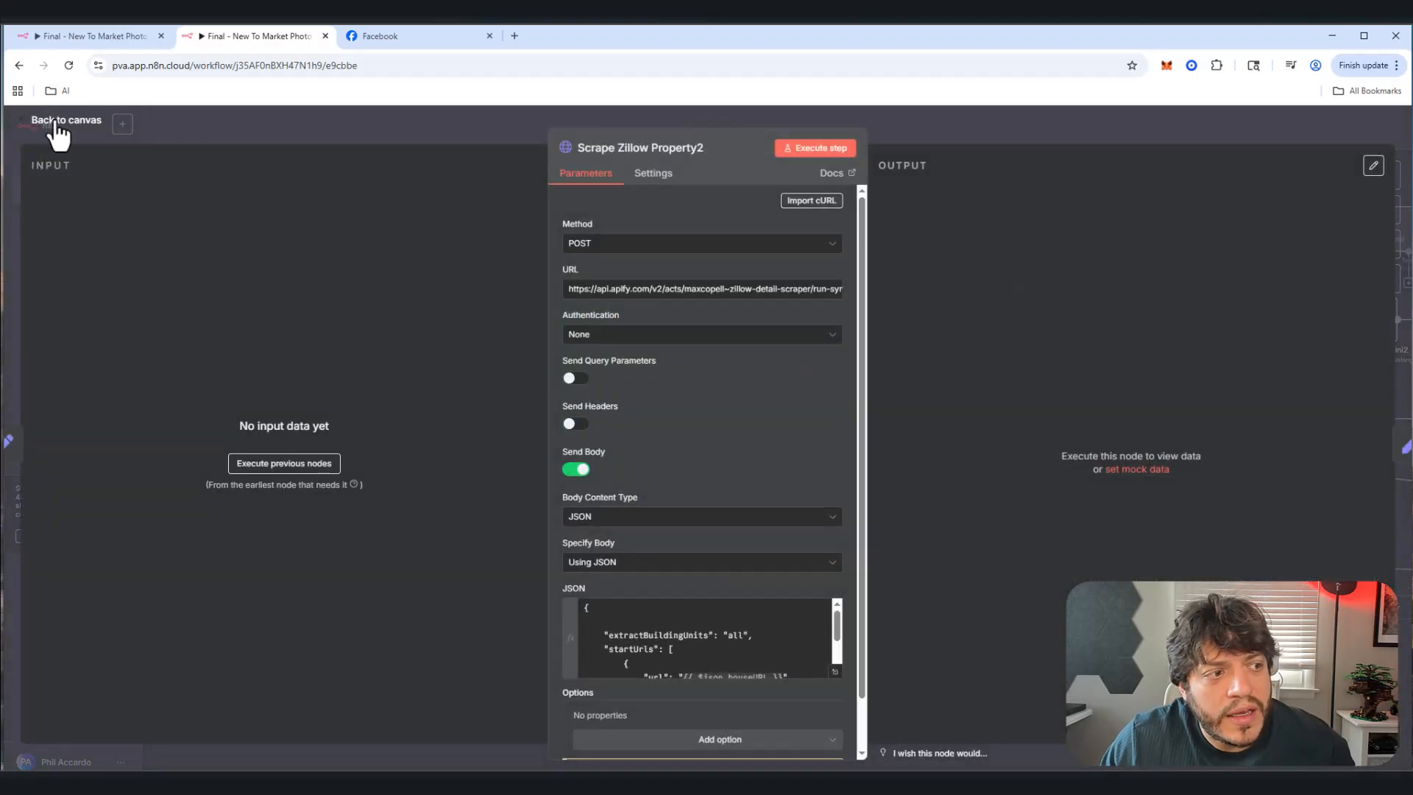
click(59, 126)
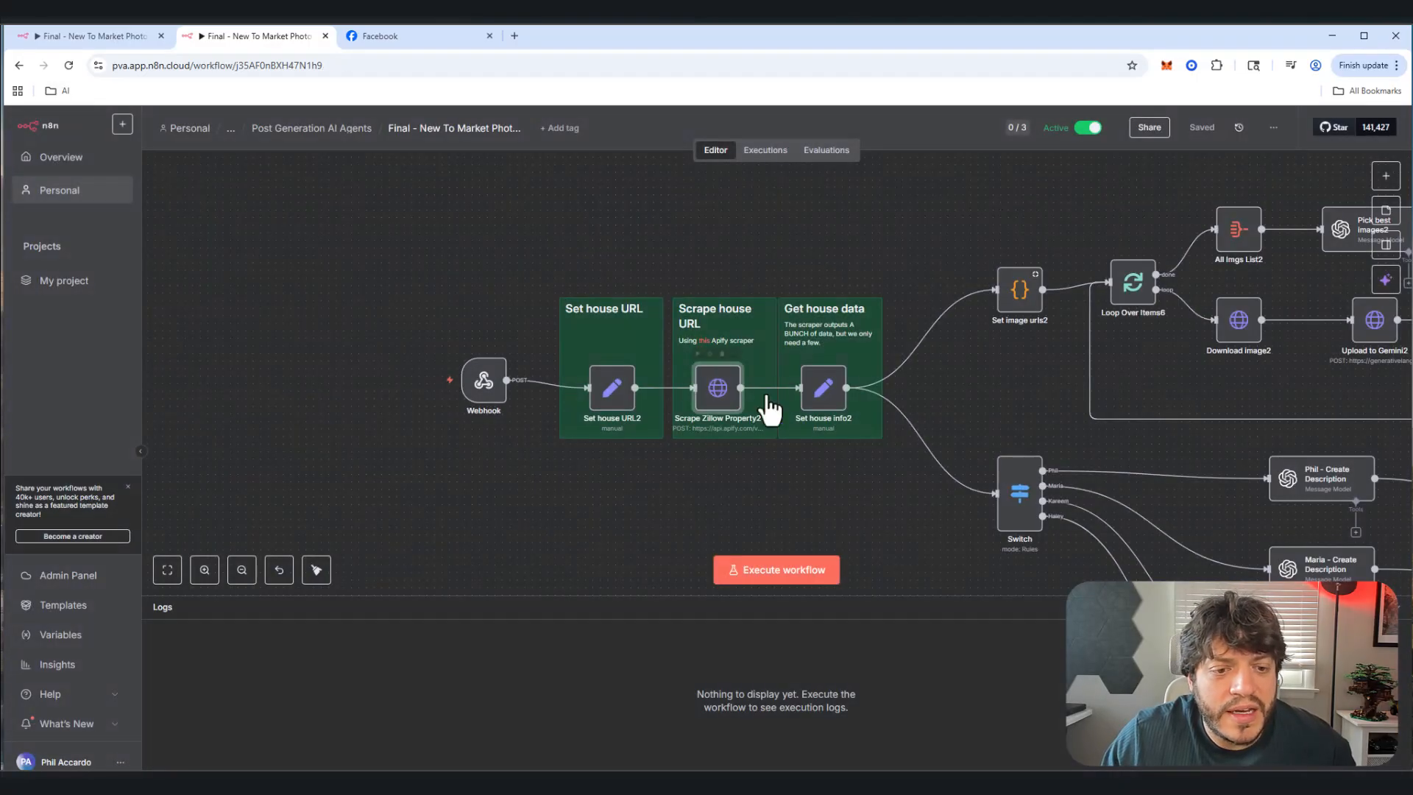
click(826, 388)
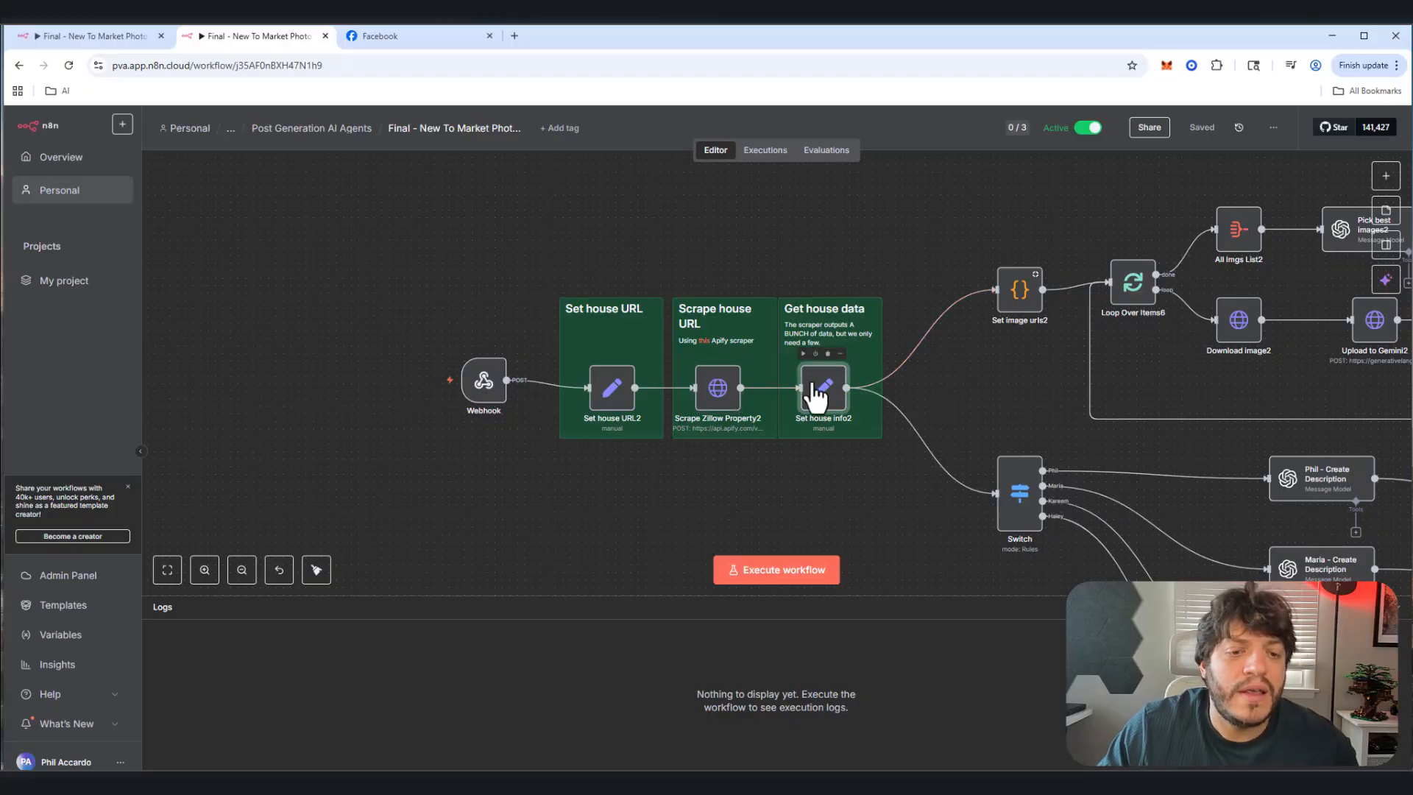
double_click(826, 388)
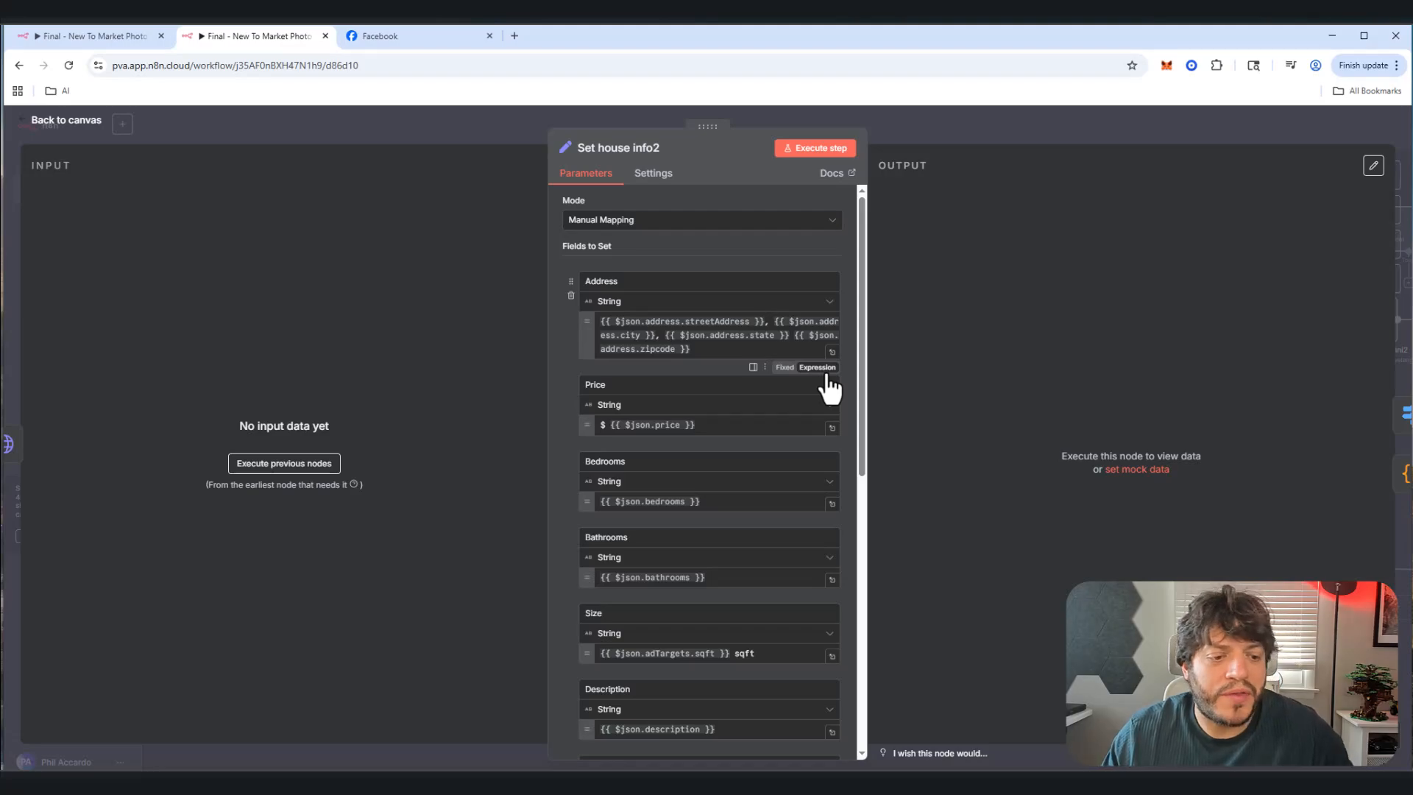
scroll(701, 548, down, 2)
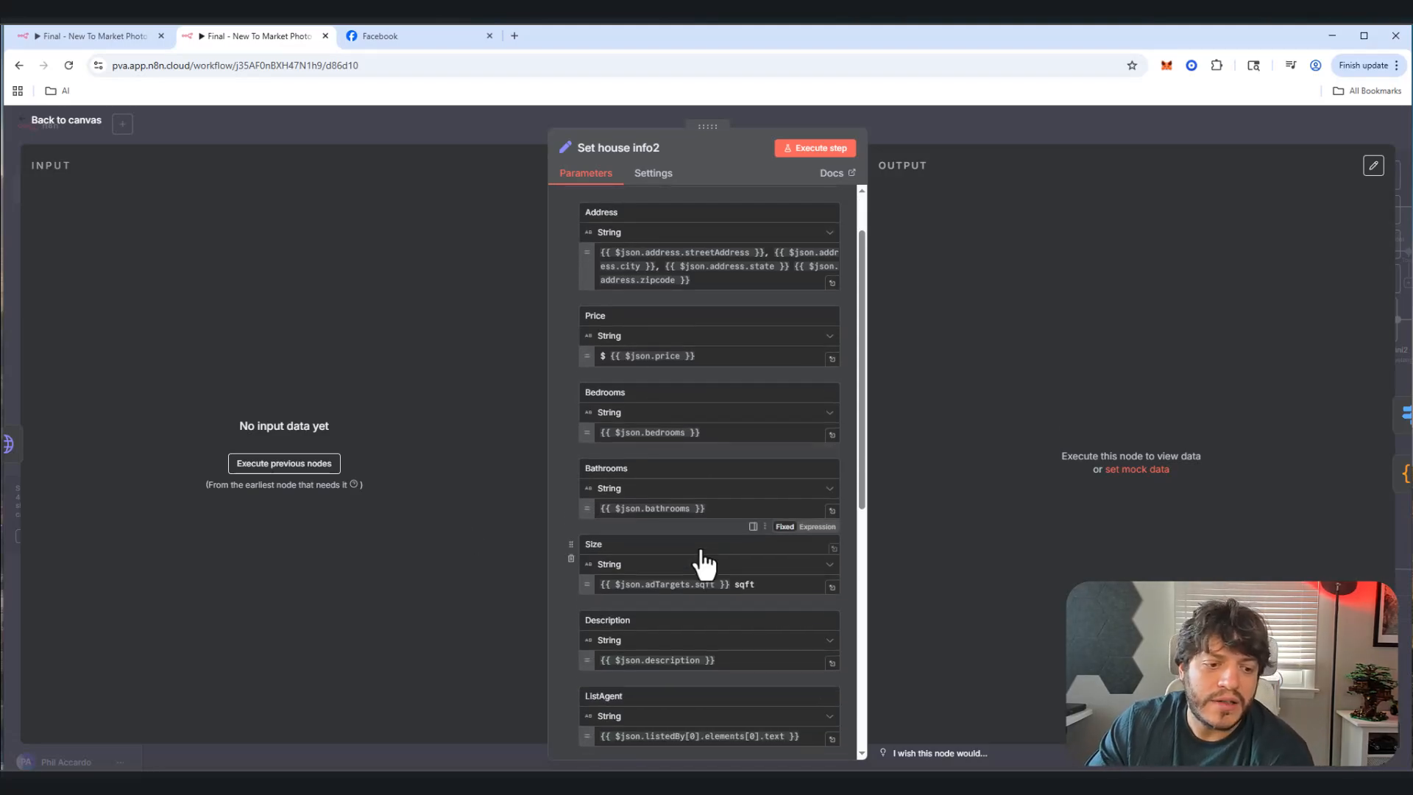
scroll(698, 574, down, 2)
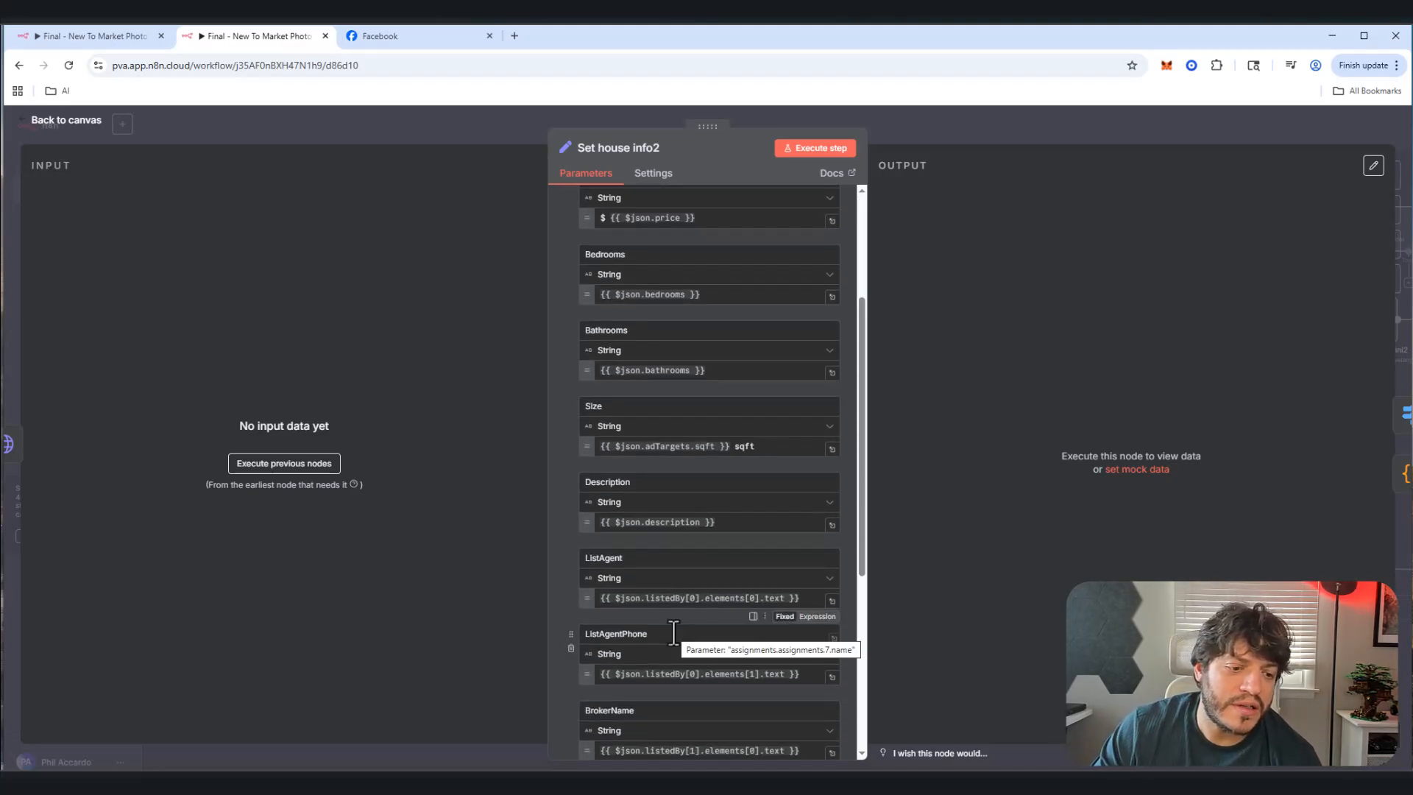
scroll(671, 630, down, 2)
scroll(641, 633, down, 1)
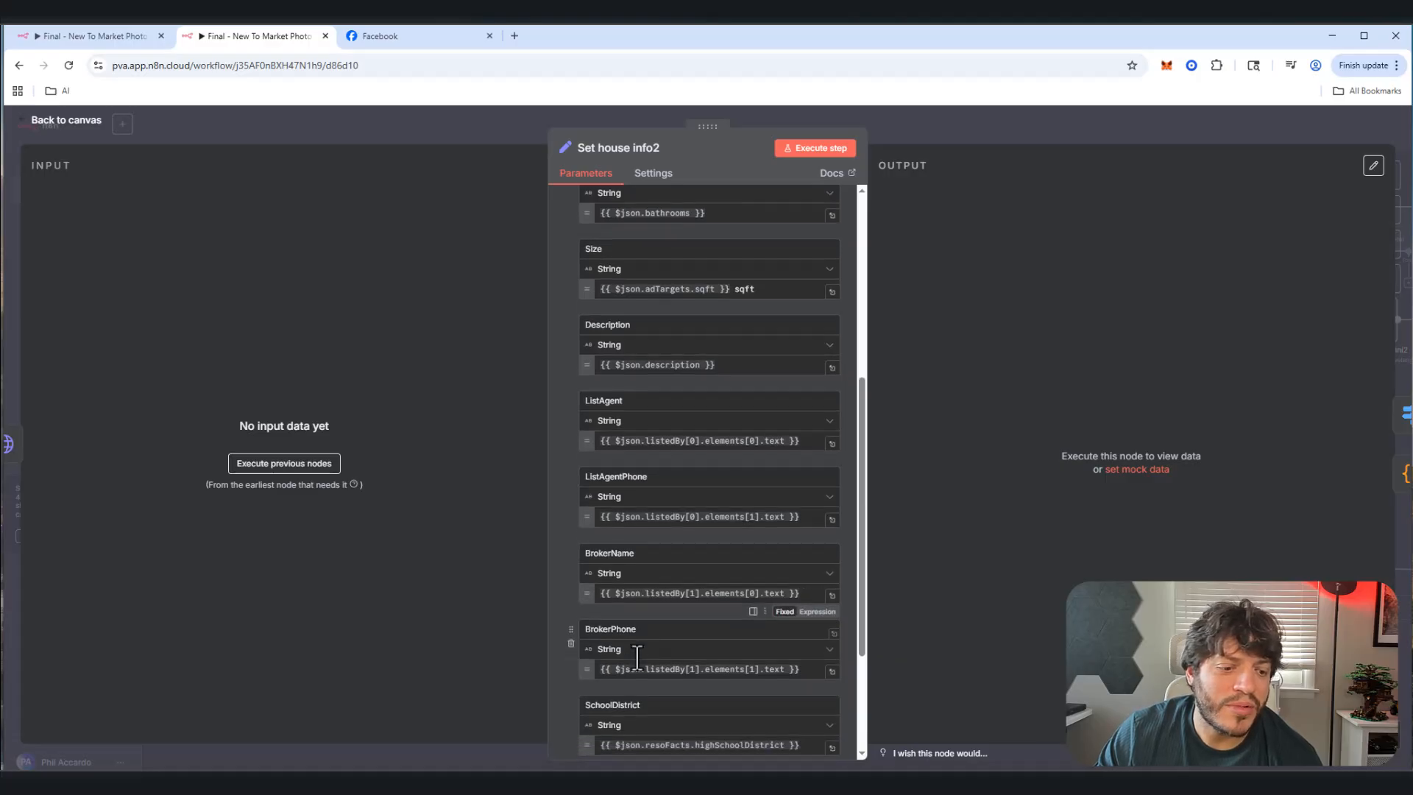
scroll(636, 657, down, 2)
click(67, 125)
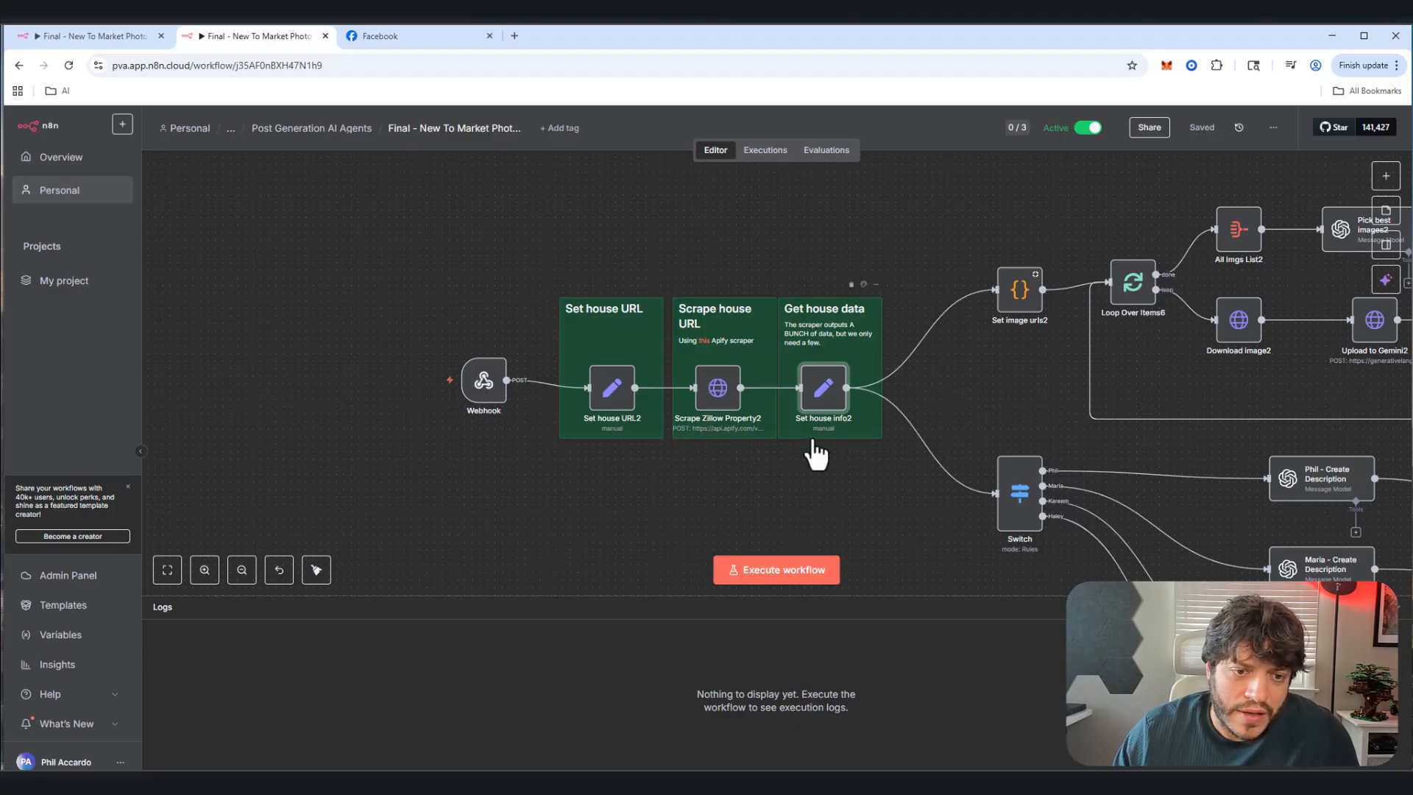
Step: Pan across the image-processing, Switch and Create record/message nodes, then close the workflow
scroll(988, 218, down, 5)
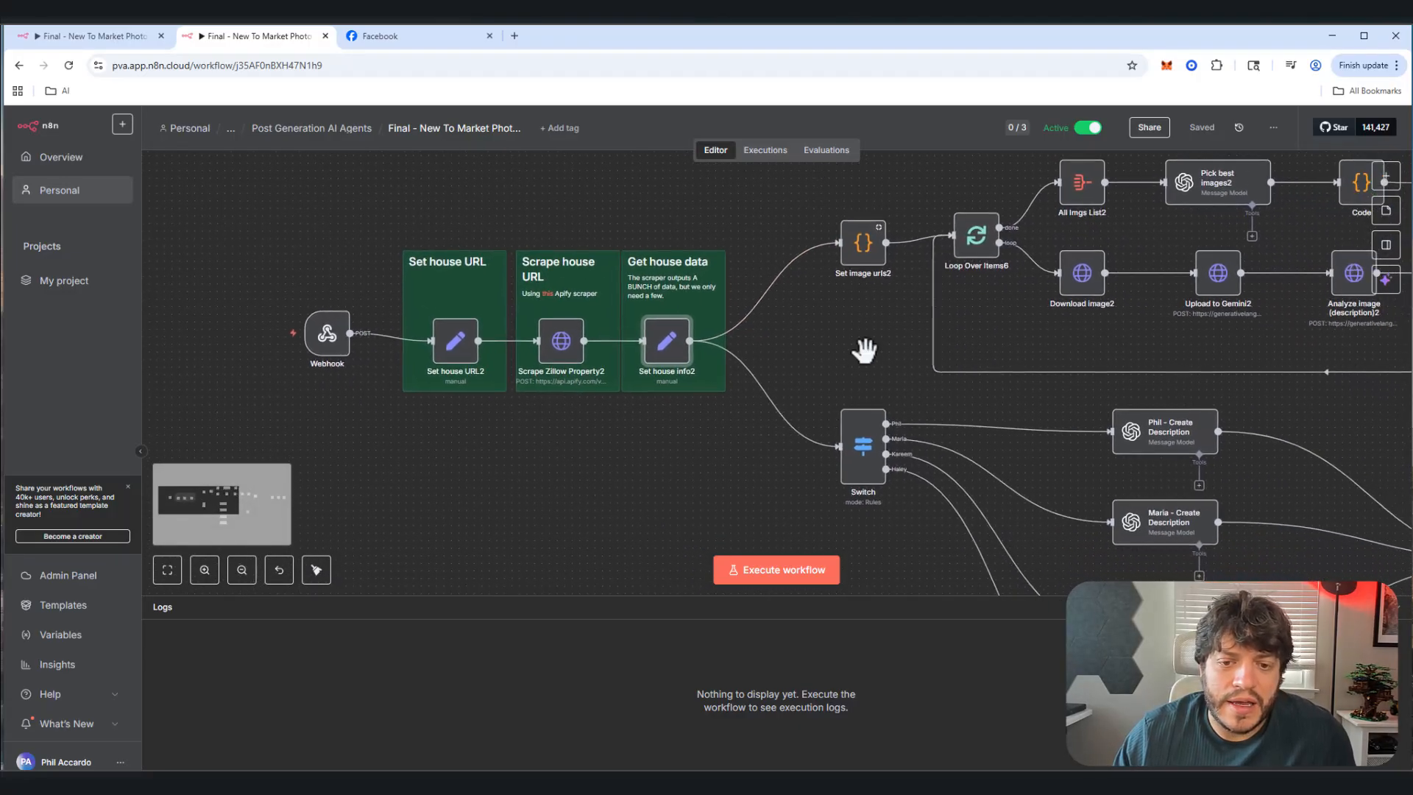
drag(704, 418, 536, 311)
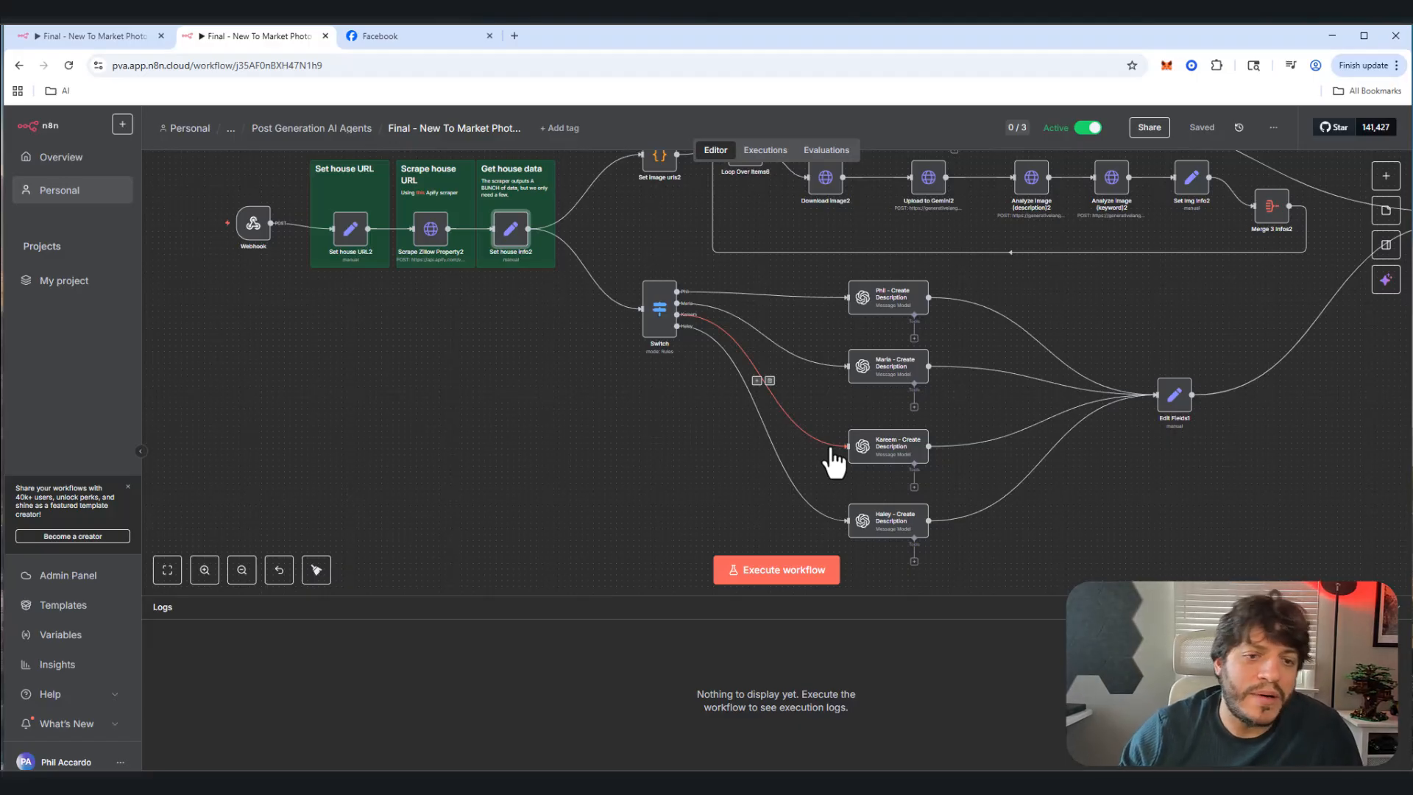
drag(634, 460, 475, 581)
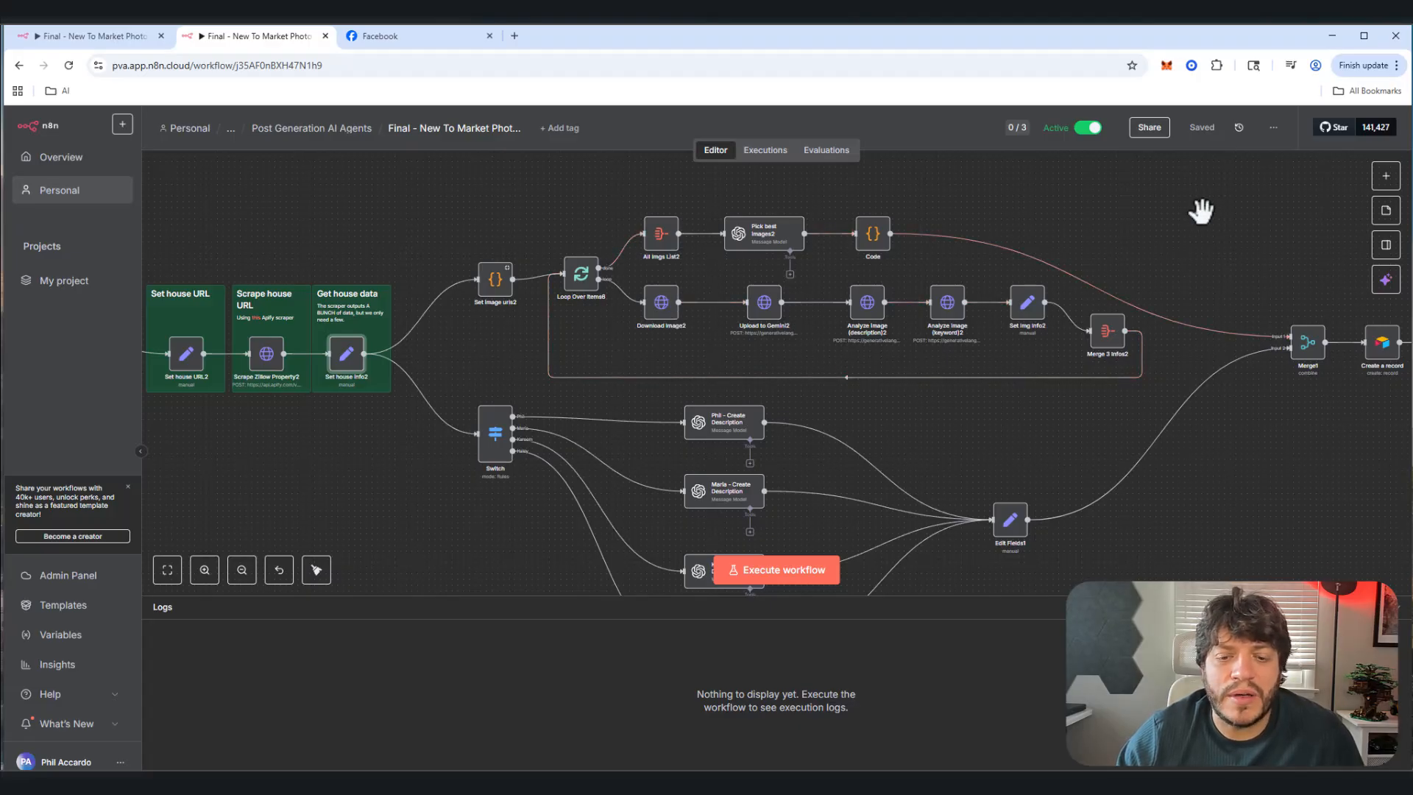
drag(1202, 211, 815, 214)
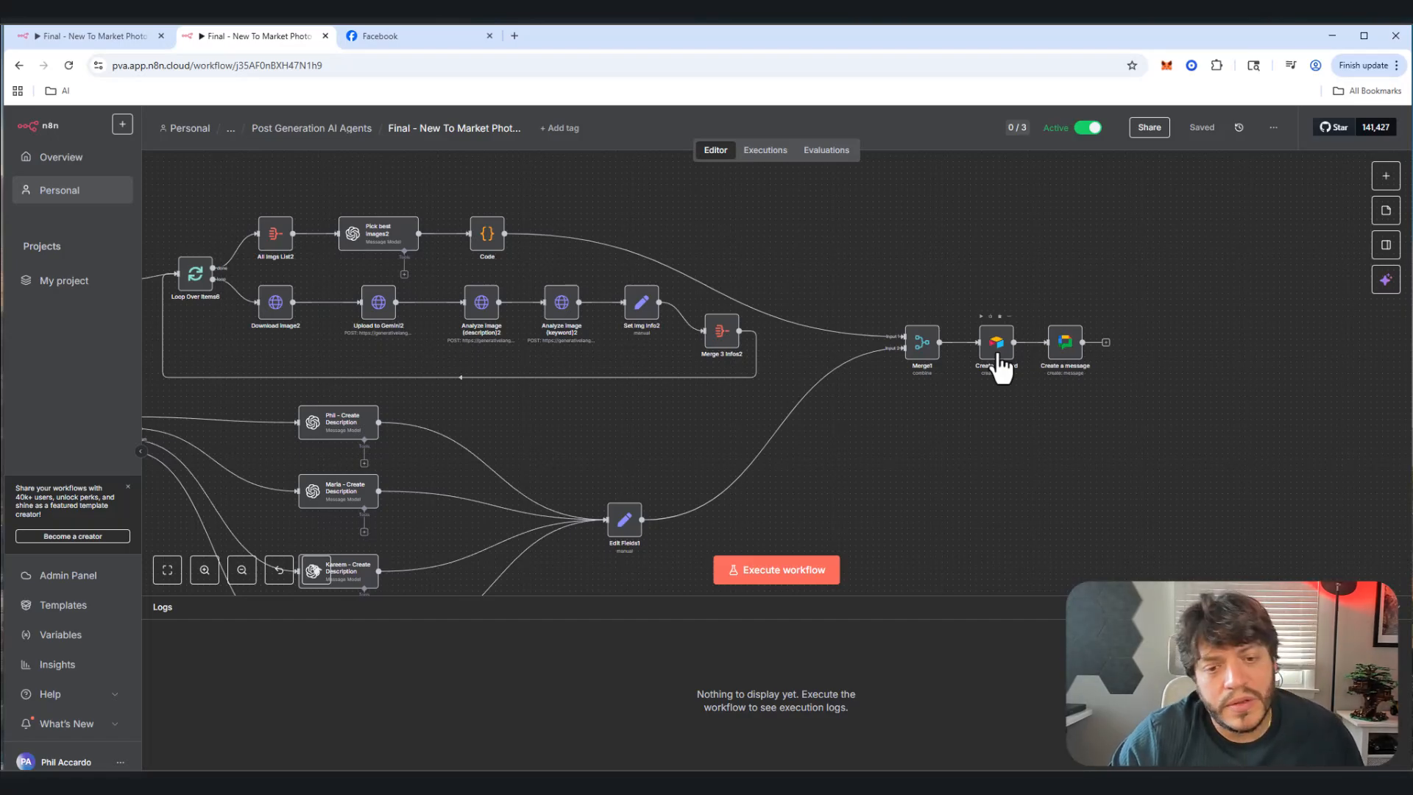
drag(751, 236, 915, 228)
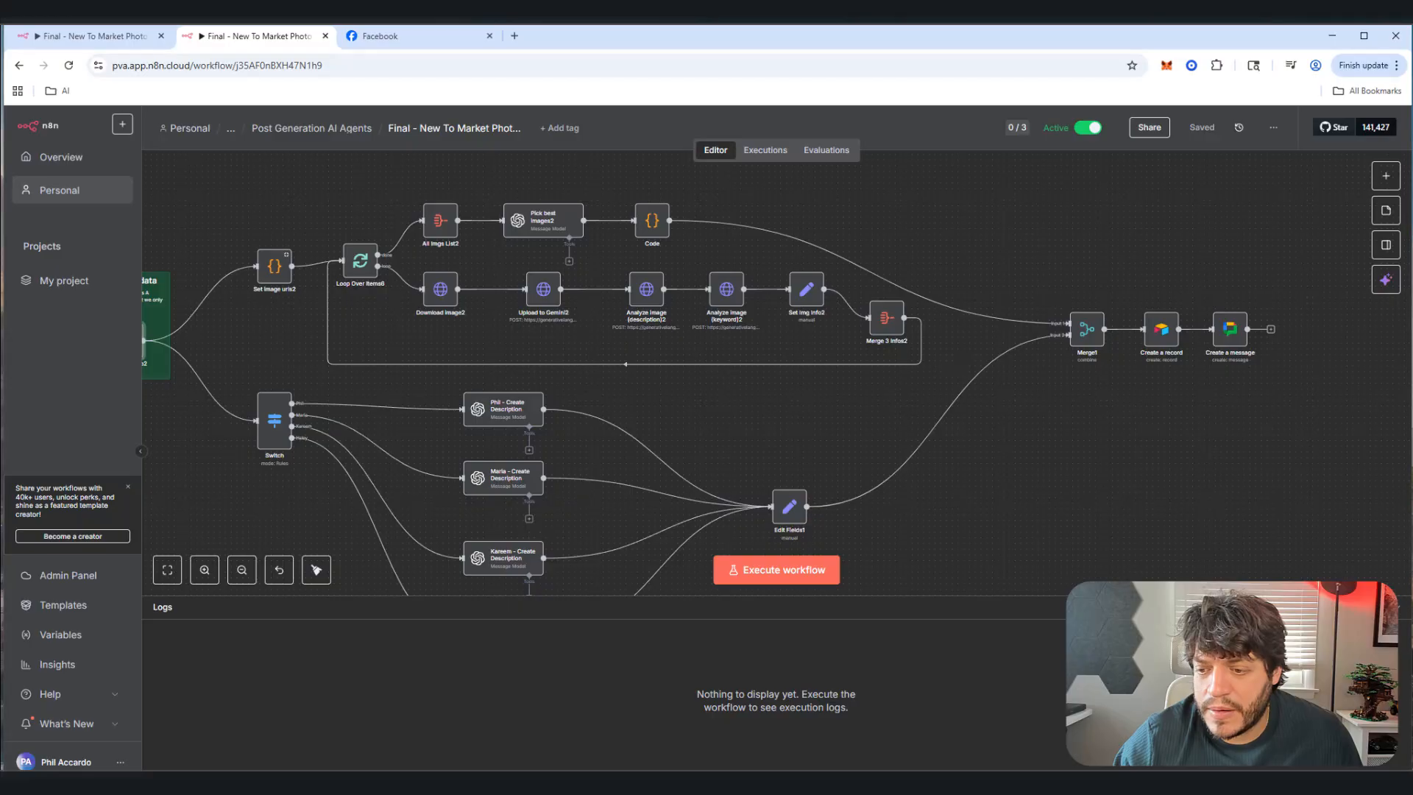
key(ctrl+w)
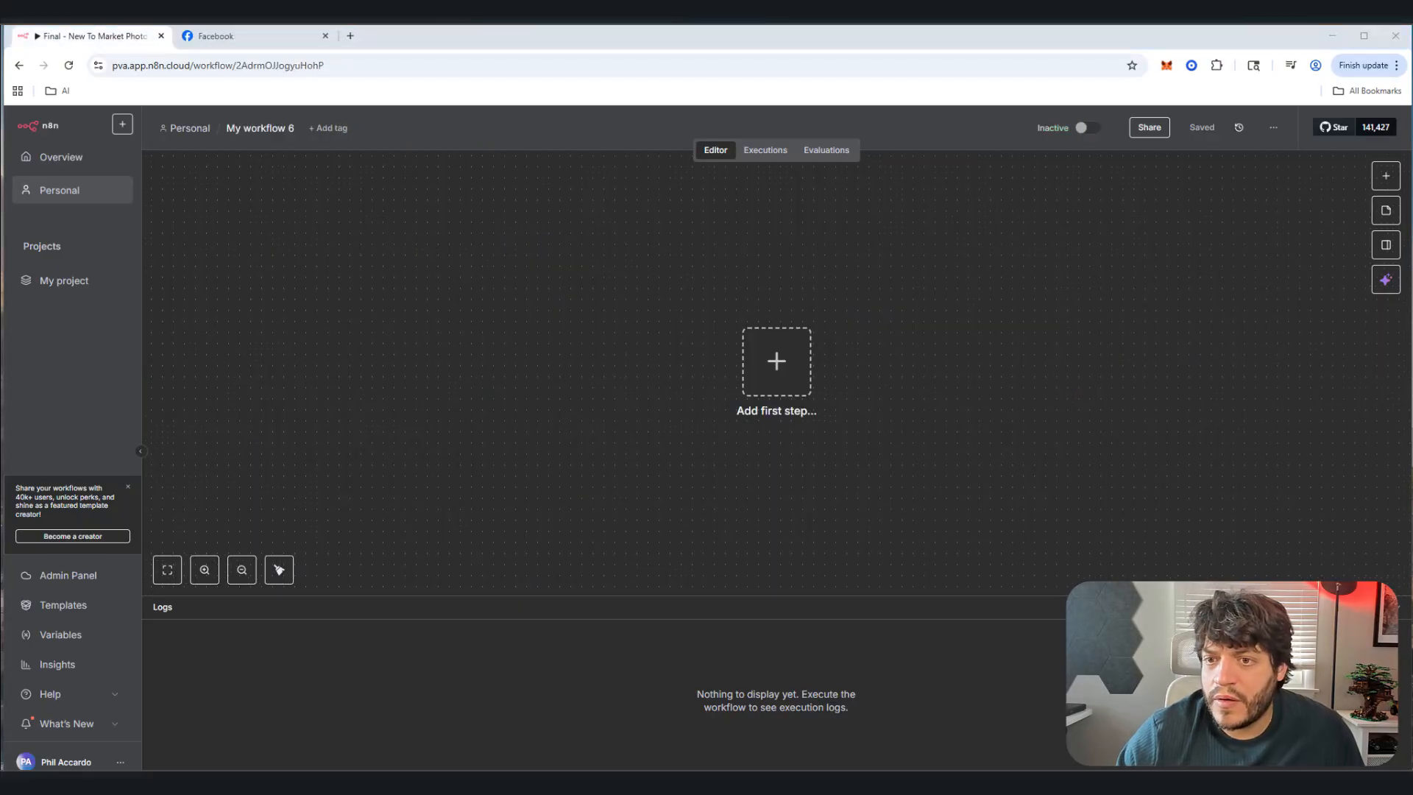
Step: Add an Edit Fields (Set) first step and rename it Set House URL
click(779, 383)
text(set)
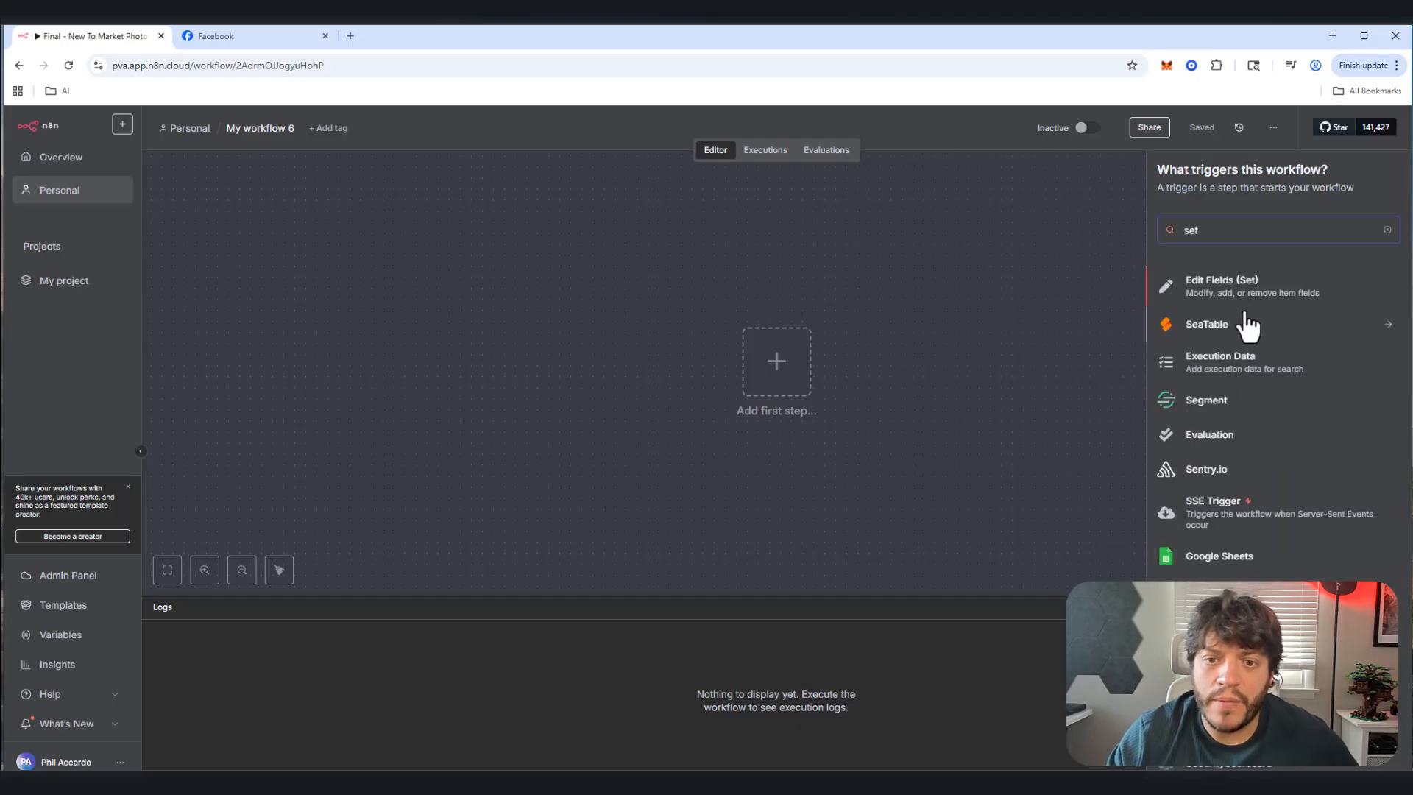
click(1243, 293)
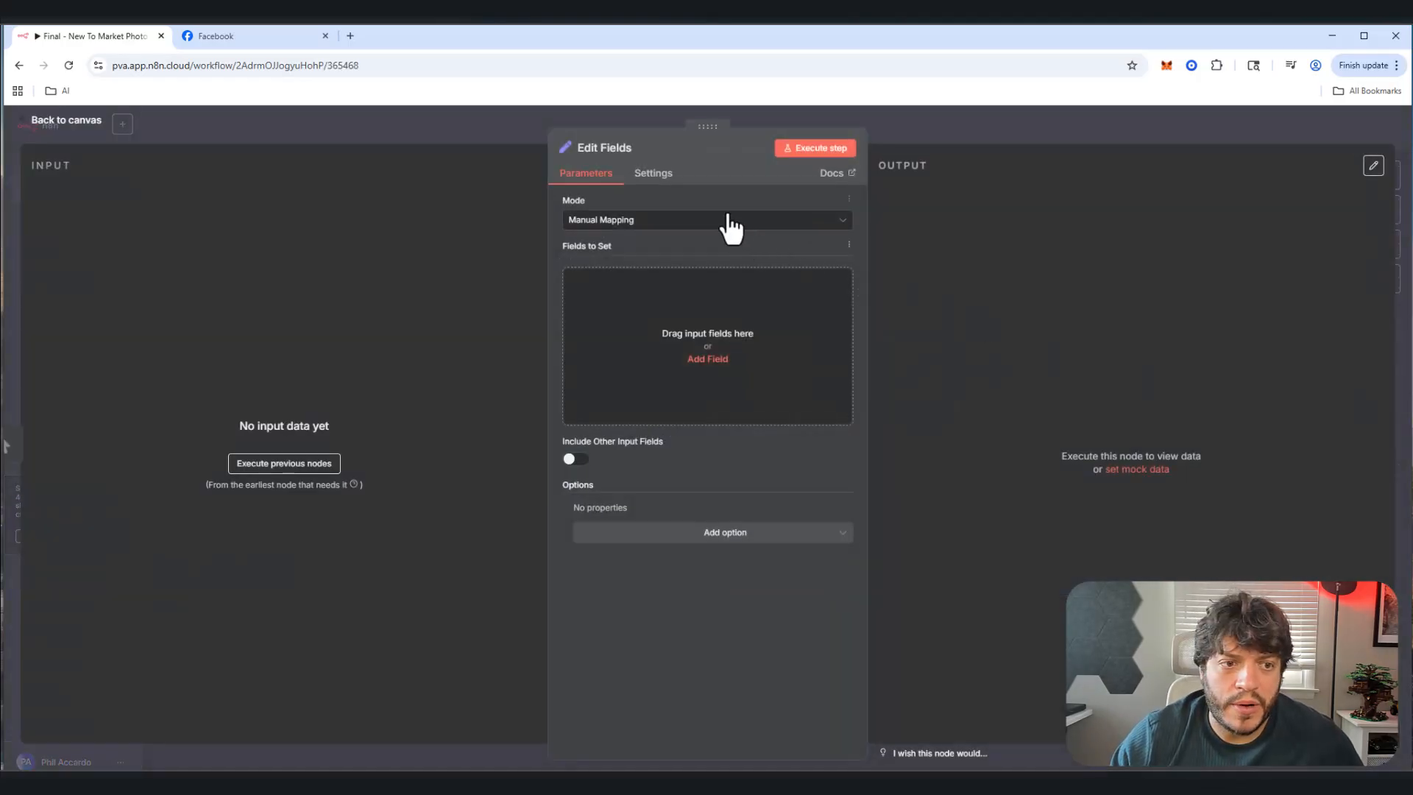
click(688, 227)
click(617, 151)
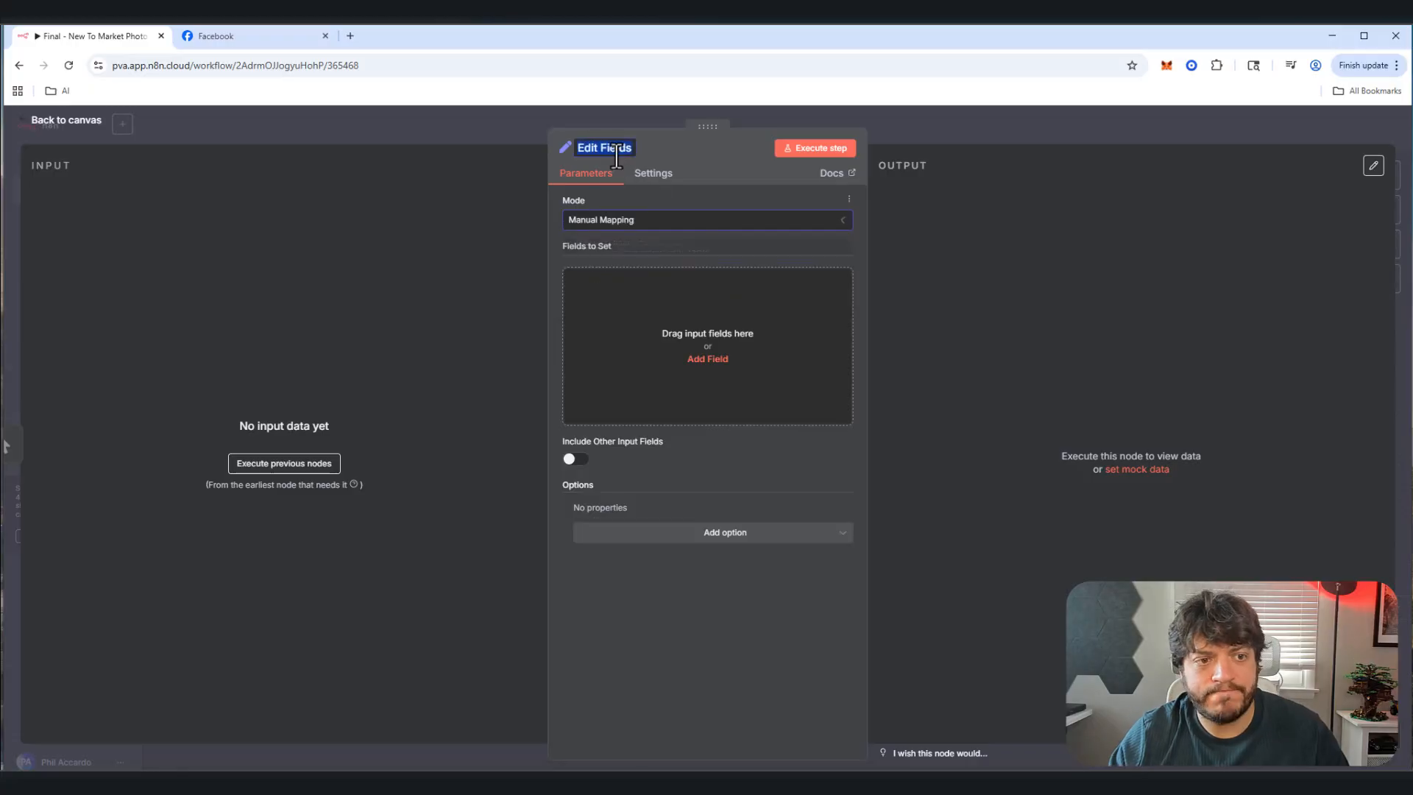
text(Set Hou)
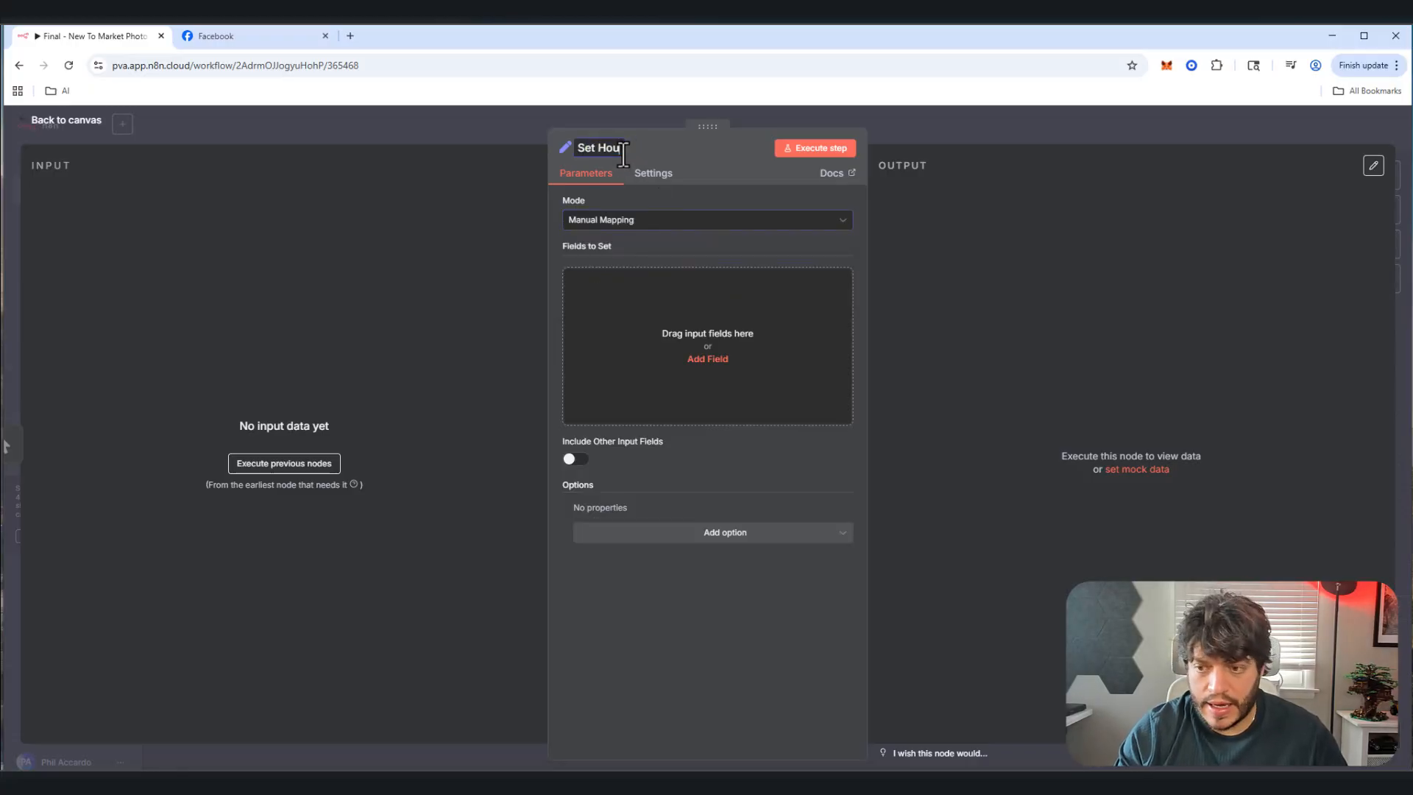
text(se URL)
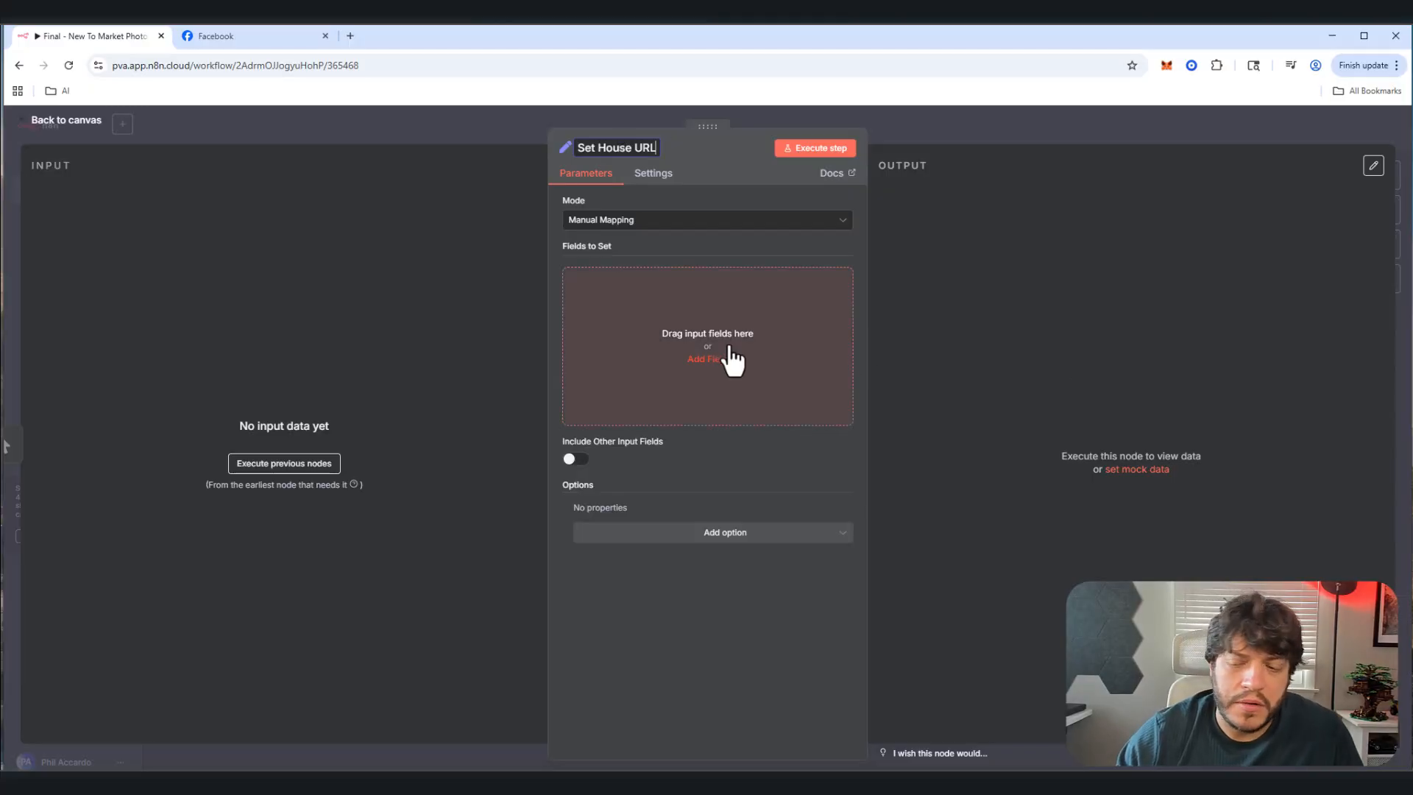
key(Return)
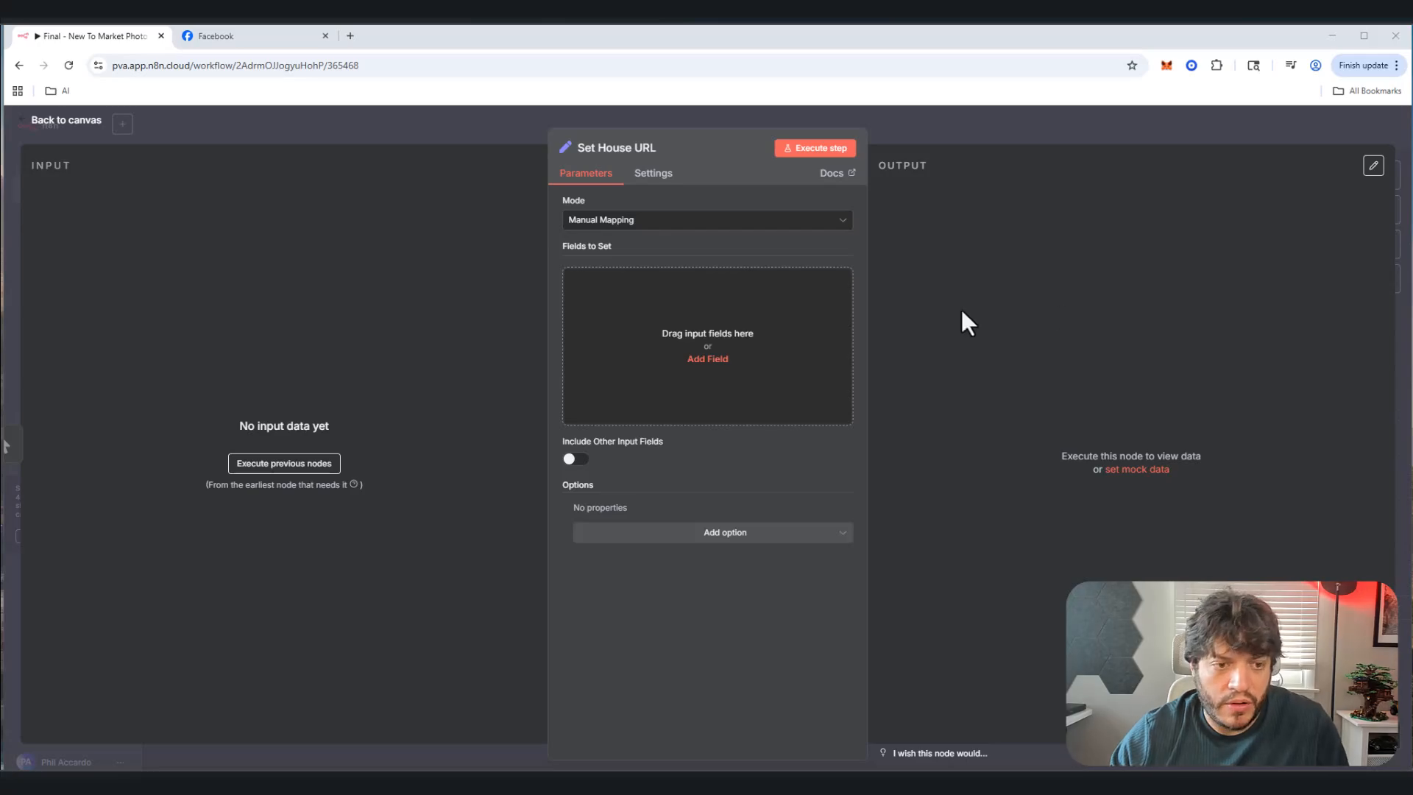
Step: Add a houseURL field with value {{$json.body.url}} and return to the canvas
click(708, 359)
click(633, 283)
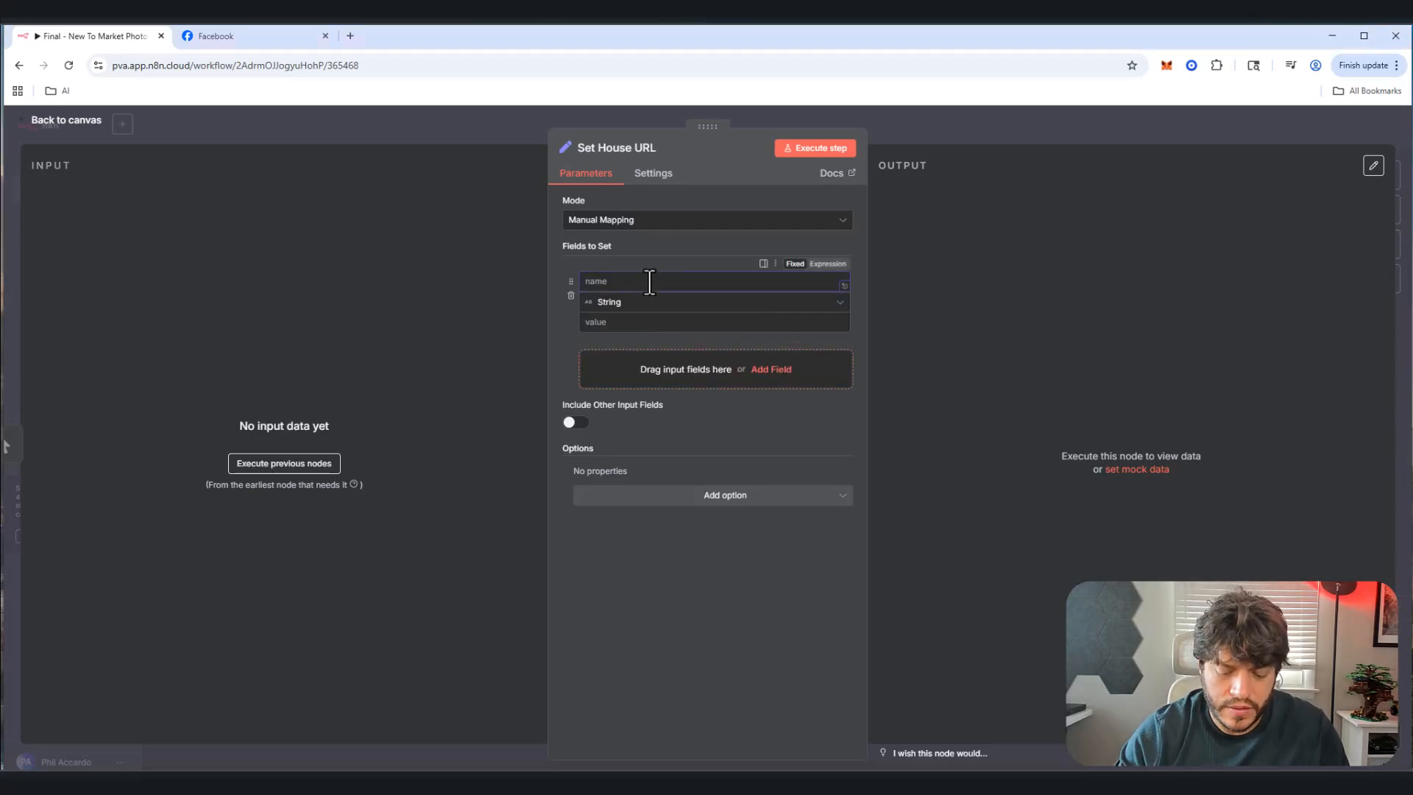
text(houseRRL)
key(BackSpace)
key(BackSpace)
key(BackSpace)
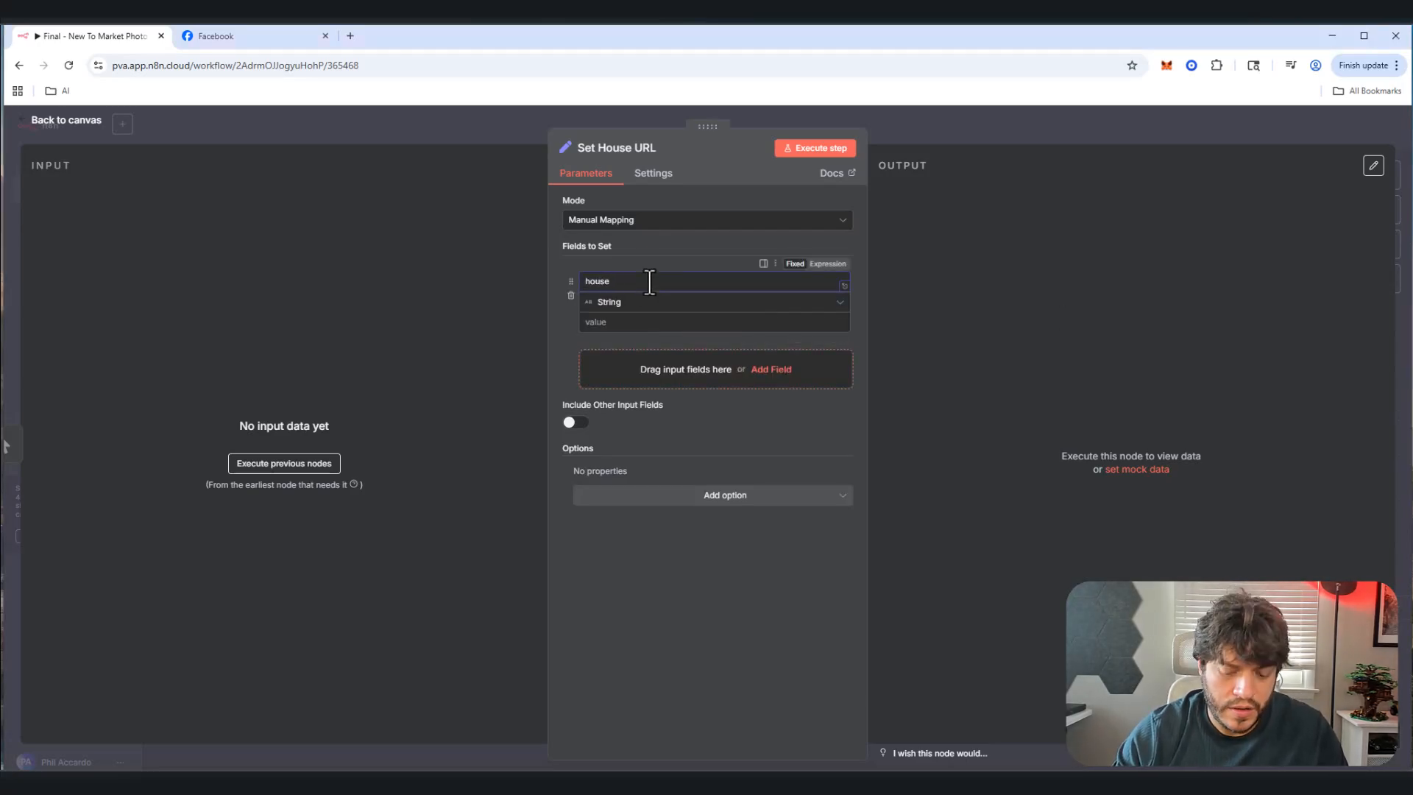
text(URL)
key(Tab)
key(Tab)
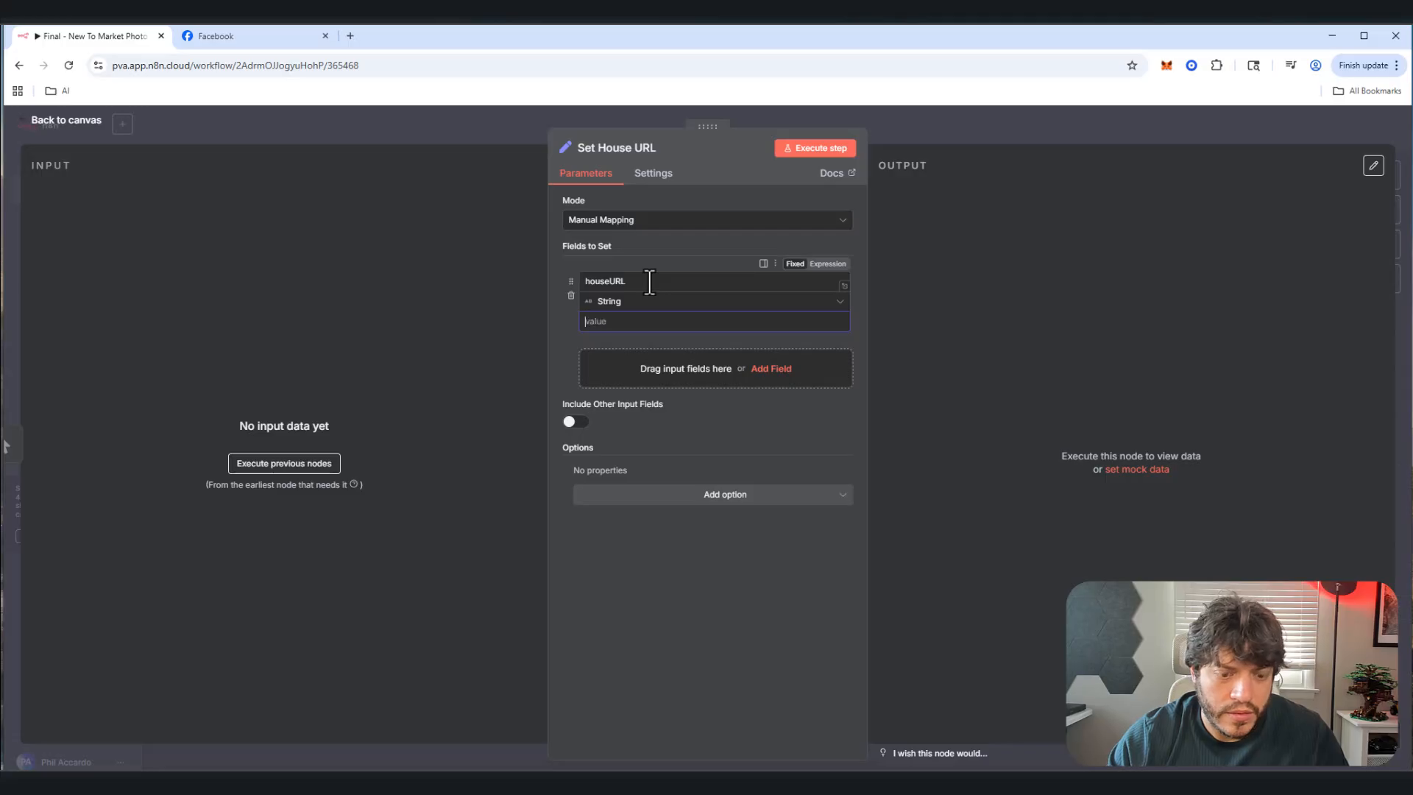
text({{$json.body.url}})
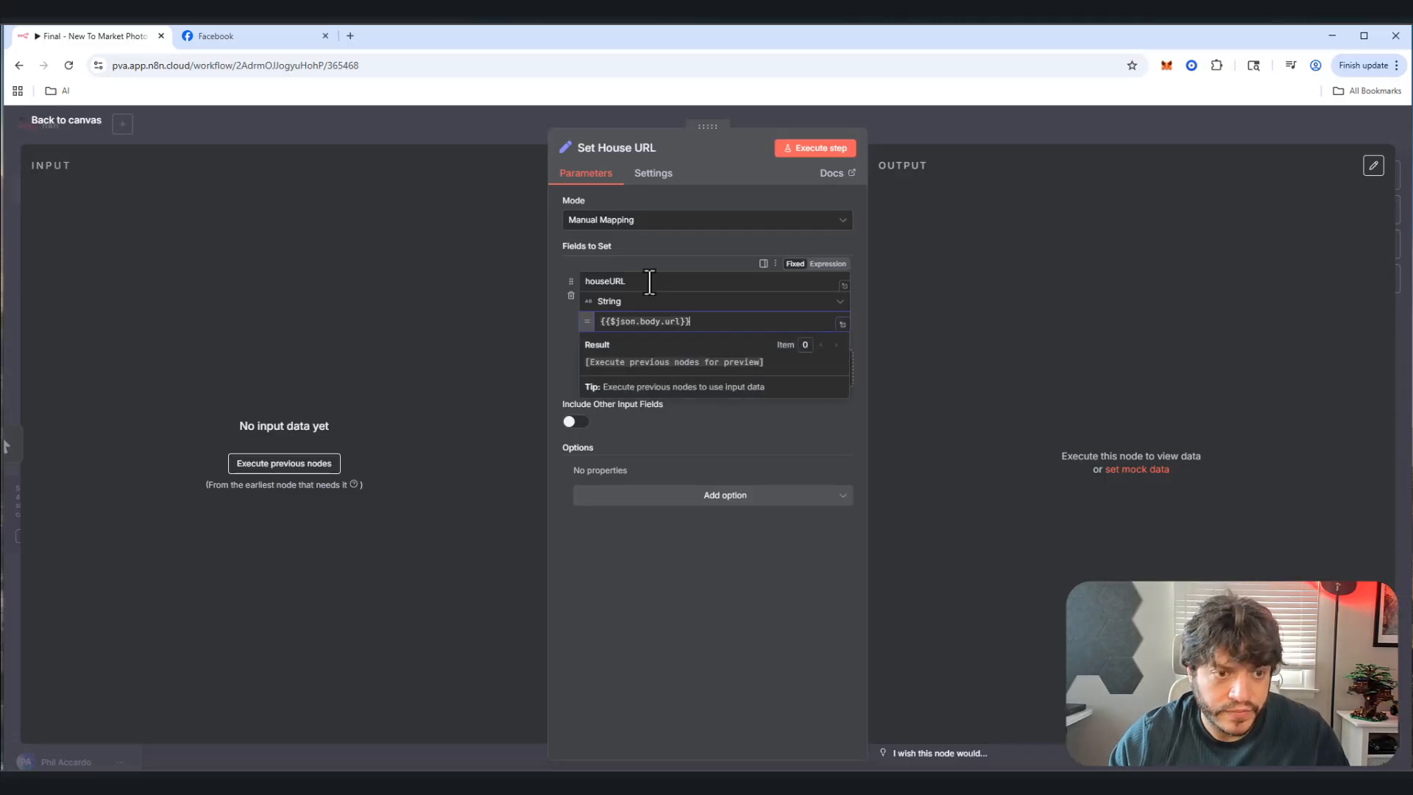
click(730, 549)
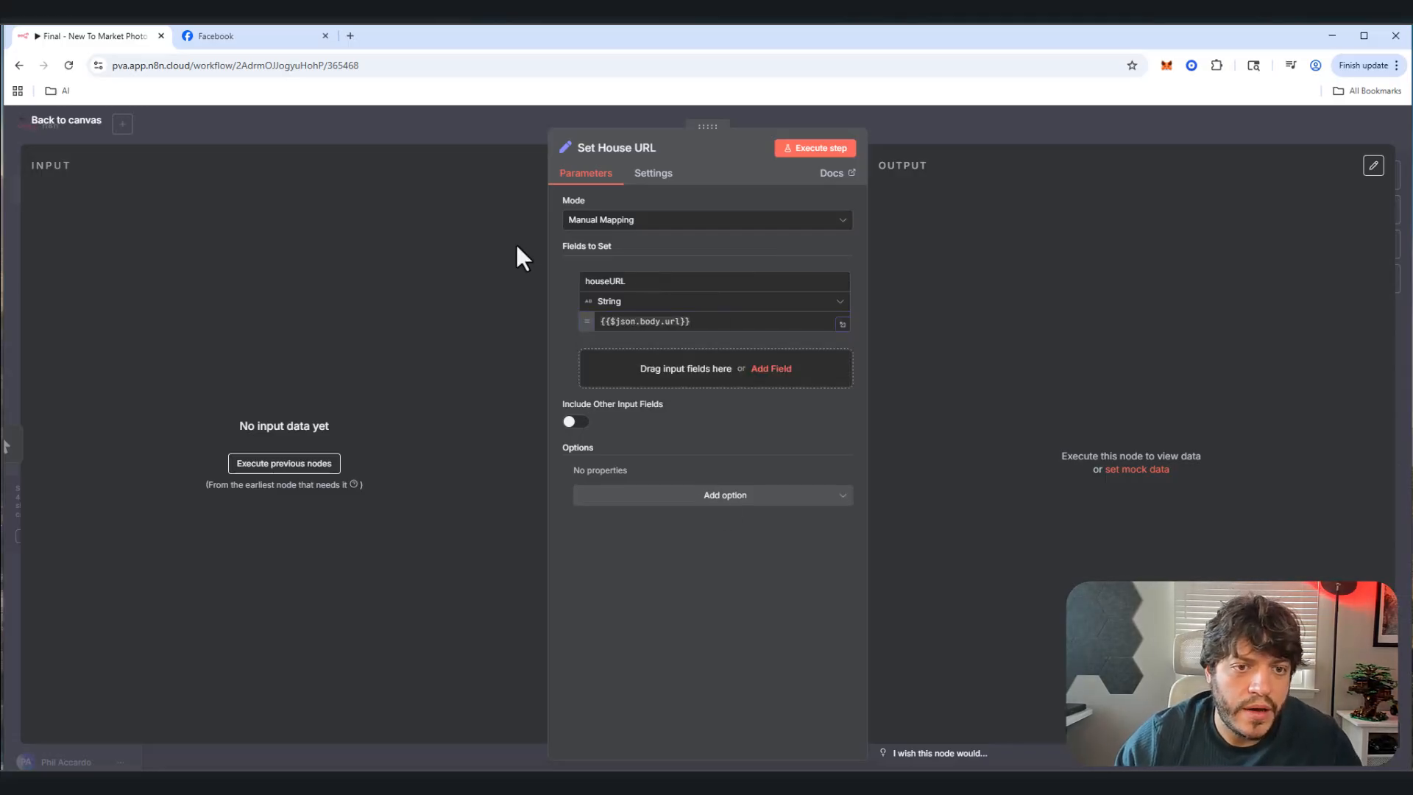
click(26, 124)
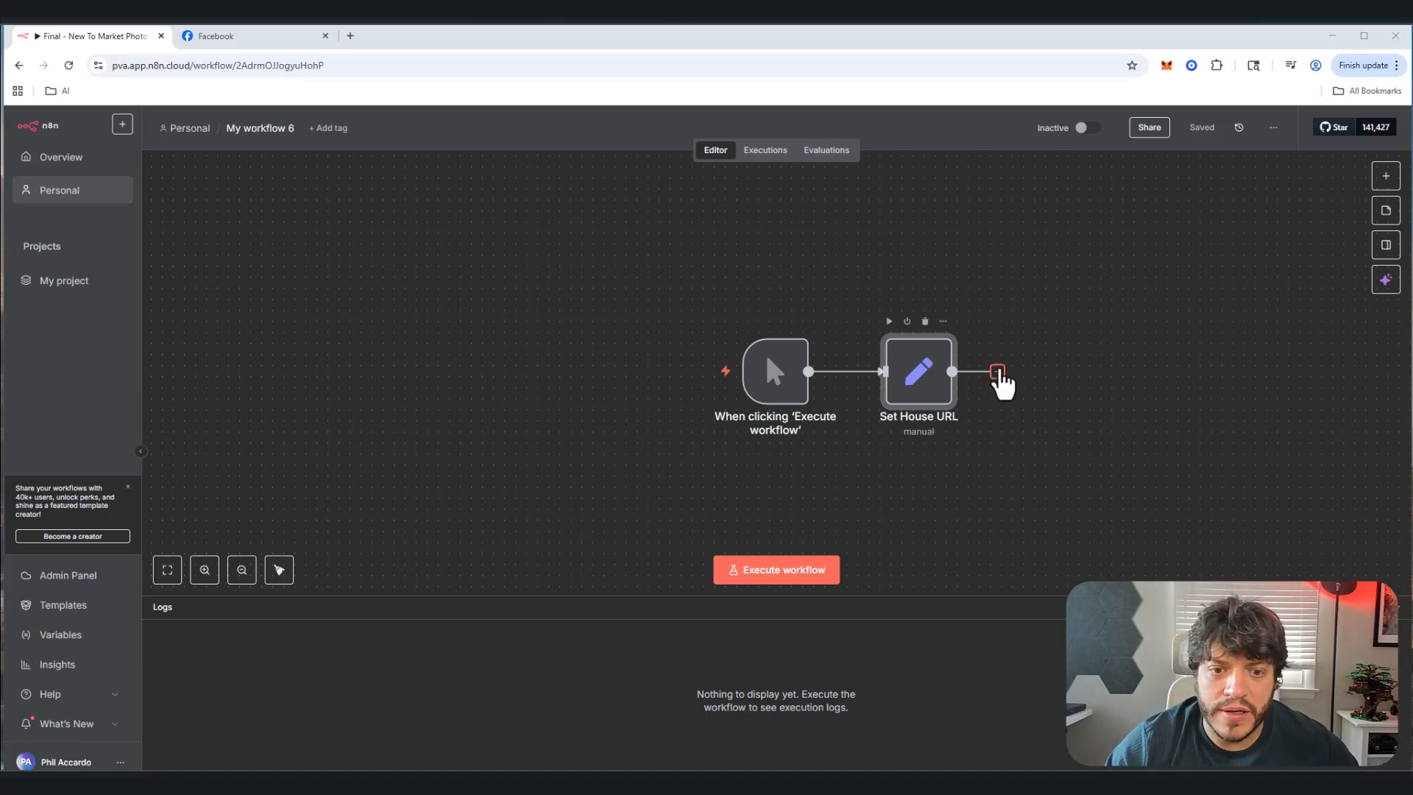
Step: Add an HTTP Request node after Set House URL and name it Scrape House URL
click(998, 372)
text(http)
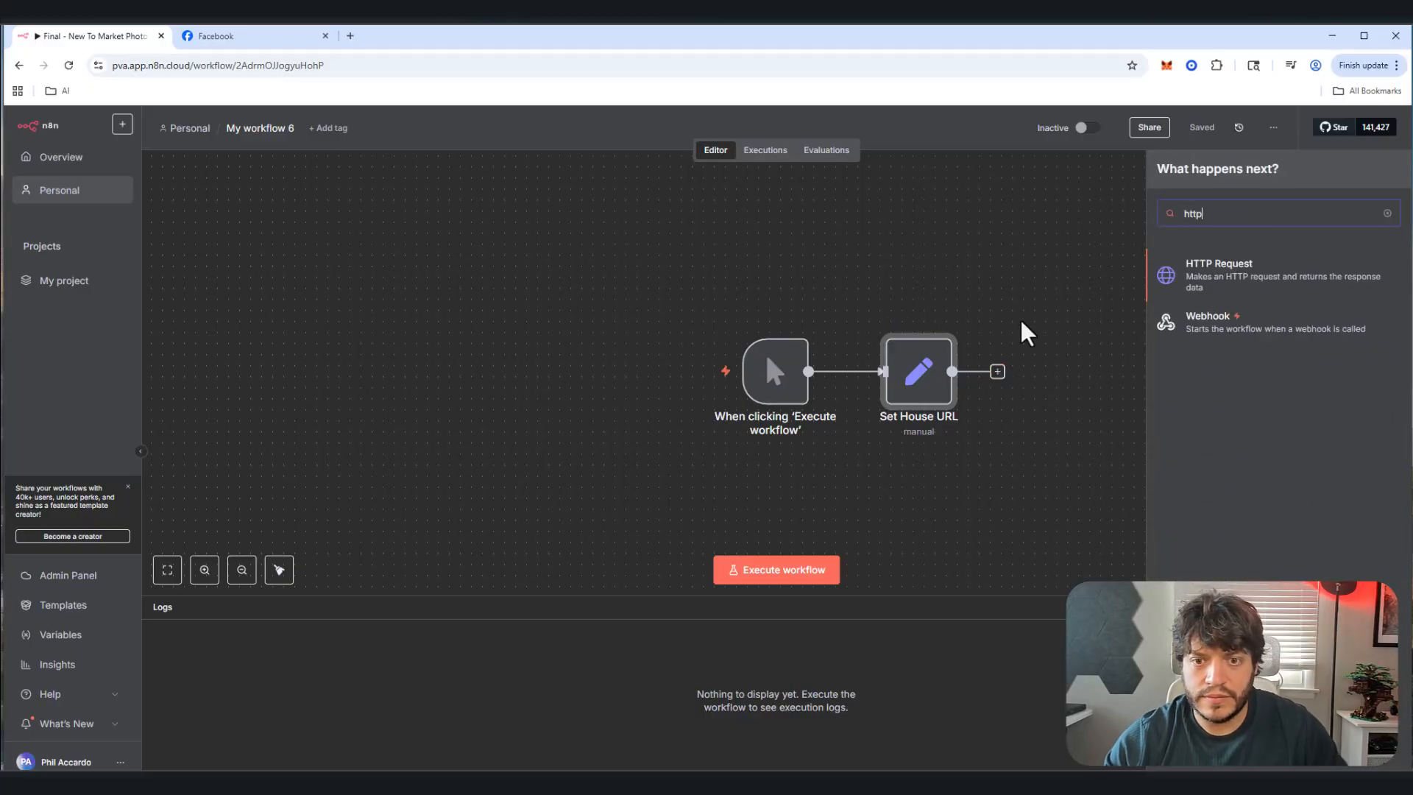
click(1216, 283)
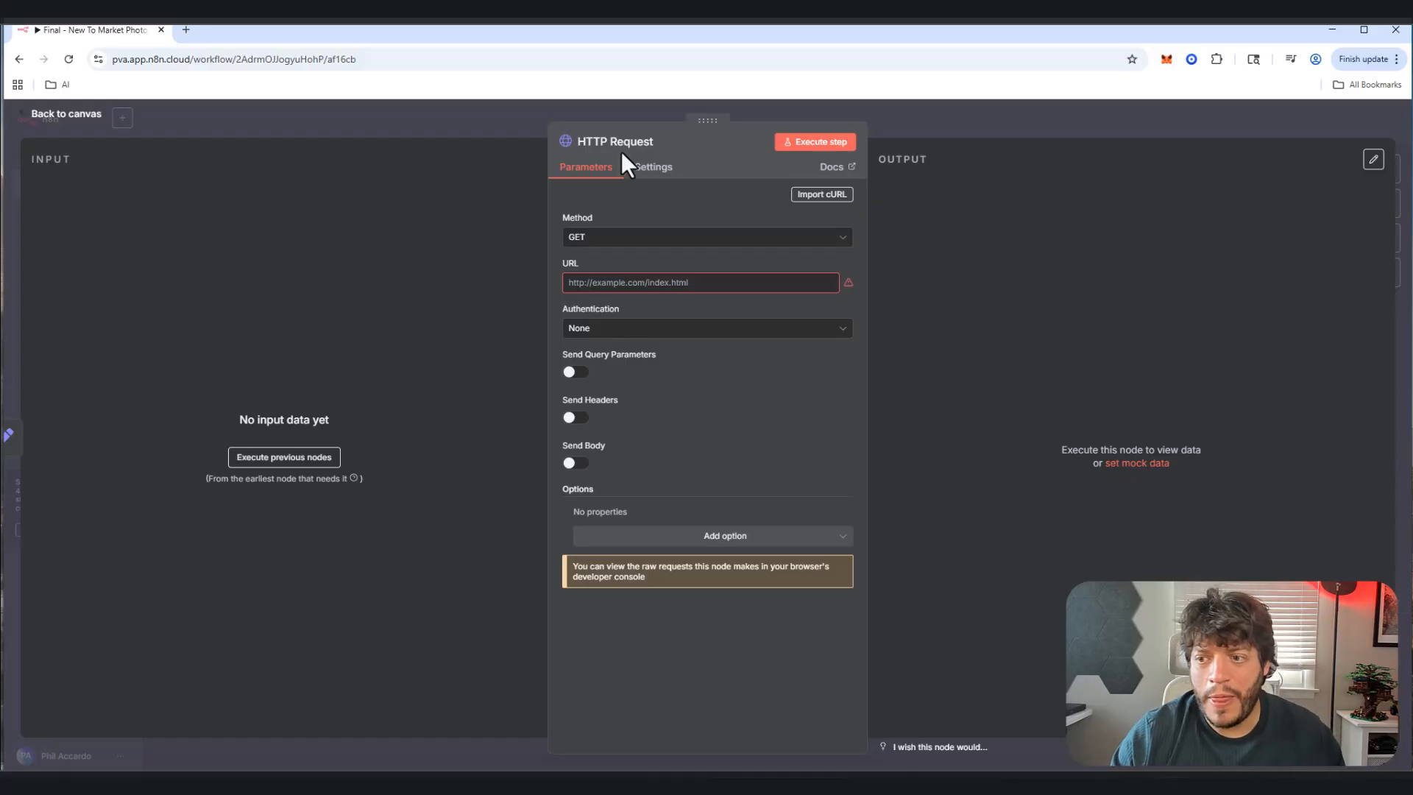
click(640, 141)
text(Scaro)
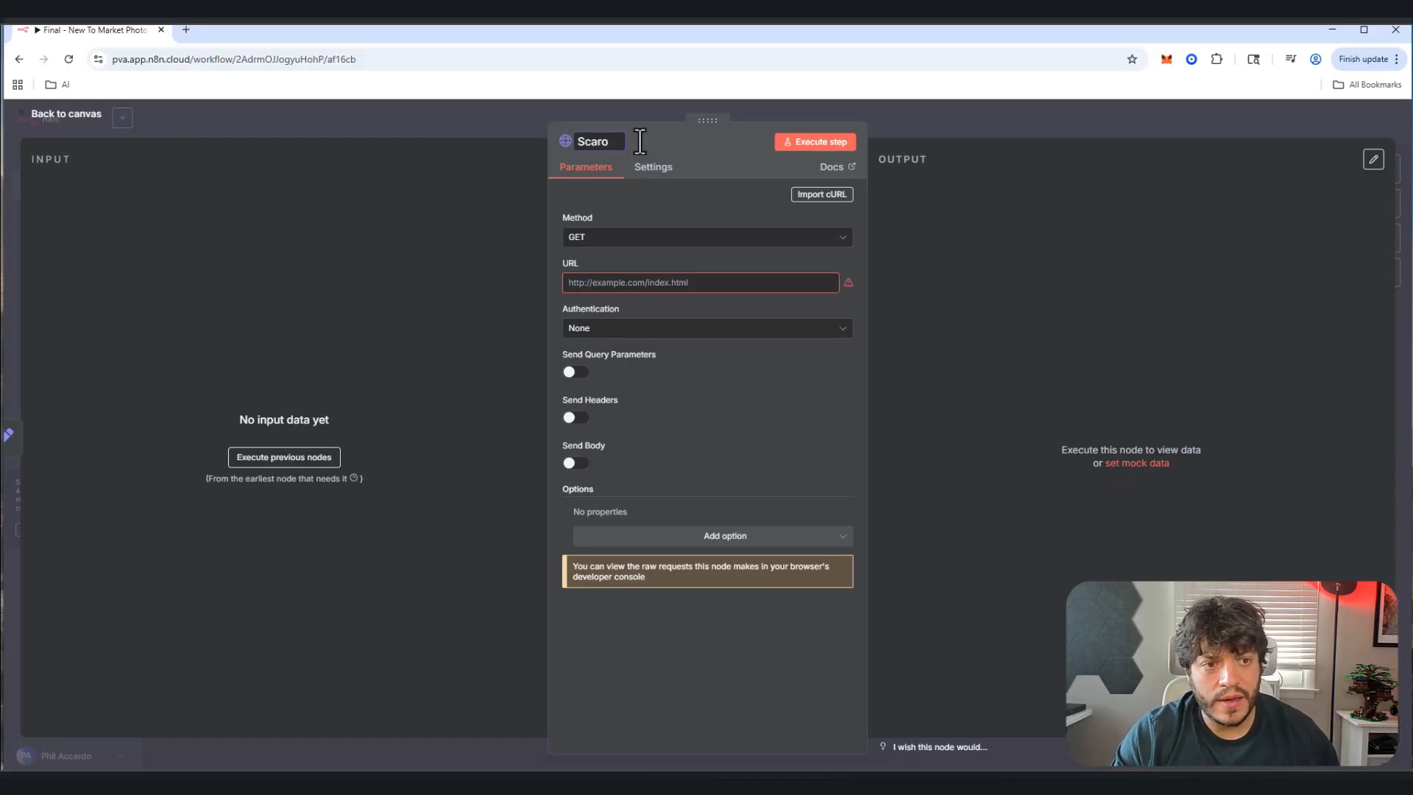
key(BackSpace)
text(pe)
key(BackSpace)
key(BackSpace)
key(BackSpace)
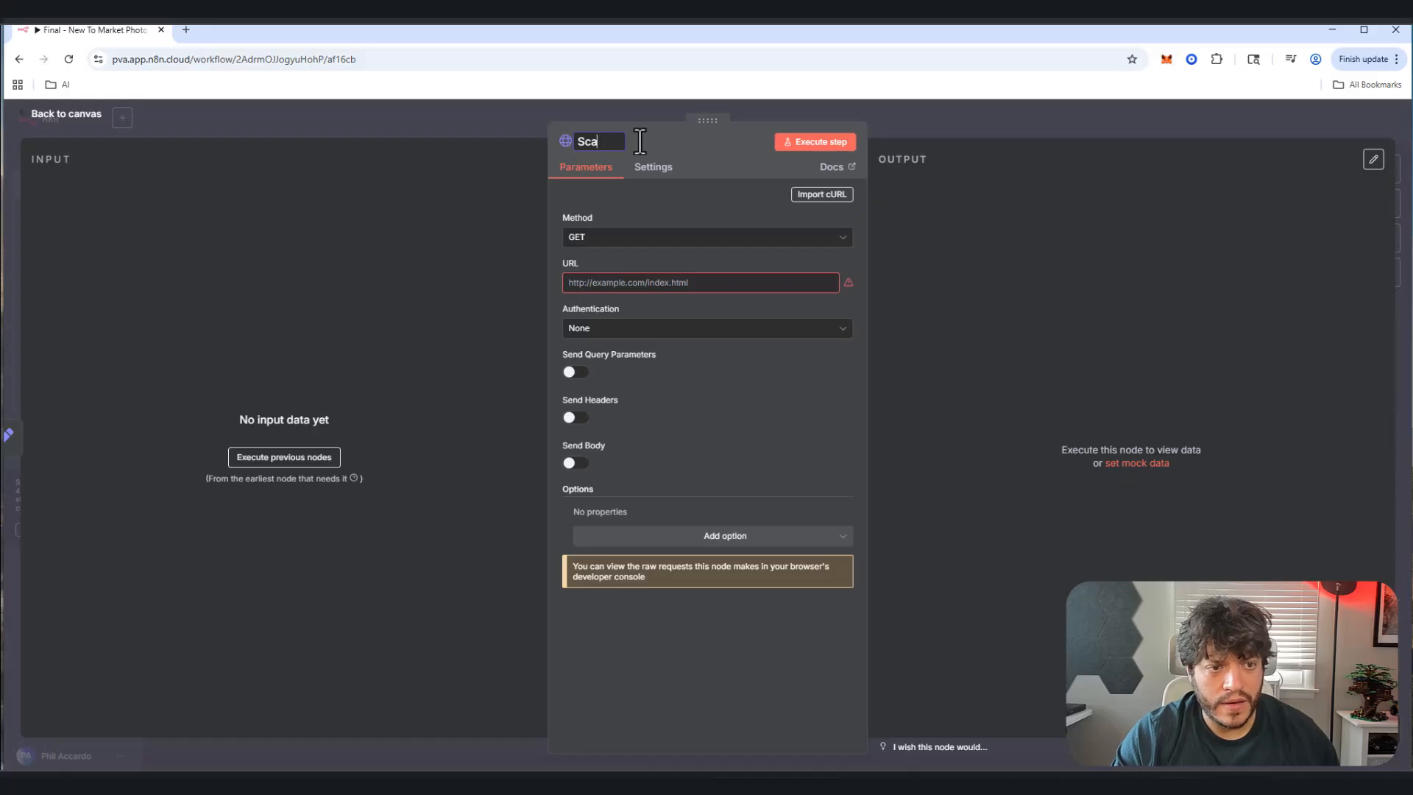
key(BackSpace)
text(rape H)
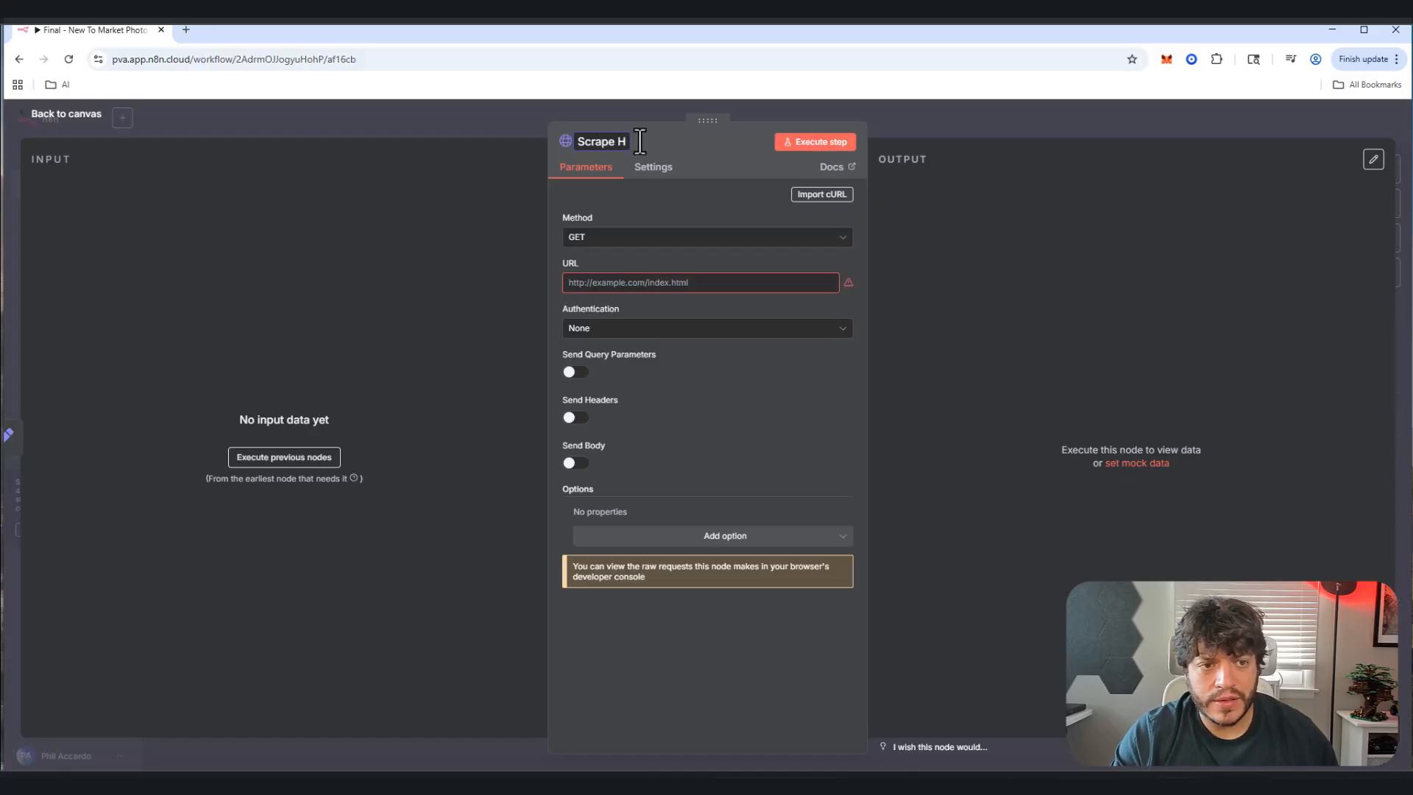
text(ouse URL)
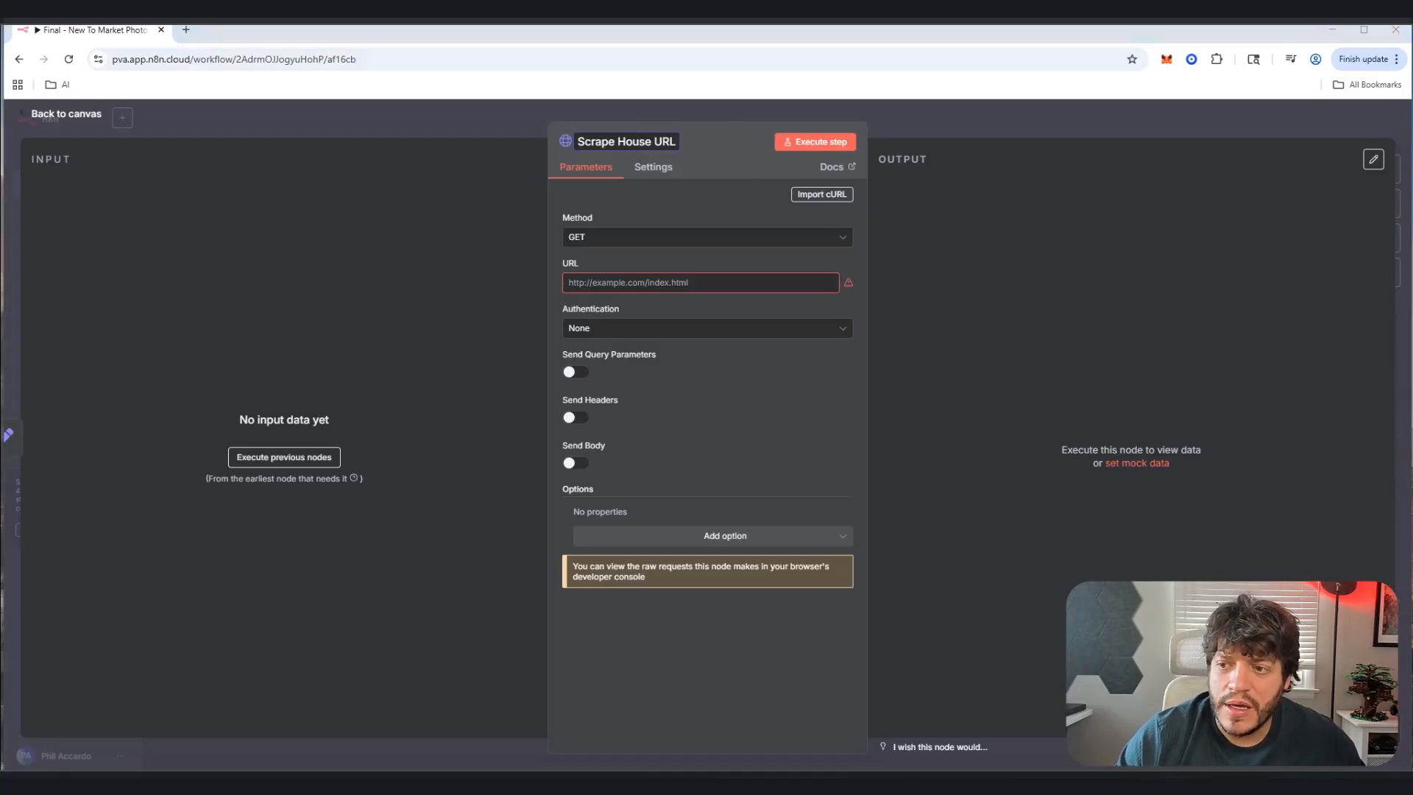
click(581, 285)
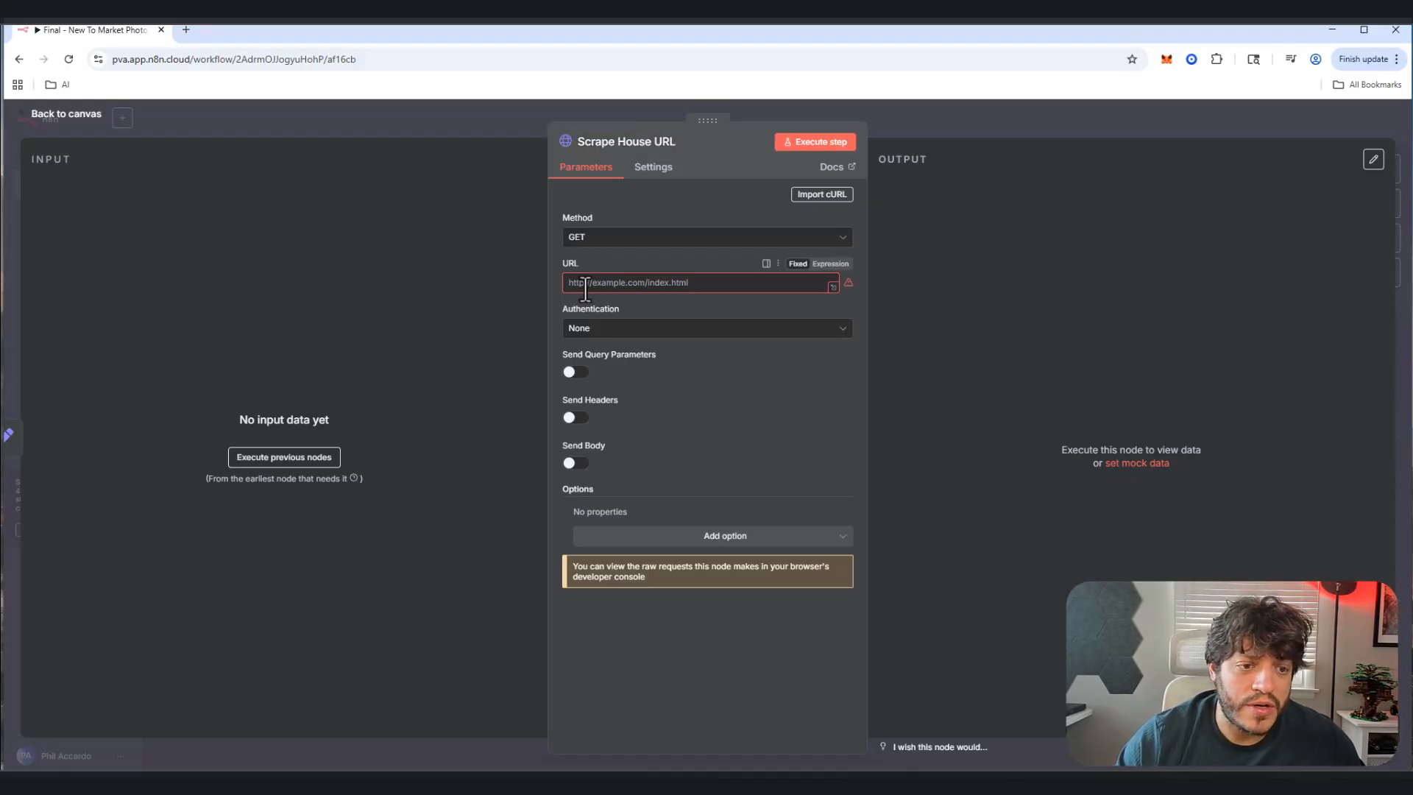
Step: Set the request to POST with a pasted JSON body using houseURL as start URL
click(611, 237)
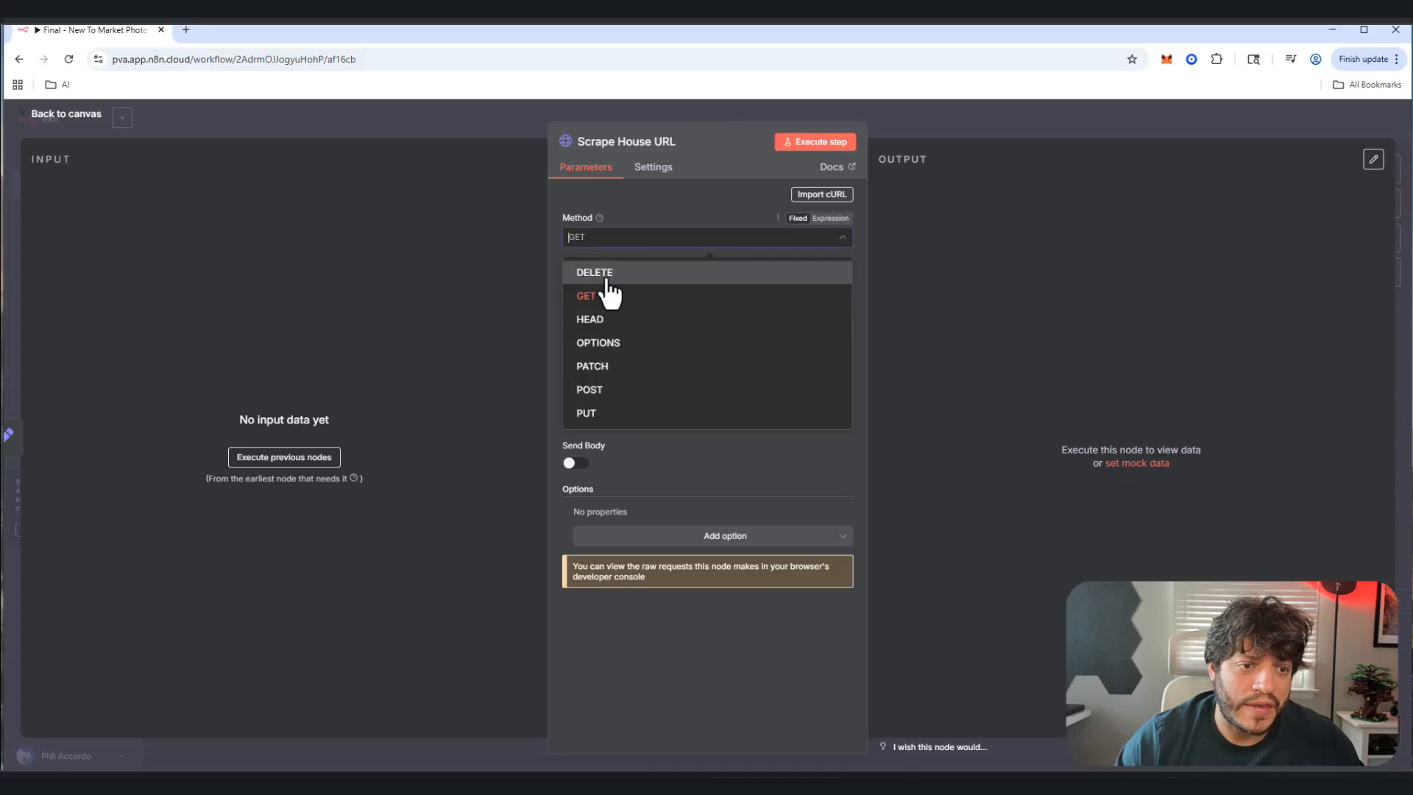
click(609, 391)
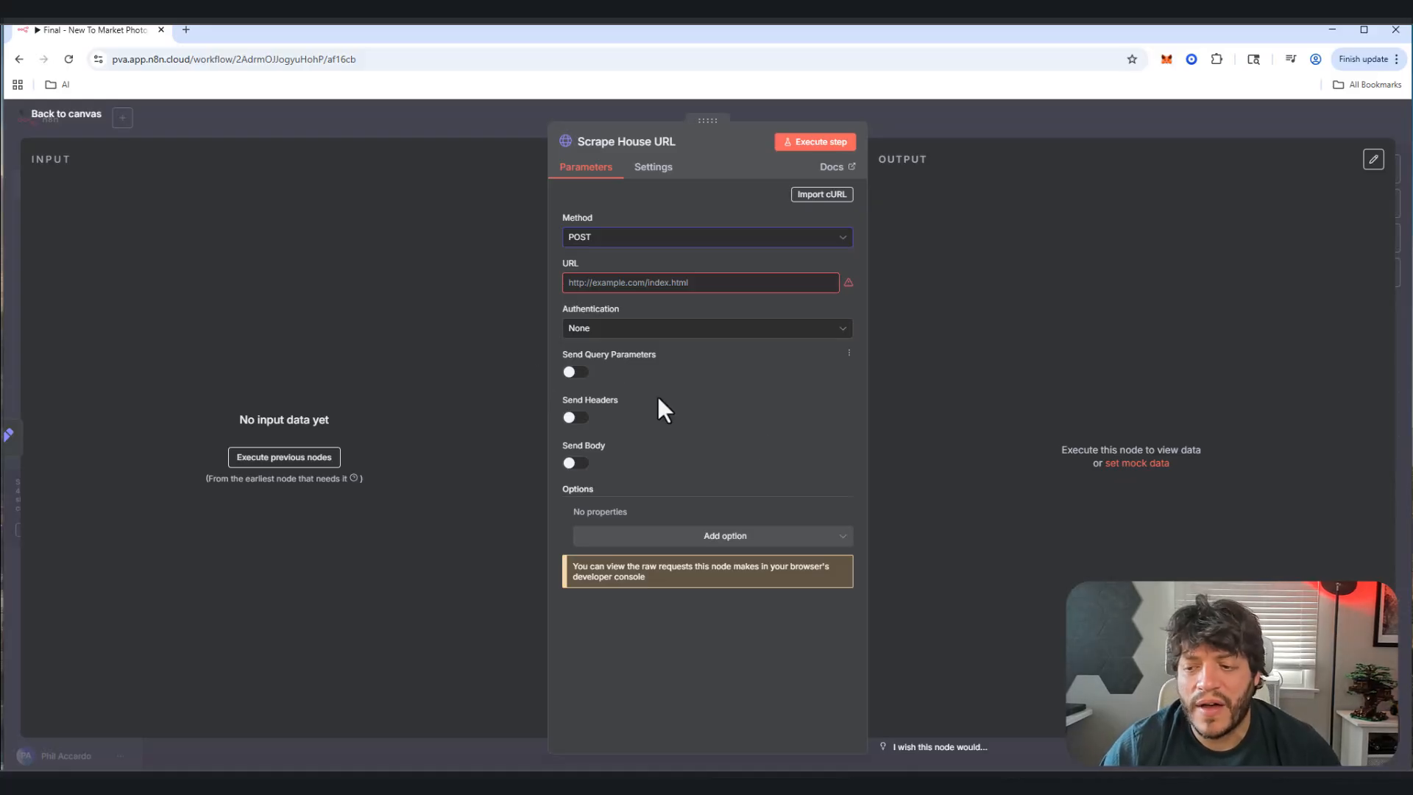
click(578, 466)
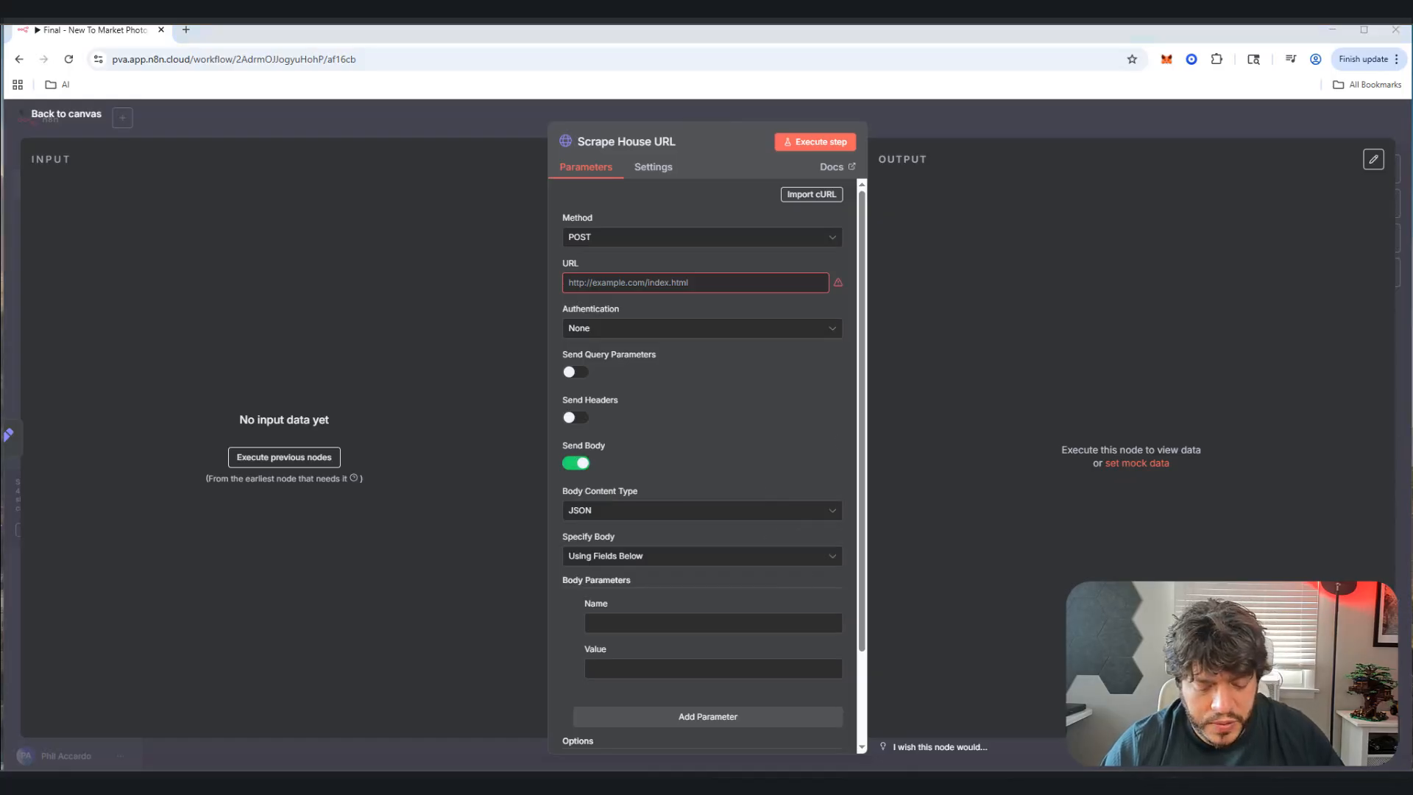
click(596, 564)
click(604, 621)
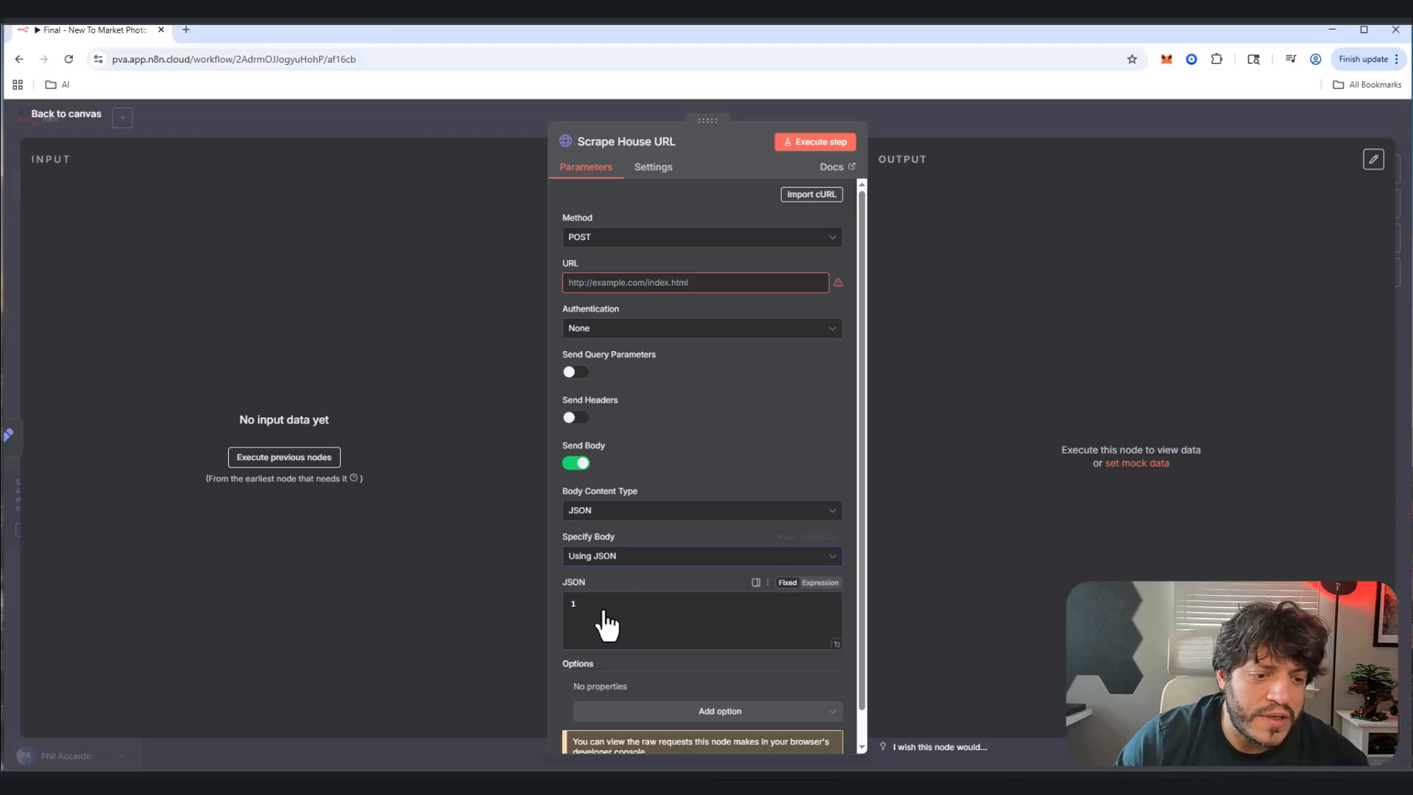
key(ctrl+v)
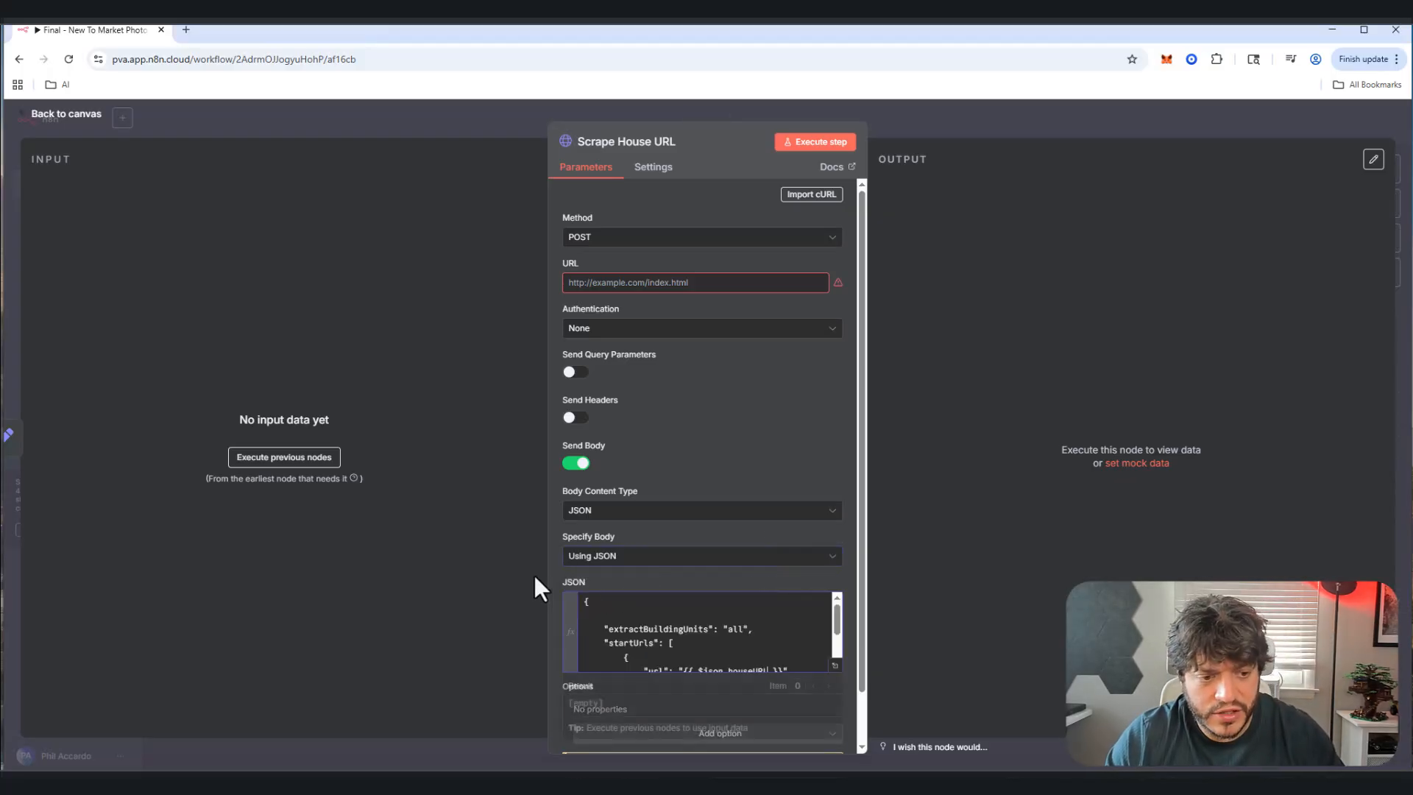
click(717, 605)
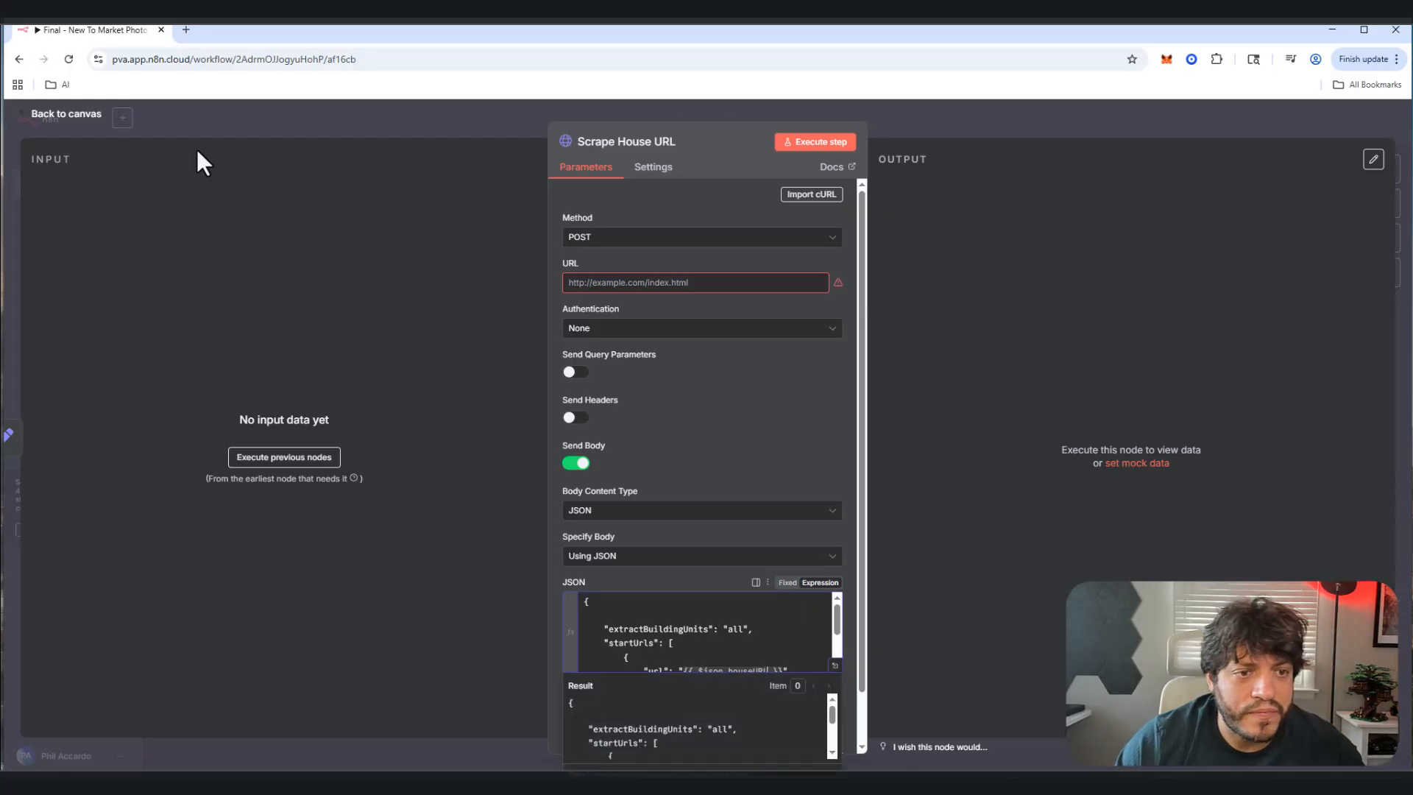
scroll(827, 616, down, 2)
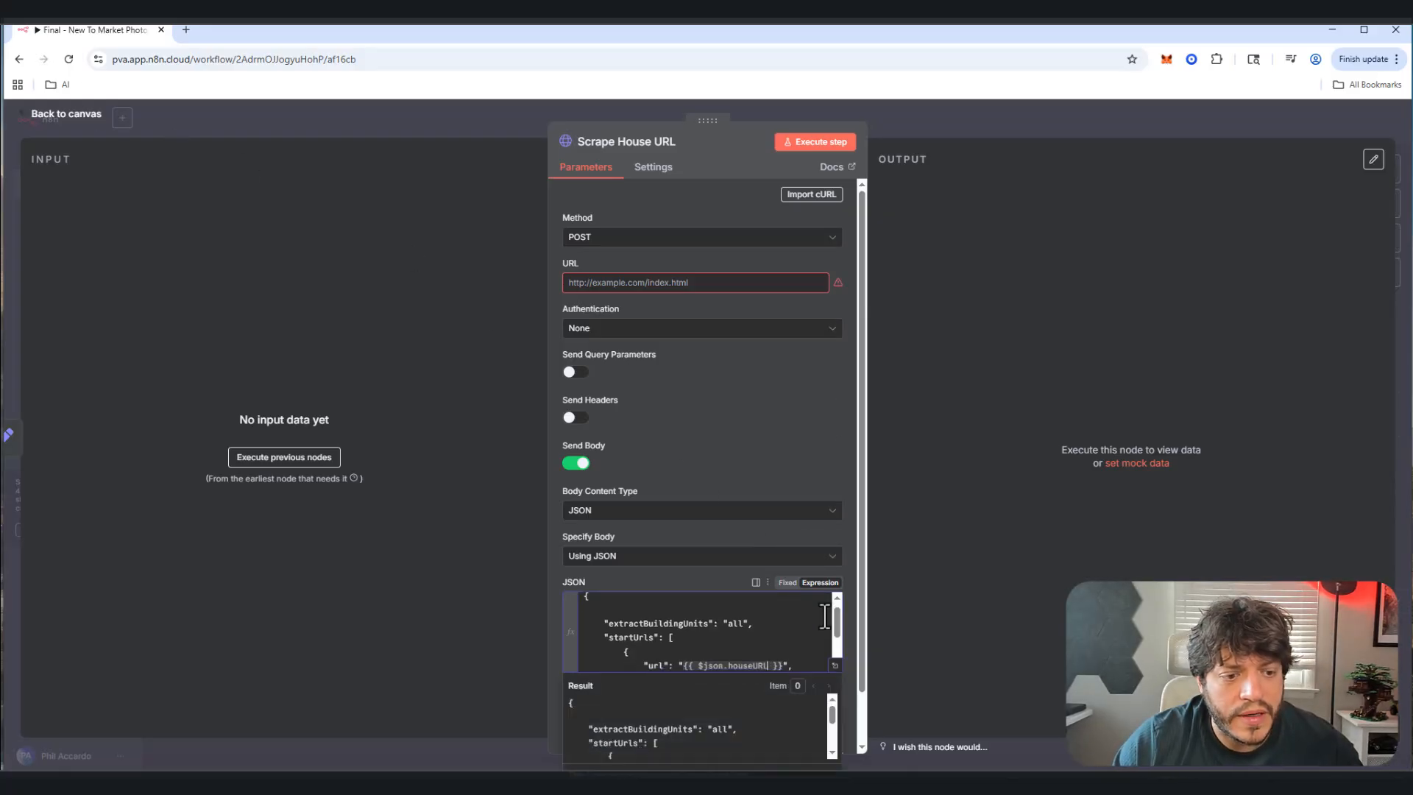
click(835, 665)
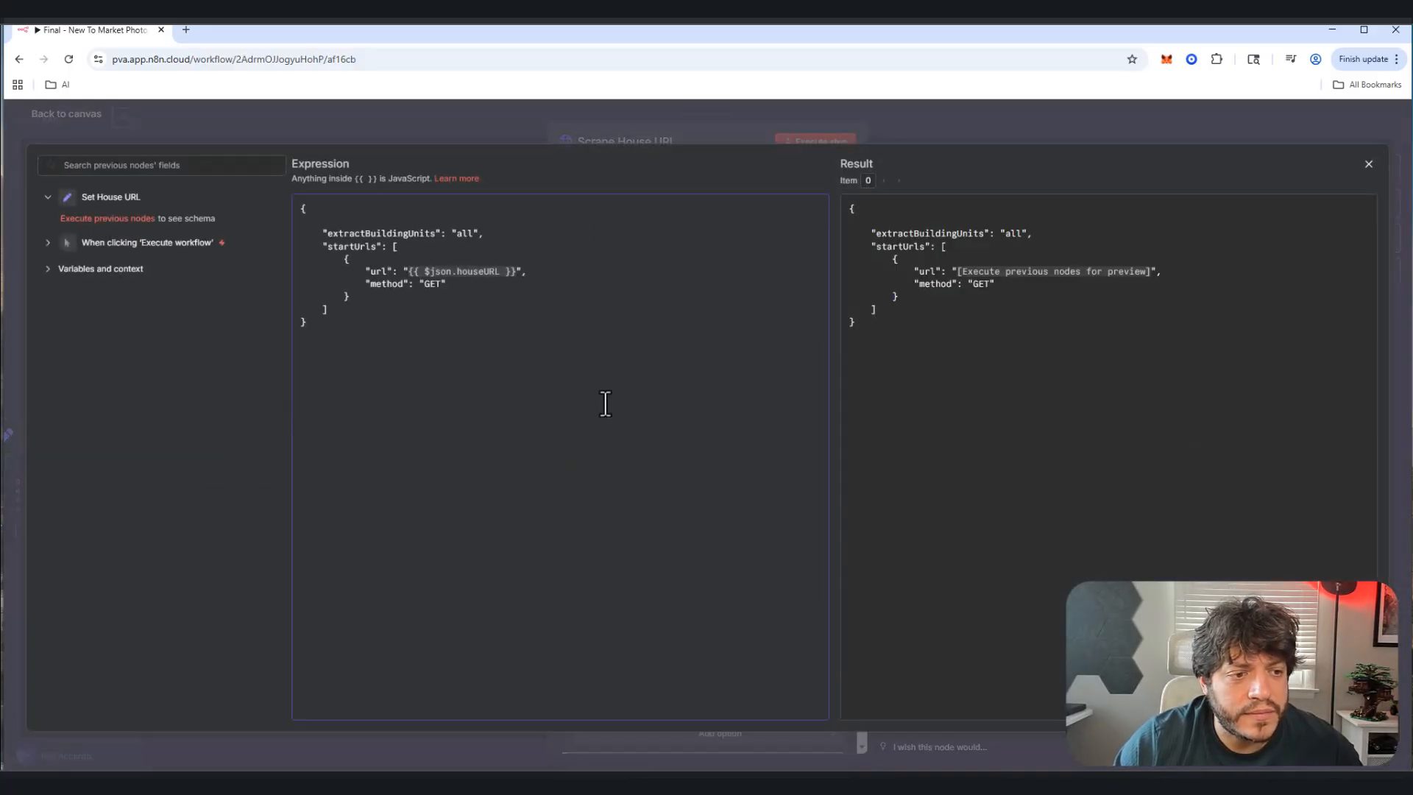
click(1369, 164)
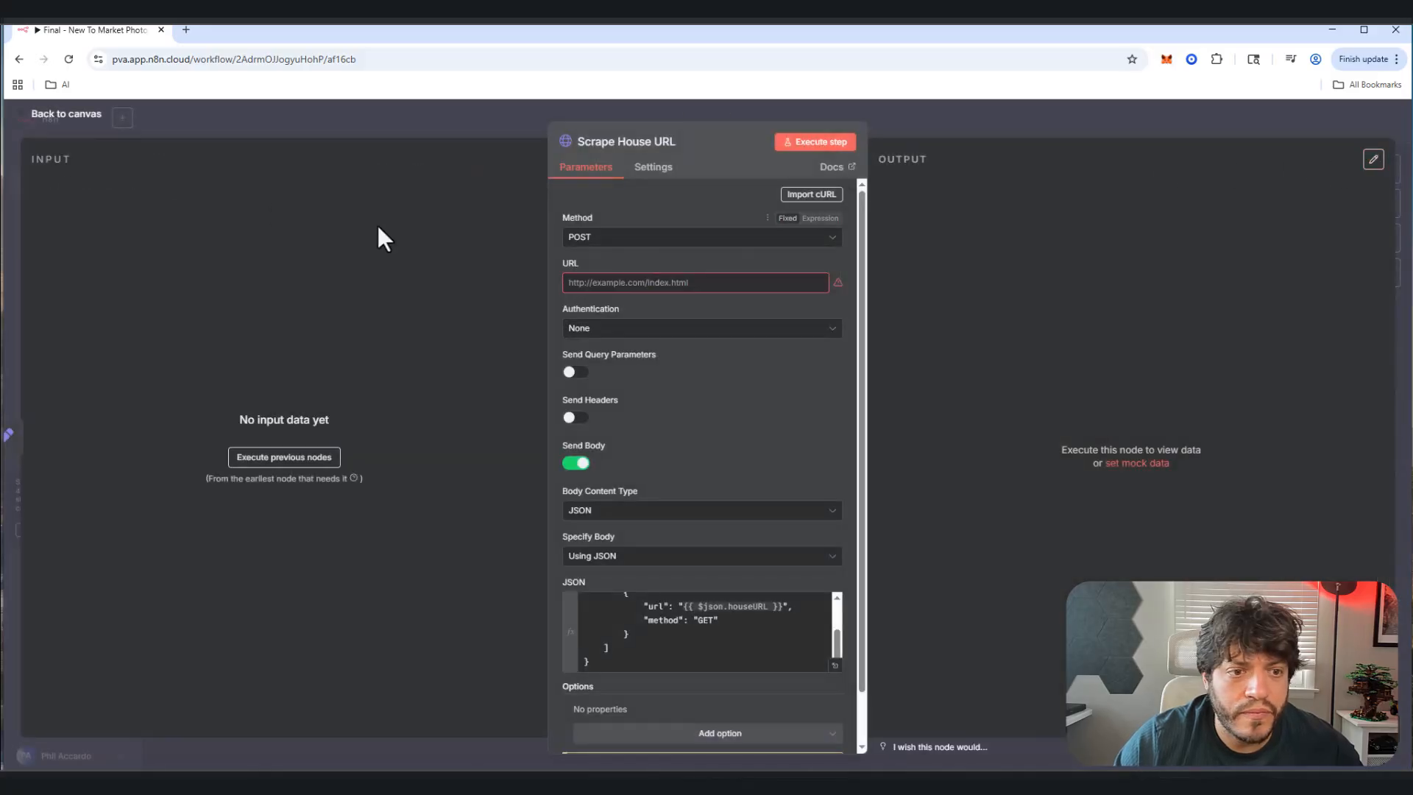
click(58, 115)
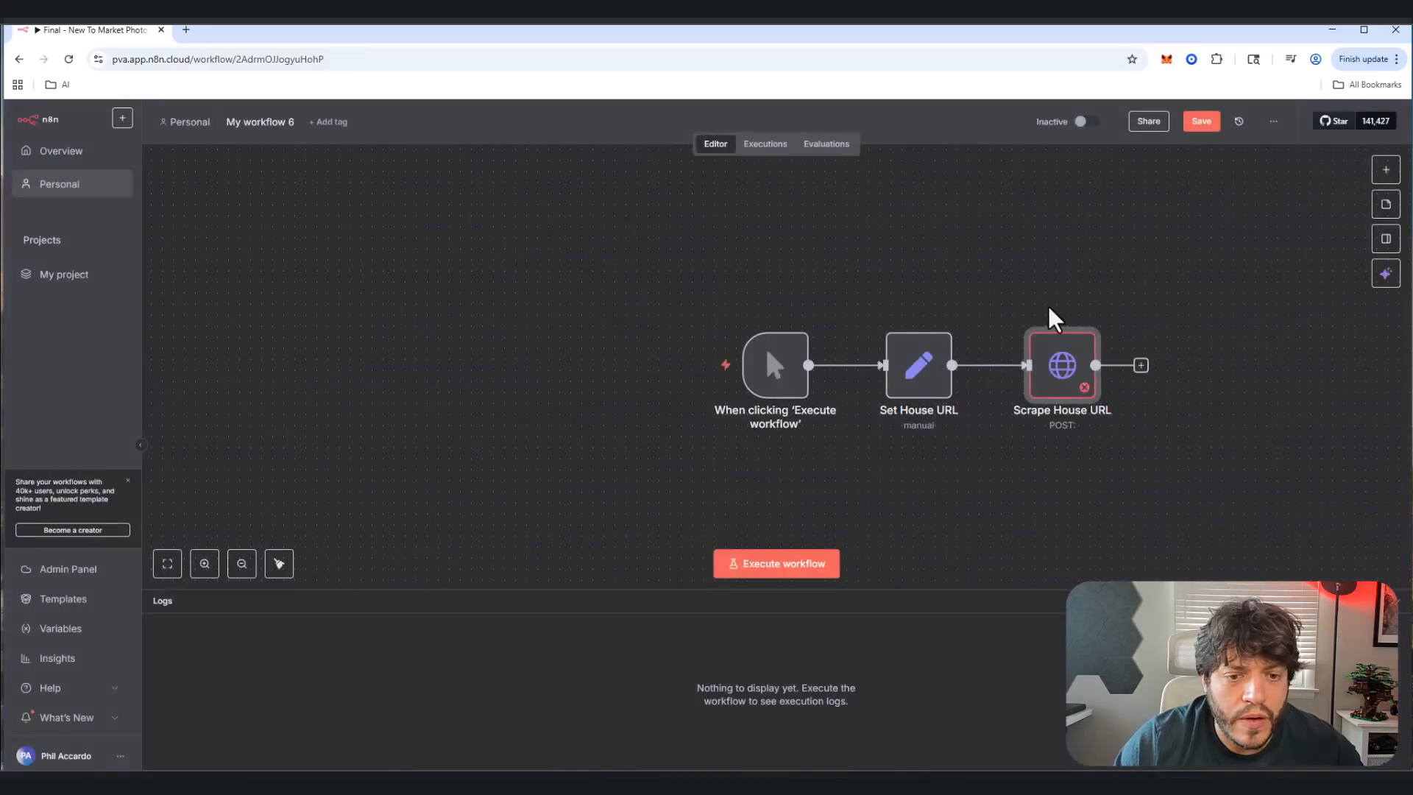
Step: Insert an Edit Fields (Set) node directly after Scrape House URL
click(1141, 365)
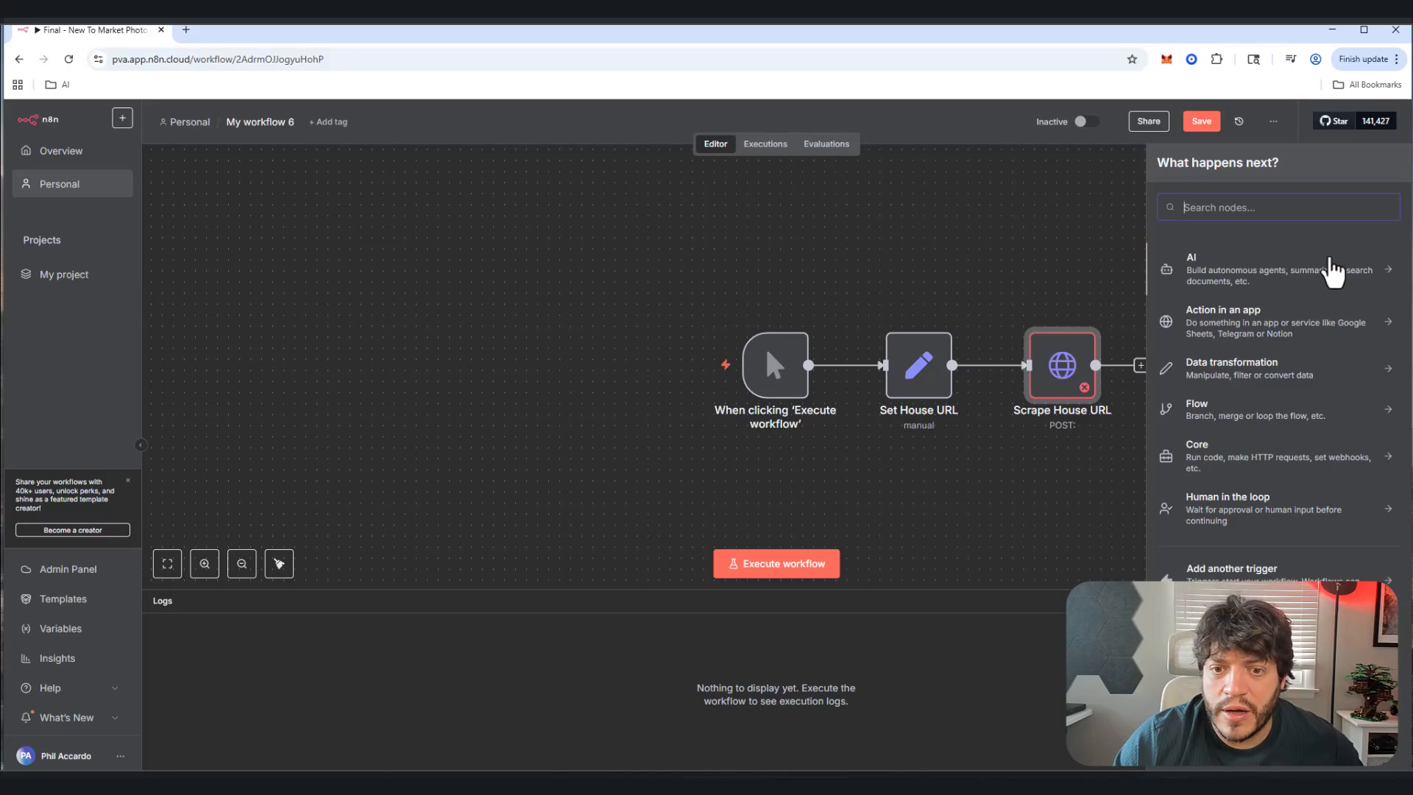
text(set)
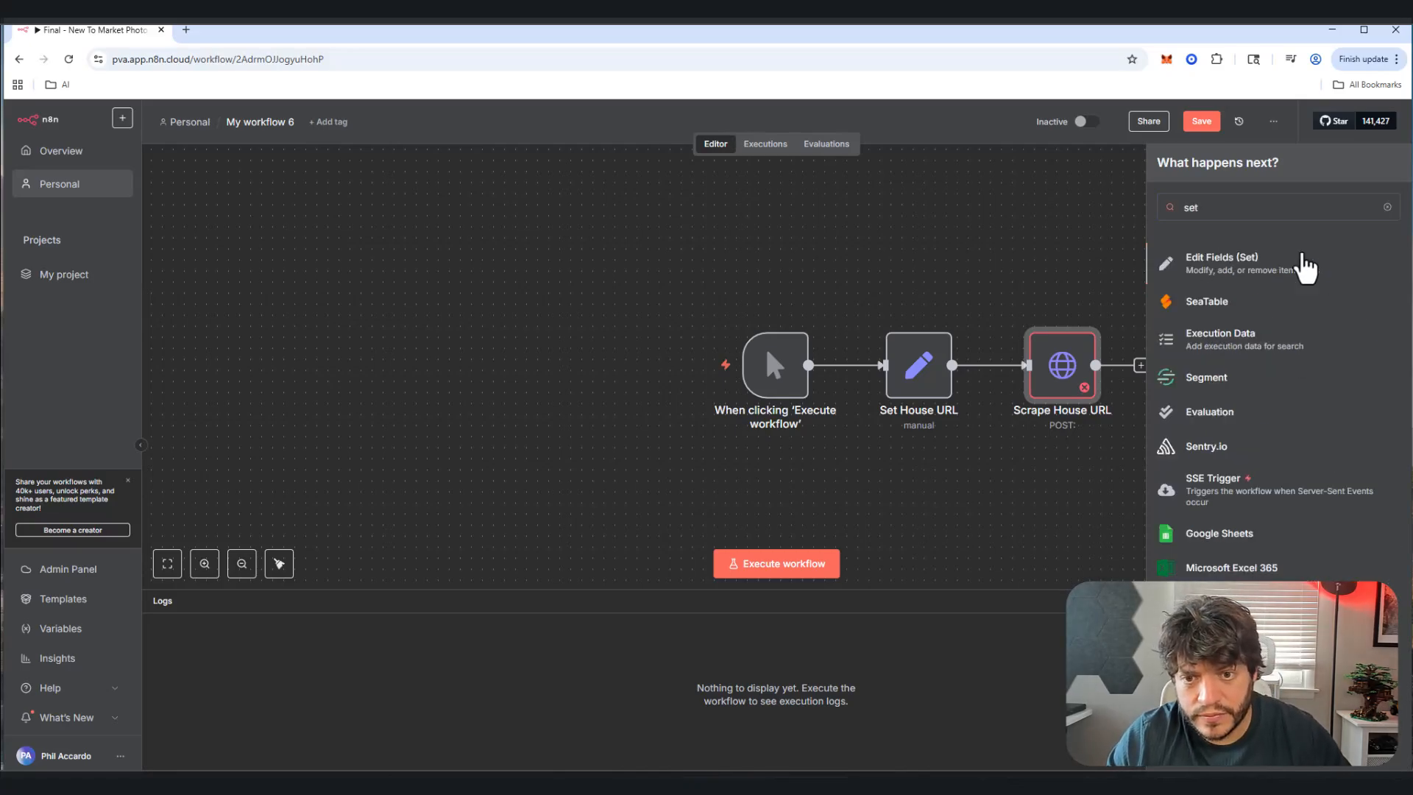
click(1303, 263)
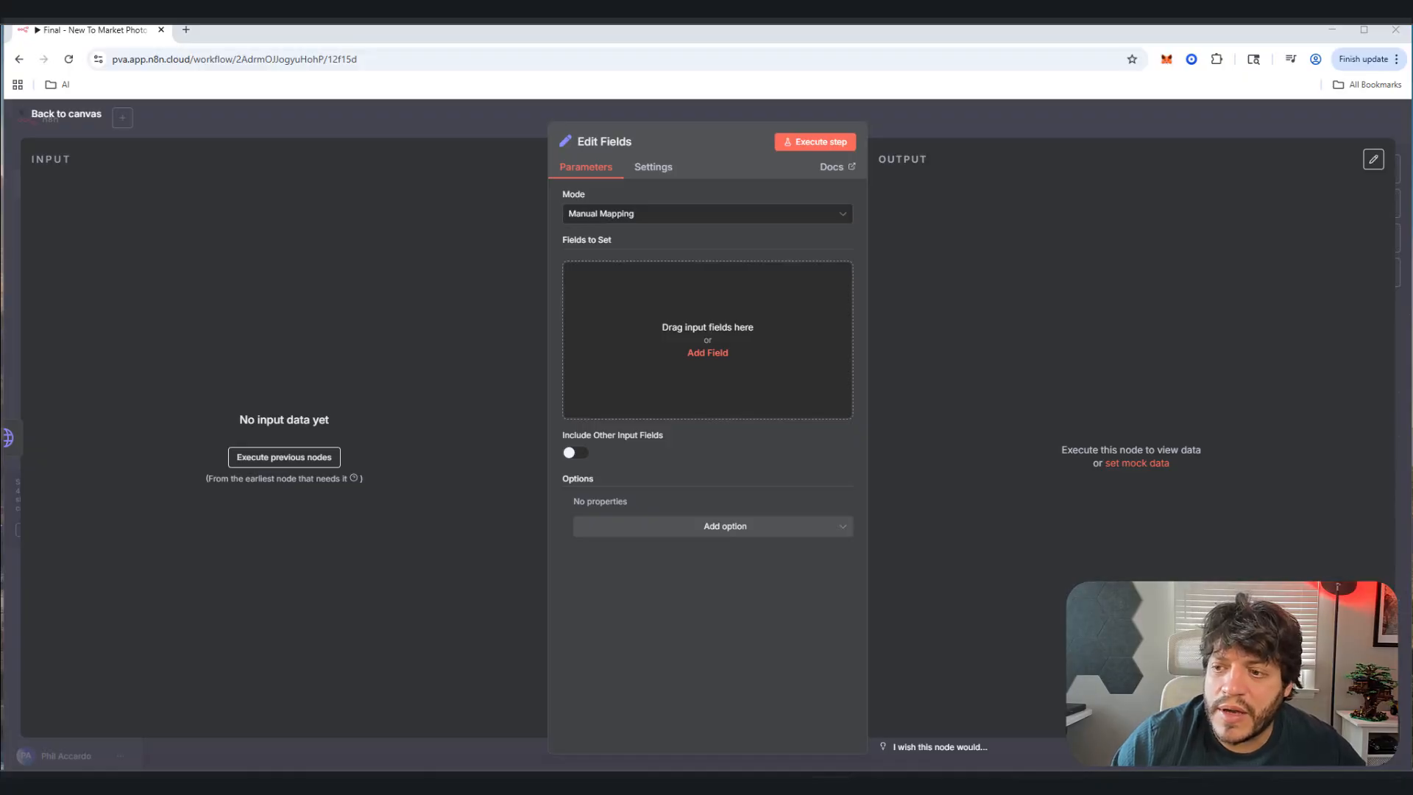
Step: Add string fields Address, Price, Bedrooms and Bathrooms to the Edit Fields node
click(718, 354)
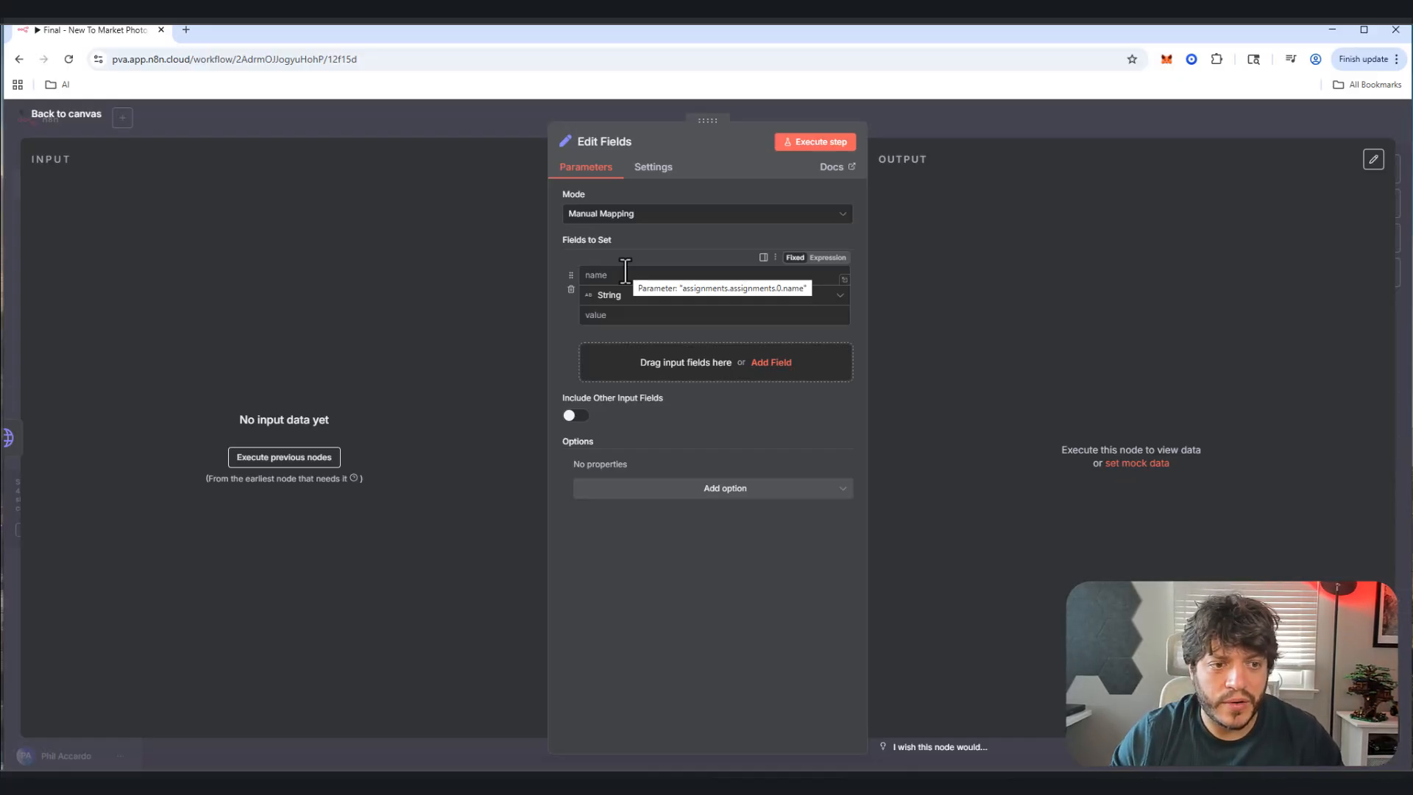
click(625, 274)
text(Address)
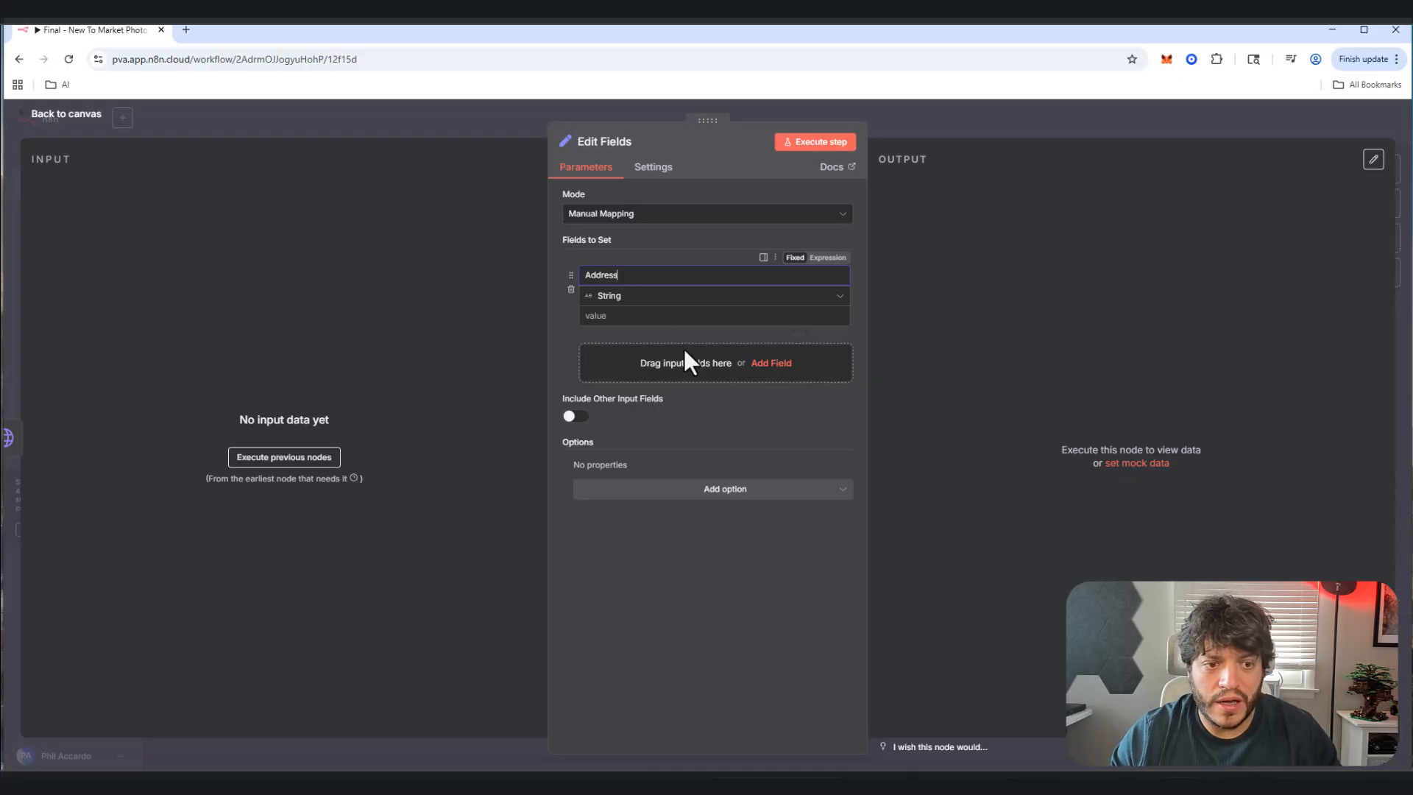
click(758, 363)
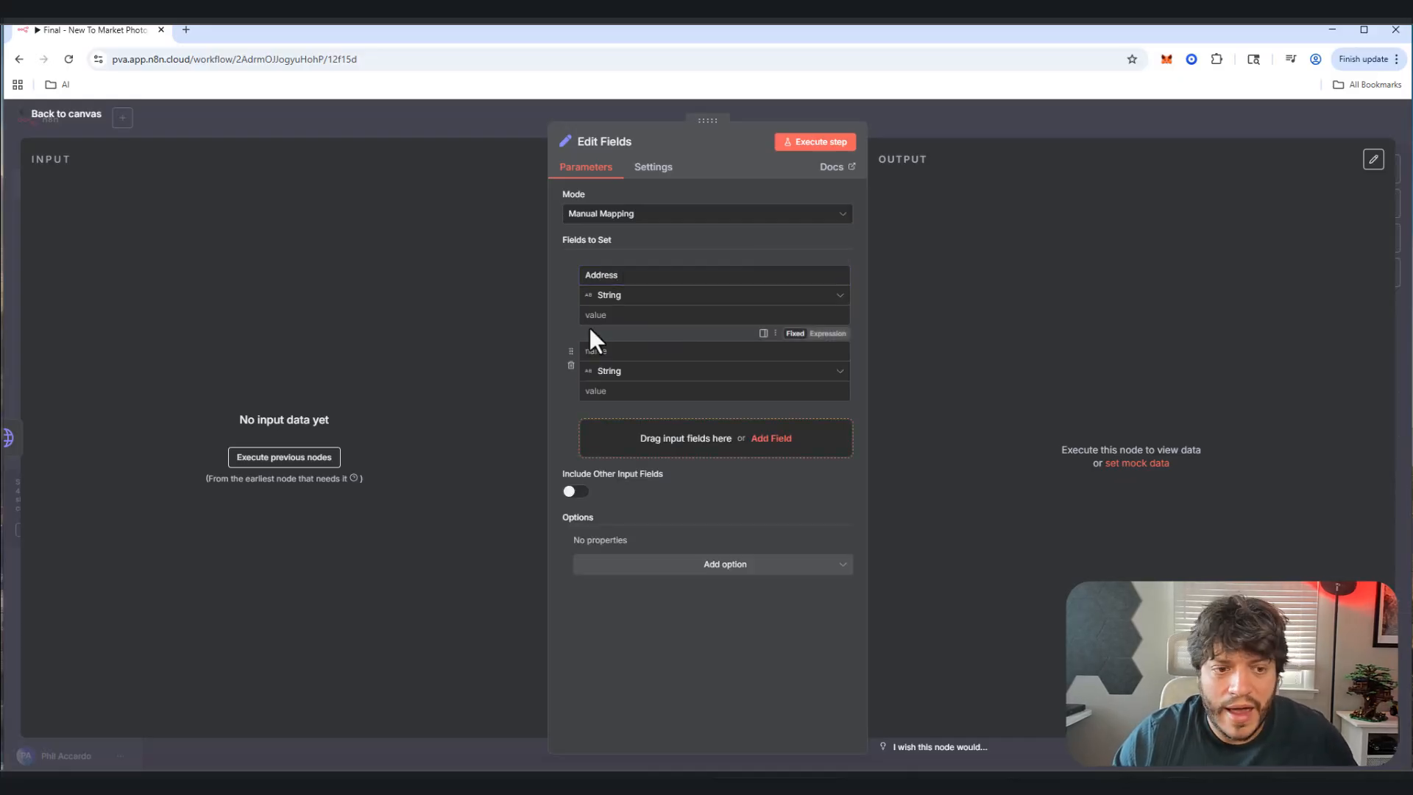
click(592, 350)
text(Price)
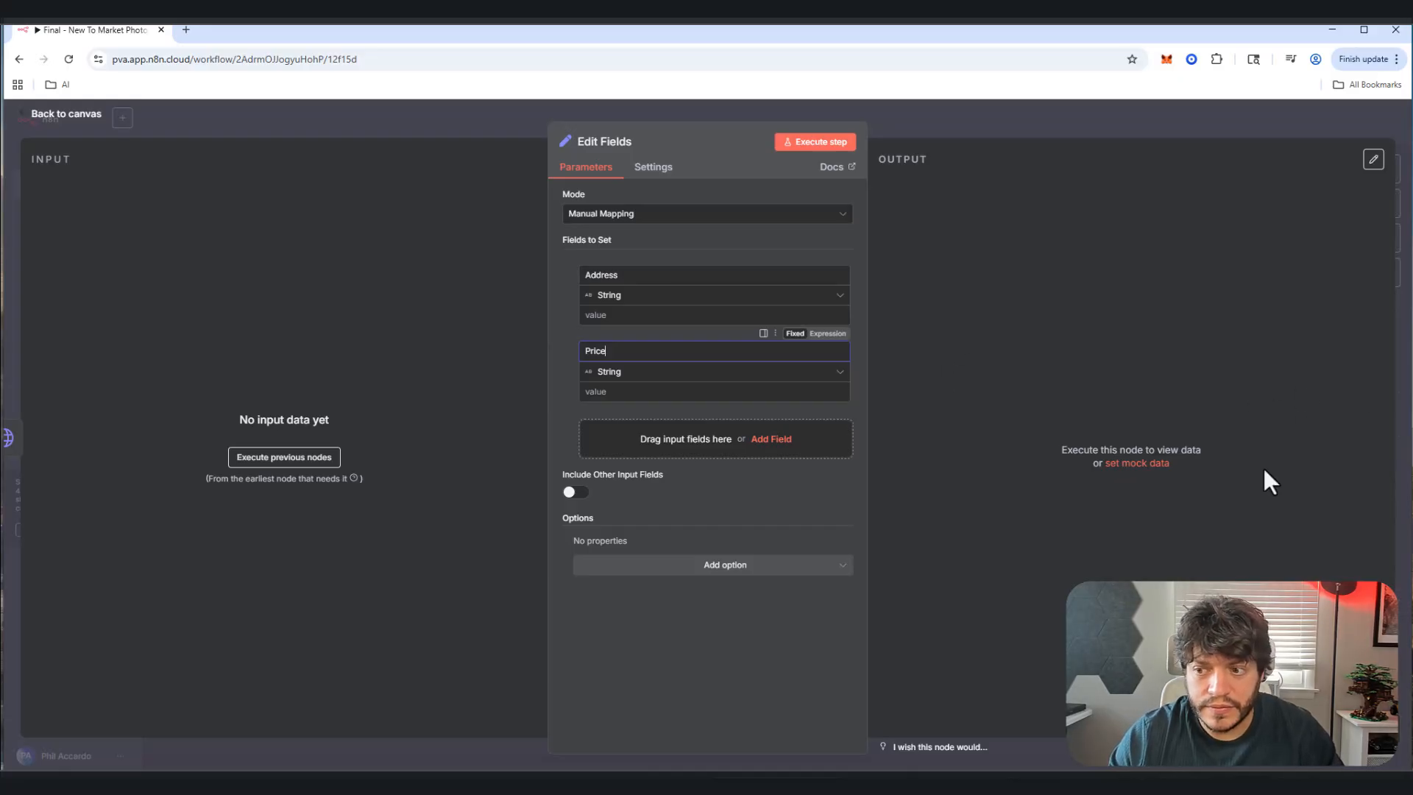
click(730, 564)
click(740, 446)
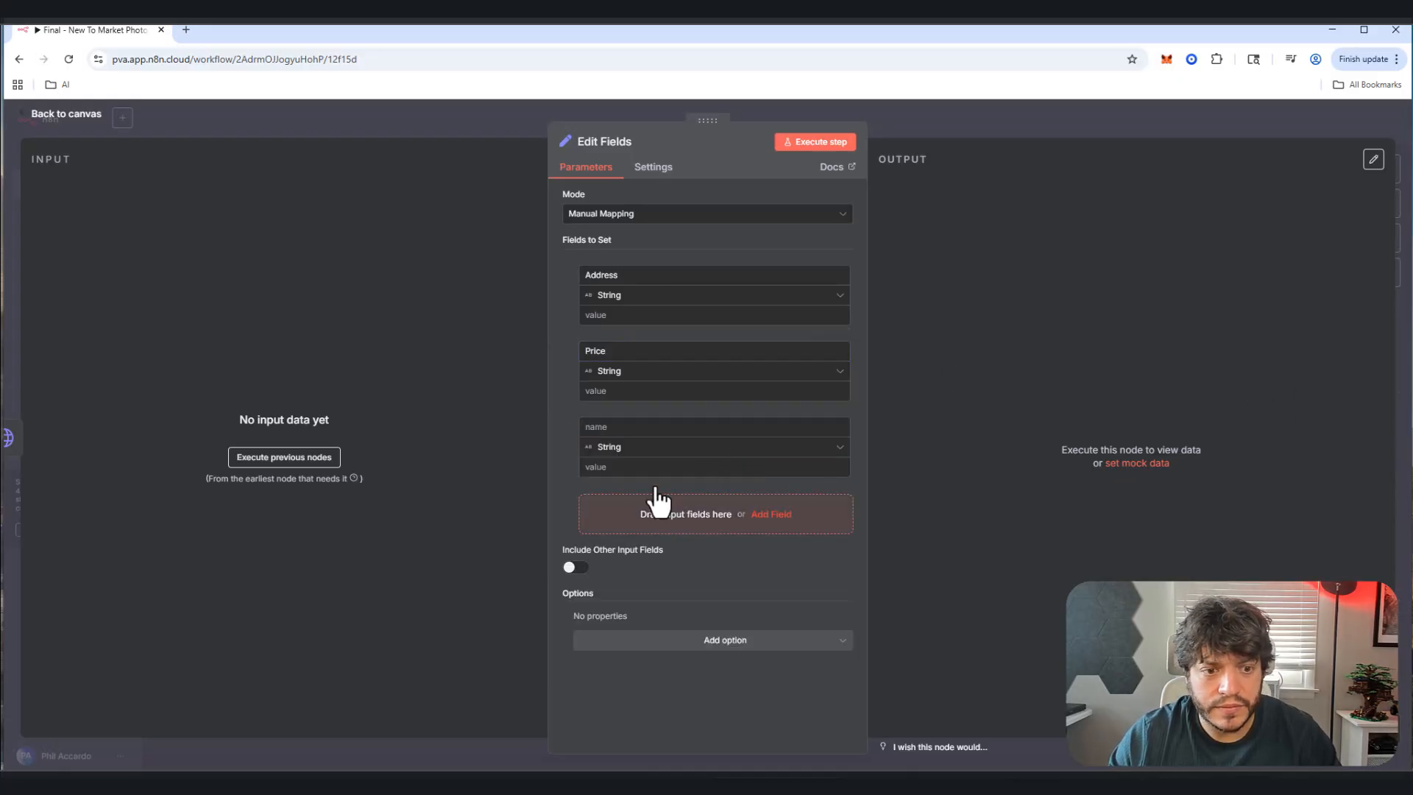
text(Bedrooms)
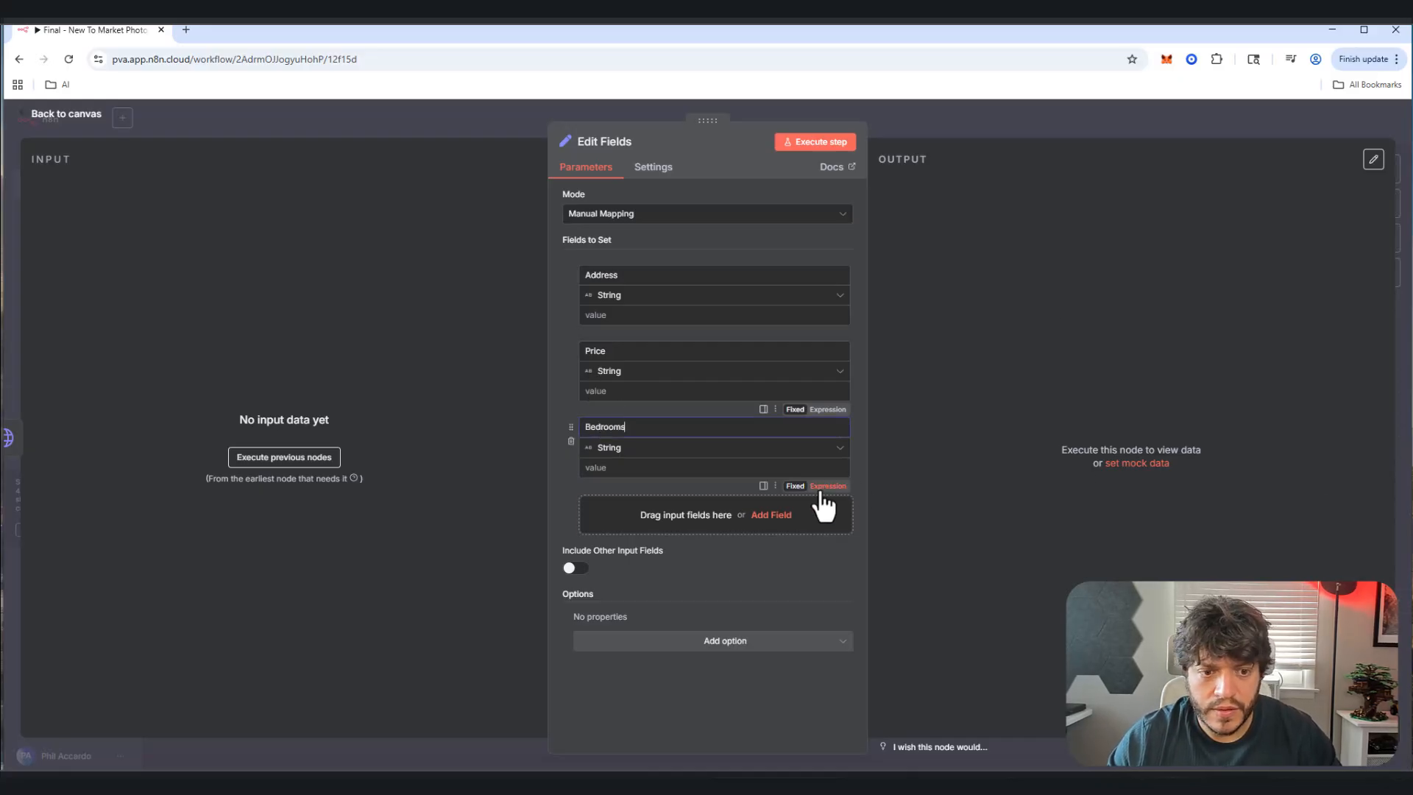
click(754, 514)
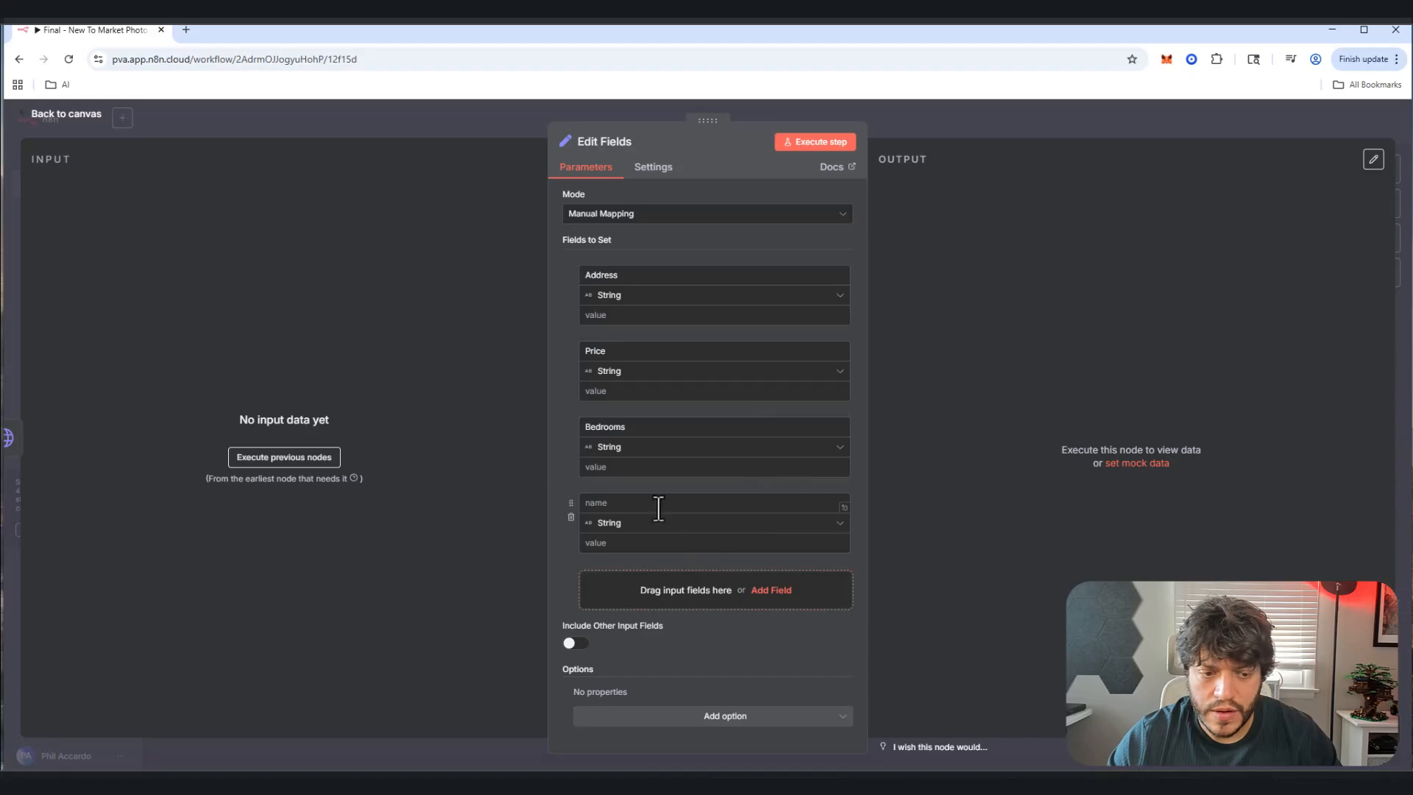
text(Bathrooms)
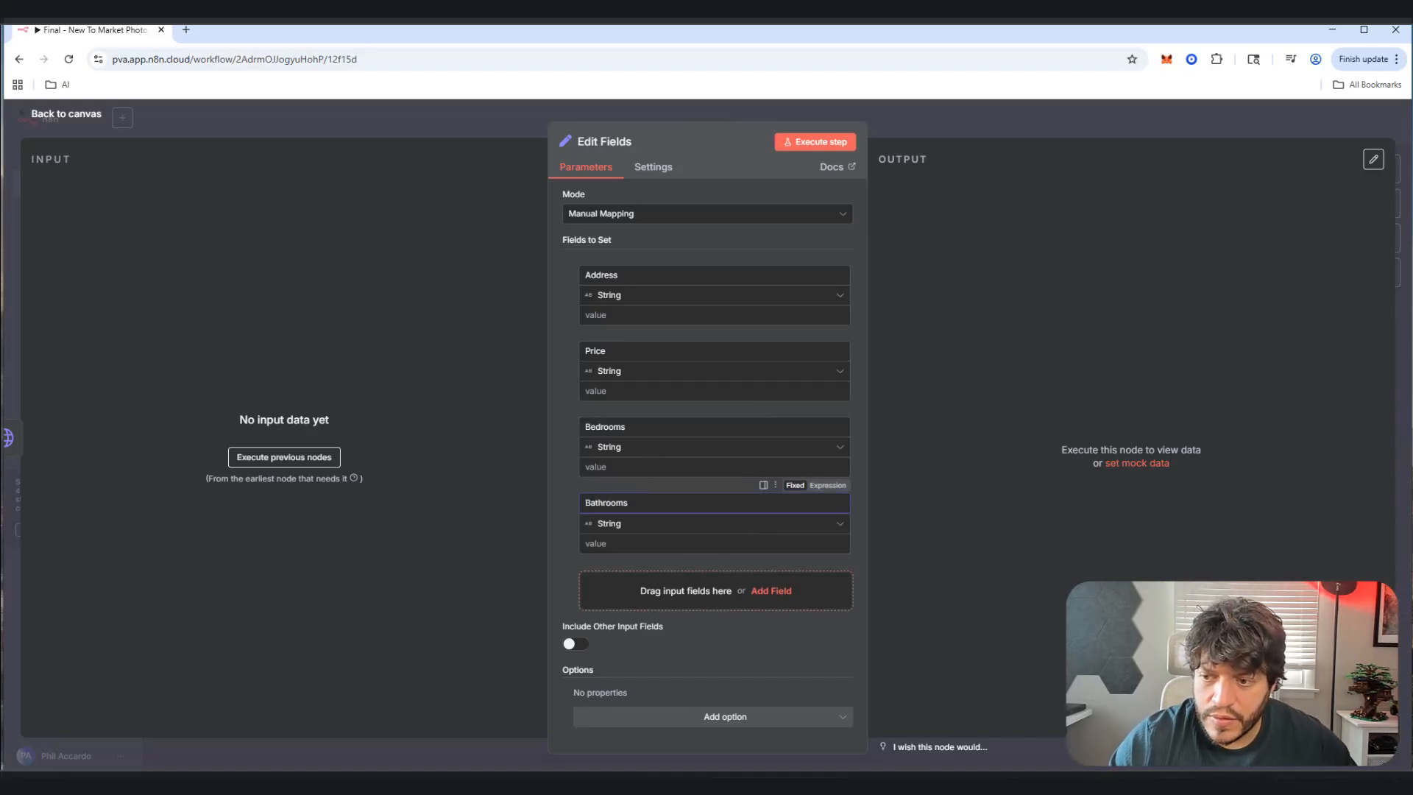
Step: Add the Size, Description and ListAgent fields below Bathrooms
click(759, 593)
click(614, 578)
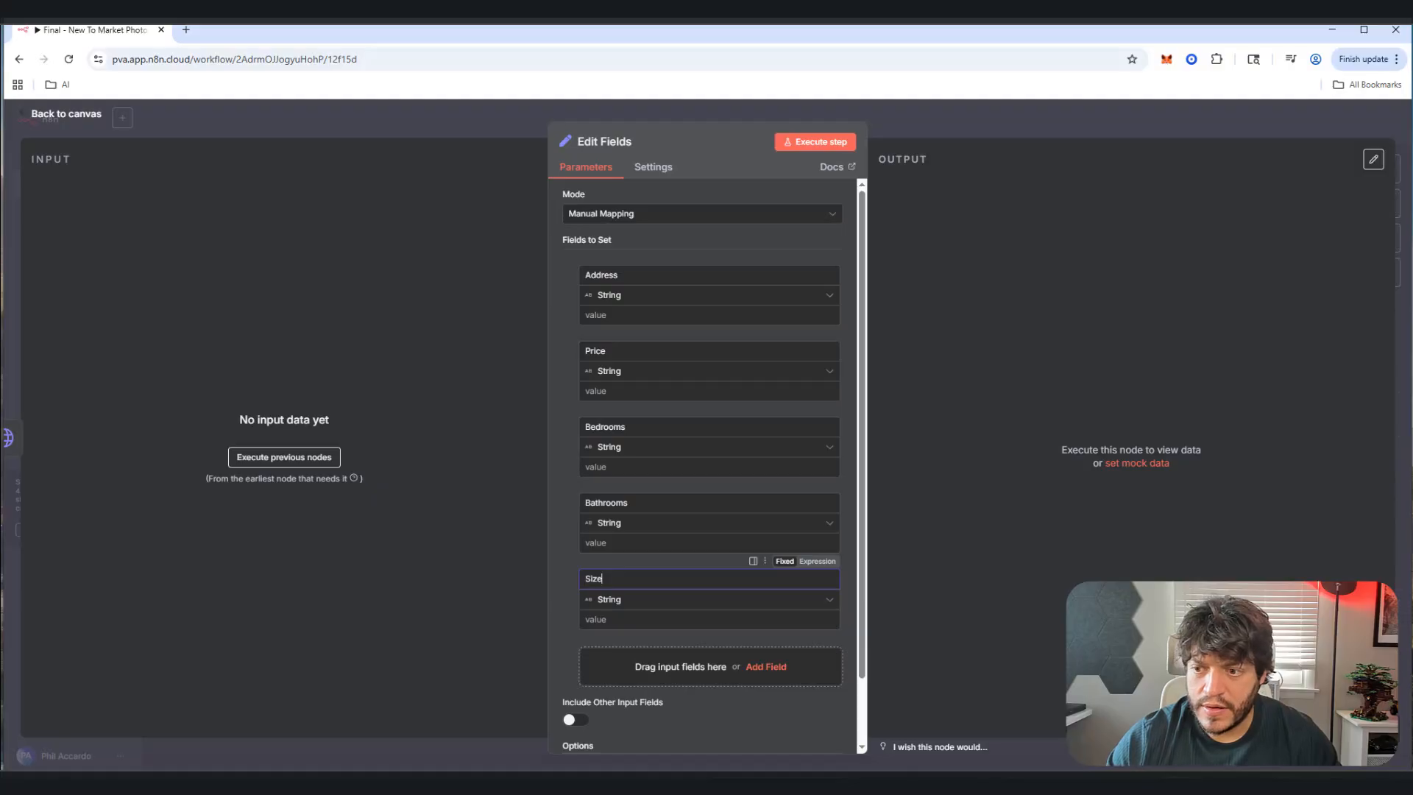
click(692, 669)
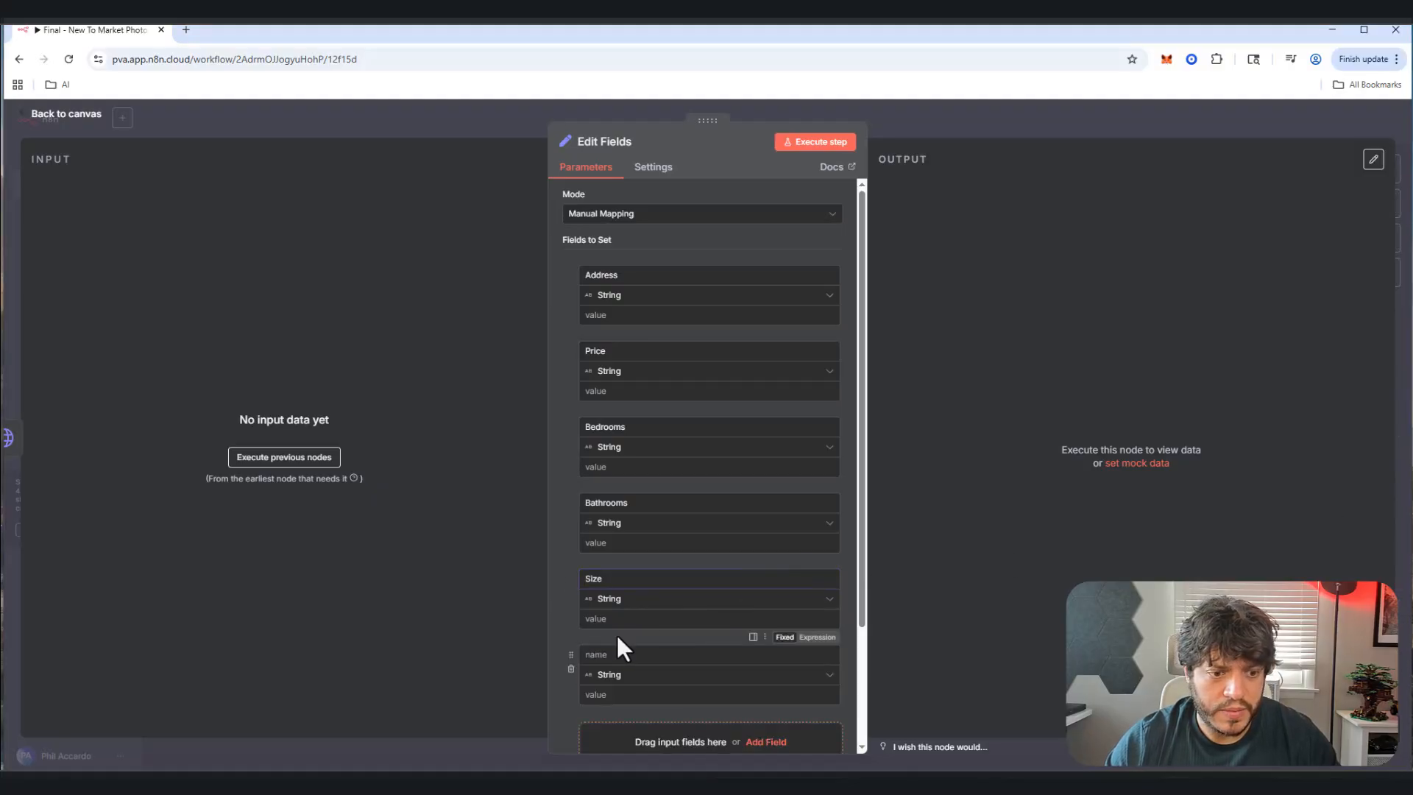
click(619, 654)
text(Description)
scroll(718, 674, down, 1)
click(717, 673)
scroll(634, 697, down, 1)
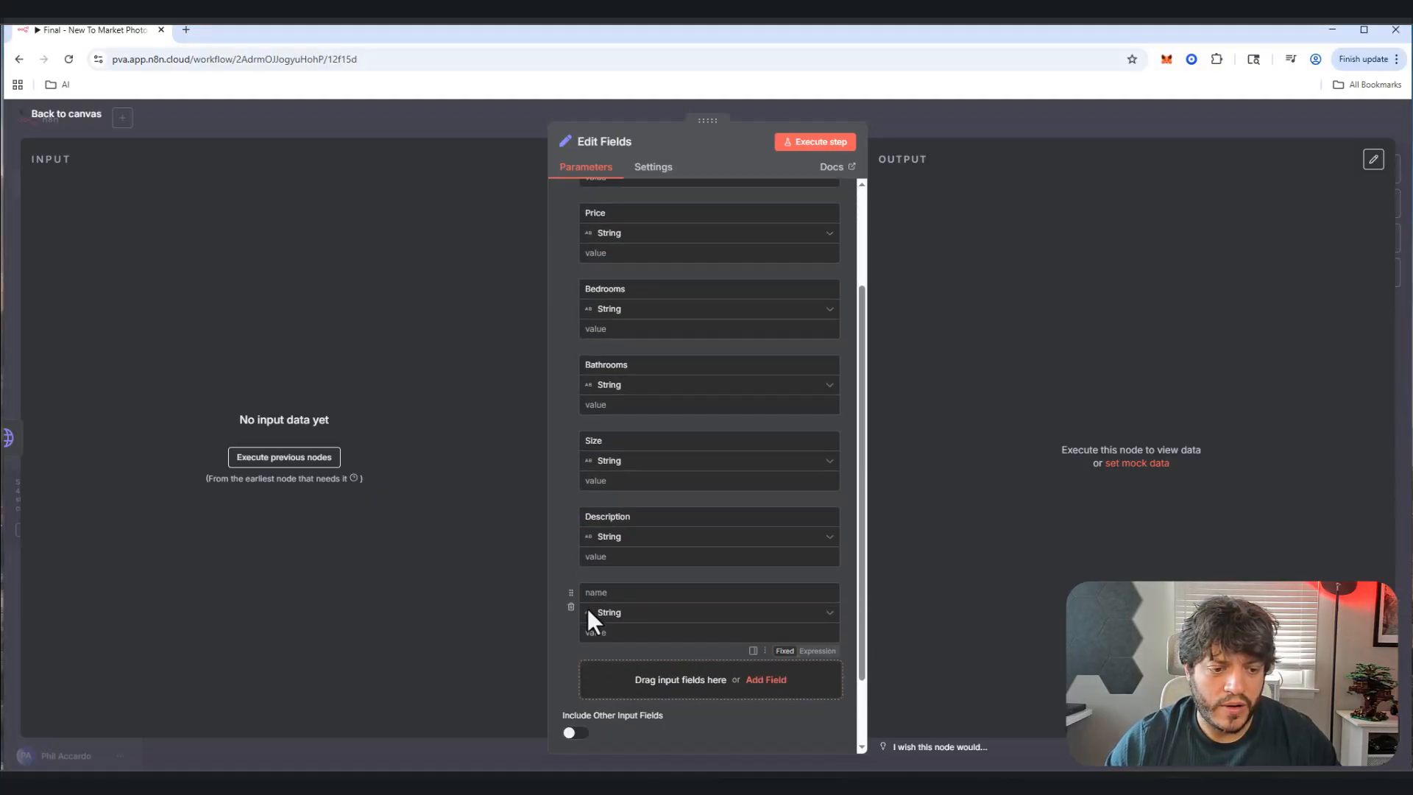
click(587, 592)
text(Is)
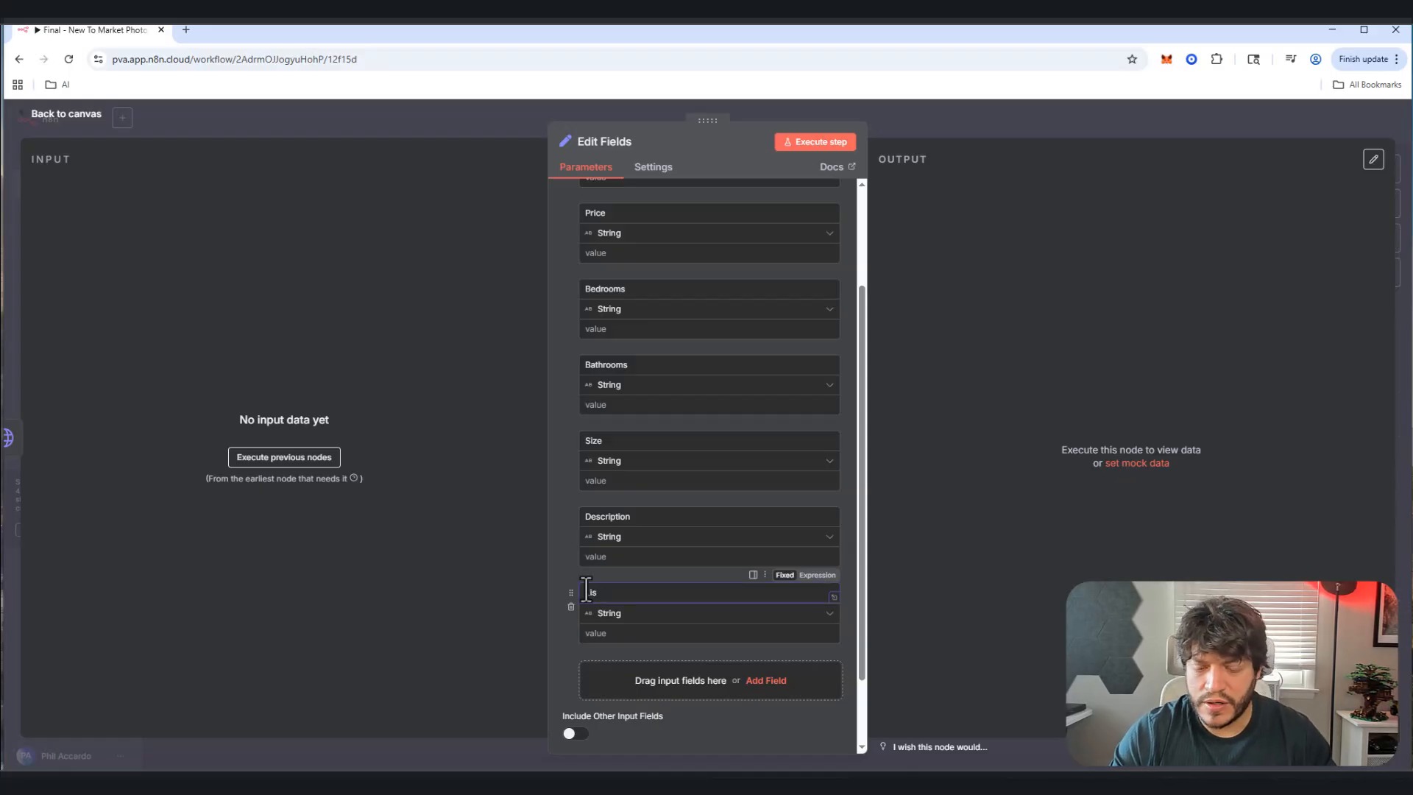
text(Agent)
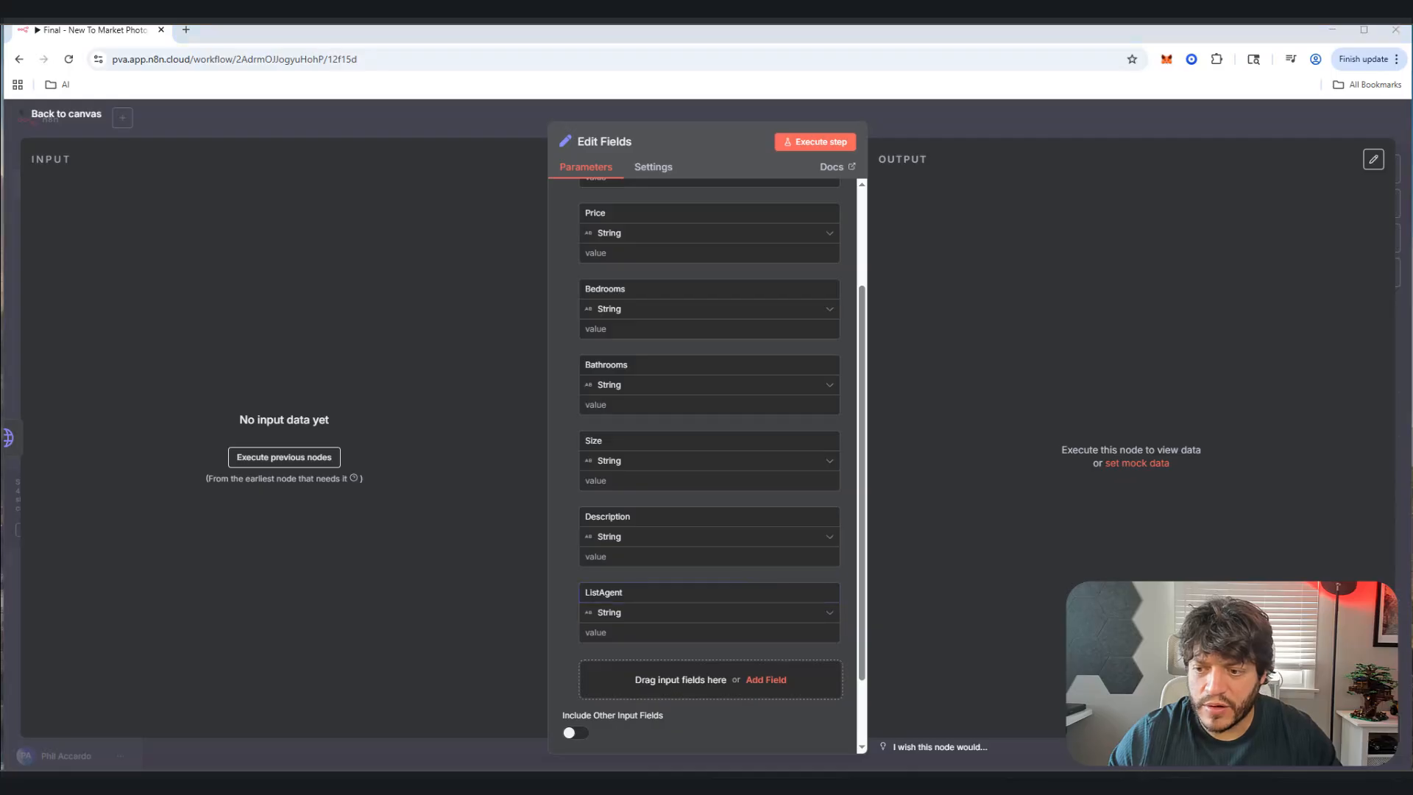
scroll(734, 640, down, 2)
Step: Add ListAgentPhone, BrokerName and SchoolDistrict fields, then go back to the canvas
click(734, 640)
click(611, 599)
text(ListAgentPhone)
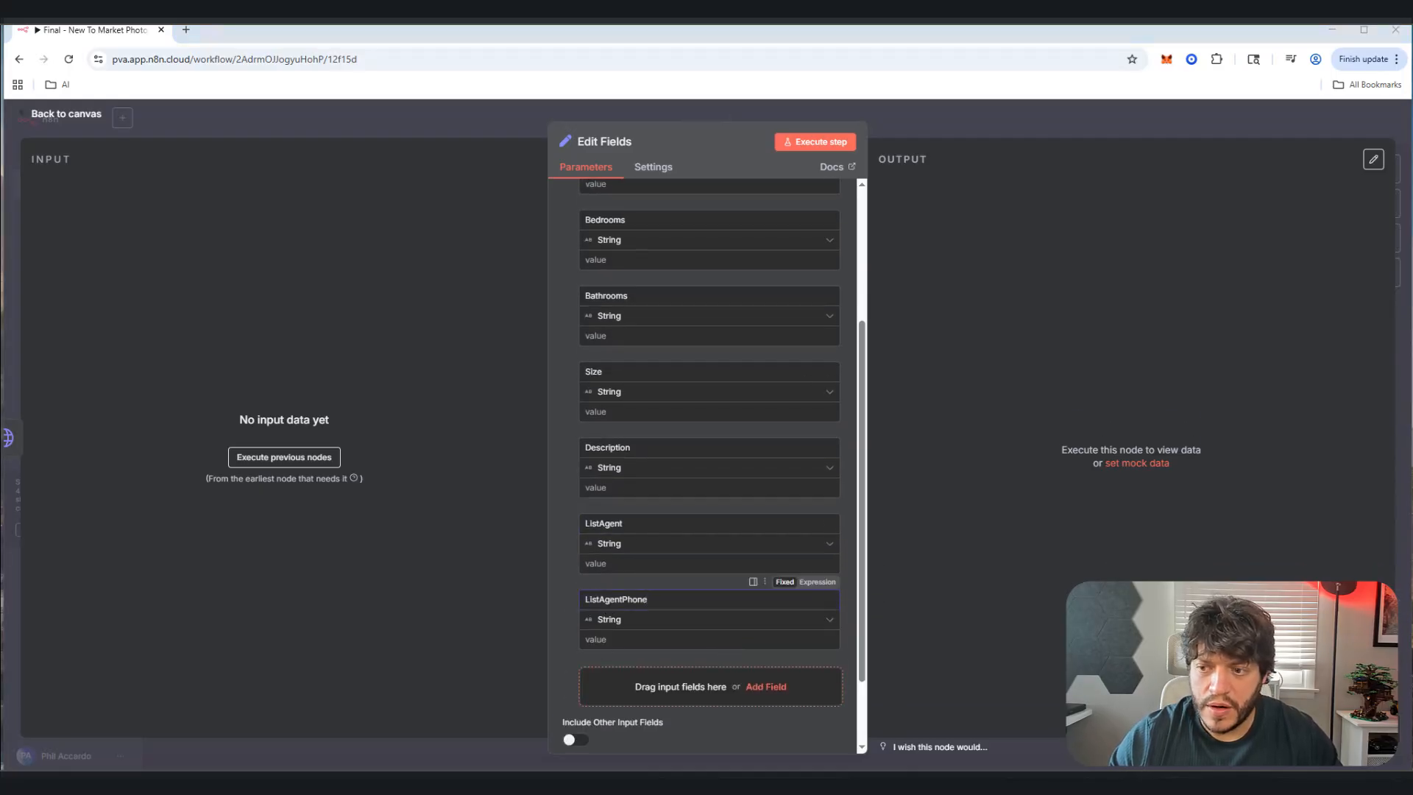
click(773, 688)
click(614, 673)
text(BrokerName)
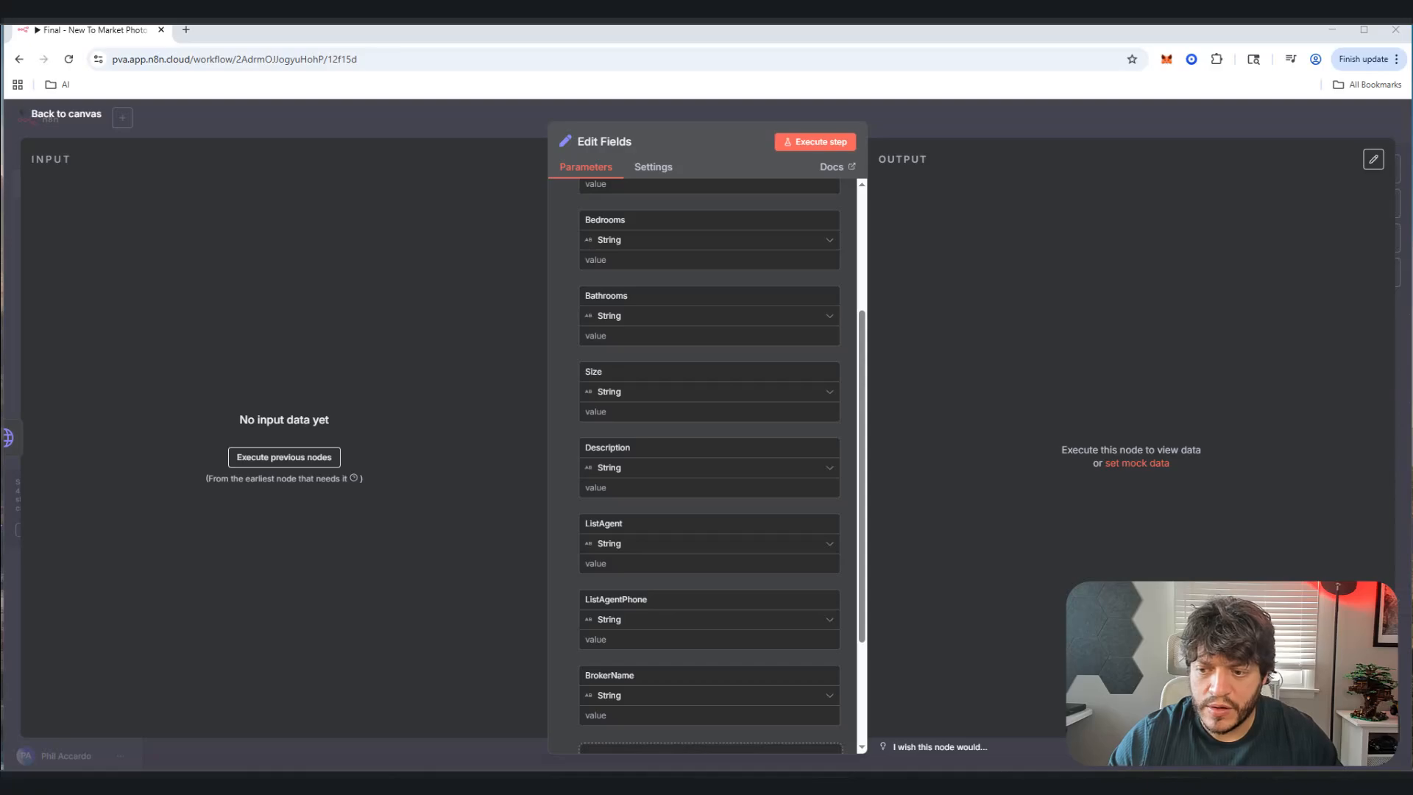
scroll(634, 686, down, 3)
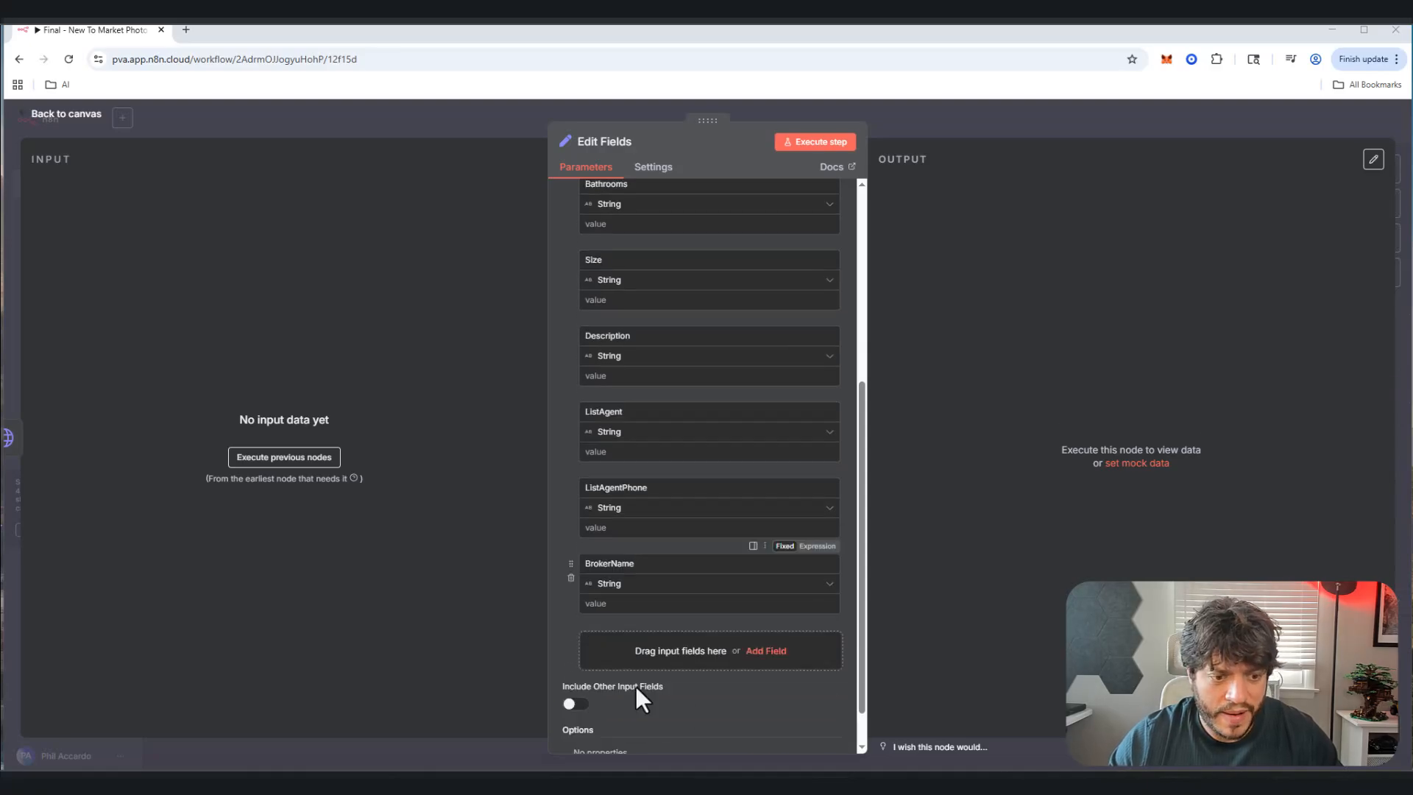
click(641, 593)
click(618, 581)
text(SchoolDistrict)
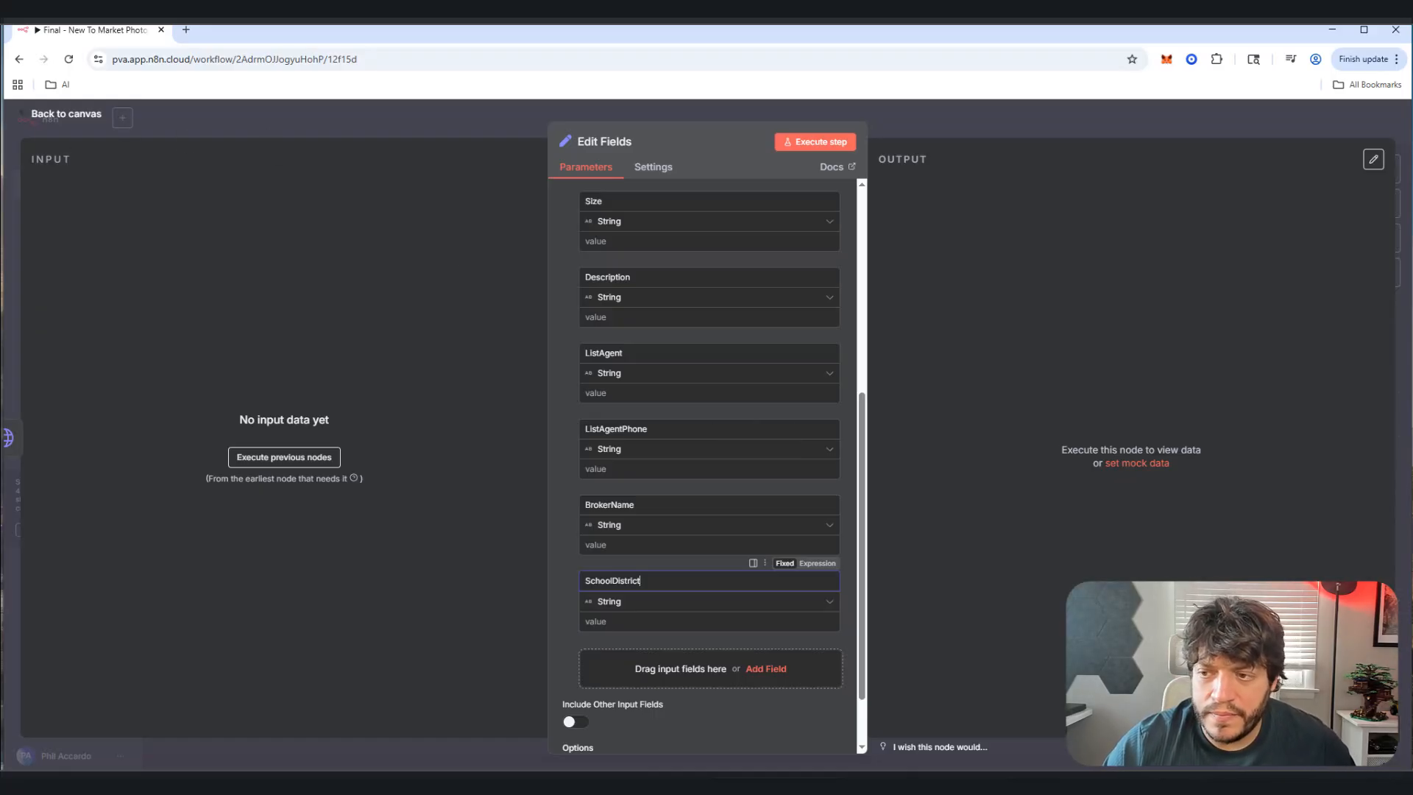
scroll(630, 257, up, 5)
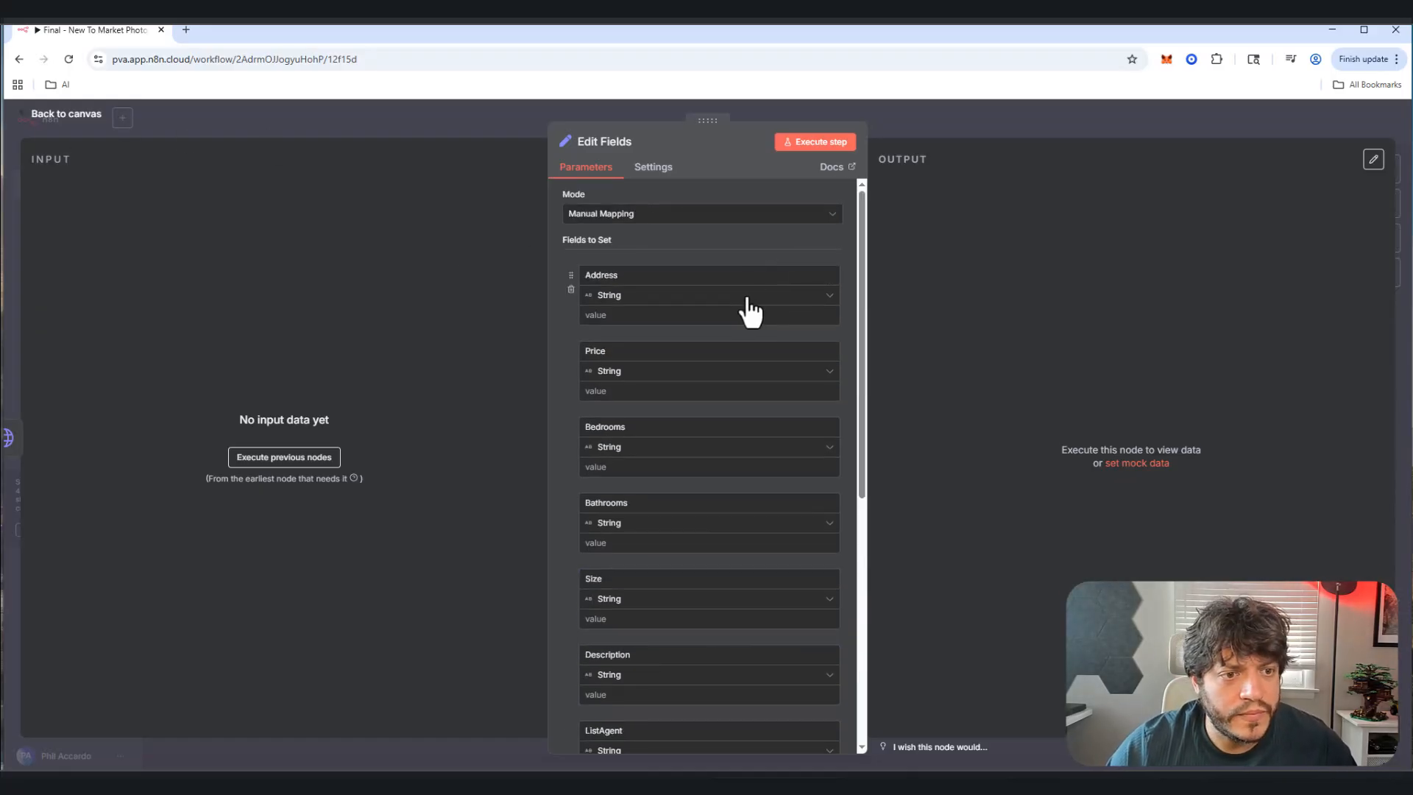
click(65, 118)
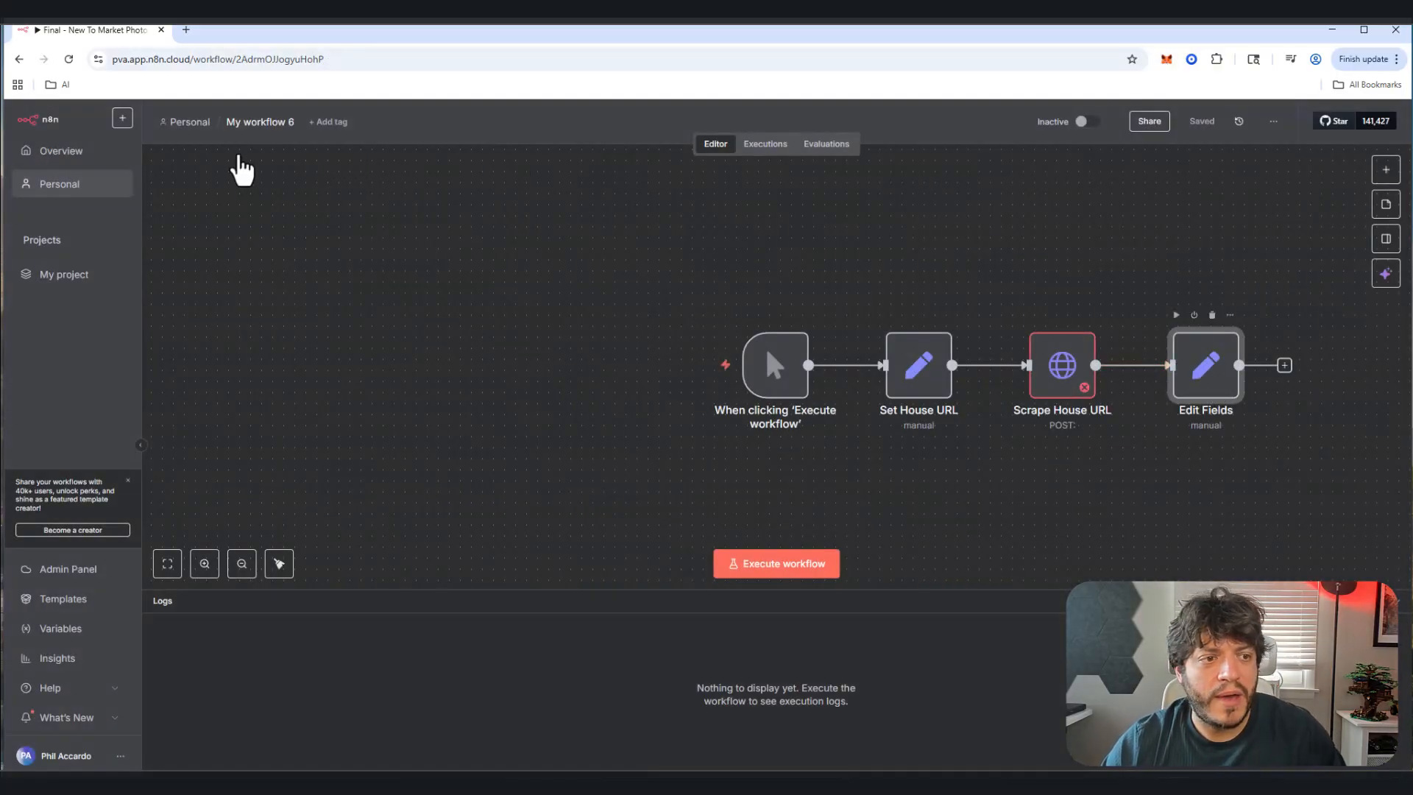
Step: Rename the Edit Fields node to Set House Info
key(Return)
click(591, 141)
text(Se)
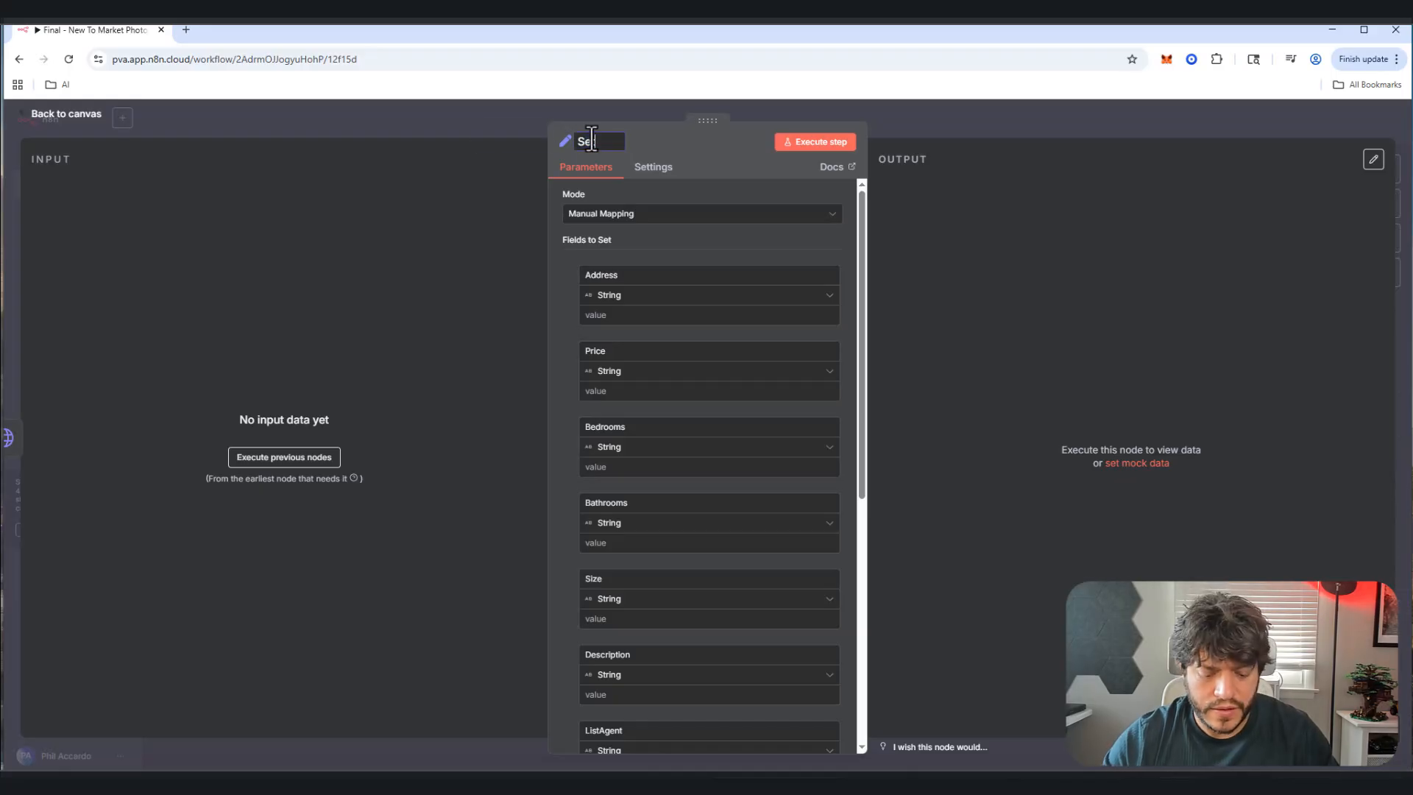
text(t House Info)
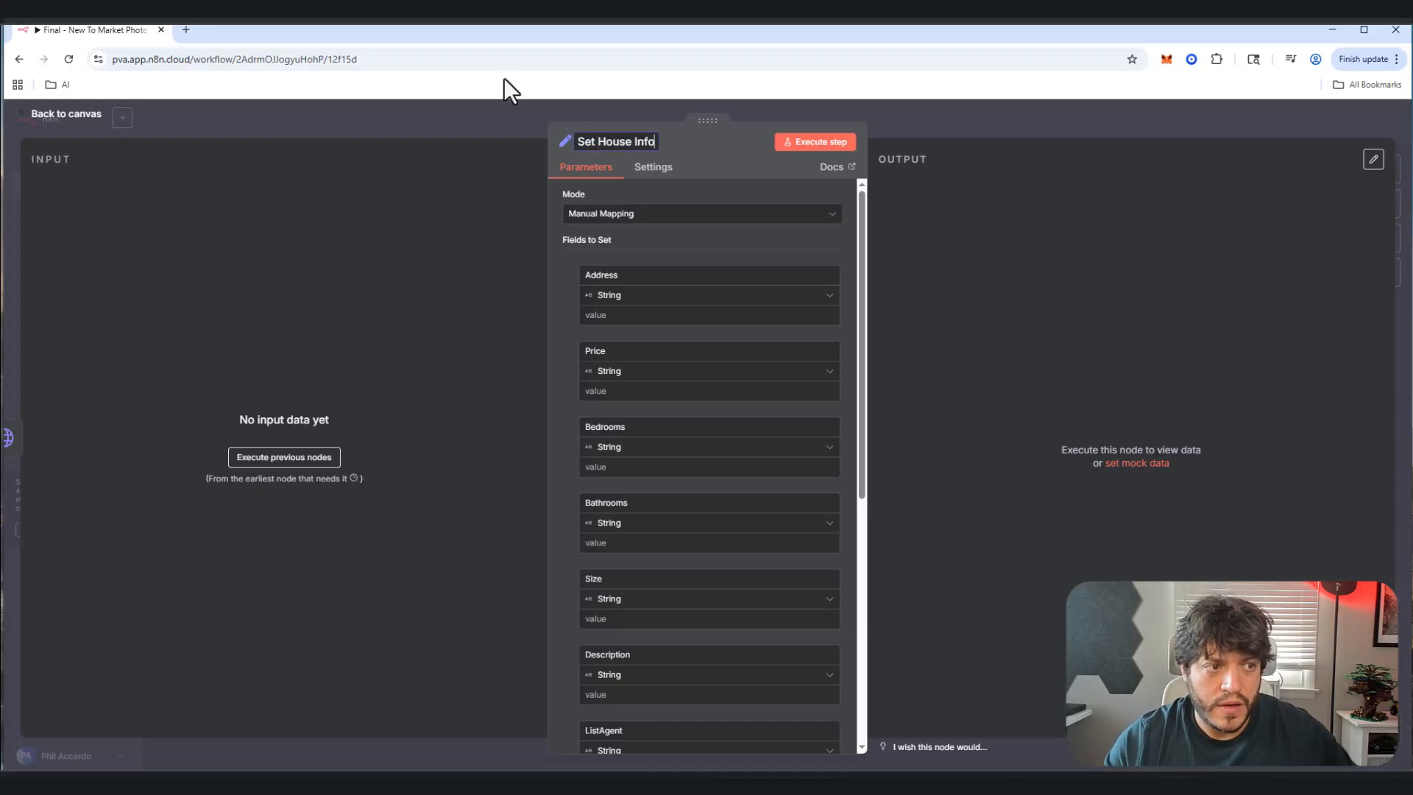
click(68, 115)
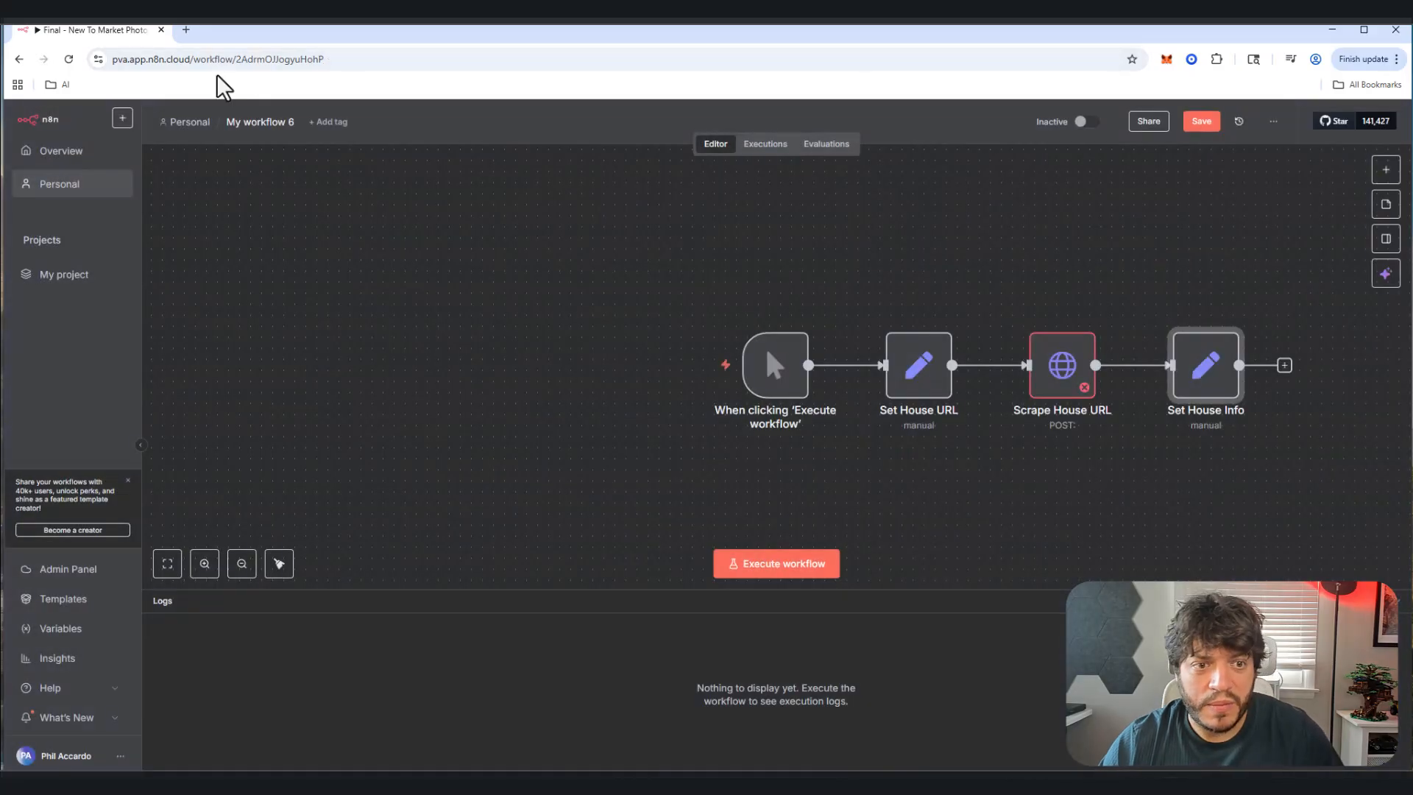
Step: Delete the unused OpenAI Chat Model node, recentre the chain, and save My workflow 6
scroll(656, 328, down, 5)
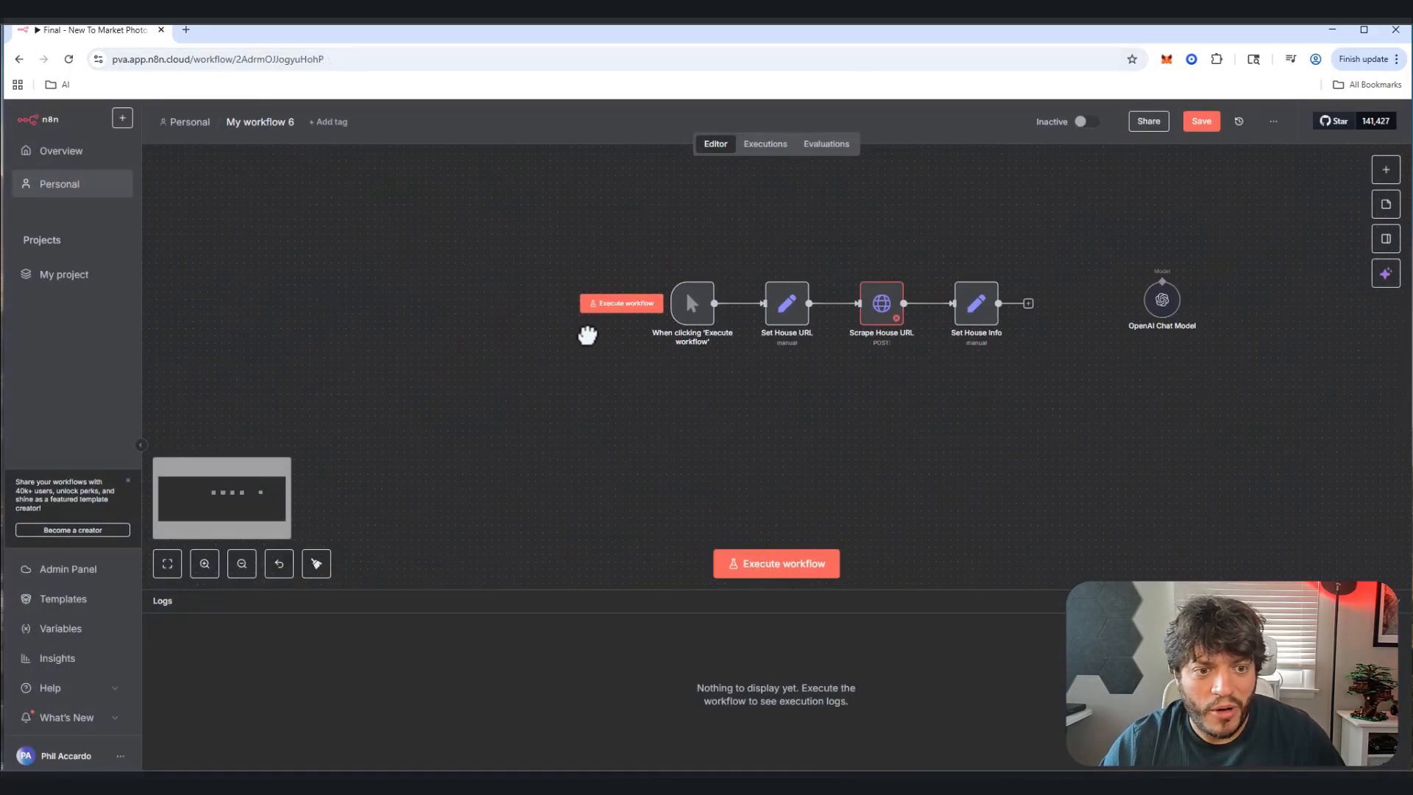
drag(587, 336, 431, 333)
click(1006, 271)
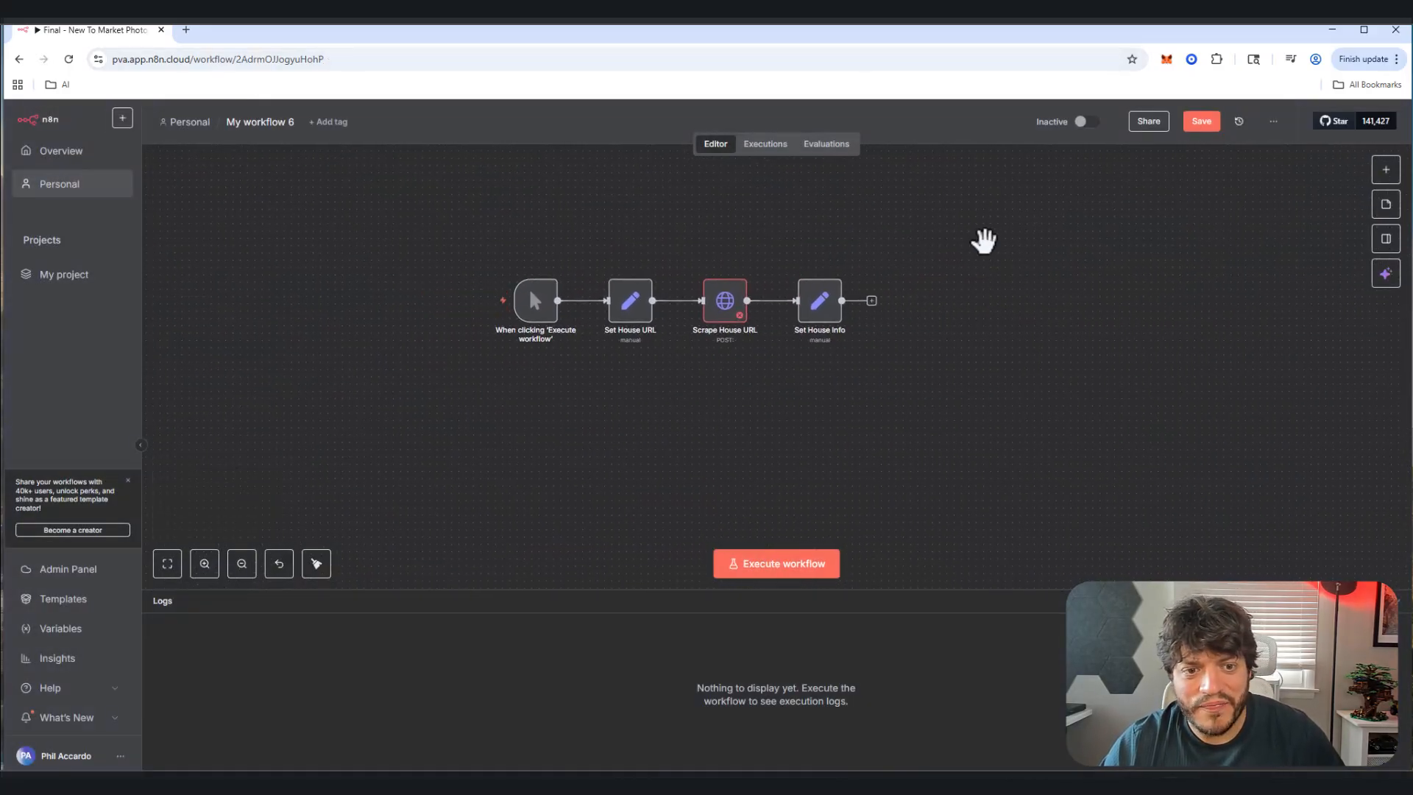
drag(984, 240, 798, 287)
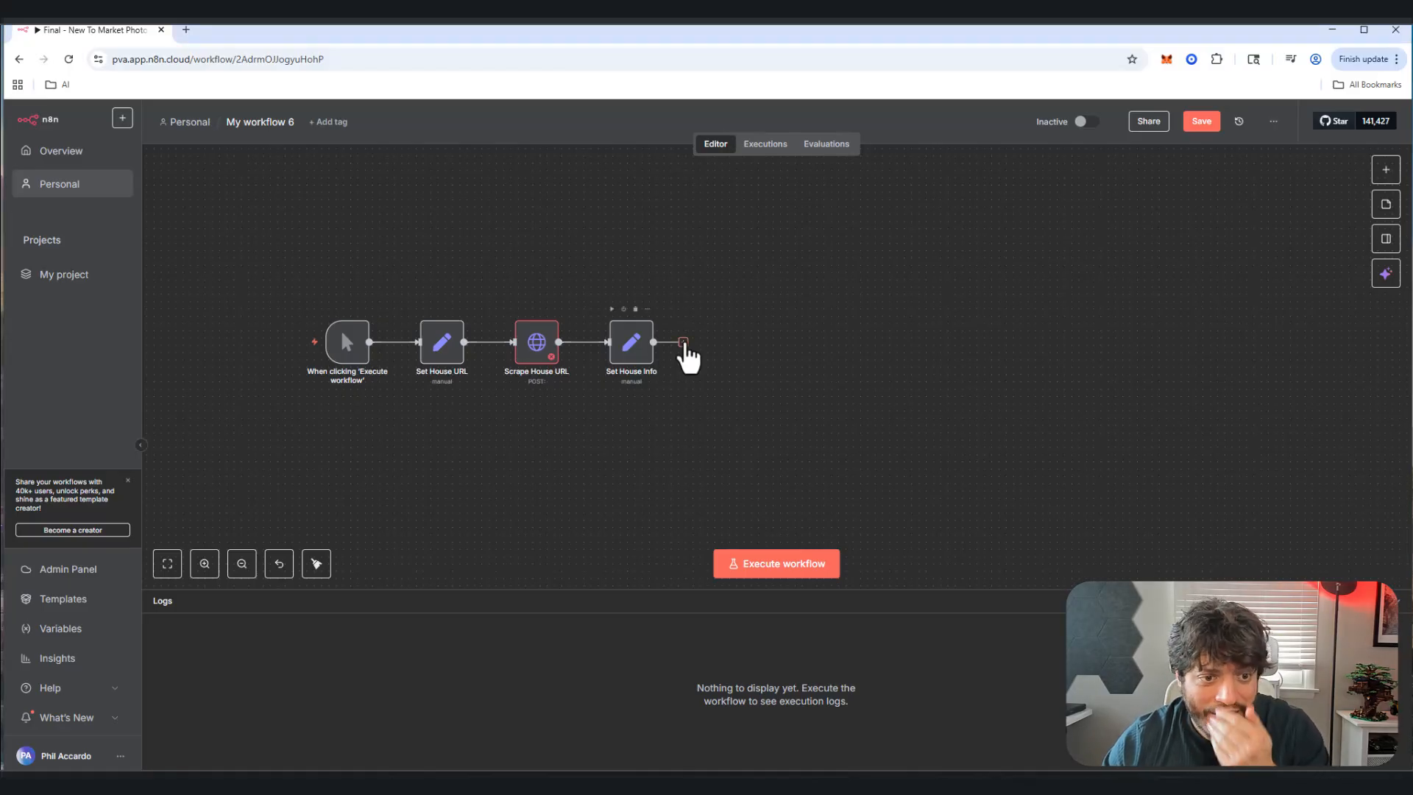
click(684, 343)
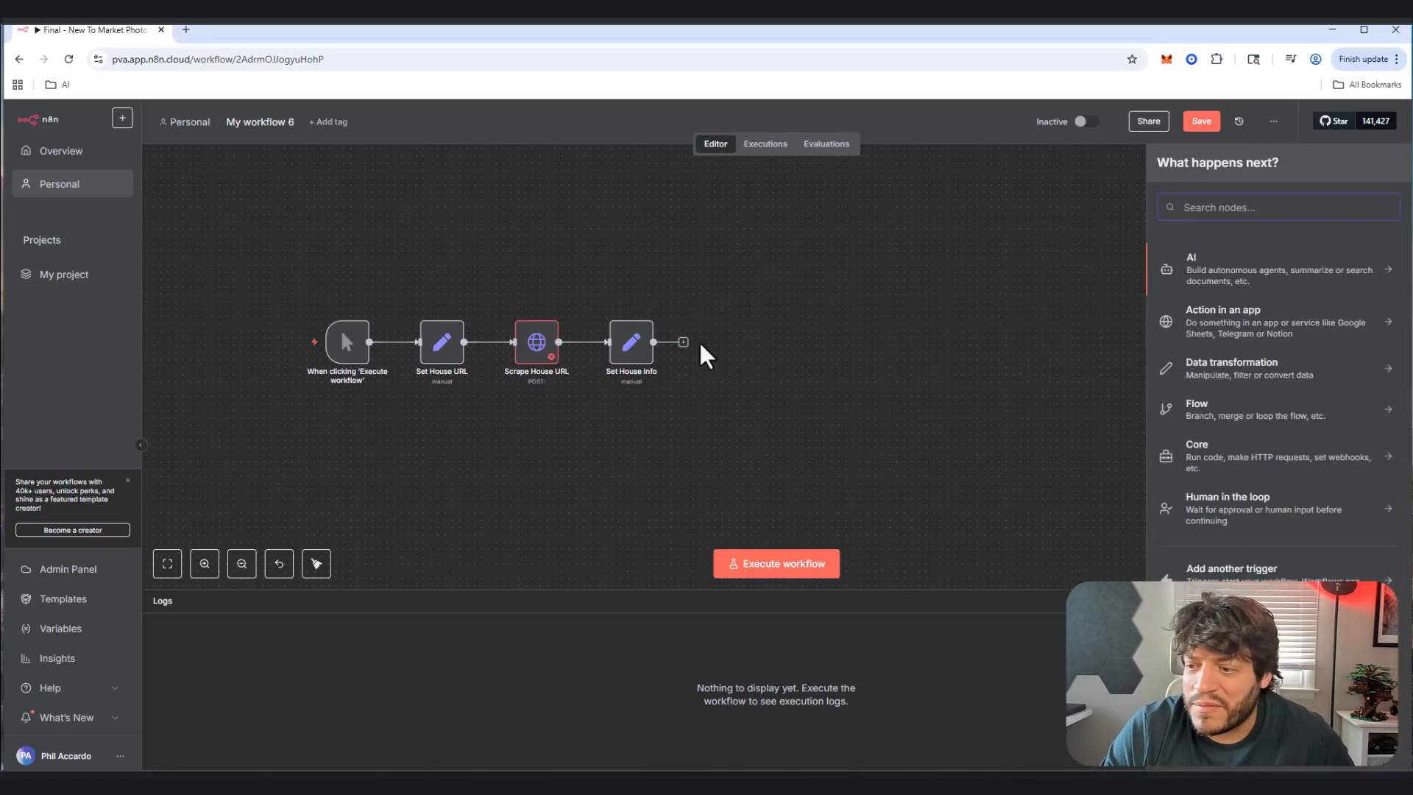
key(ctrl+s)
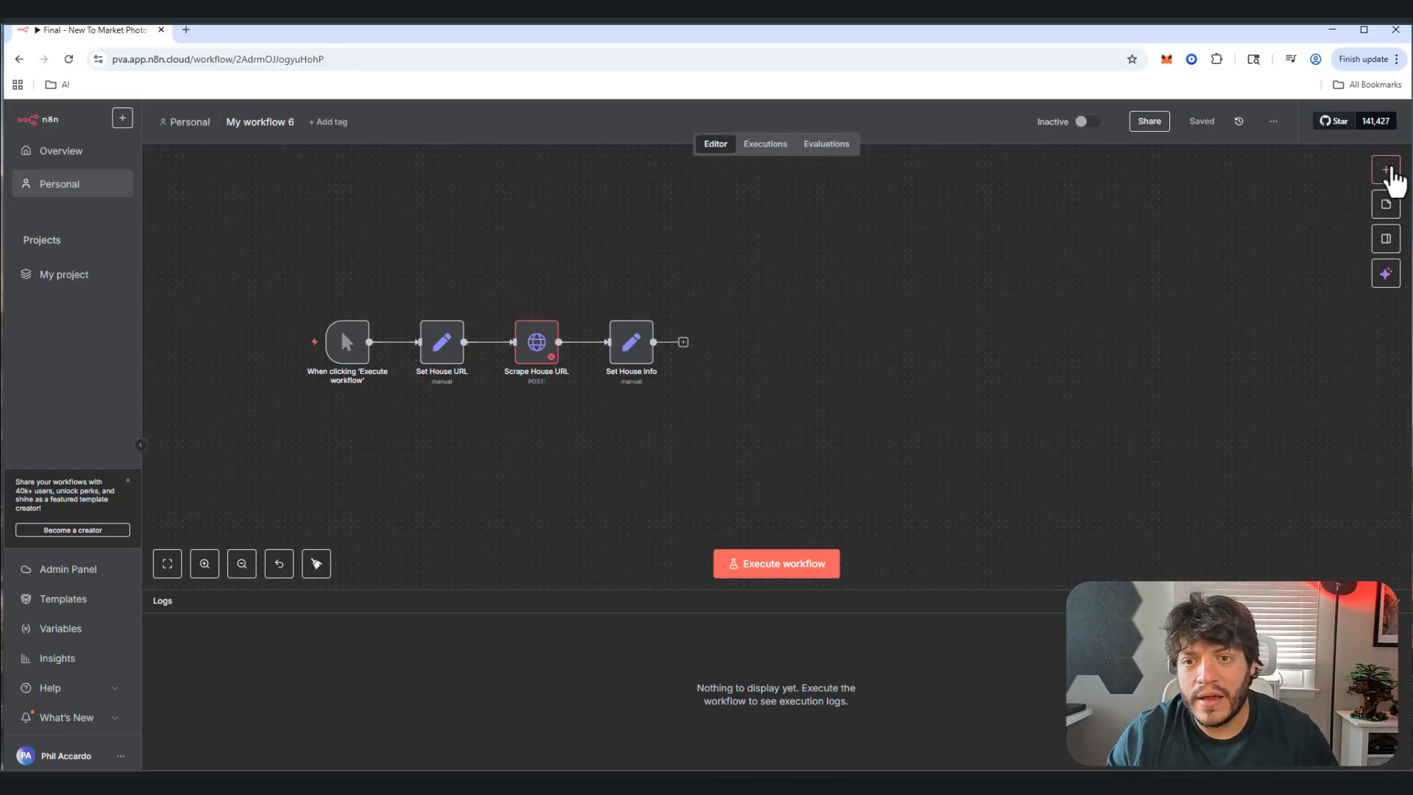
Step: Add an OpenAI node with the Message a Model operation
click(1387, 170)
text(openai)
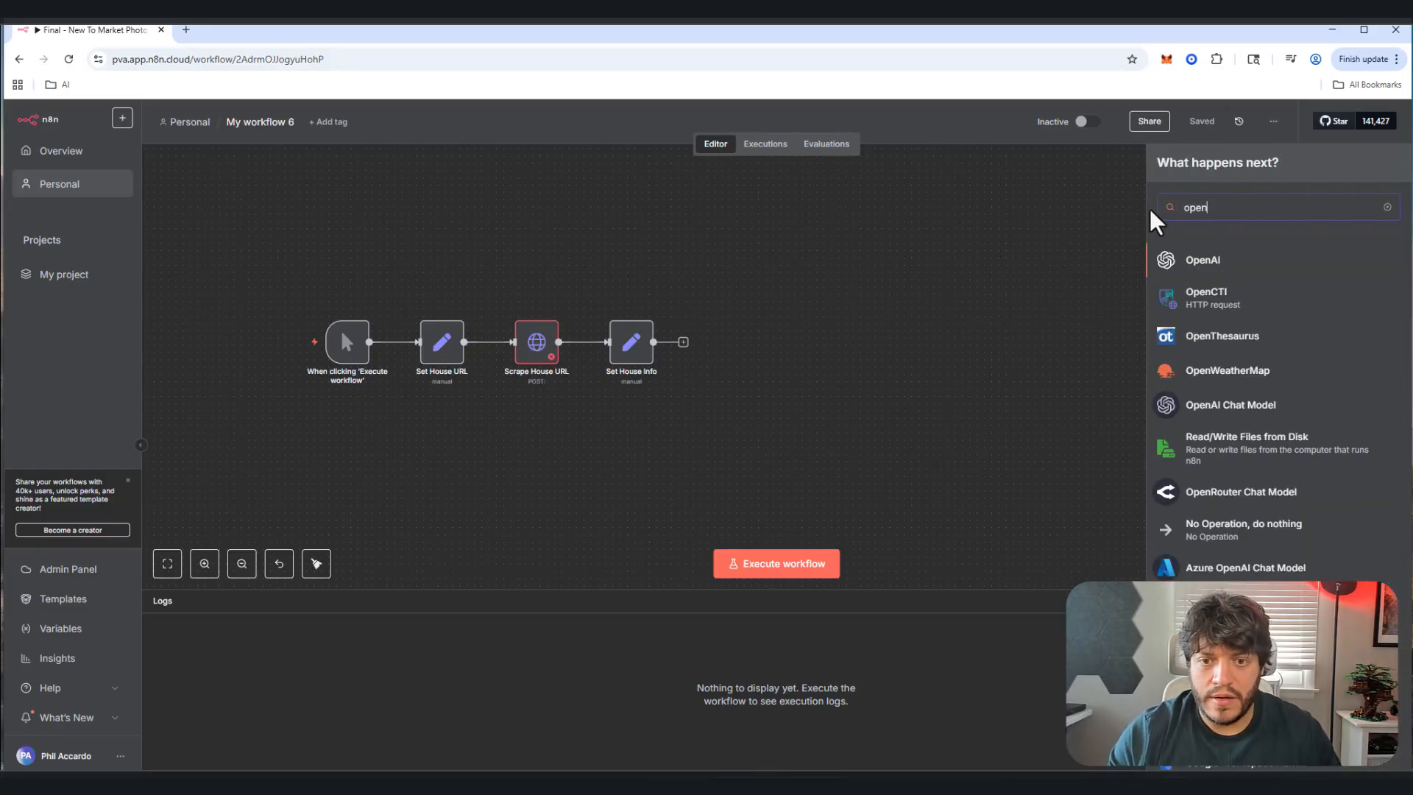
click(1289, 274)
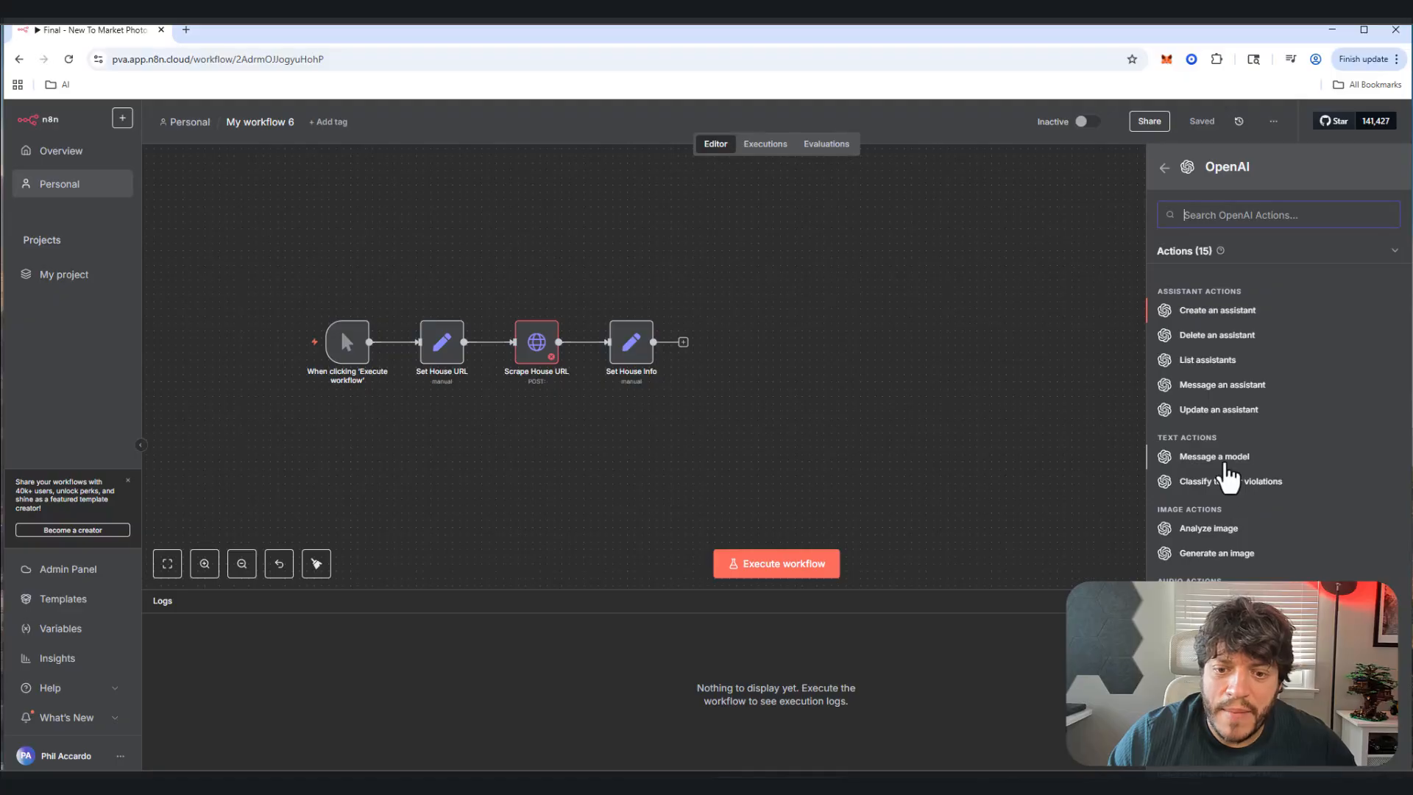
click(1222, 460)
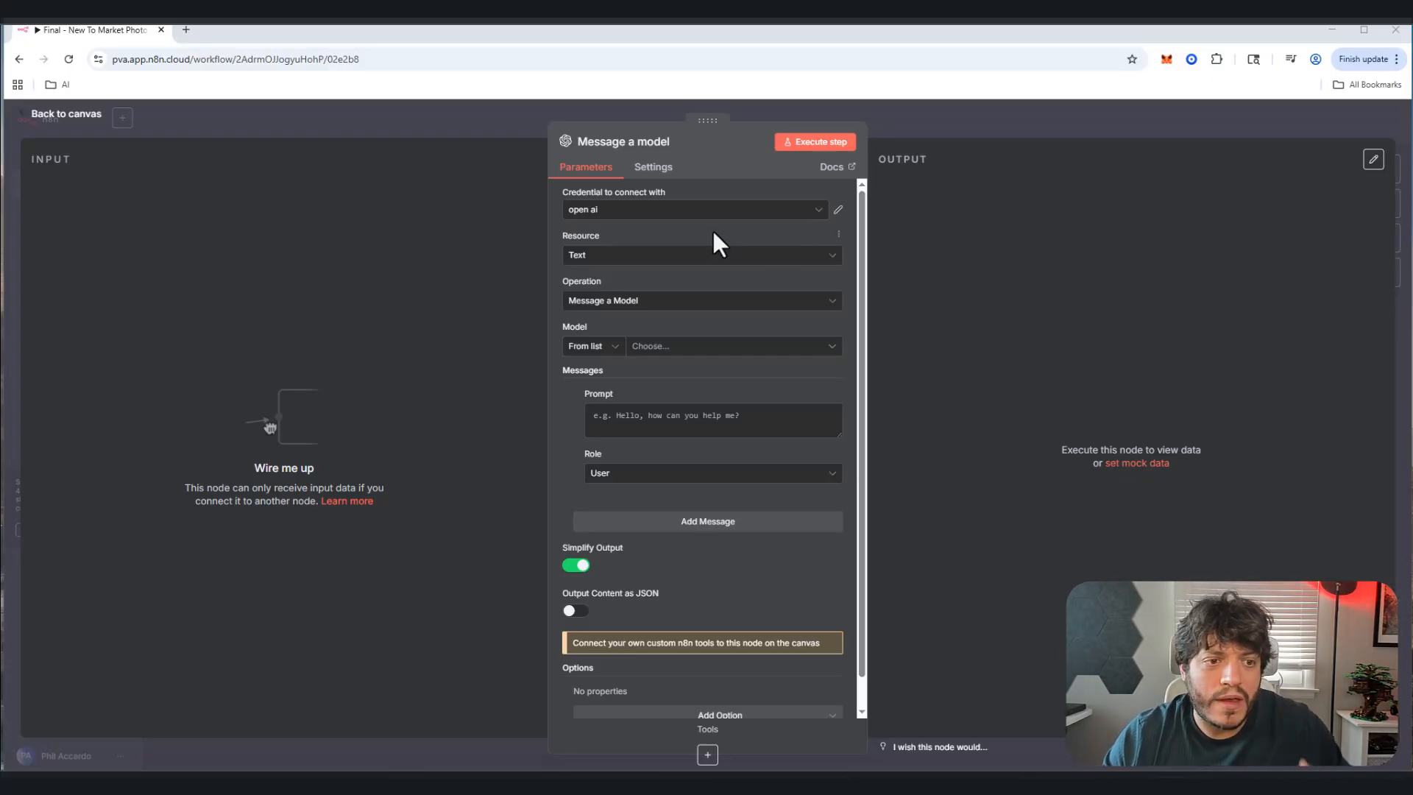
click(653, 308)
click(642, 352)
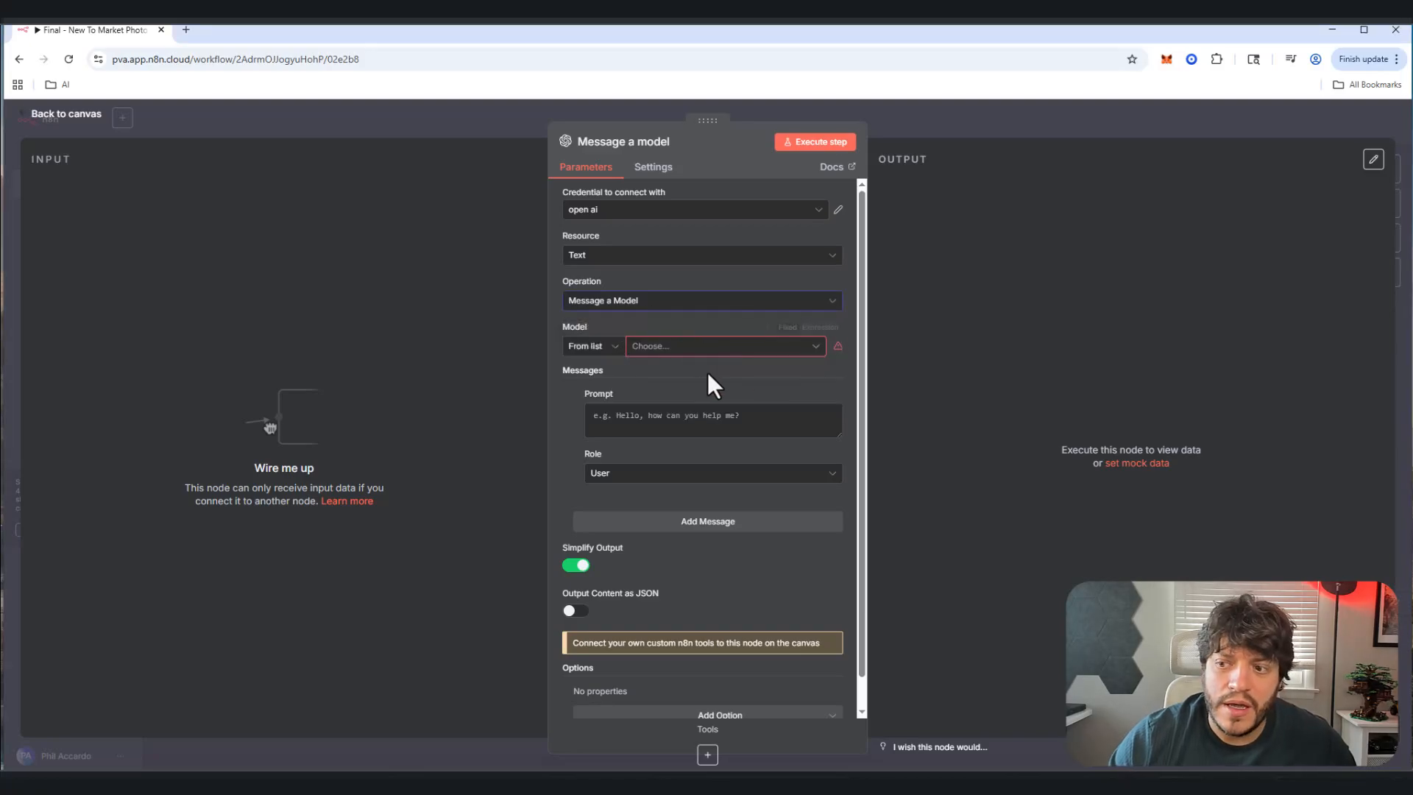
Step: Choose GPT-5-MINI as the model and paste the prepared listing-post prompt
click(695, 352)
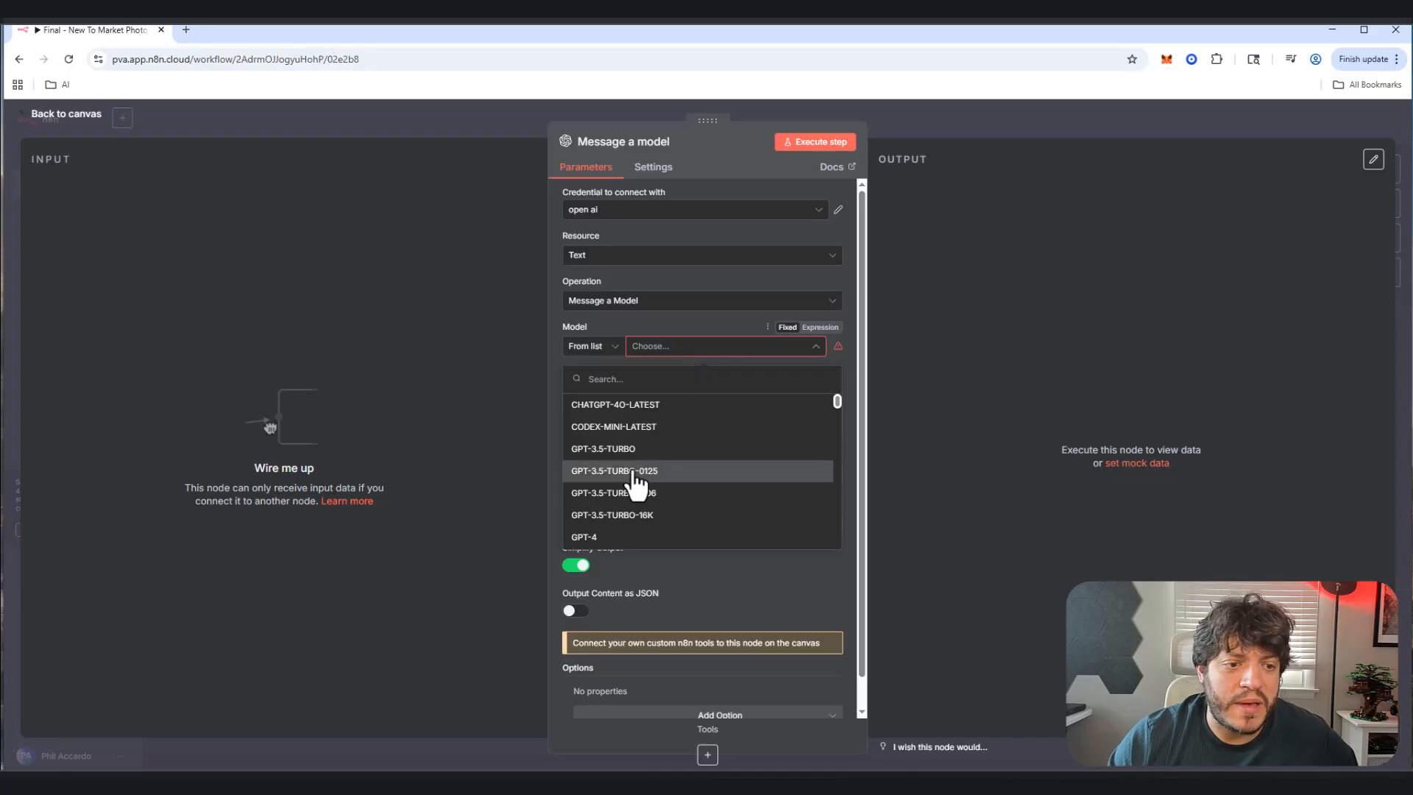
scroll(630, 487, down, 5)
scroll(622, 486, down, 4)
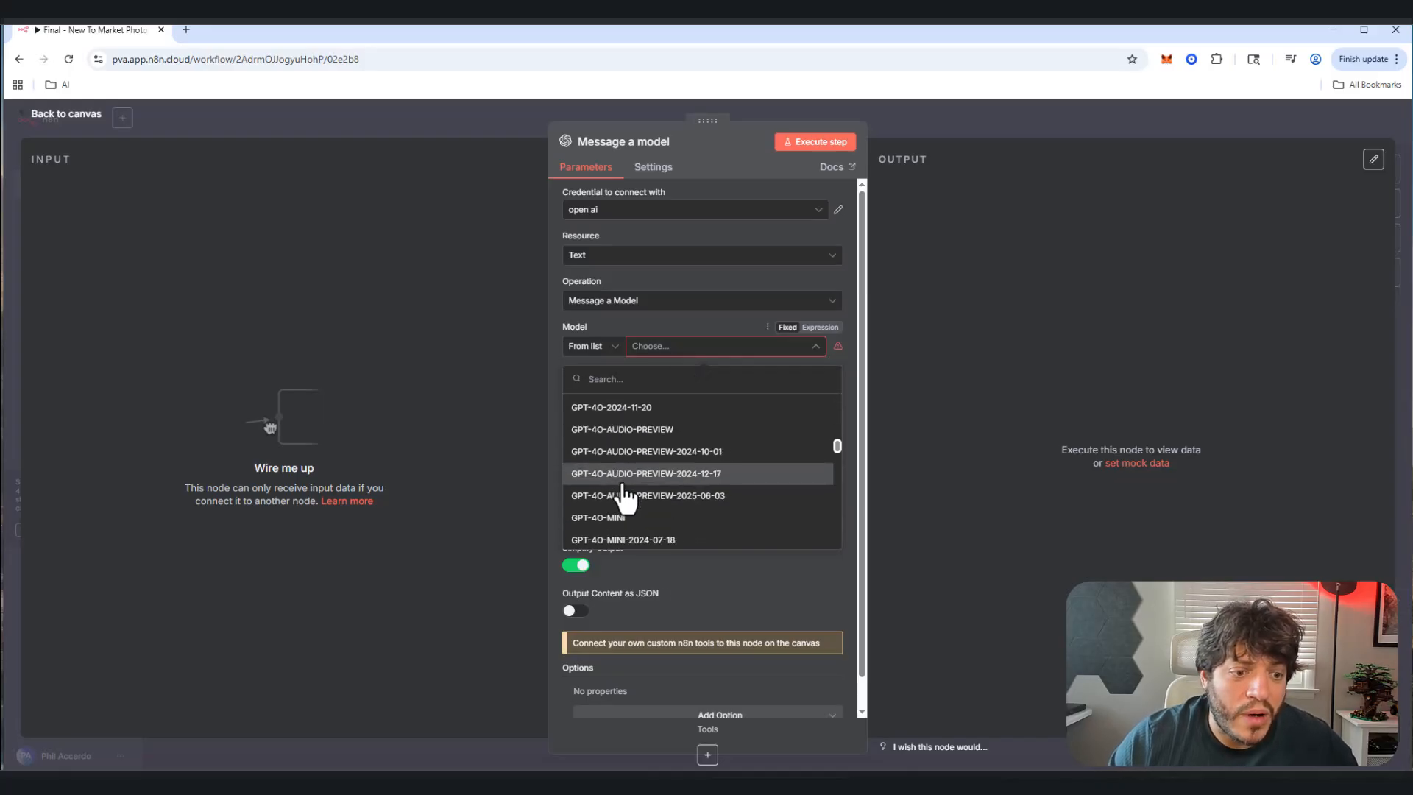
click(622, 484)
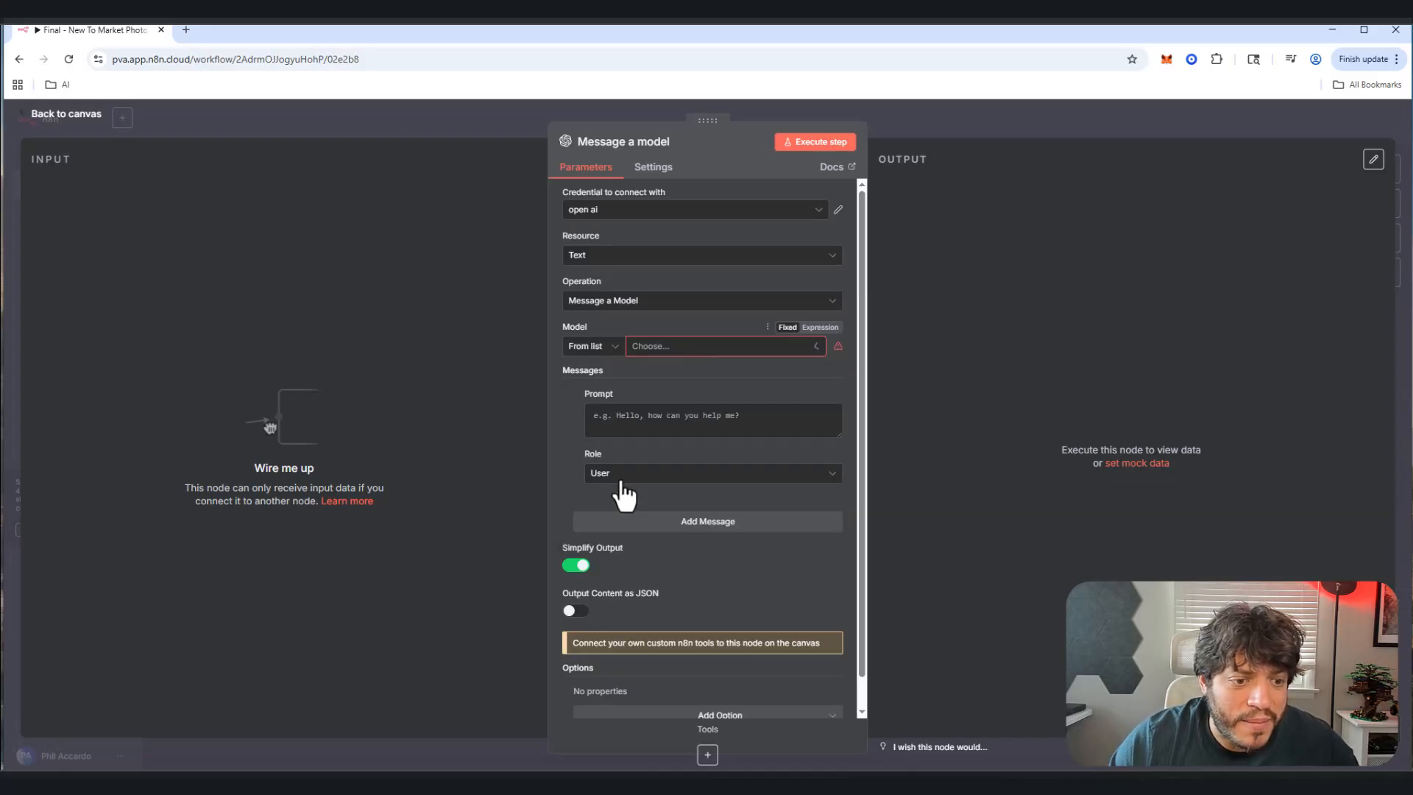
click(667, 347)
scroll(648, 449, down, 5)
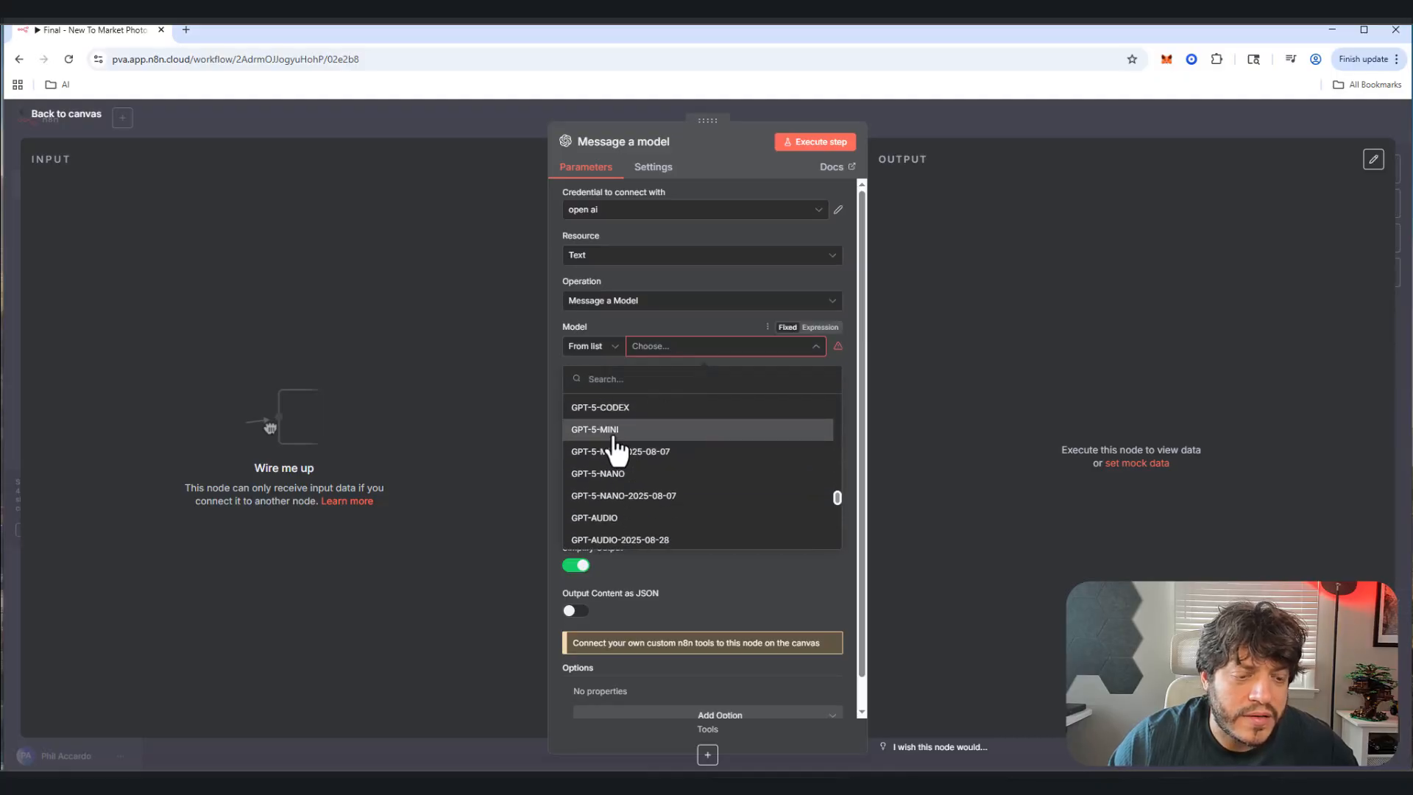
click(618, 429)
click(692, 414)
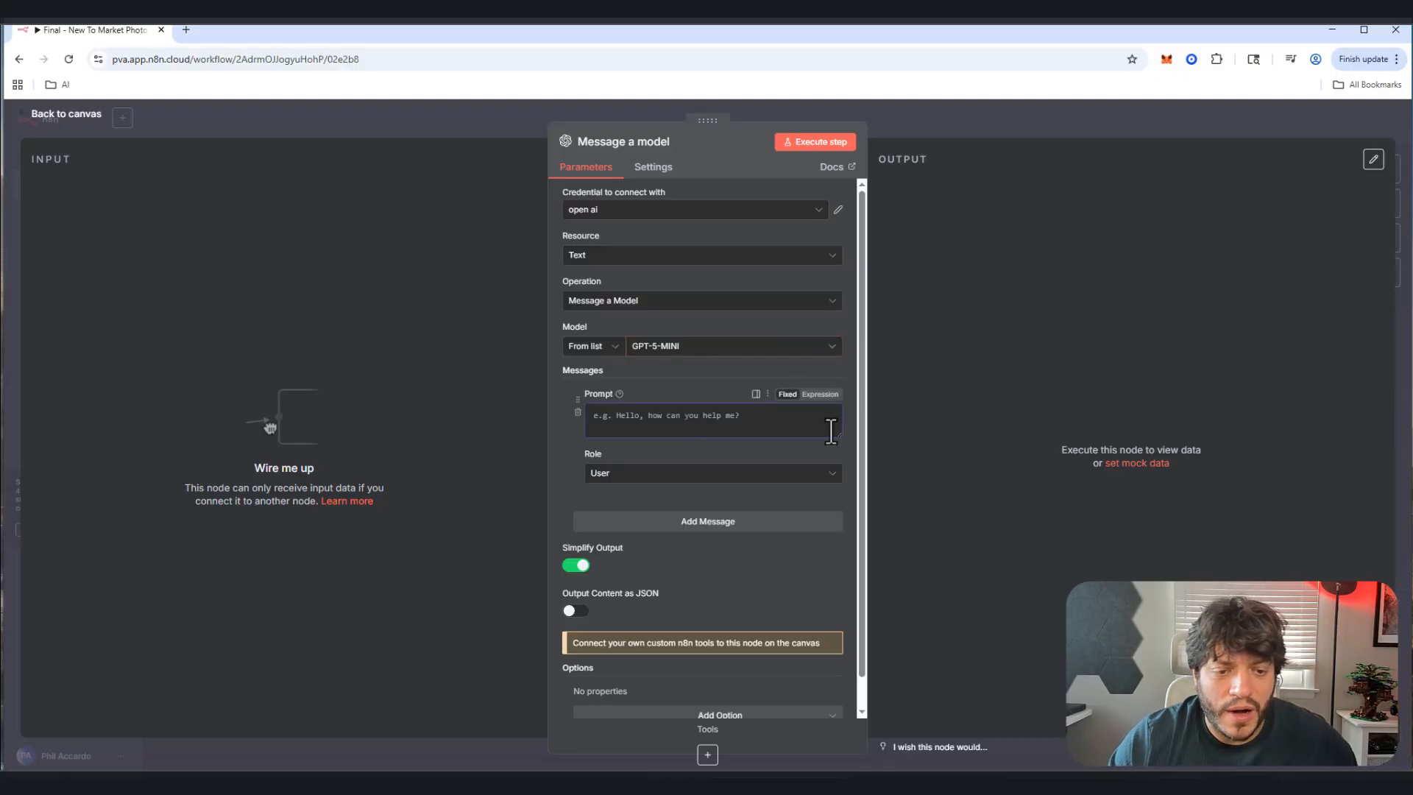
key(ctrl+v)
click(834, 478)
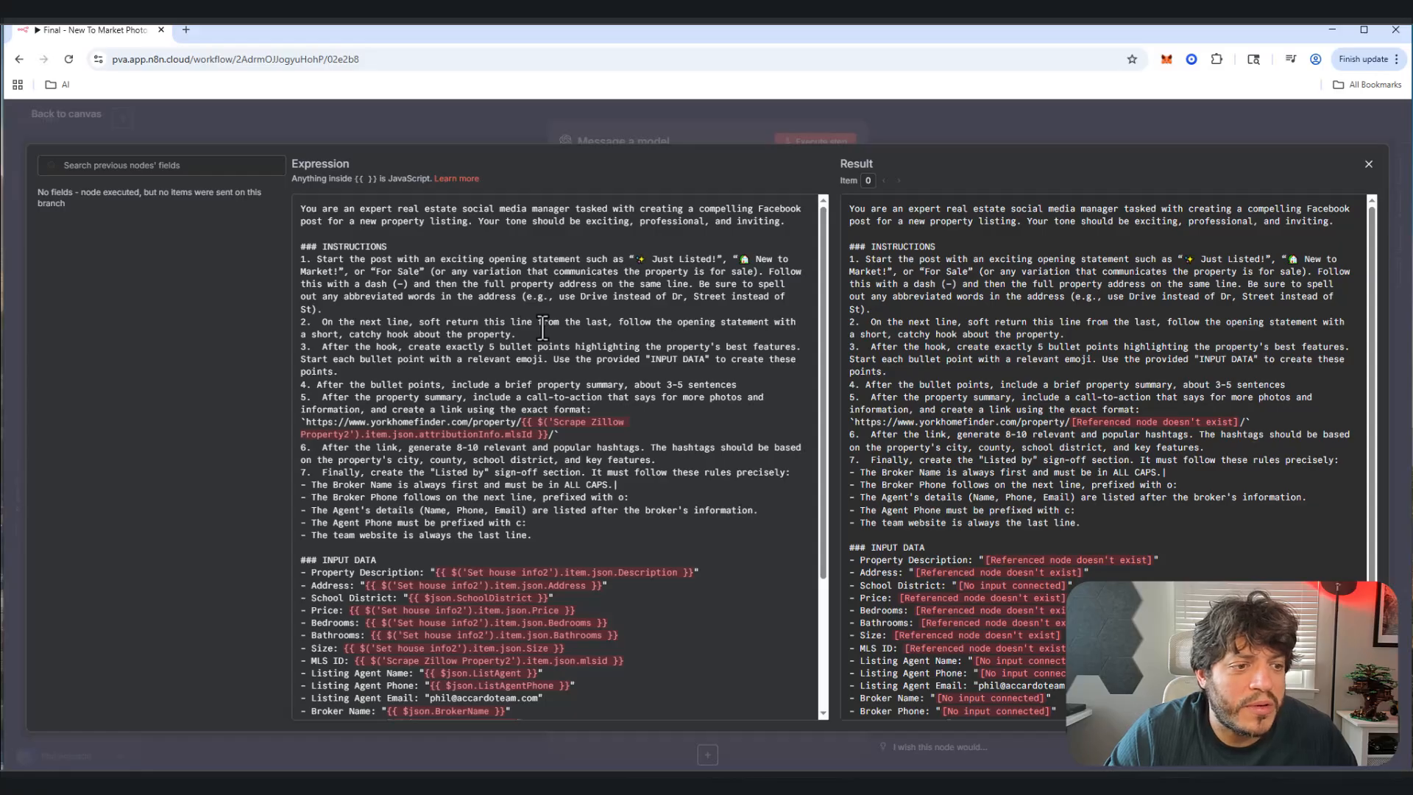
triple_click(378, 357)
scroll(356, 436, down, 3)
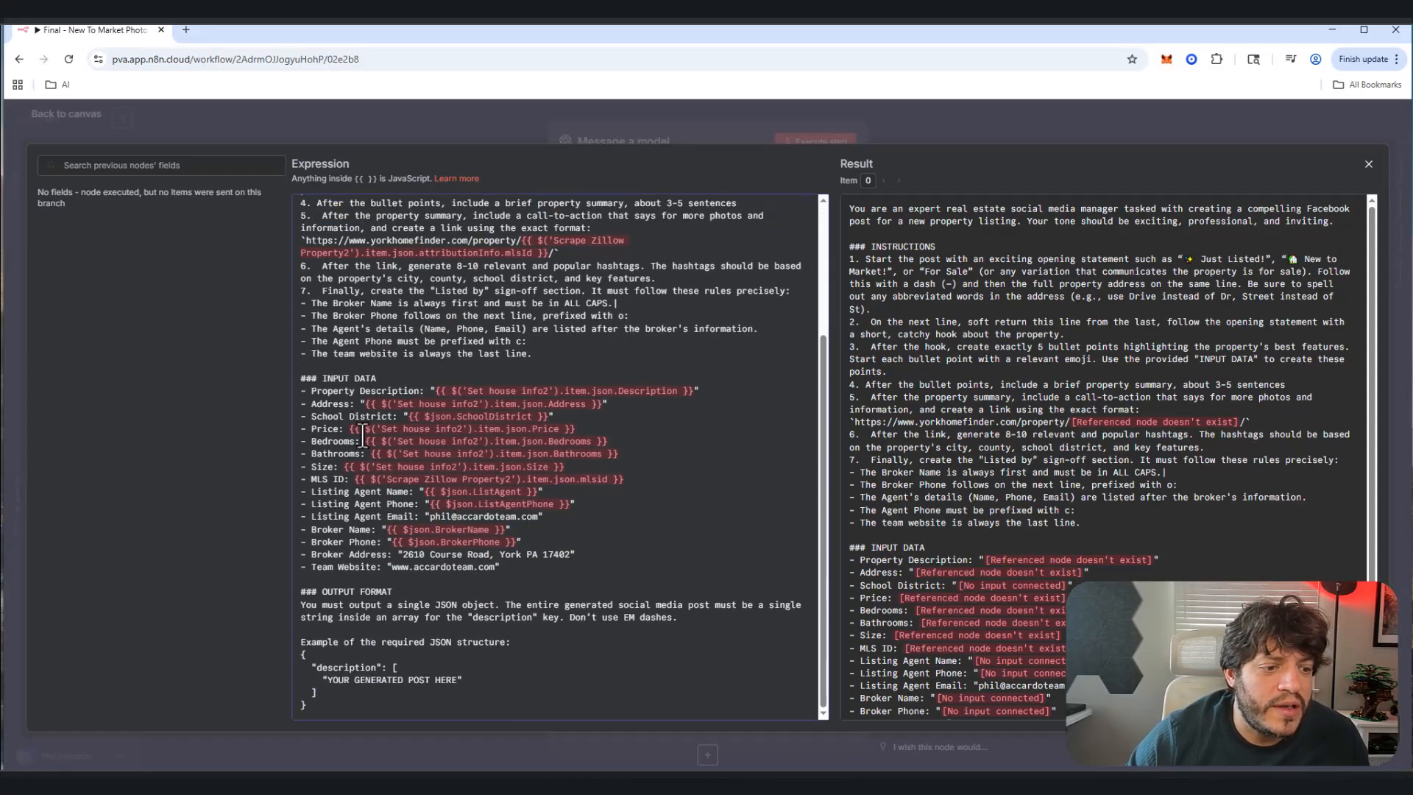
drag(321, 379, 563, 568)
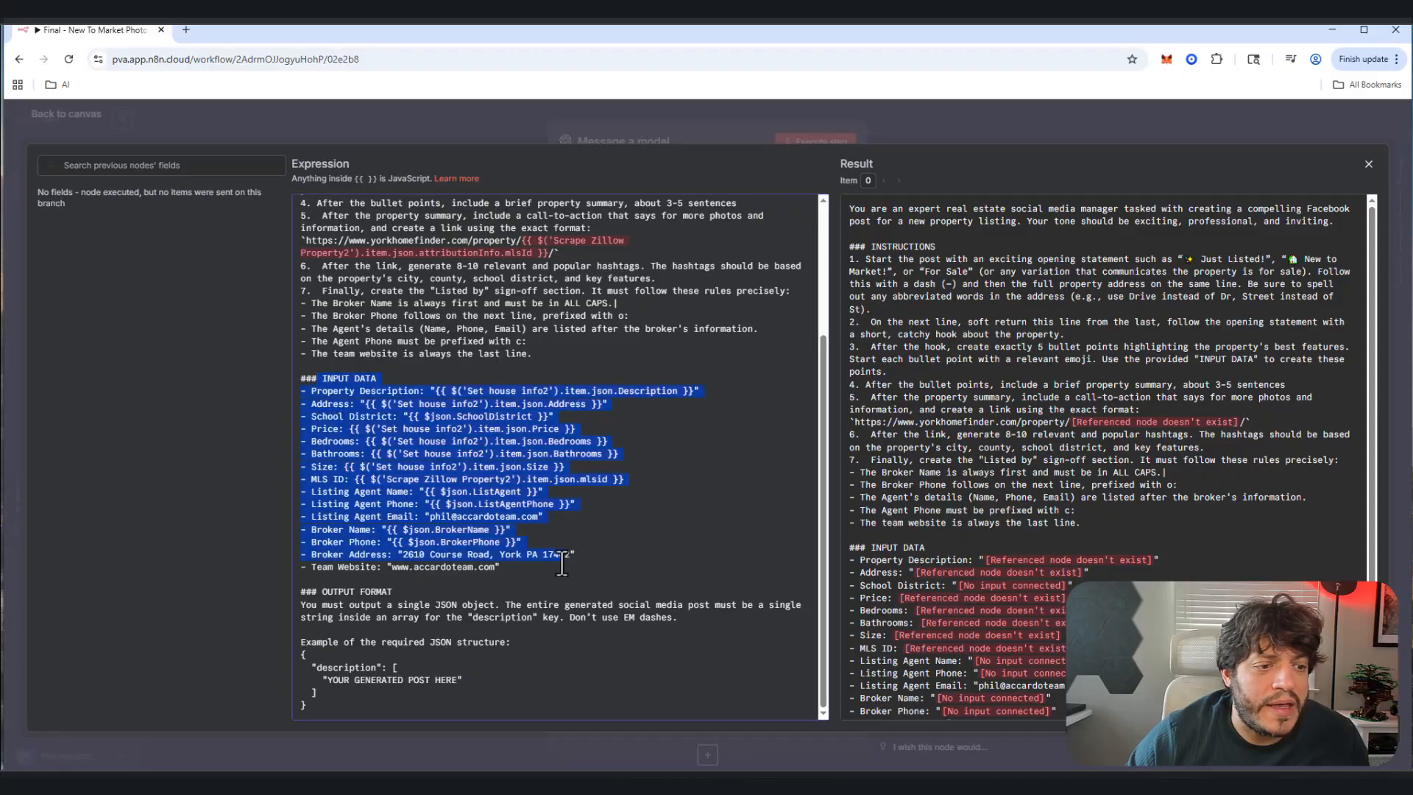
click(614, 531)
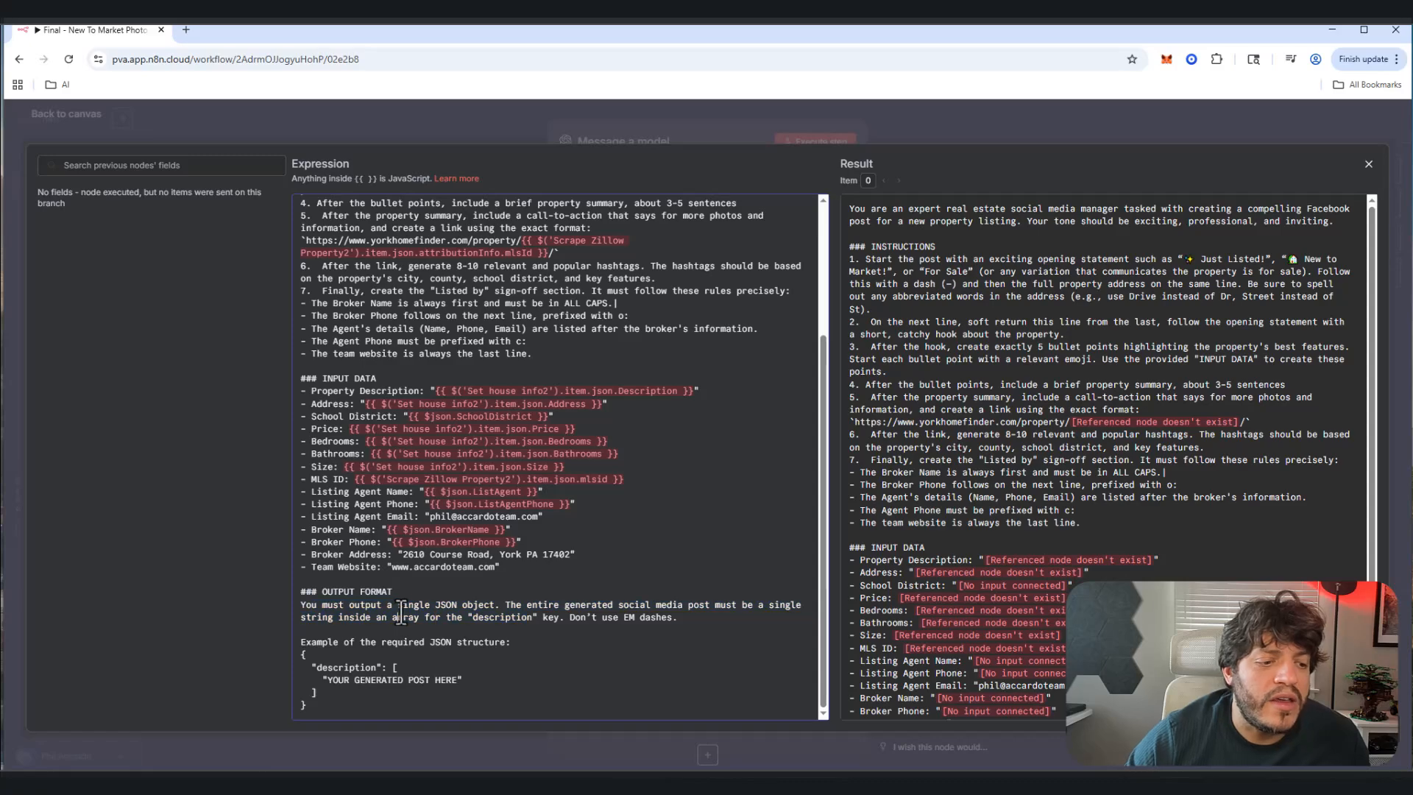
drag(398, 604, 596, 615)
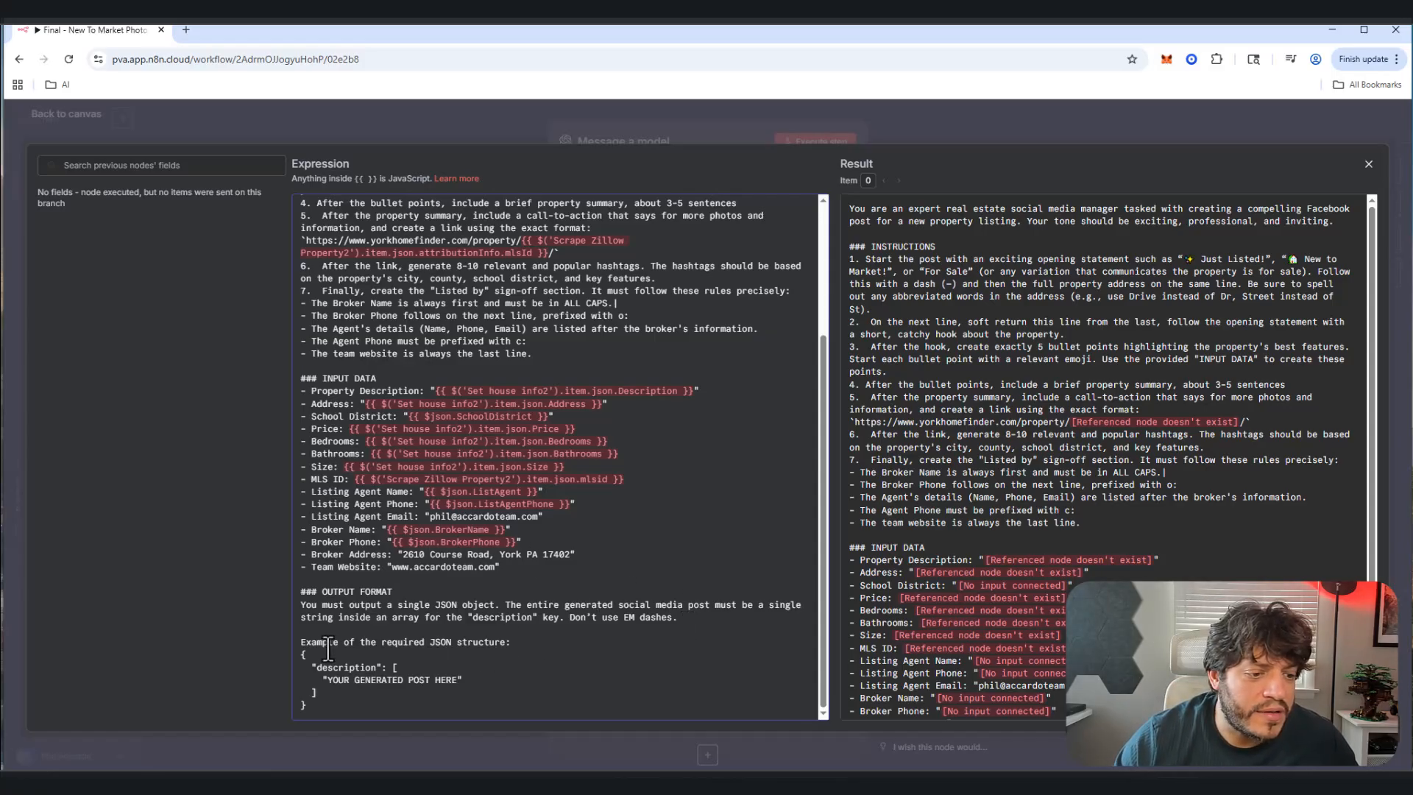
drag(318, 647, 474, 699)
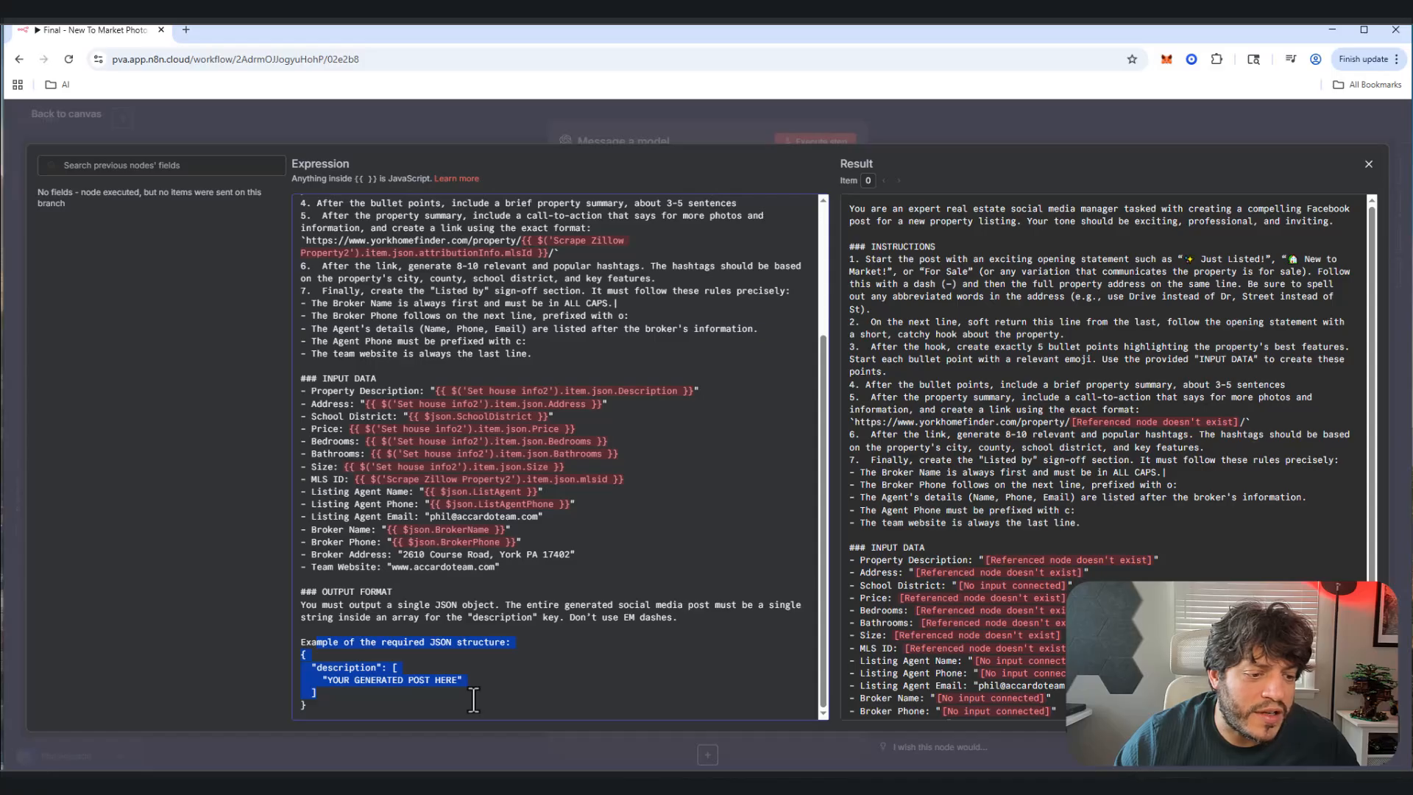
click(358, 695)
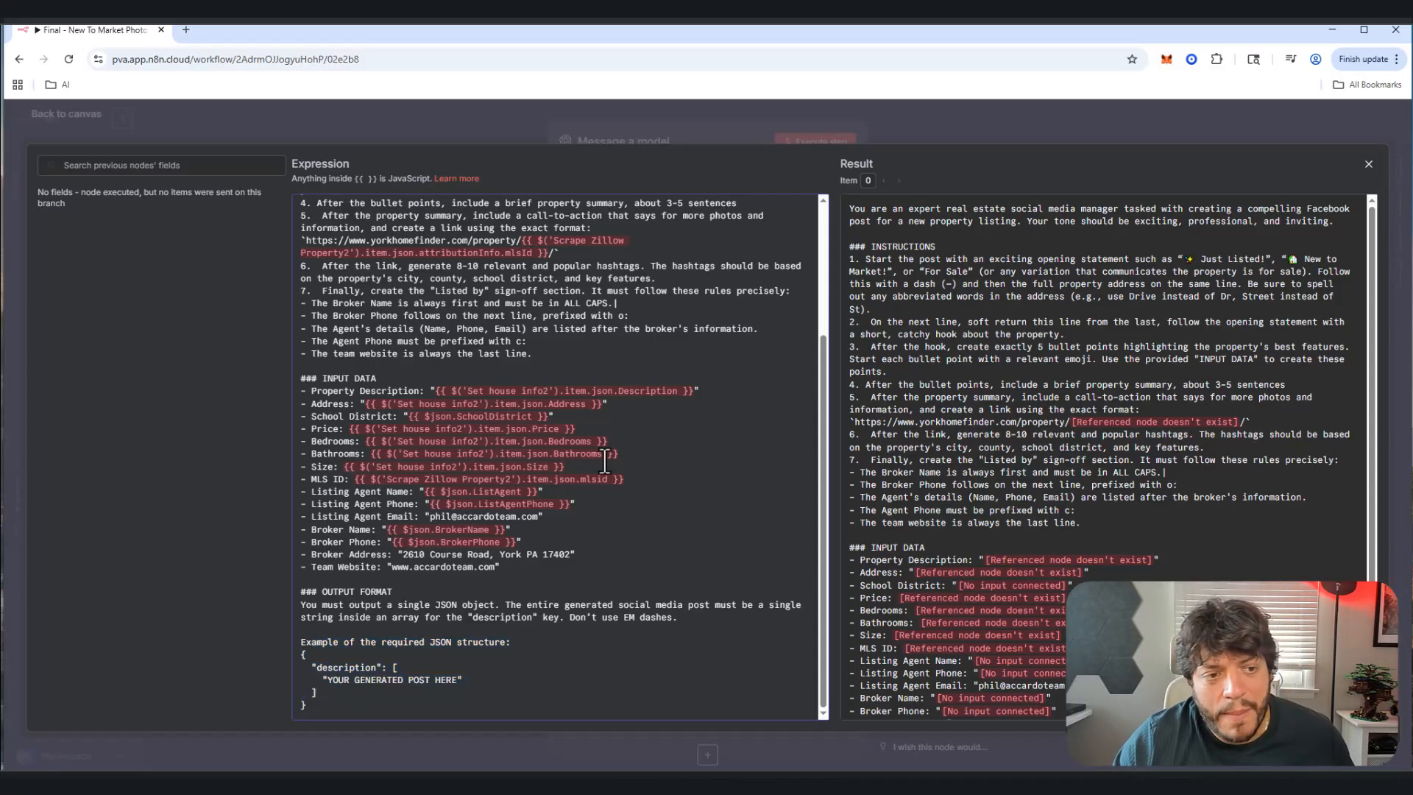
click(1369, 165)
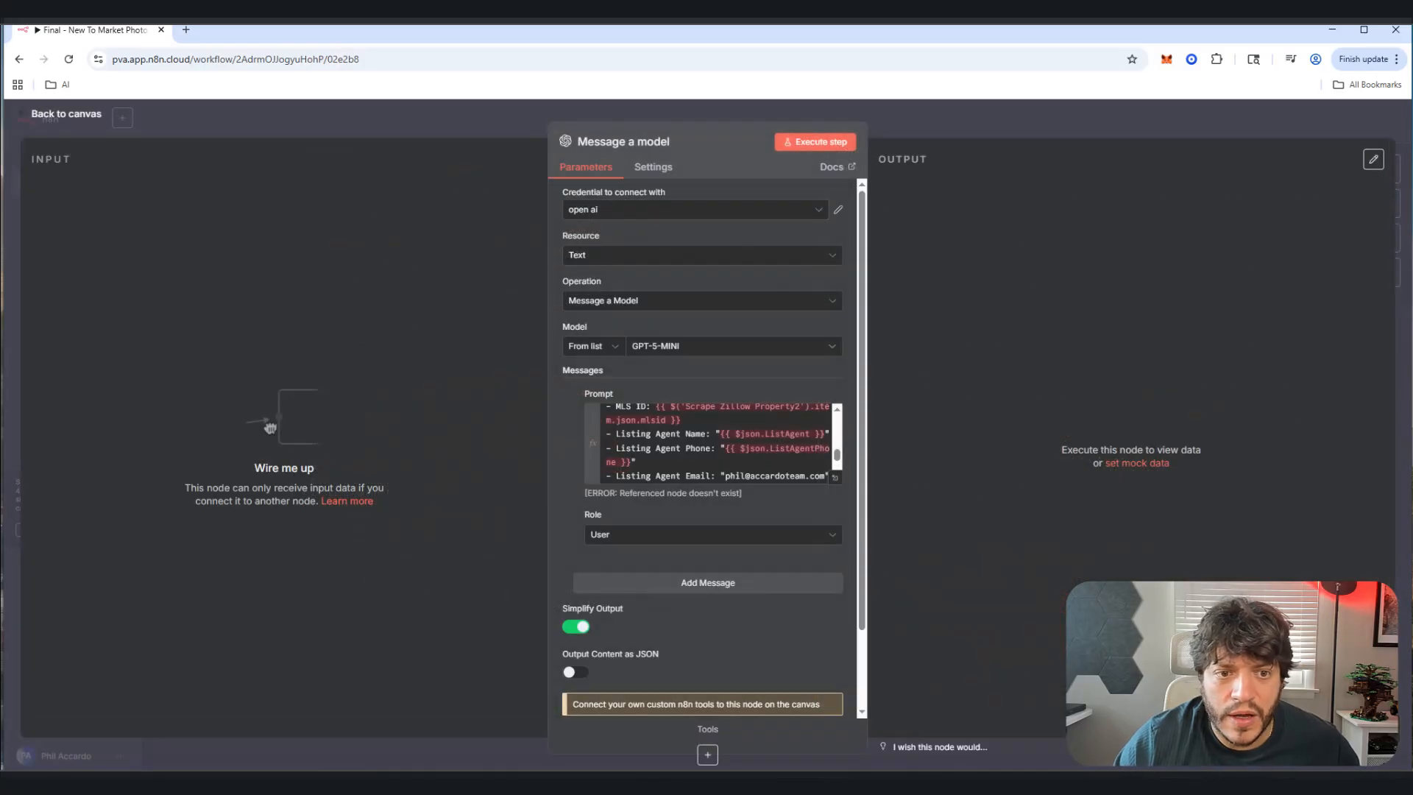
Step: Place Message a model after Set House Info and connect the two nodes
click(67, 115)
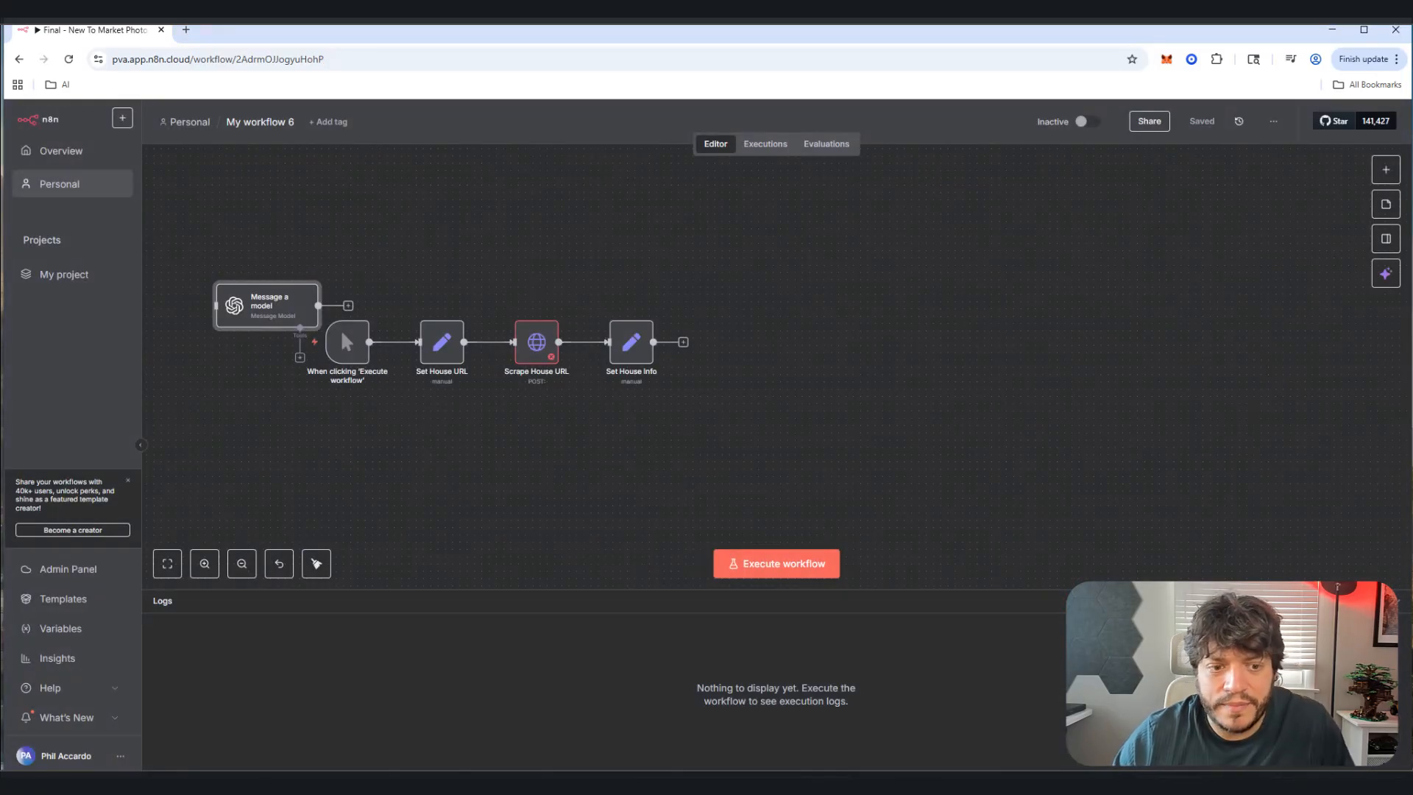
drag(266, 306, 813, 400)
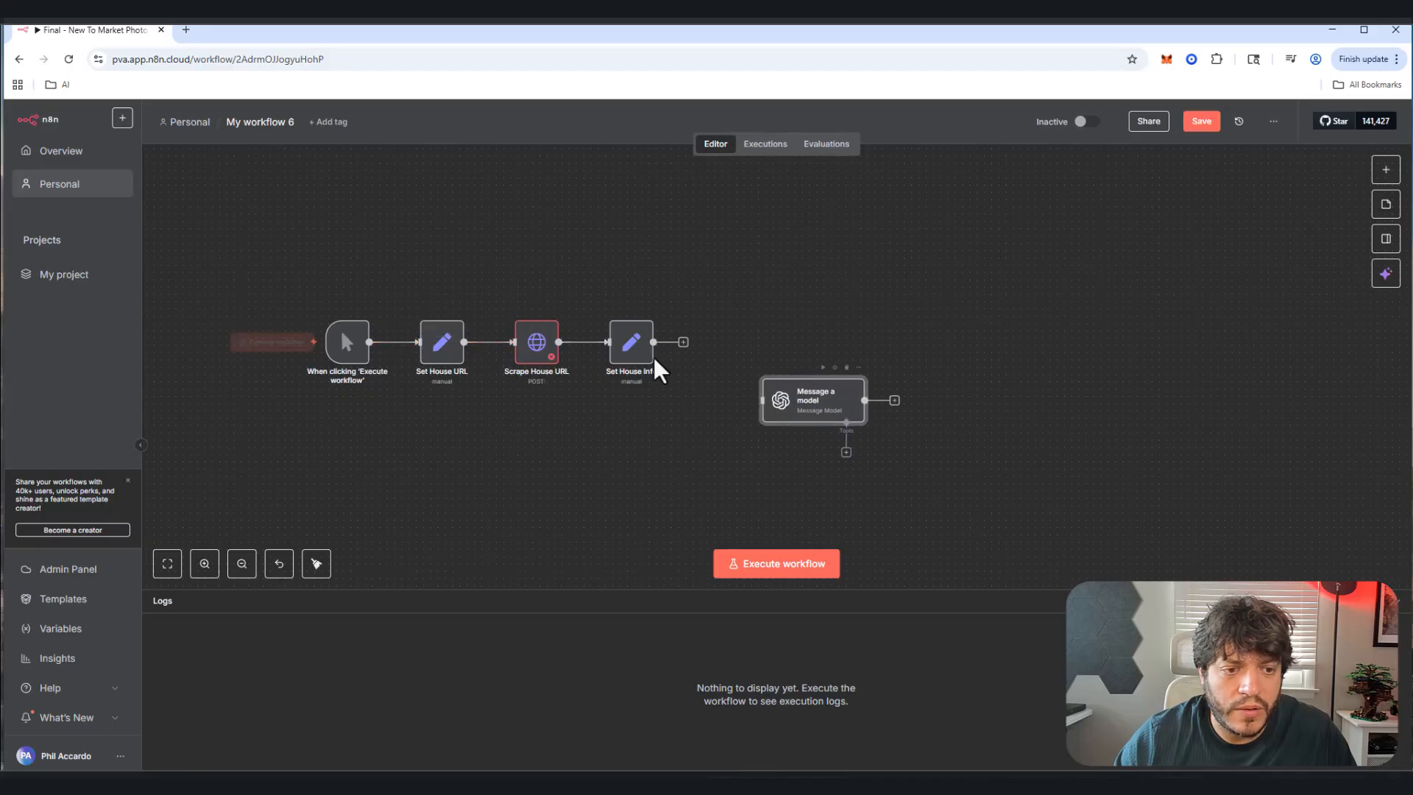
drag(683, 344, 762, 400)
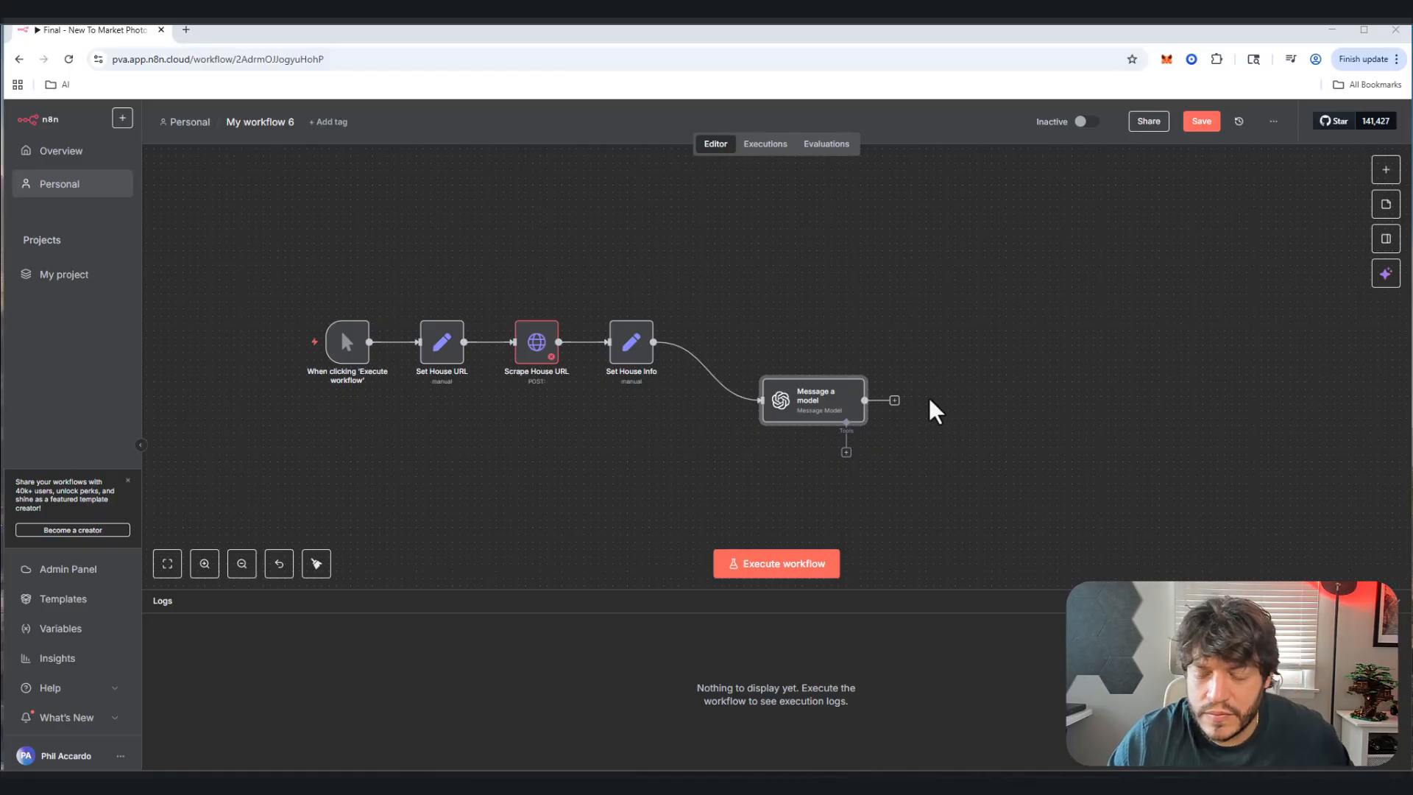
Step: Add an Edit Fields node after Message a model with a message.content.description field
click(895, 401)
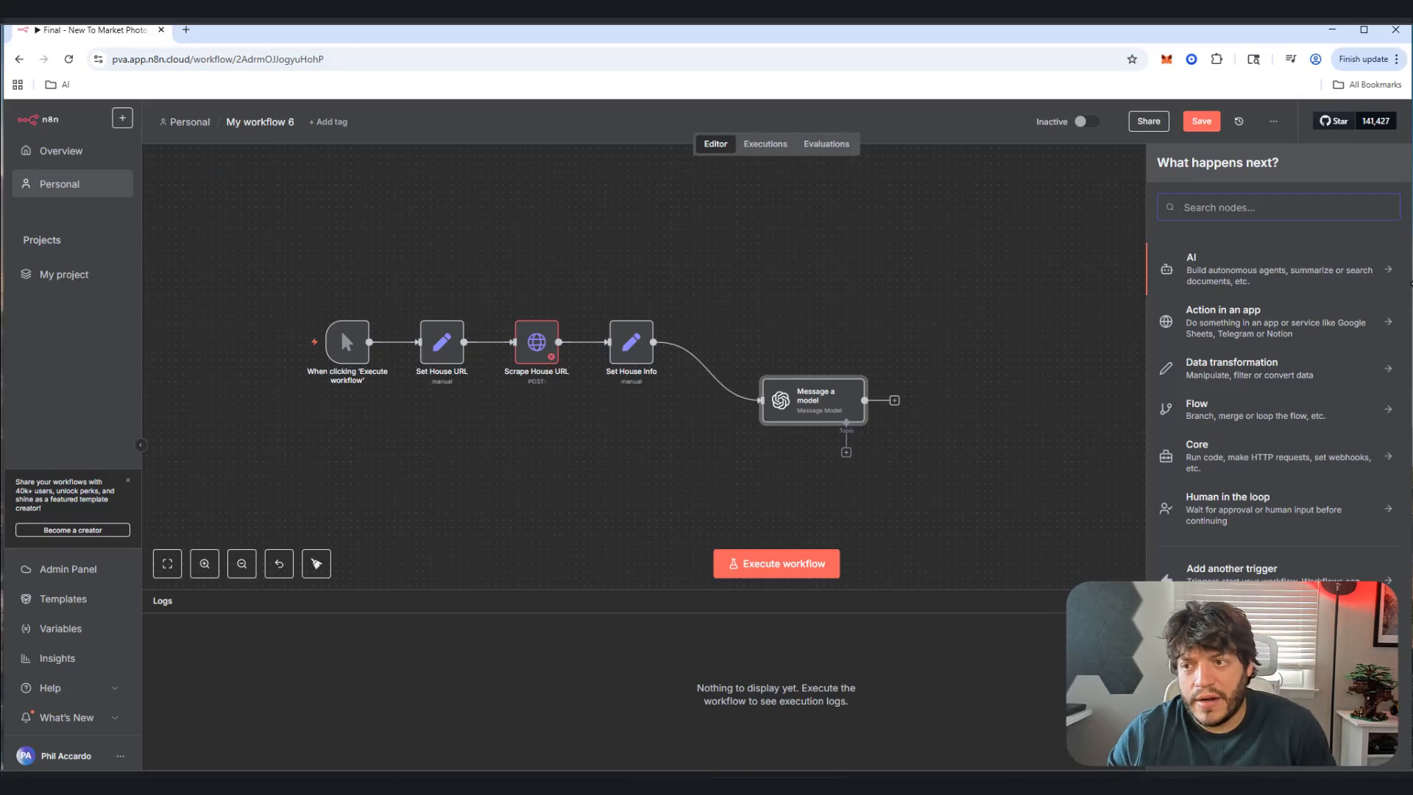
text(set)
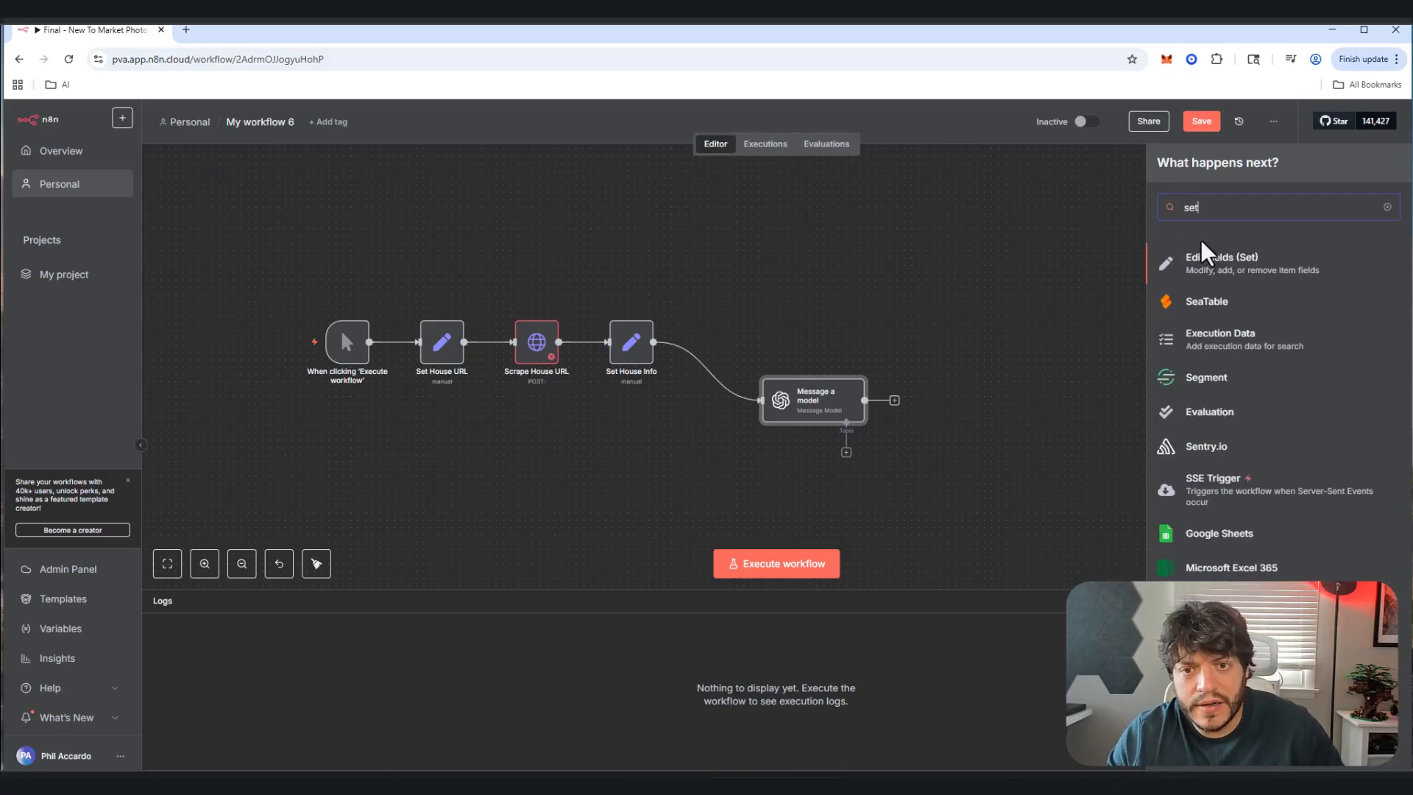
click(1196, 269)
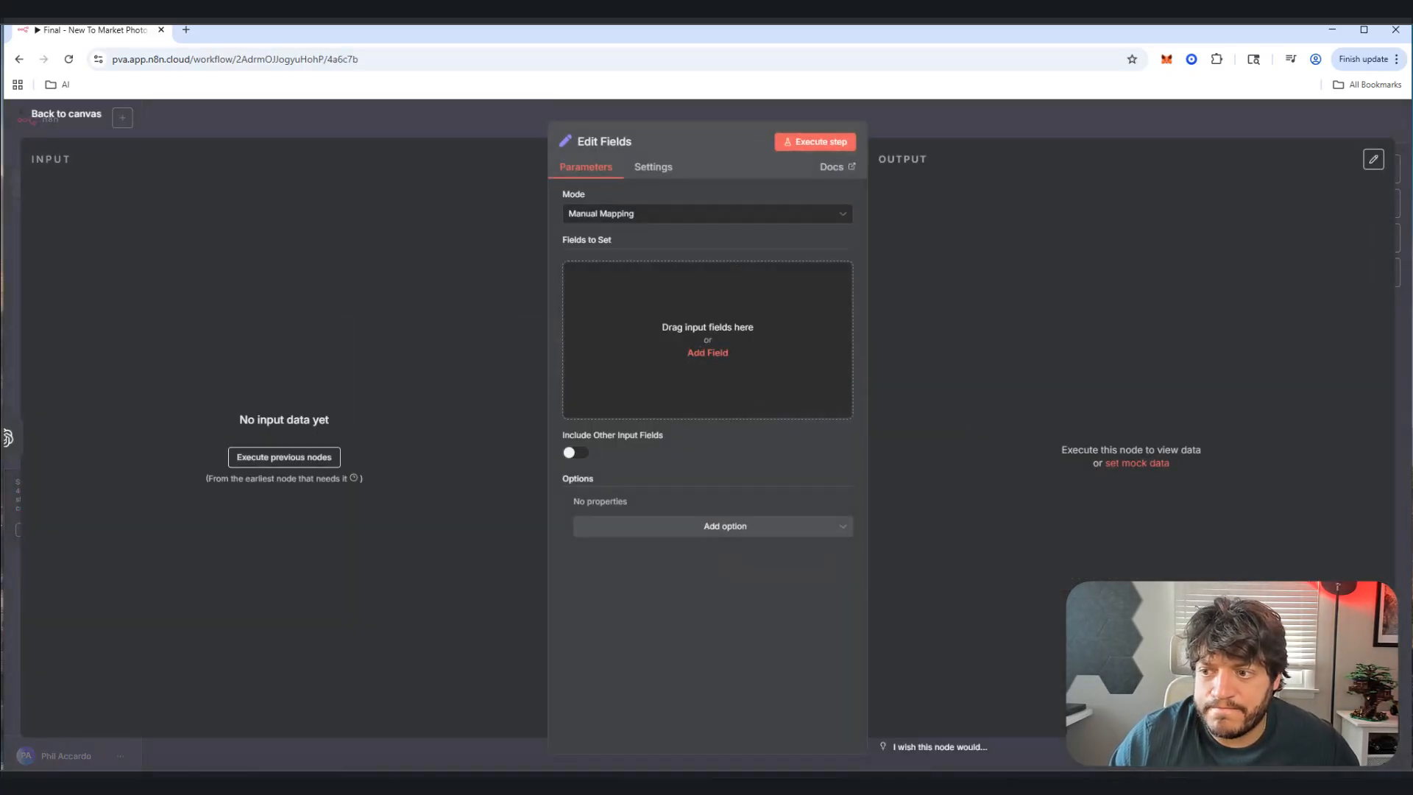
click(692, 355)
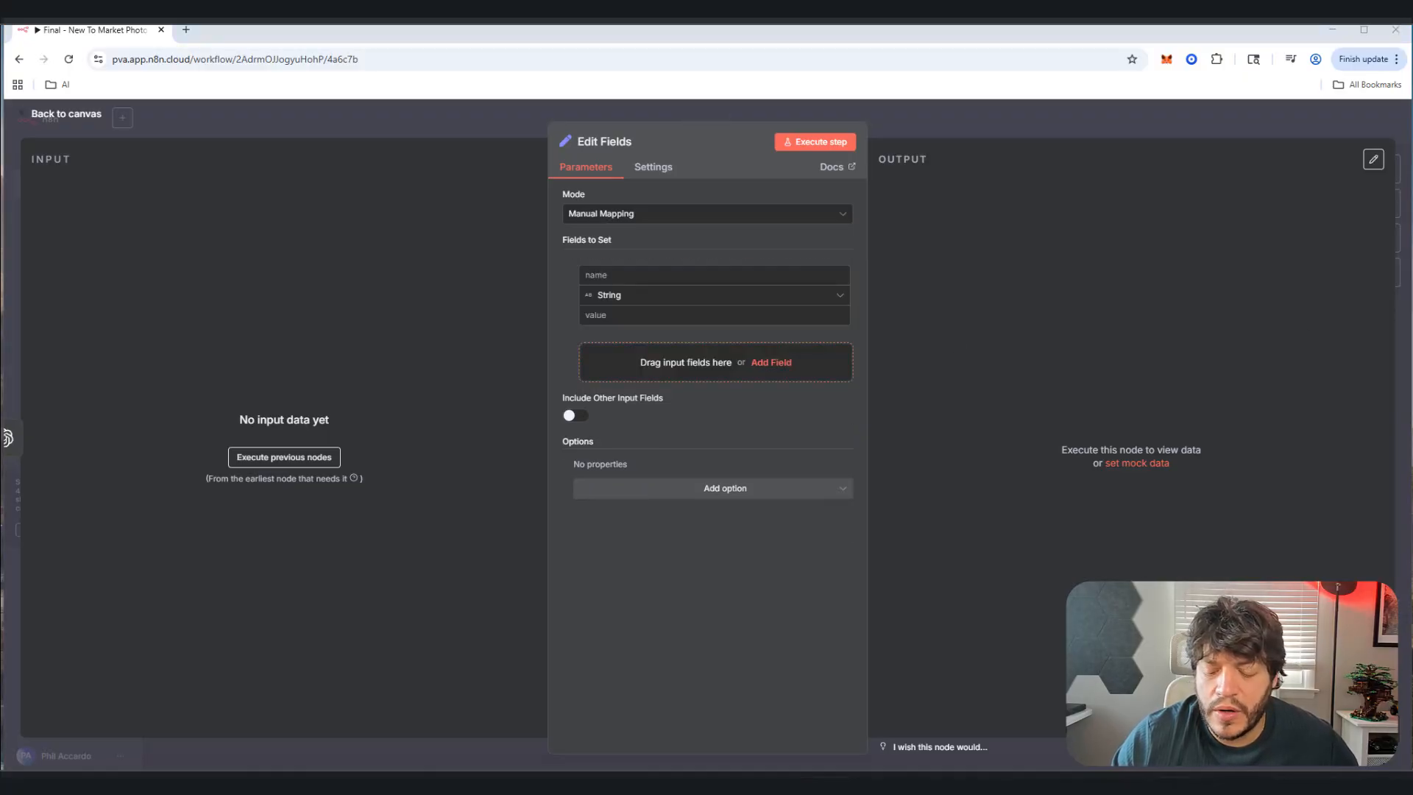
click(655, 275)
text(message.content.description)
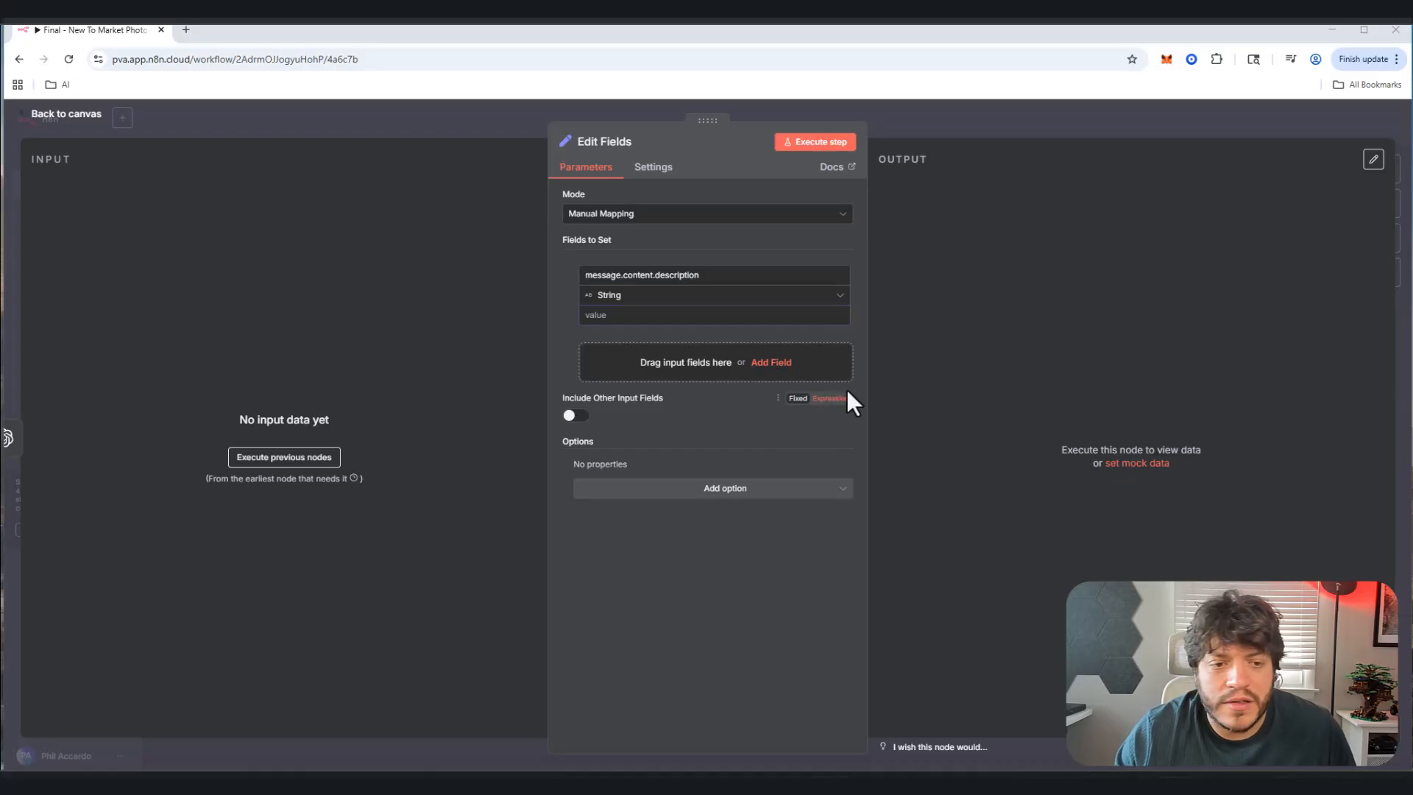
click(92, 115)
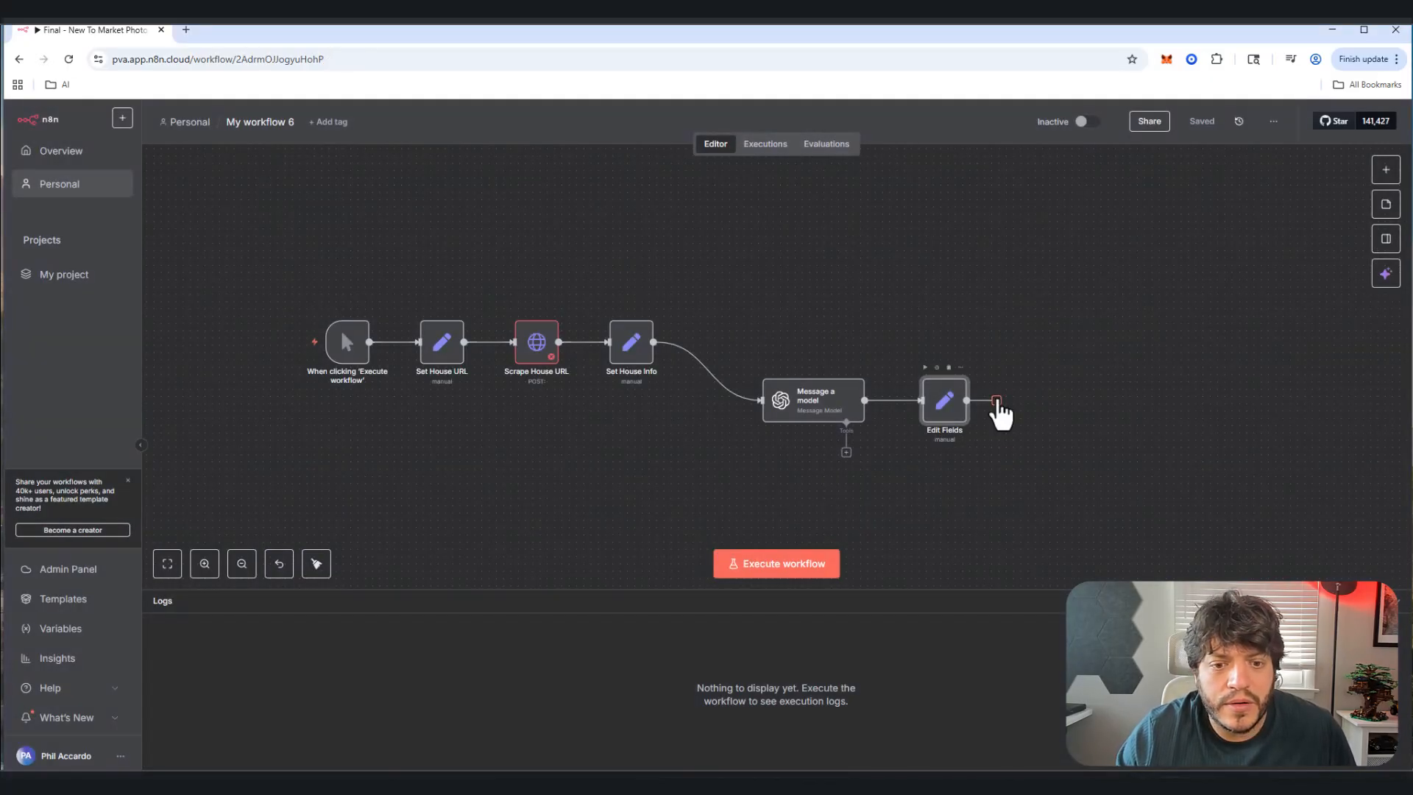
Step: Add a Merge node after Edit Fields in Combine mode, combining inputs by Position
click(997, 400)
text(mertg)
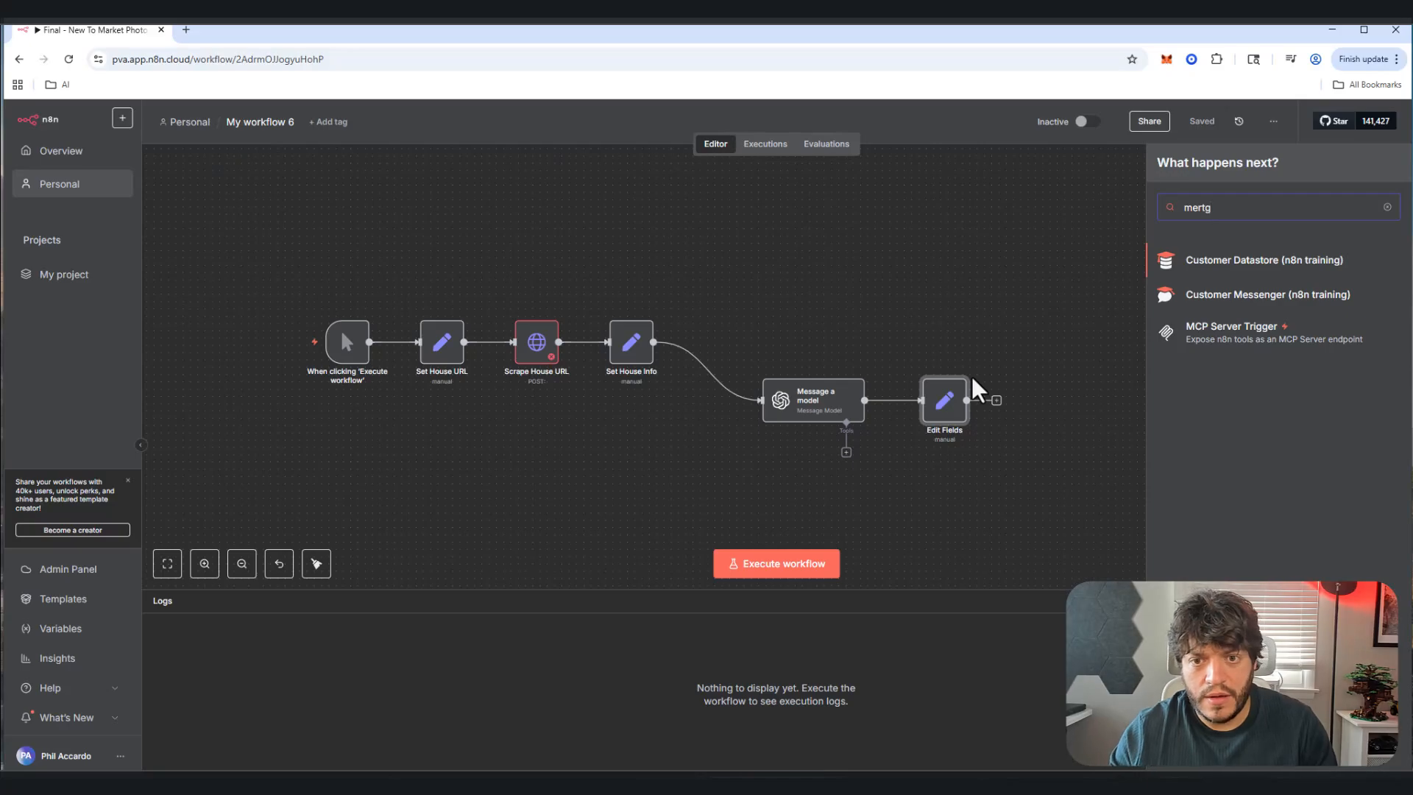
key(BackSpace)
key(BackSpace)
text(ge)
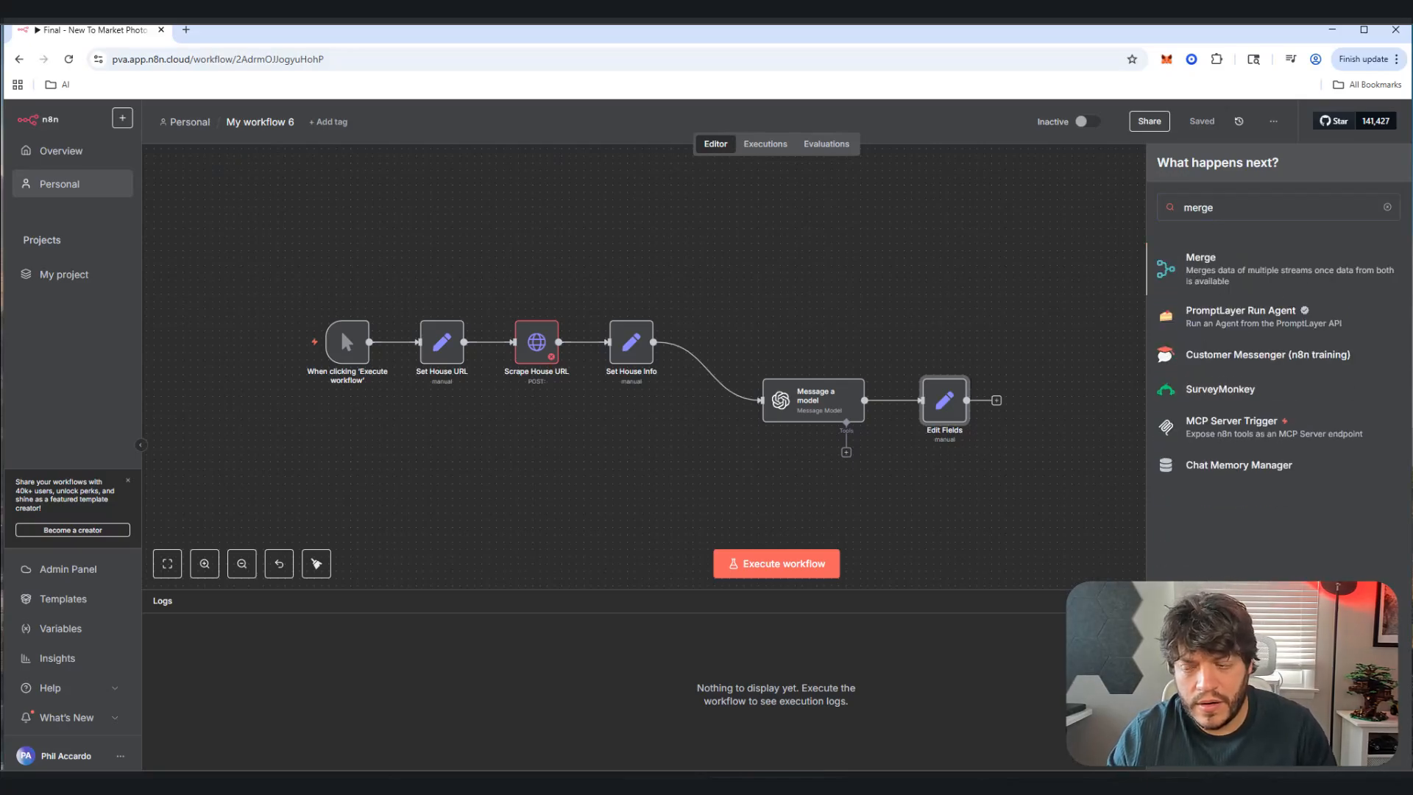
key(Return)
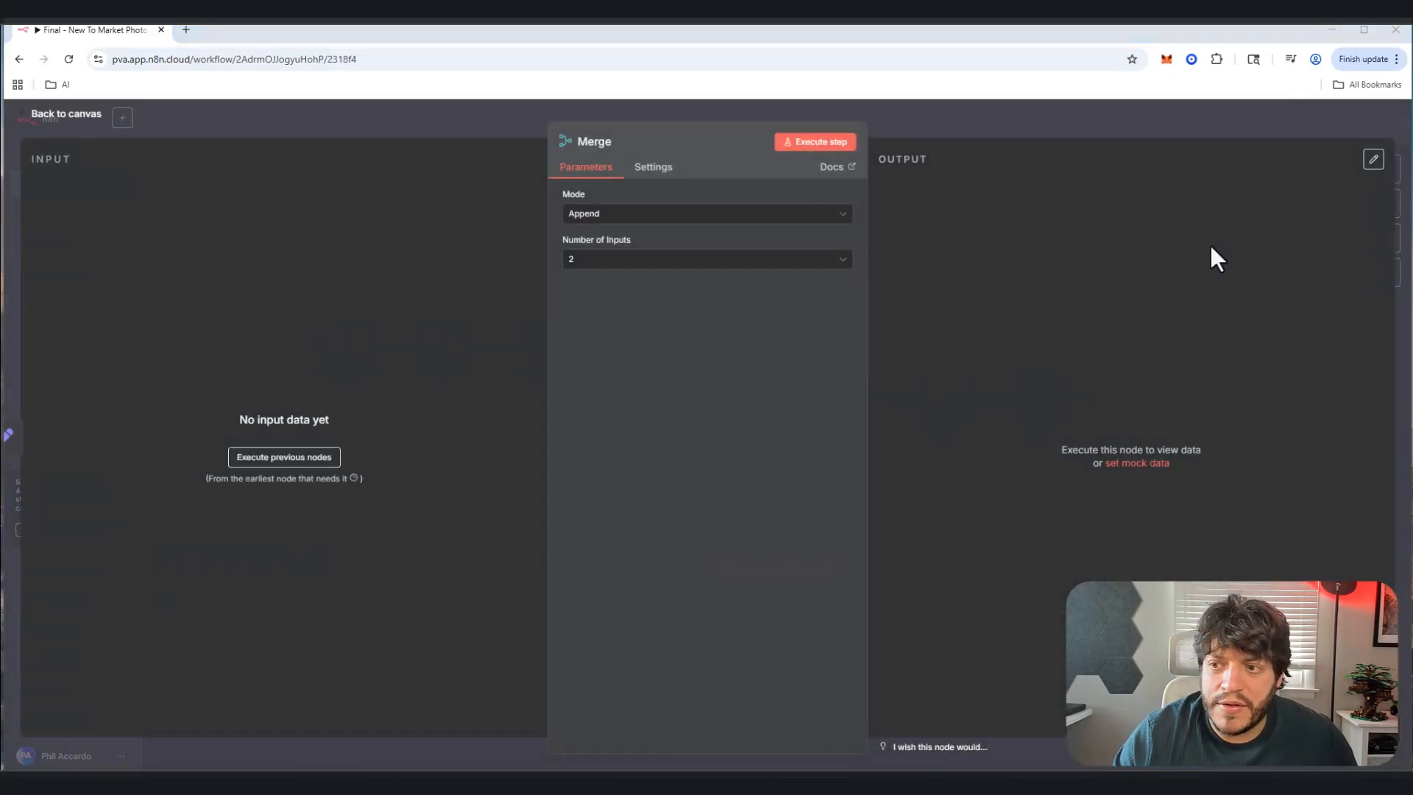
click(766, 214)
click(605, 280)
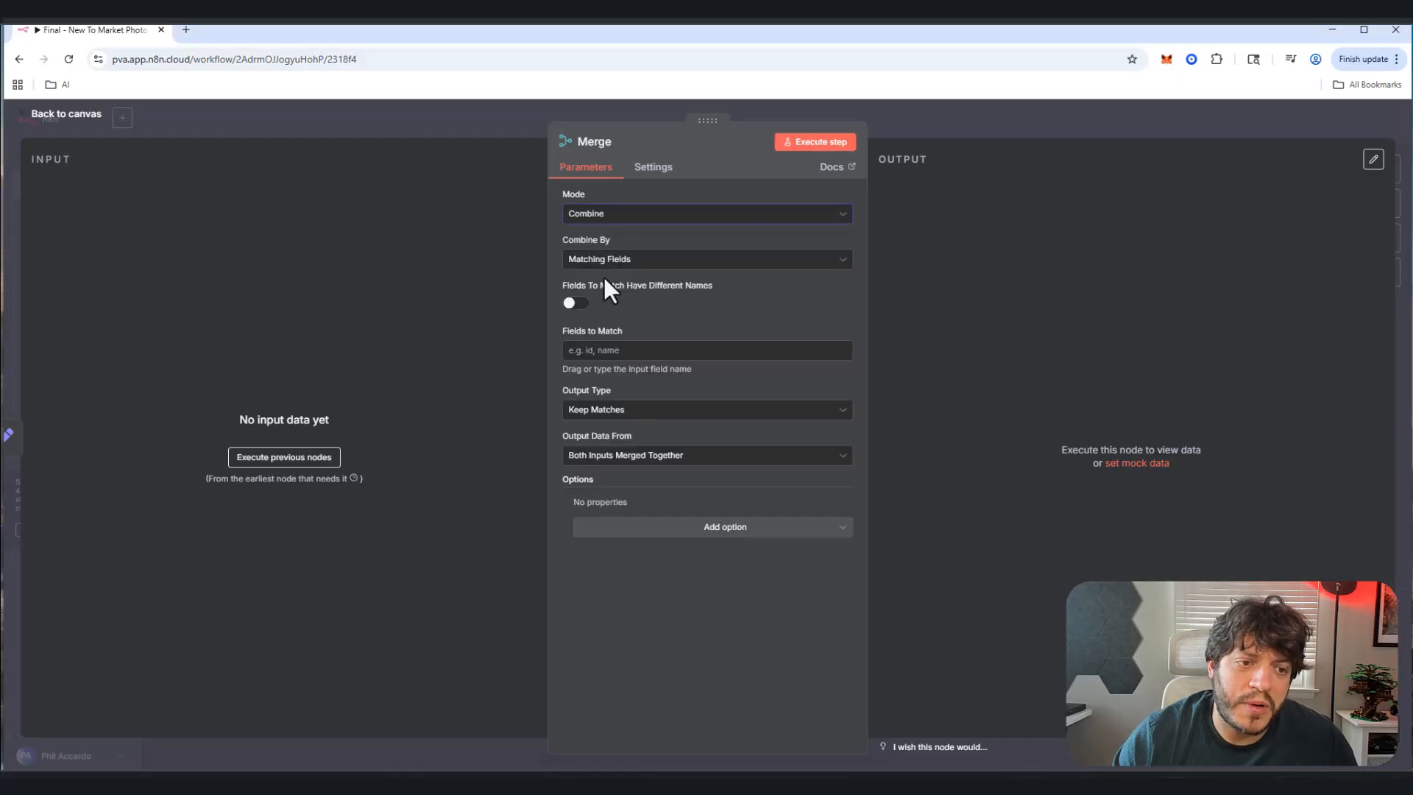
click(622, 263)
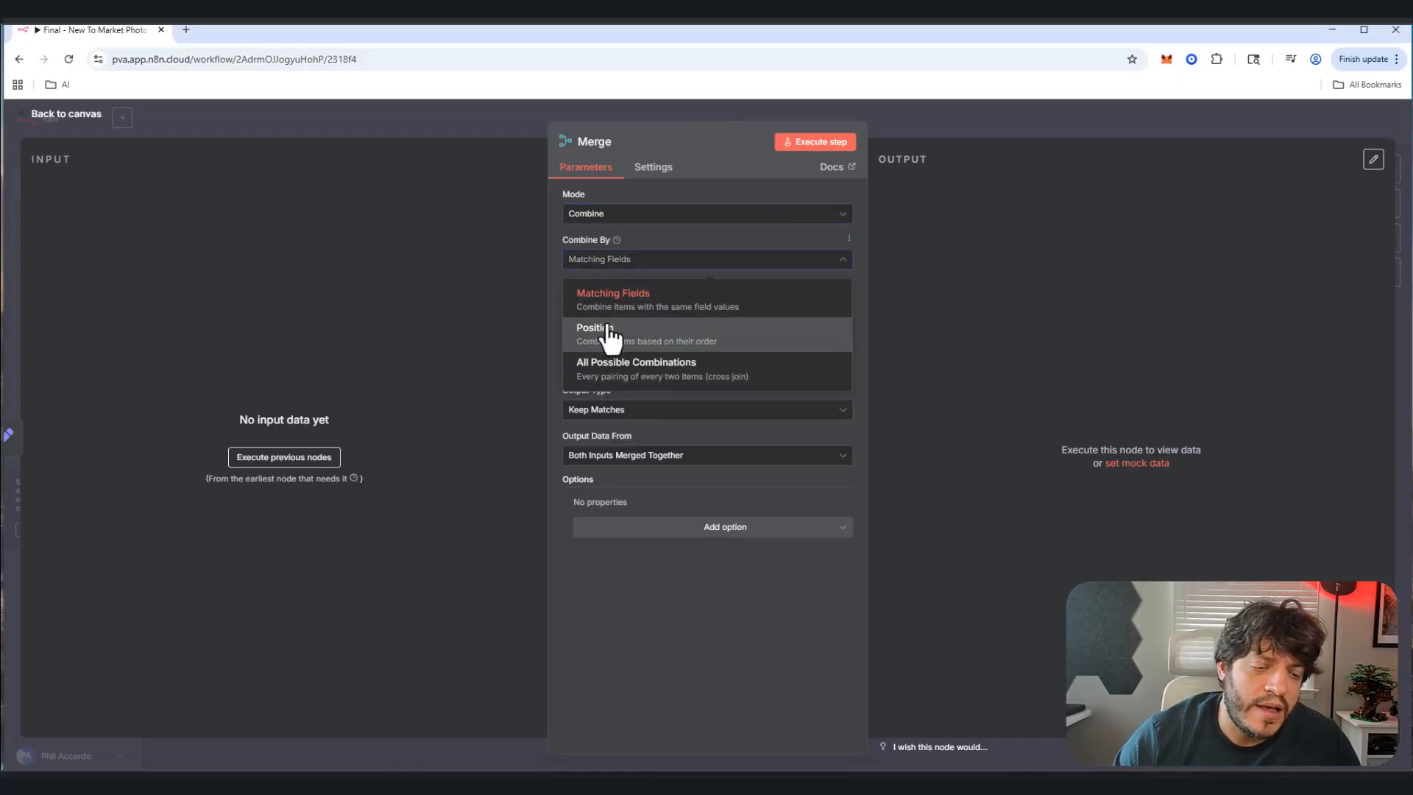
click(610, 337)
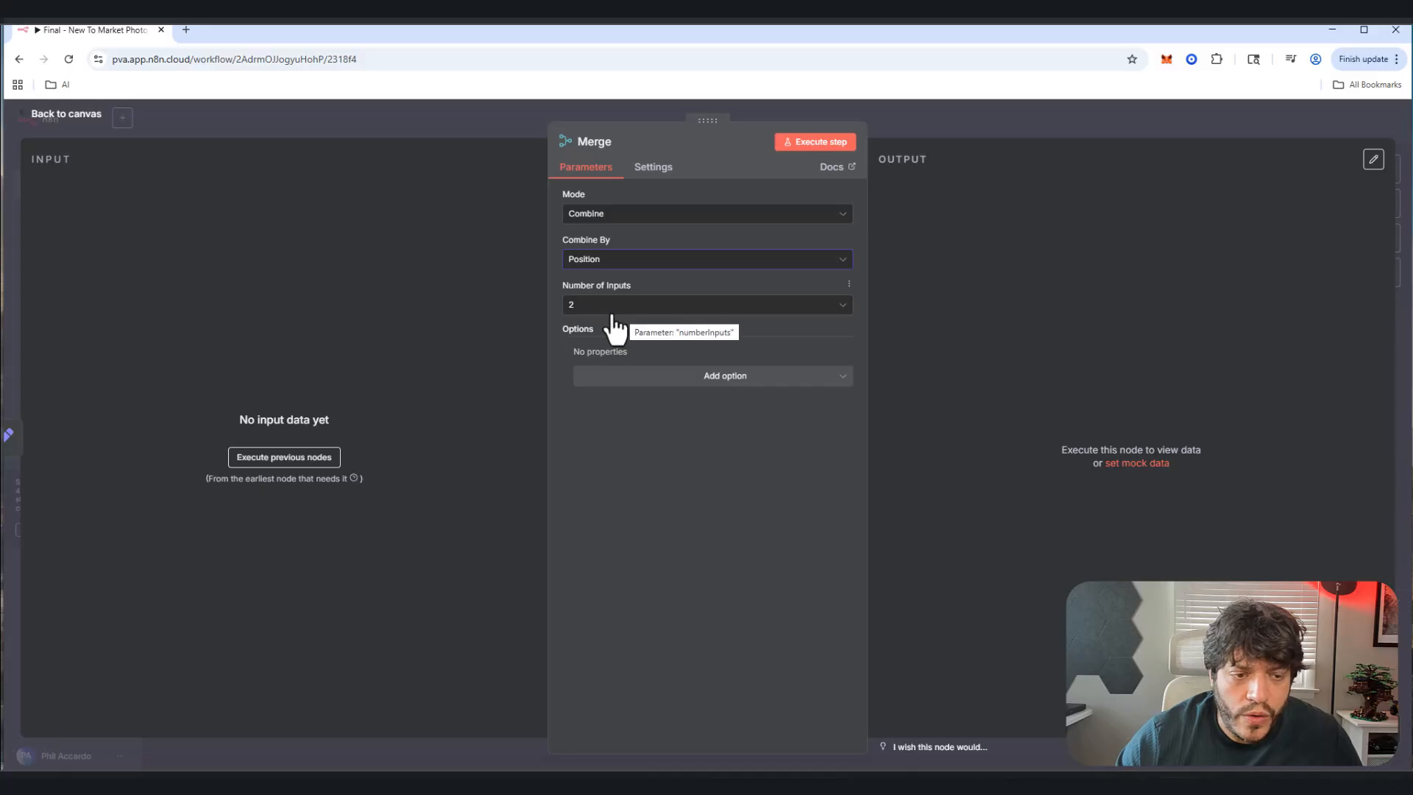
Step: Reconnect Edit Fields' output into the new Merge node
click(71, 120)
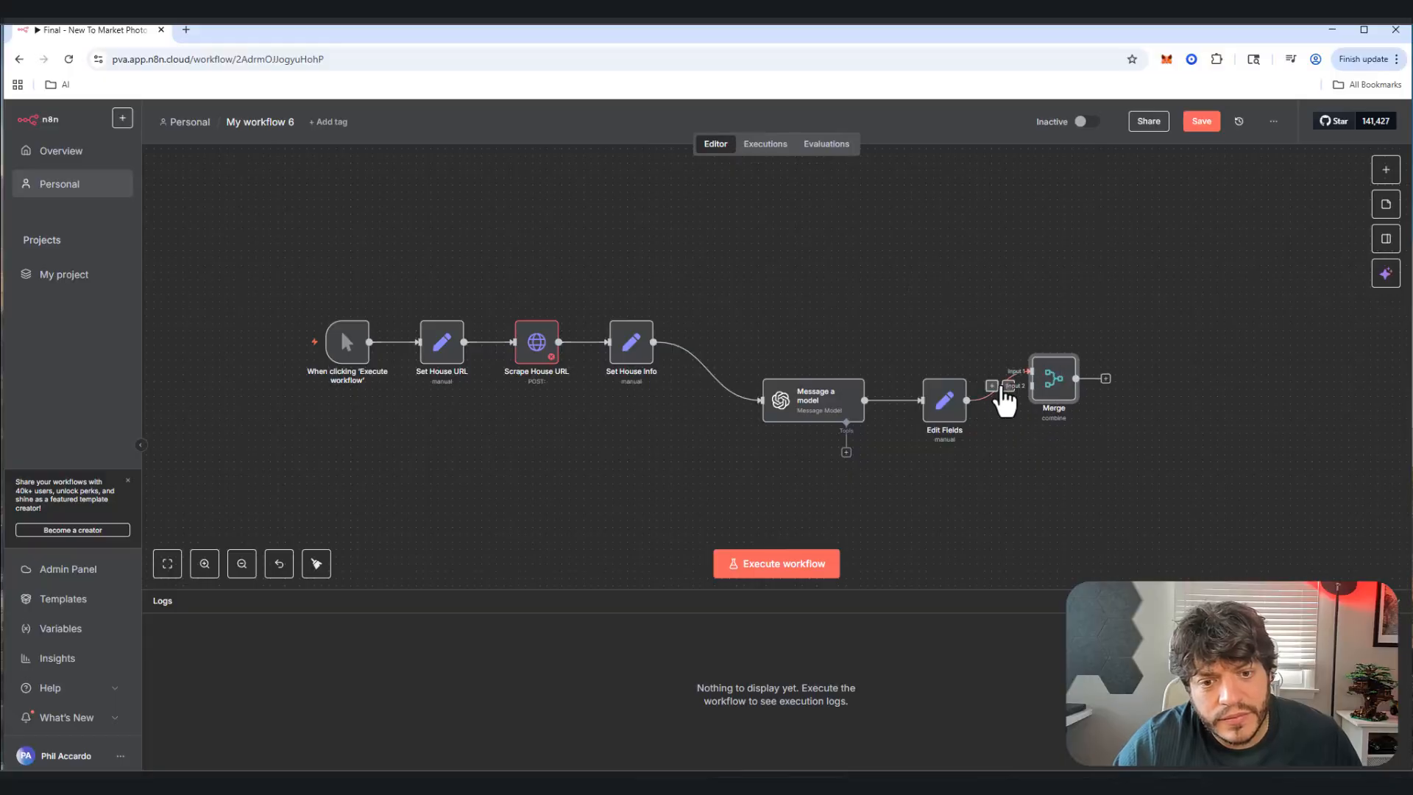
click(1007, 386)
drag(996, 401, 1028, 389)
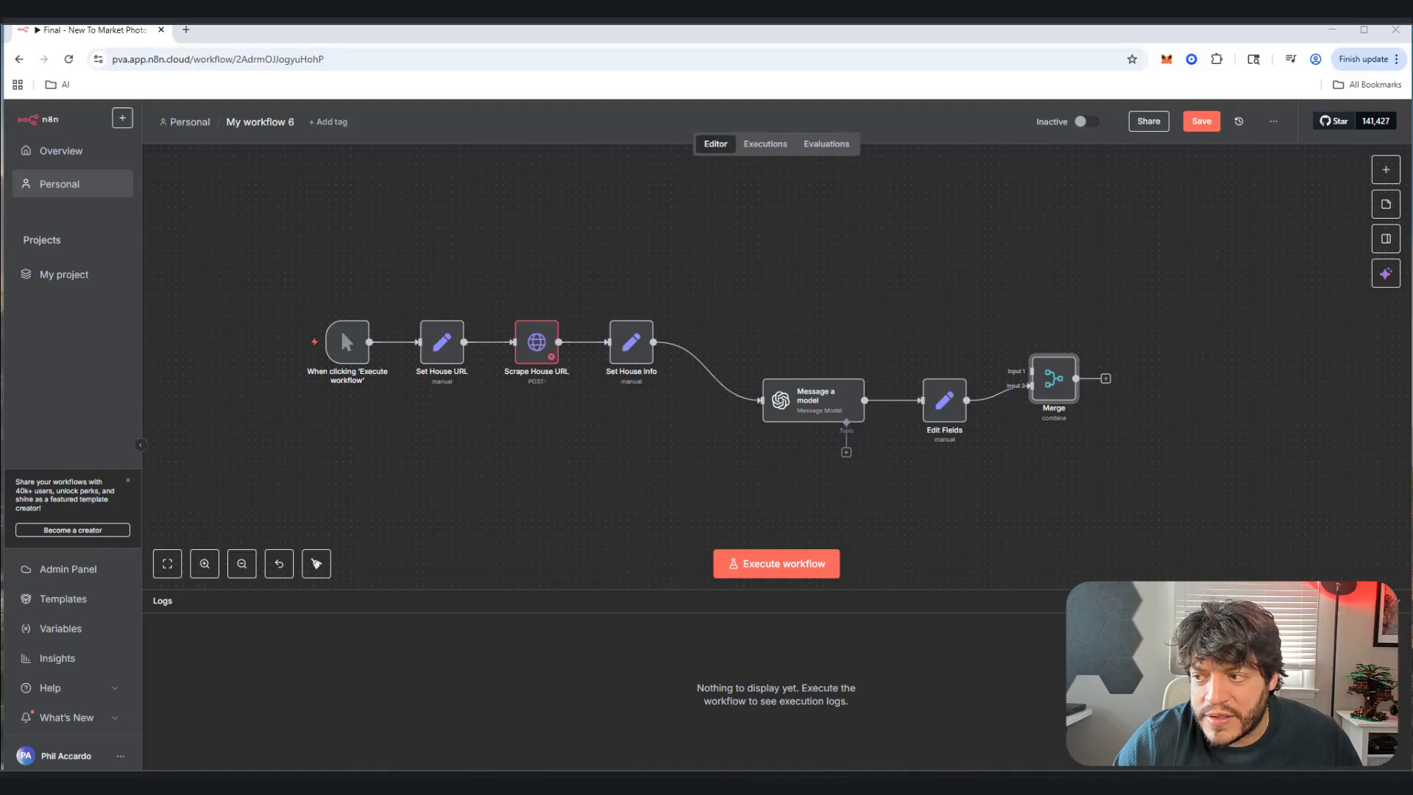
Step: Add an Airtable 'Create a record' step after the Merge node
click(1105, 378)
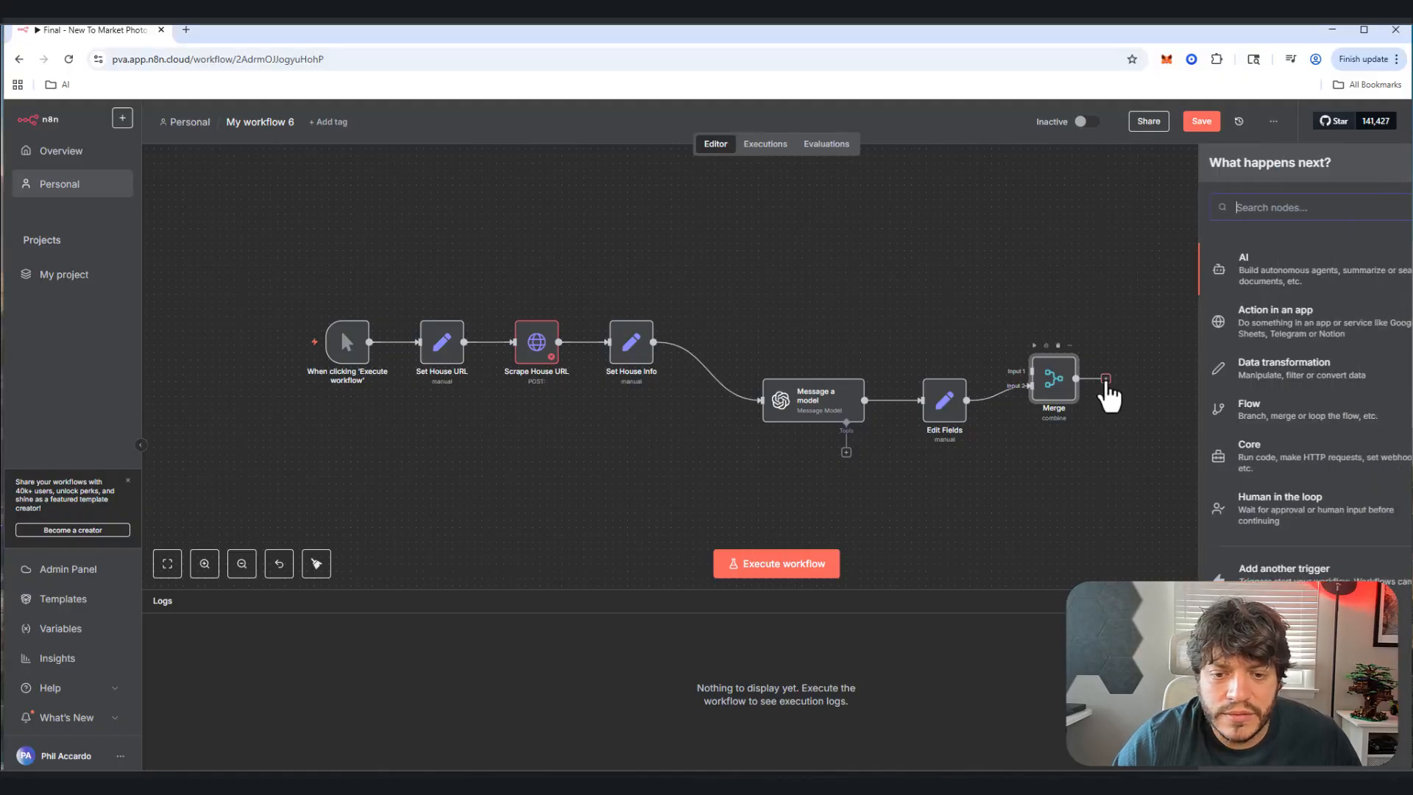
text(air)
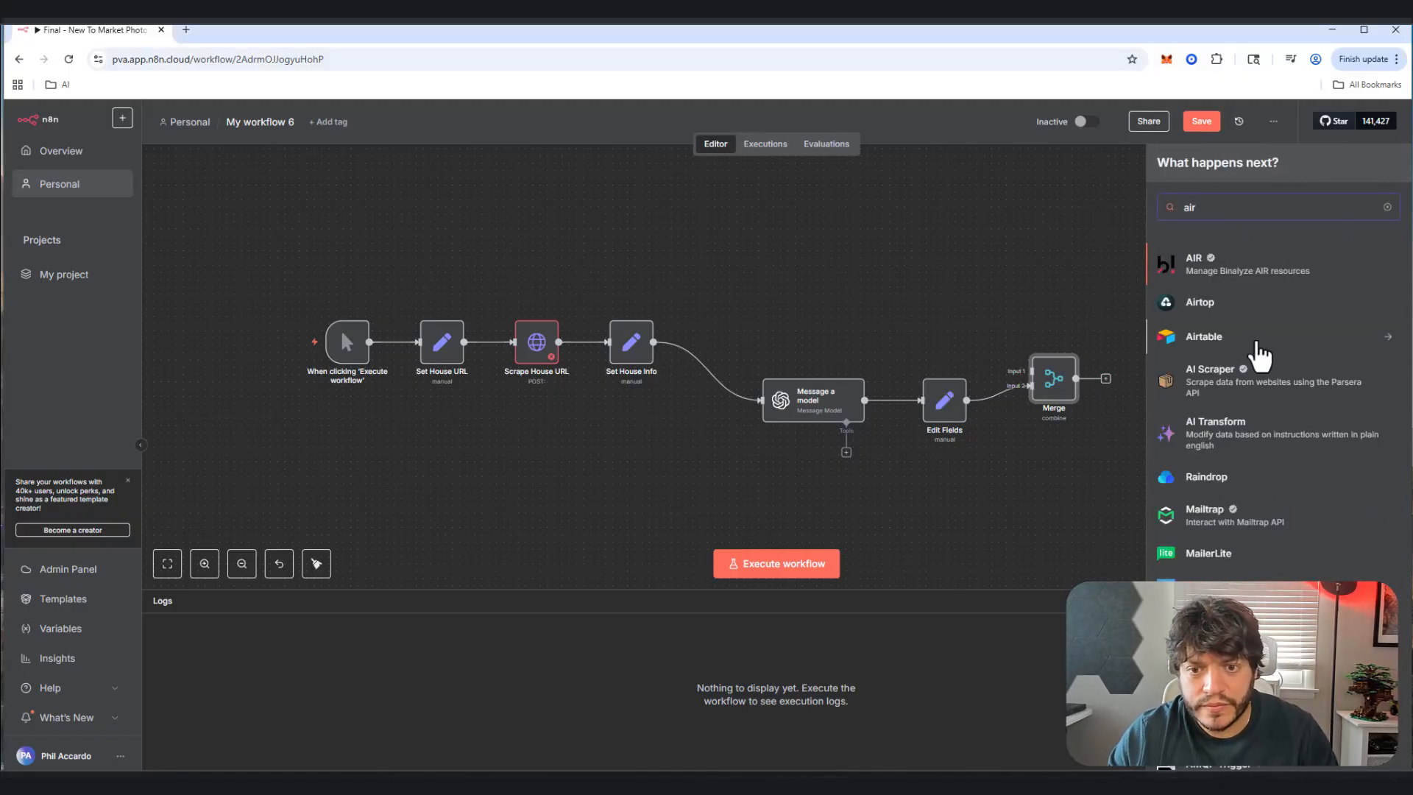
click(1256, 354)
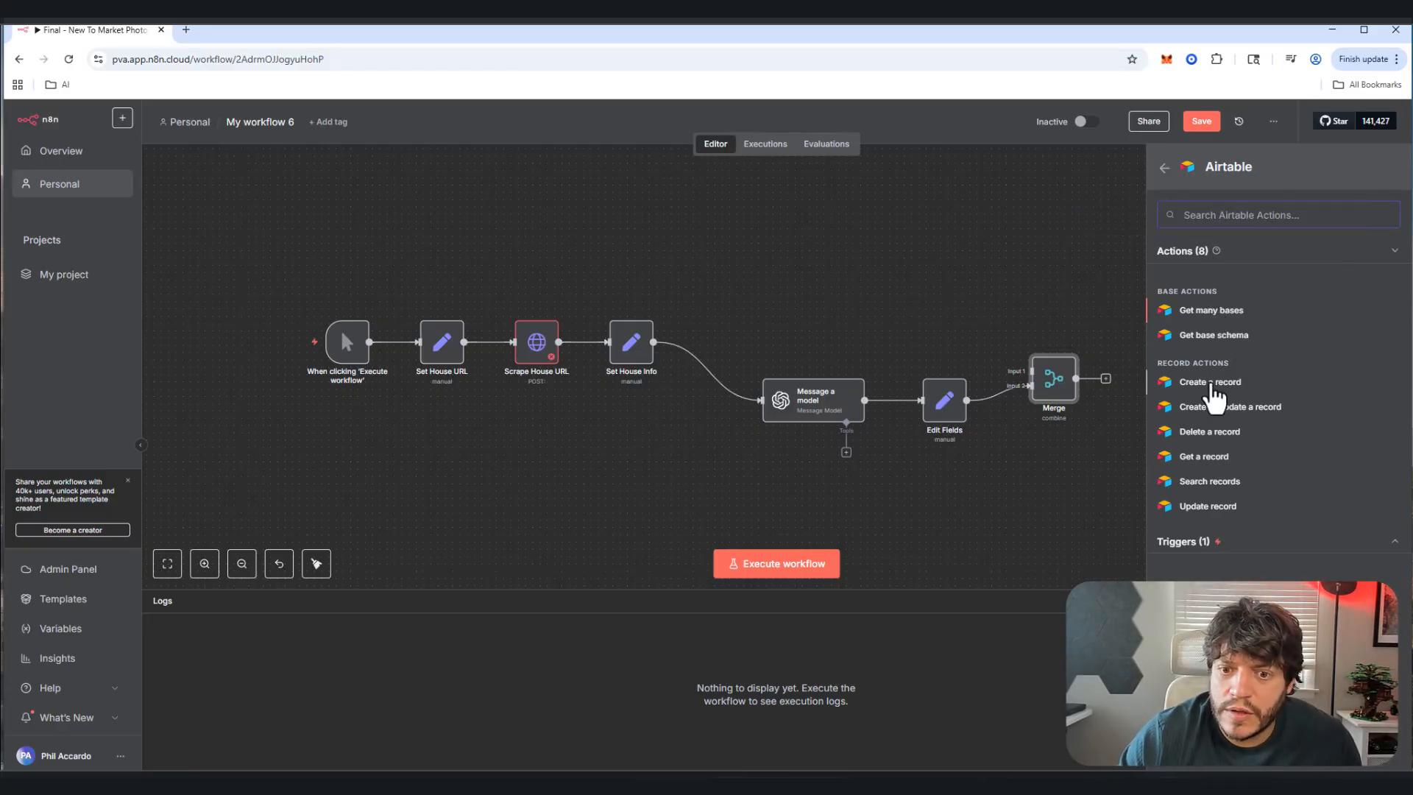
click(1211, 382)
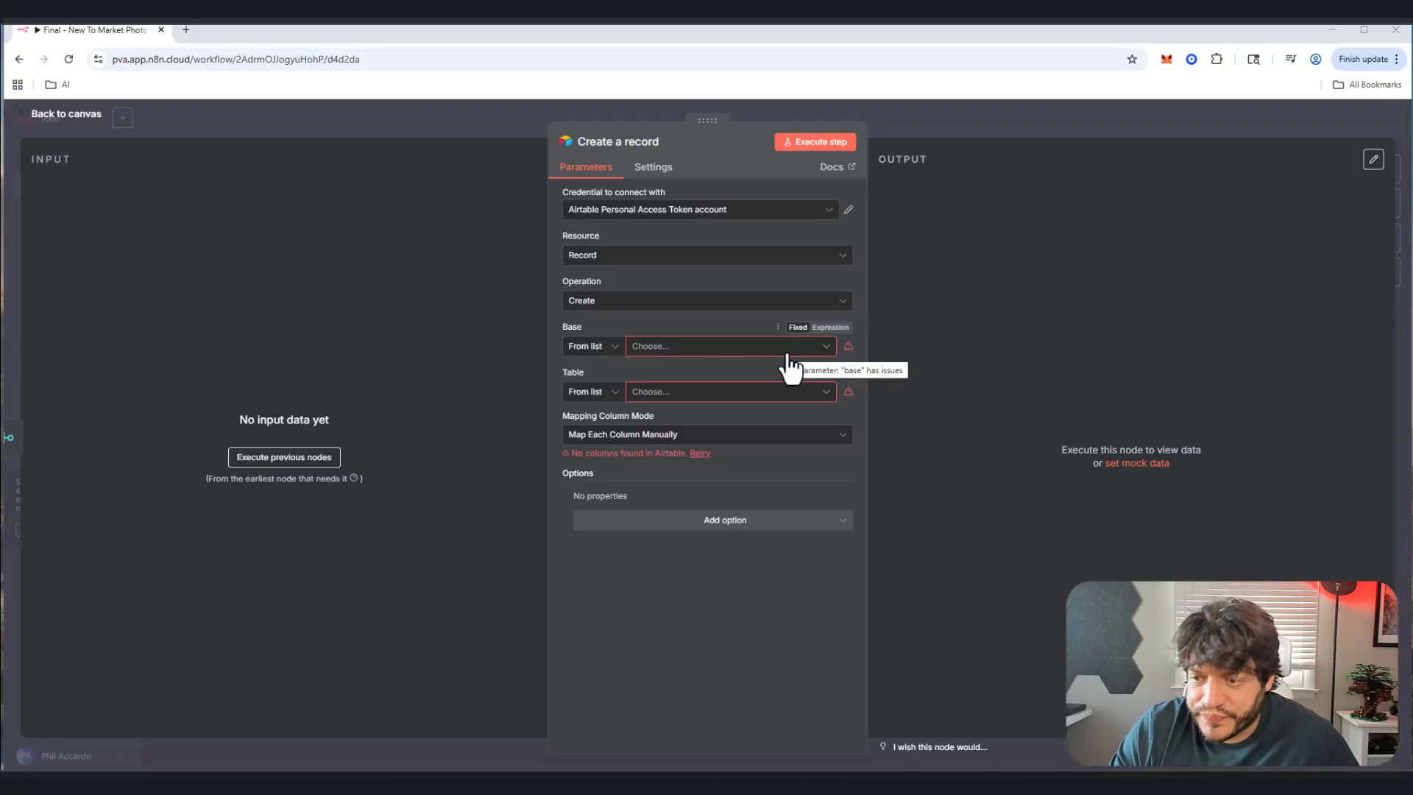
Step: Rearrange Create a record, Merge, Message a model and Edit Fields into a clearer layout
click(77, 116)
drag(1151, 384, 1216, 356)
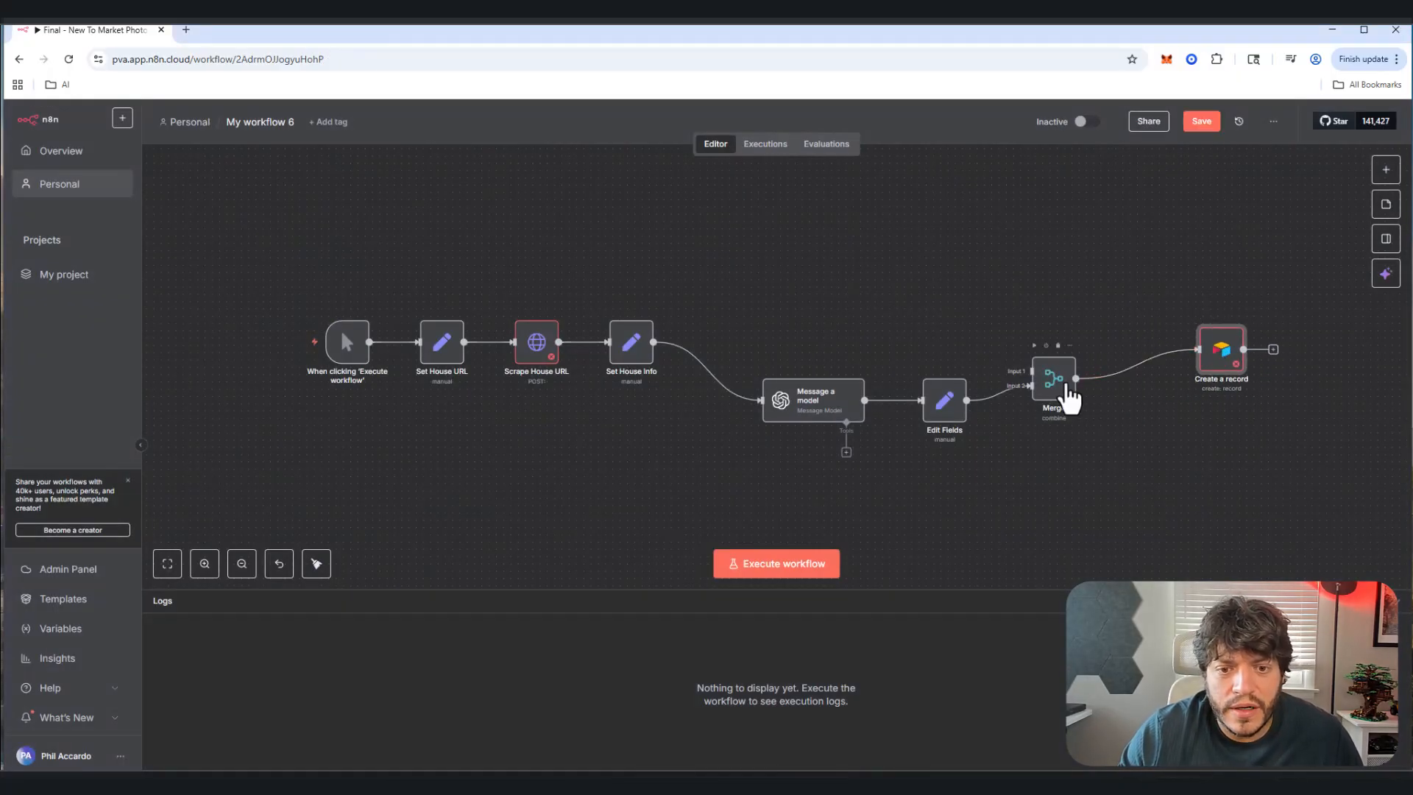
drag(1065, 399, 1088, 385)
drag(805, 401, 819, 474)
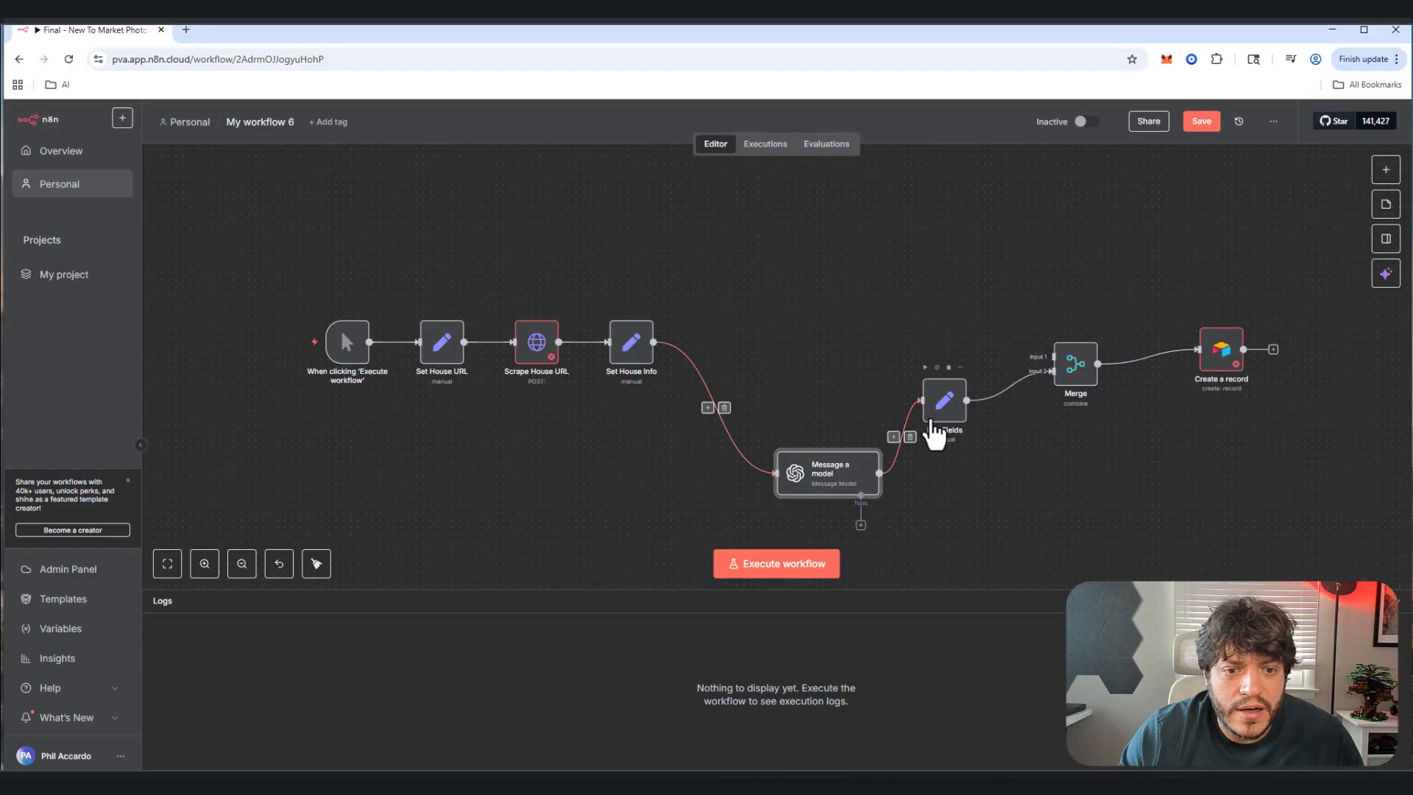
drag(935, 418, 970, 467)
drag(1071, 368, 1123, 426)
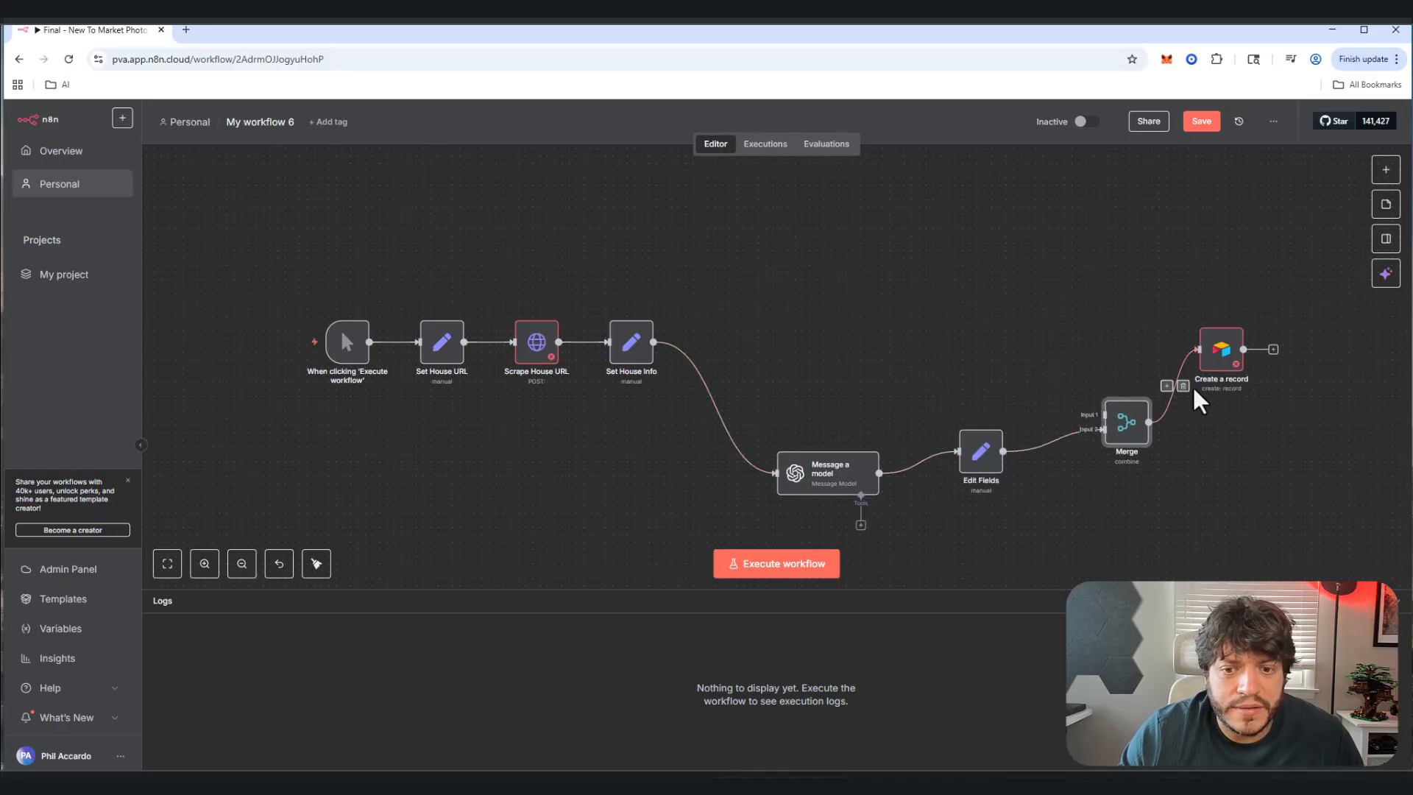
drag(1210, 359, 1356, 359)
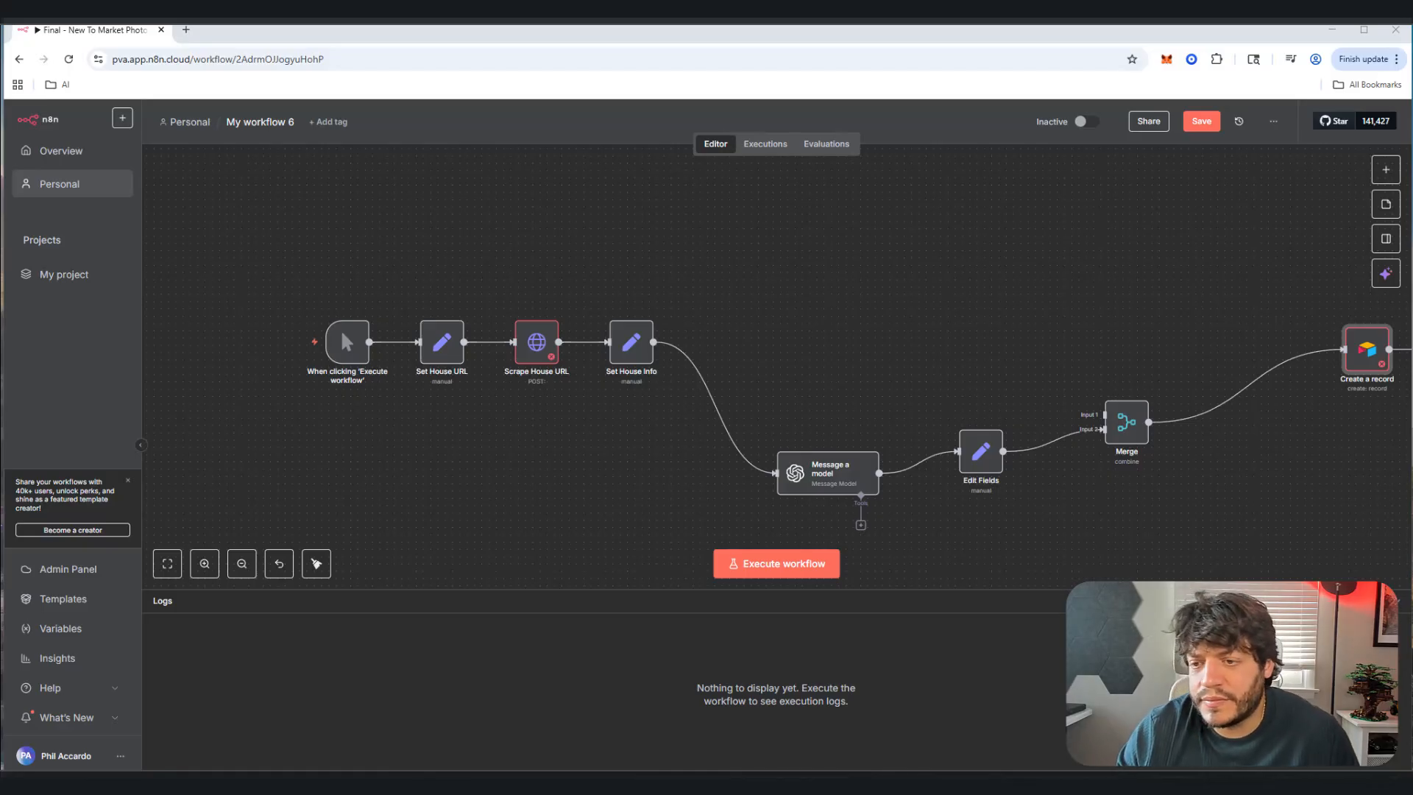
Step: Save, then add a Code node whose script outputs each photo's 1536-wide JPEG url and width
key(ctrl+s)
click(1386, 169)
text(co)
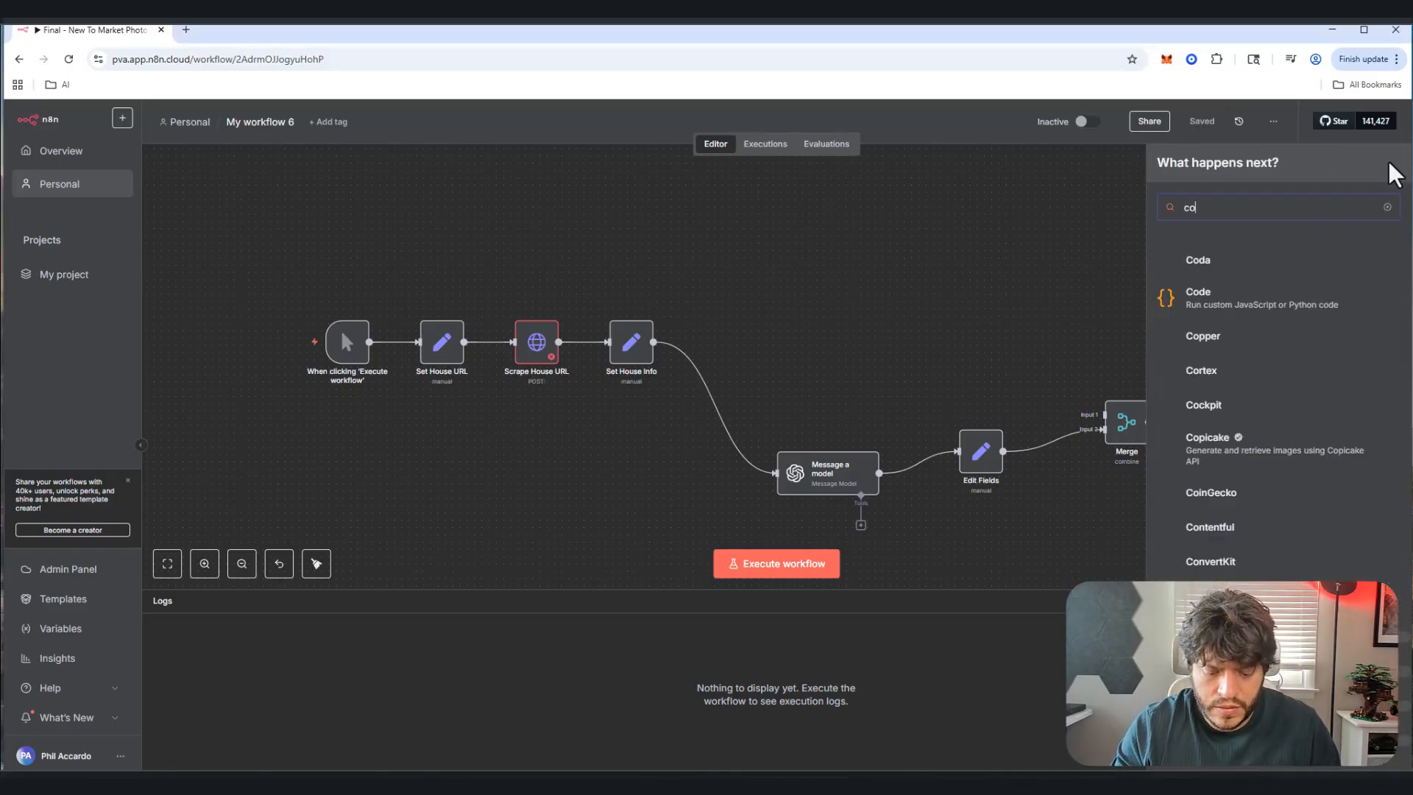
text(de)
click(1264, 269)
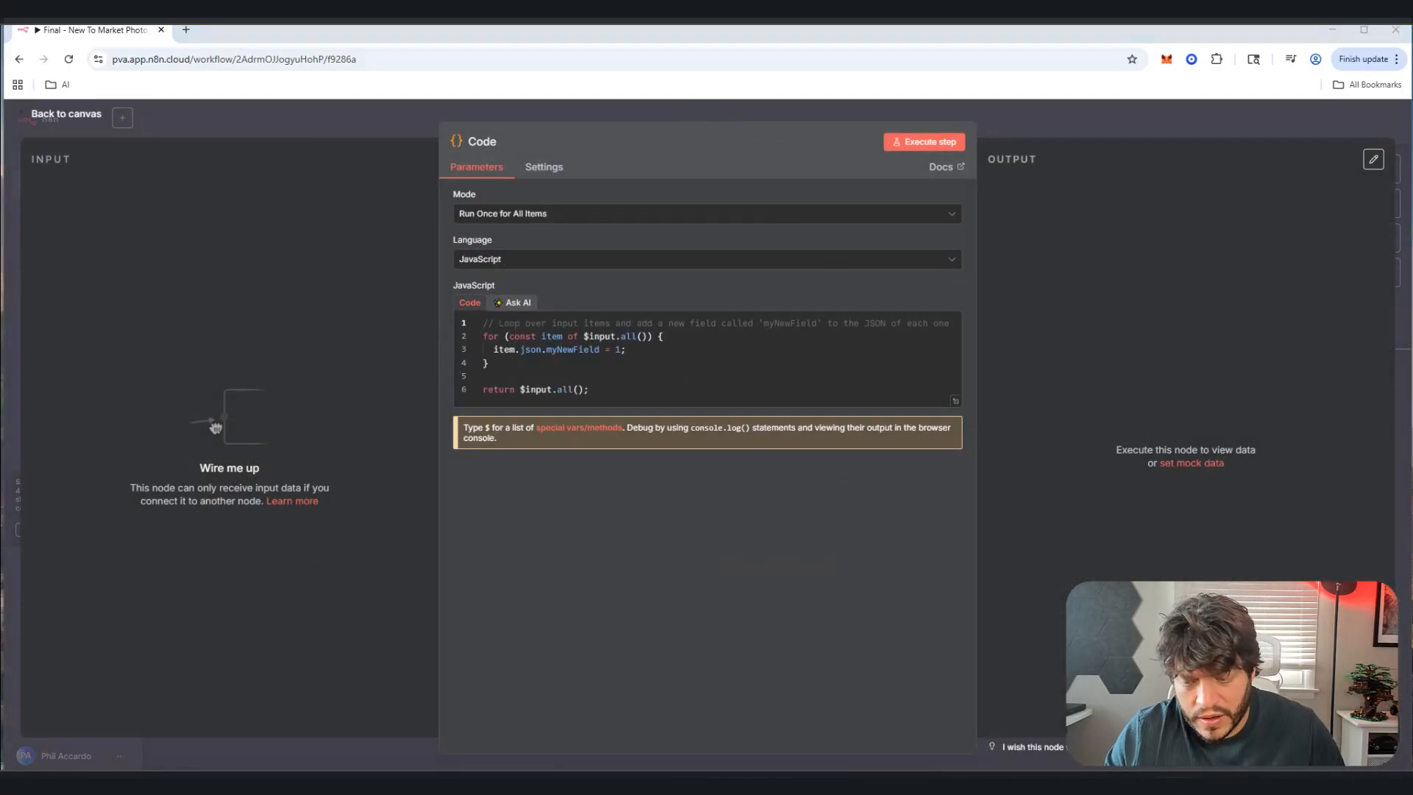
key(ctrl+a)
key(ctrl+v)
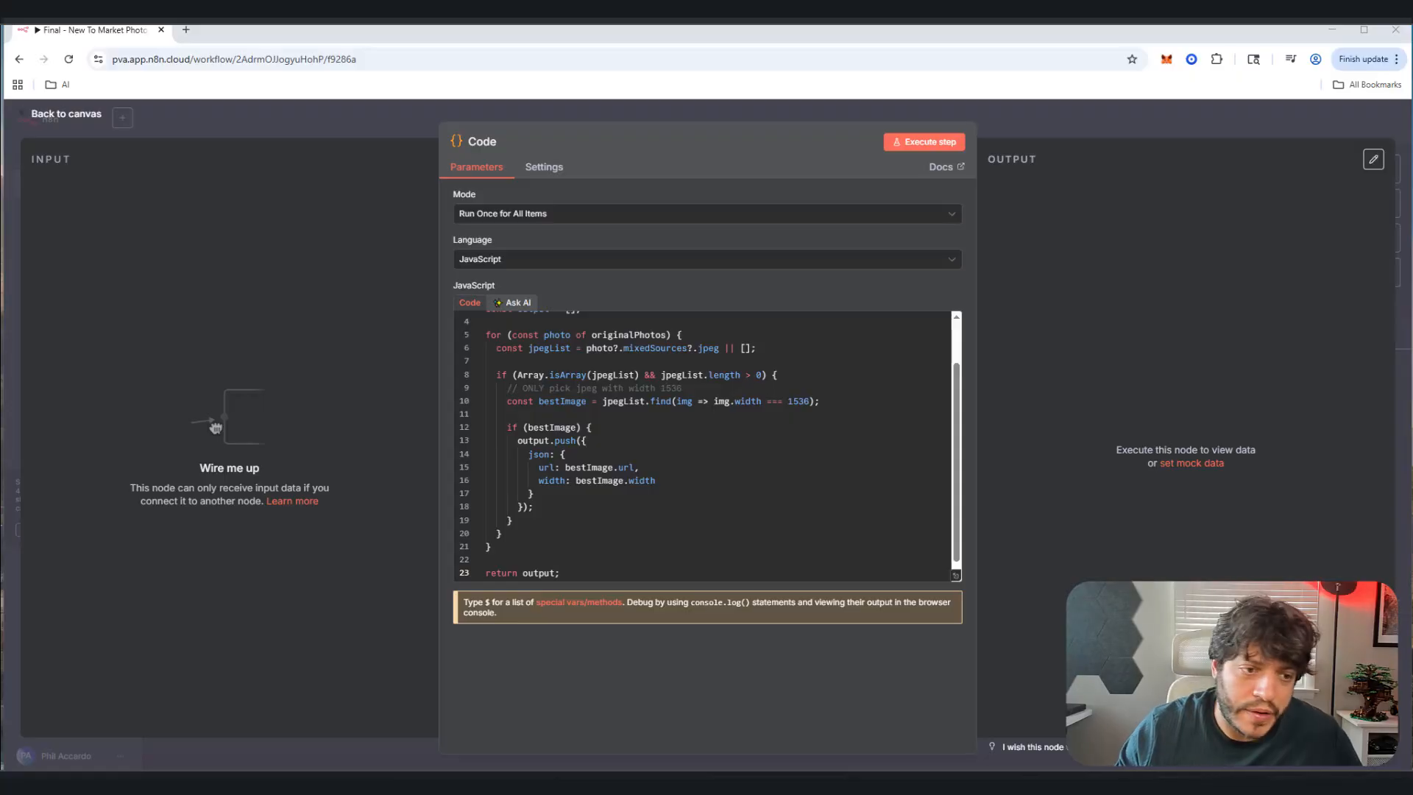
click(73, 116)
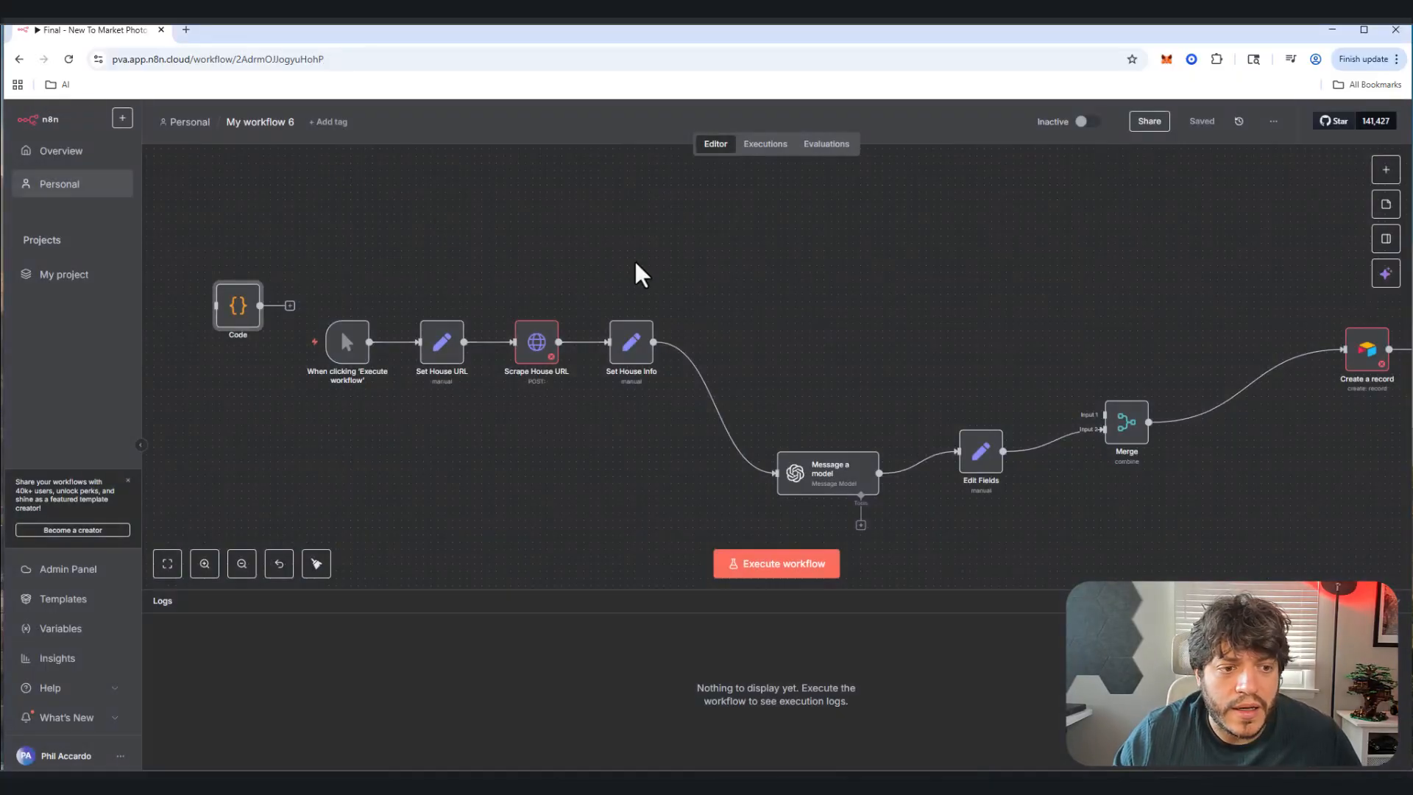
Step: Place the Code node beside Set House Info and wire Set House Info's output into it
drag(258, 299, 787, 291)
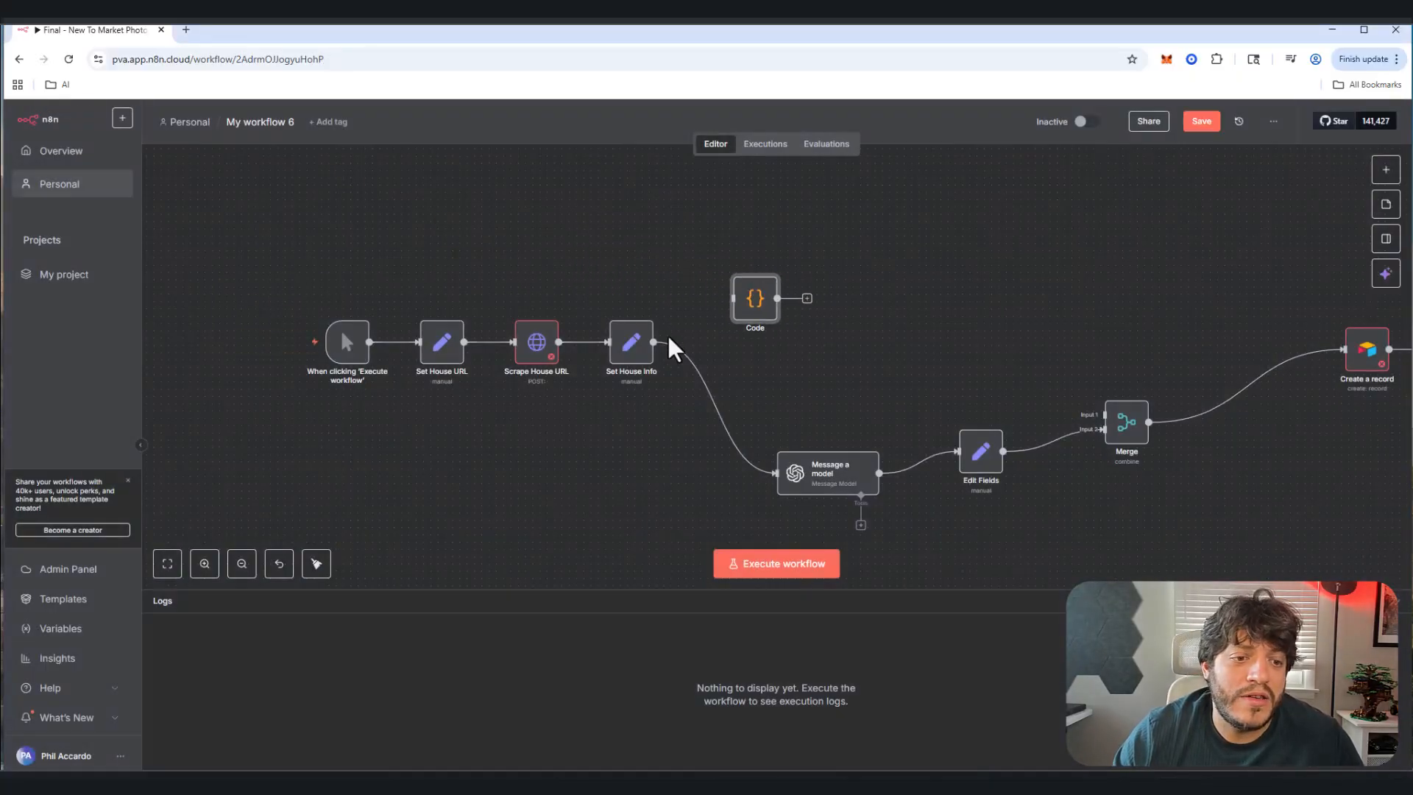
drag(654, 342, 733, 299)
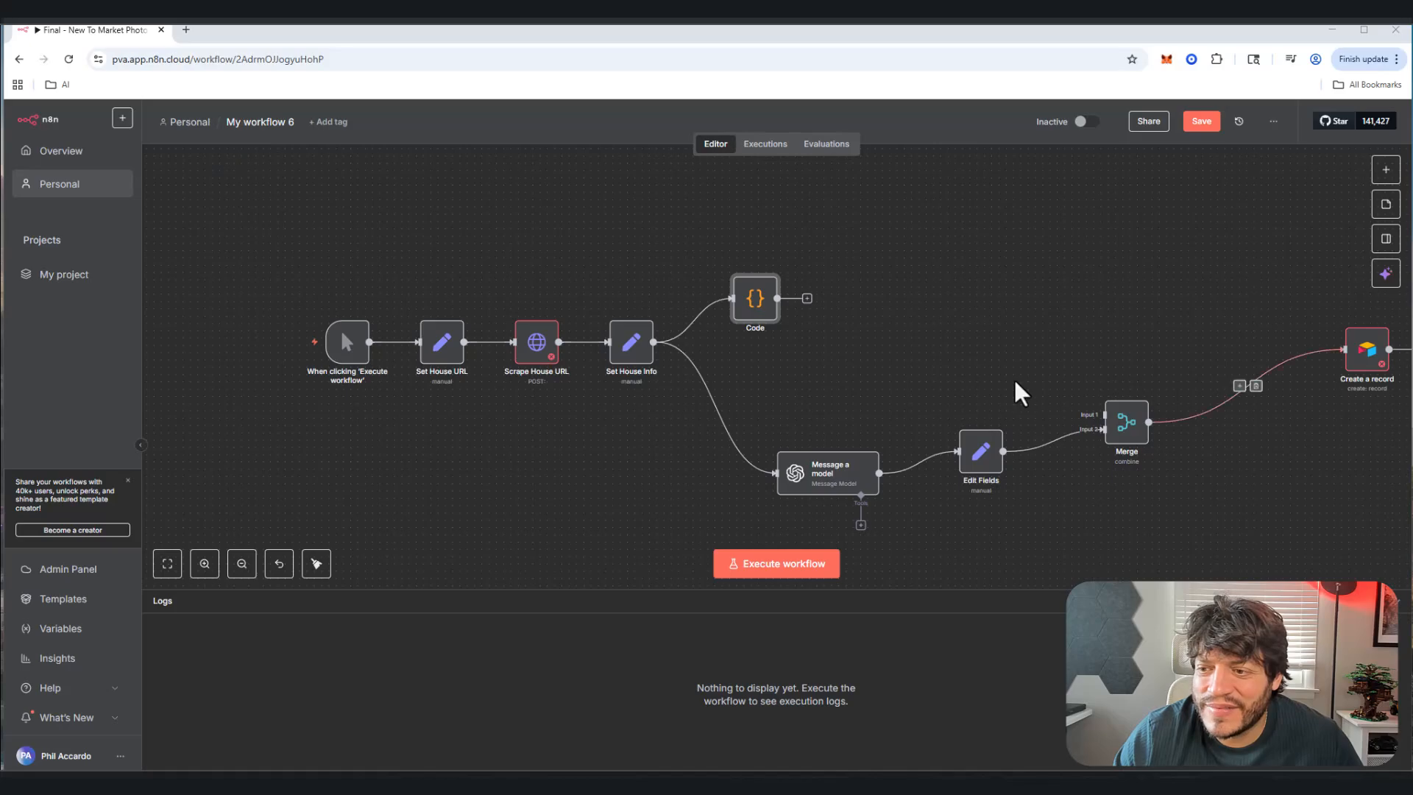
click(808, 298)
Step: Add Loop Over Items after the Code node, move Replace Me aside and delete its loop link
text(loop)
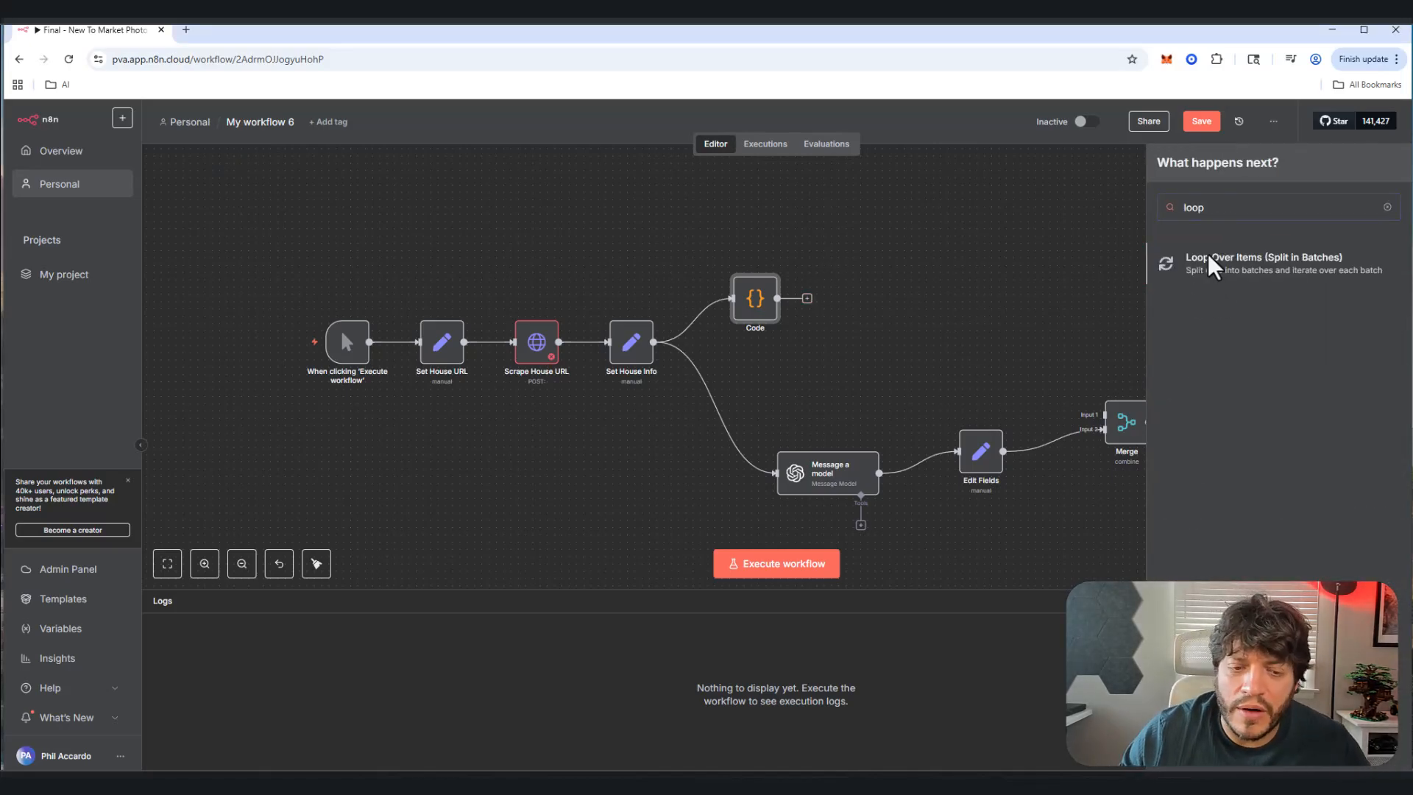
click(1211, 262)
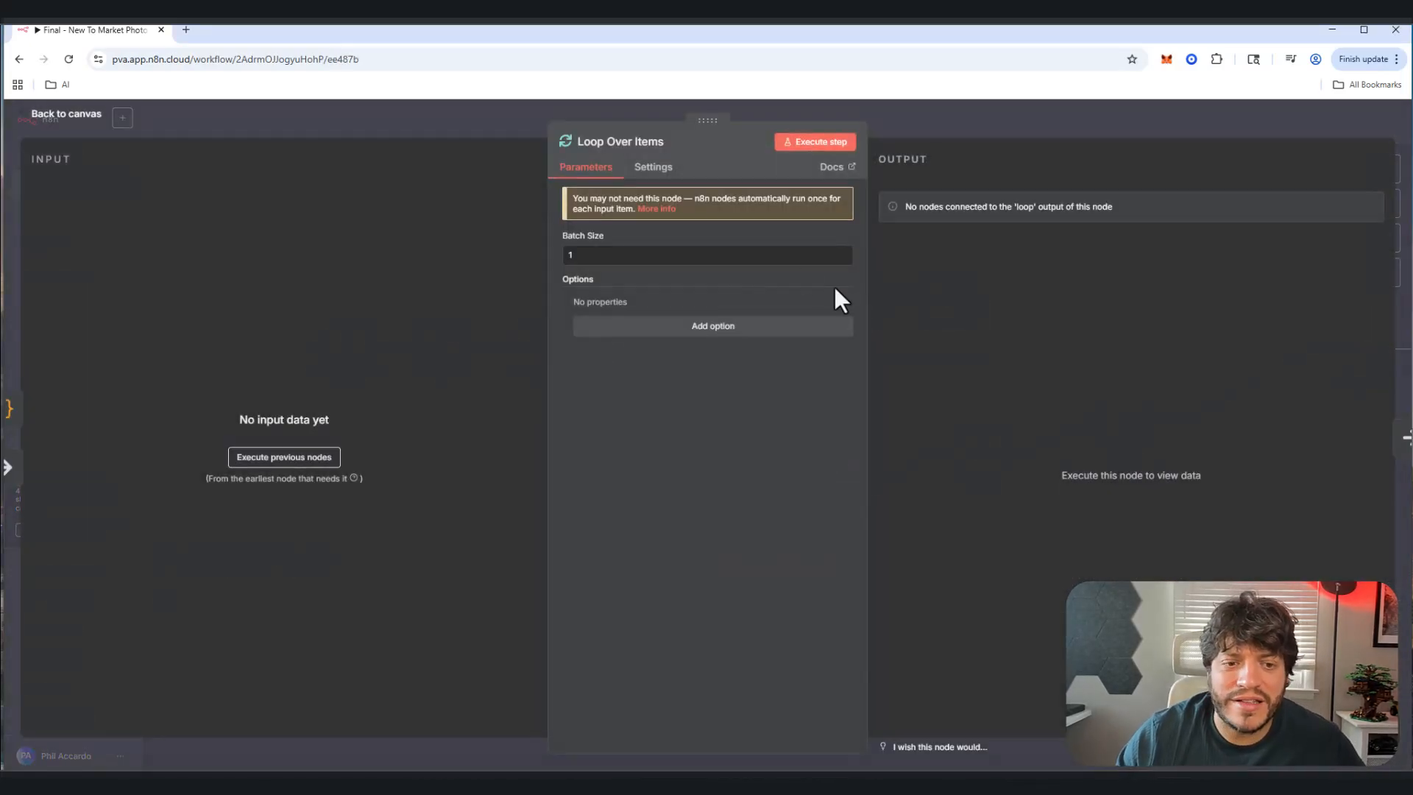
click(59, 109)
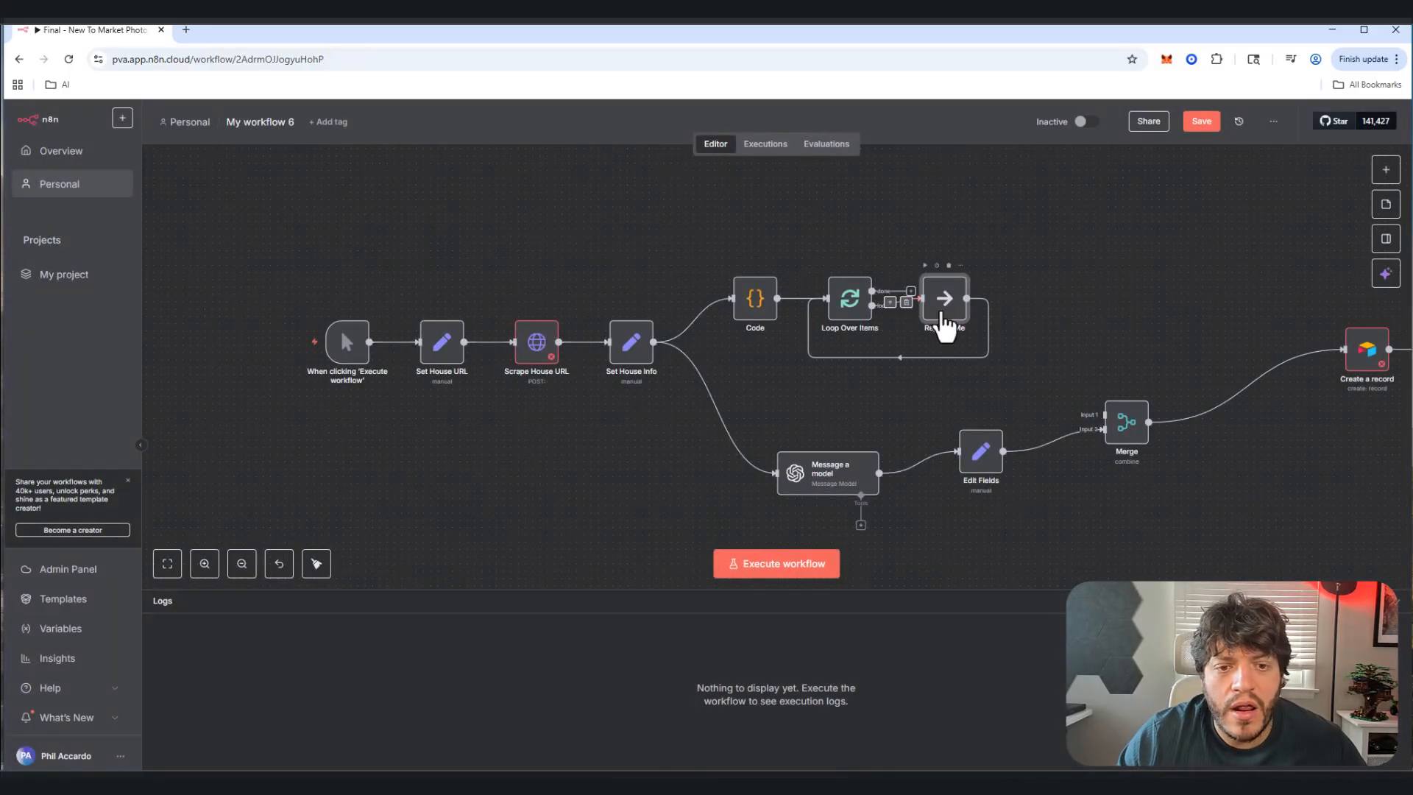
drag(938, 312, 1046, 333)
click(948, 331)
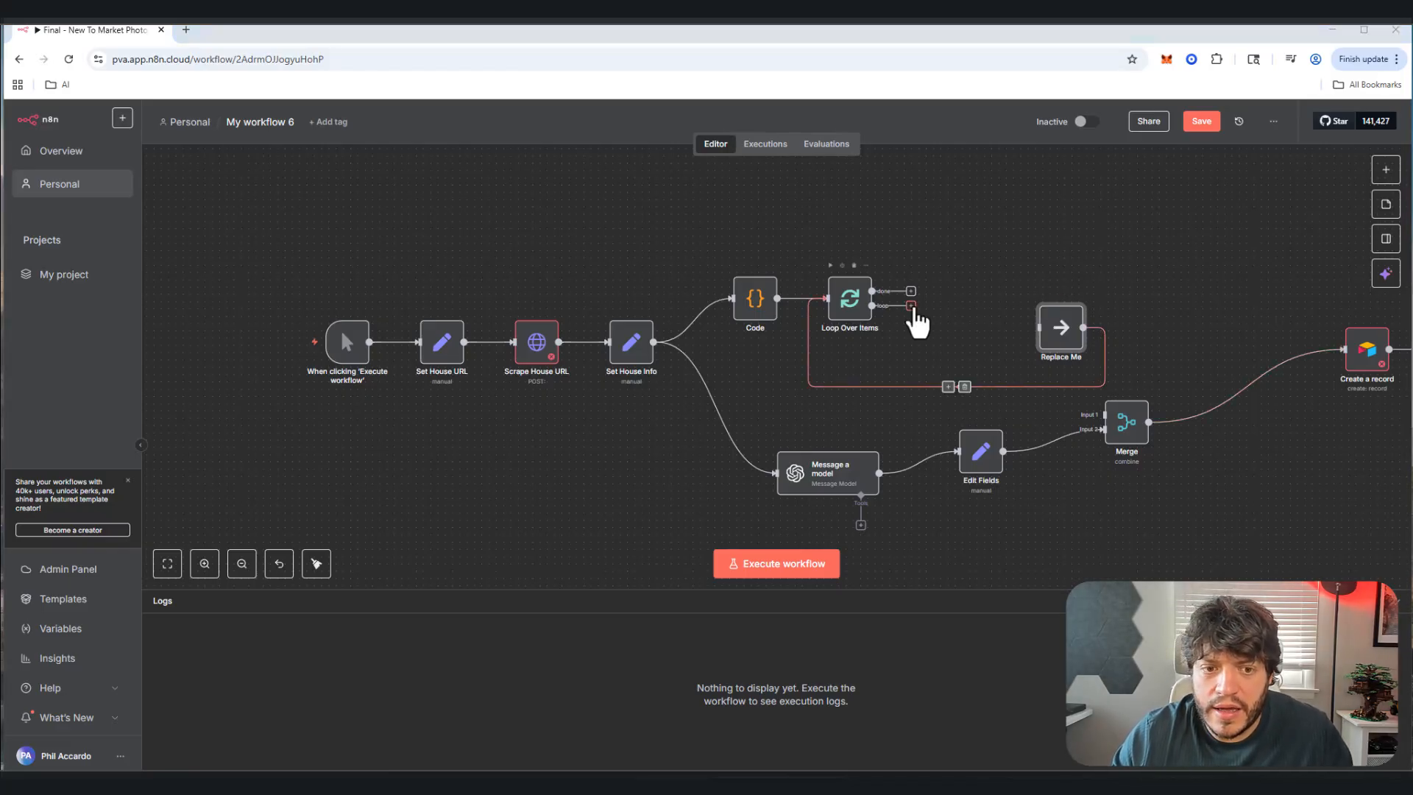
Step: Add an HTTP Request on the loop branch named Download Image with URL {{ $json.url }}
click(911, 305)
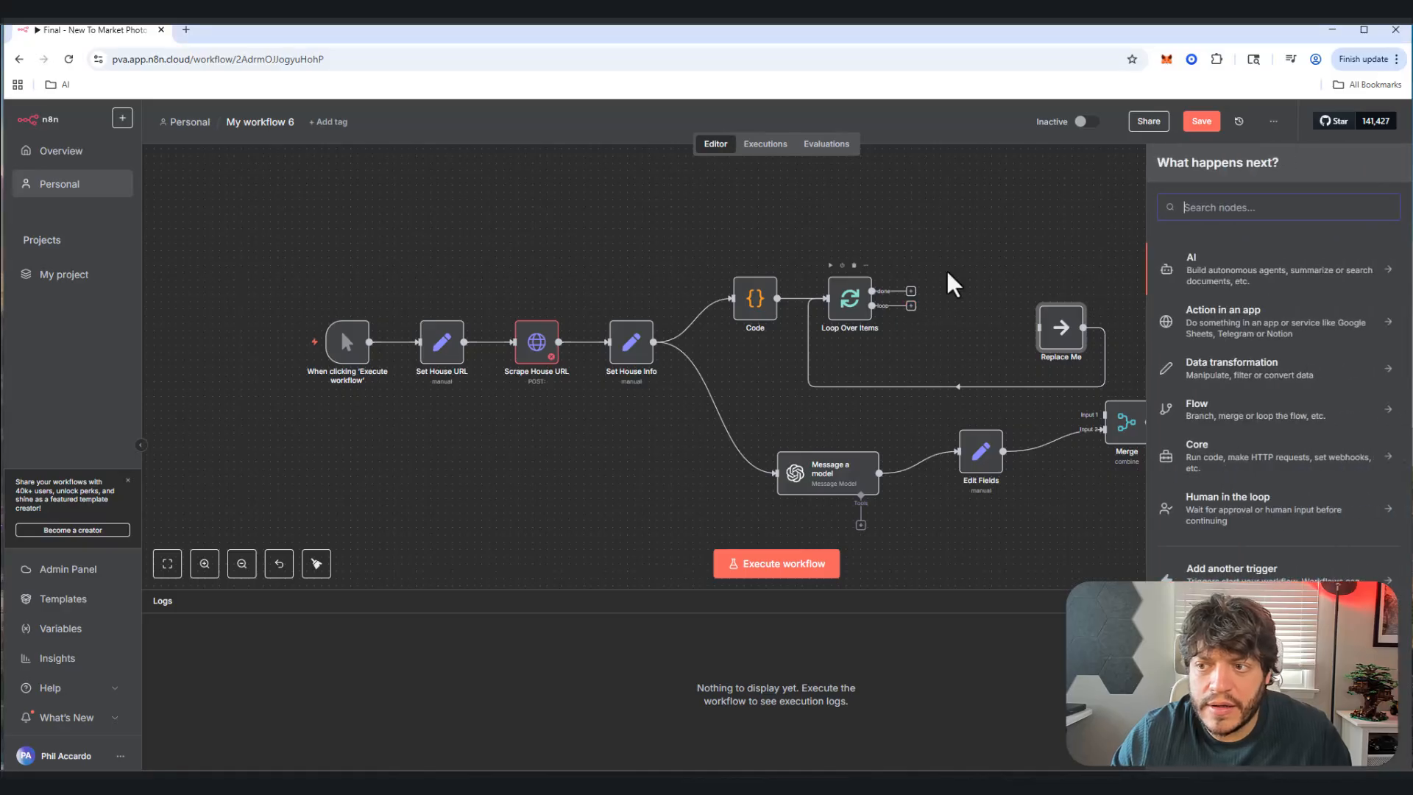
text(web)
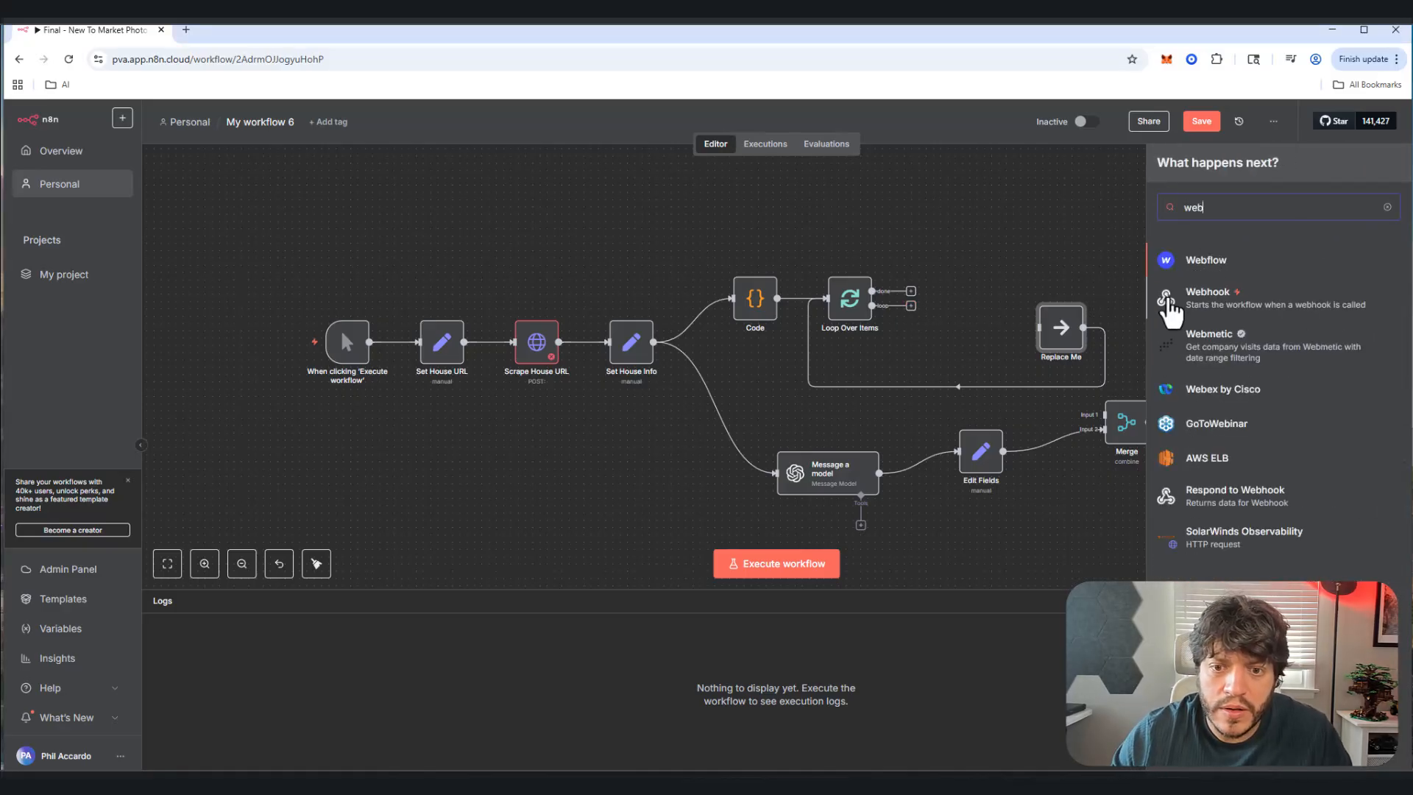
key(ctrl+a)
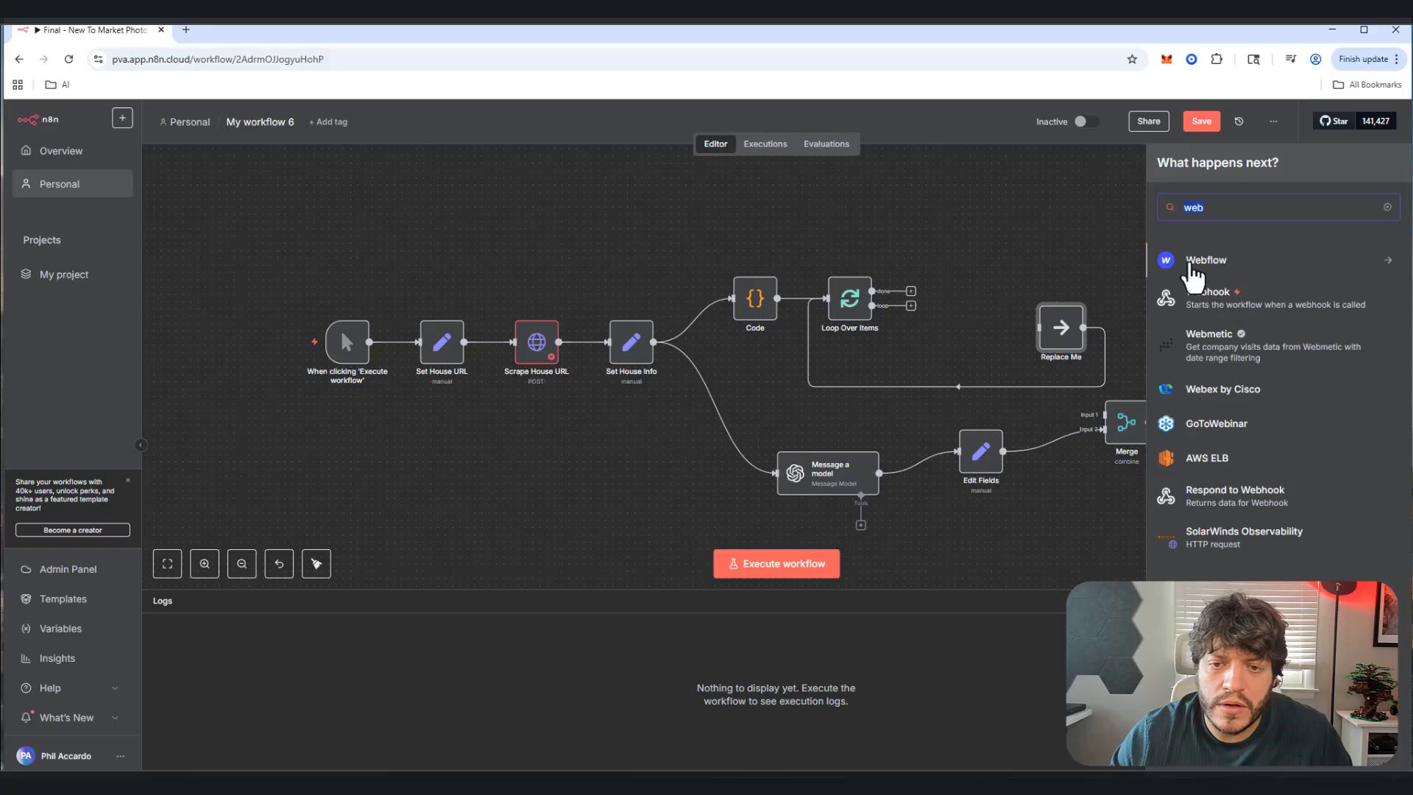
text(http)
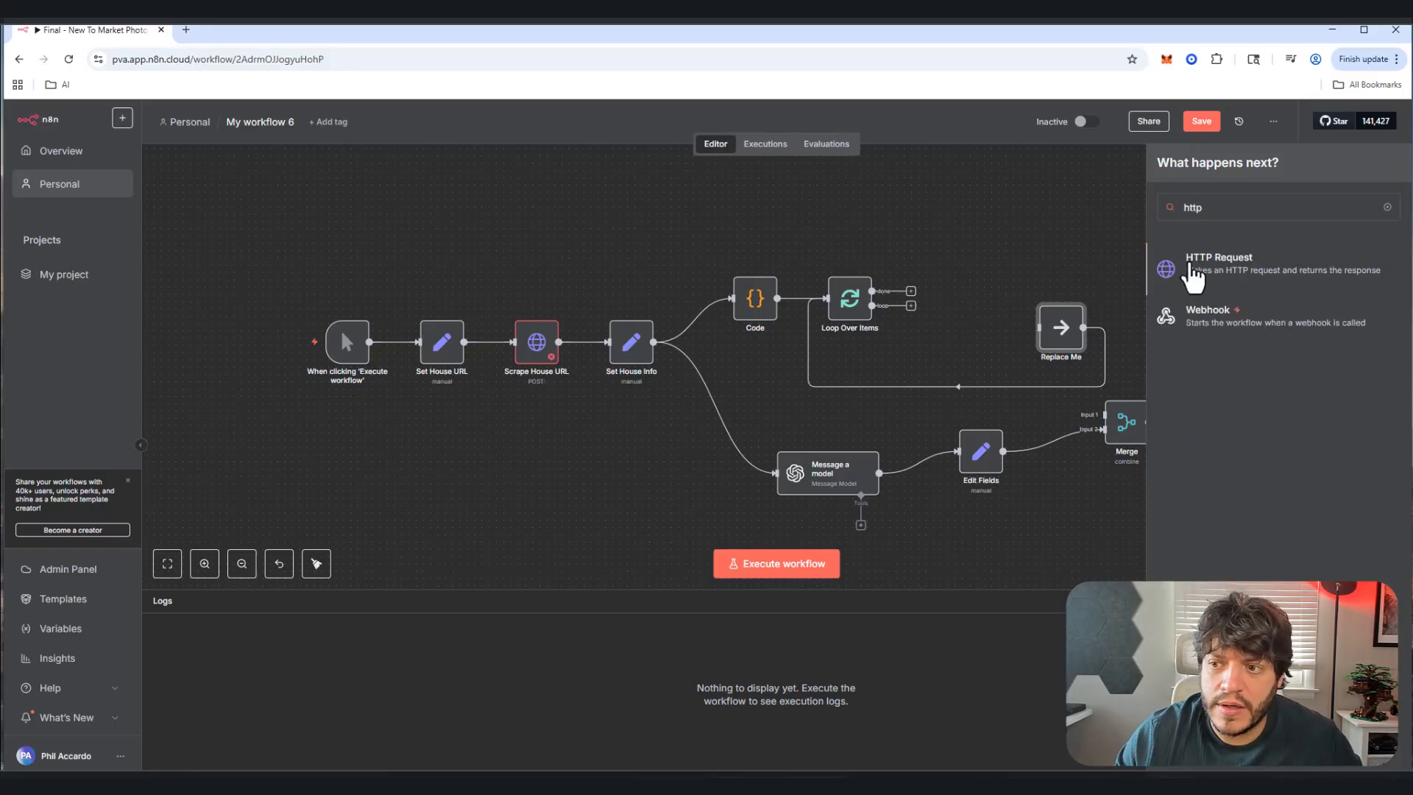
click(1193, 269)
click(630, 141)
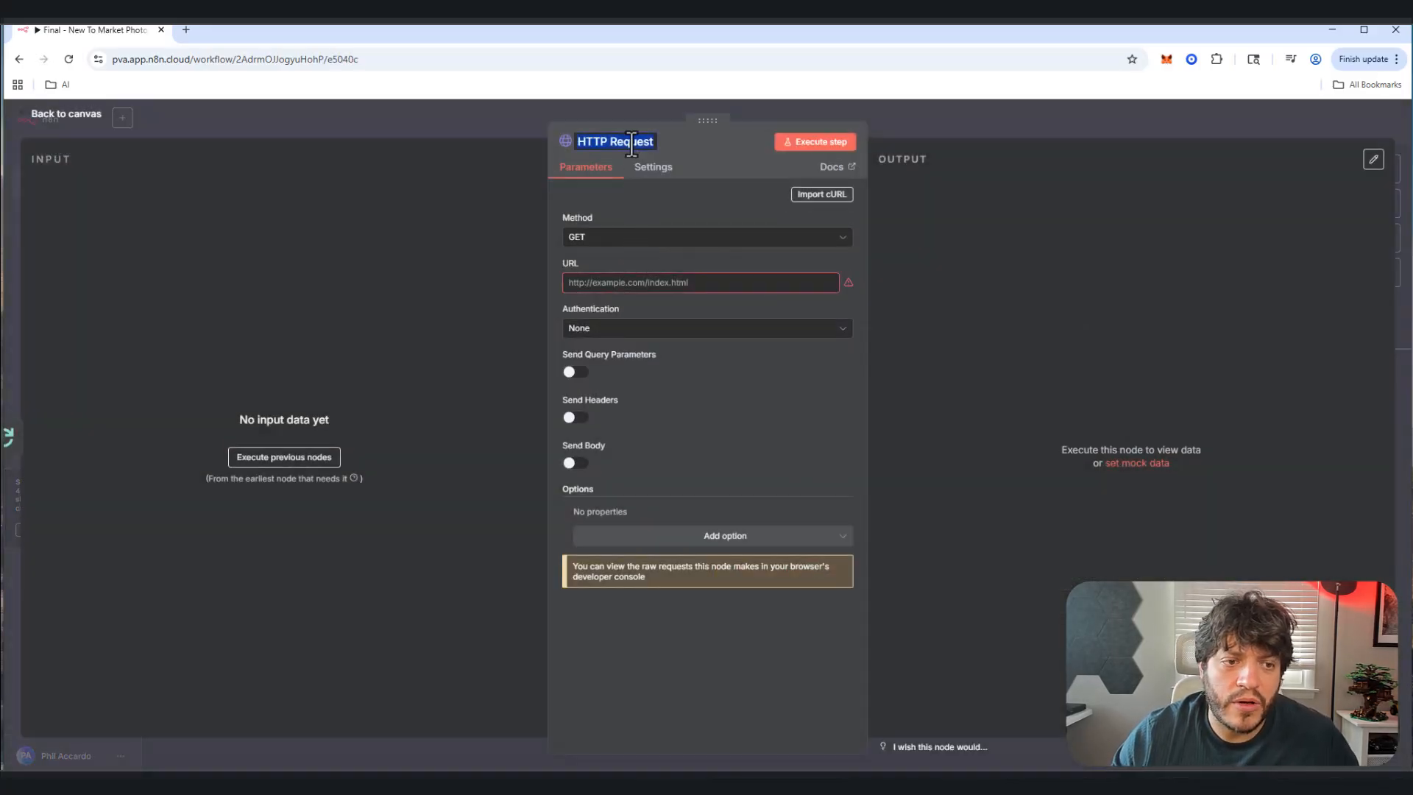
text(Download Image)
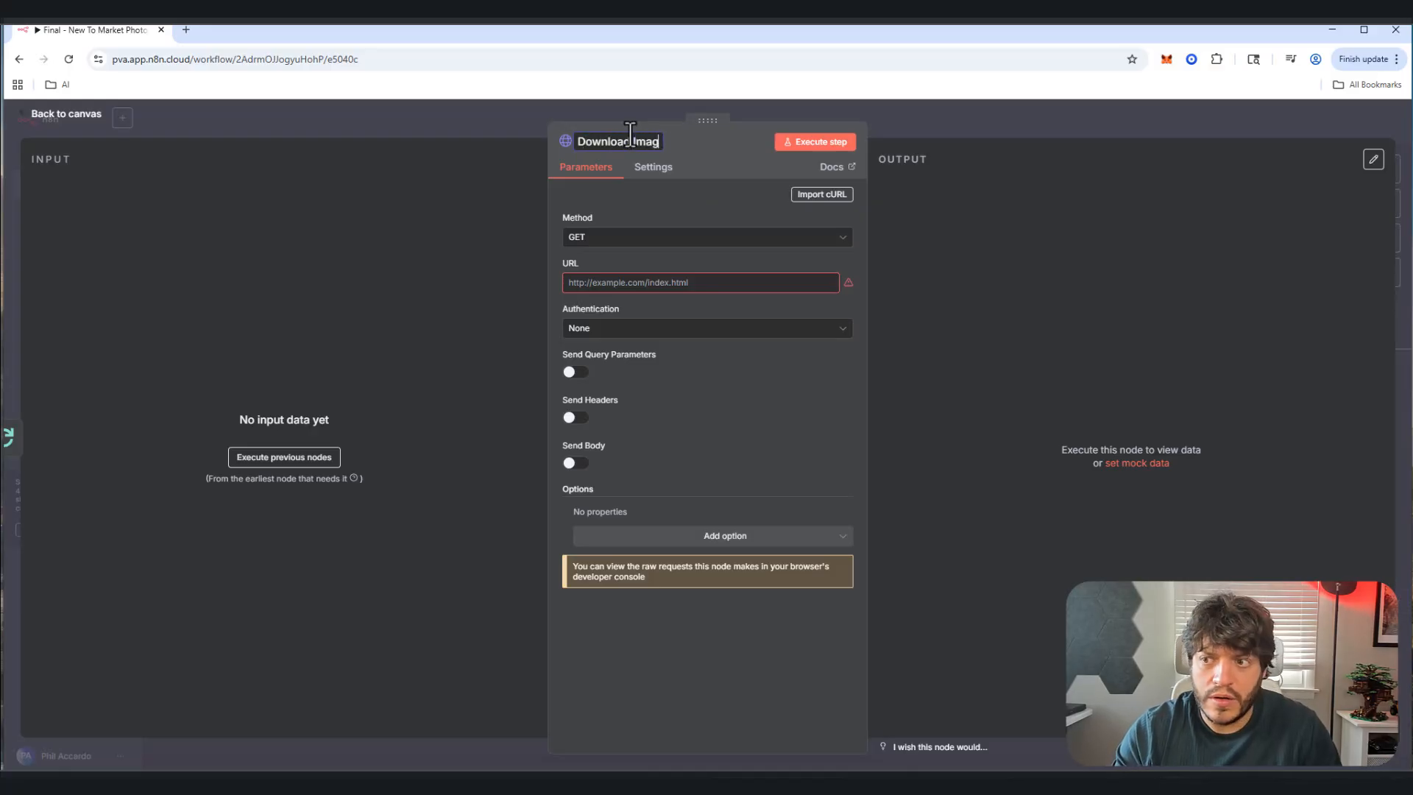
click(609, 282)
text({{ $json.url }})
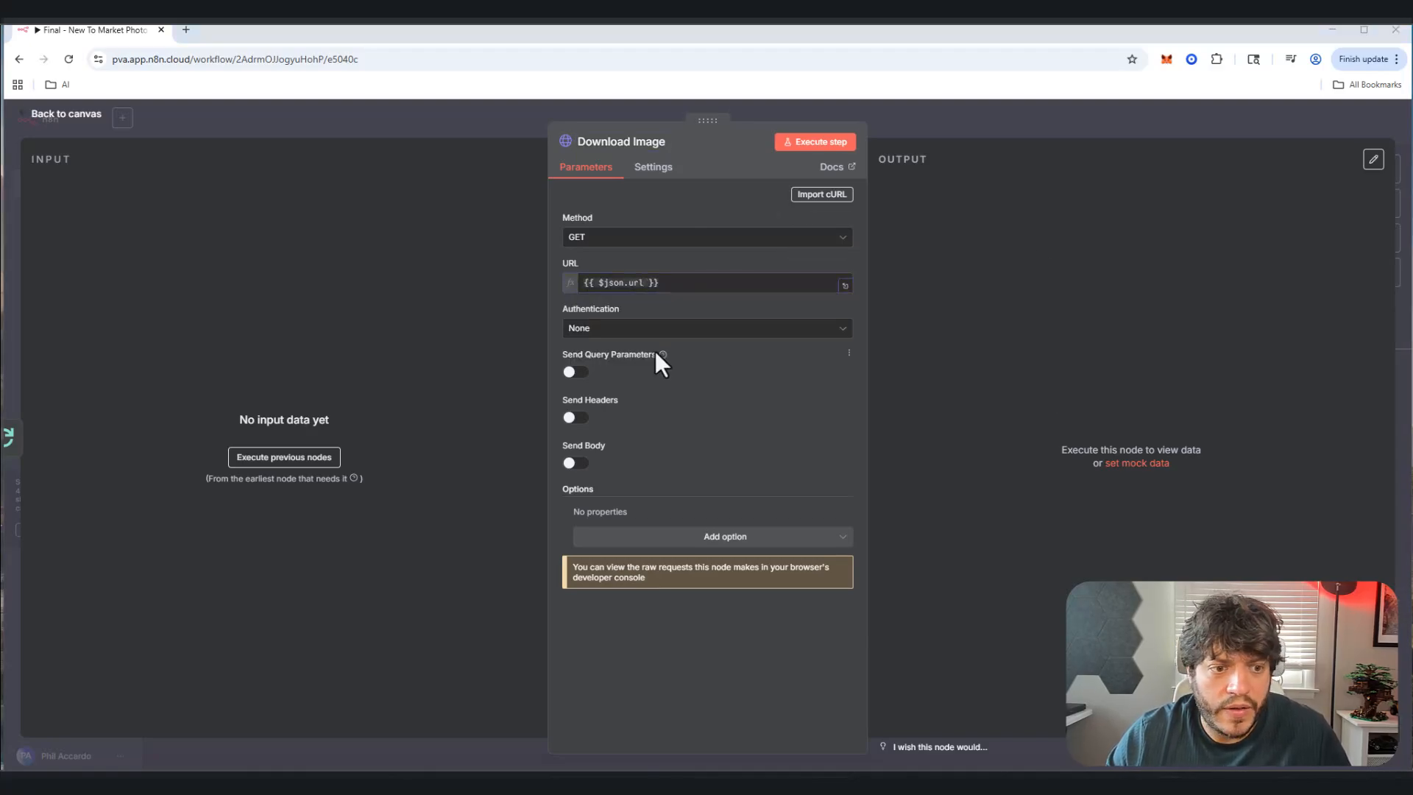
click(46, 114)
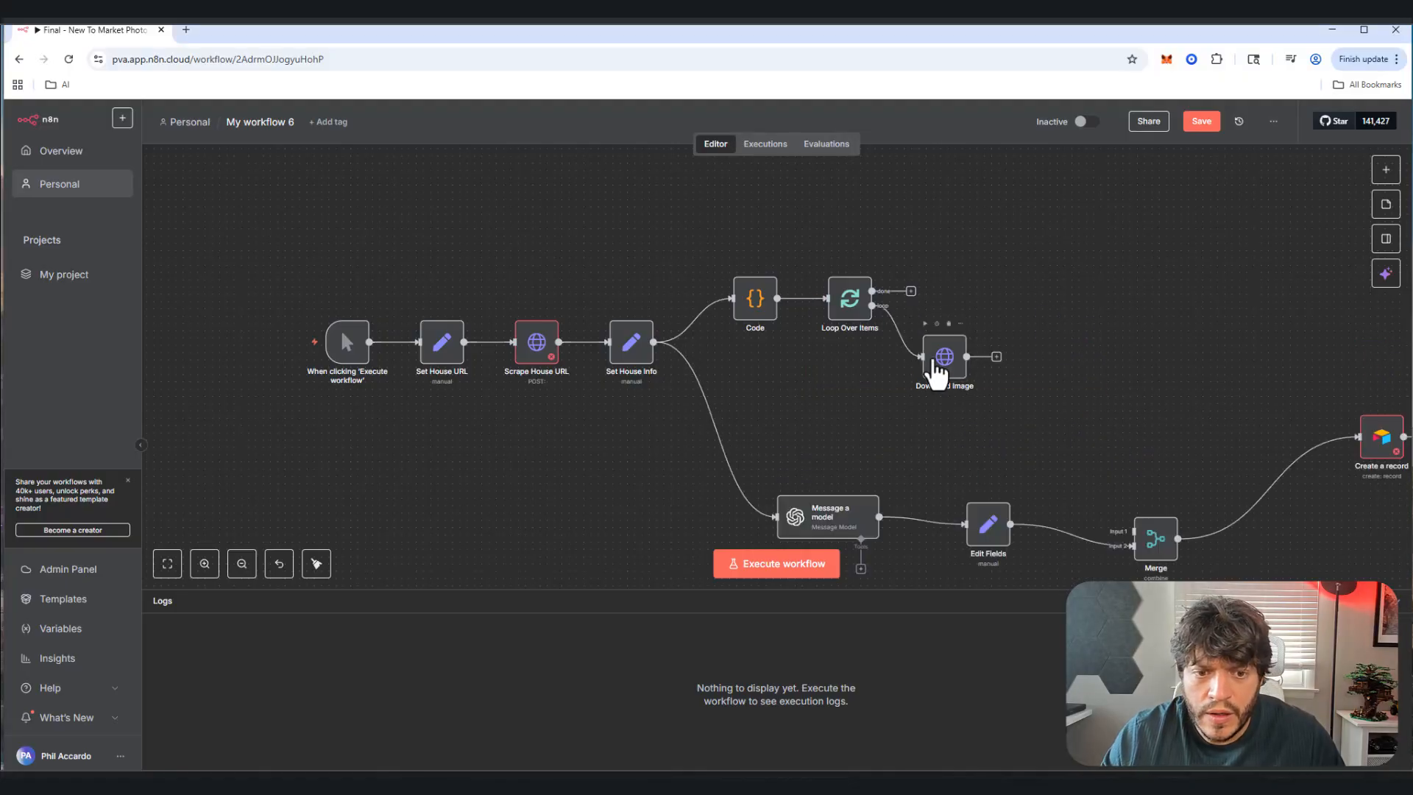
Step: Recheck the Download Image node's settings and save the workflow
double_click(945, 359)
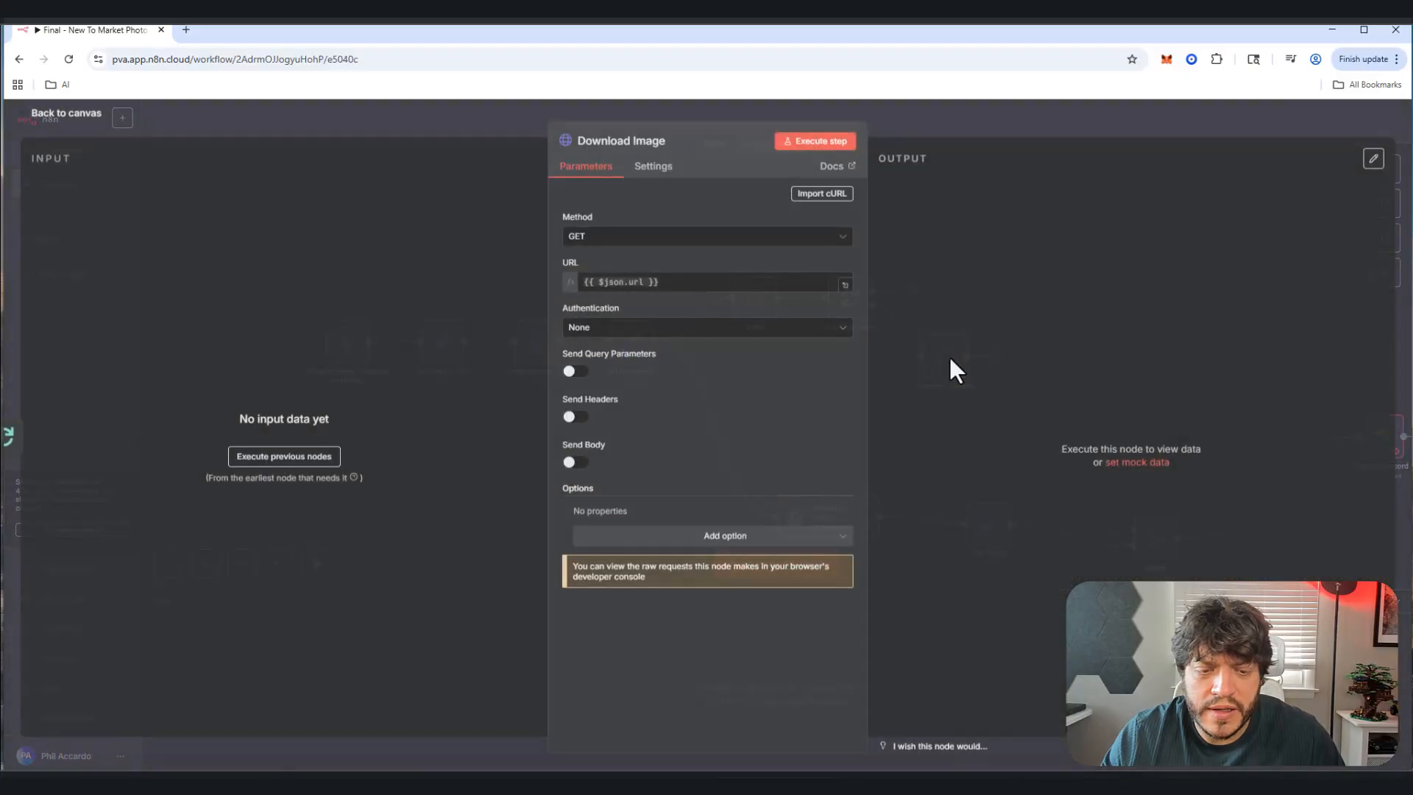
click(66, 115)
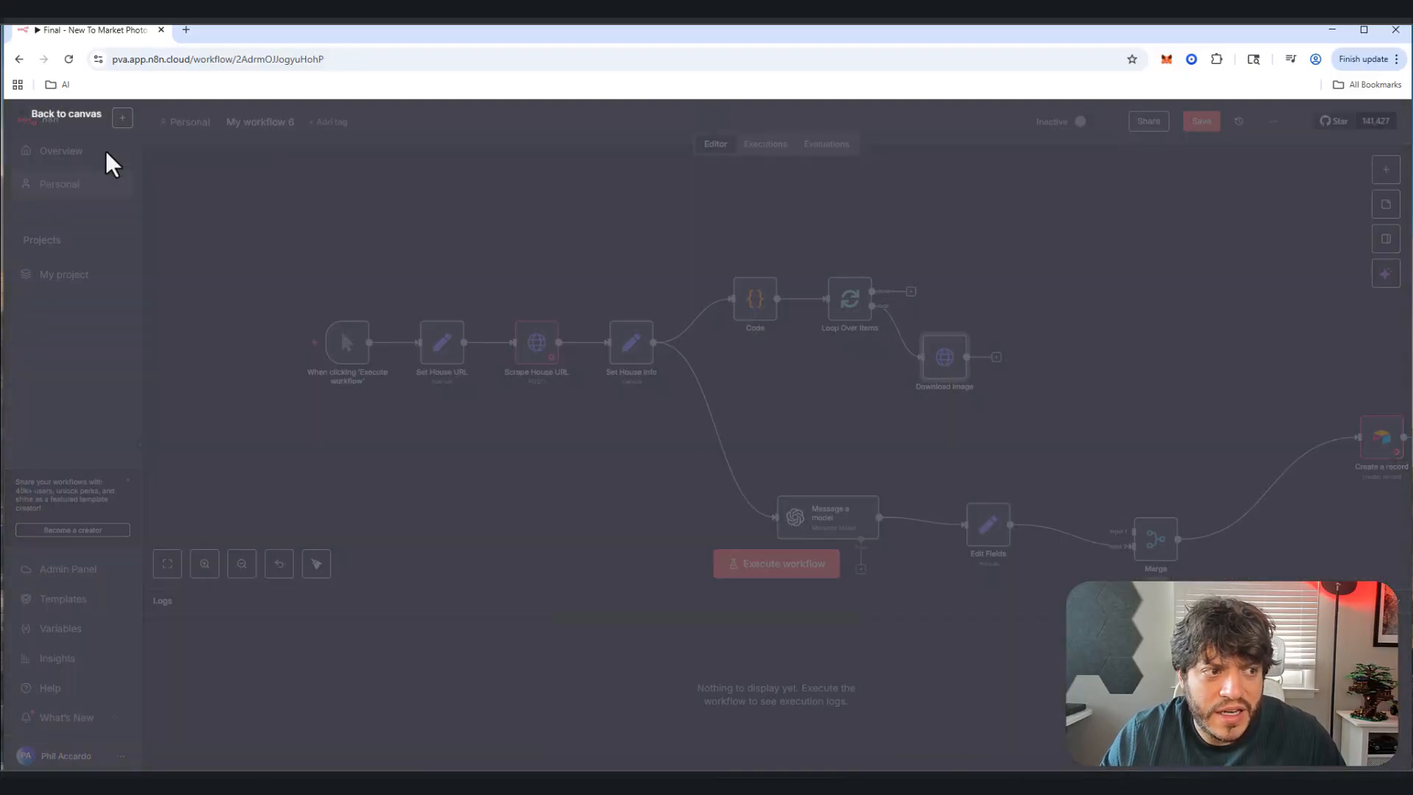
click(997, 356)
key(ctrl+s)
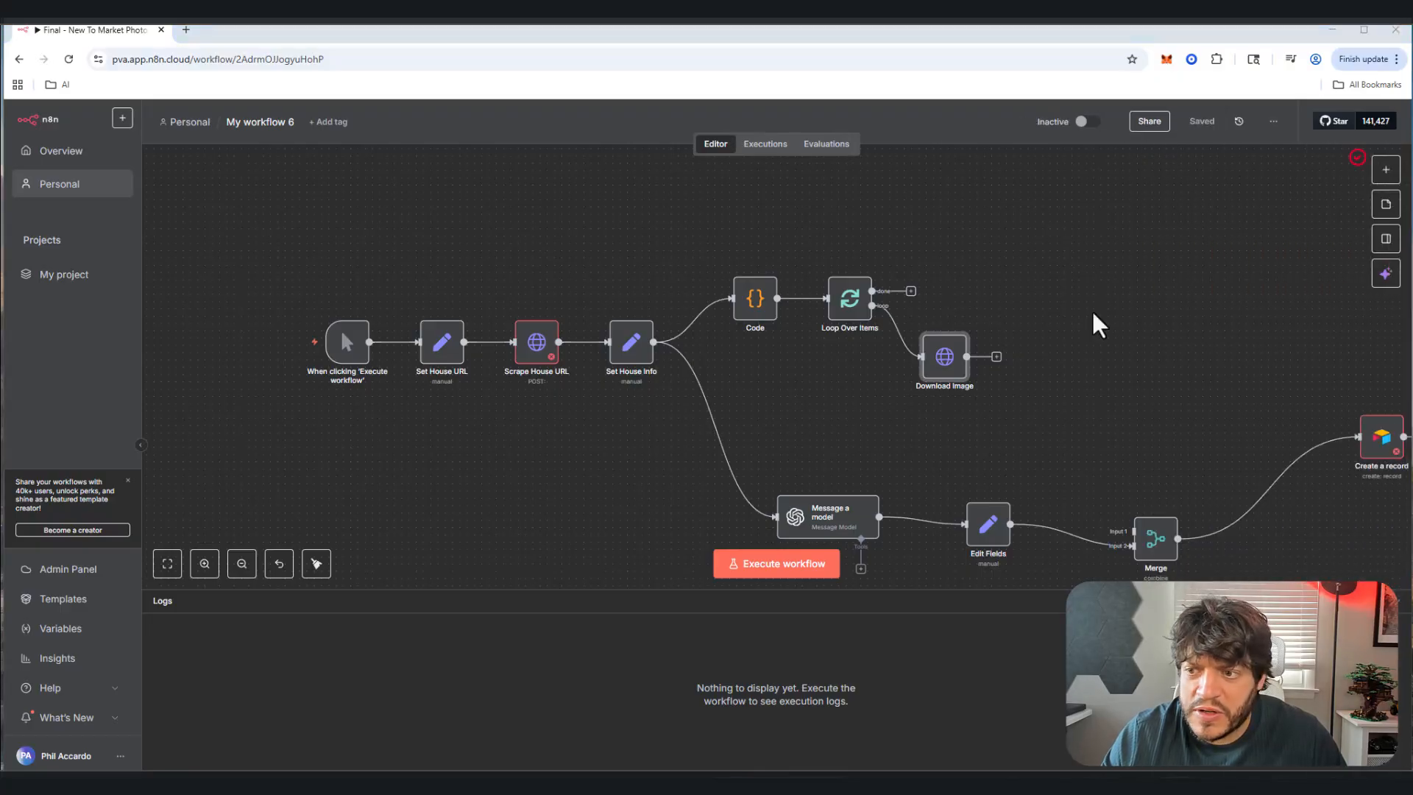
Step: Add an HTTP Request node after Download Image and name it Upload to Gemini
click(997, 357)
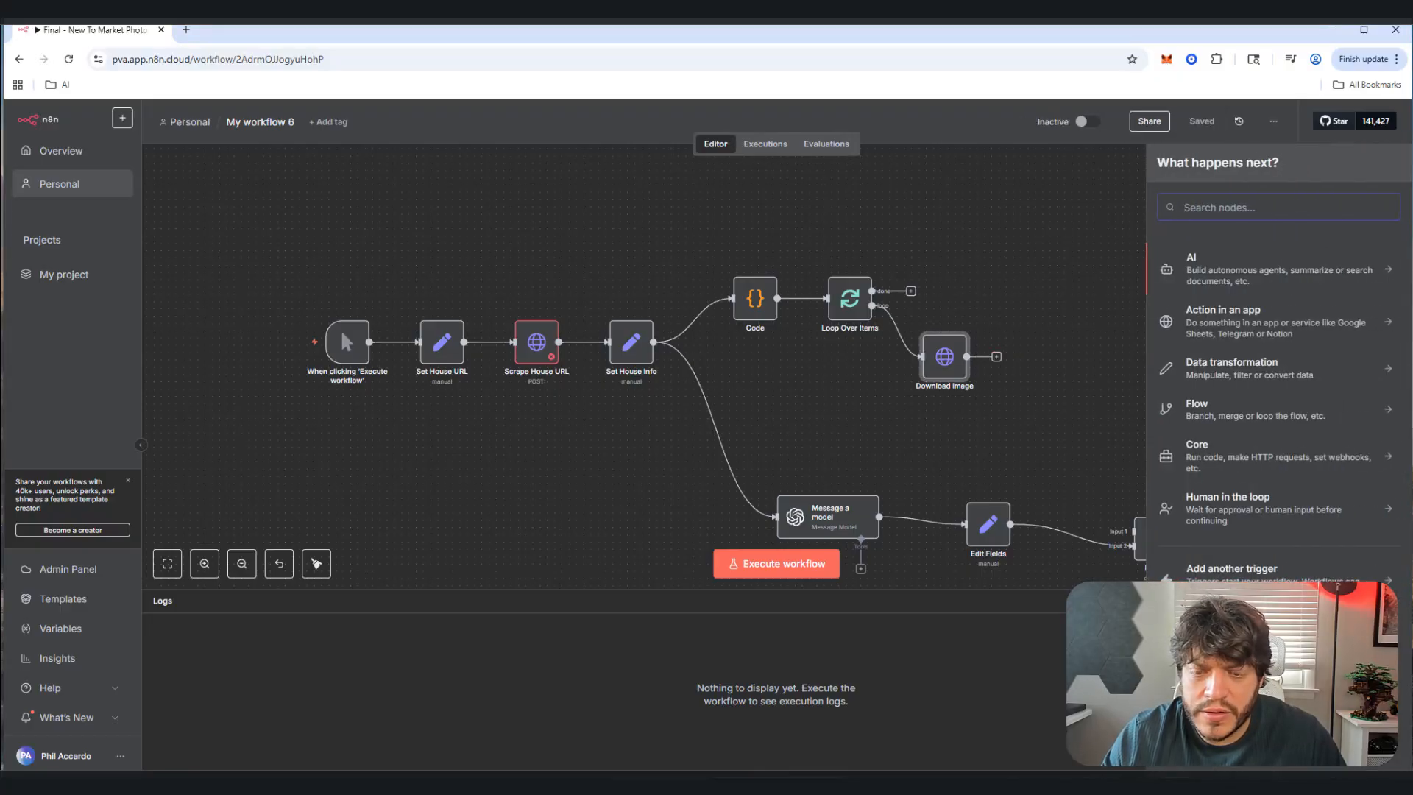
text(ht)
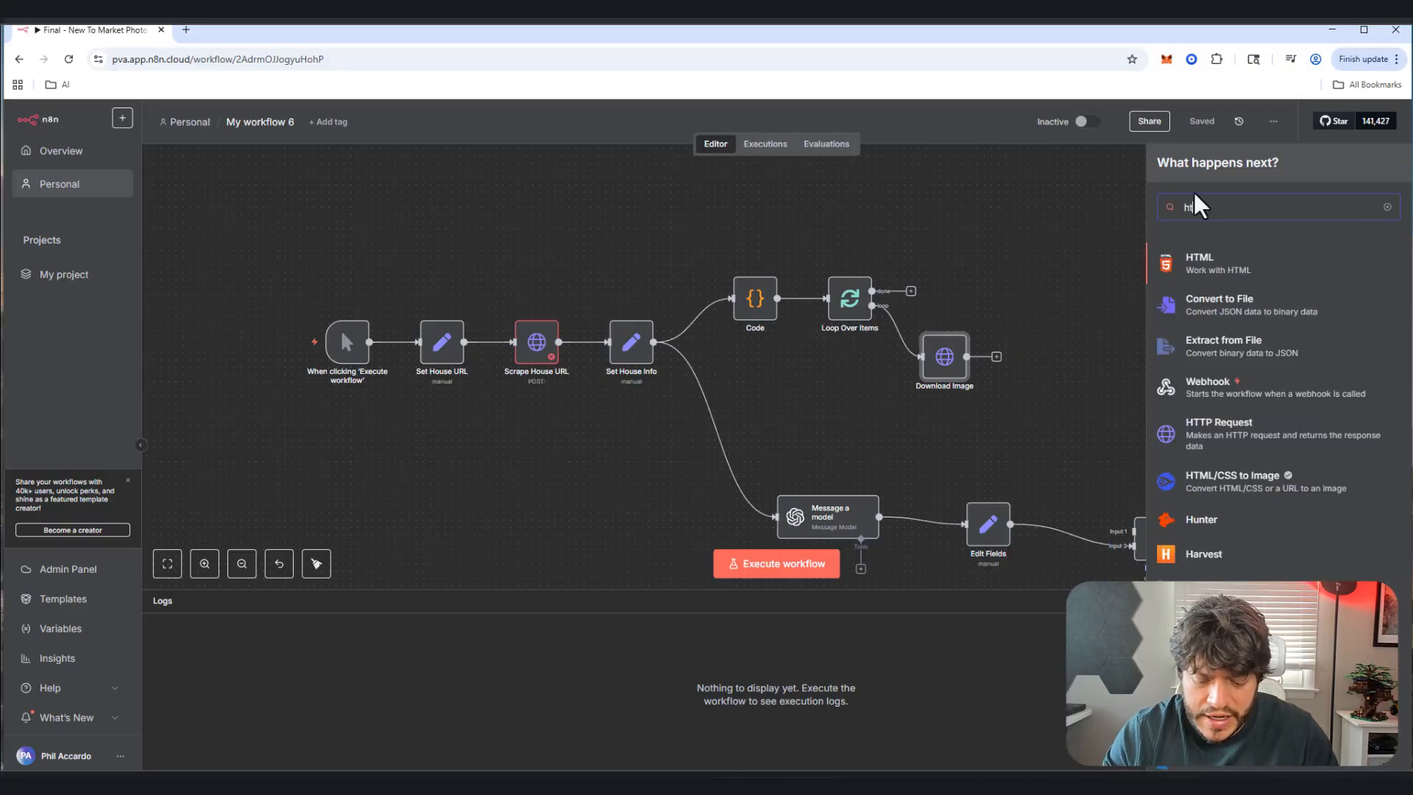
text(tp)
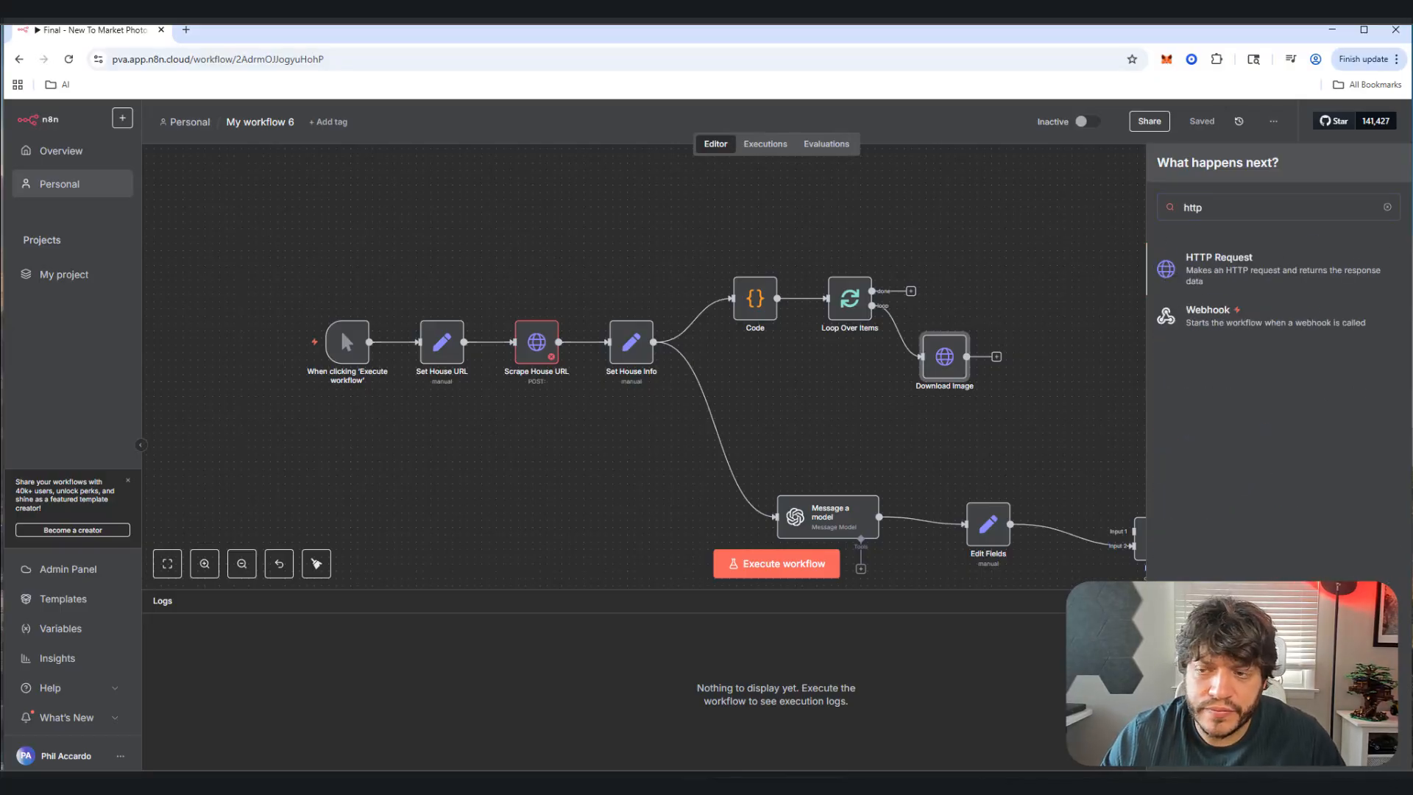
click(1178, 274)
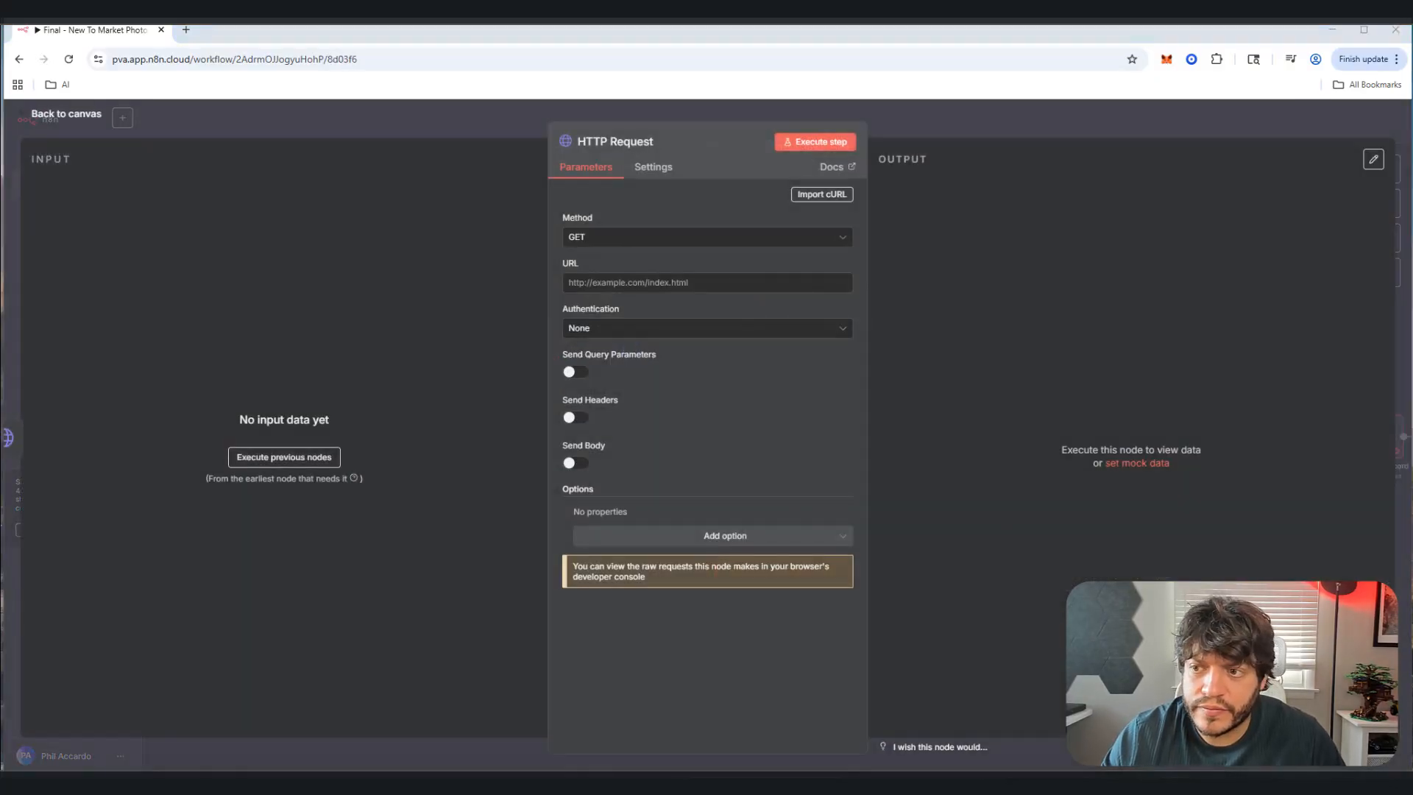
click(611, 142)
text(Upload to Gemini2)
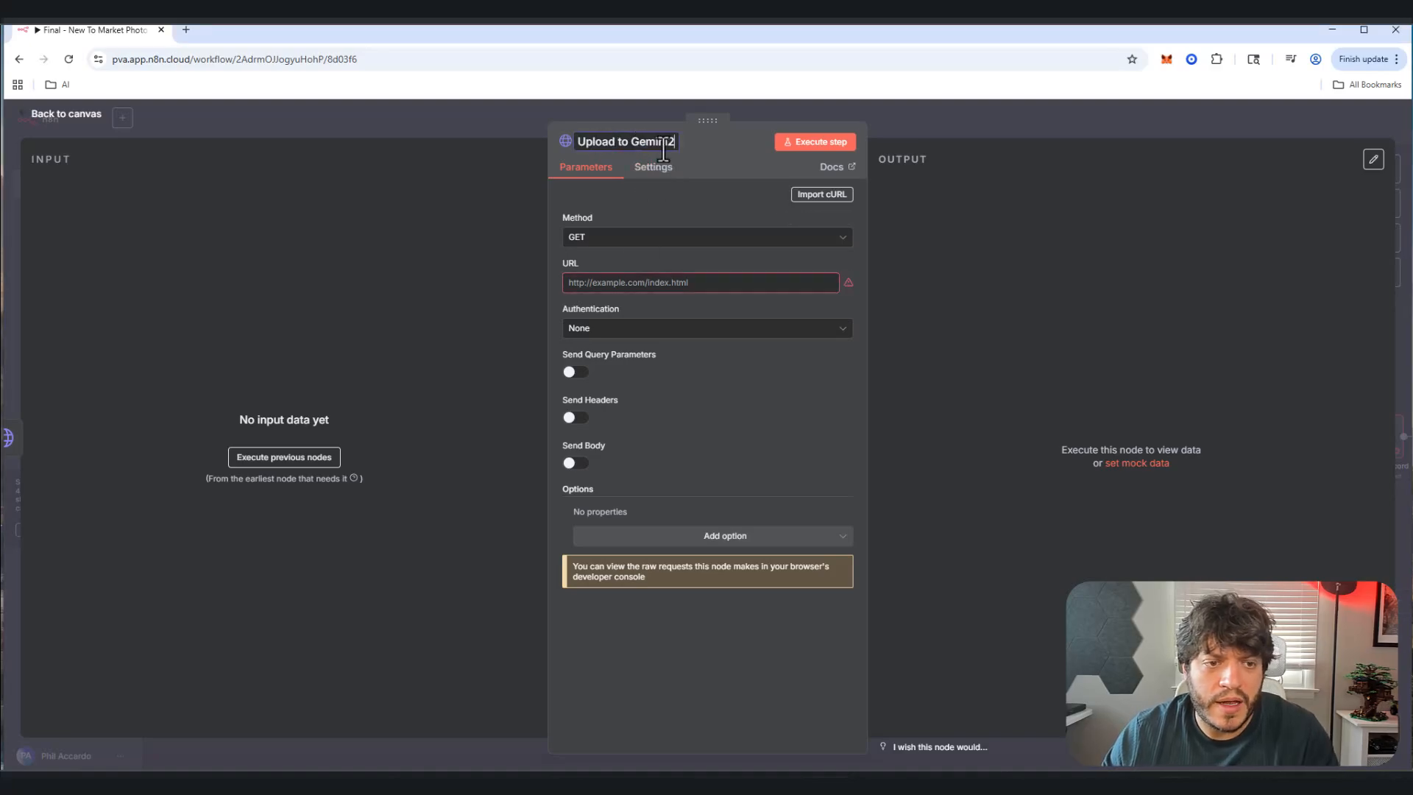
key(BackSpace)
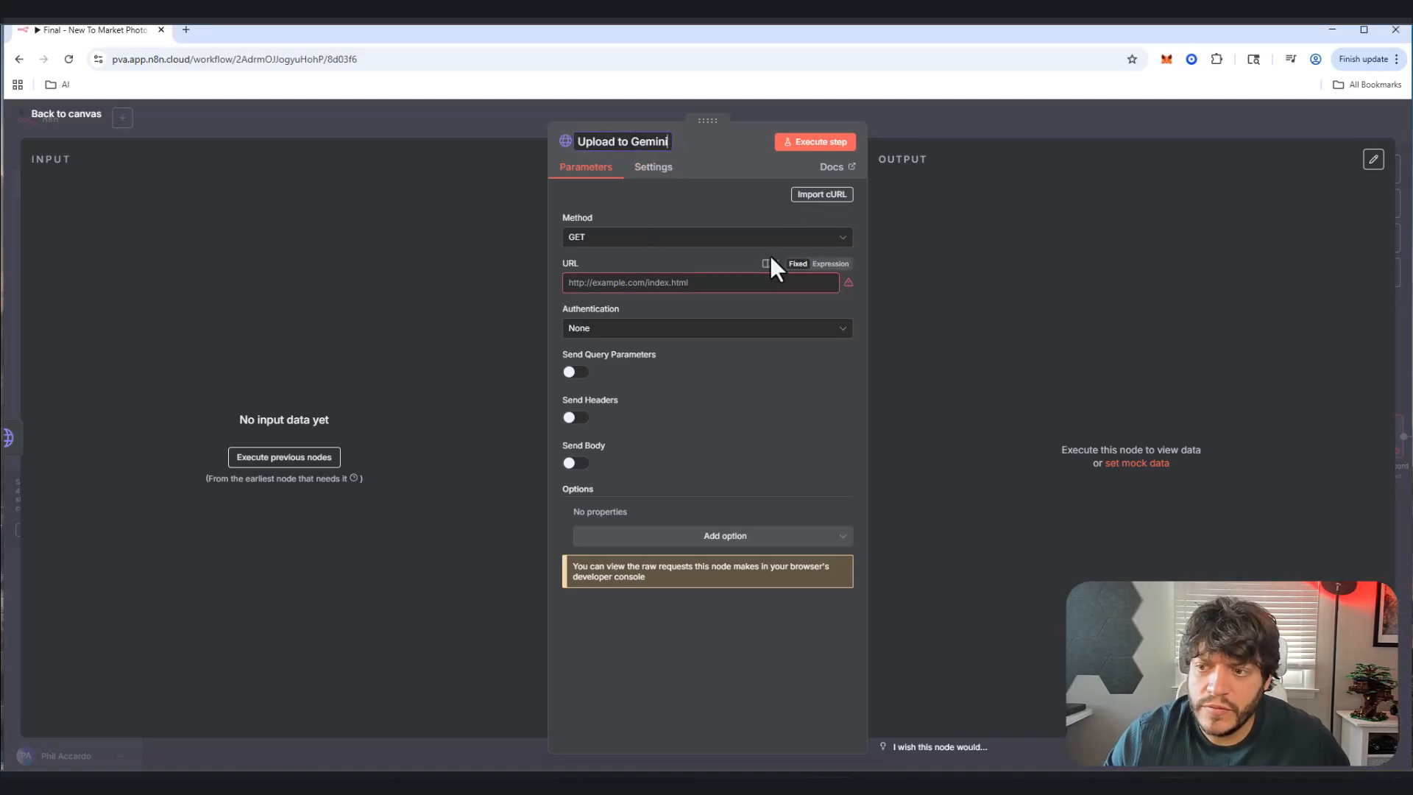
Step: Make it a POST request authenticated with the Google Gemini(PaLM) Api predefined credential
click(640, 239)
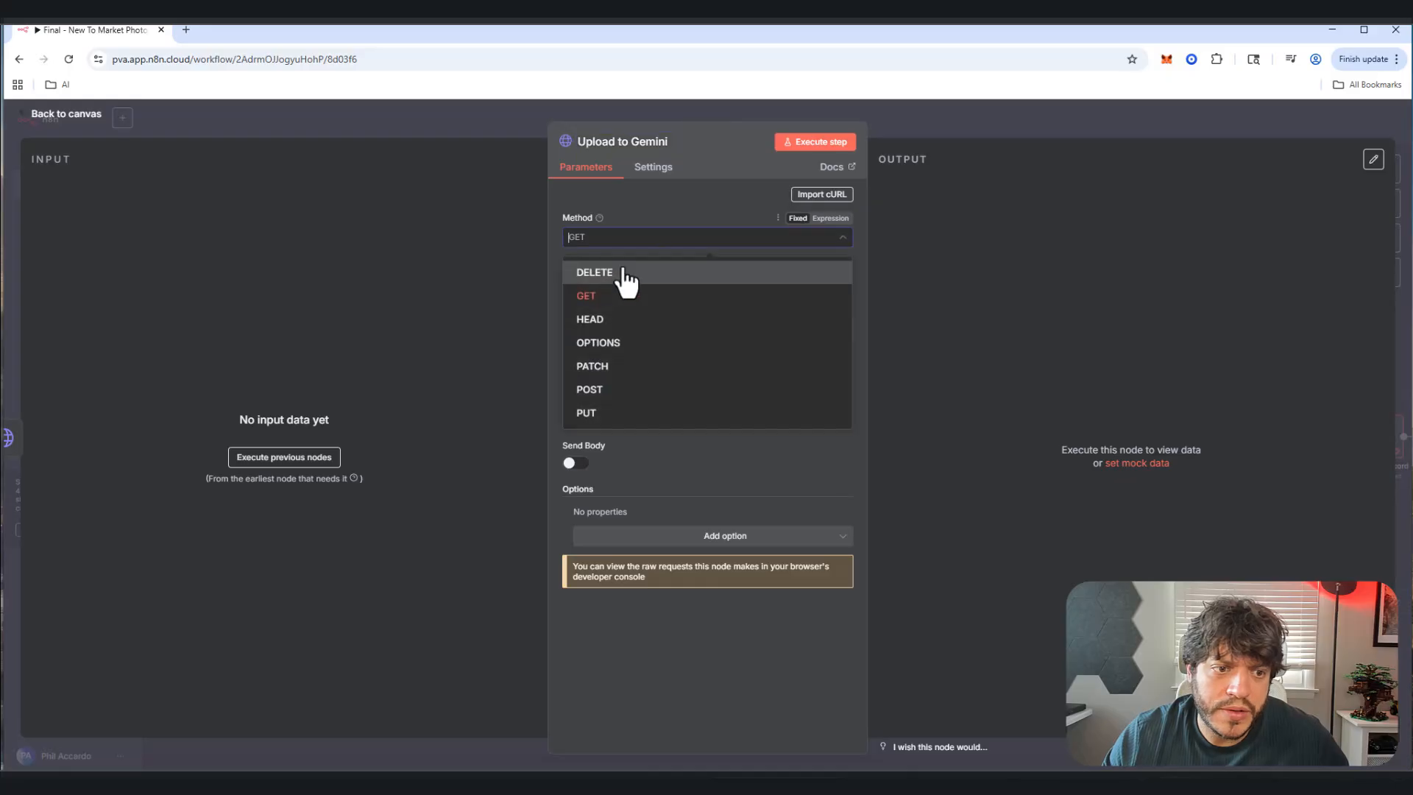
click(615, 389)
click(612, 332)
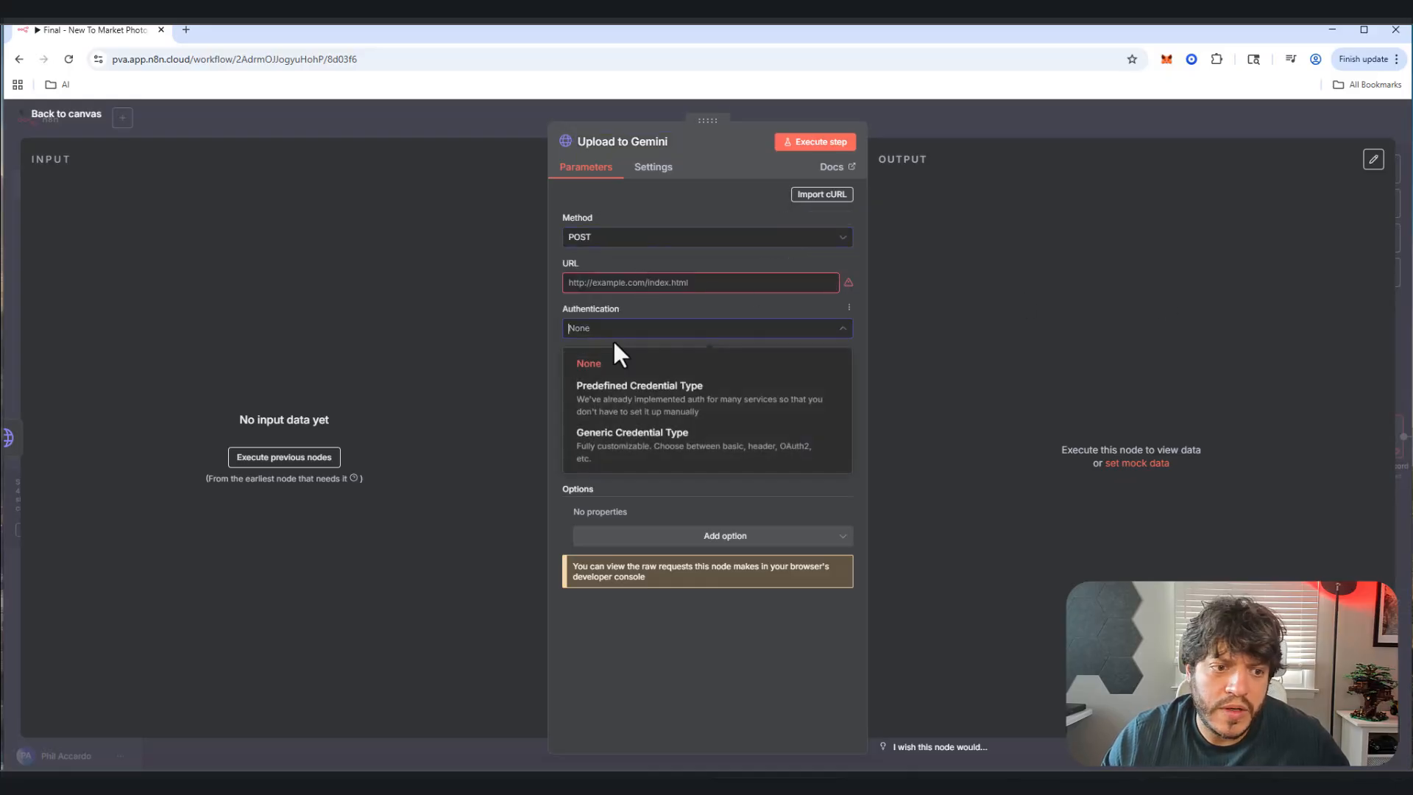
click(638, 390)
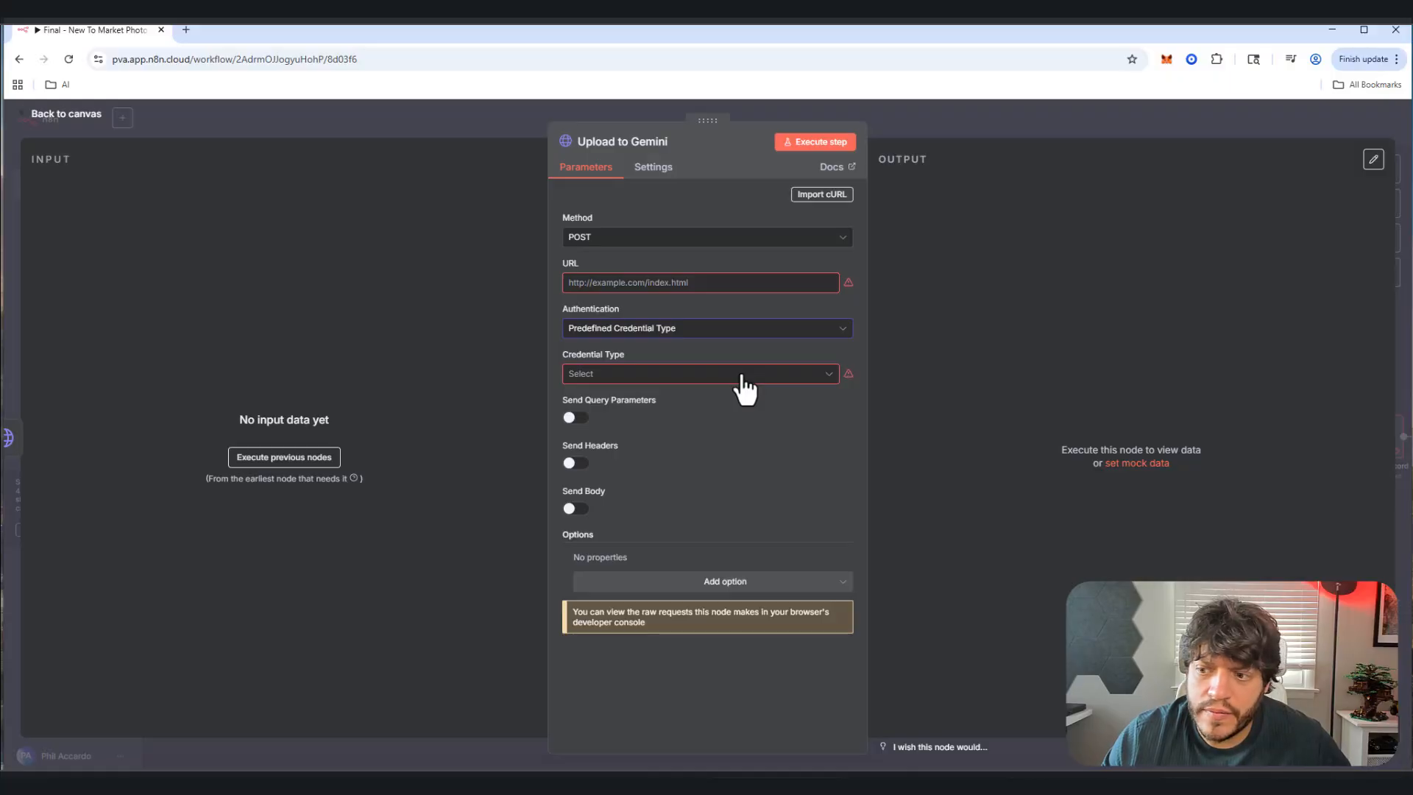
click(740, 376)
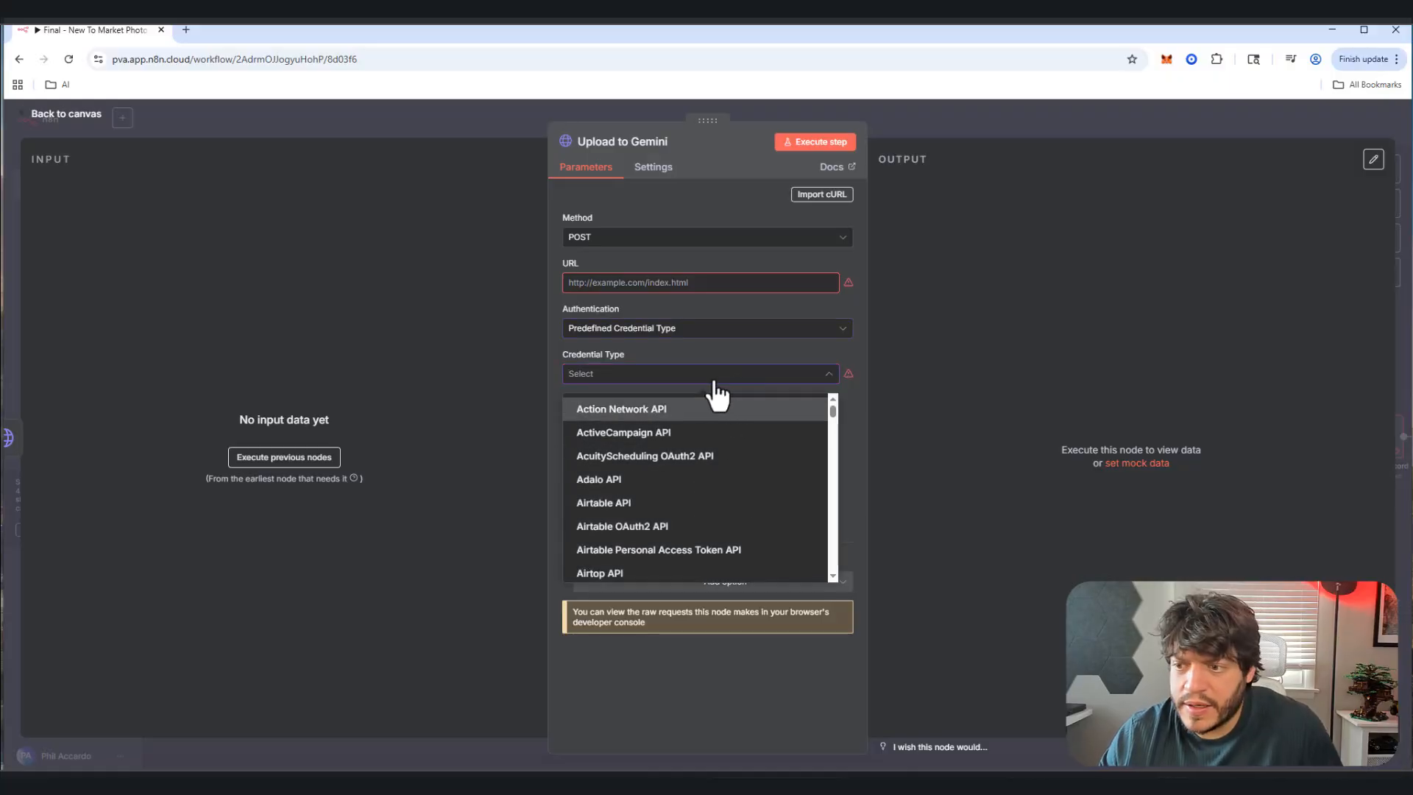
text(google)
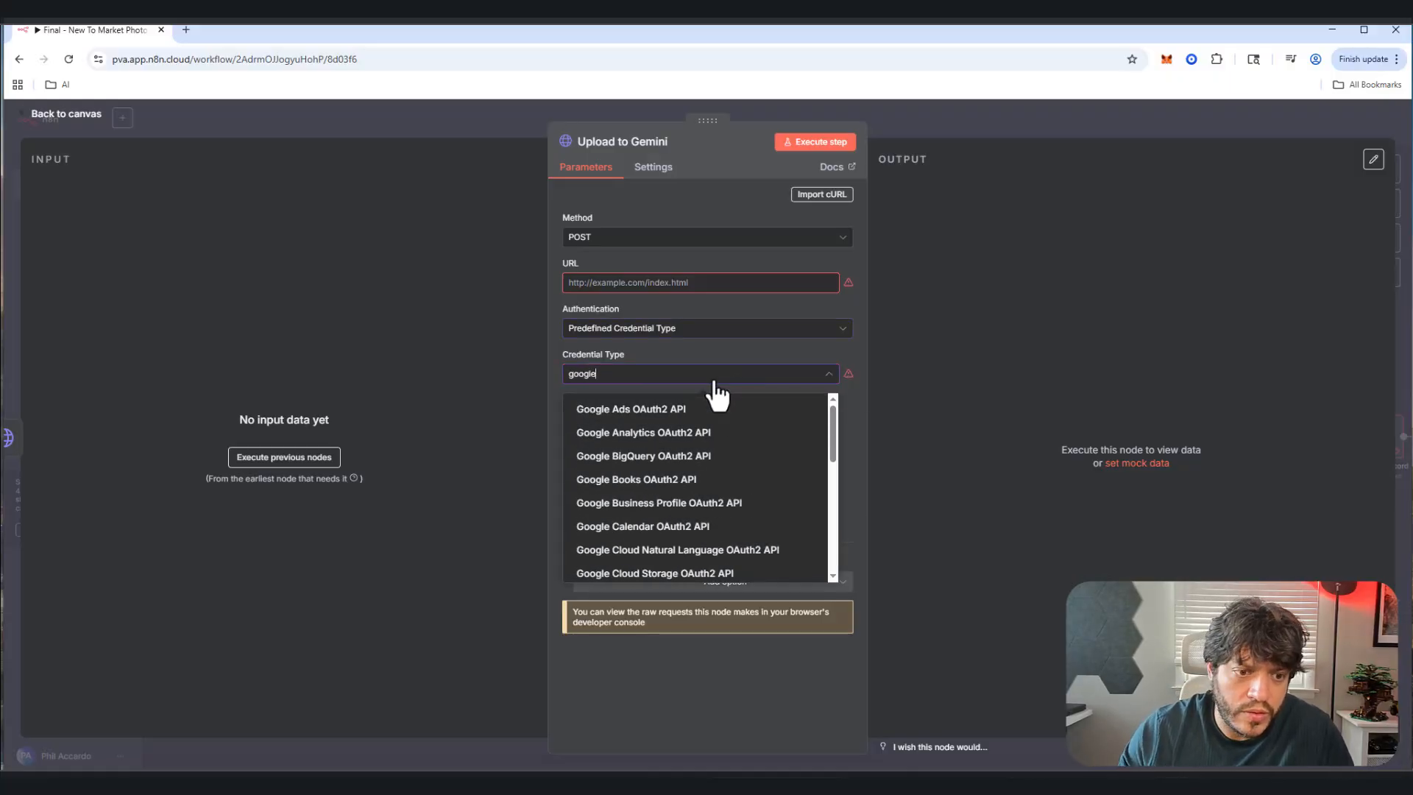
text( ge)
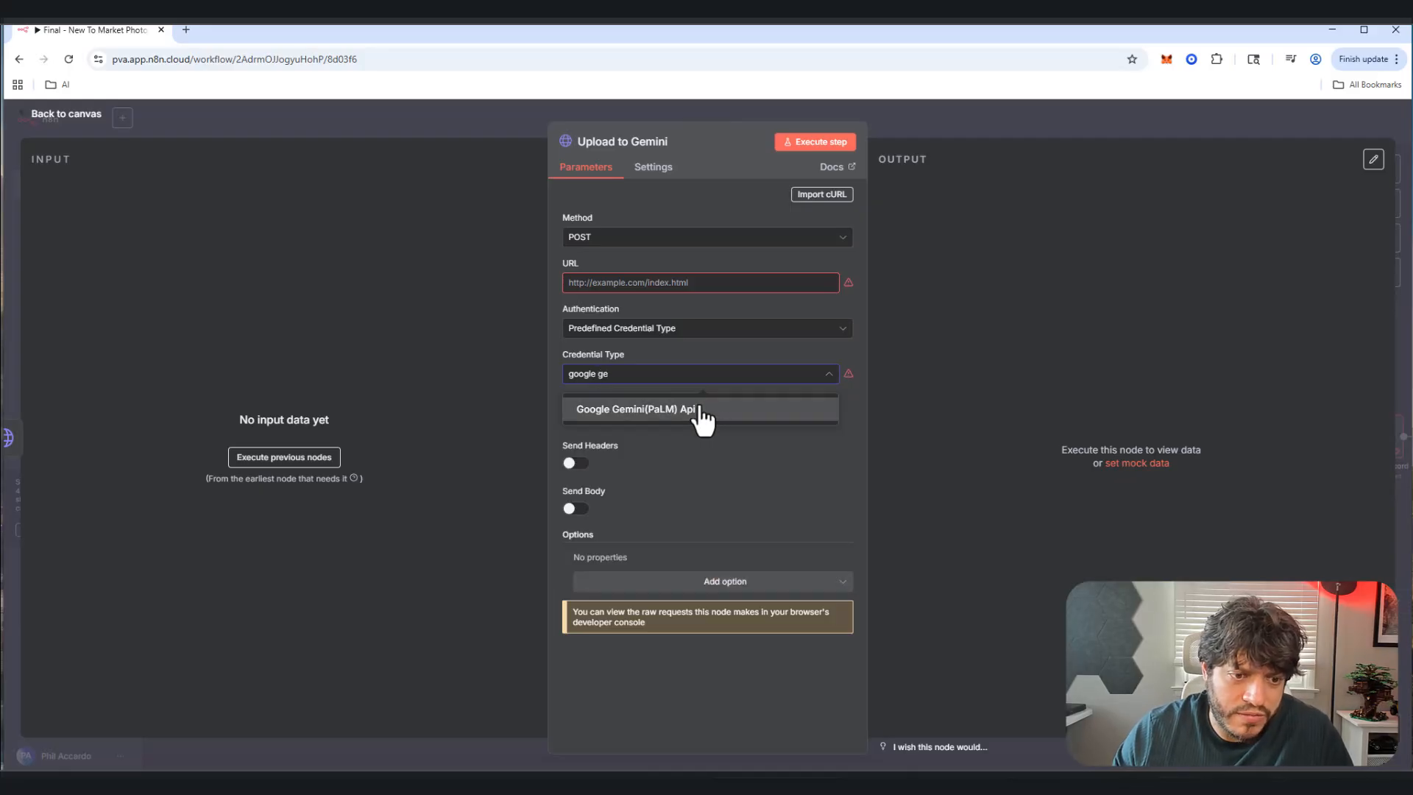
click(703, 412)
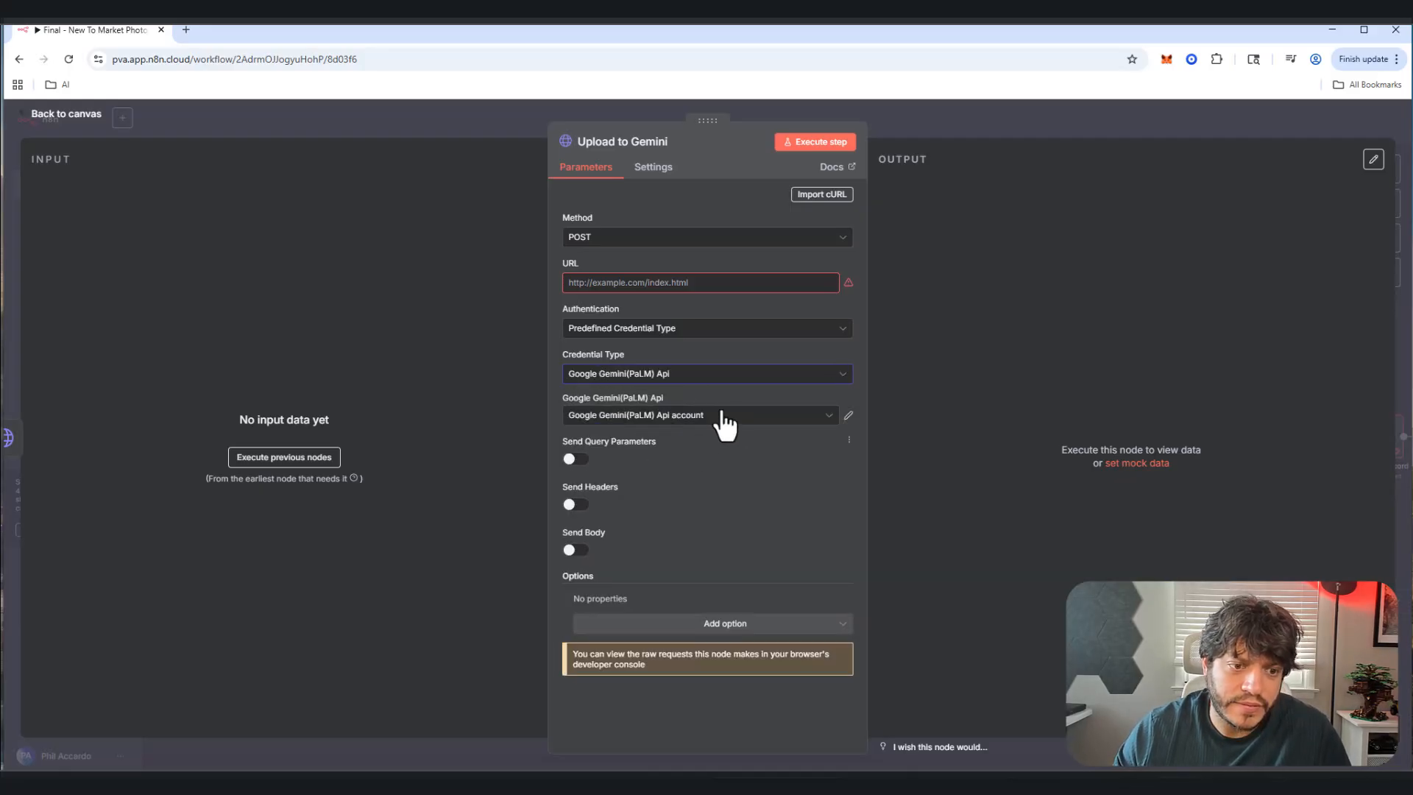
Step: Enable headers: X-Goog-Upload-Command 'start, upload, finalize' plus a second header with value 123
click(577, 506)
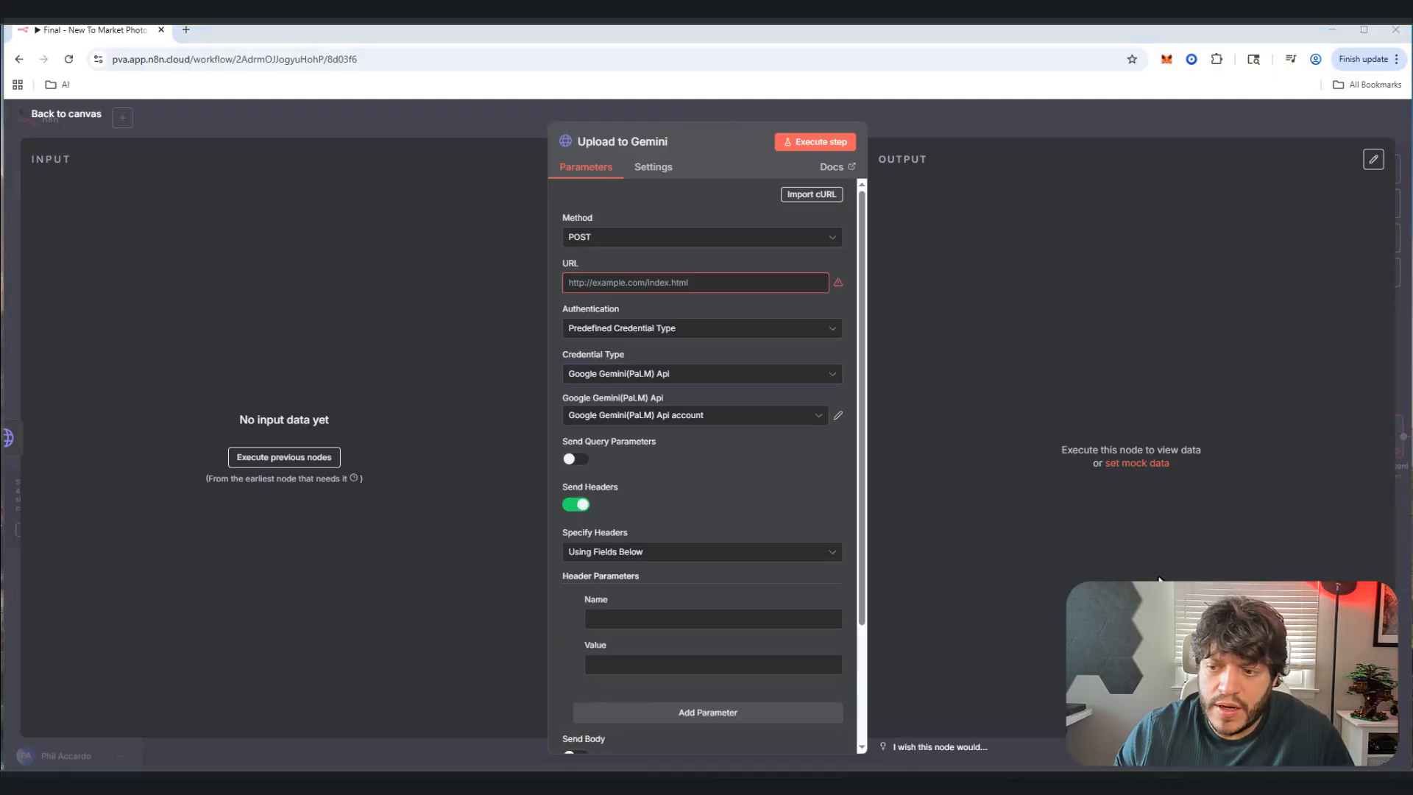
click(630, 618)
text(X-Goog-Upload-Command)
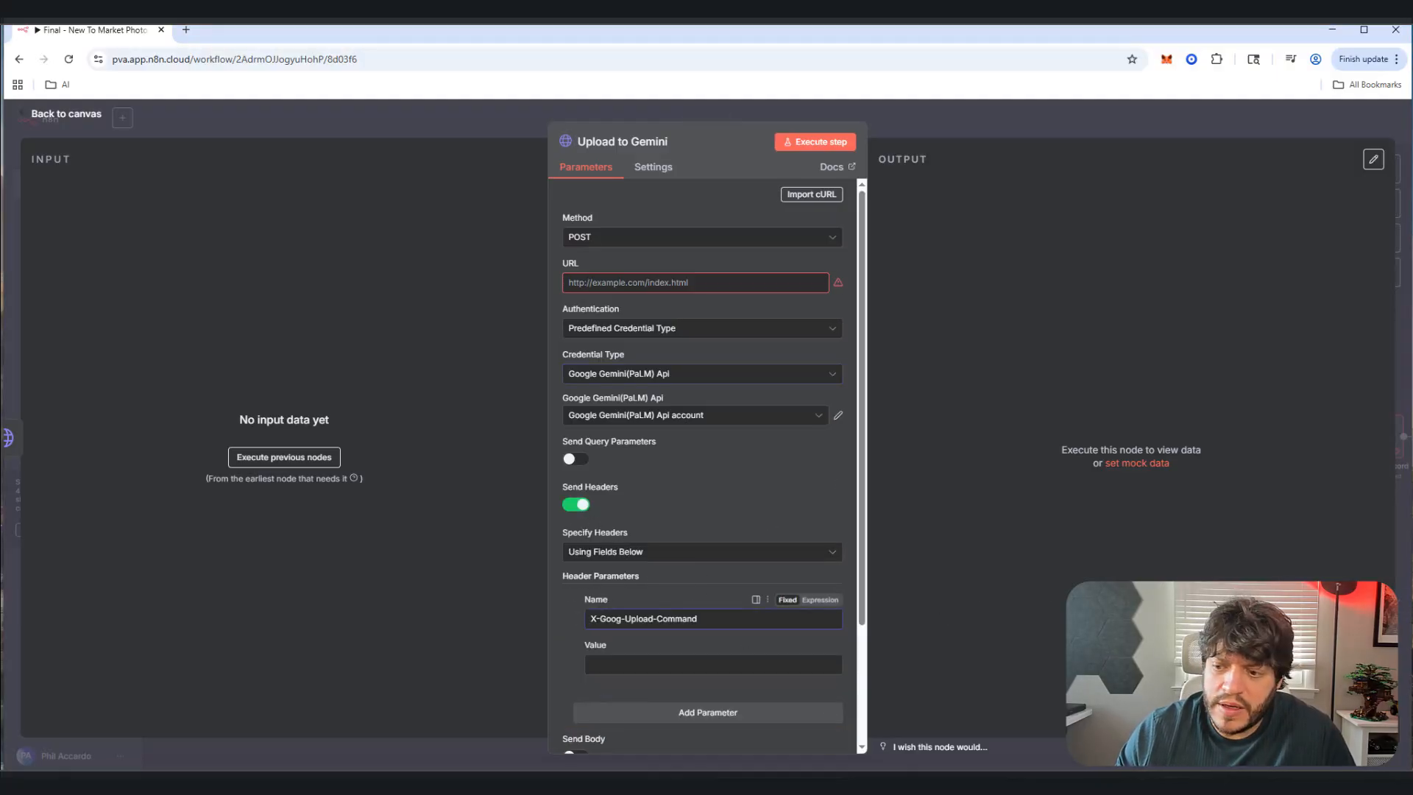
click(714, 664)
text(start, upload, finalize)
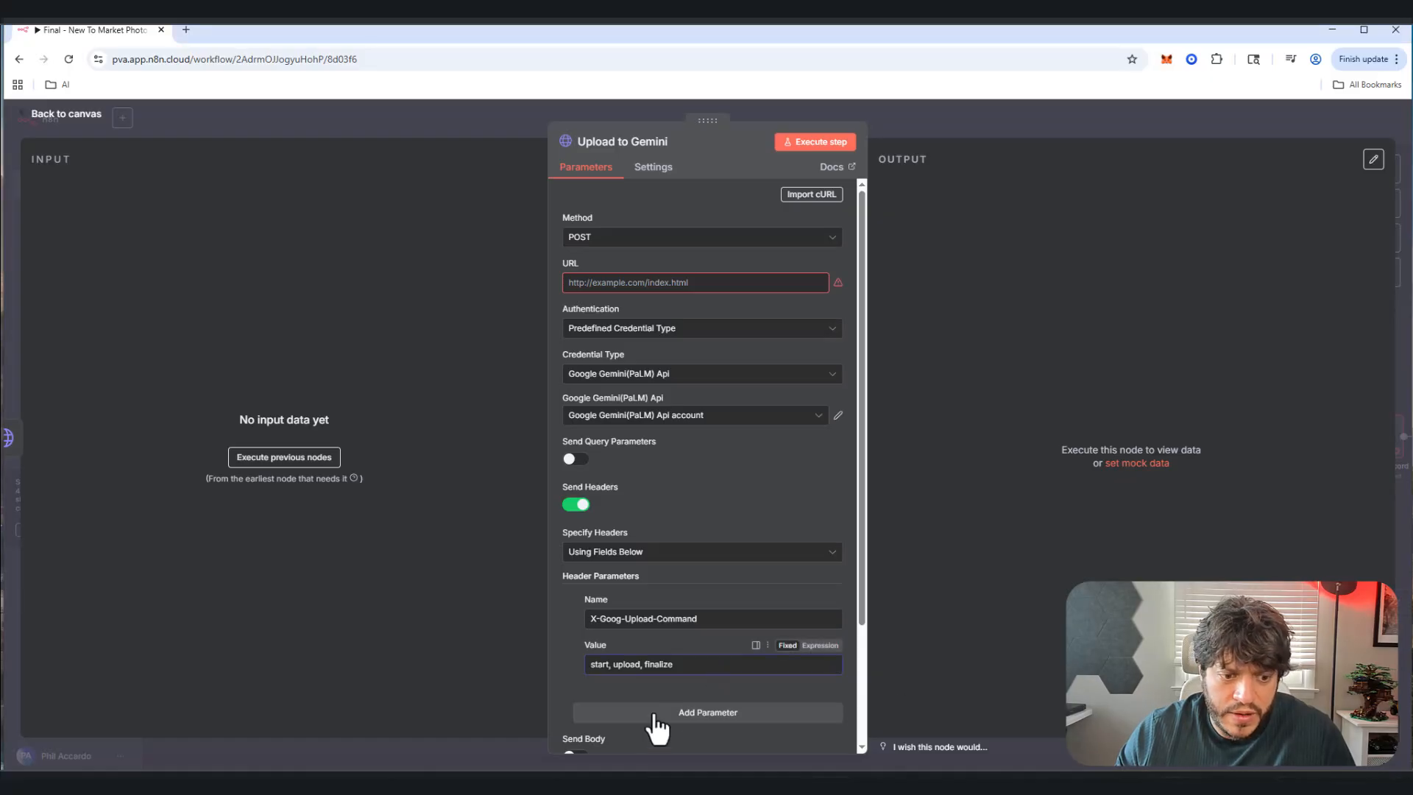
click(654, 714)
scroll(707, 648, down, 3)
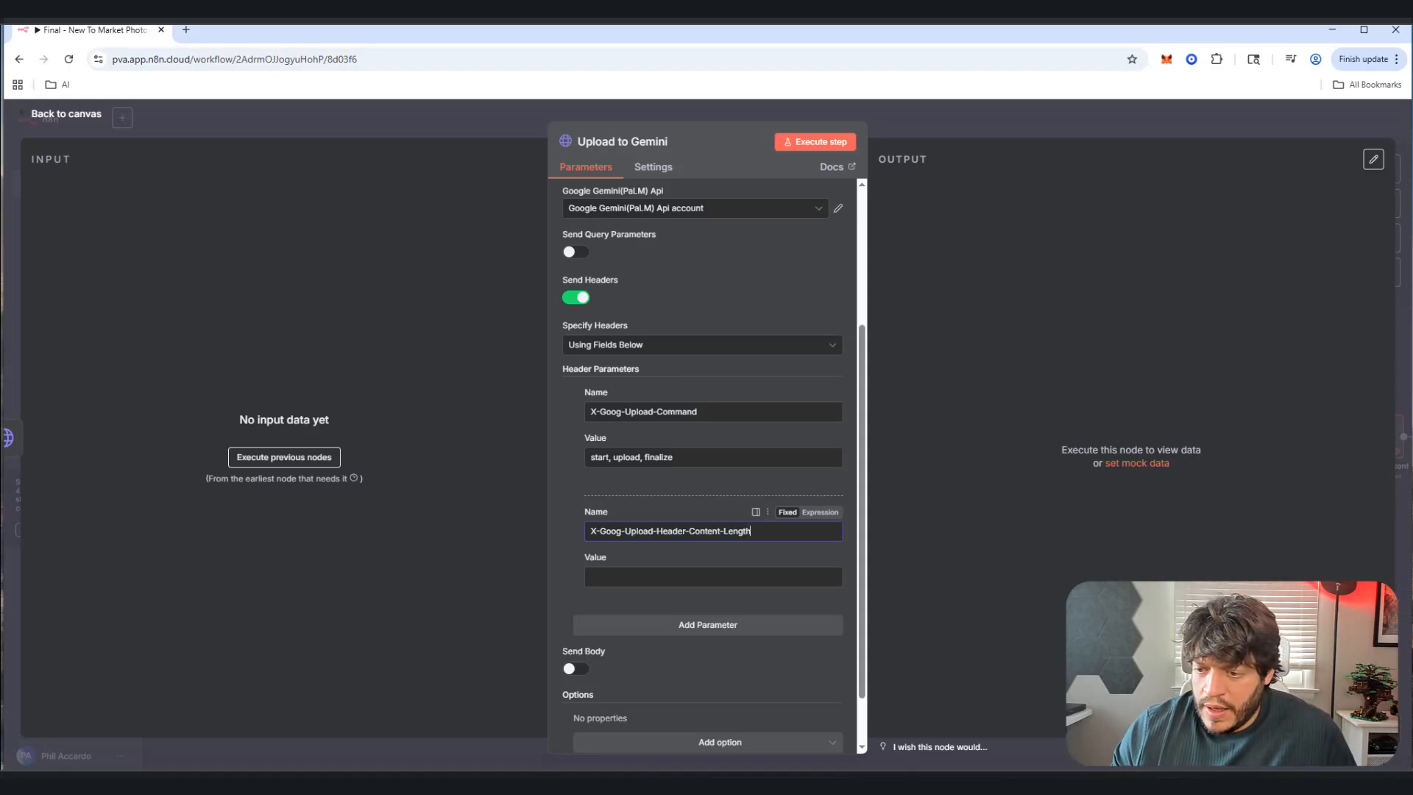
click(624, 576)
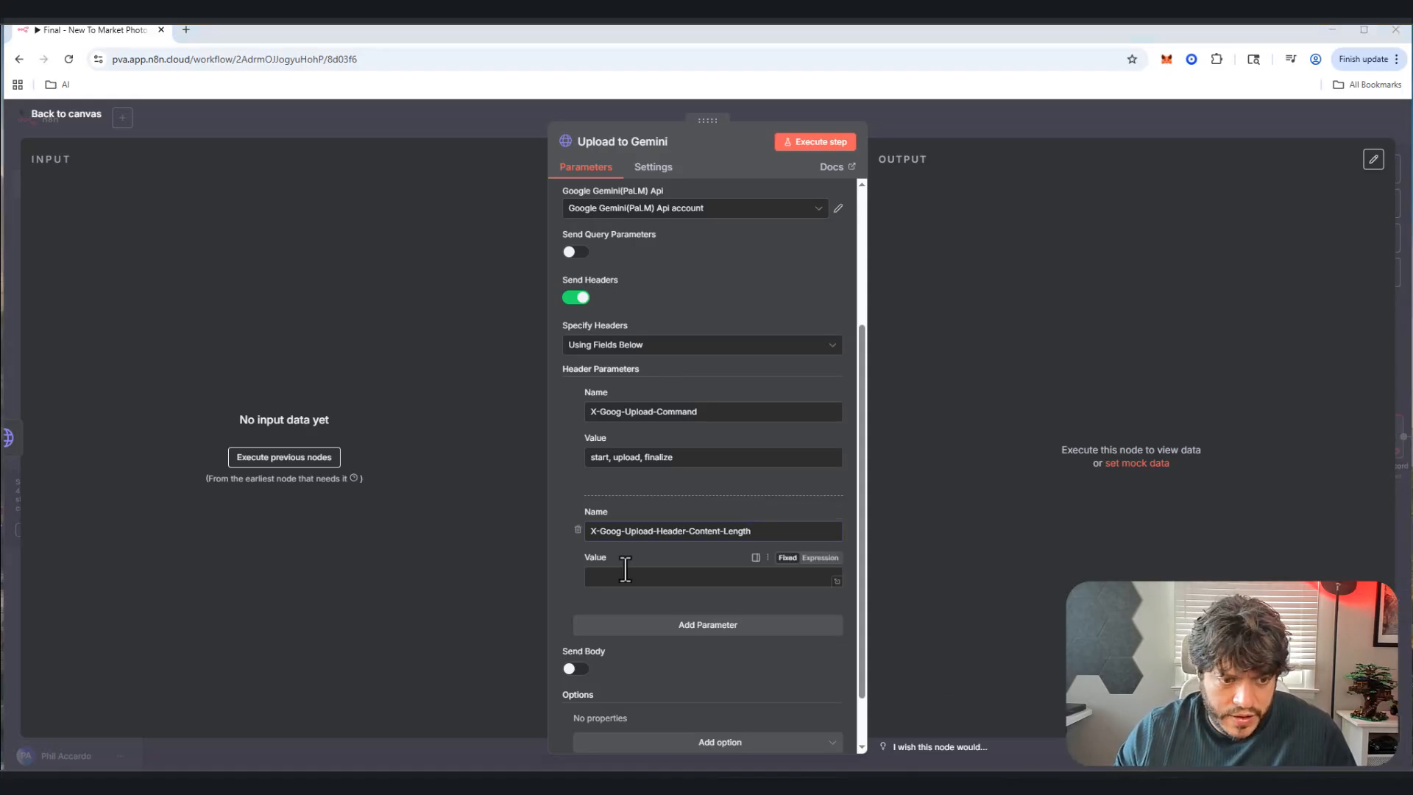
text(123)
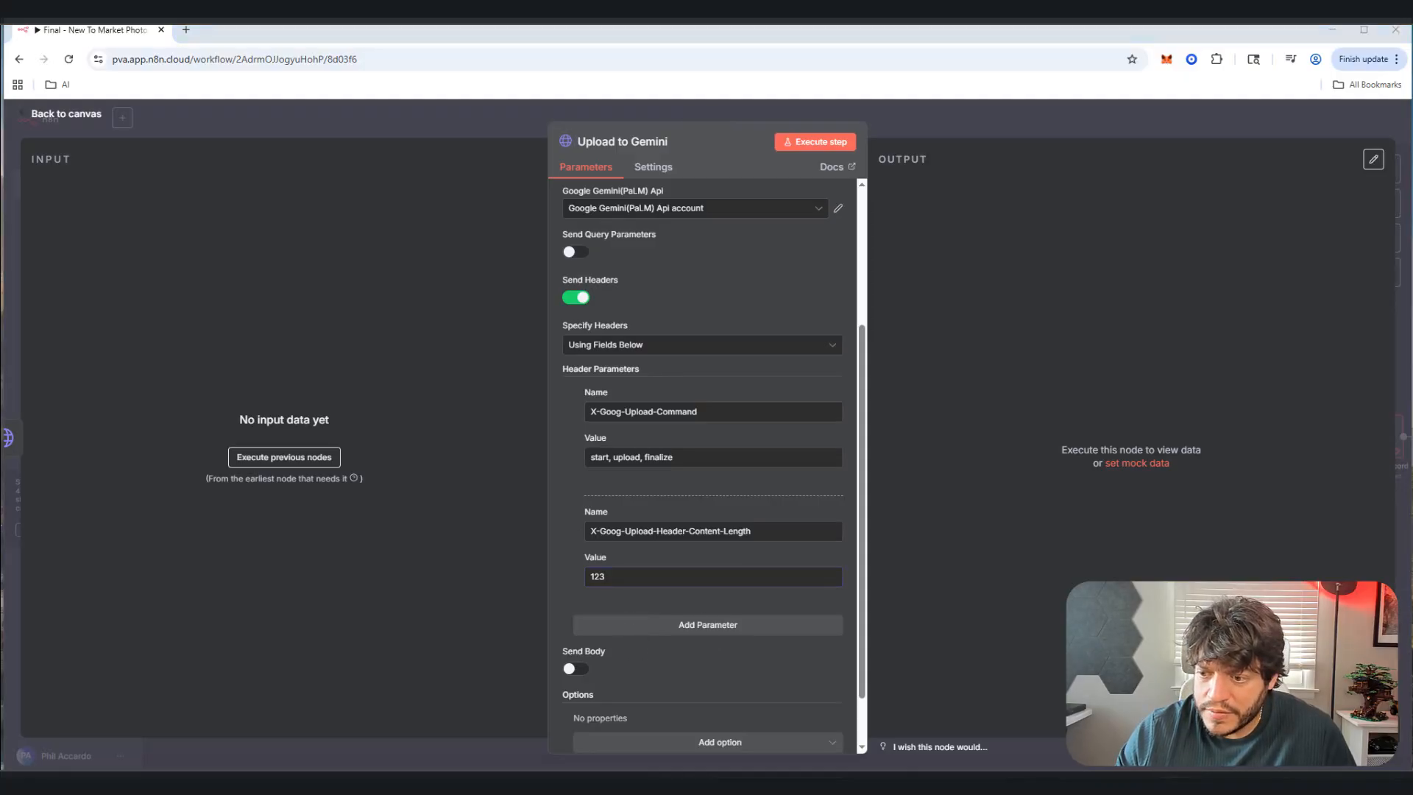
Step: Add headers X-Goog-Upload-Header-Content-Type and Content-Type, both set to image/png
click(708, 625)
click(615, 650)
text(X-Goog-Upload-Header-Content-Type)
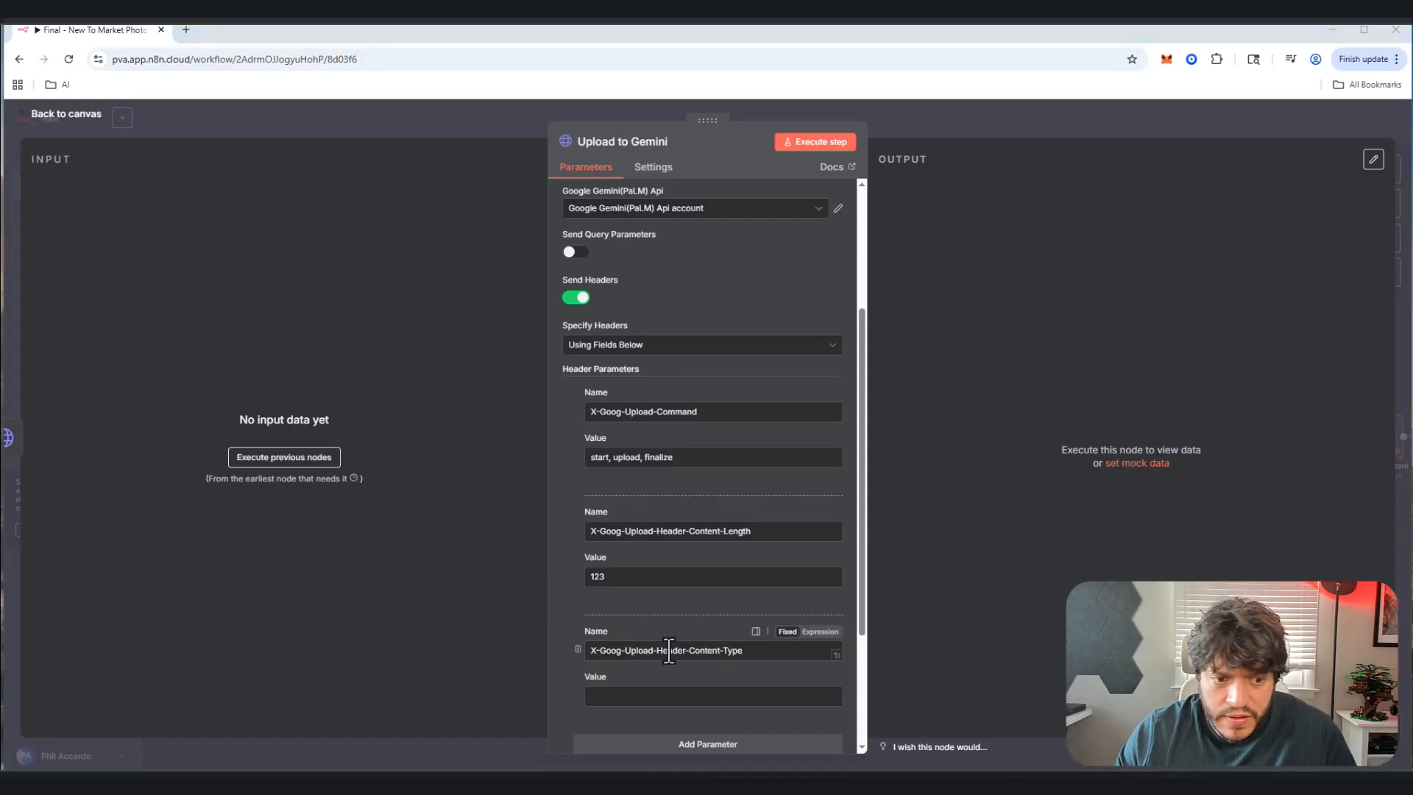
click(640, 696)
text(image/png)
scroll(640, 662, down, 2)
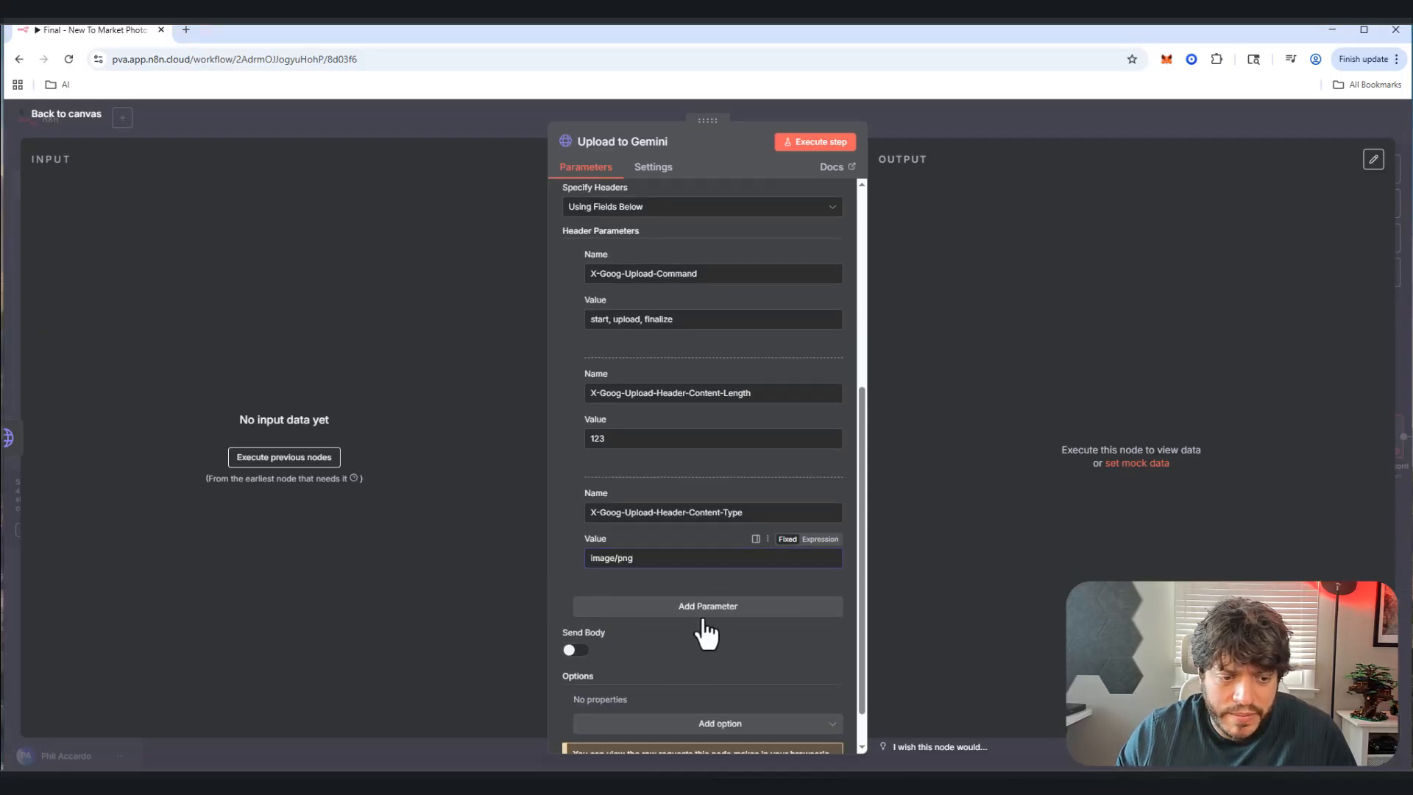
click(703, 611)
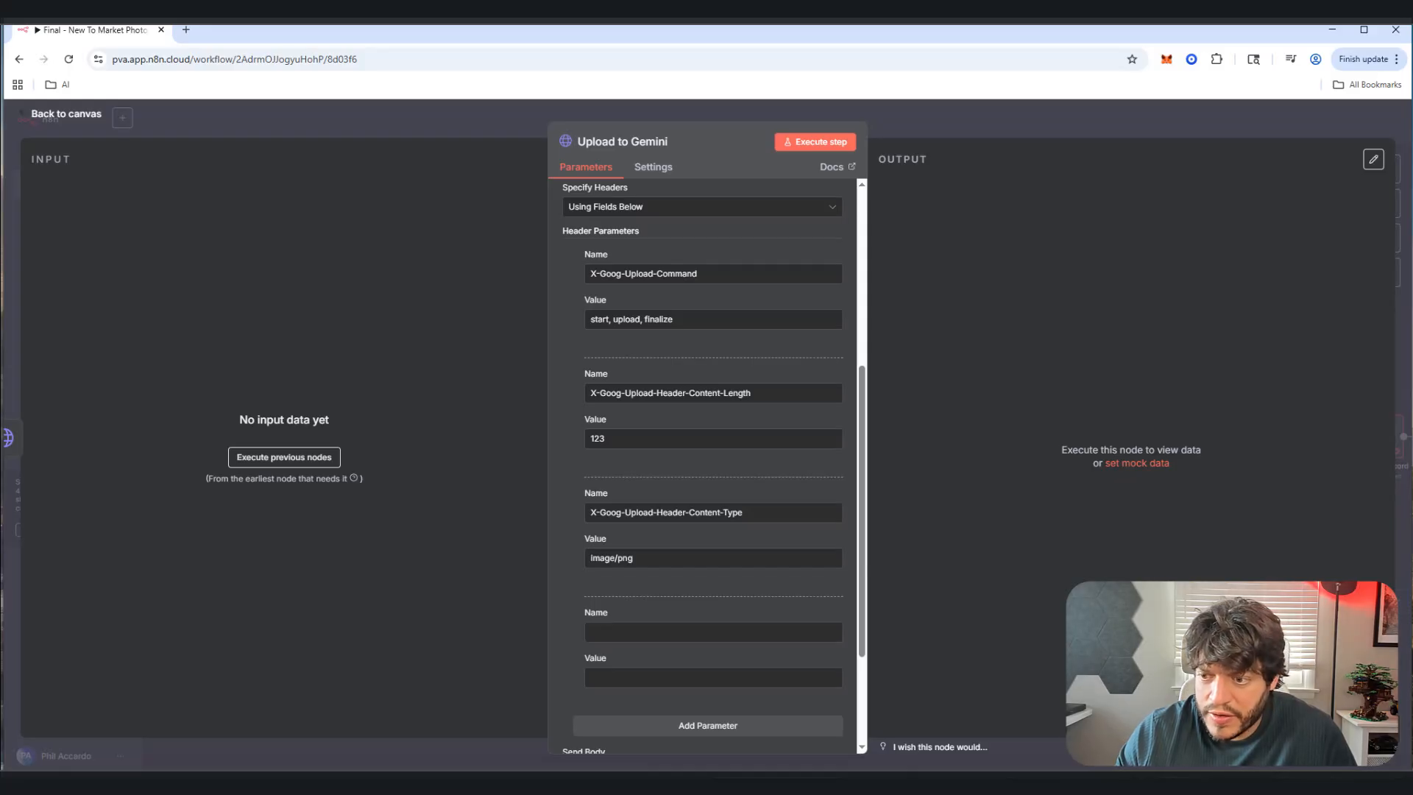
click(696, 632)
text(Content-Type)
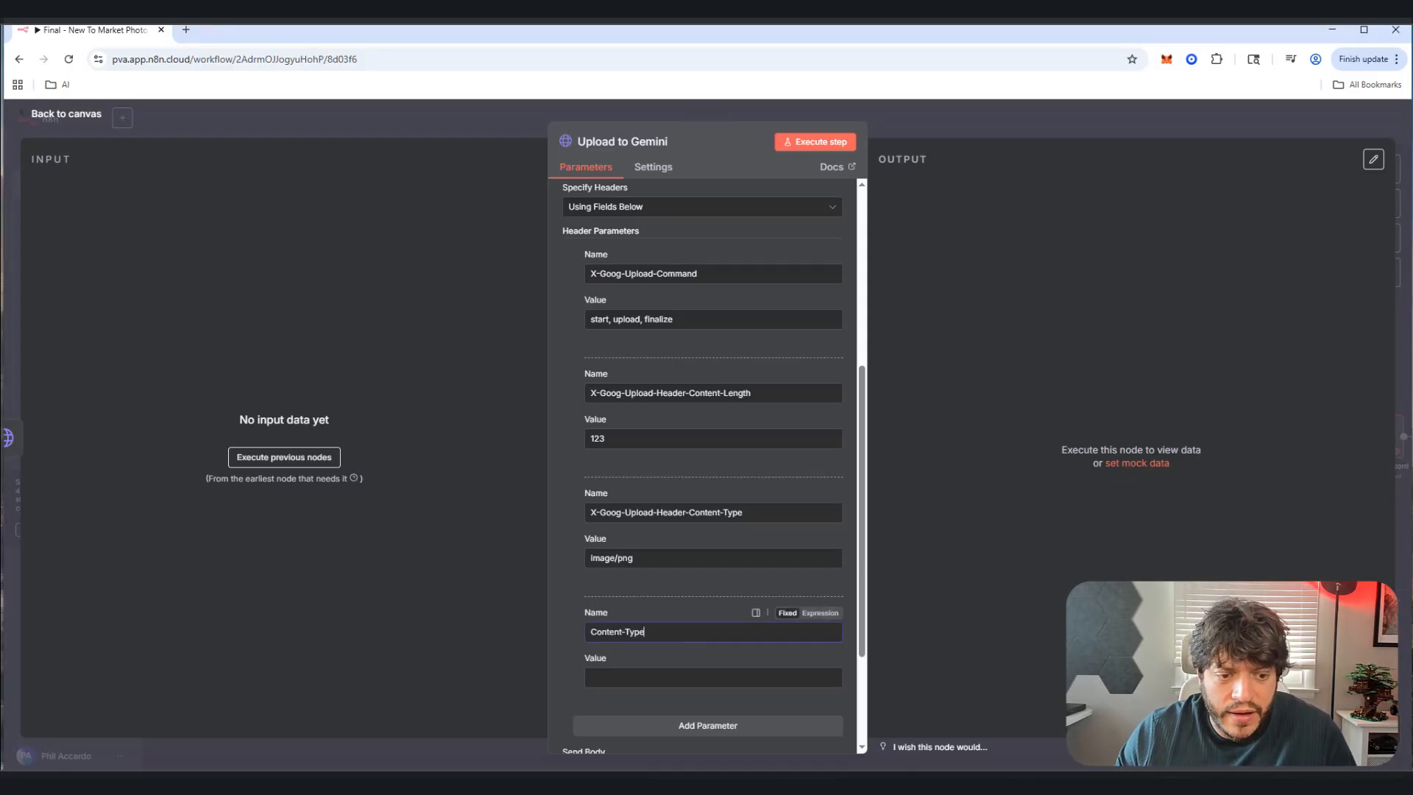
click(677, 673)
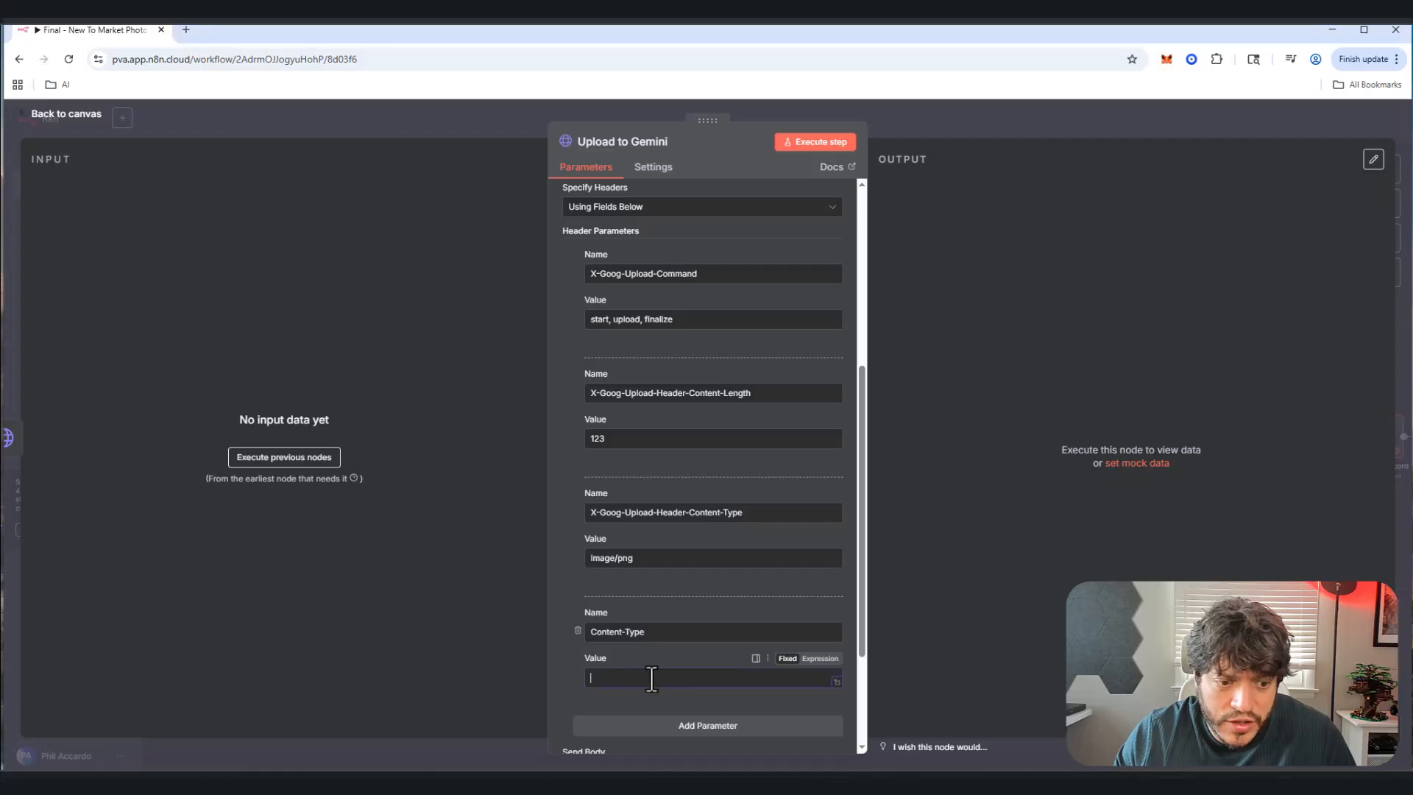
text(image/png)
scroll(603, 596, down, 2)
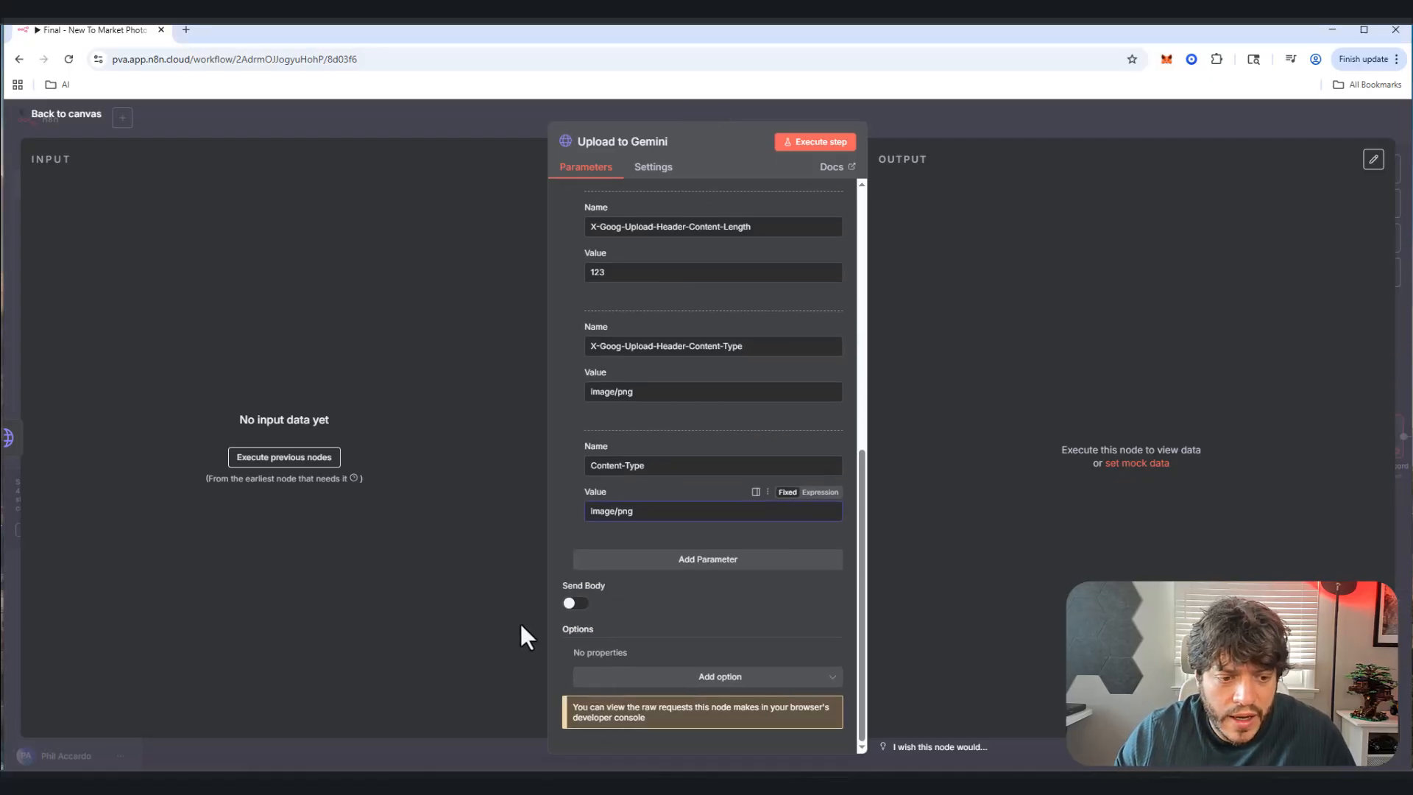
Step: Send the request body as an n8n Binary File from the input field 'data'
click(570, 604)
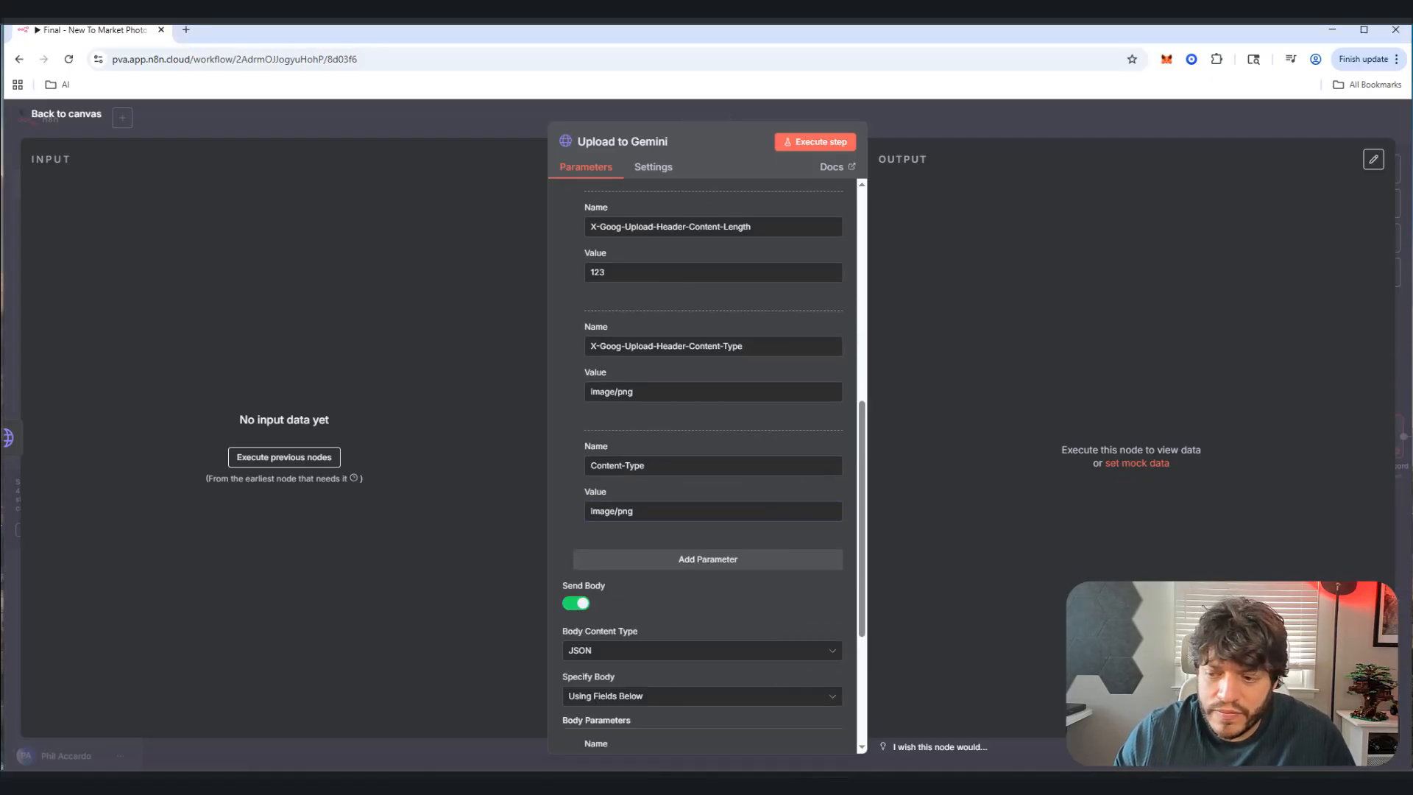
scroll(767, 656, down, 2)
click(609, 519)
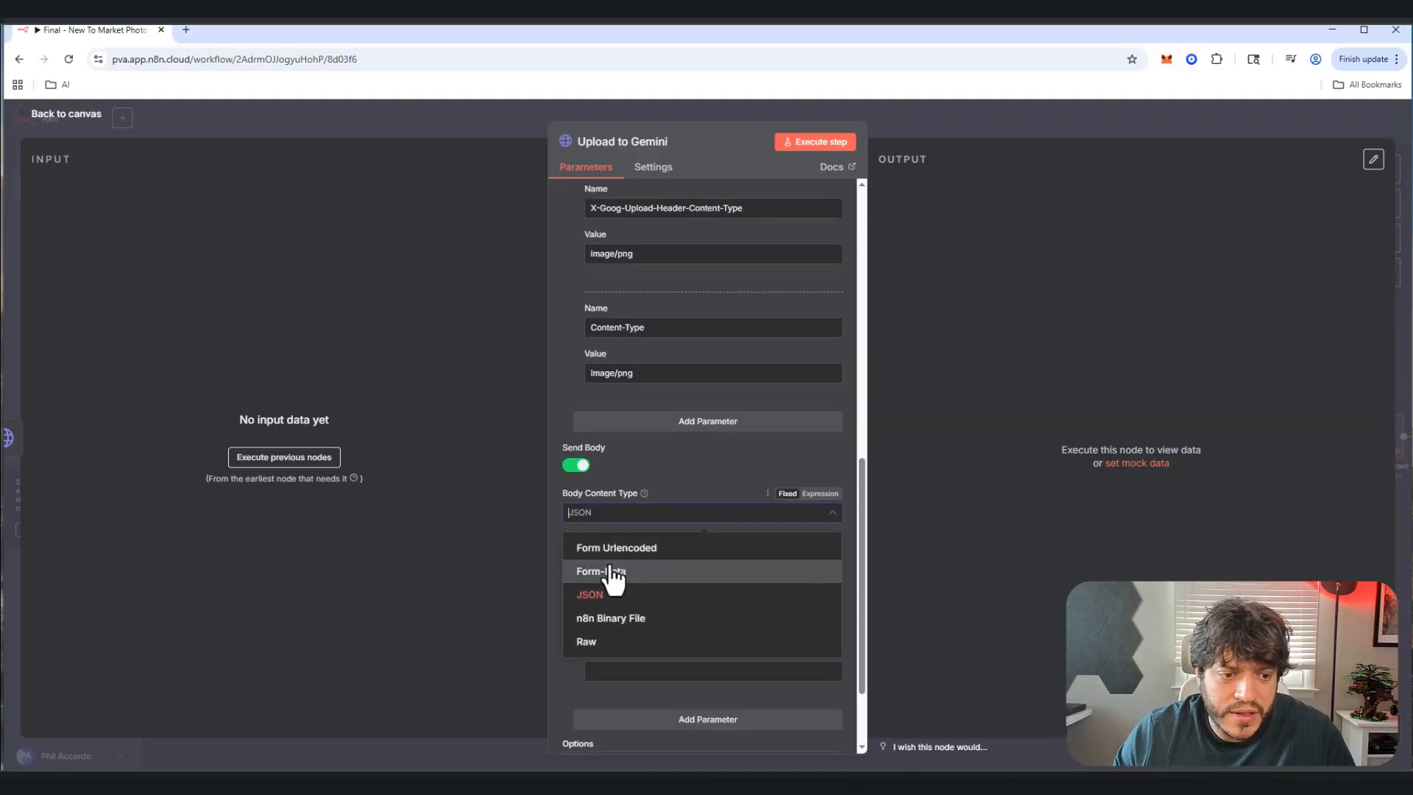
click(603, 620)
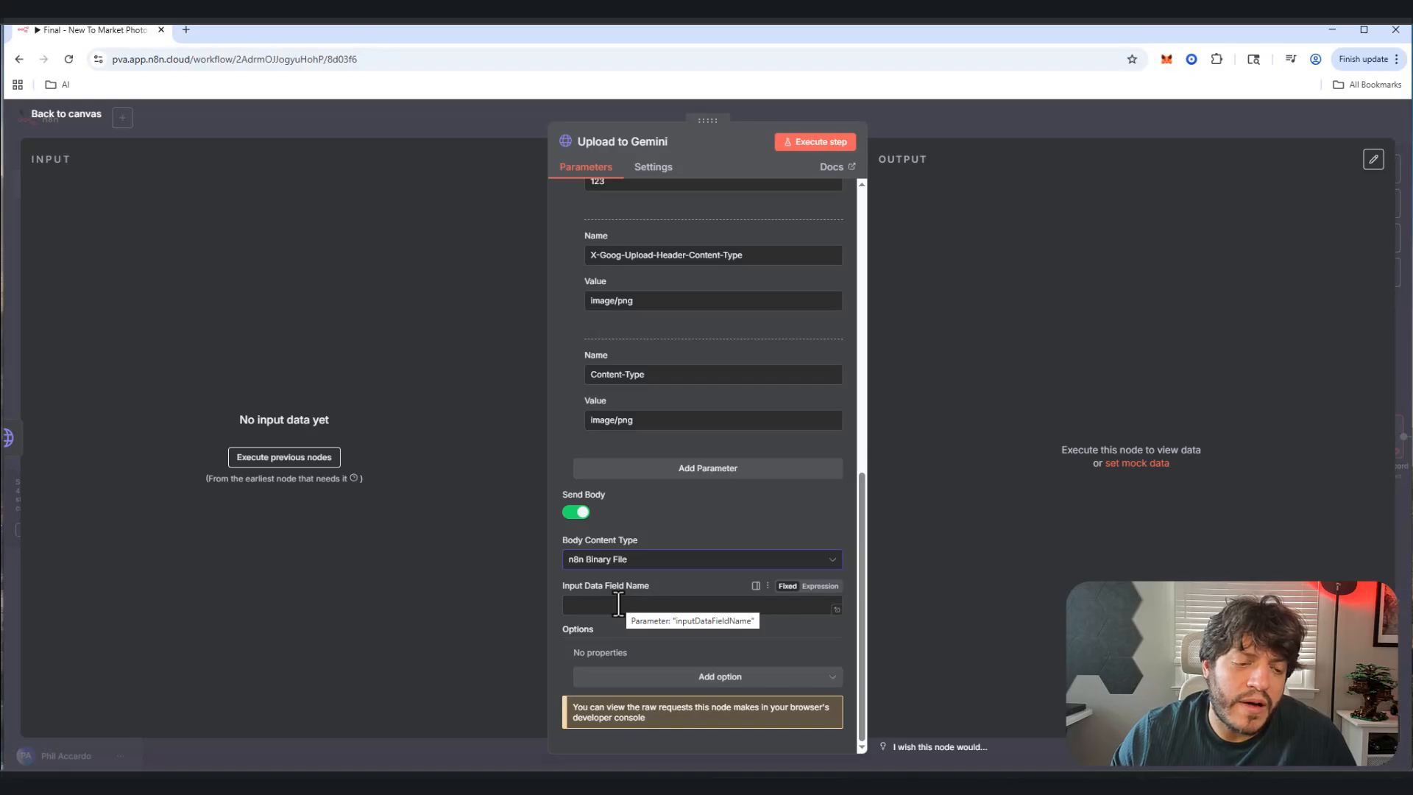
scroll(611, 501, up, 5)
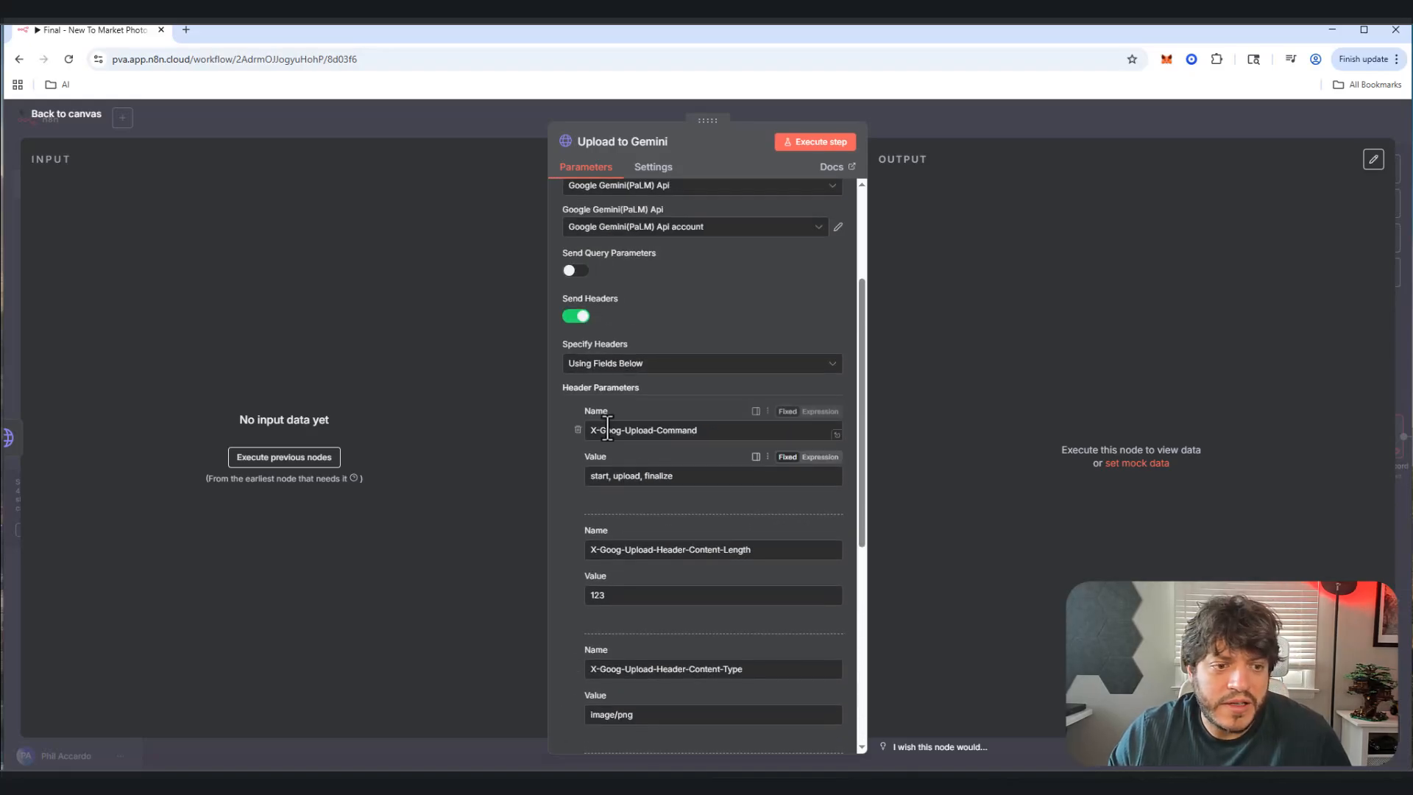
scroll(626, 486, down, 5)
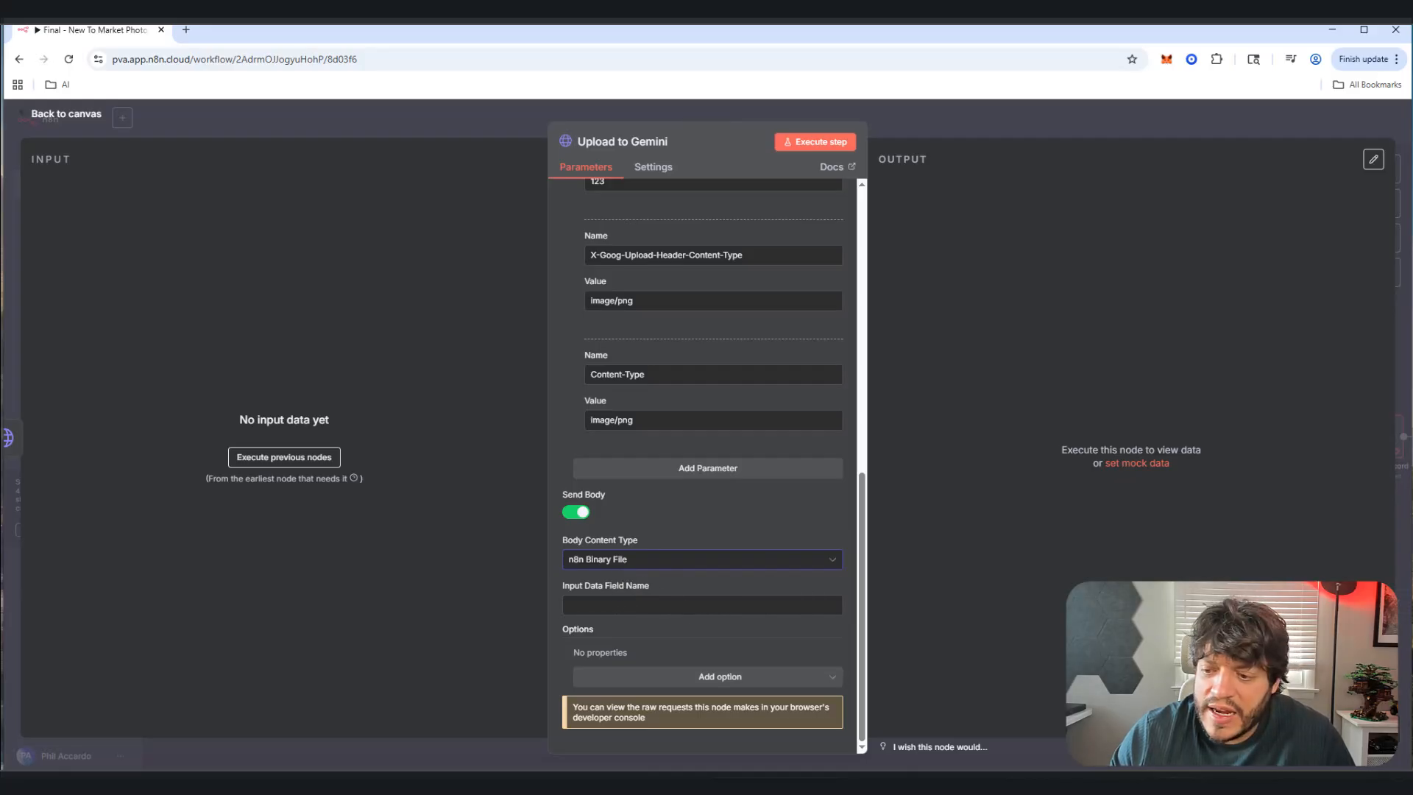
click(675, 605)
text(data)
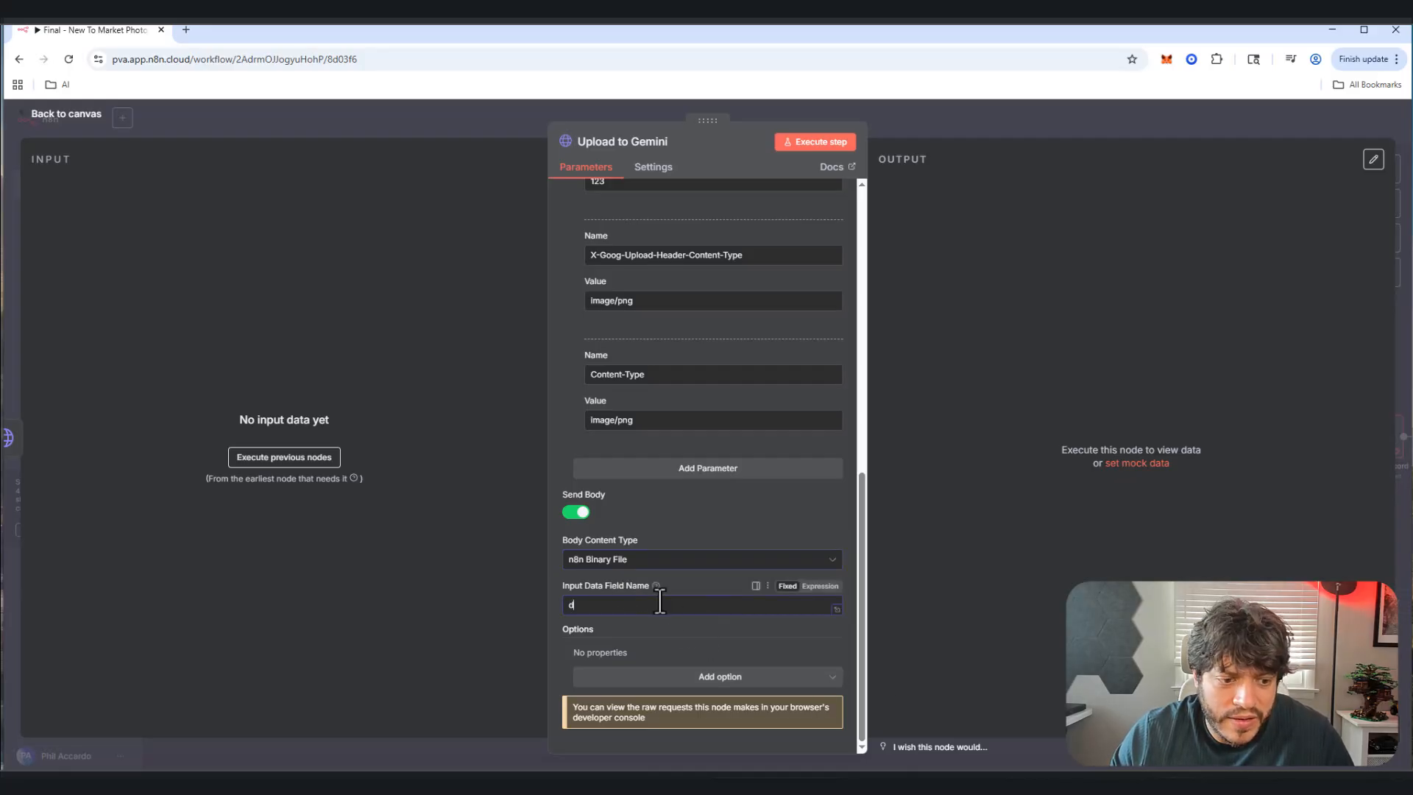
click(77, 118)
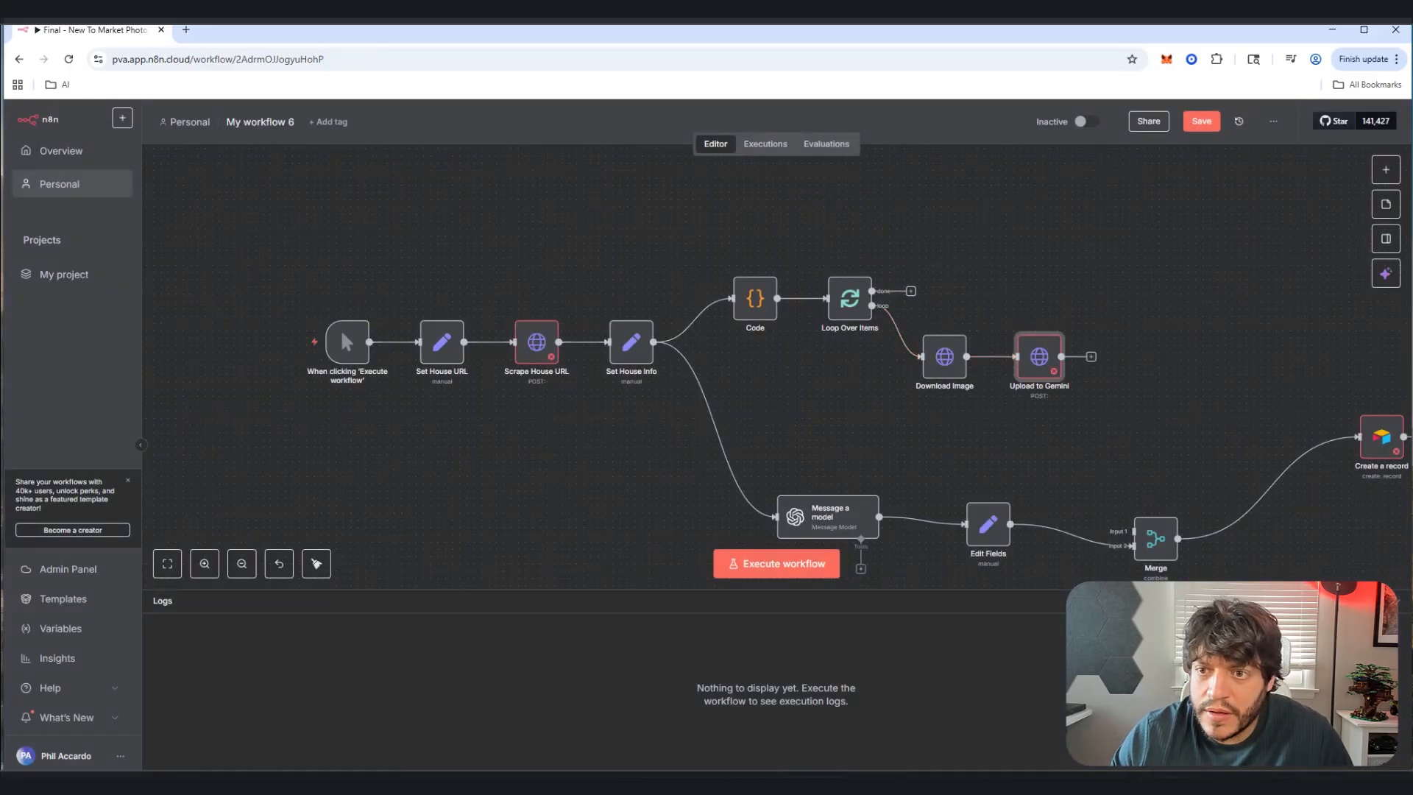
click(1091, 357)
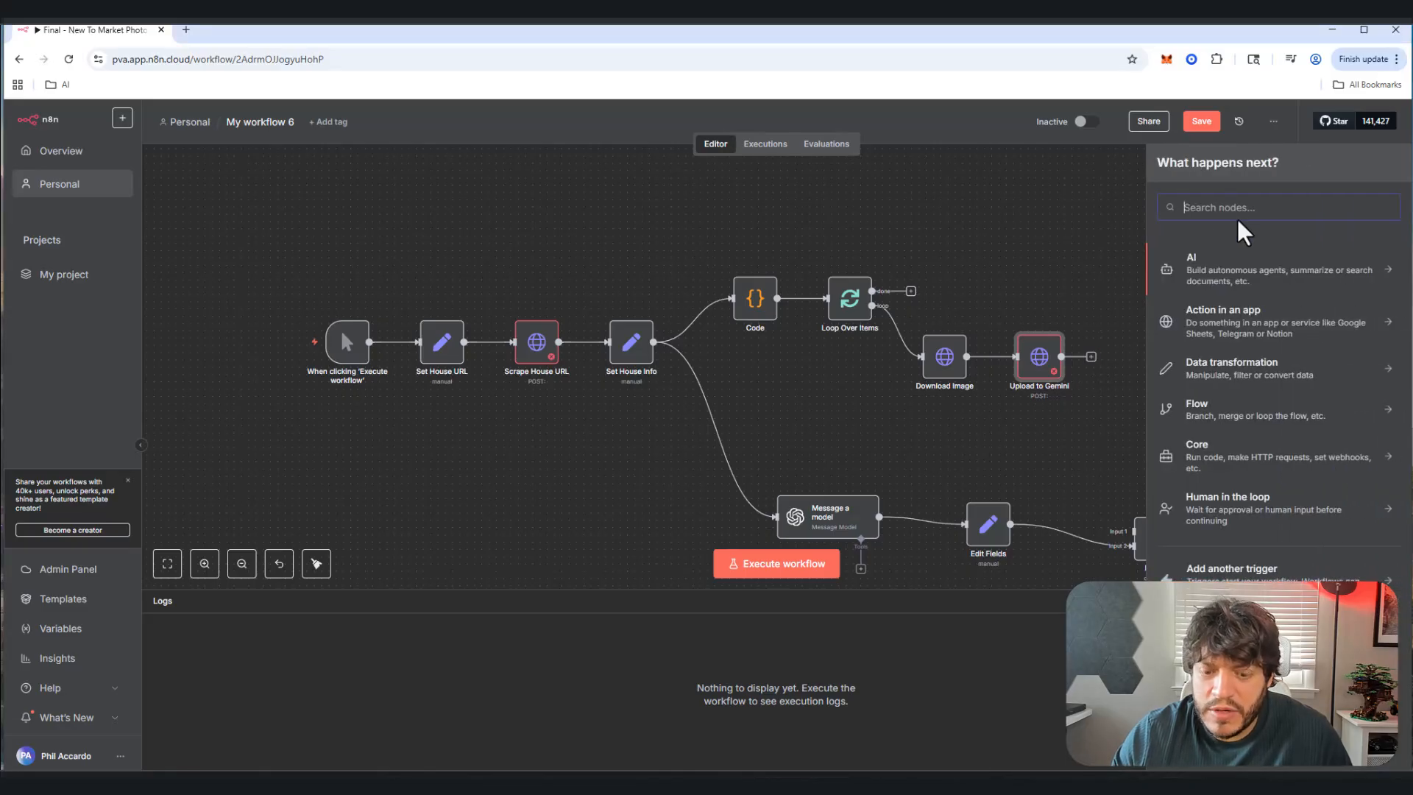
Step: Add an HTTP Request node after Upload to Gemini and rename it Analyze Image
text(http)
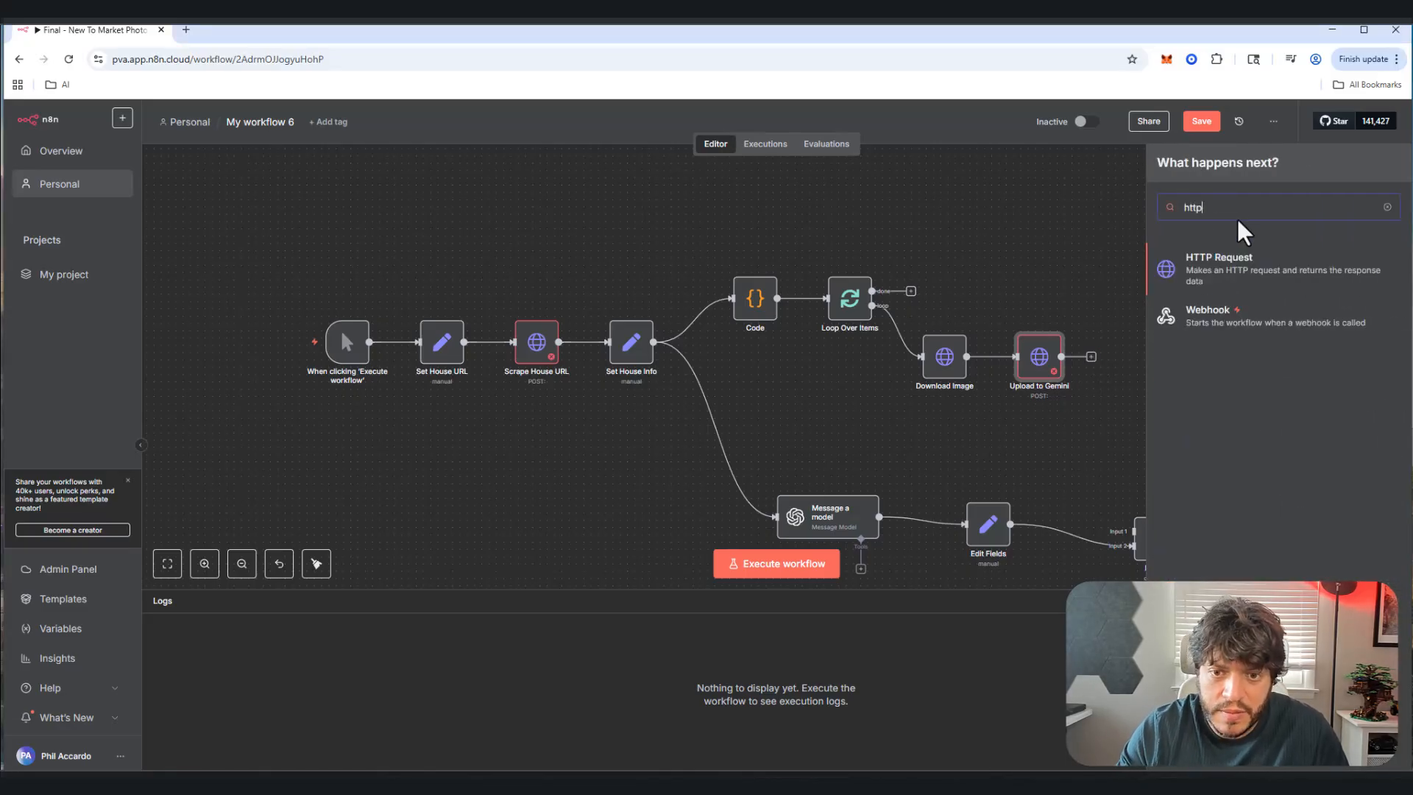
click(1278, 276)
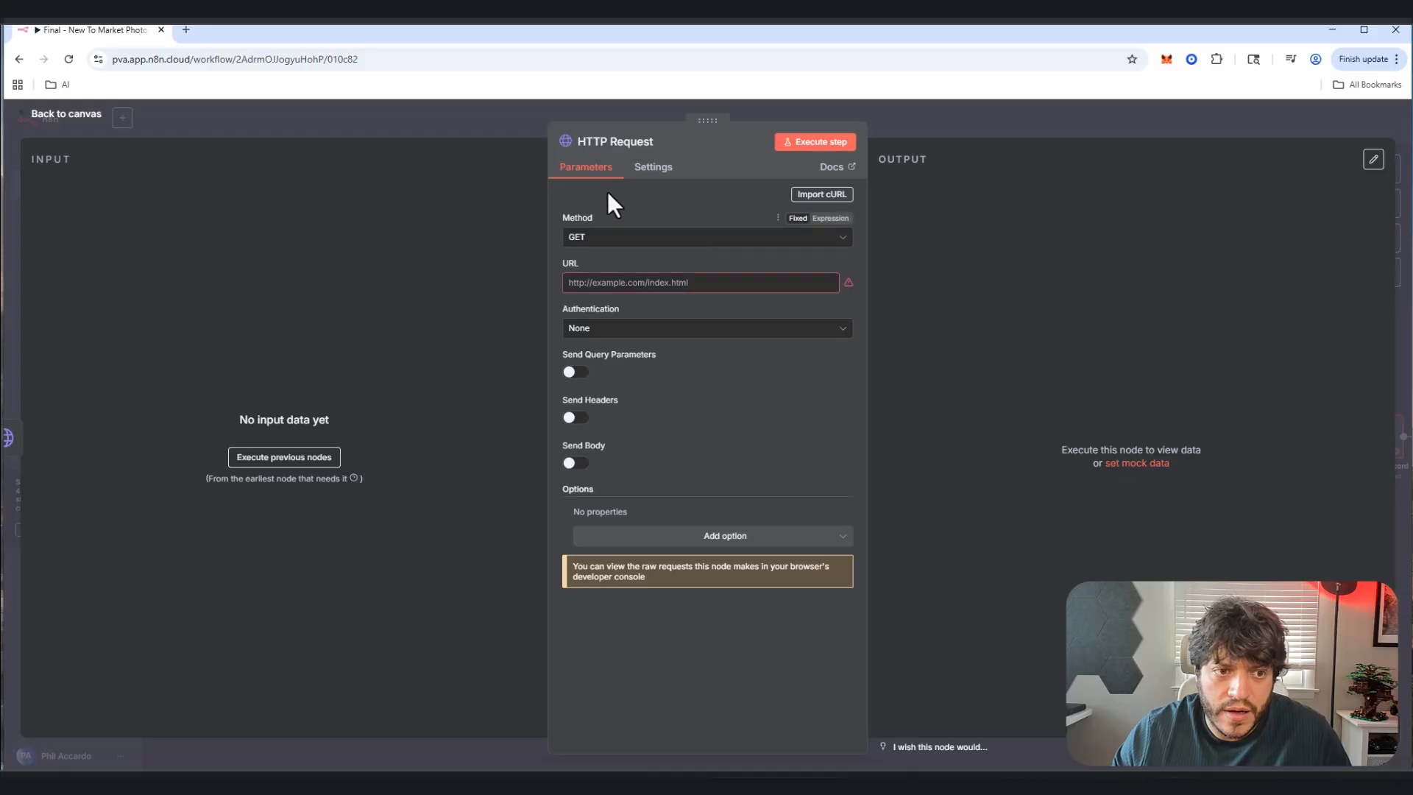
click(615, 143)
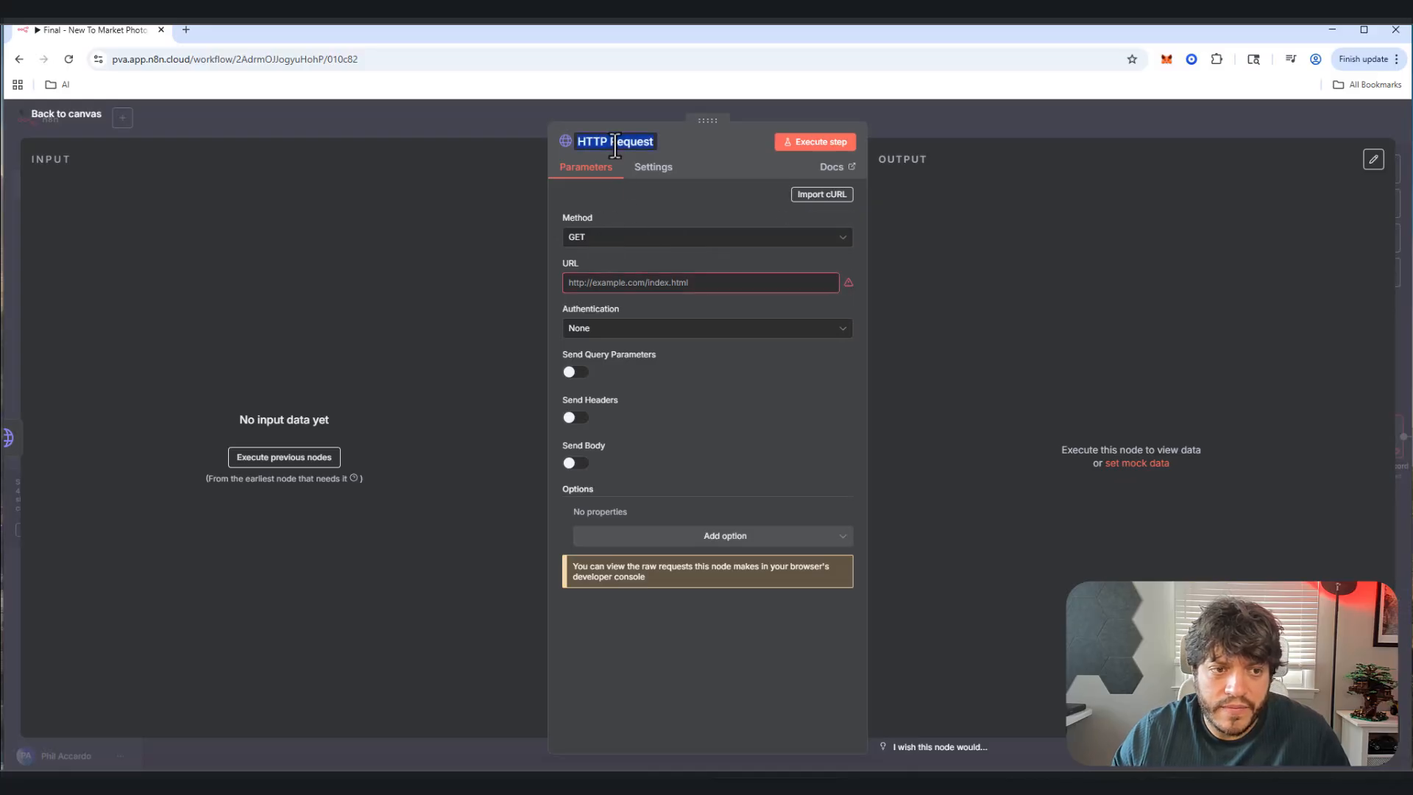
text(At)
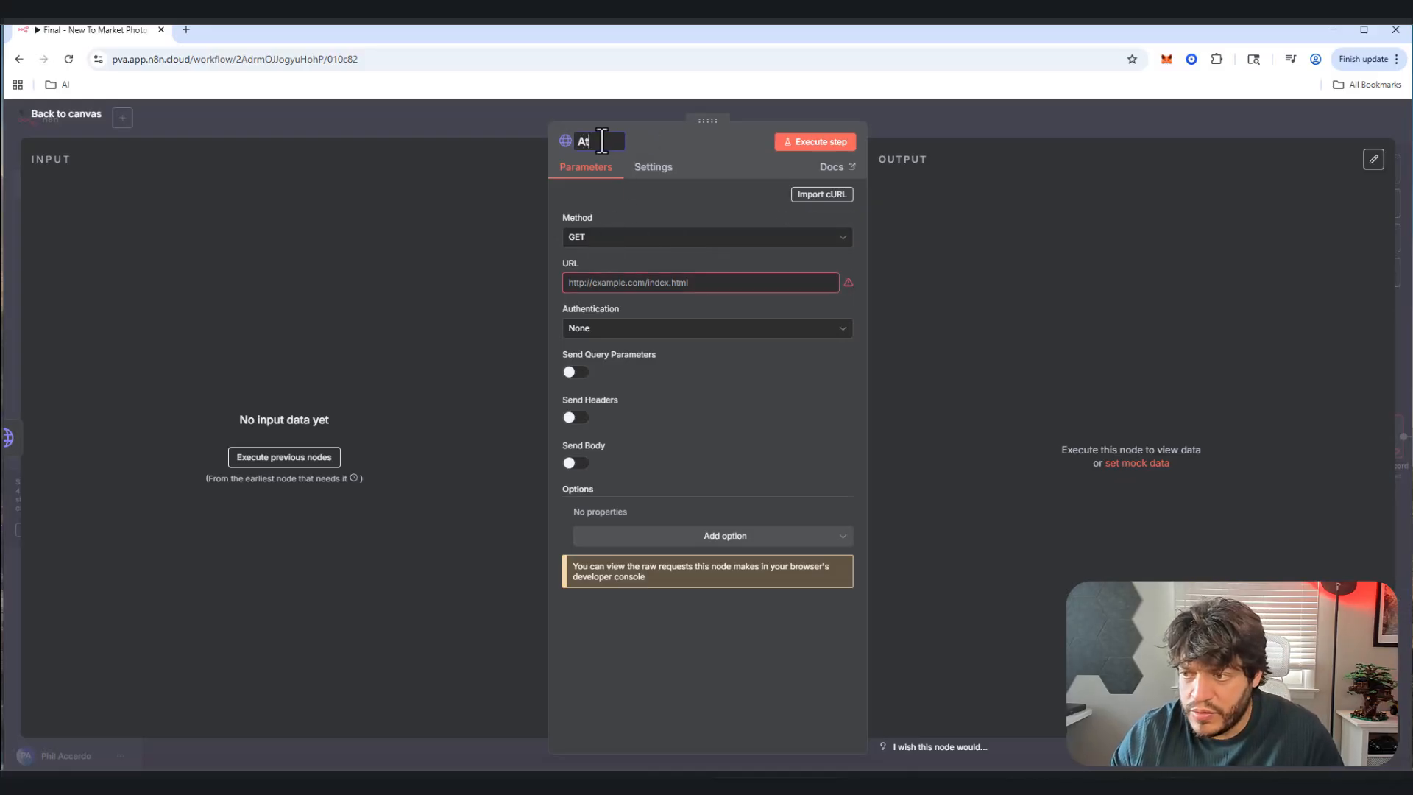
text(tp)
key(BackSpace)
key(BackSpace)
key(BackSpace)
key(BackSpace)
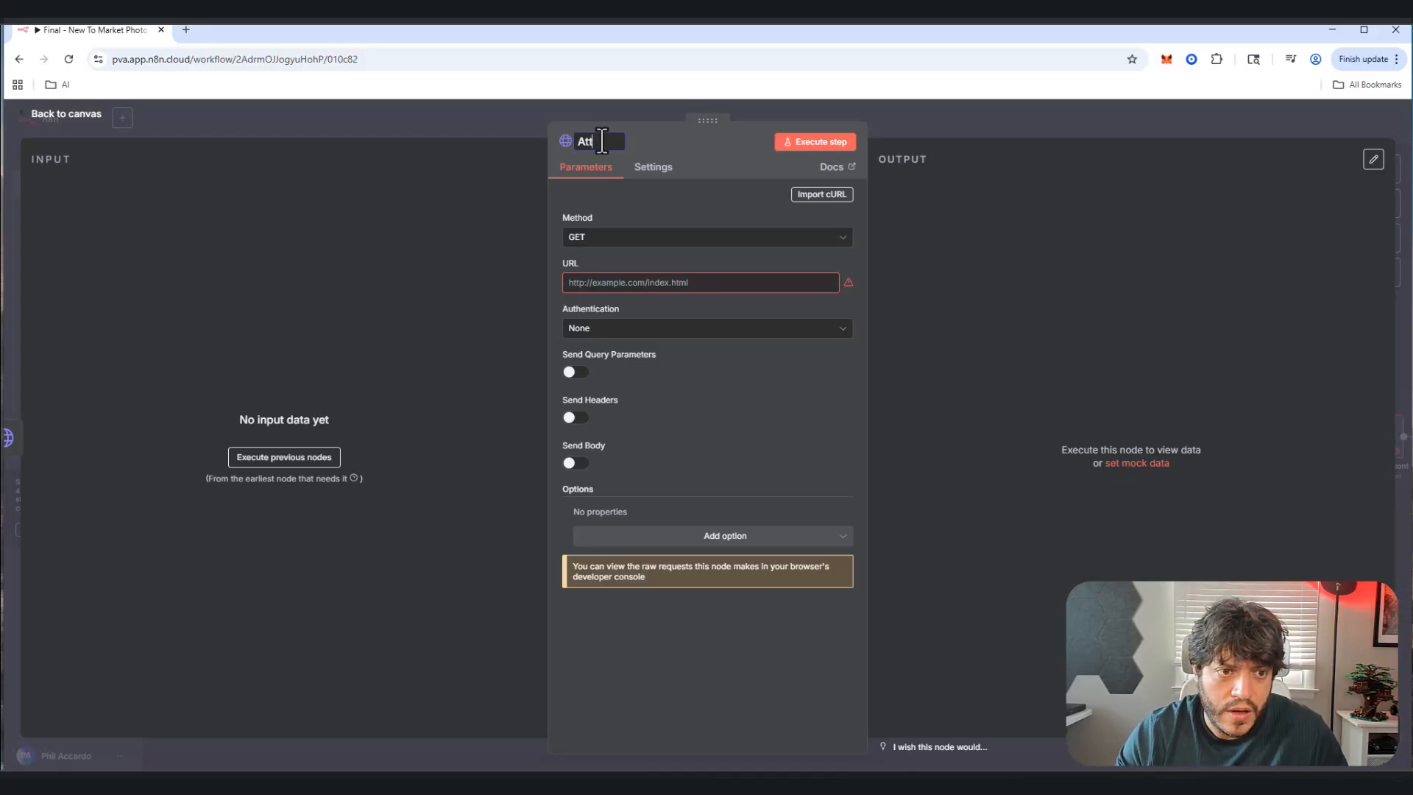
text(HttP)
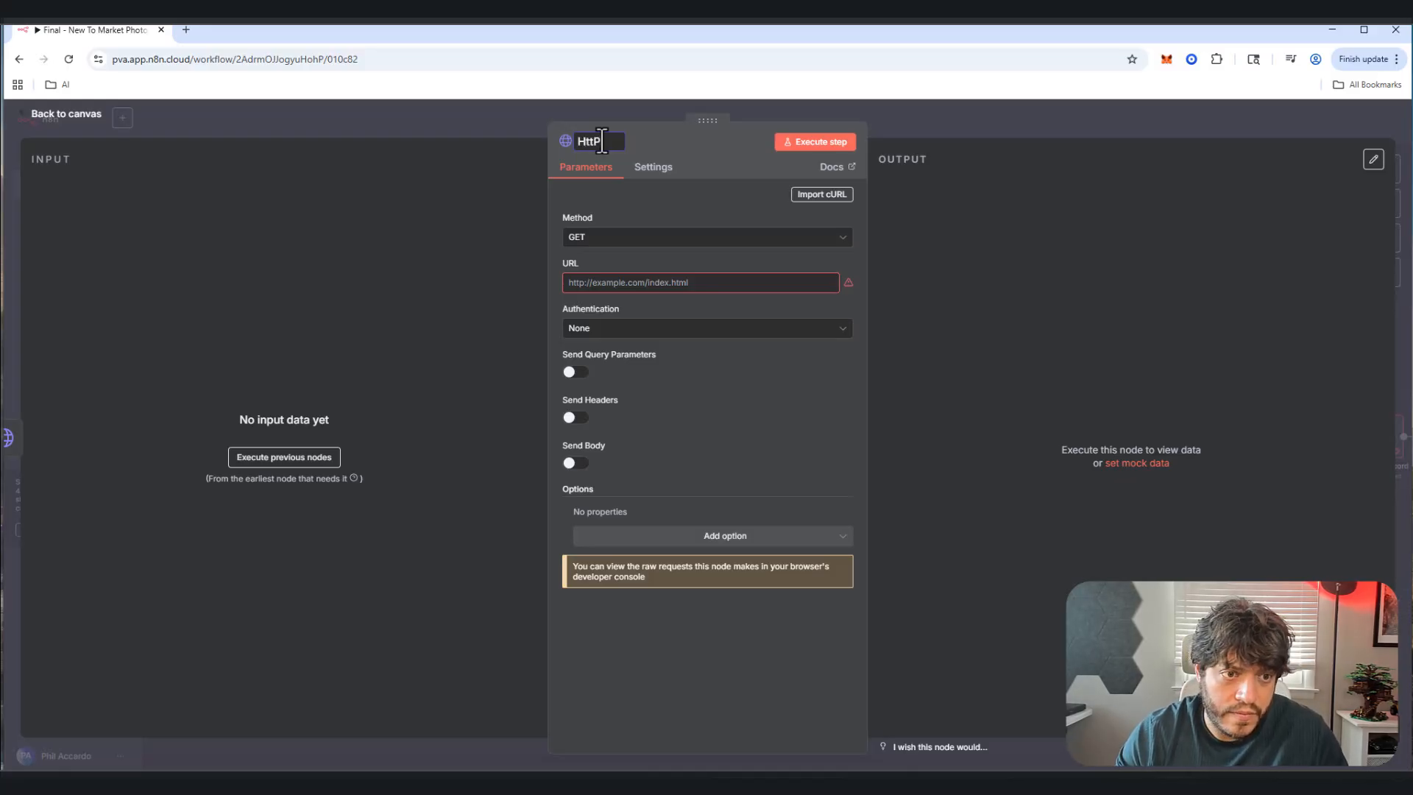
key(BackSpace)
key(BackSpace)
text(A)
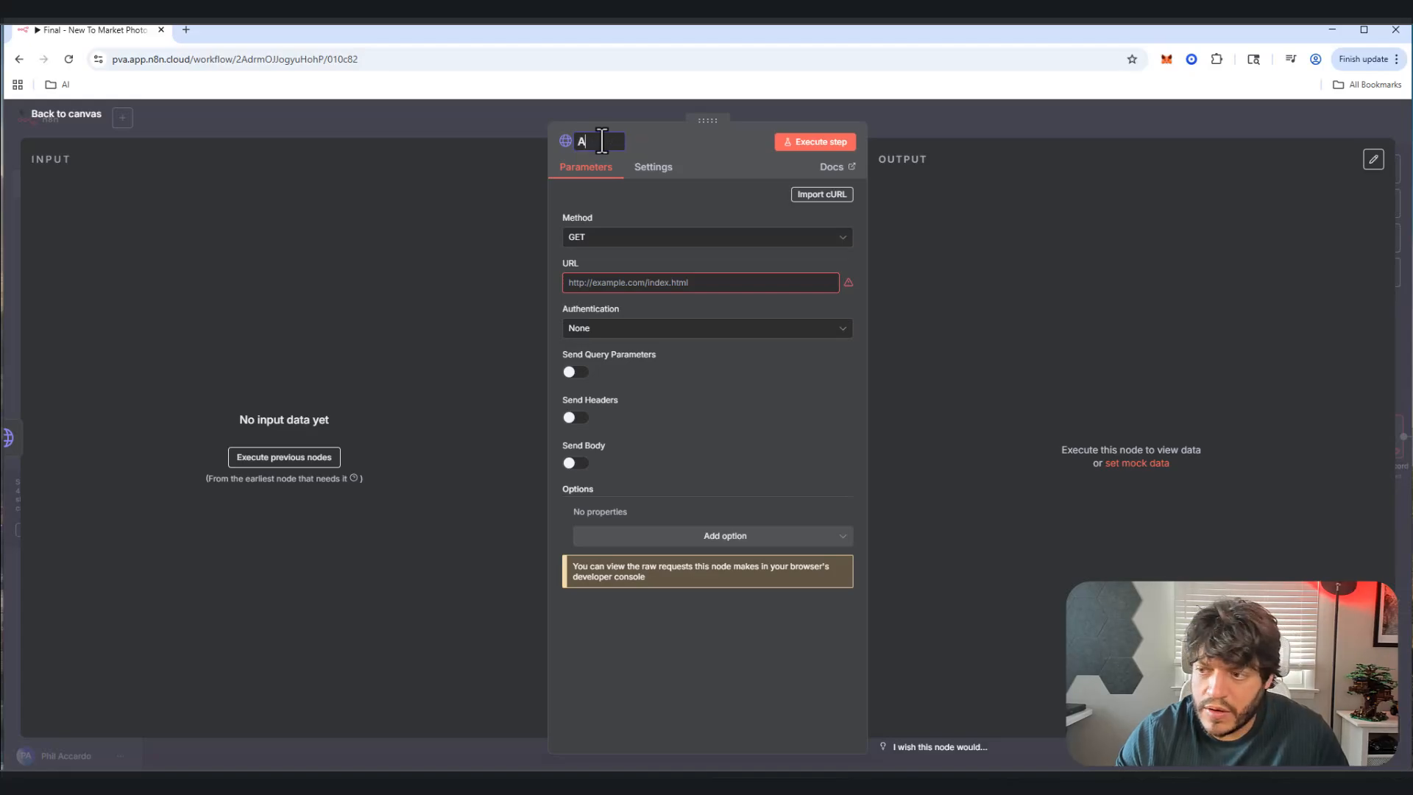
text(nalyzye)
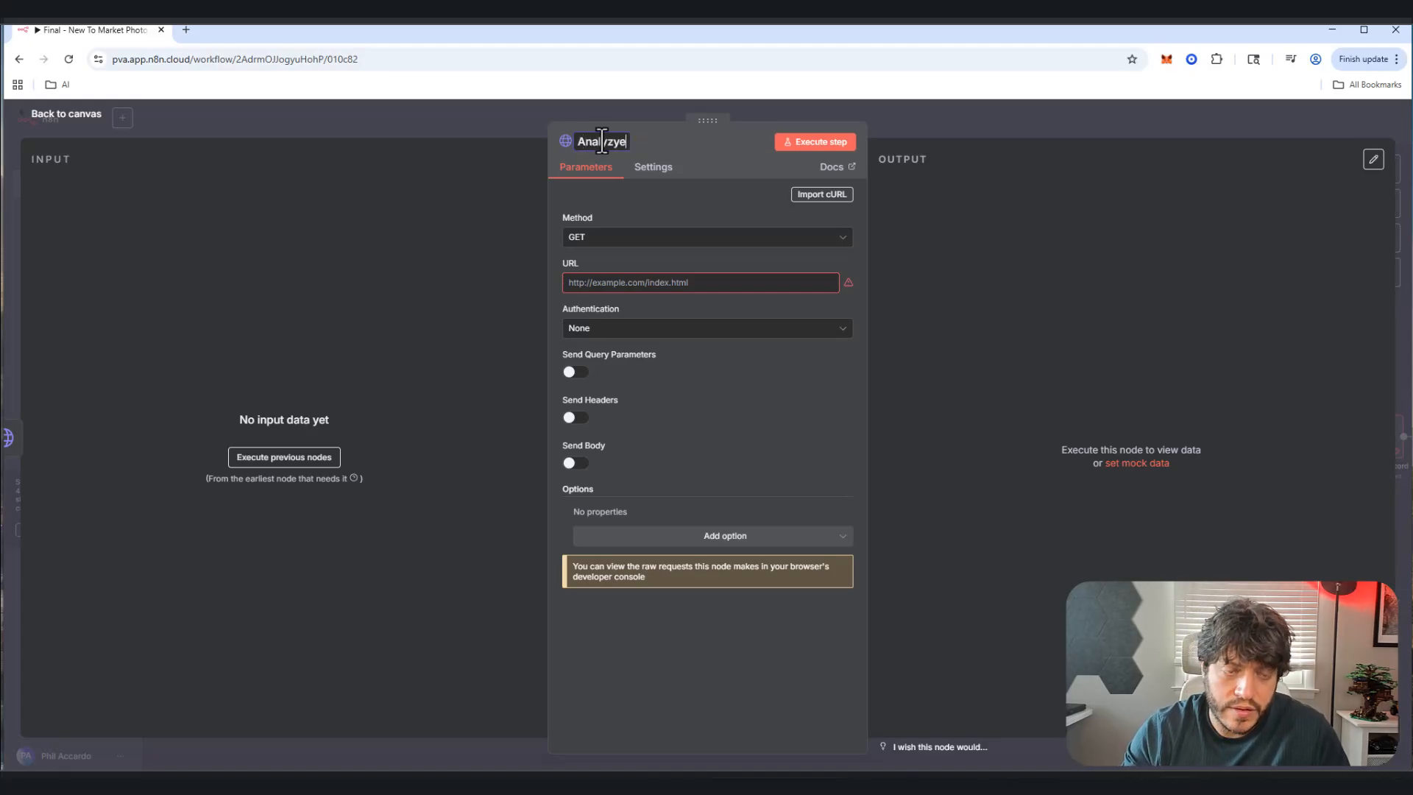
key(BackSpace)
key(BackSpace)
text(e Image1)
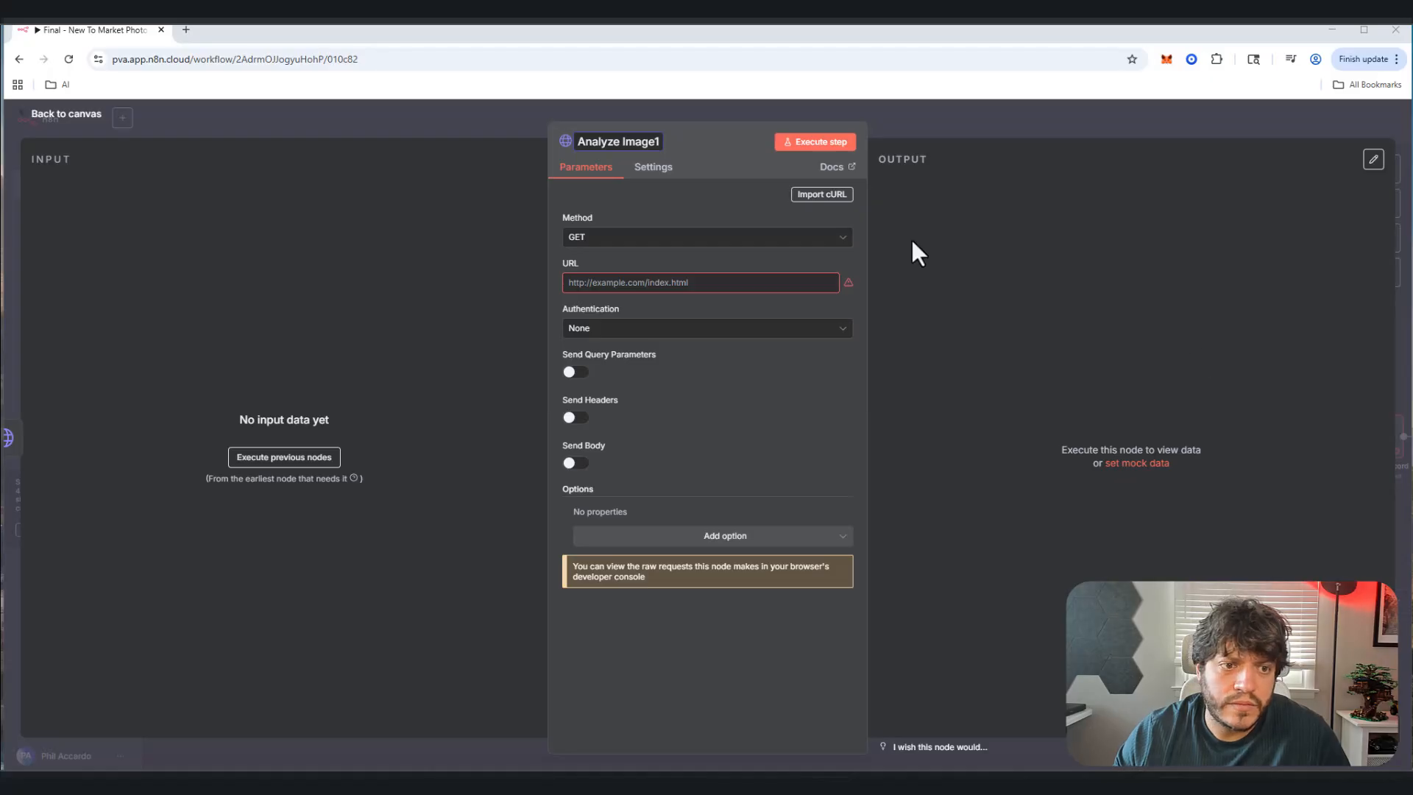
Step: Paste the Gemini generateContent URL and set authentication to Predefined Credential Type
click(715, 283)
text(https://generativelanguage.googleapis.com/v1beta/models/gemini-2.5-flash-preview-05-20:generateContent)
drag(729, 282, 868, 280)
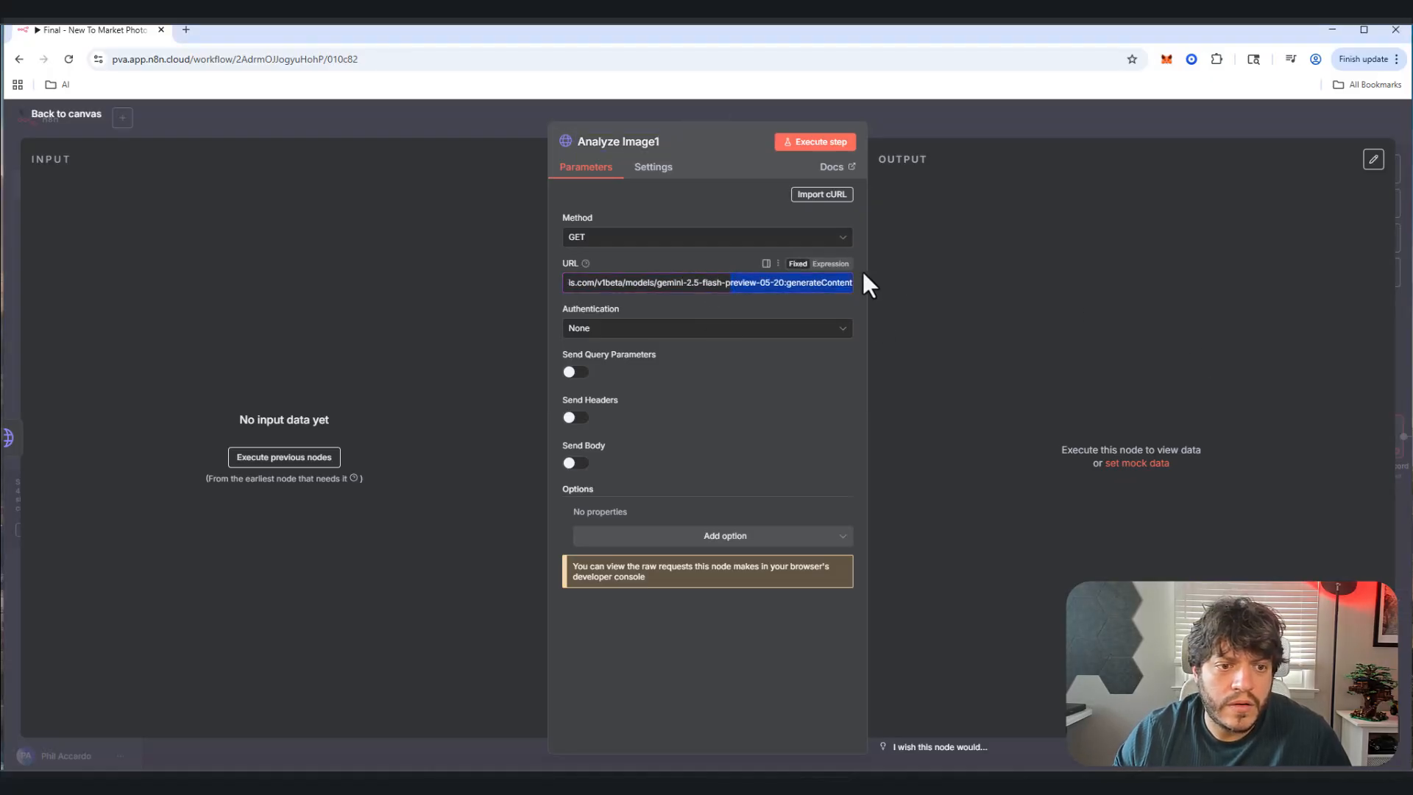
key(ctrl+a)
click(698, 329)
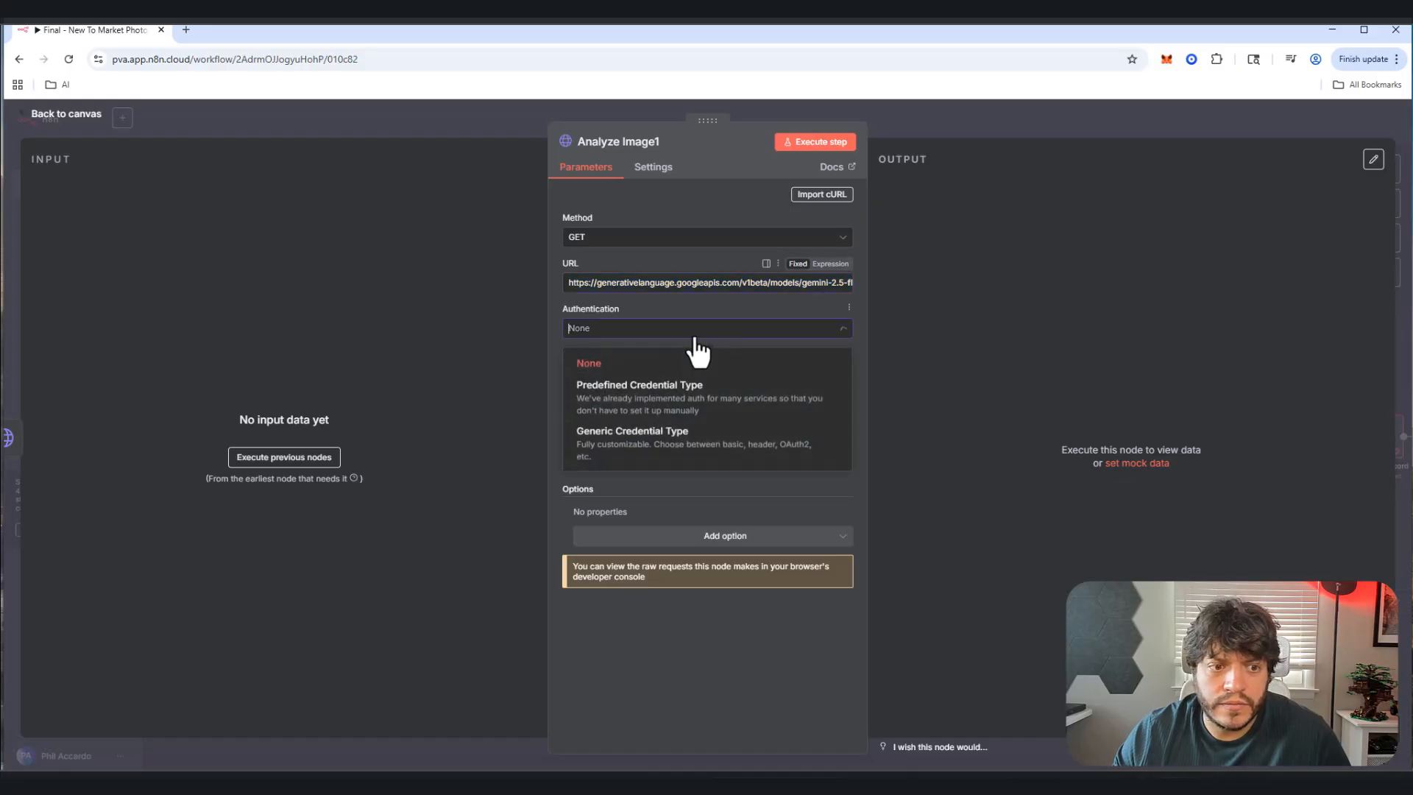
click(666, 392)
click(620, 374)
scroll(652, 464, down, 5)
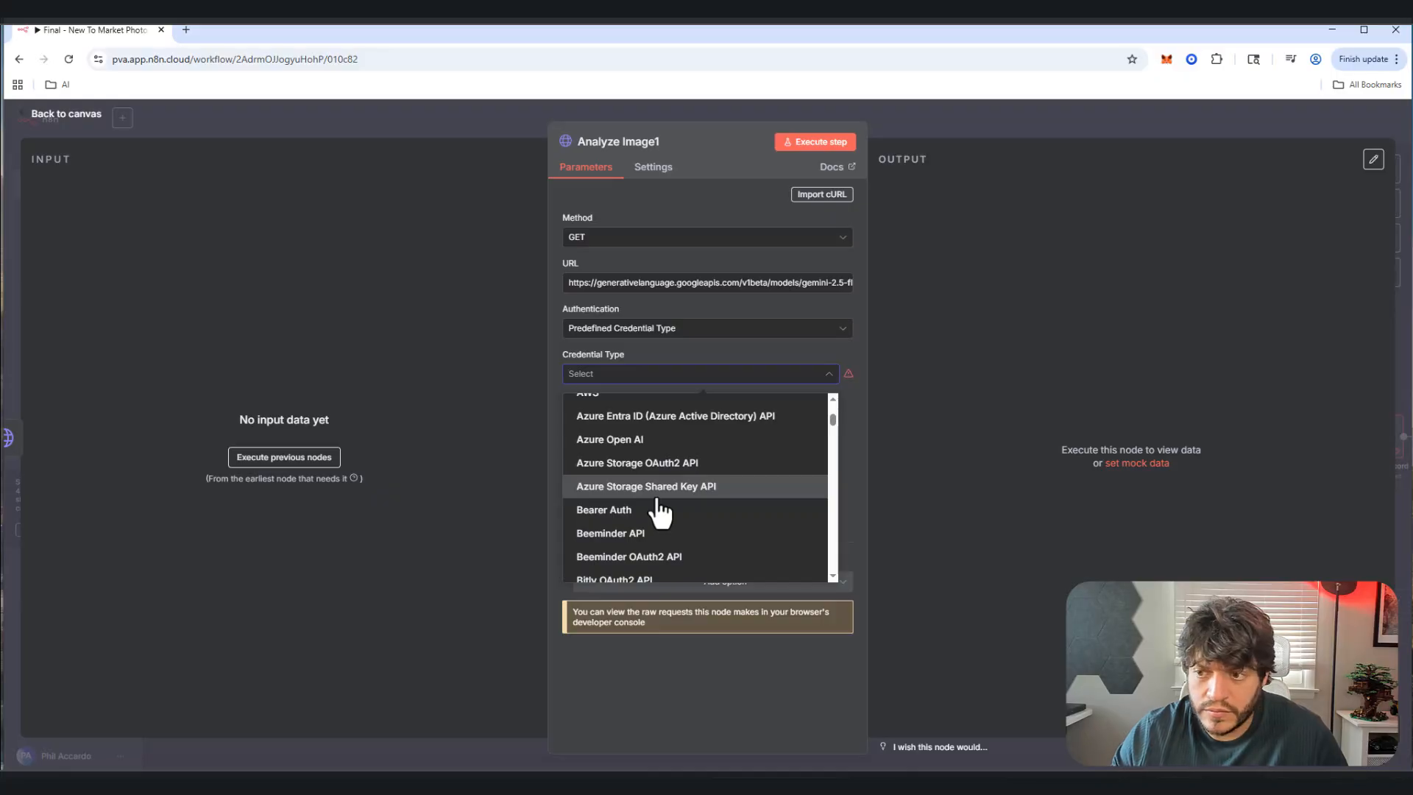
click(665, 306)
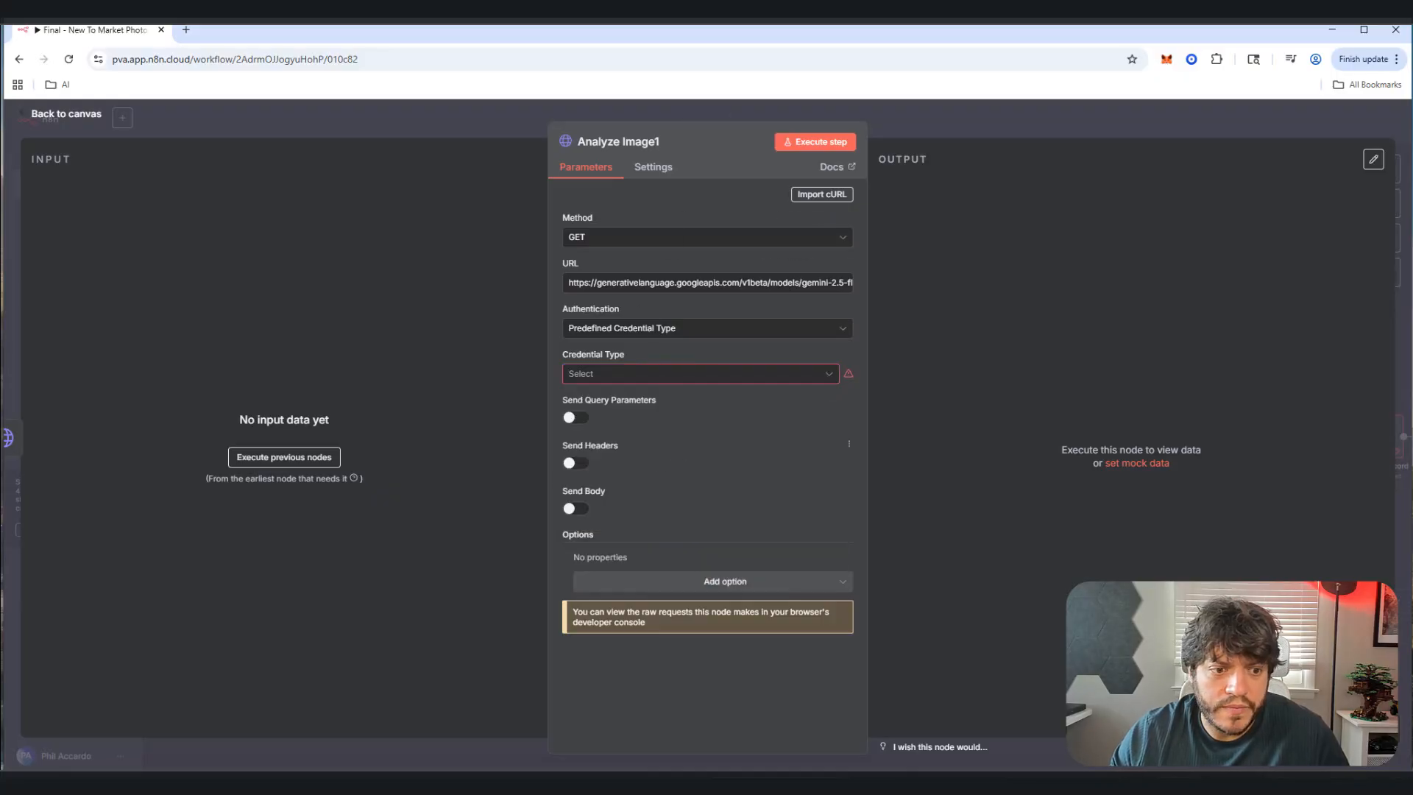
Step: Enable Send Headers and add a Content-Type: application/json header
click(575, 463)
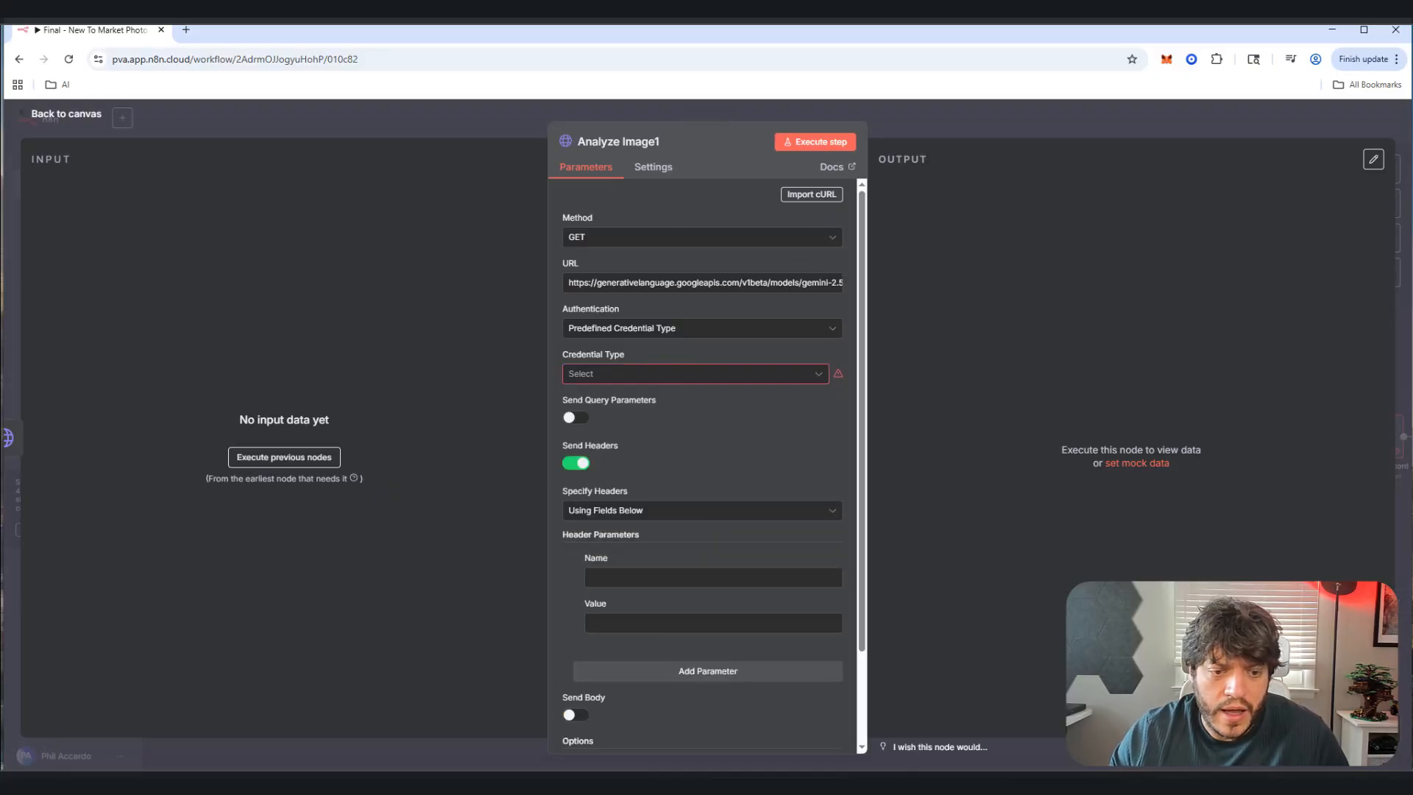
click(705, 576)
text(Content-Type)
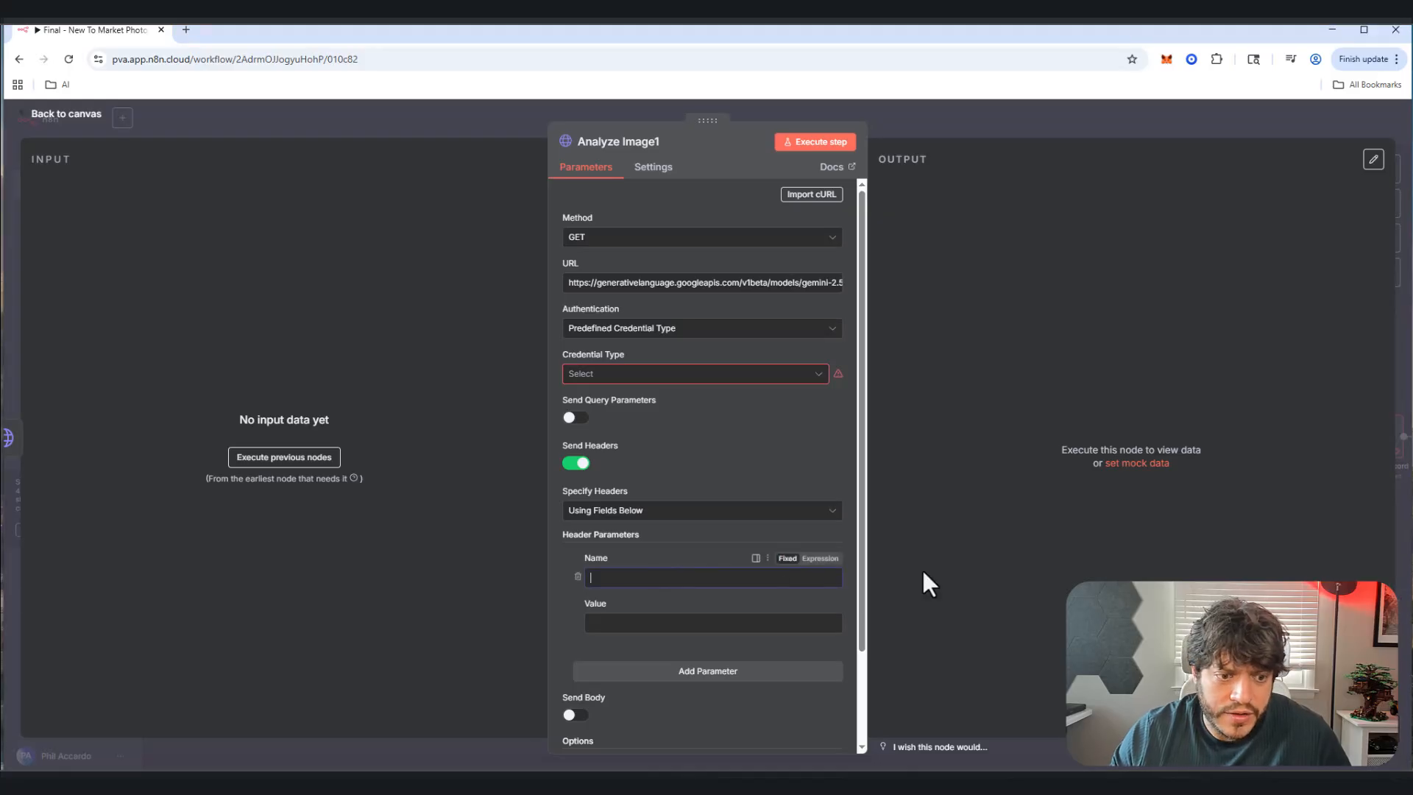
click(699, 623)
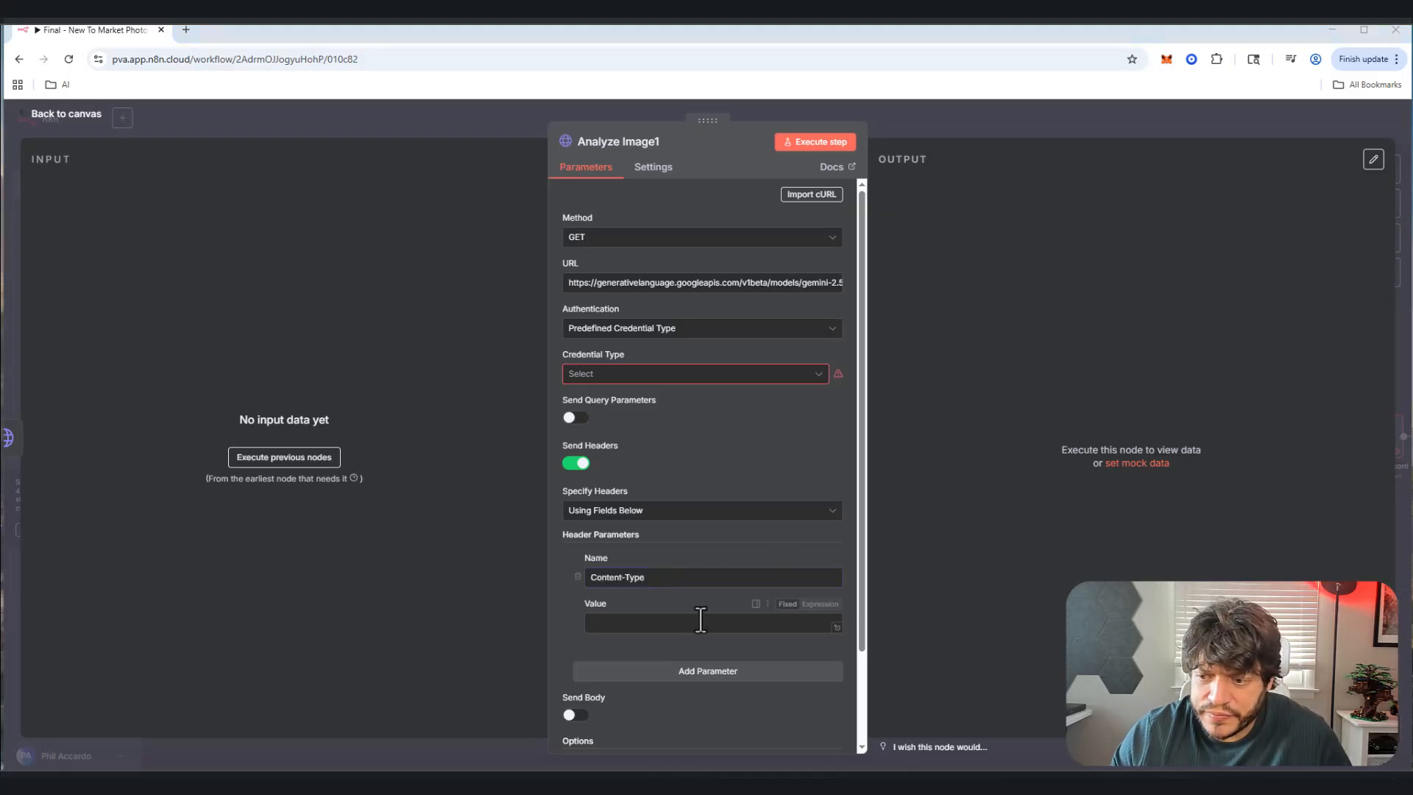
text(application/json)
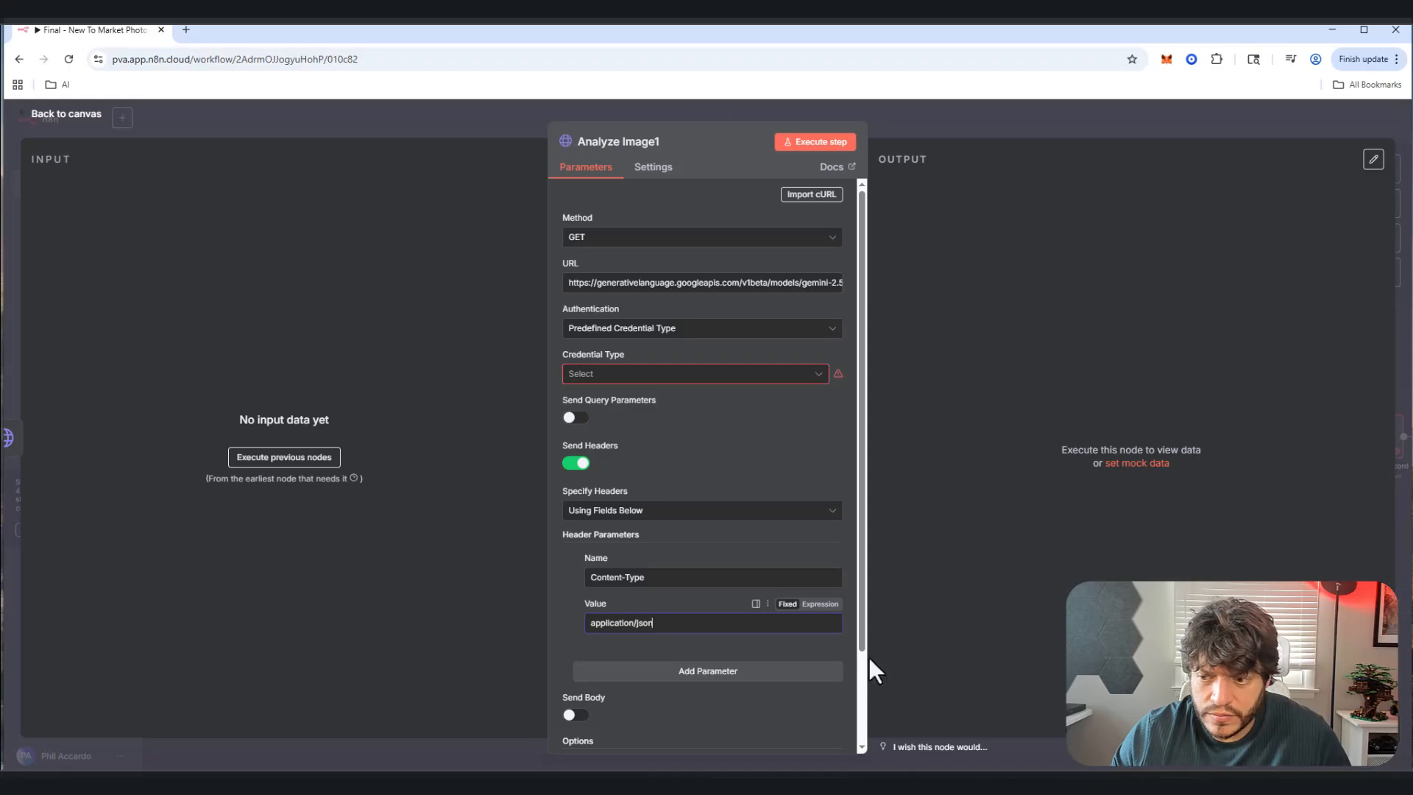
scroll(662, 648, down, 2)
Step: Enable Send Body using JSON and paste the Gemini image-description request JSON
click(575, 603)
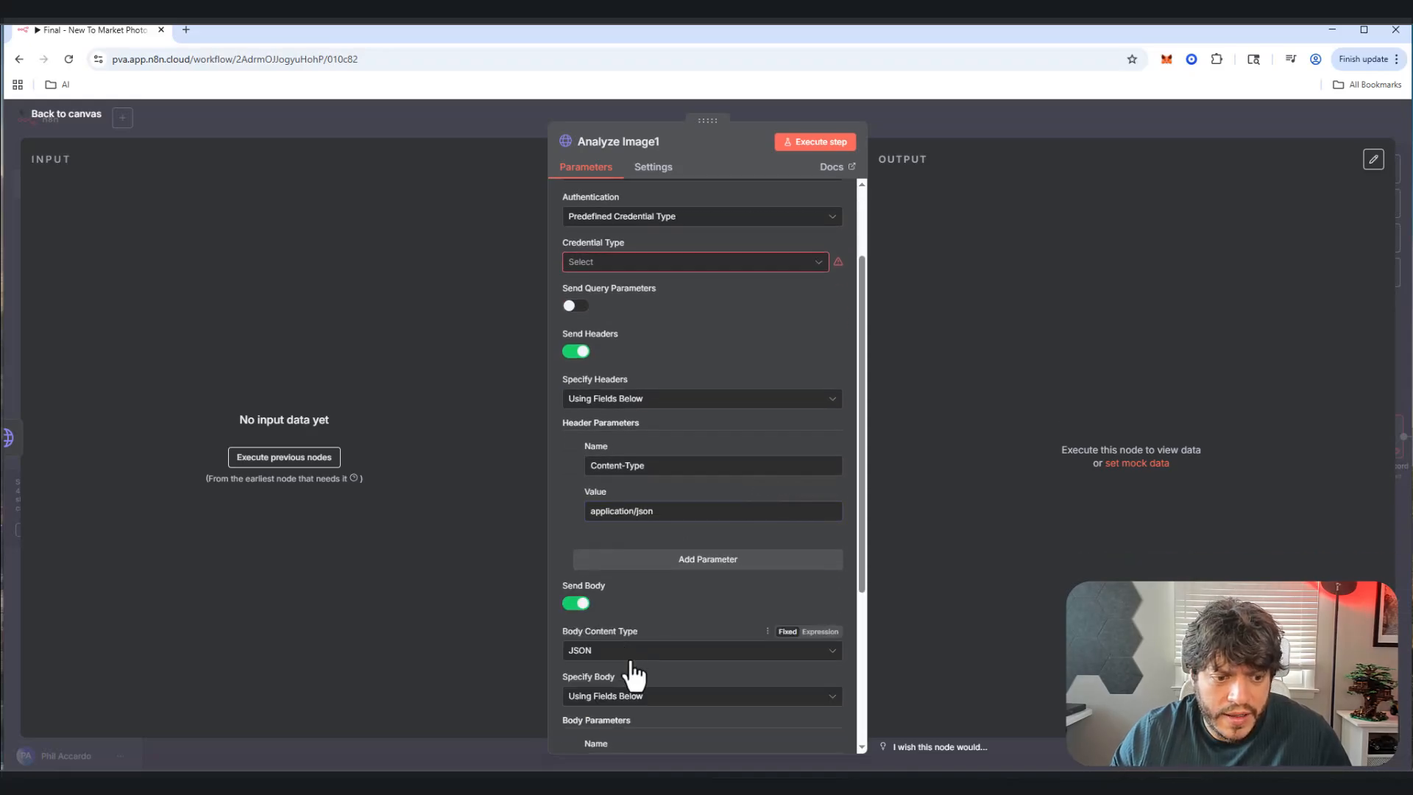
scroll(629, 648, down, 1)
click(629, 630)
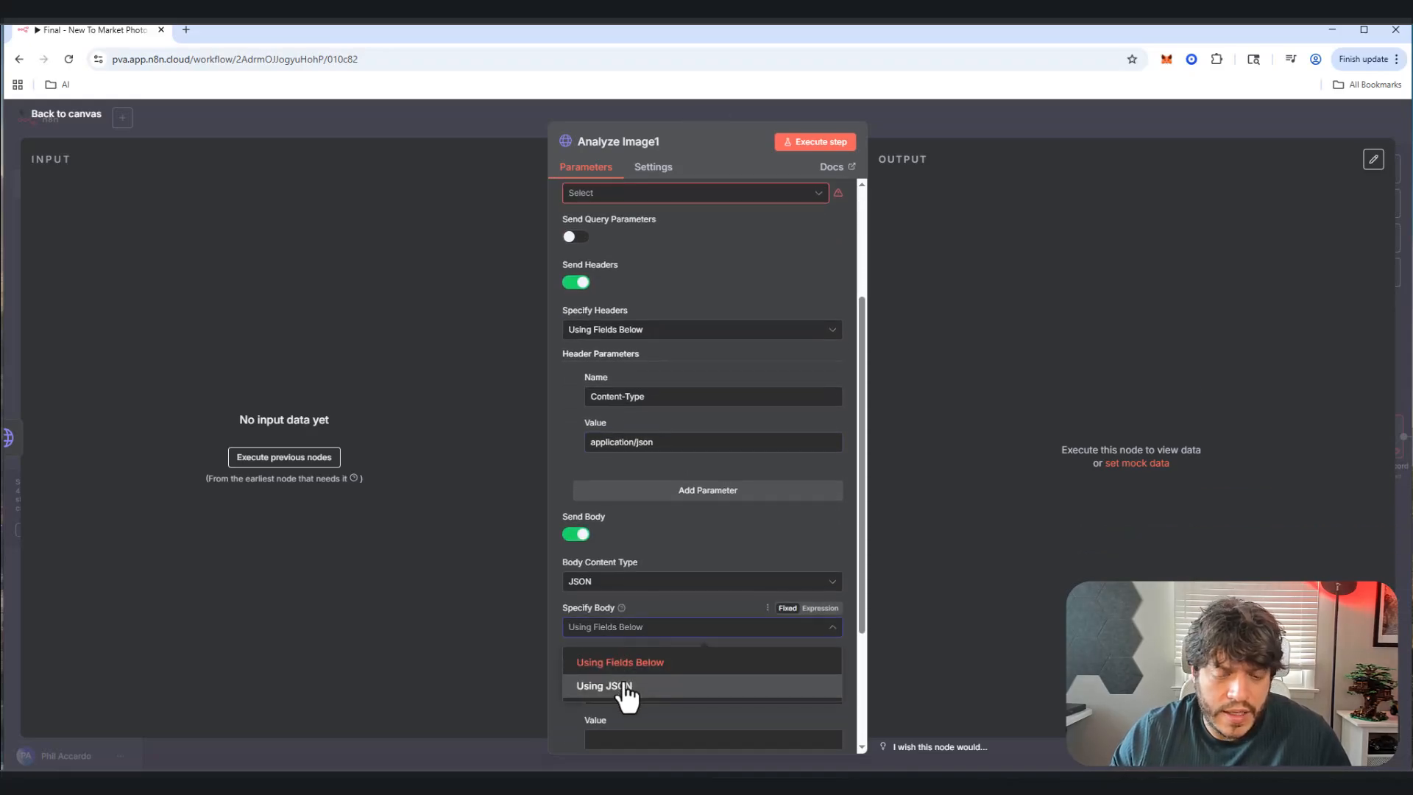
click(625, 687)
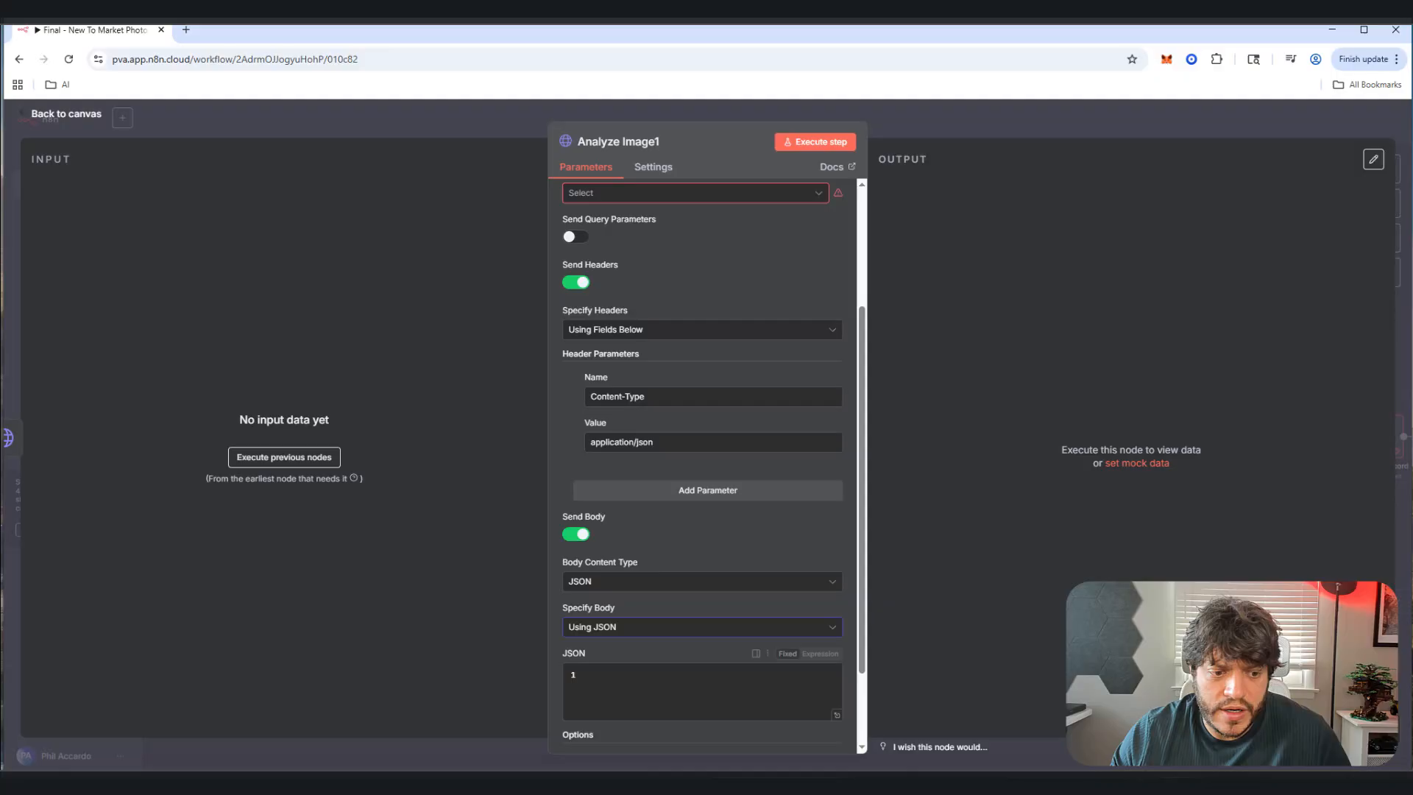
click(610, 706)
key(ctrl+v)
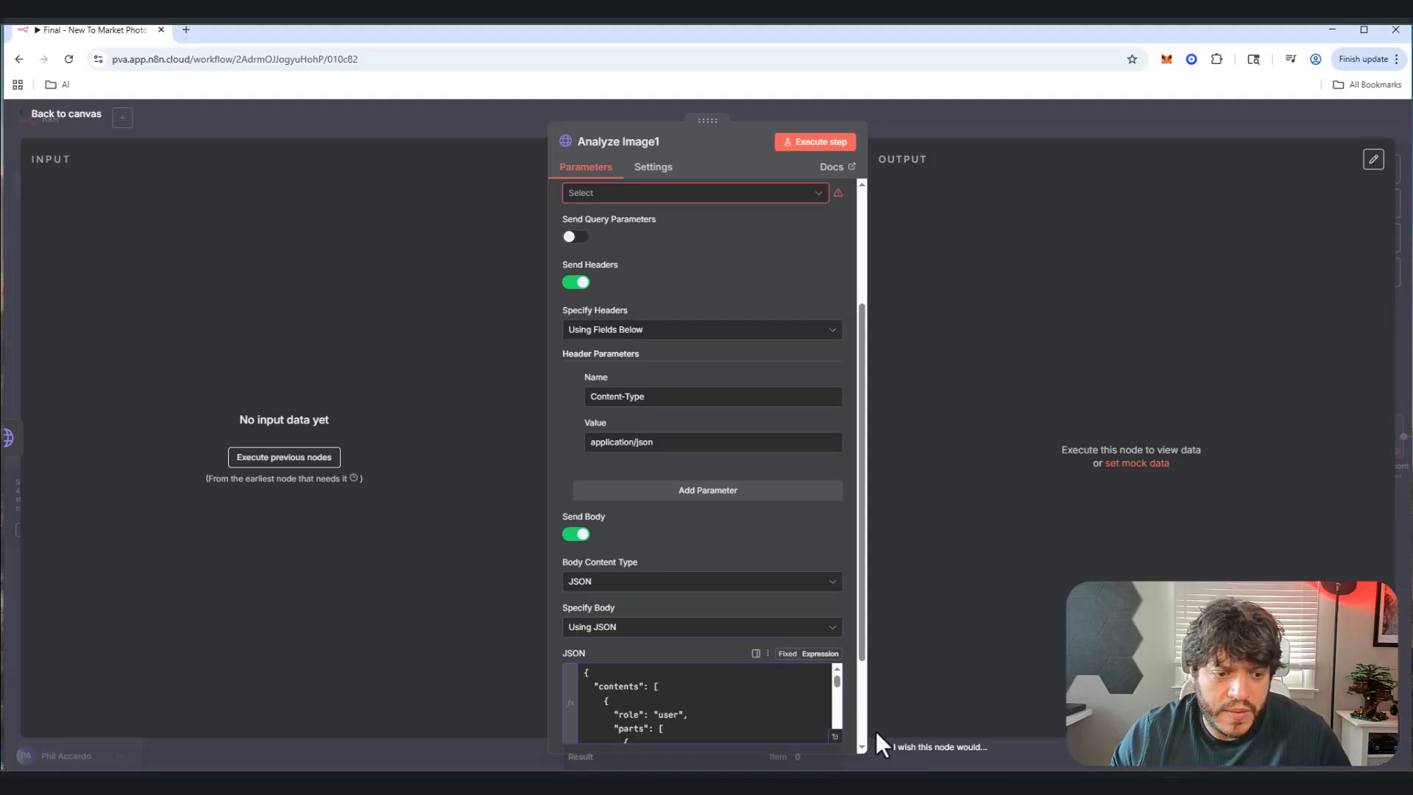
Step: Check the Upload to Gemini2 fileUri reference in the expression editor, then go back to the canvas
click(834, 736)
click(496, 301)
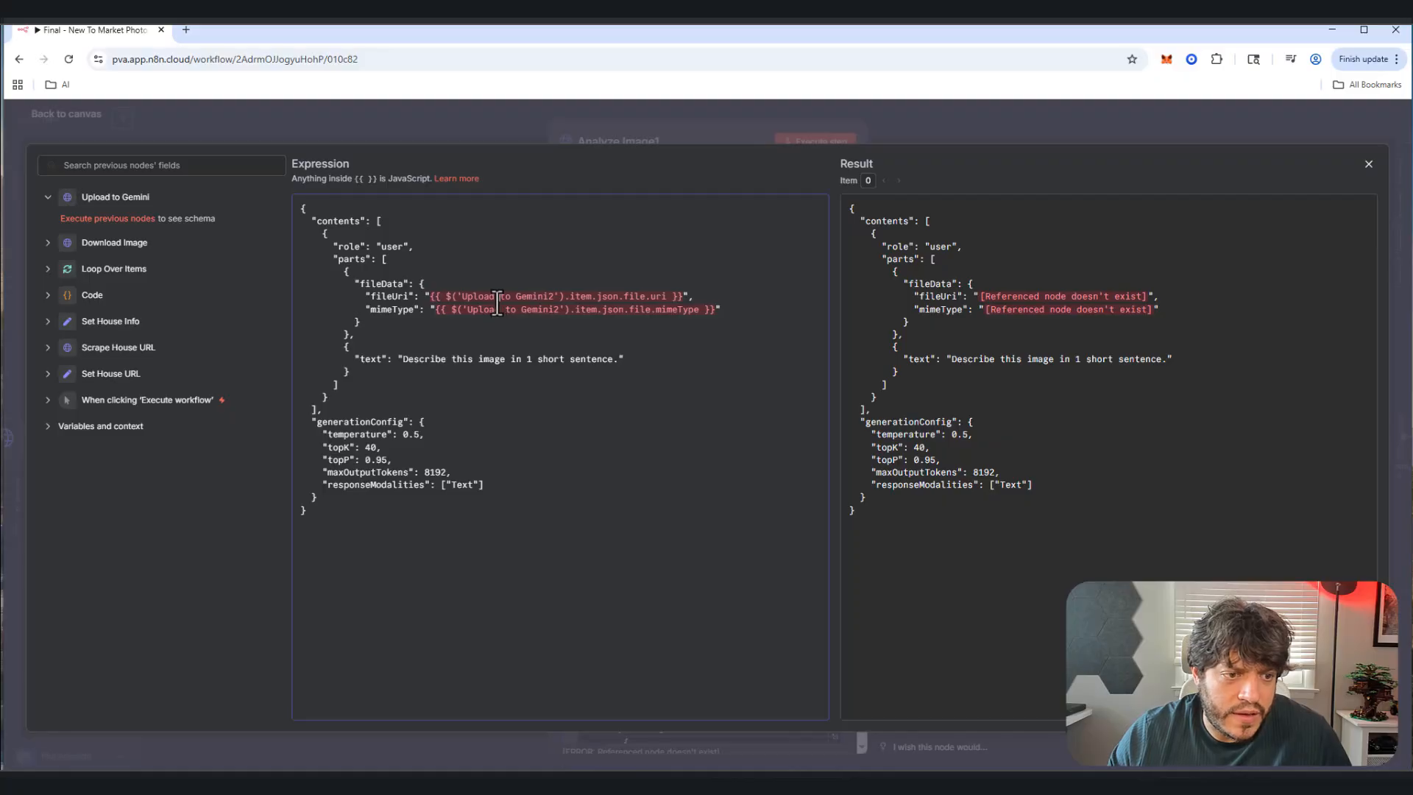
drag(444, 297, 555, 302)
click(555, 302)
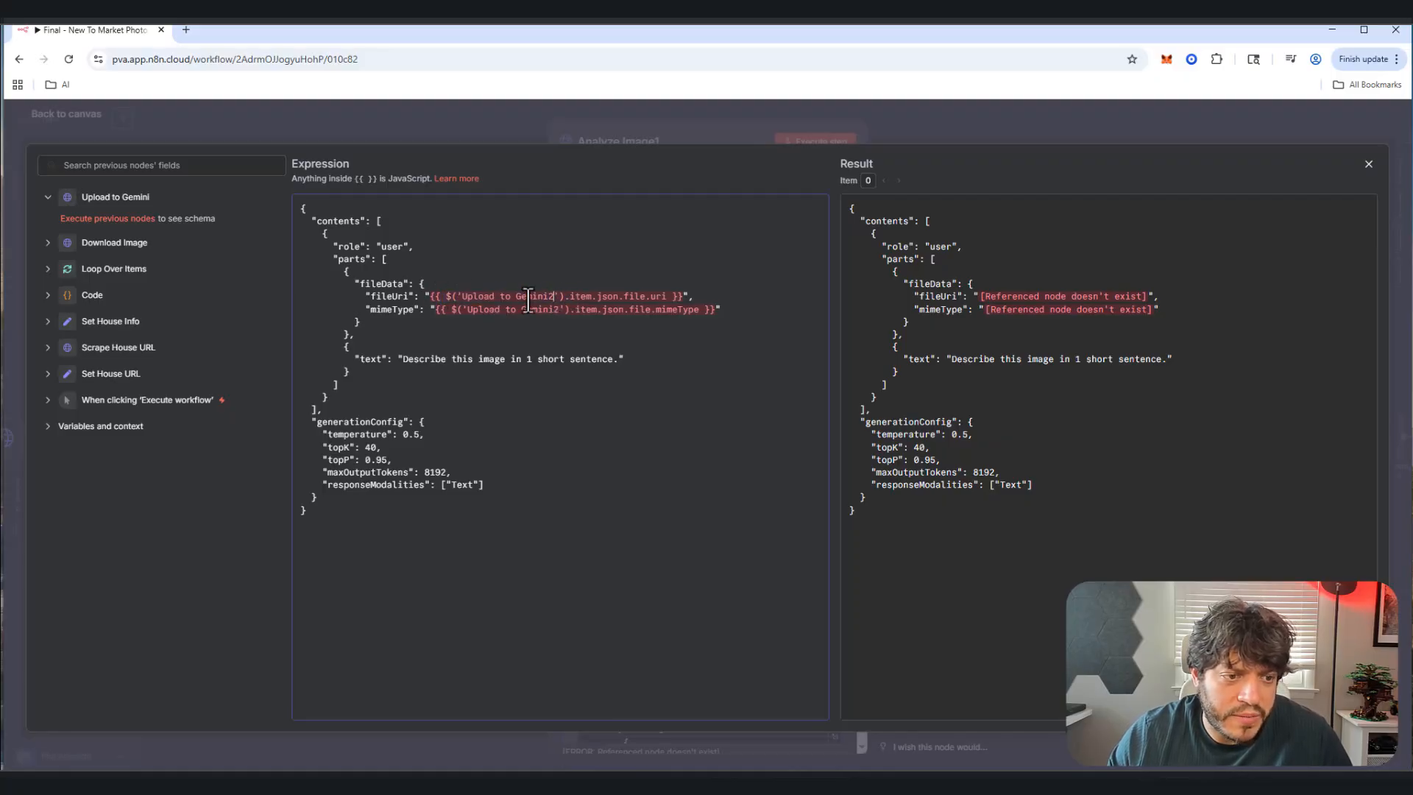
click(60, 113)
click(62, 116)
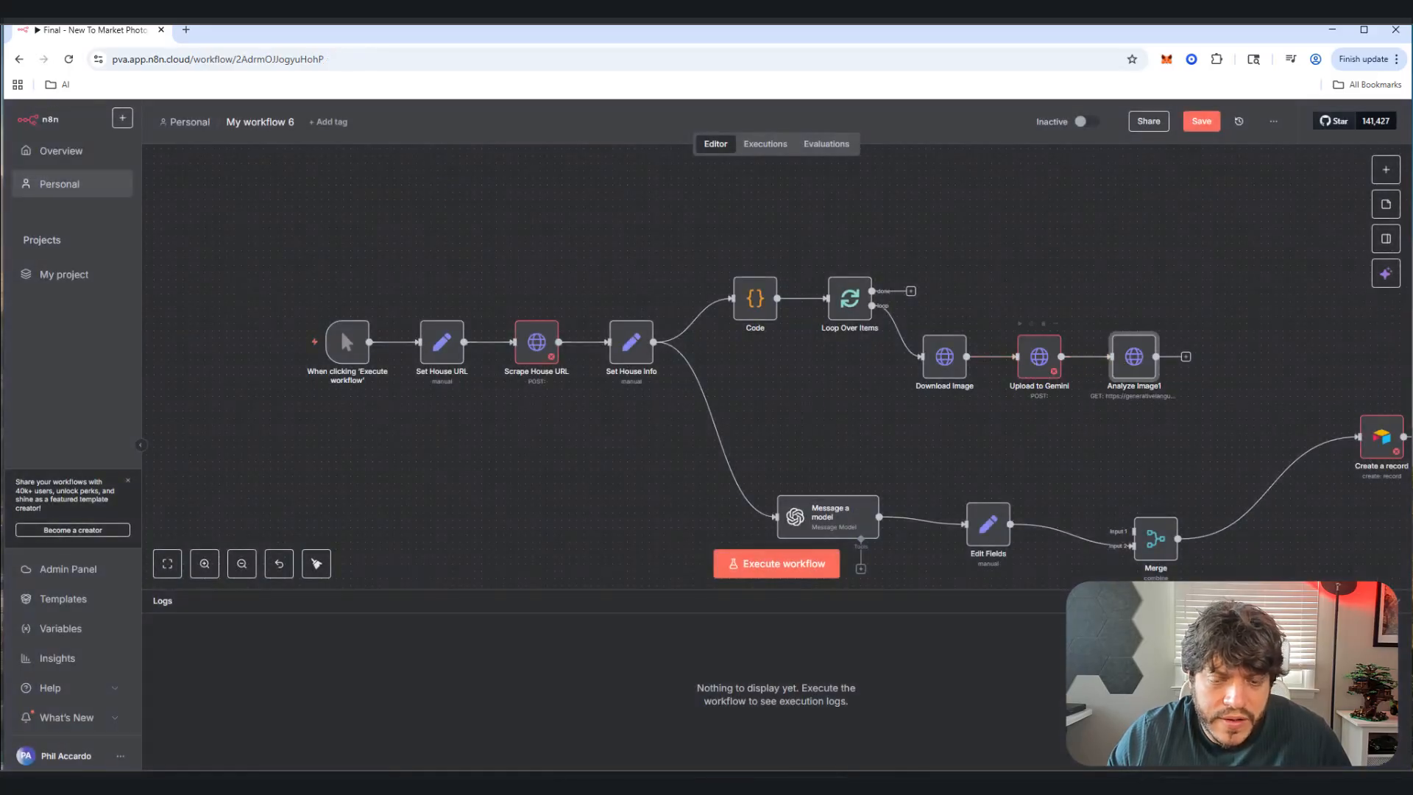
Step: Save My workflow 6 and add an HTTP Request node after Analyze Image1
key(ctrl+s)
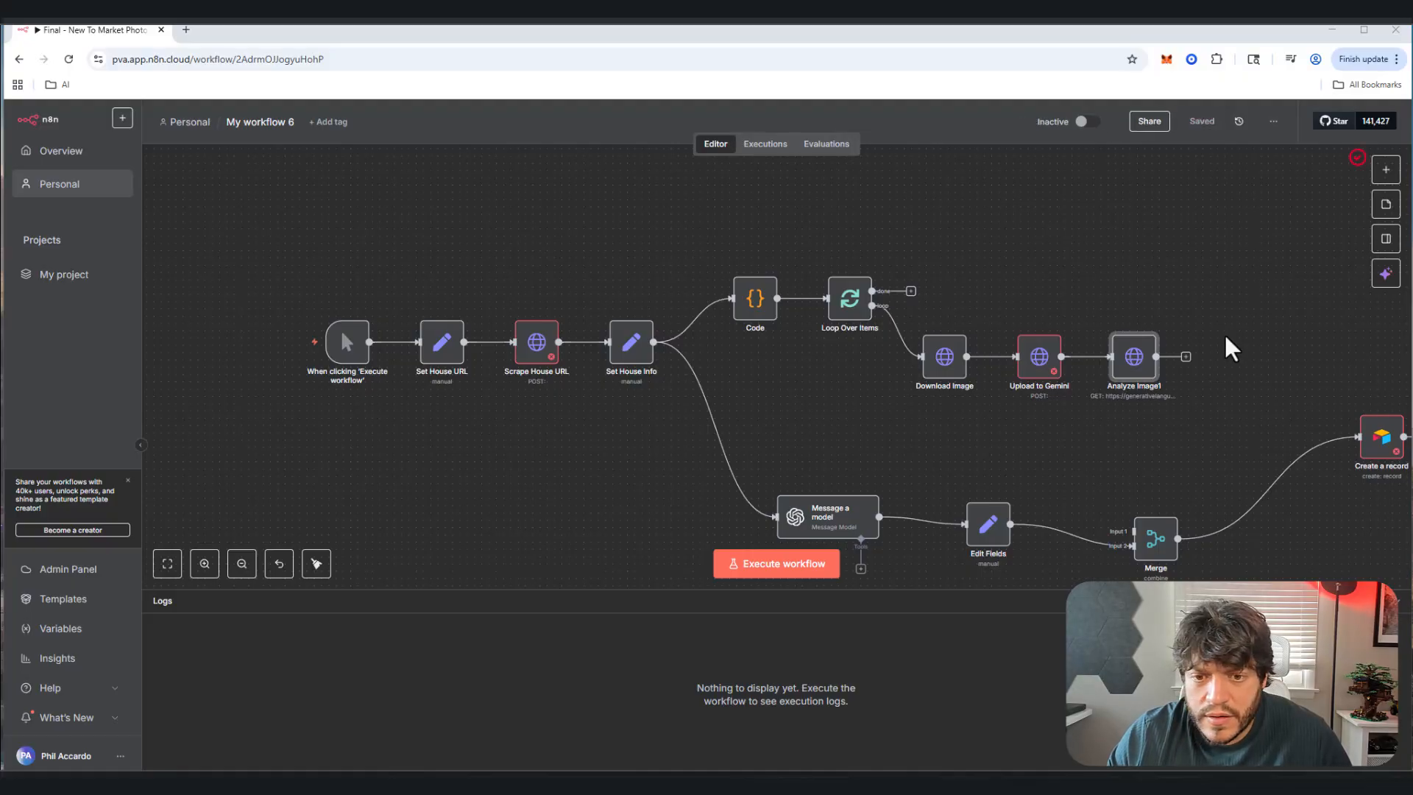
click(1189, 354)
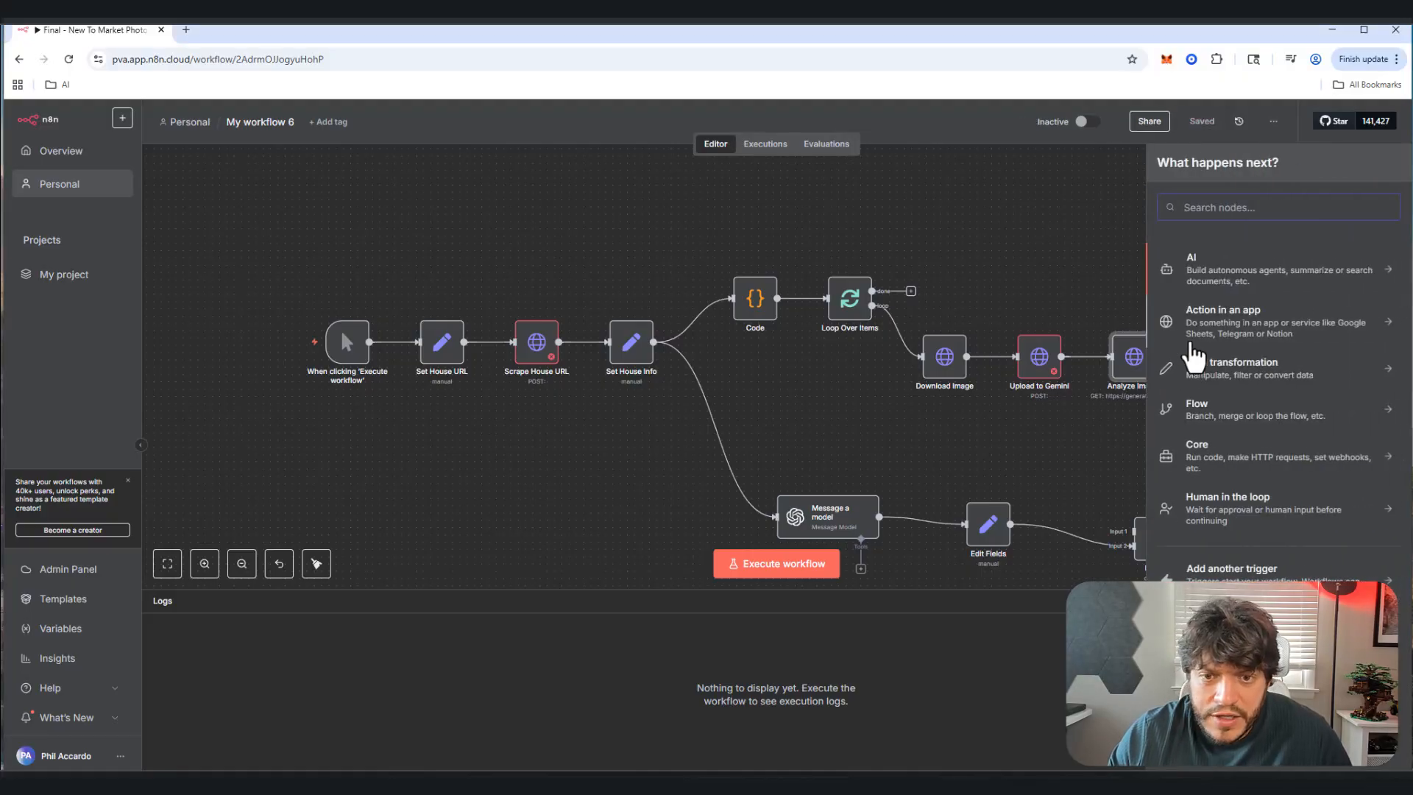
text(http)
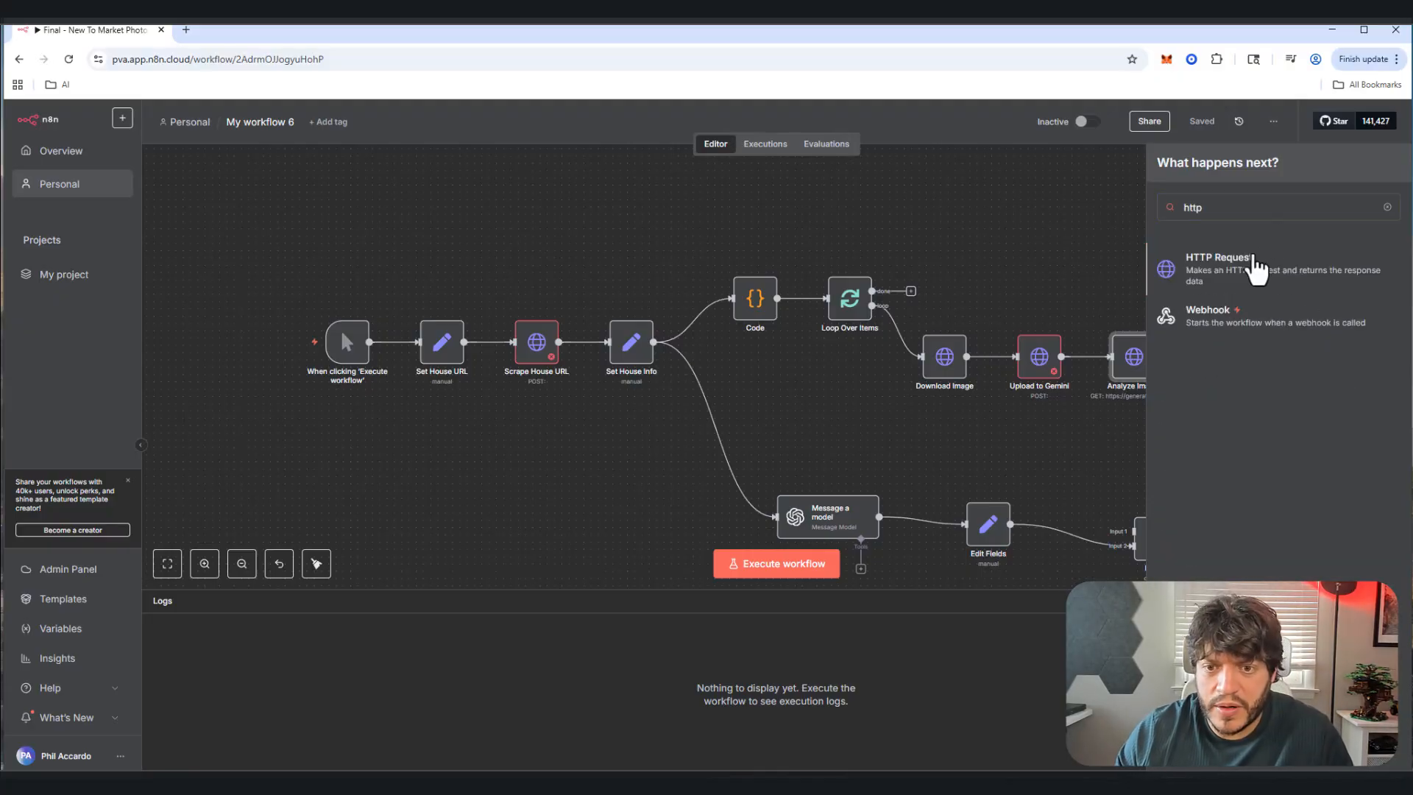
click(1173, 272)
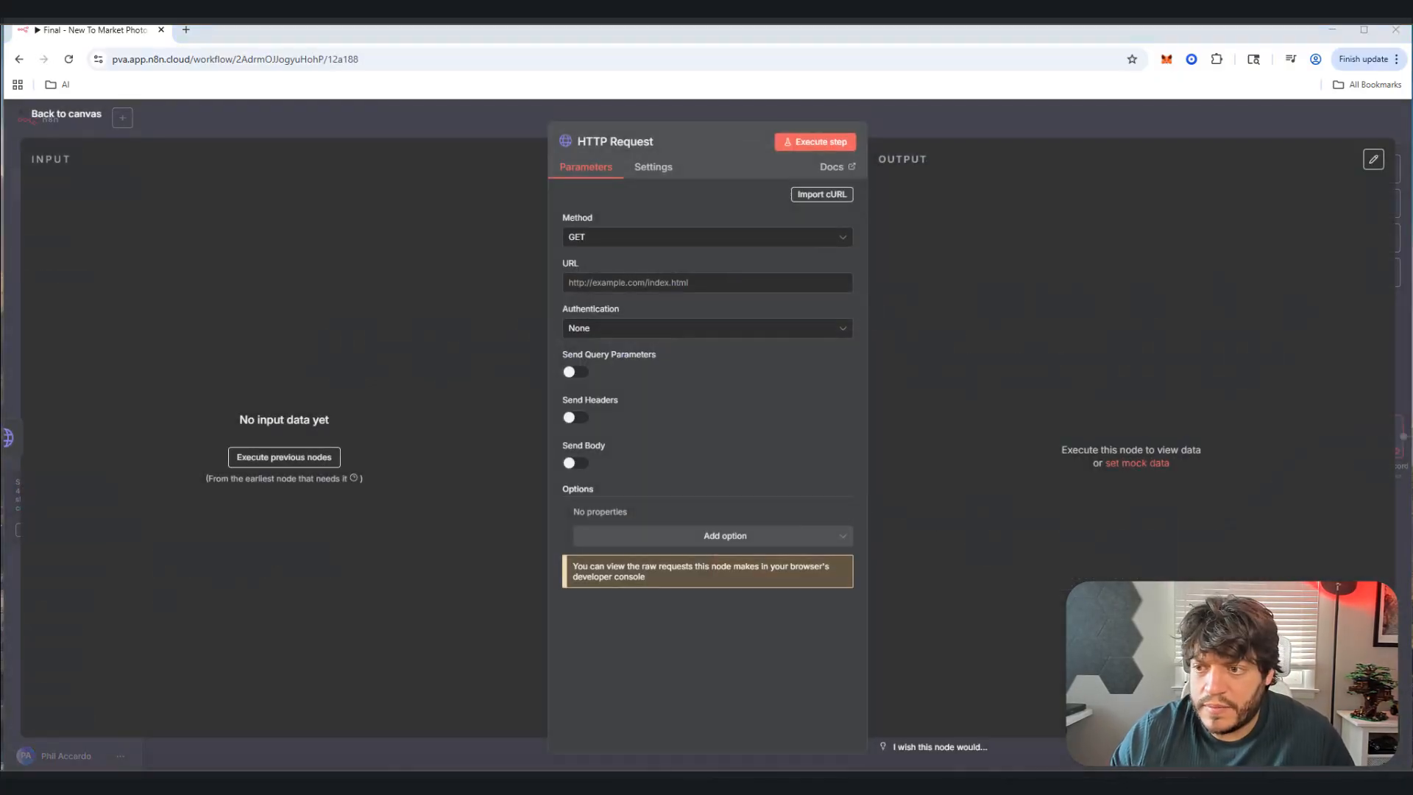
Step: Paste the Gemini generateContent URL and use Predefined Credential Type authentication
click(683, 282)
key(ctrl+v)
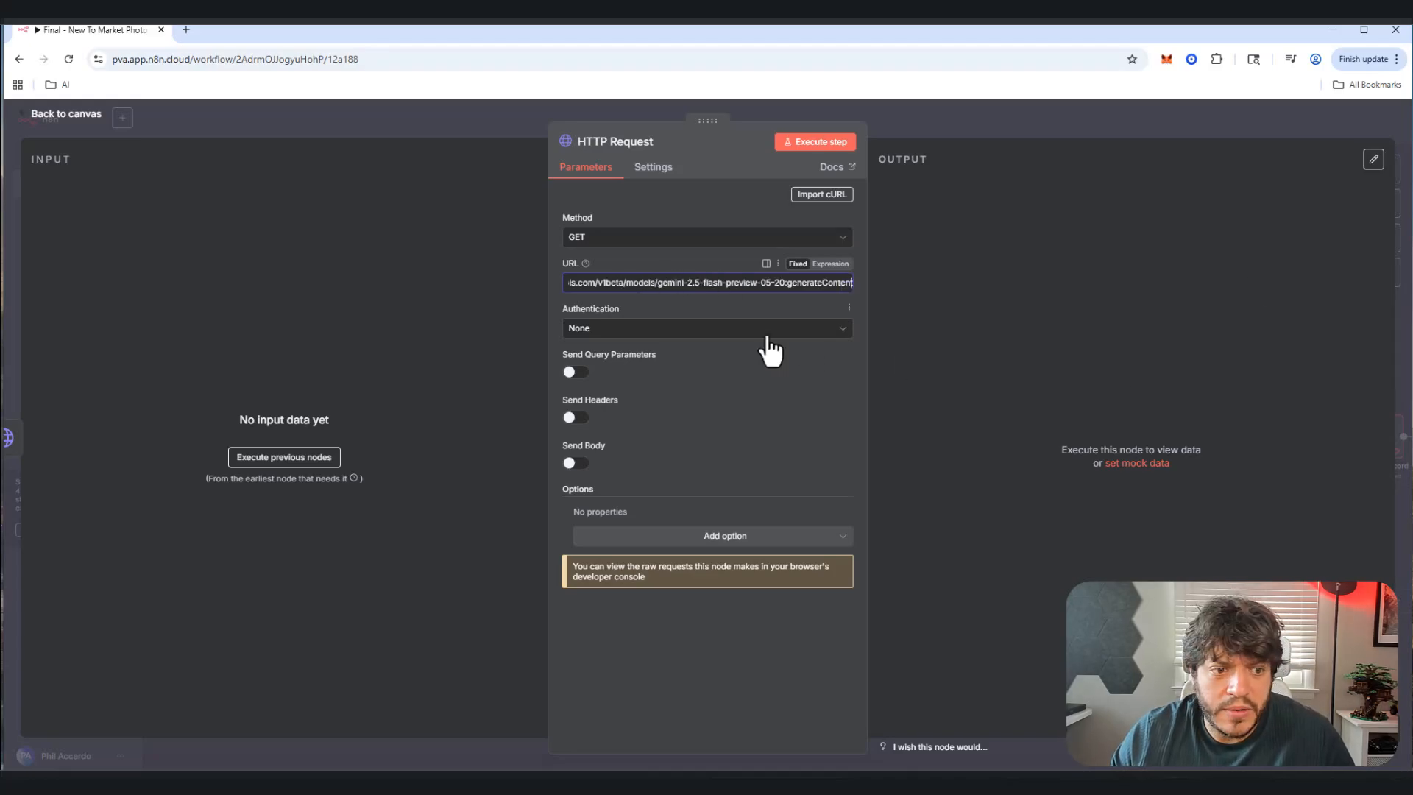
click(809, 329)
click(796, 401)
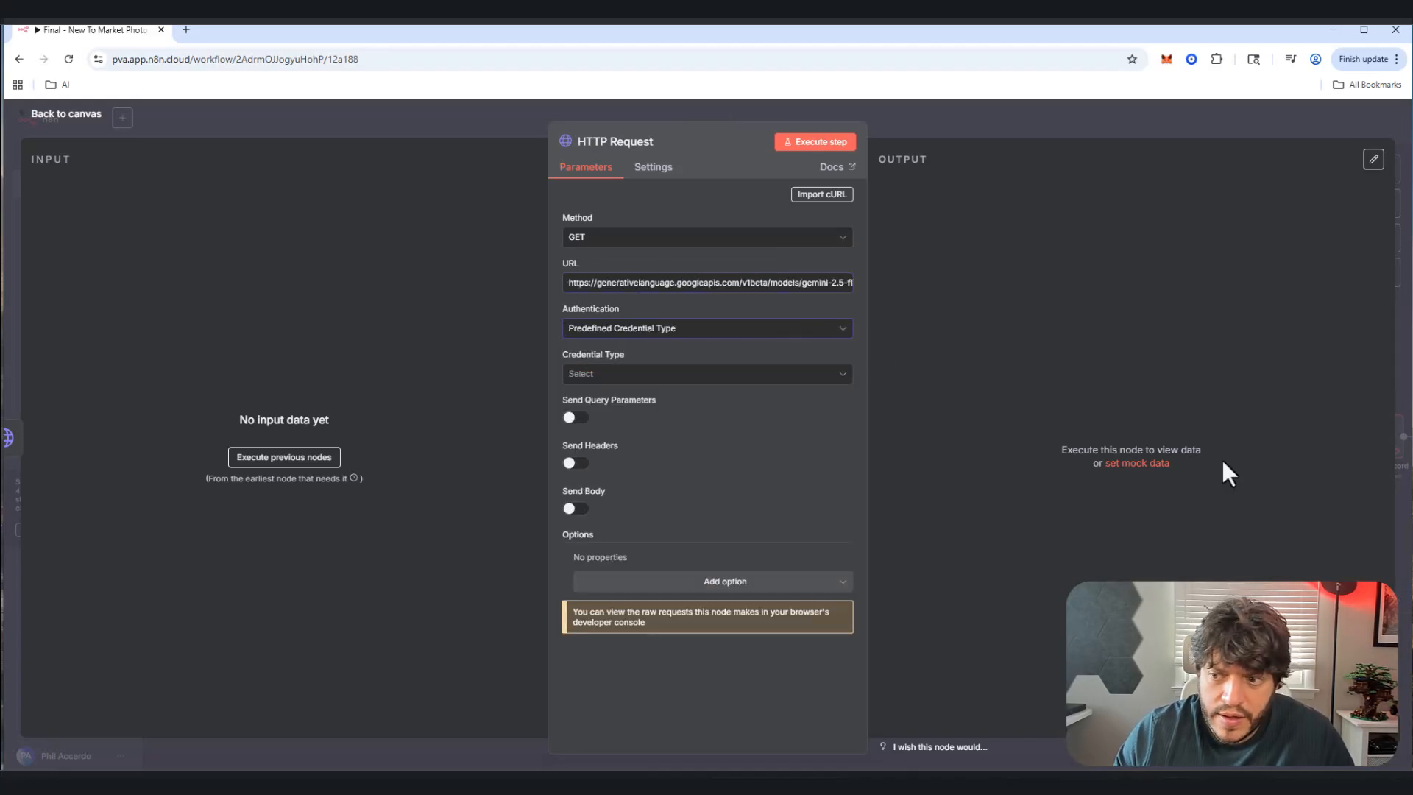
Step: Add a Content-Type: application/json header and rename the node to Analyze image (keyword)2
click(576, 463)
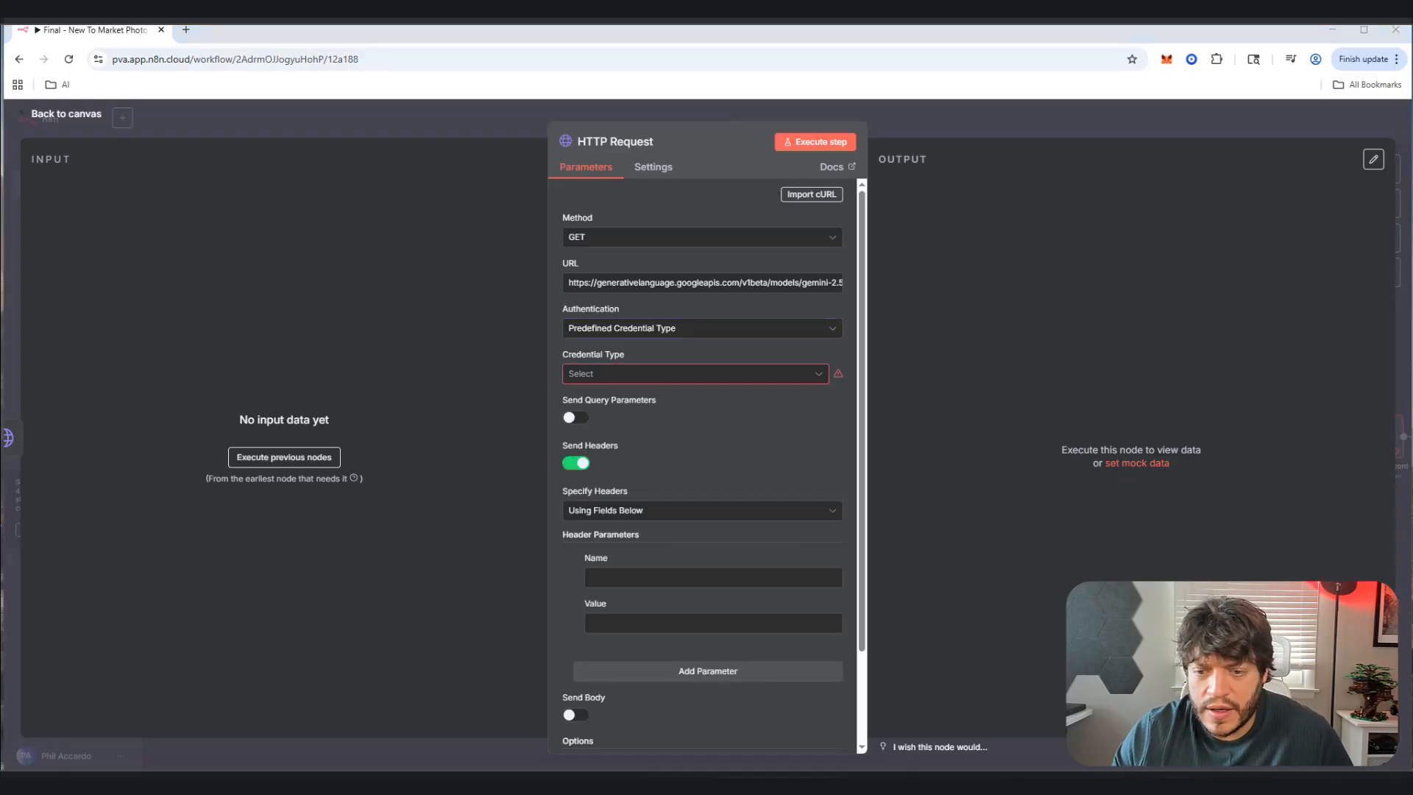
click(734, 577)
text(Content-Type)
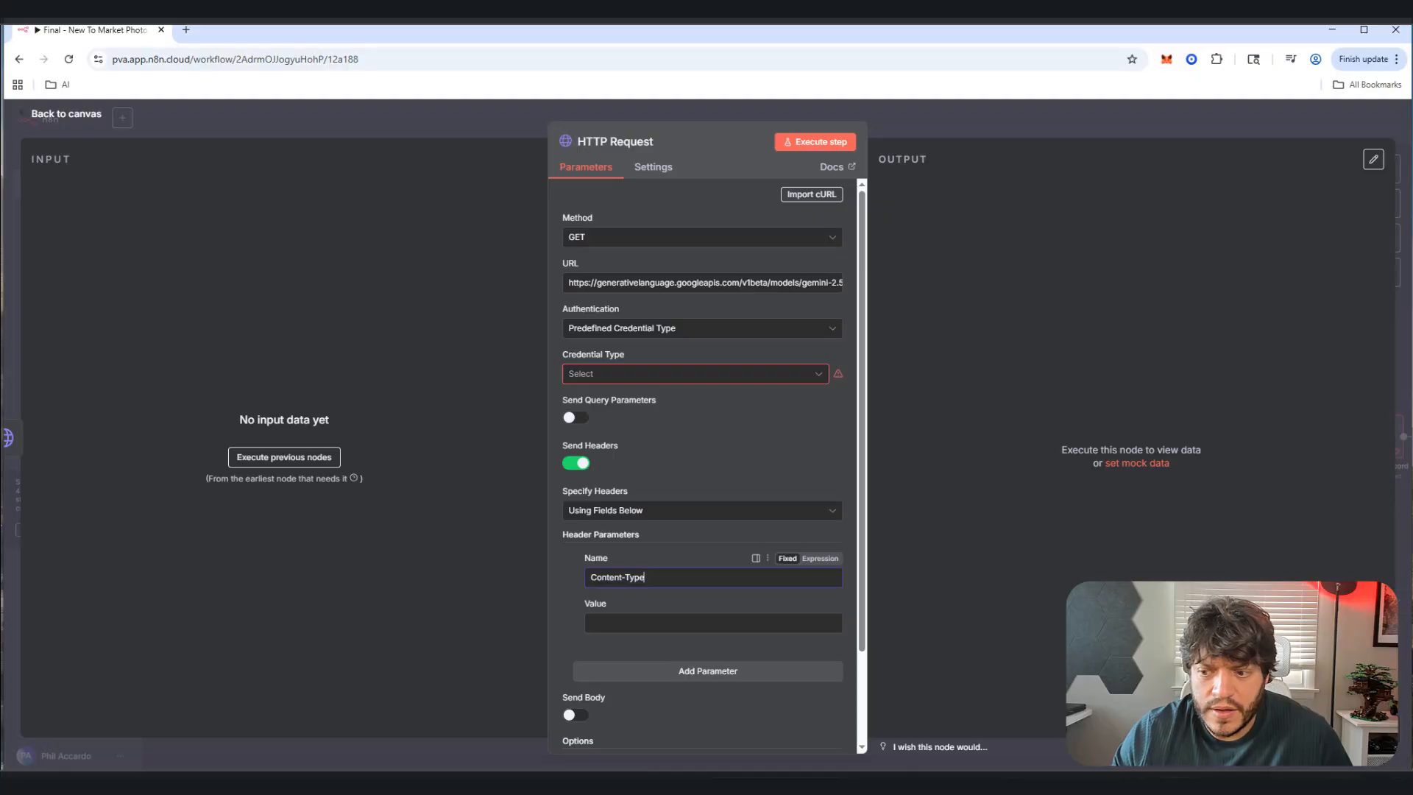
key(Tab)
text(application/json)
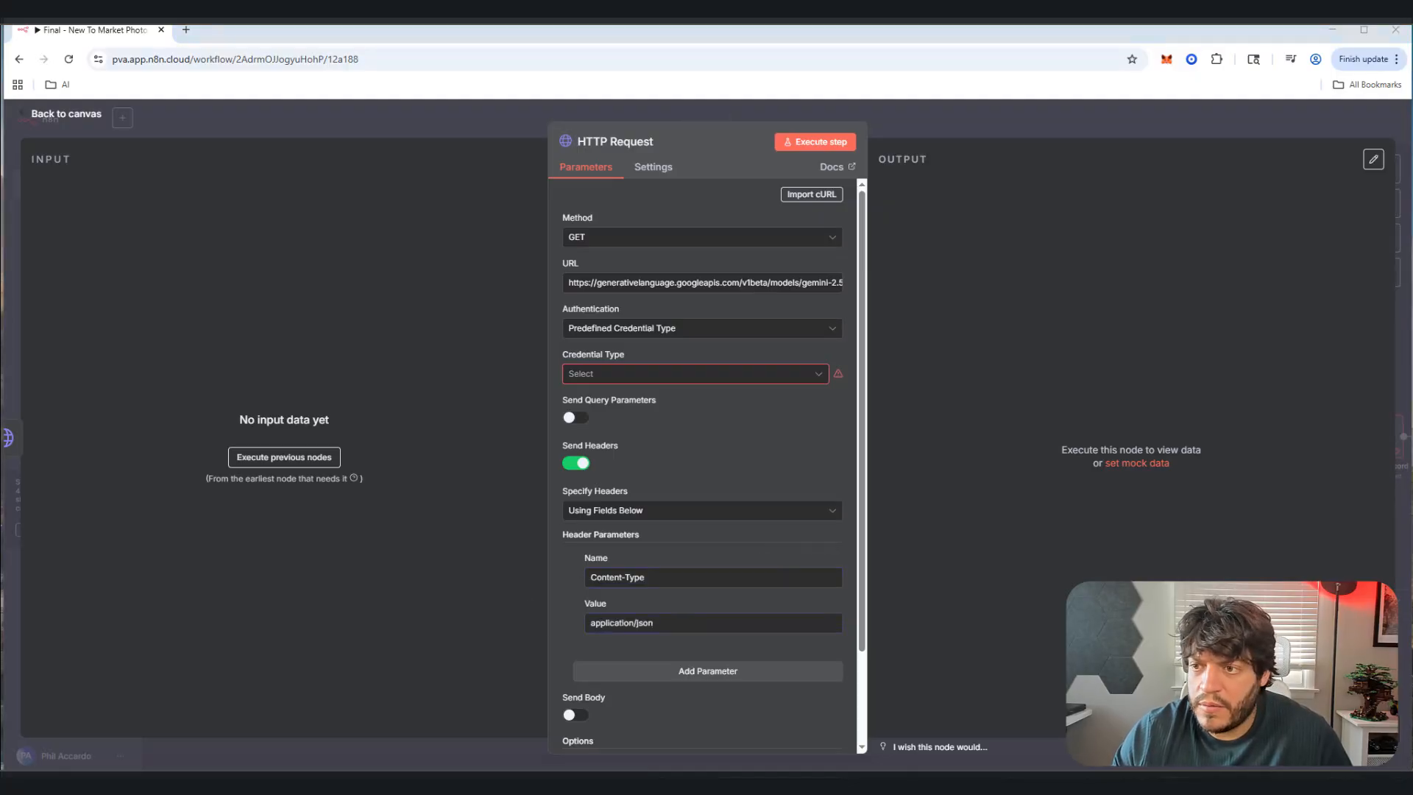
click(610, 141)
text(Analyze image (keyword)2)
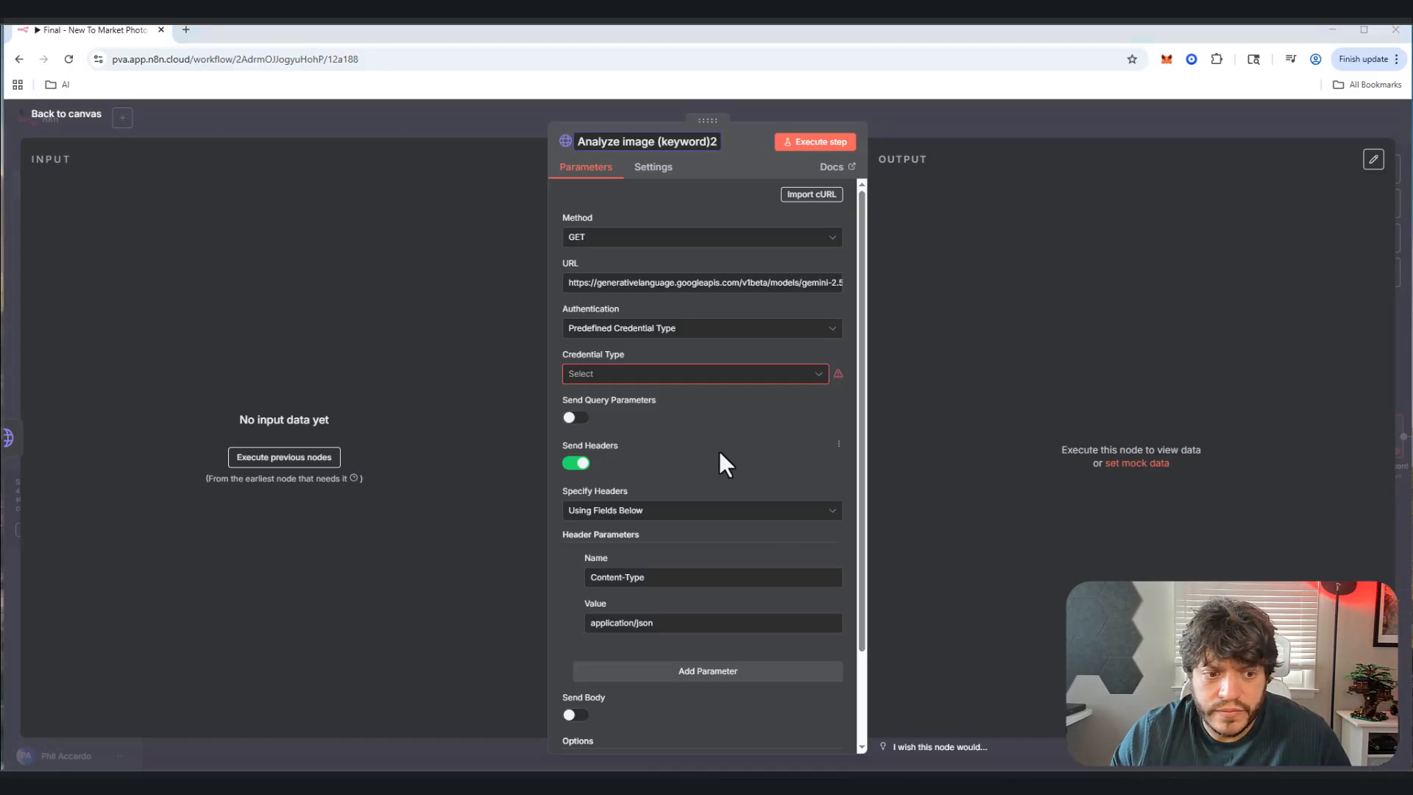
Step: Enable Send Body and set Specify Body to Using JSON
scroll(720, 453, down, 1)
scroll(630, 561, down, 1)
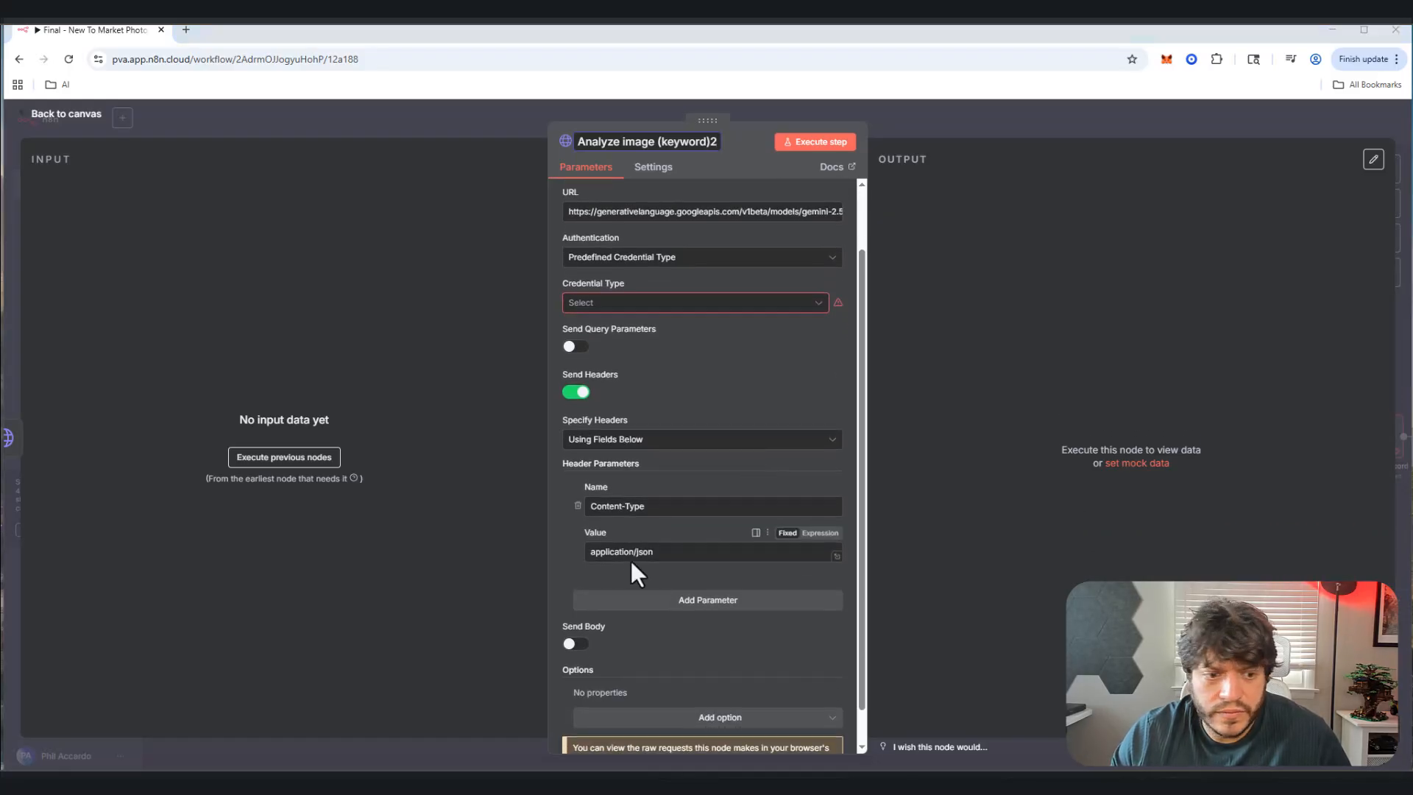
click(572, 608)
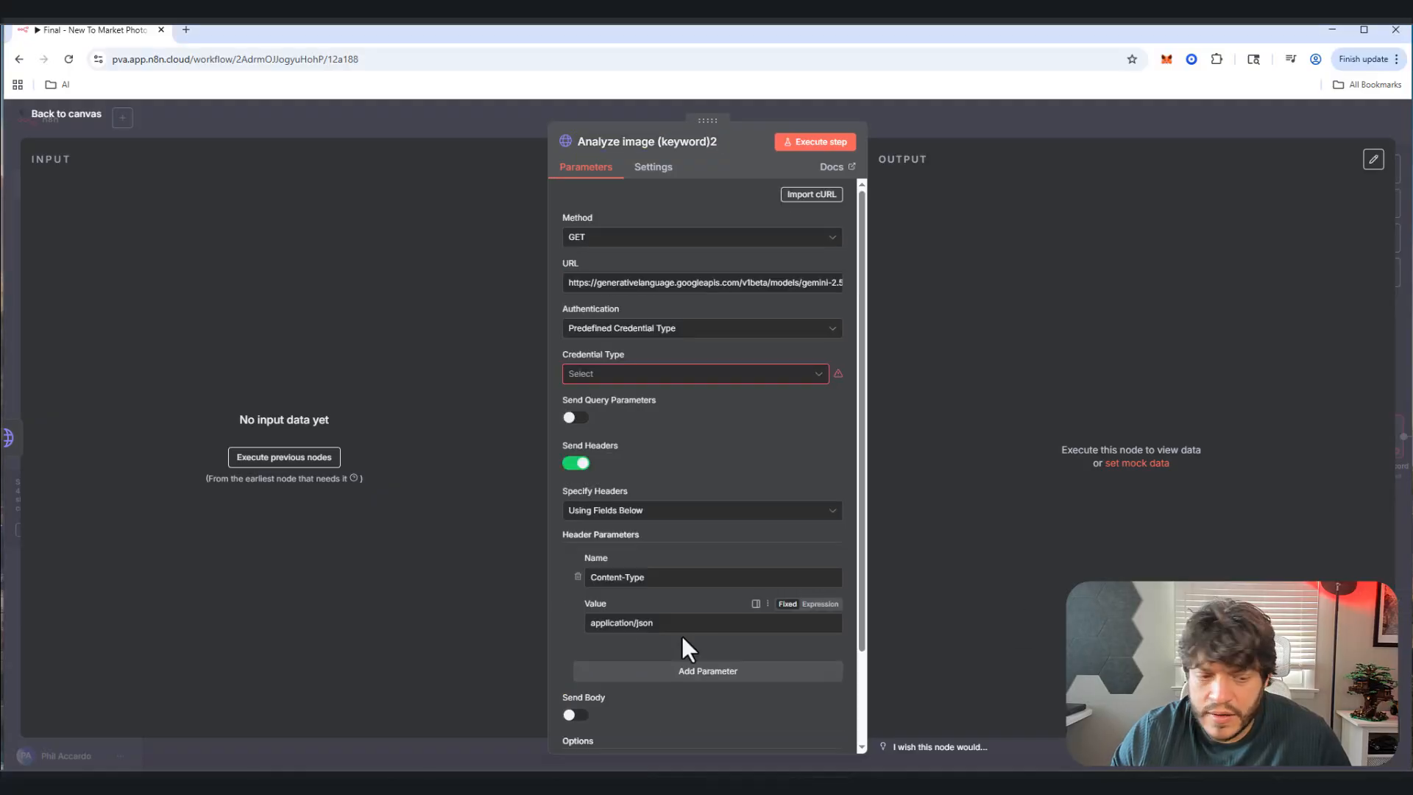
scroll(682, 635, down, 1)
click(573, 648)
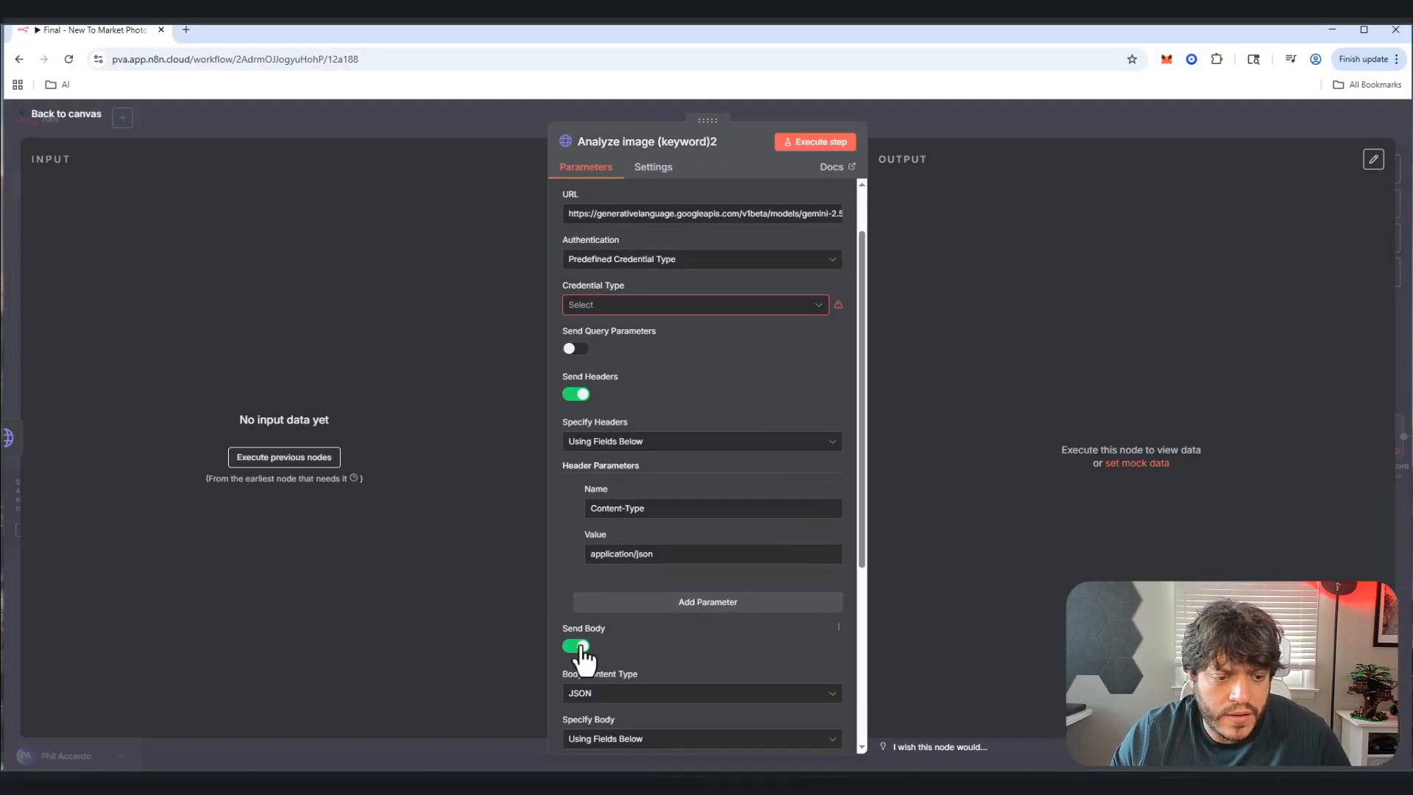
scroll(611, 671, down, 2)
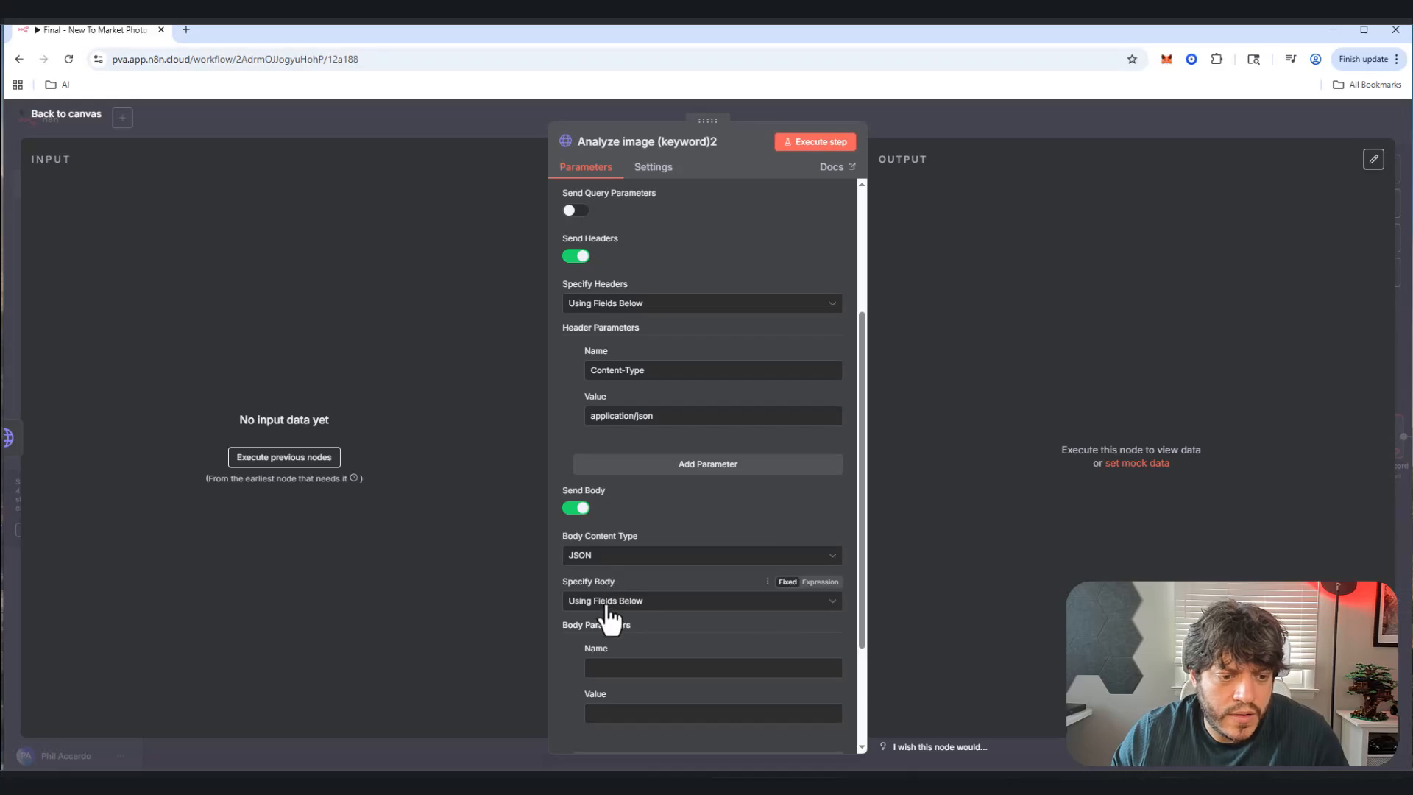
click(615, 601)
click(597, 661)
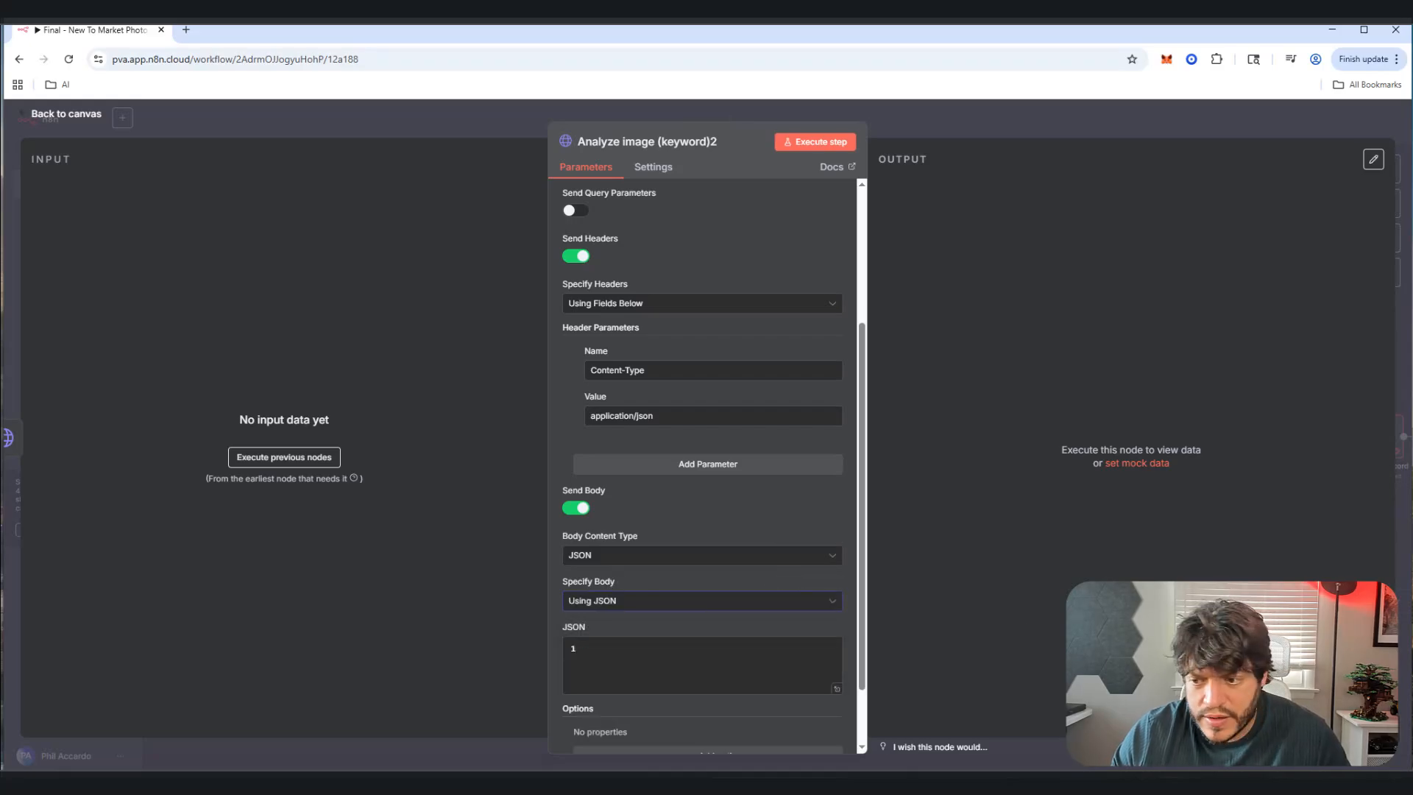
Step: Review the room-keyword classification JSON body in the expression editor
click(837, 689)
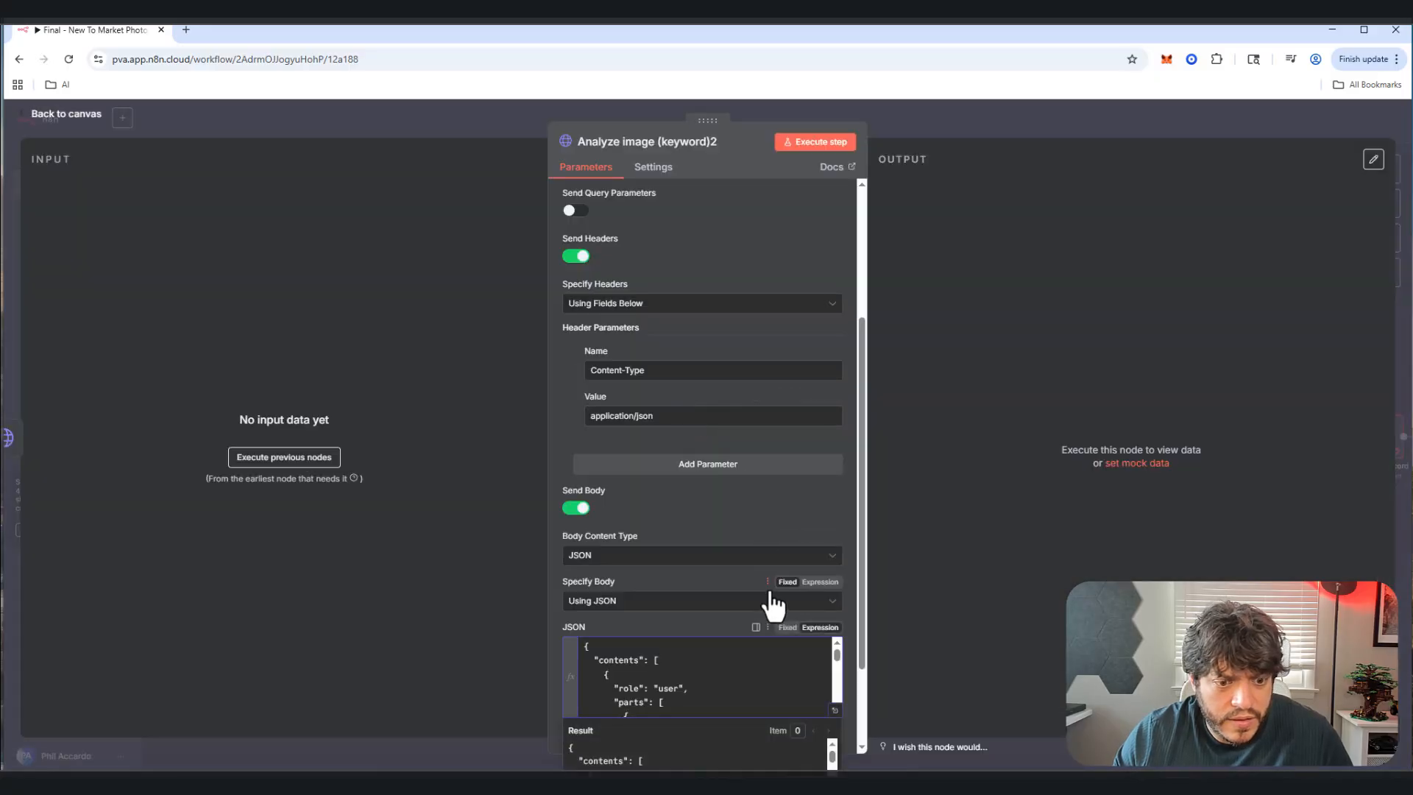
scroll(769, 597, down, 2)
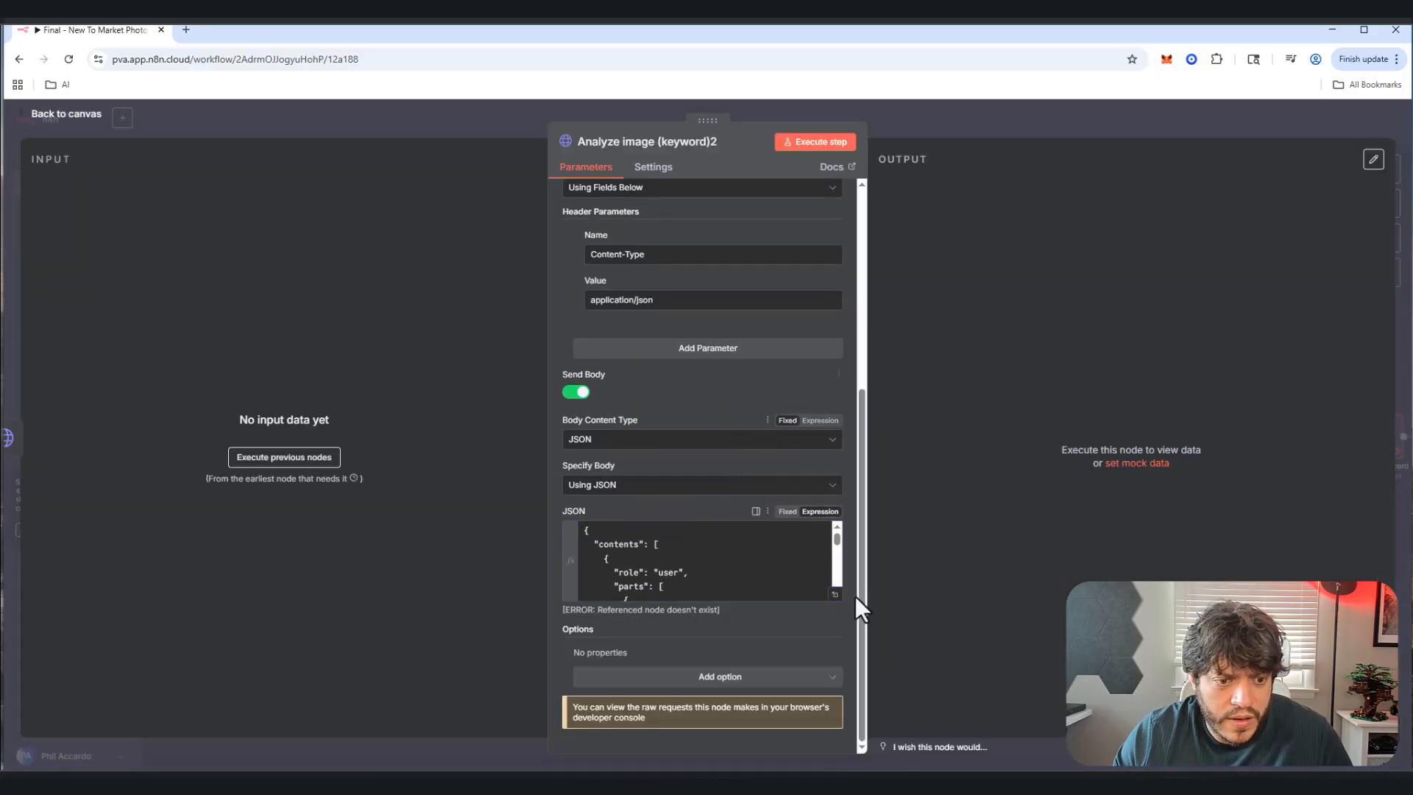
click(834, 594)
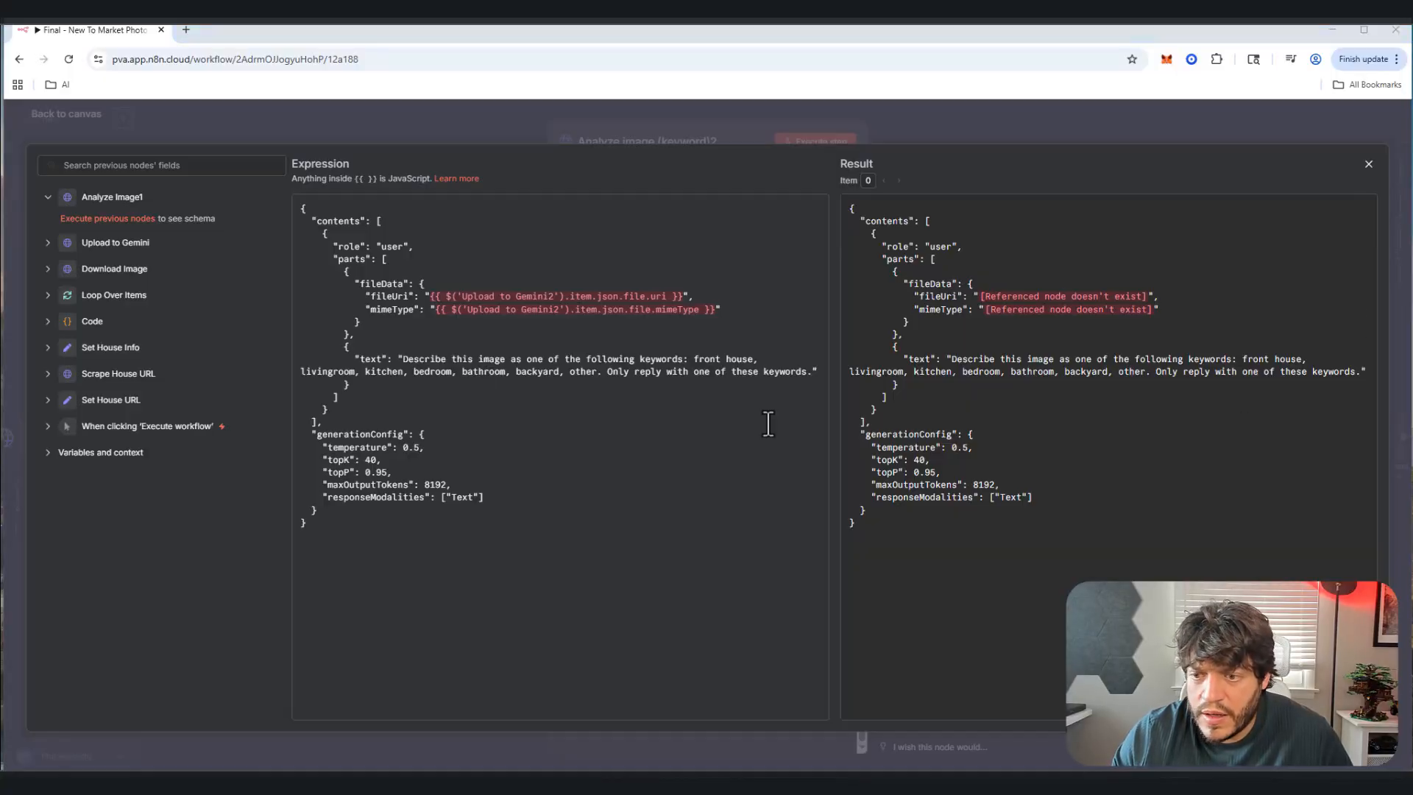
key(ctrl+a)
key(Right)
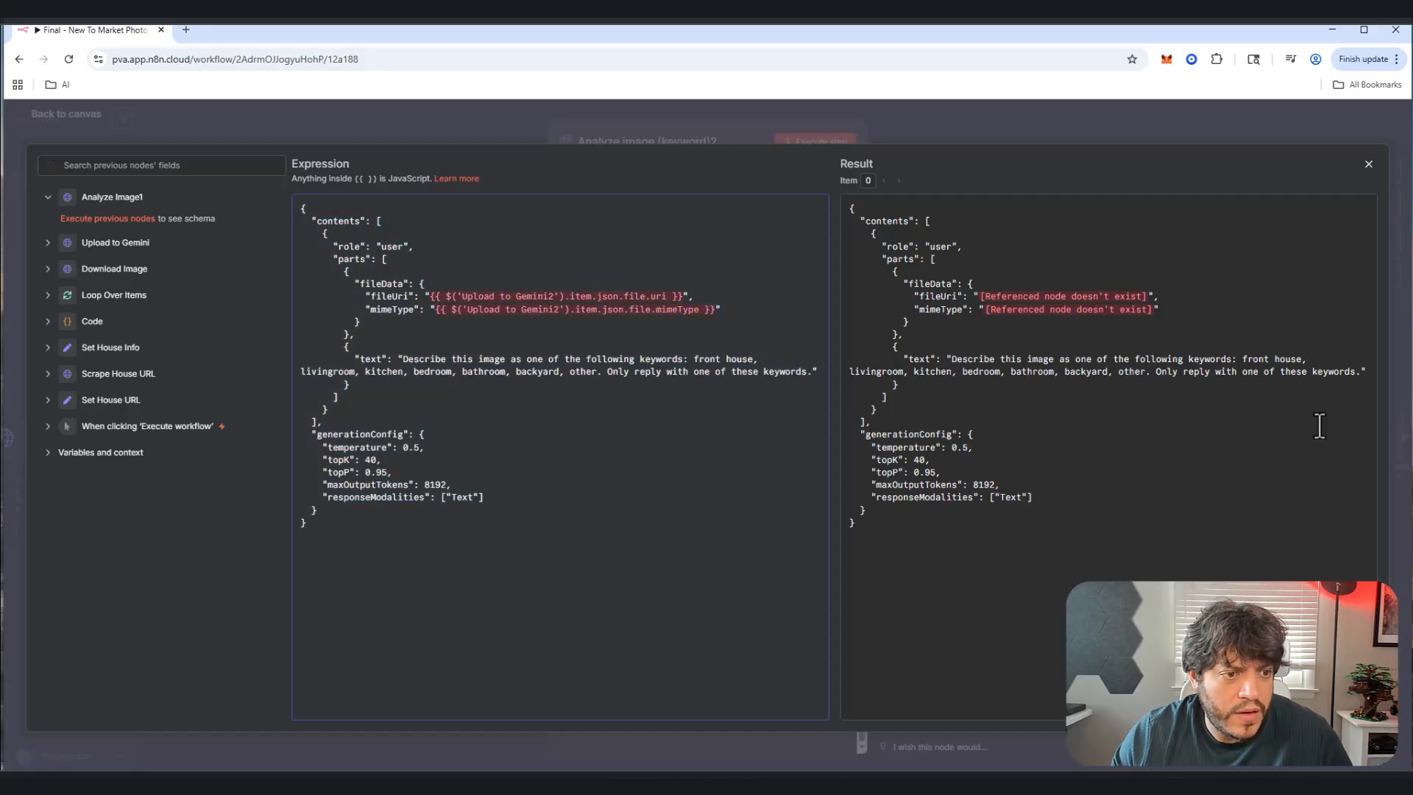
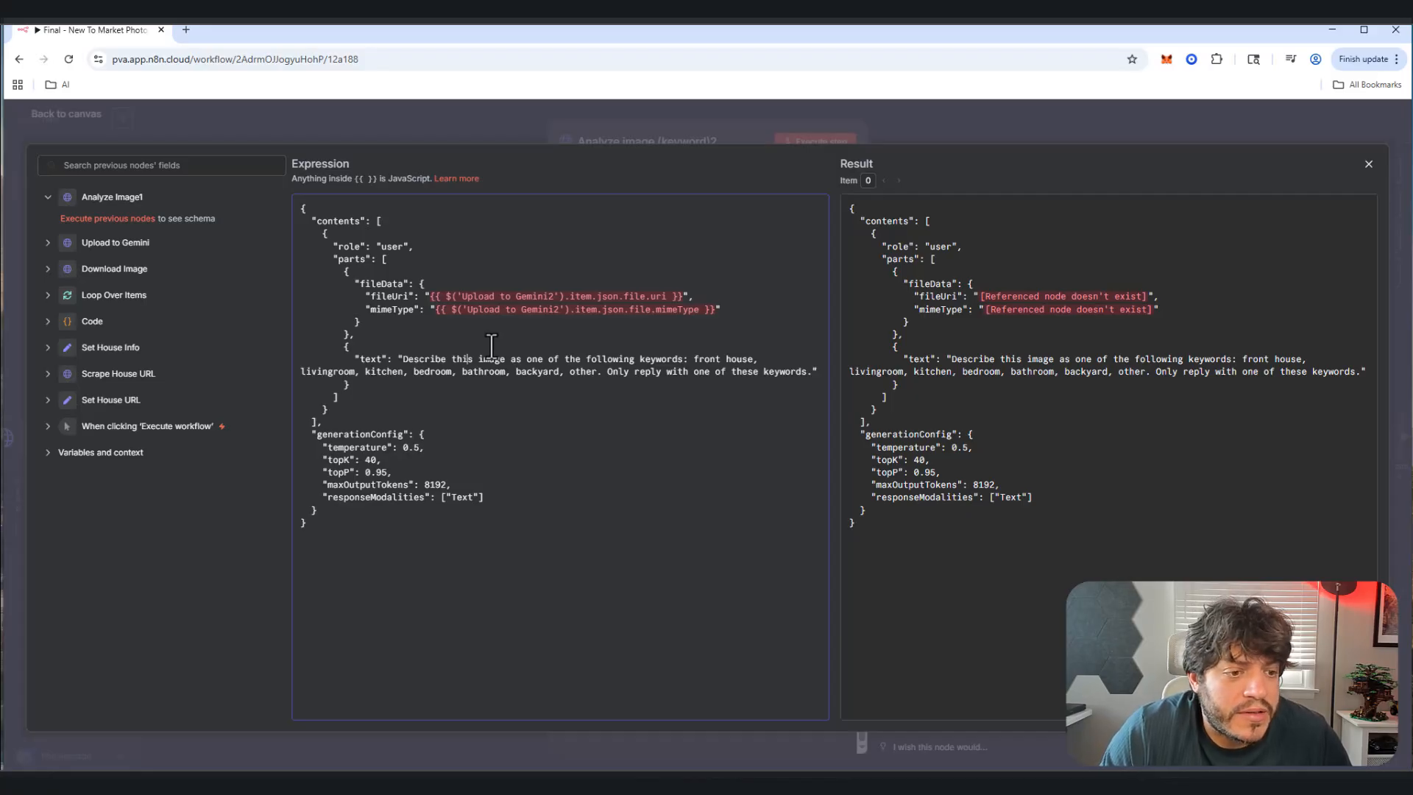
Step: Close the request-body expression editor of Analyze image (keyword)2
click(1369, 164)
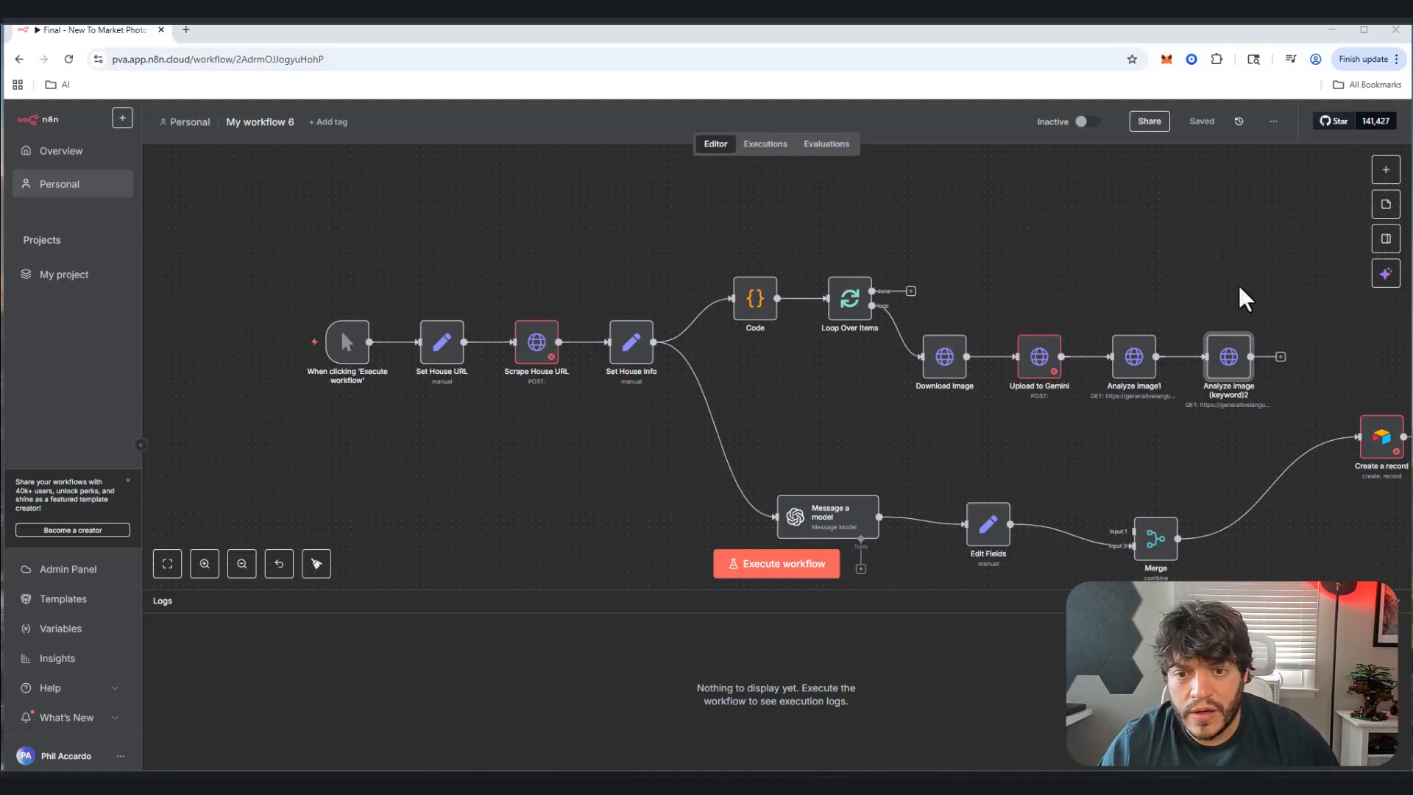
Step: Move Create a record and Merge further right and shift Message a model and Edit Fields down
drag(1169, 234, 849, 201)
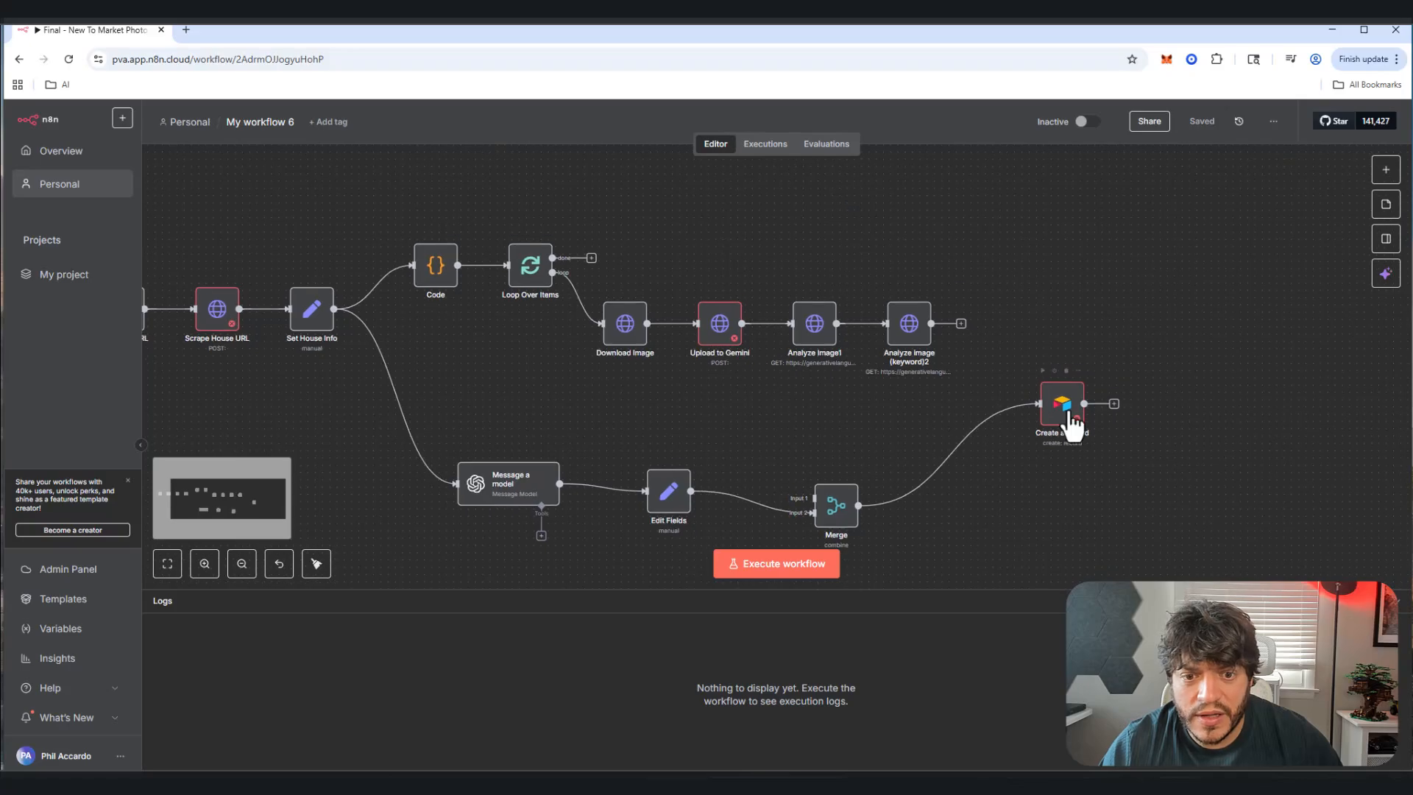
drag(1064, 411, 1275, 469)
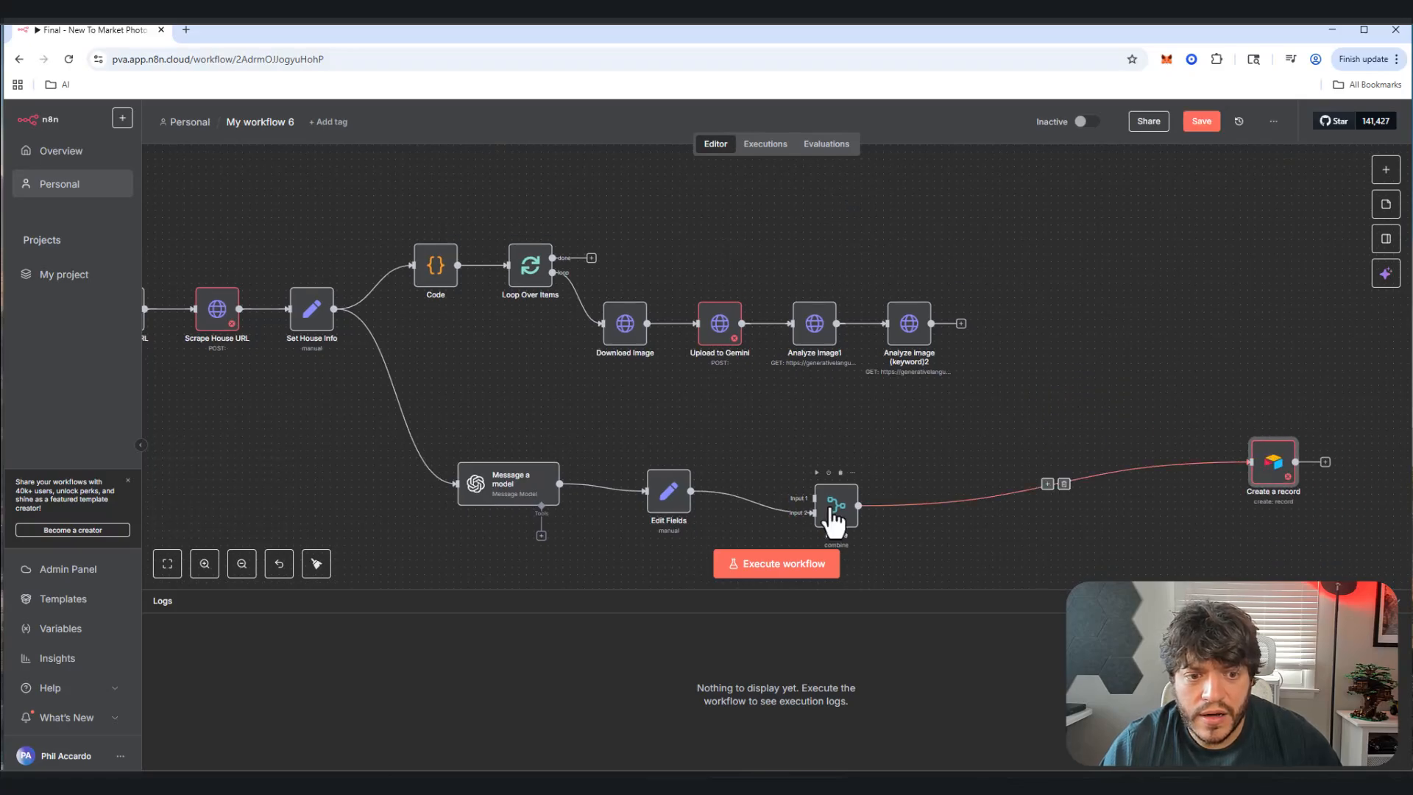
drag(836, 519, 1160, 446)
drag(1271, 471, 1405, 451)
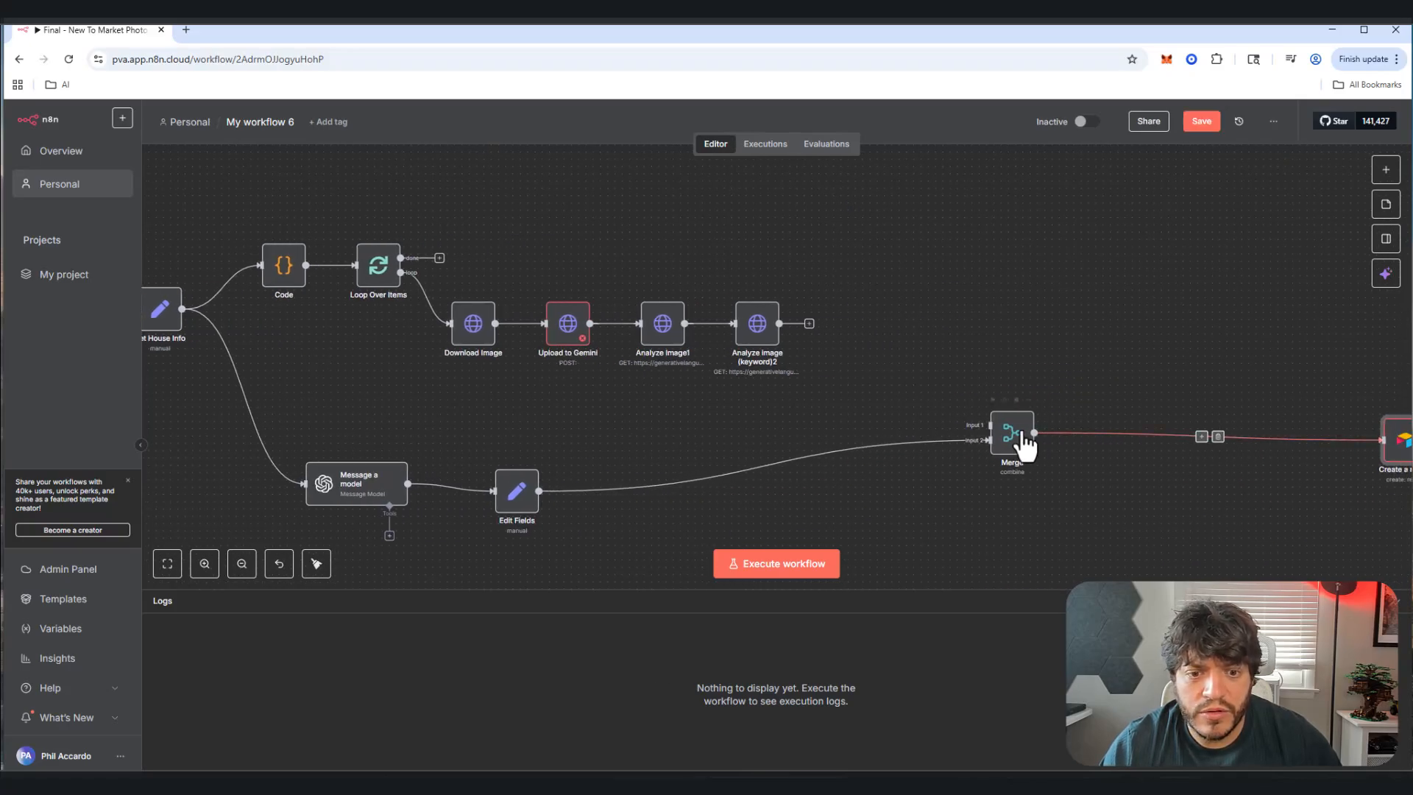
drag(1015, 442, 1184, 441)
drag(364, 495, 400, 532)
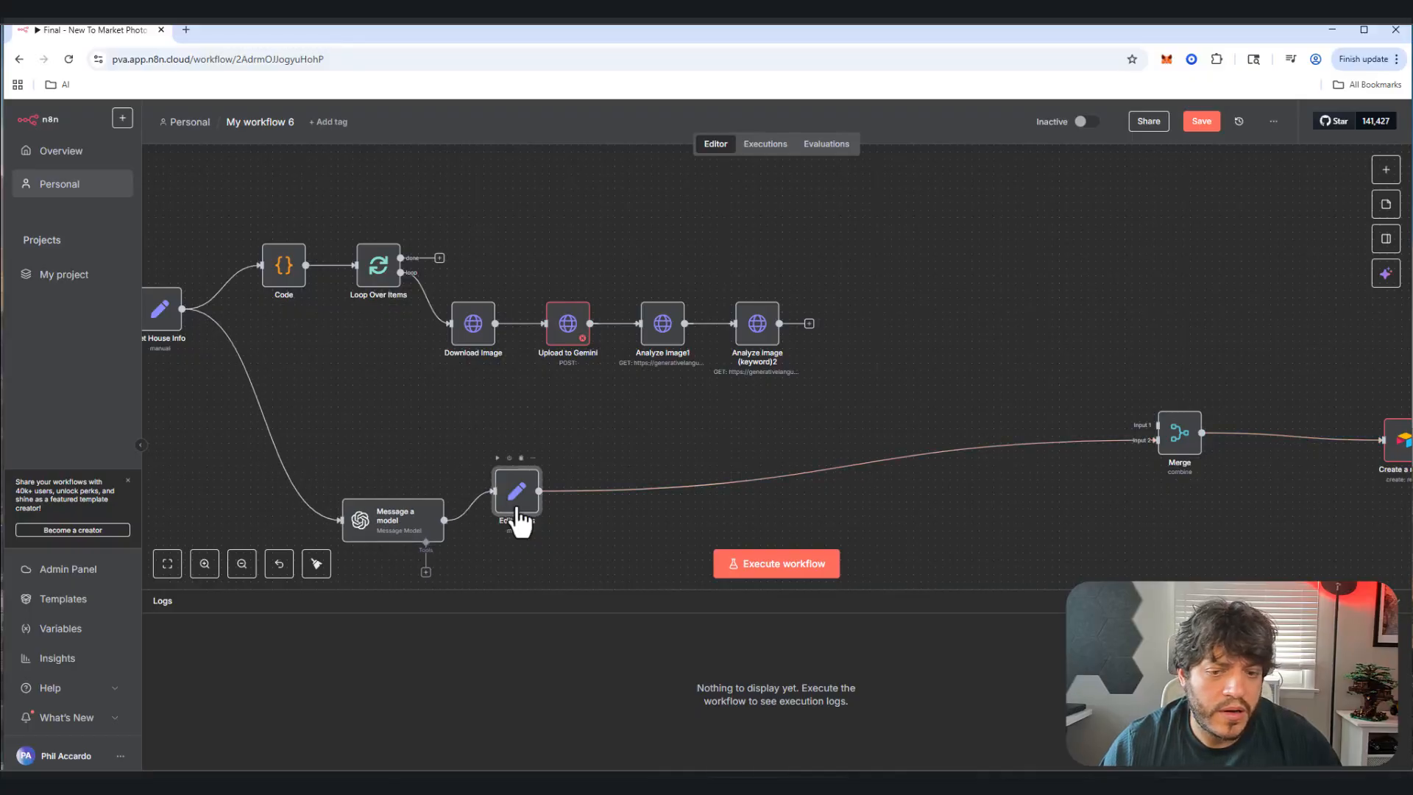
drag(517, 497, 613, 524)
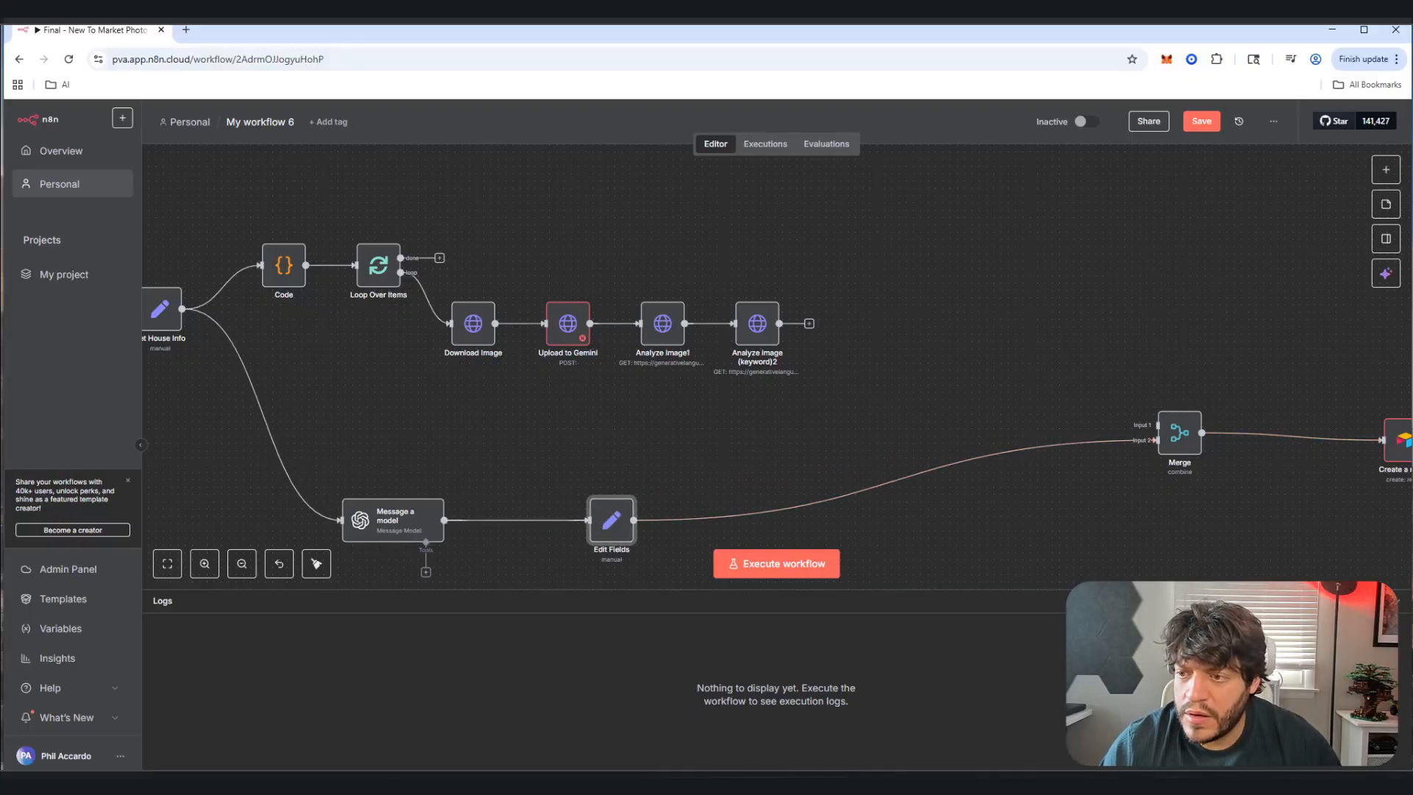
click(809, 324)
text(http)
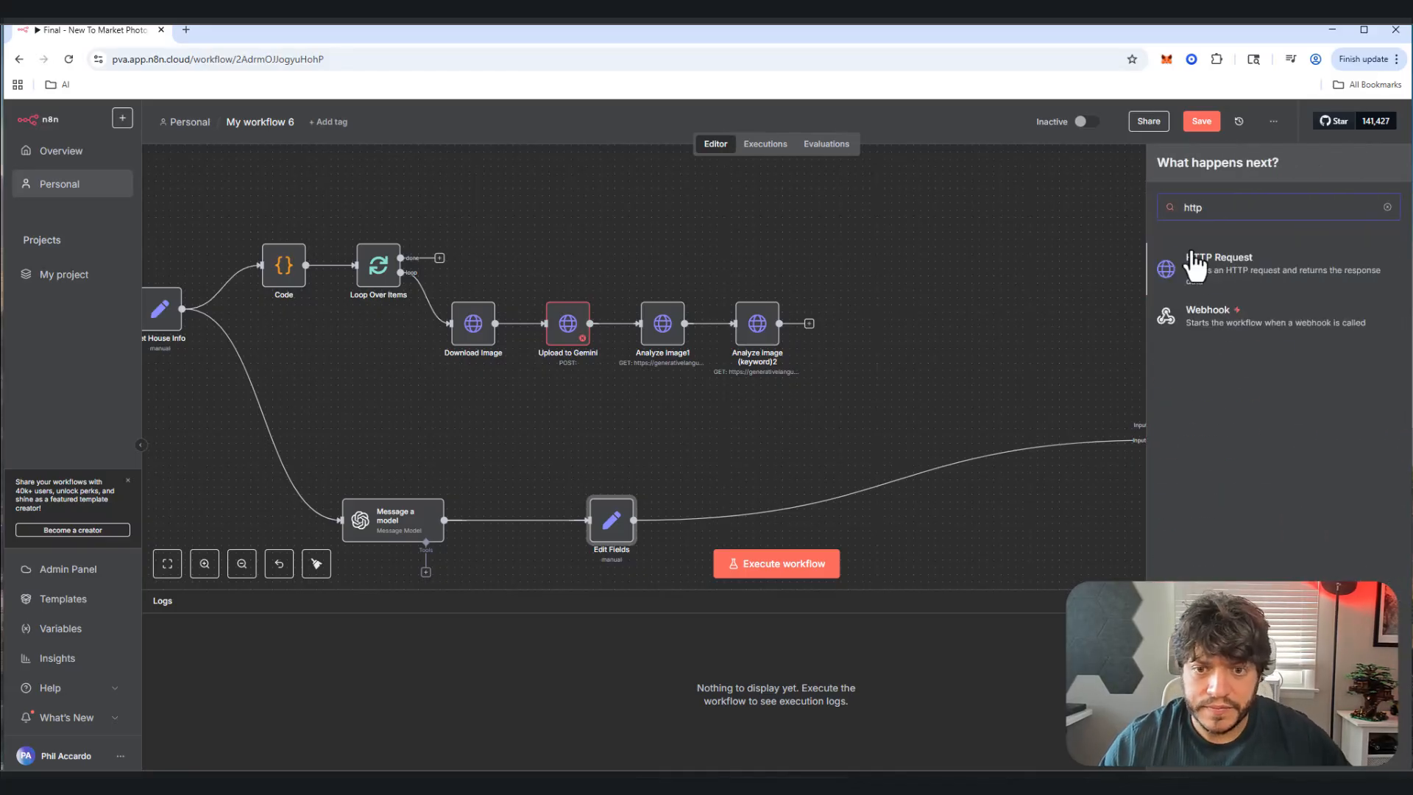
click(1230, 266)
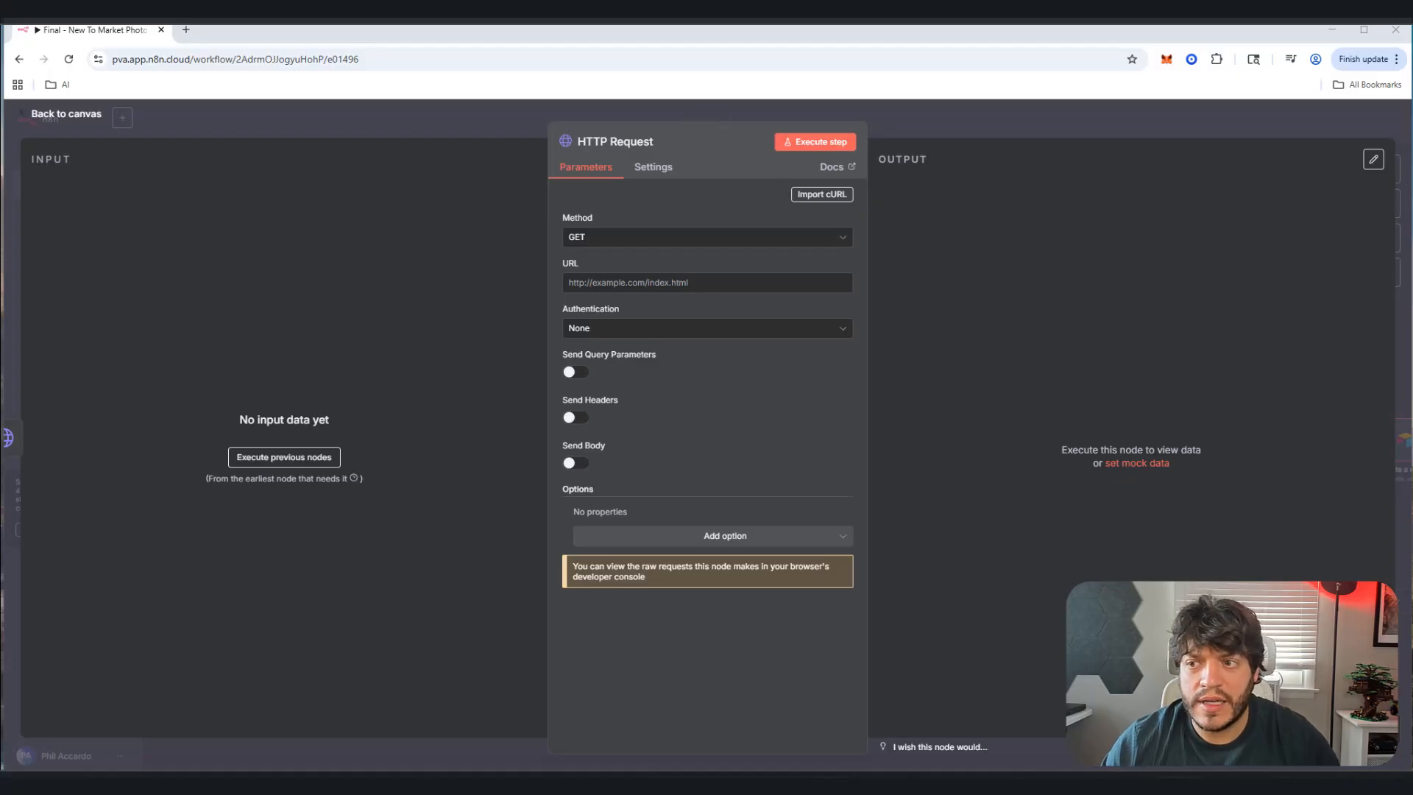
click(625, 142)
text(Set Img Info2)
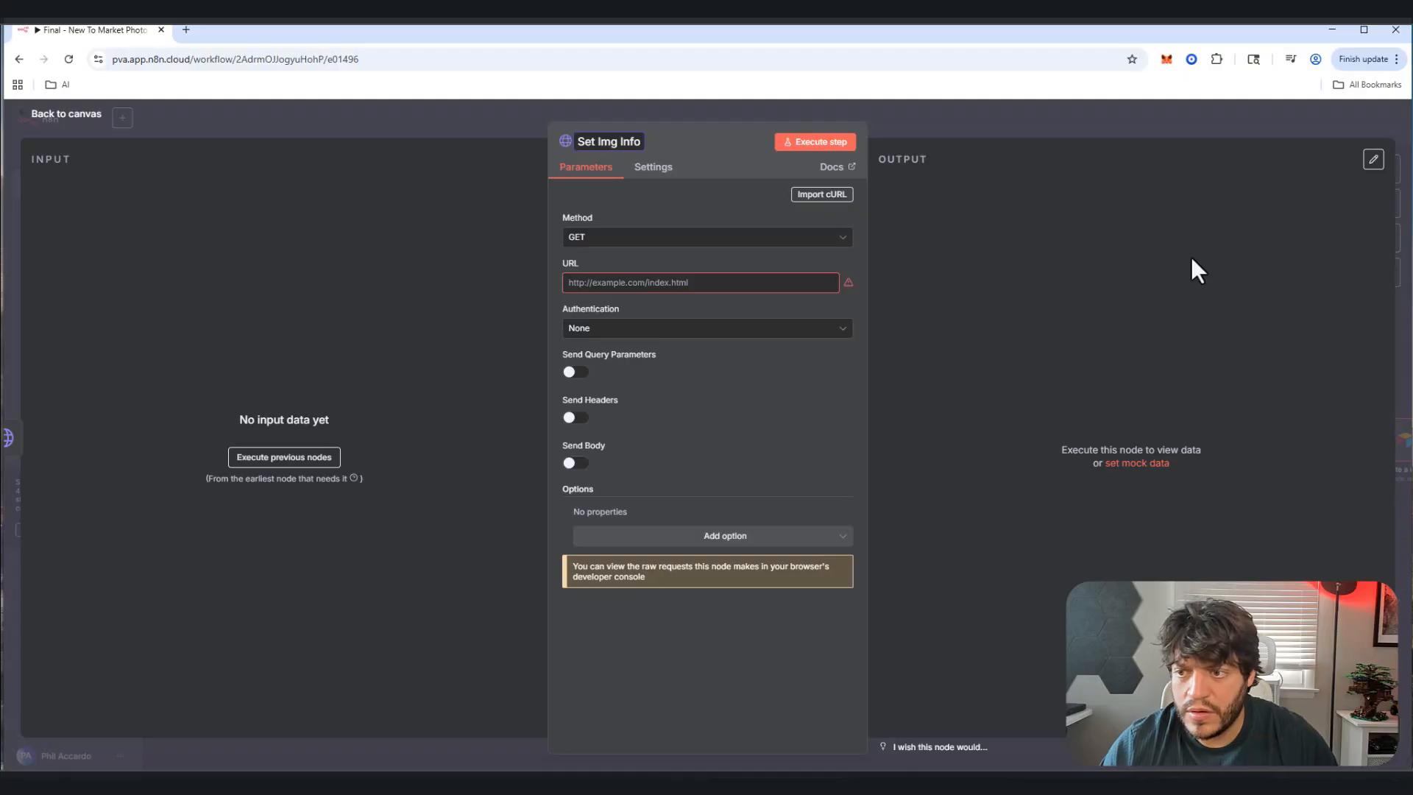
click(673, 245)
click(672, 243)
click(676, 249)
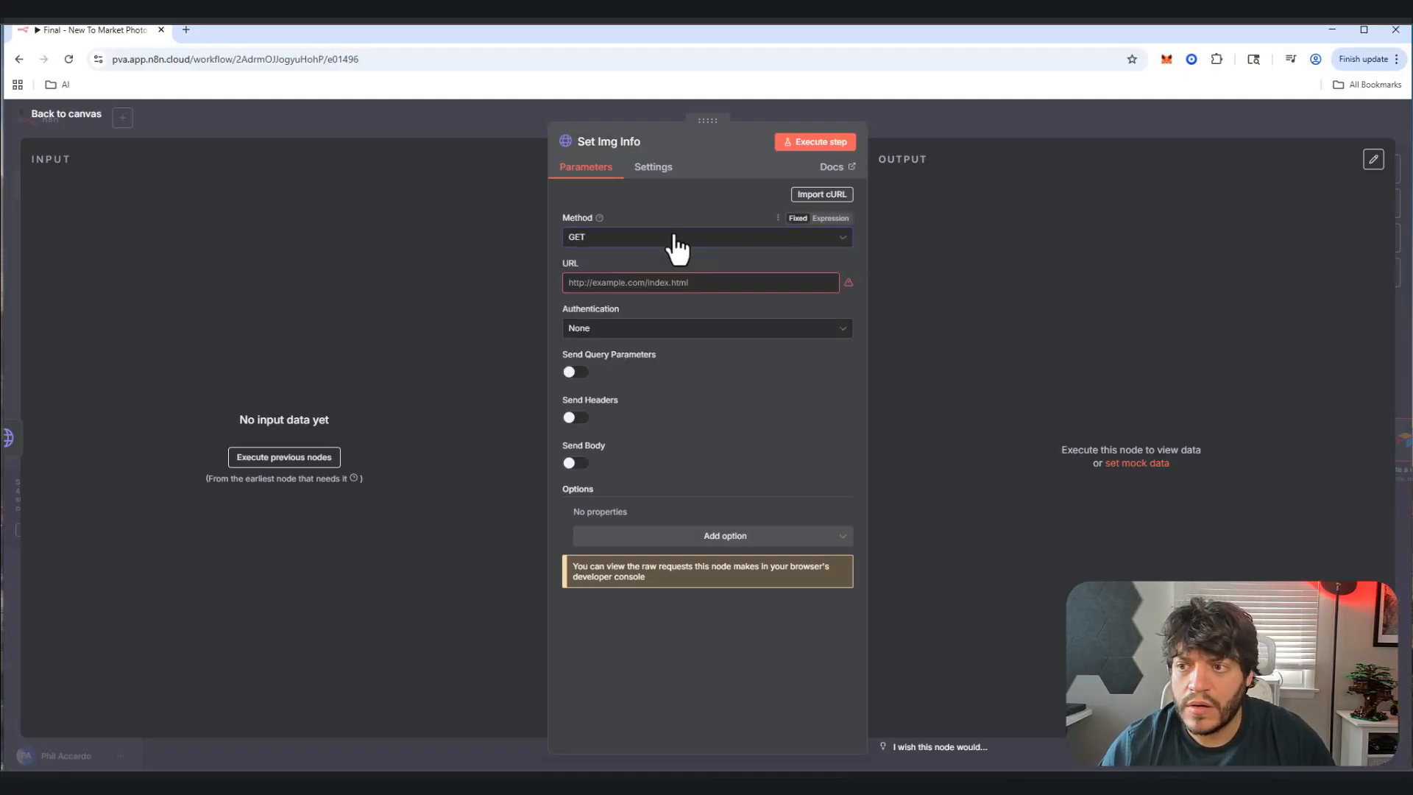
click(67, 114)
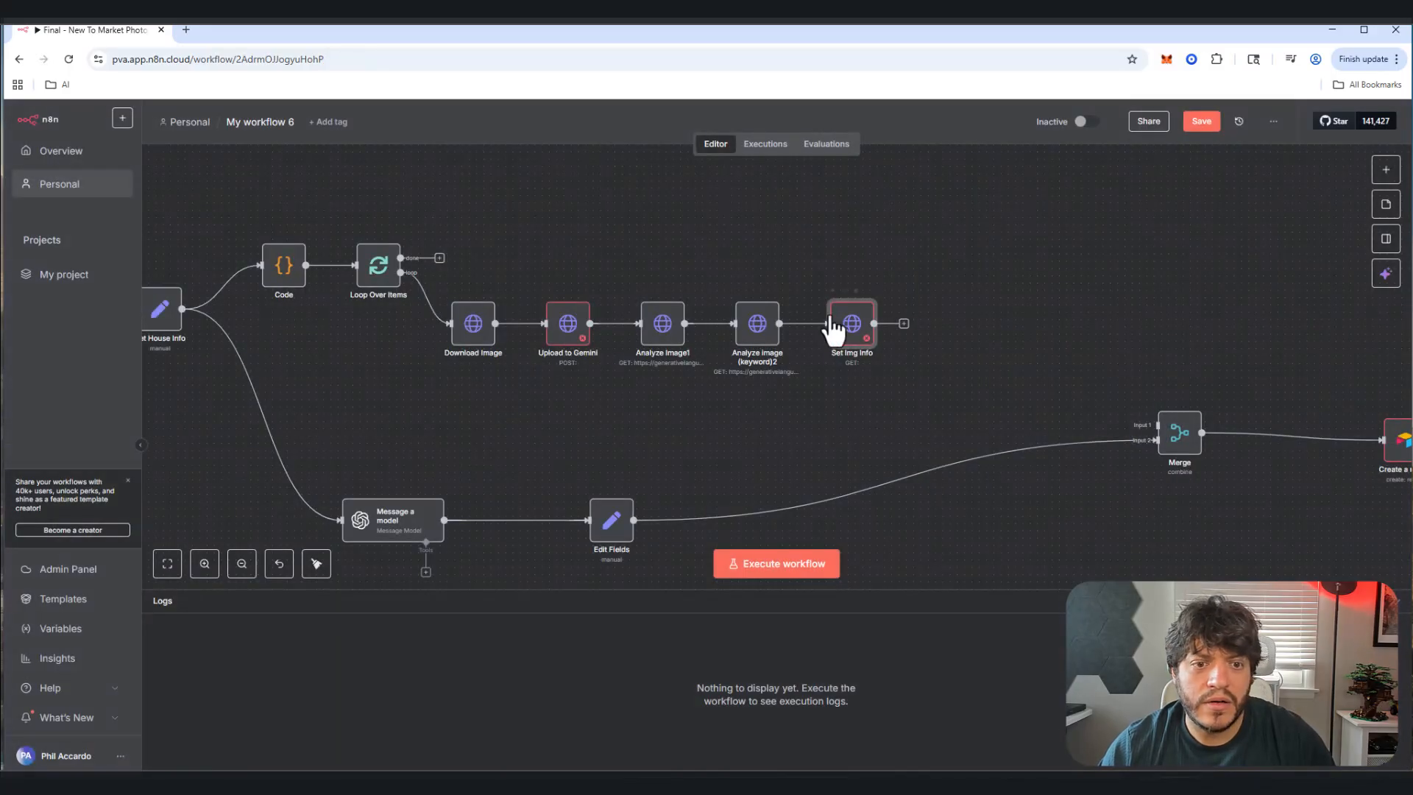
Step: Add an Edit Fields (Set) node after Analyze image (keyword)2 in Manual Mapping mode
click(809, 324)
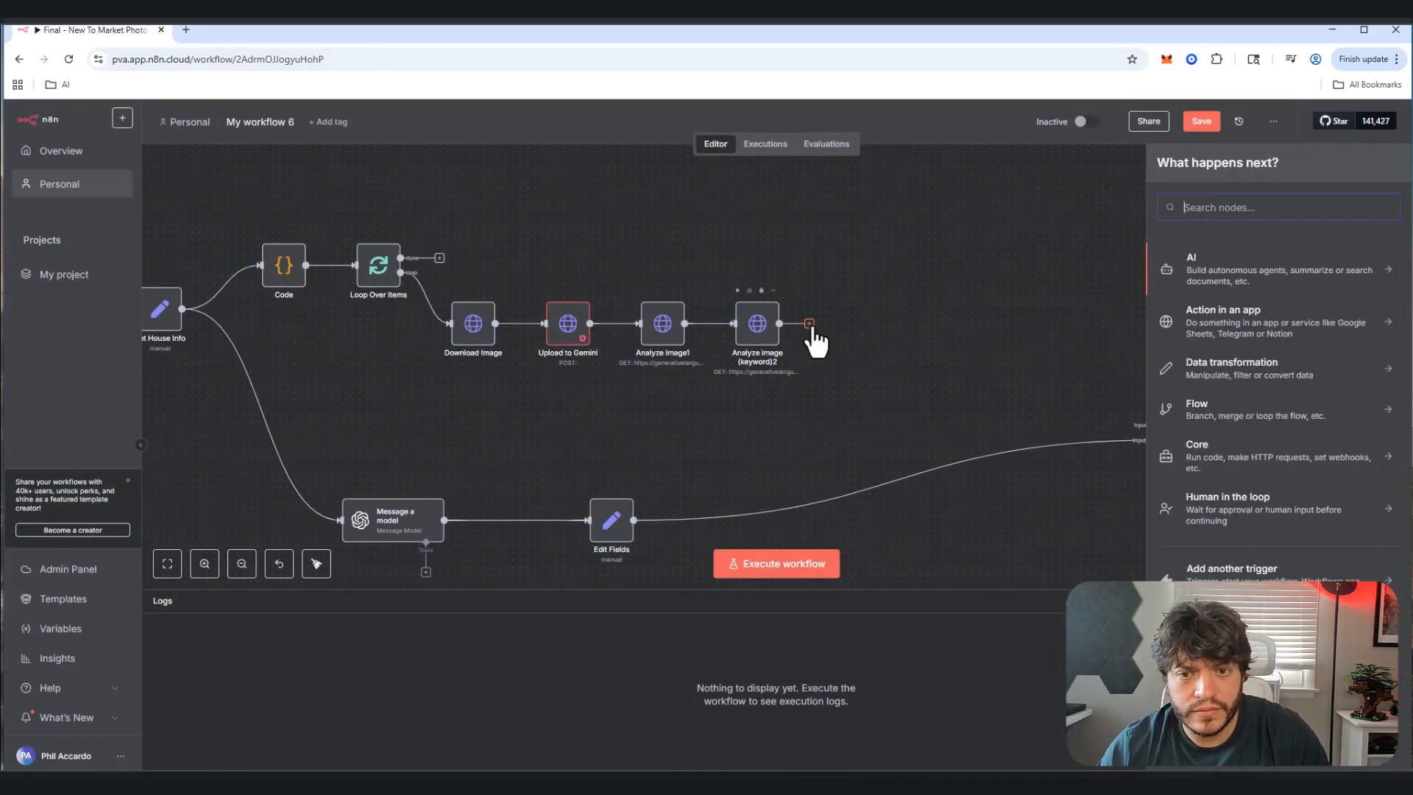
text(set)
click(1219, 258)
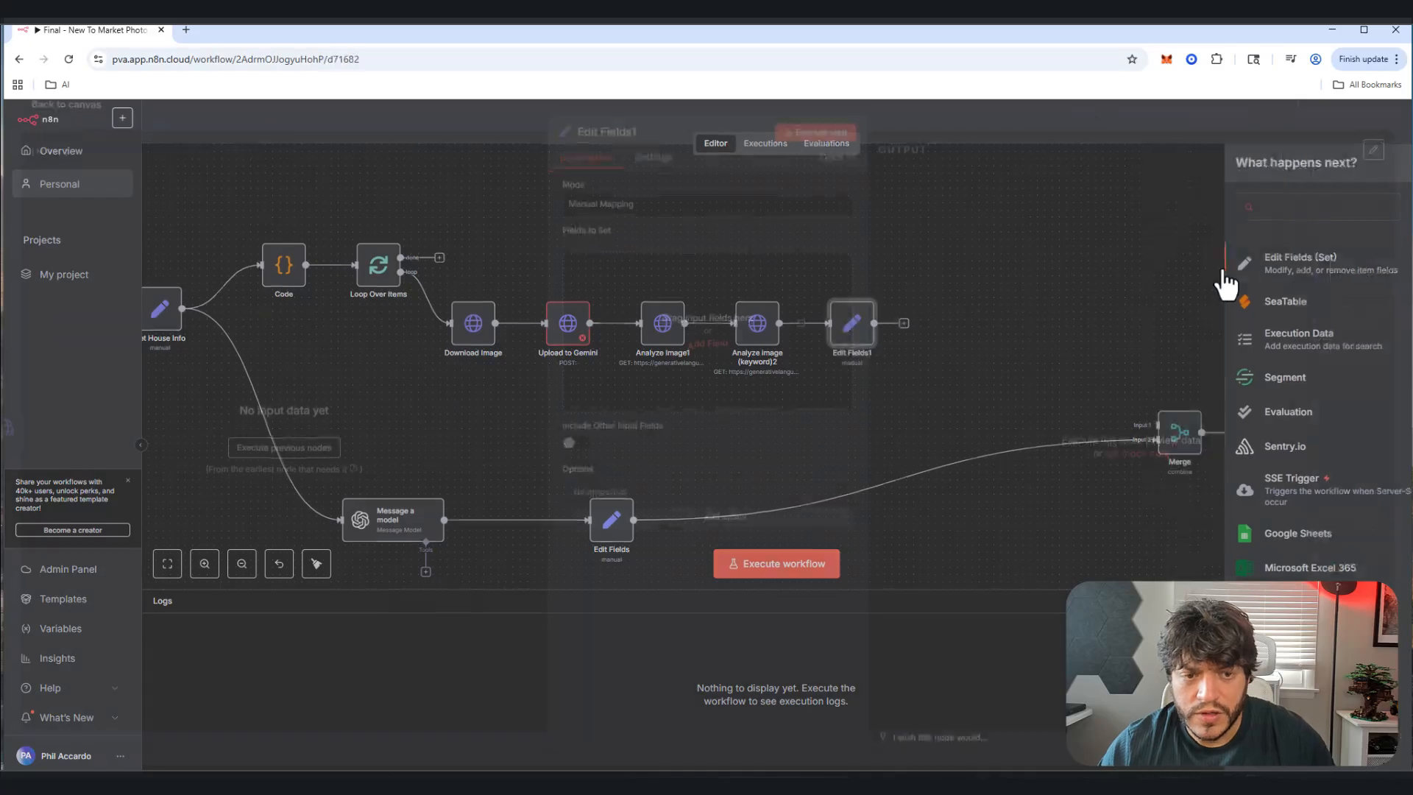
click(778, 219)
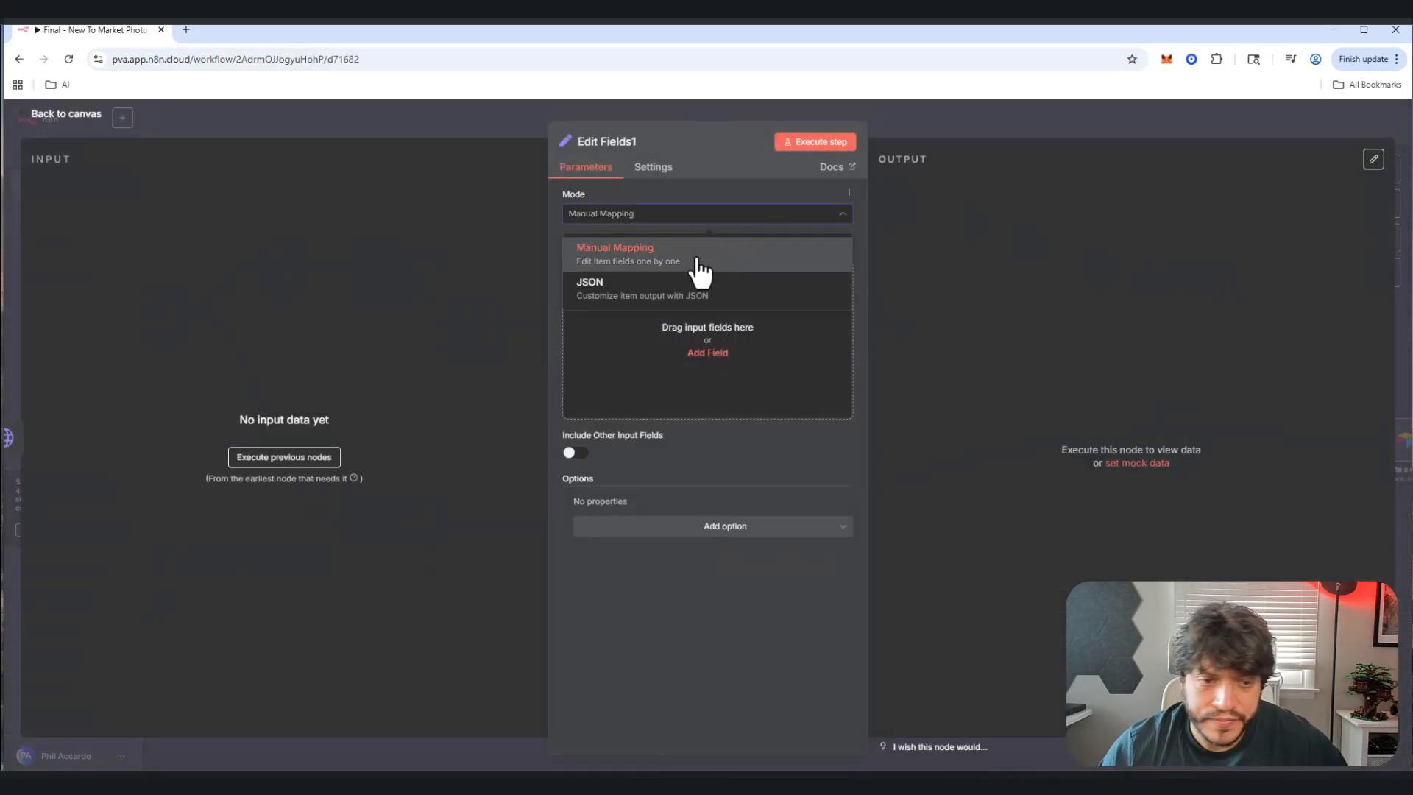
click(705, 171)
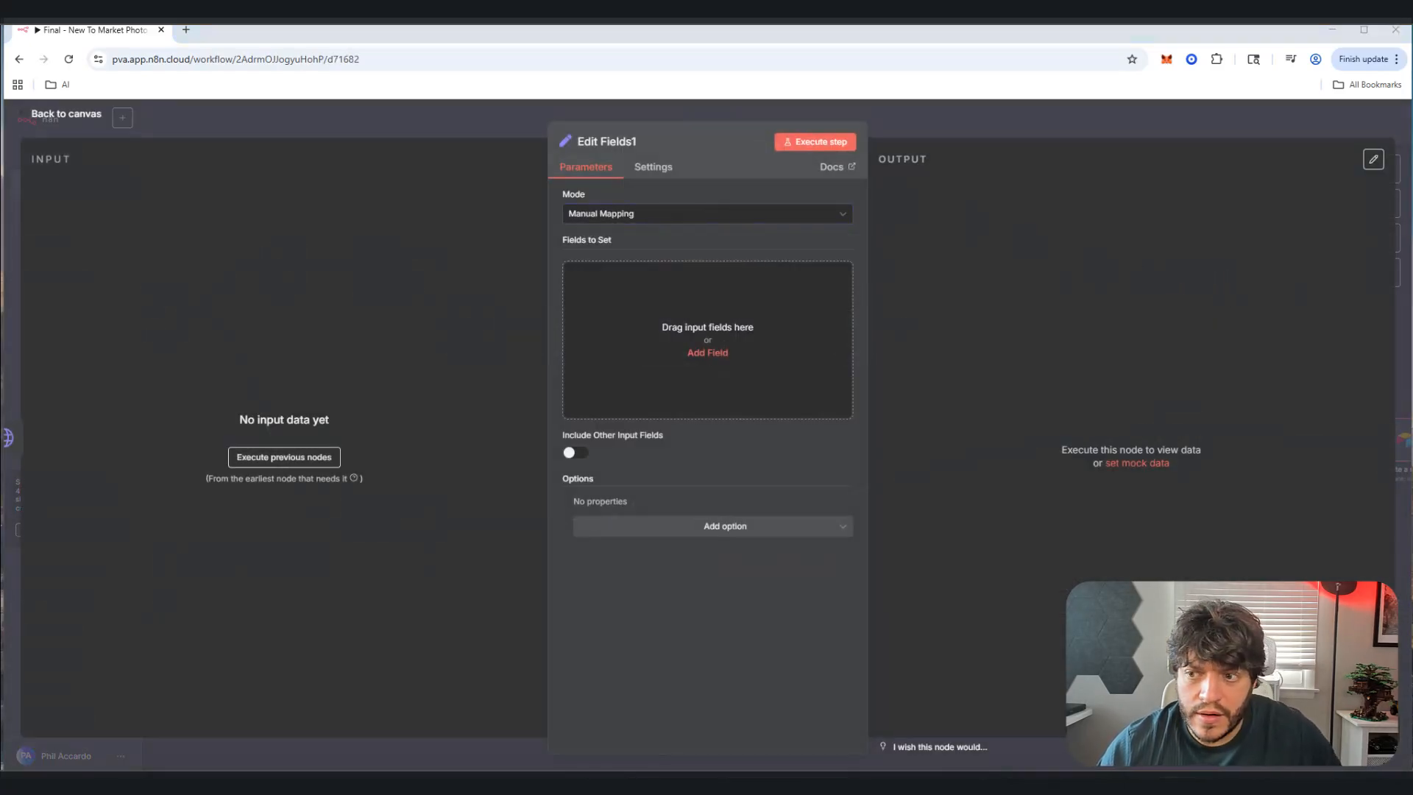
Step: Define three fields named imgUrl, imgDescription and ImgKeyword
click(707, 352)
text(imgUrl)
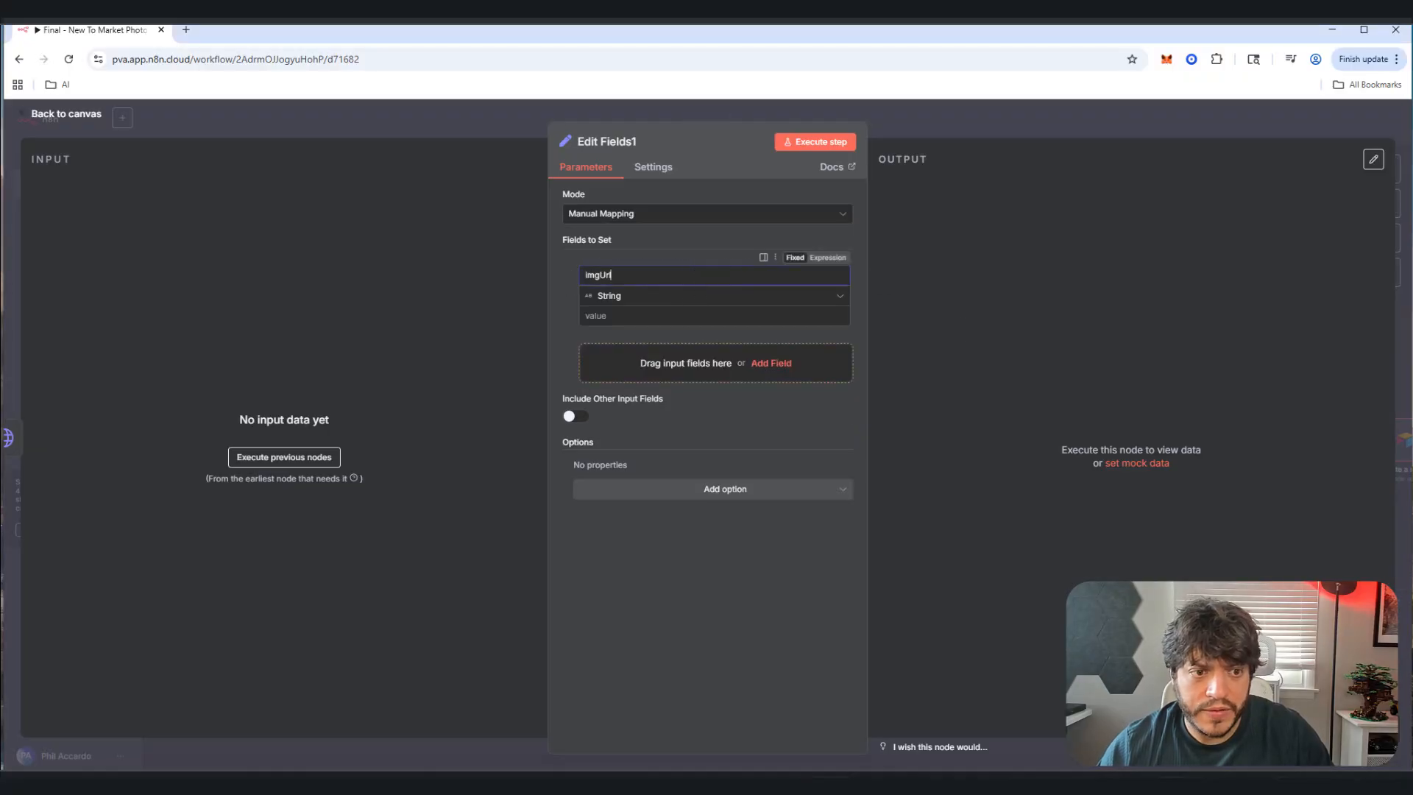
key(alt+Tab)
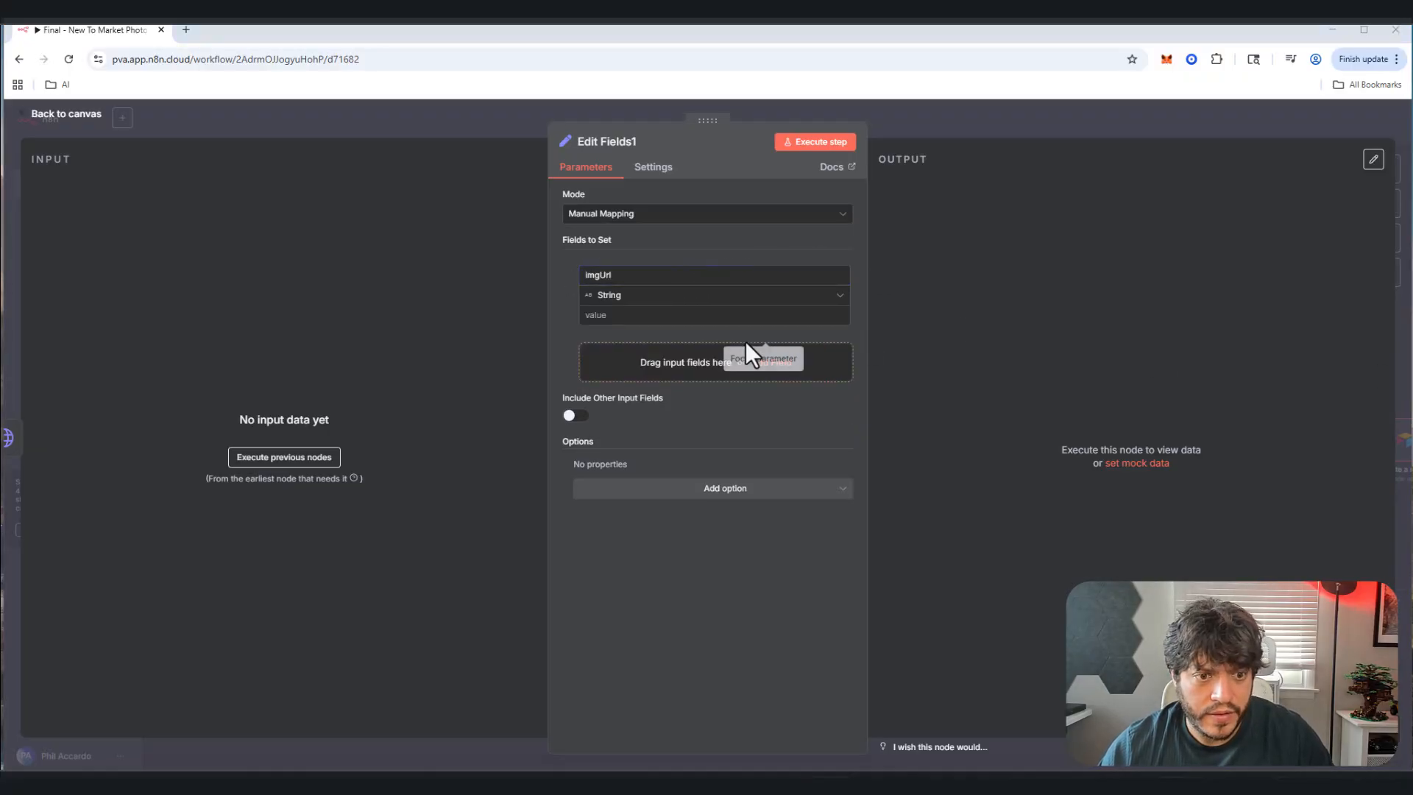
click(685, 361)
text(imgDescription)
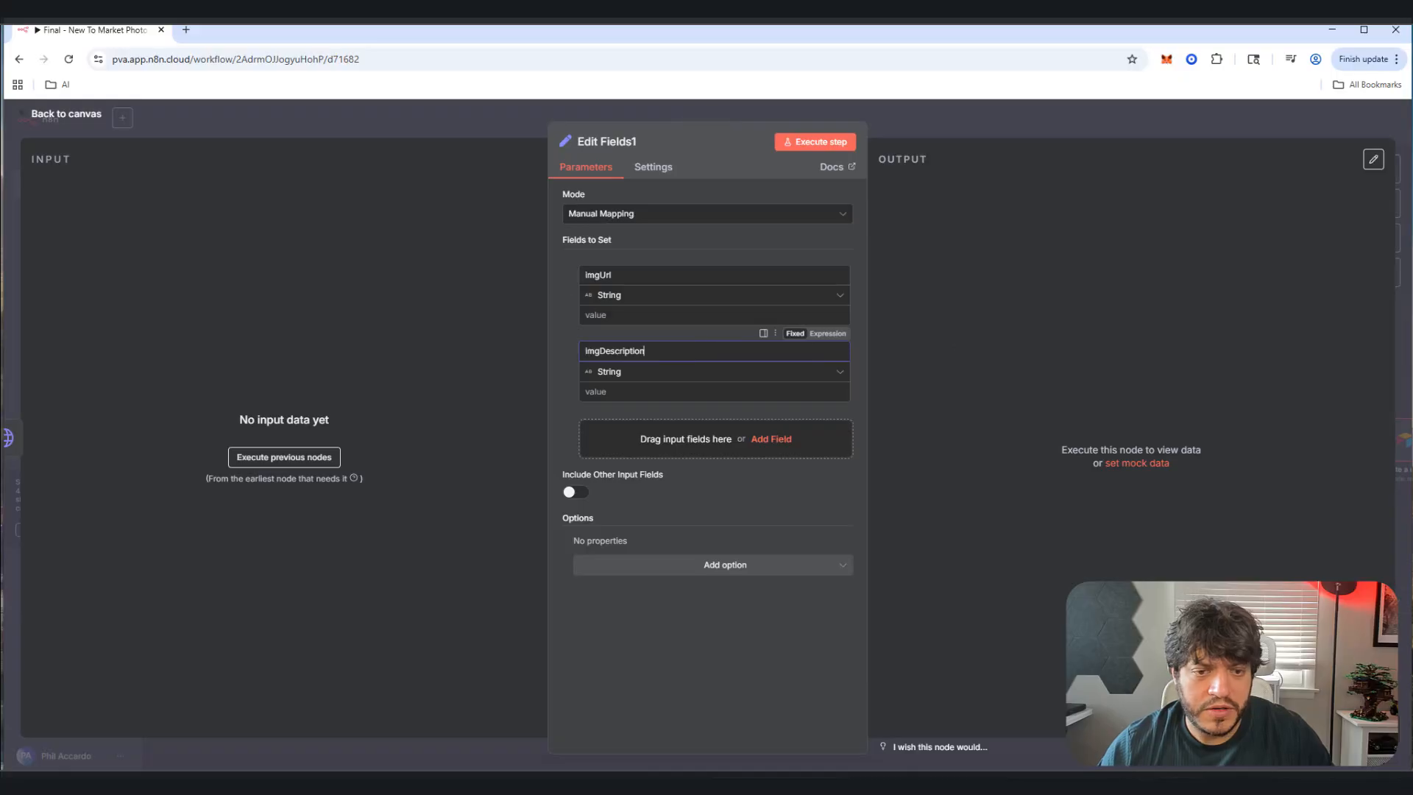
key(alt+Tab)
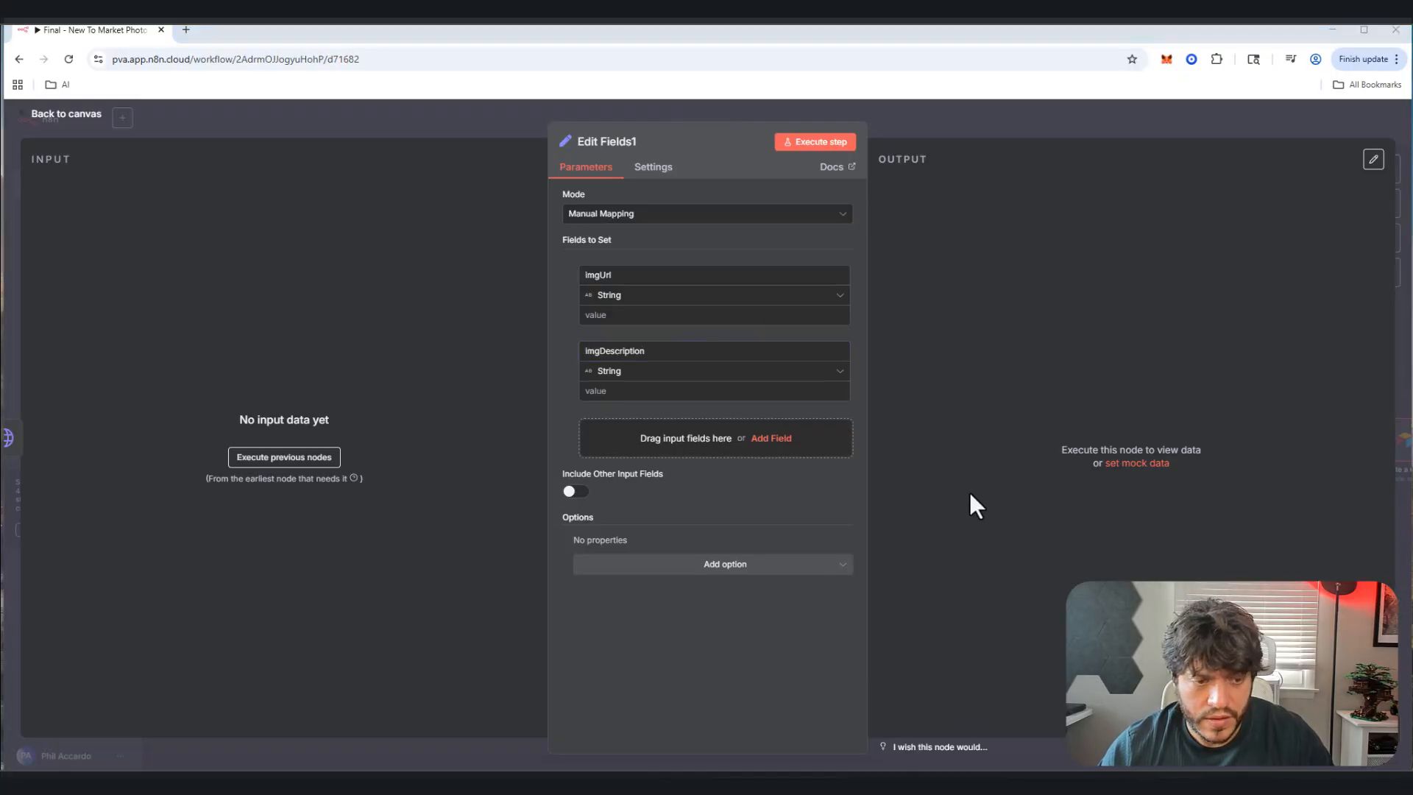
click(769, 439)
text(ImgKeyword)
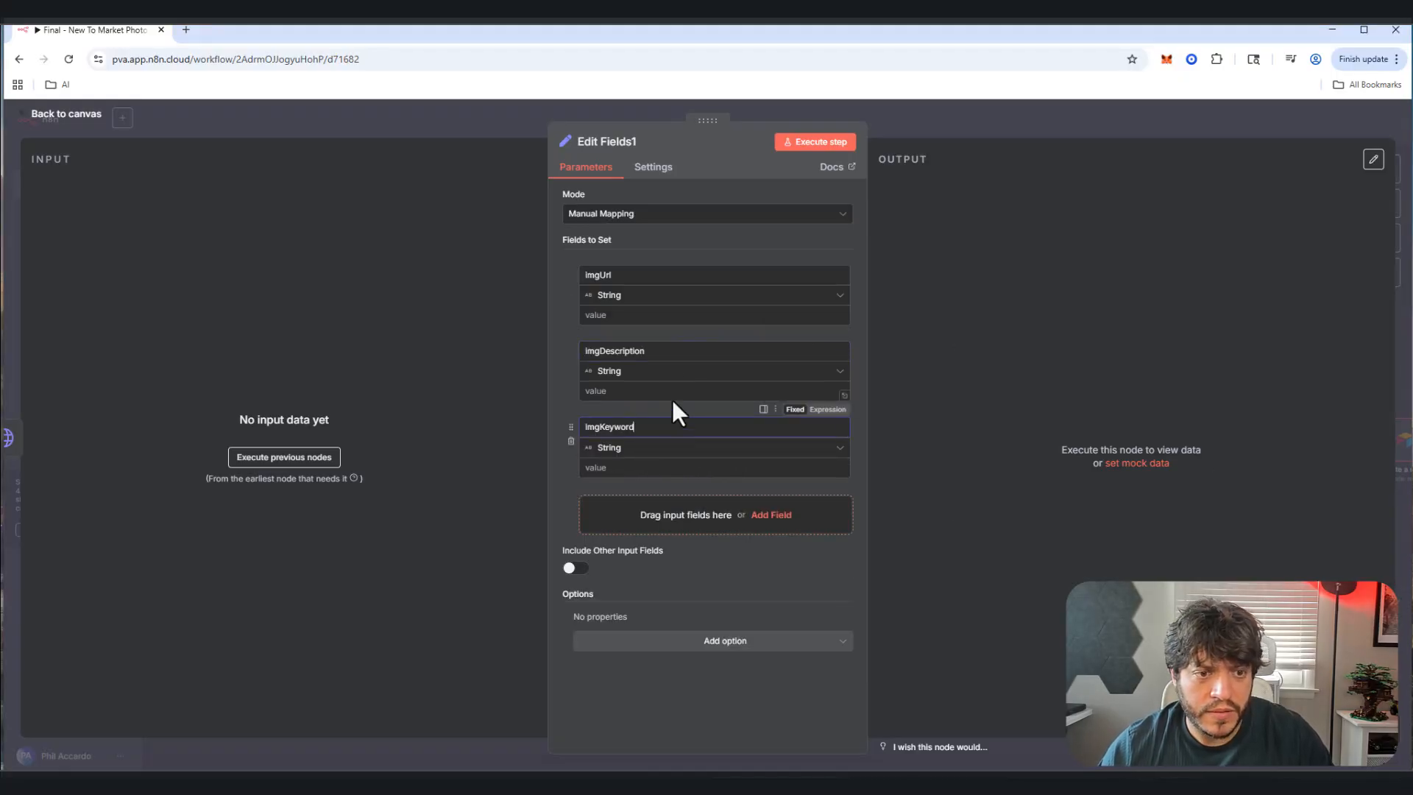
click(59, 116)
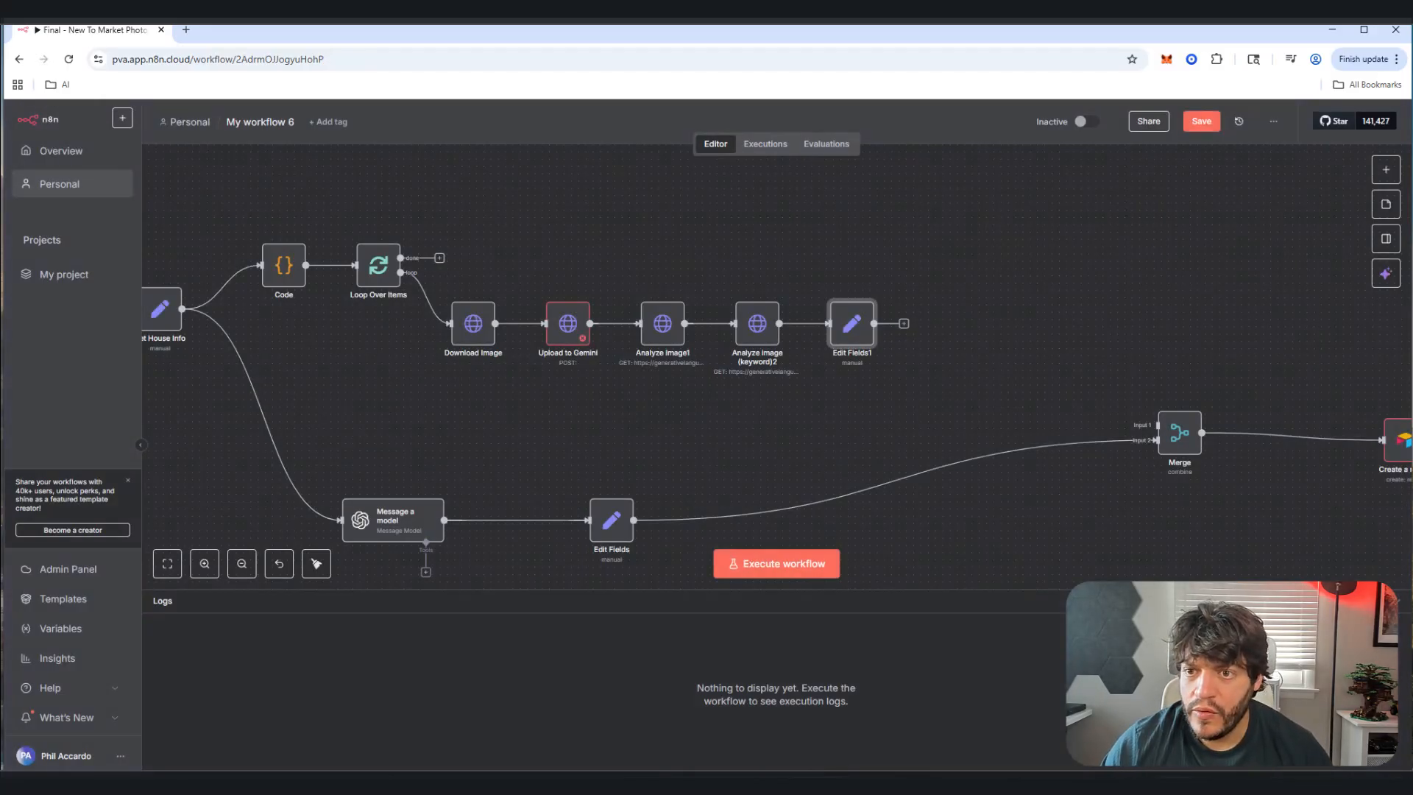
Step: Save, then add an Aggregate node after Edit Fields1 that combines all item data into one list
key(ctrl+s)
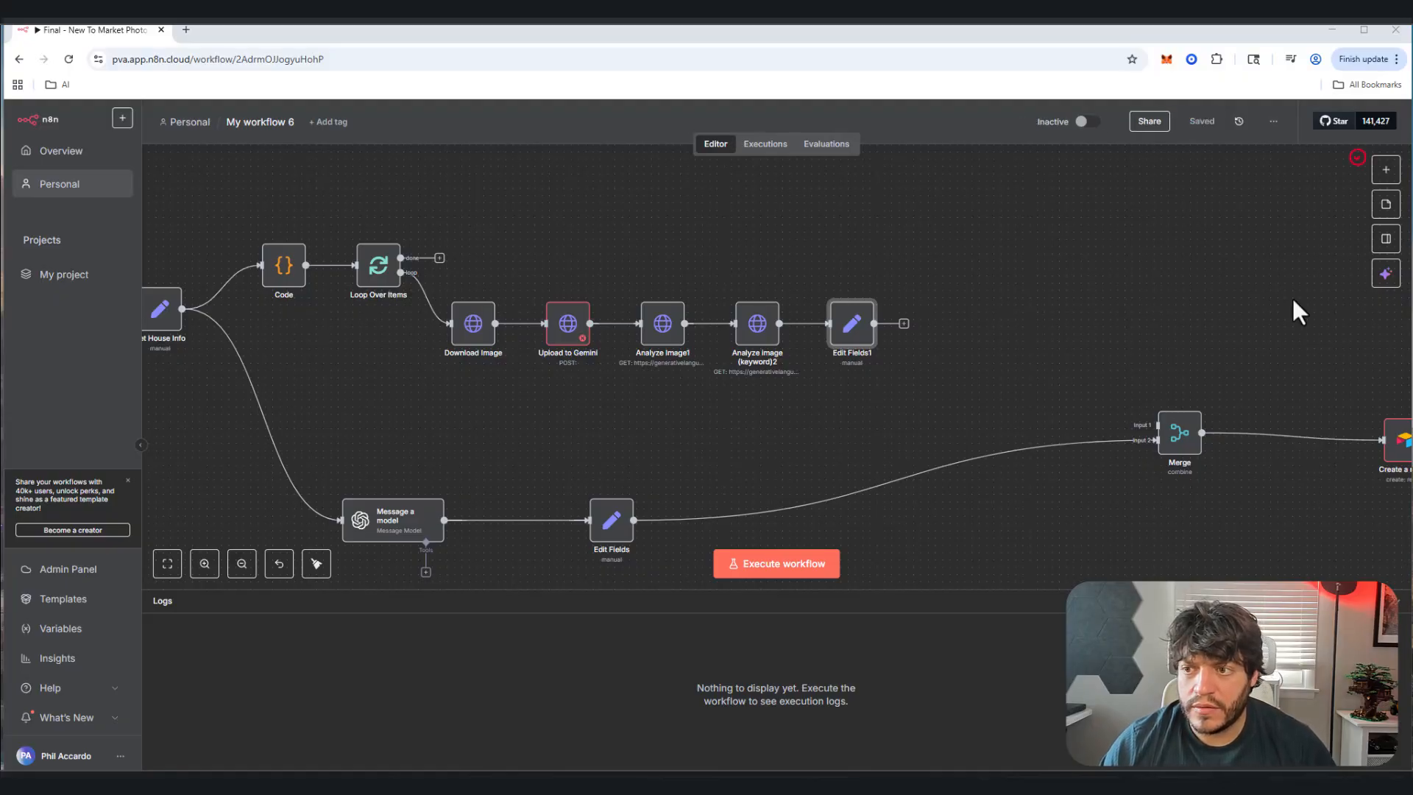
click(904, 323)
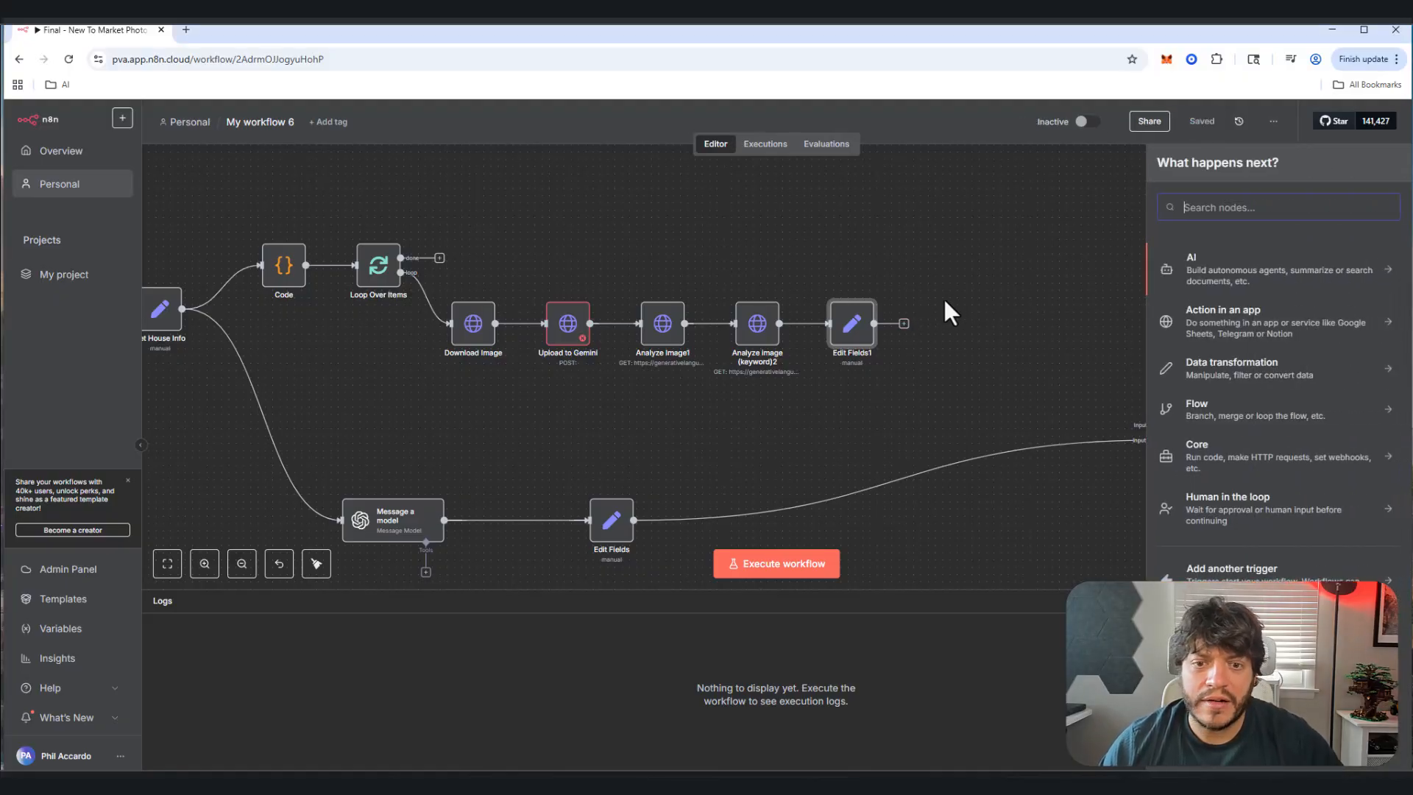
text(agg)
click(1258, 274)
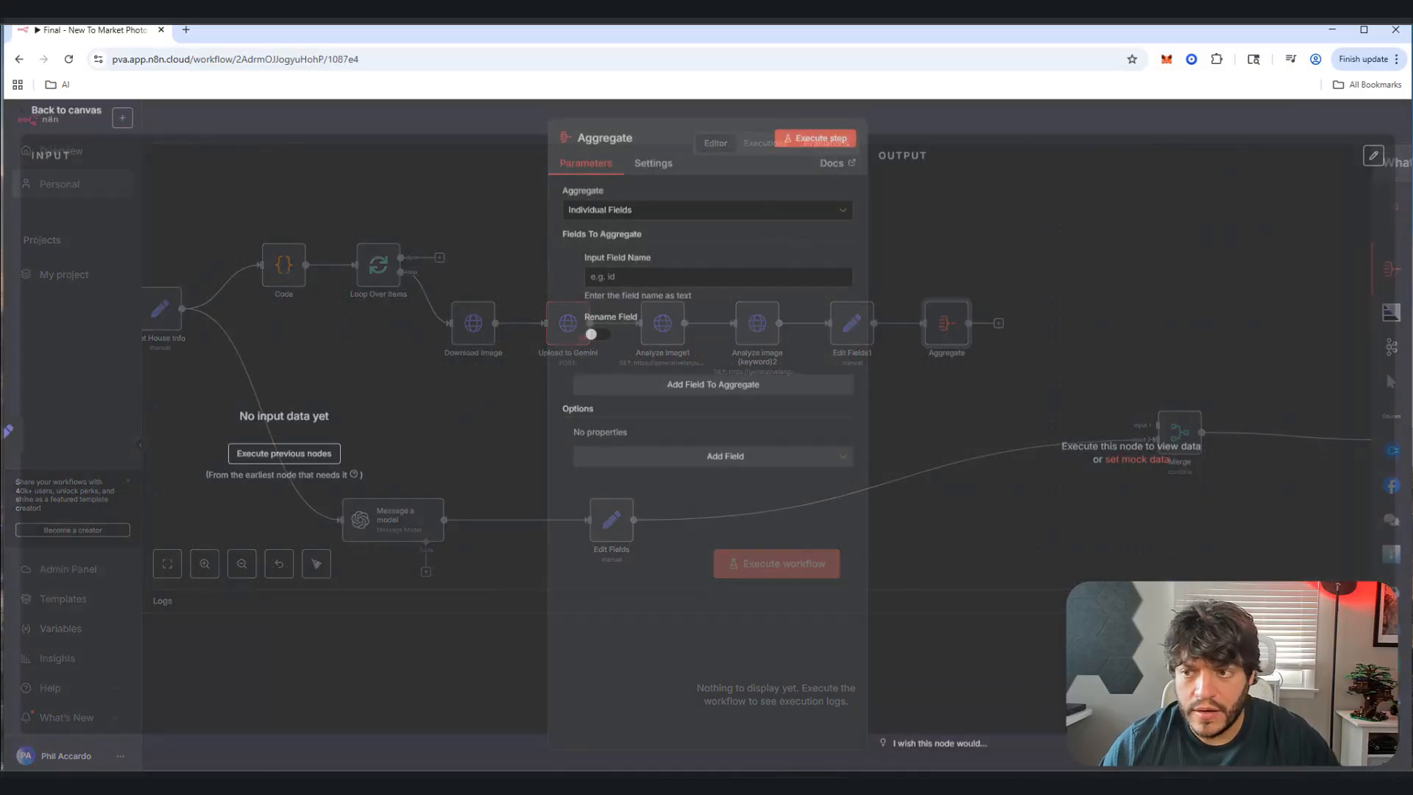
click(687, 217)
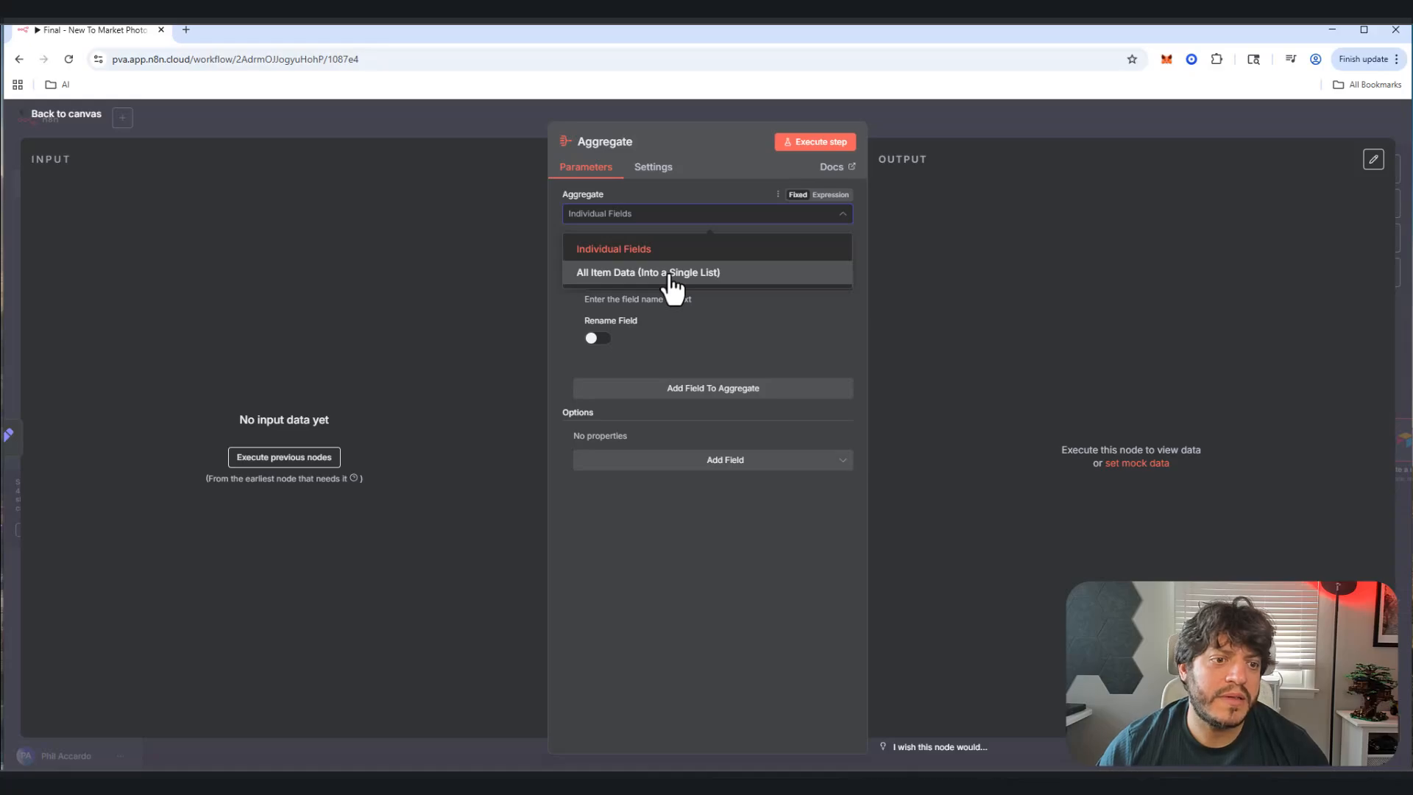
click(670, 278)
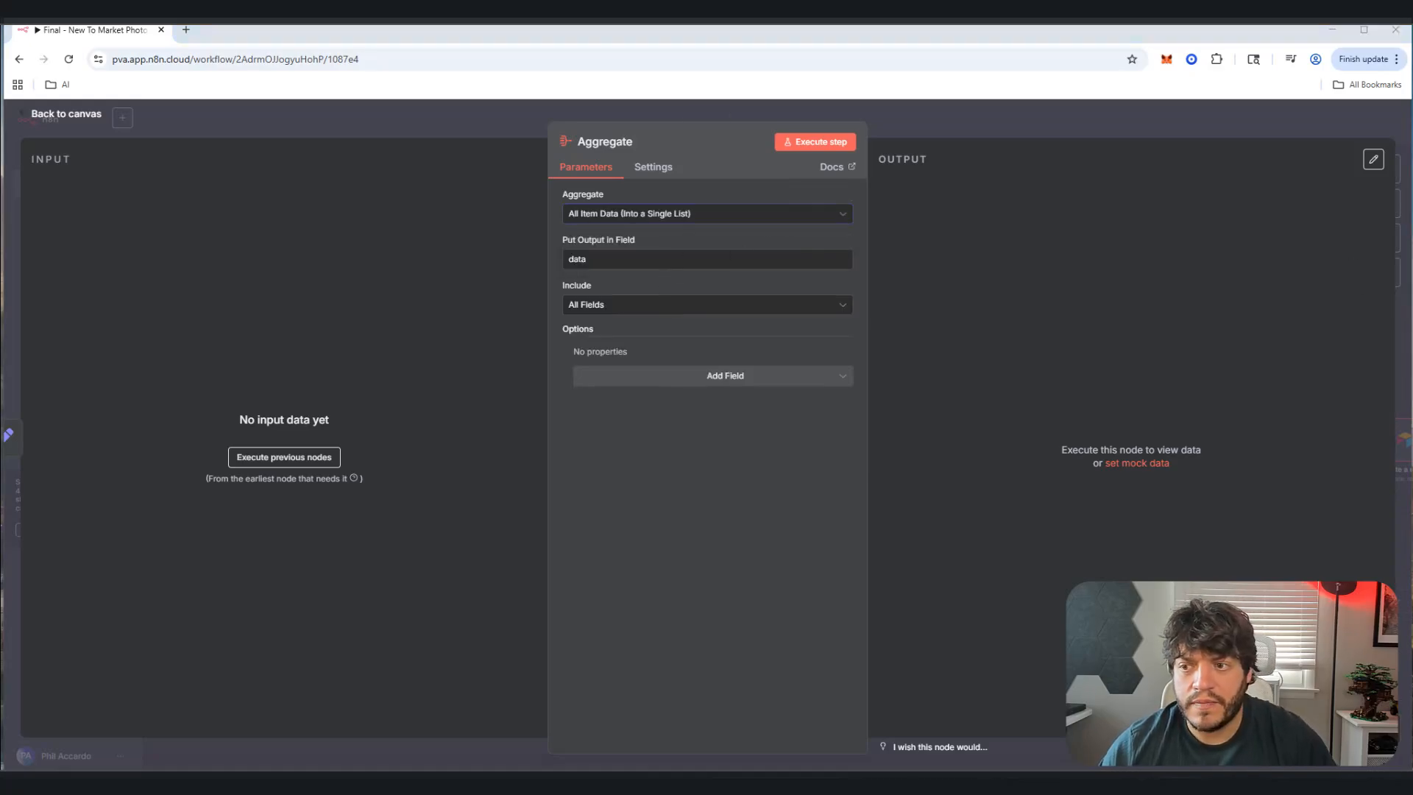
Step: Name the output field ImgInfos and include only imgUrl, imgDescription and imgKeyword
drag(637, 260, 464, 253)
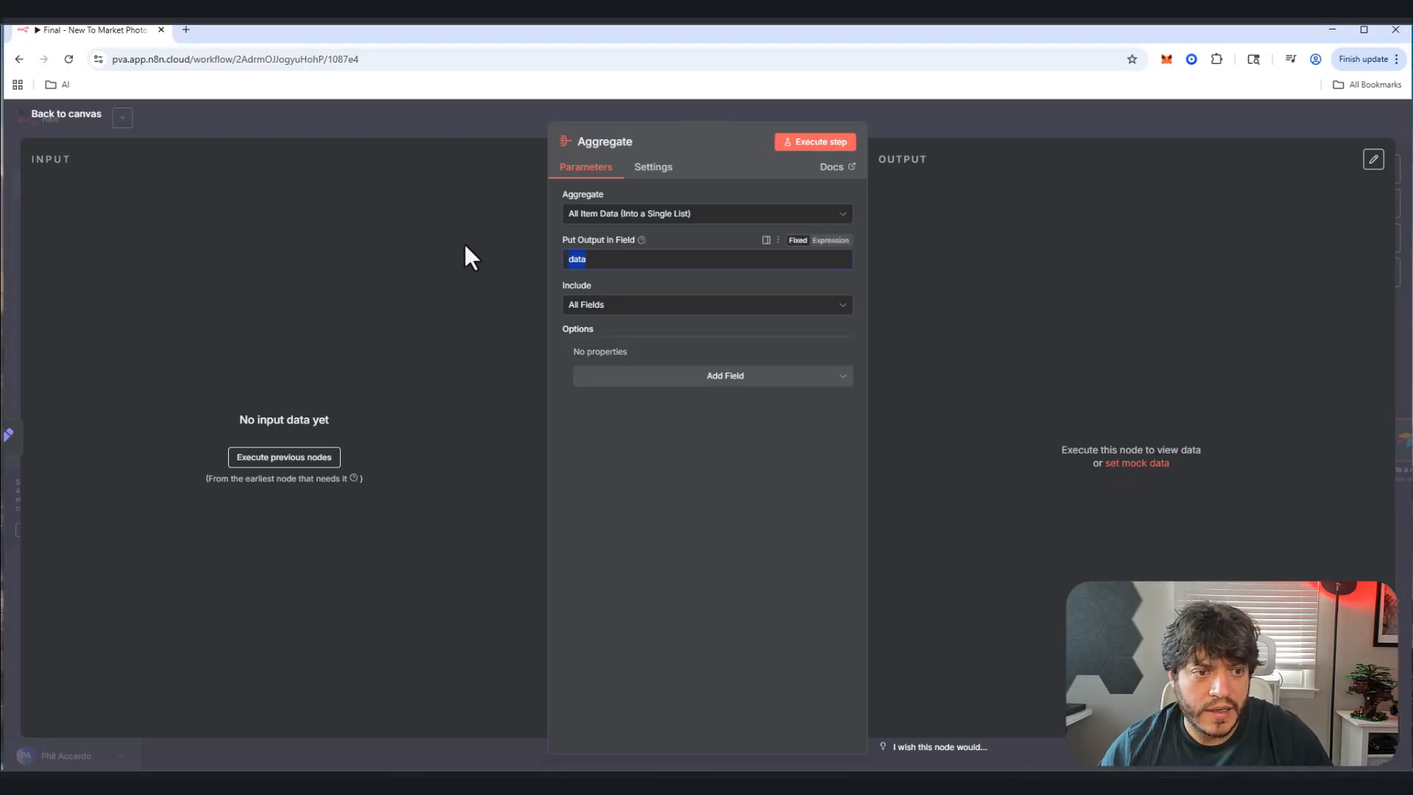
text(ImgInfos)
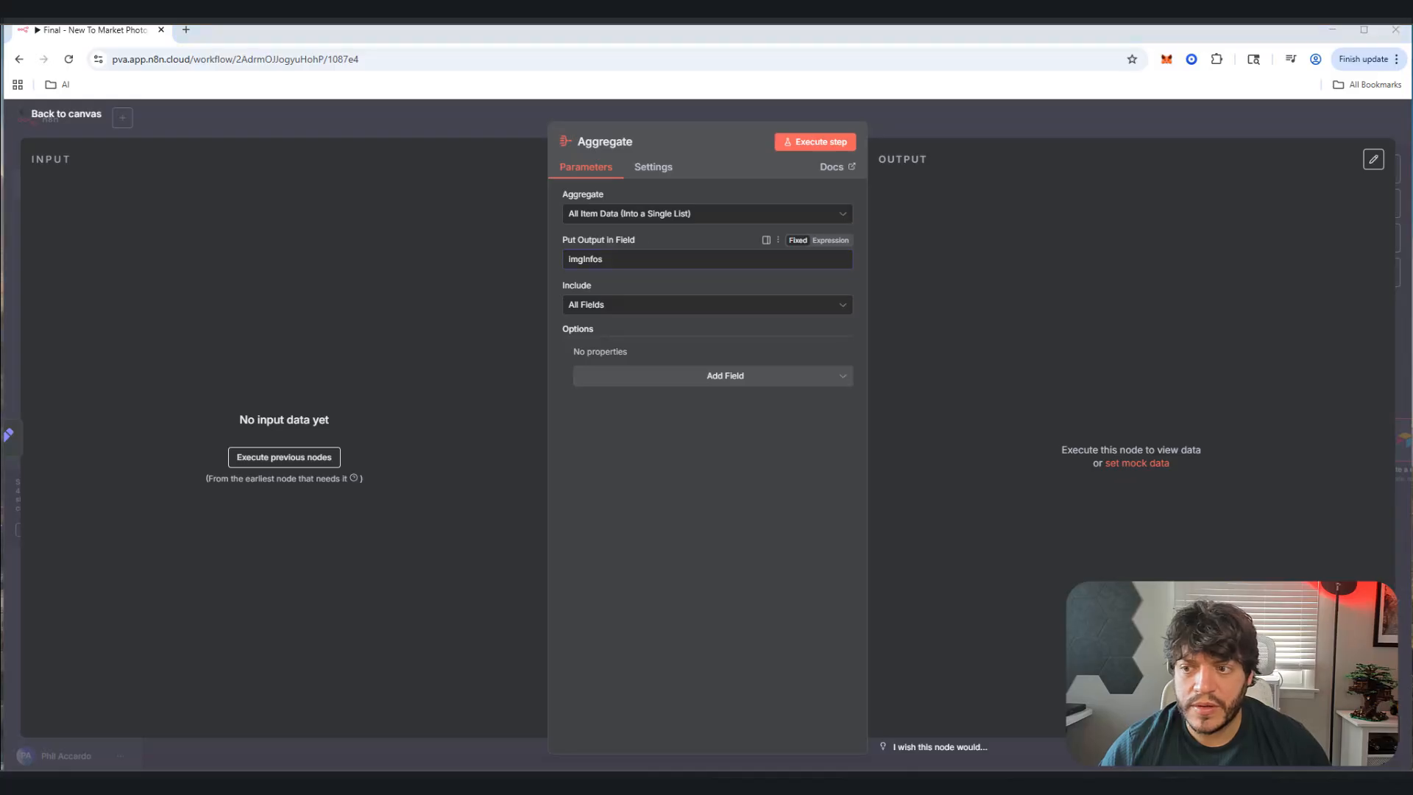
click(617, 305)
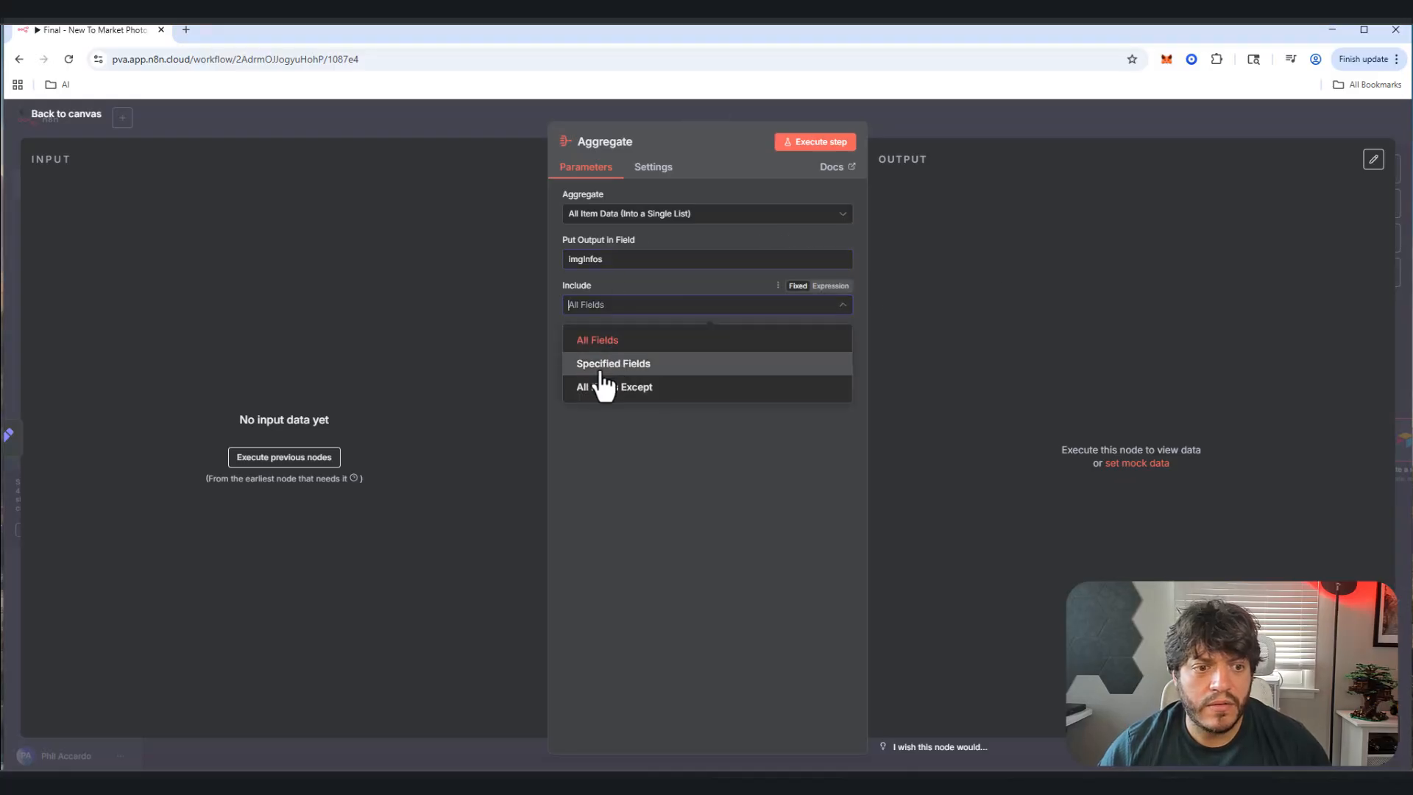
click(611, 362)
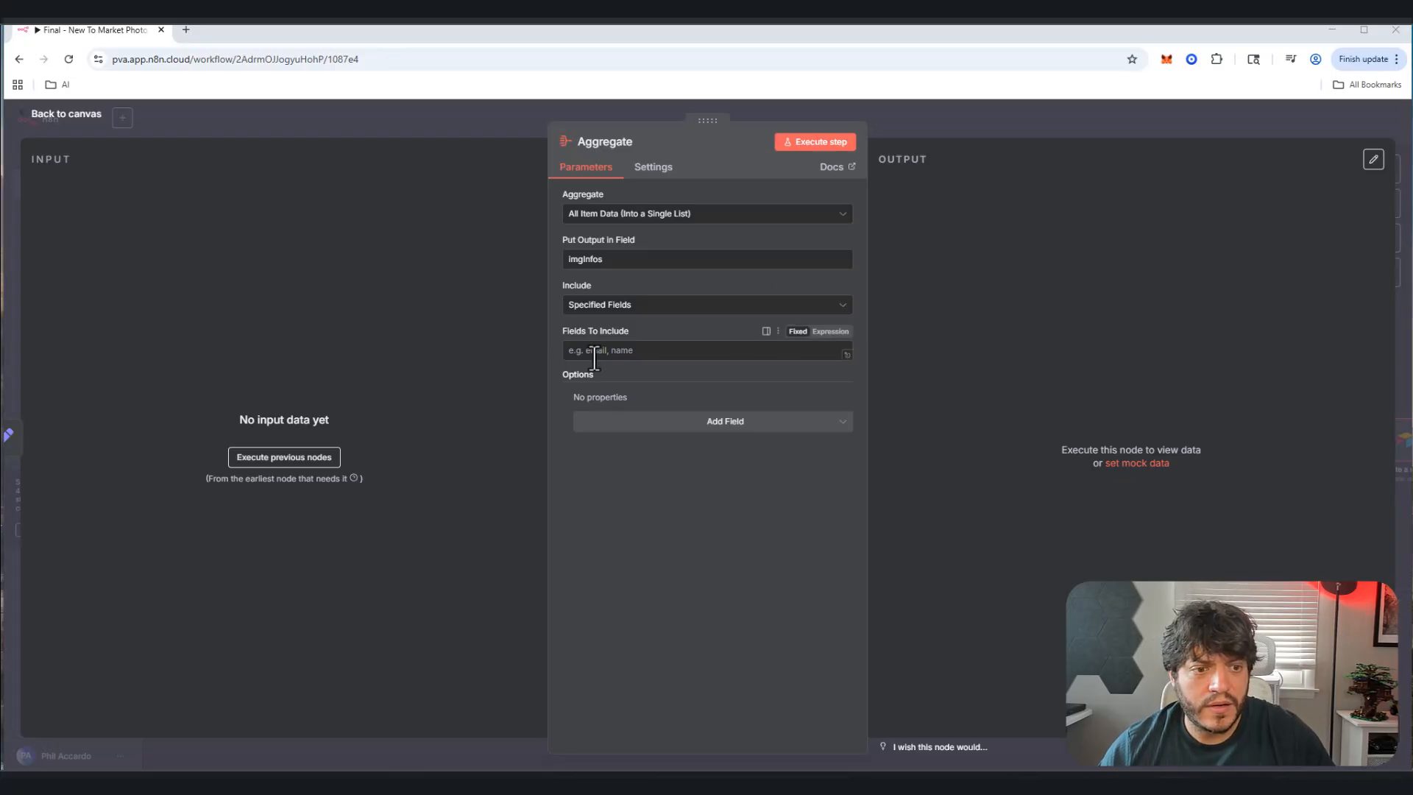
click(743, 344)
text(imgUrl, imgDescription, imgKeyword)
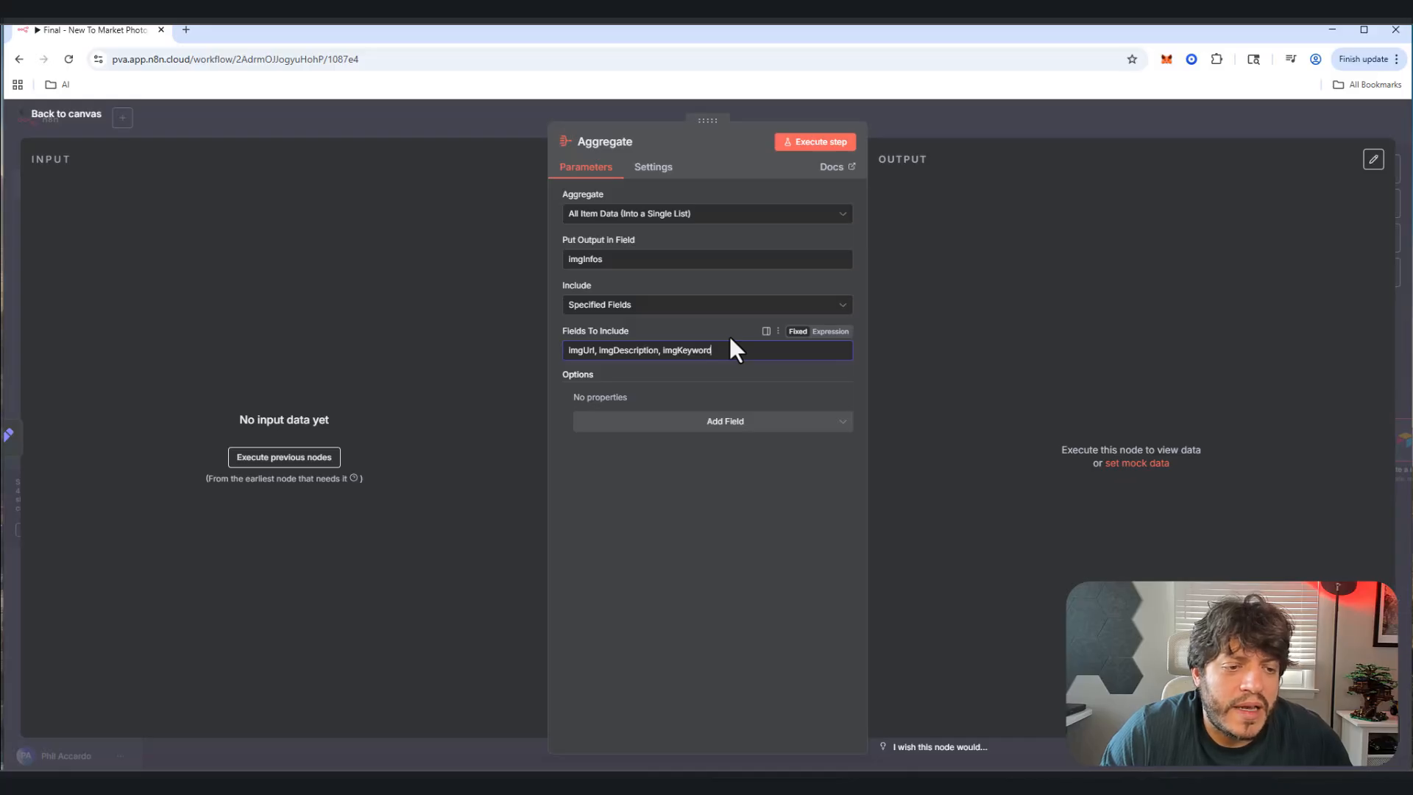
click(65, 115)
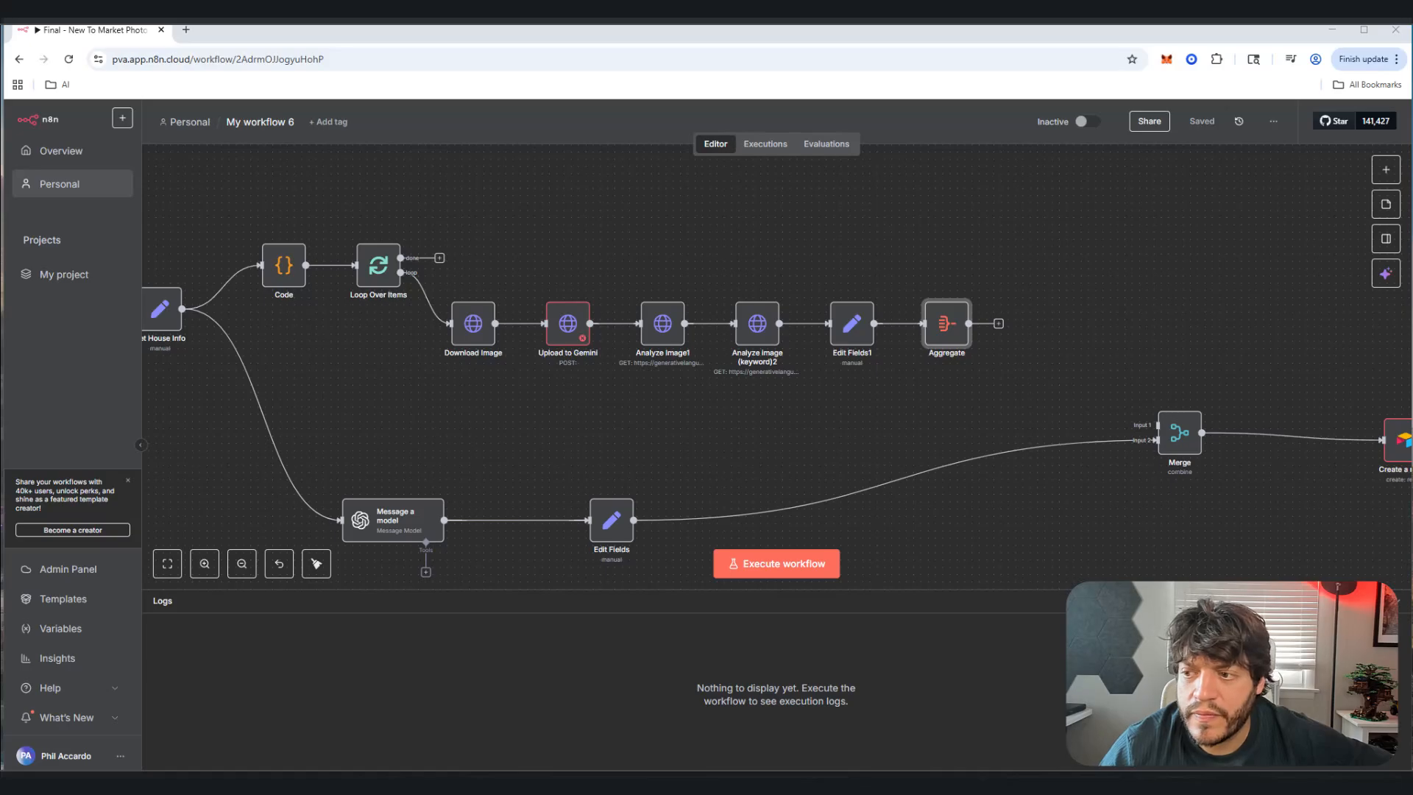
Step: Connect Aggregate back to Loop Over Items and add Aggregate1 on the done output for imgInfos
drag(969, 324, 358, 283)
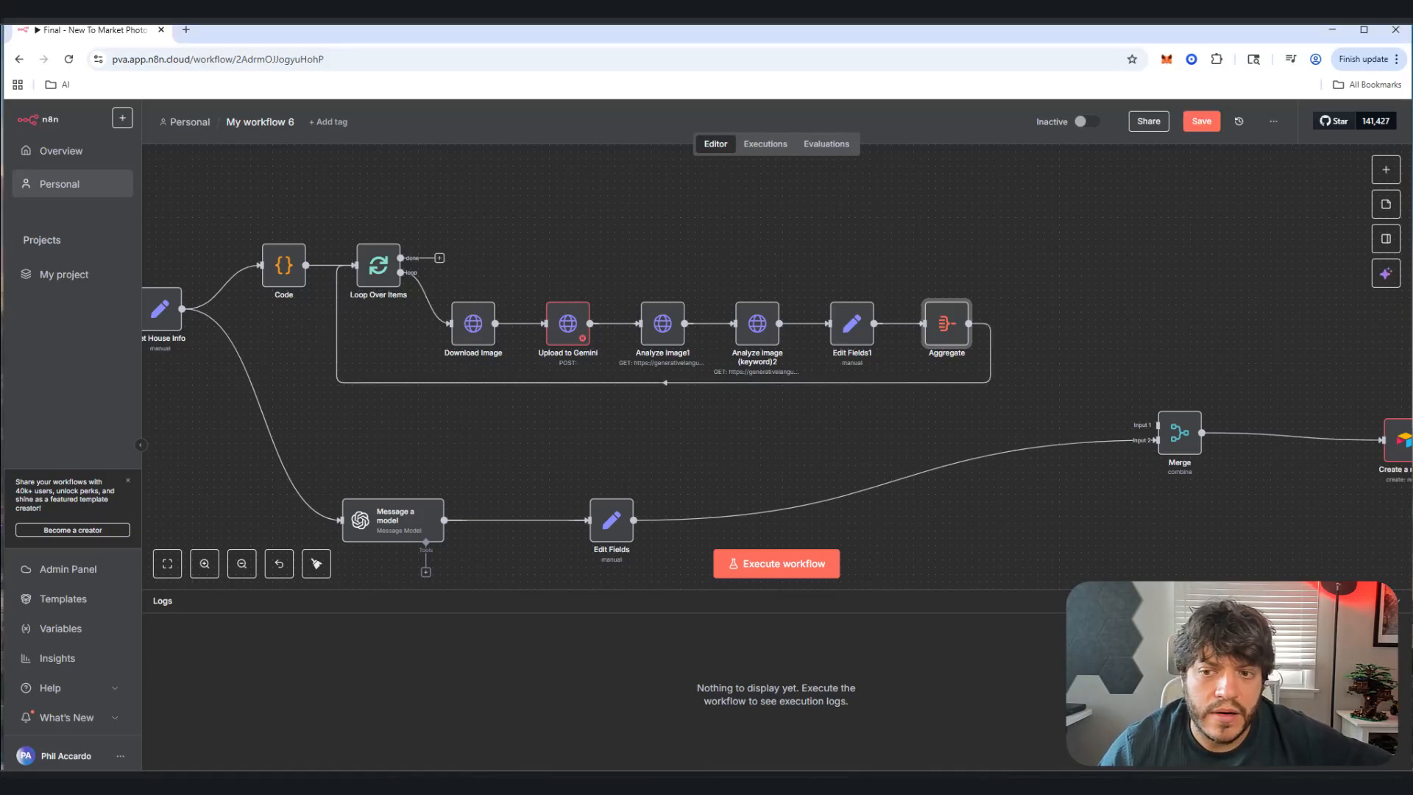
click(440, 258)
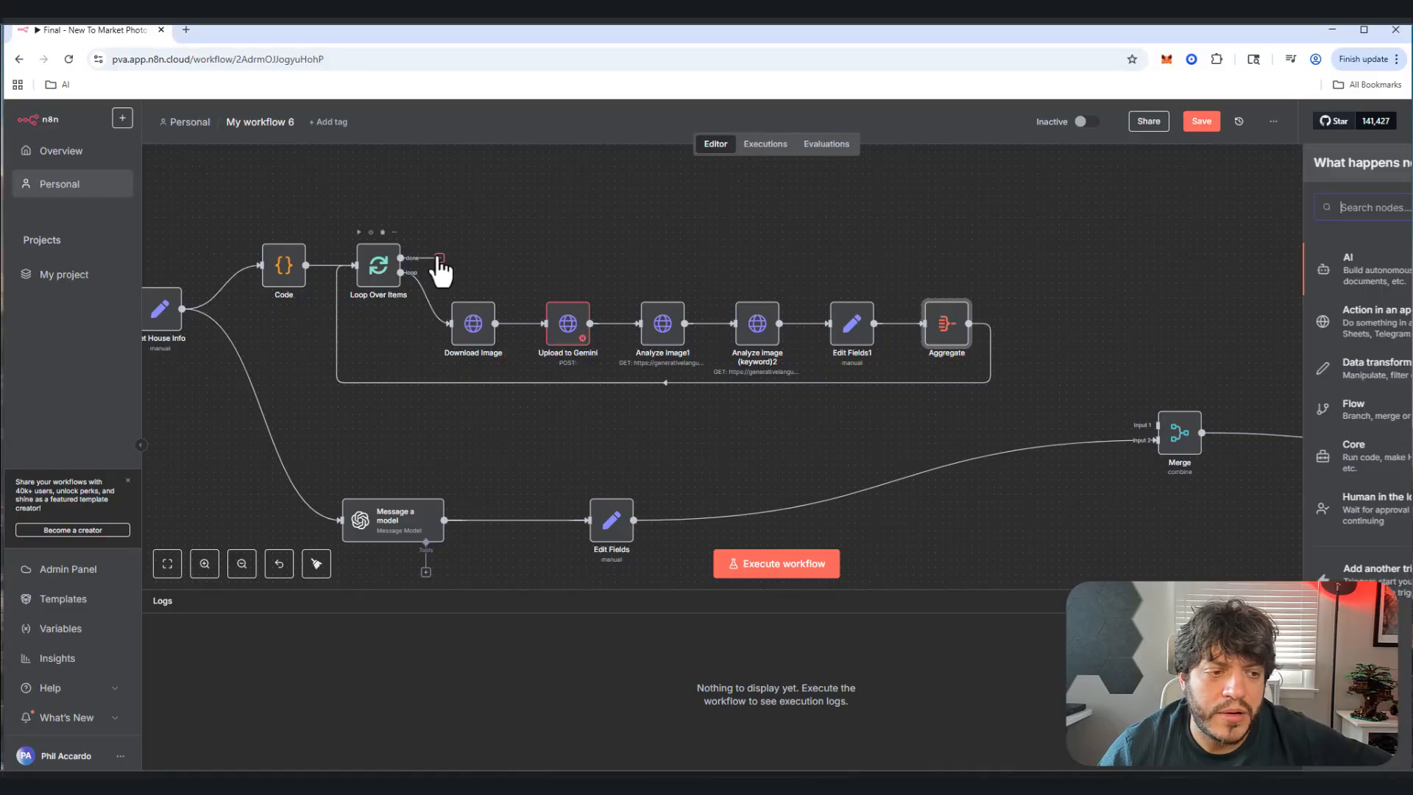
text(agg)
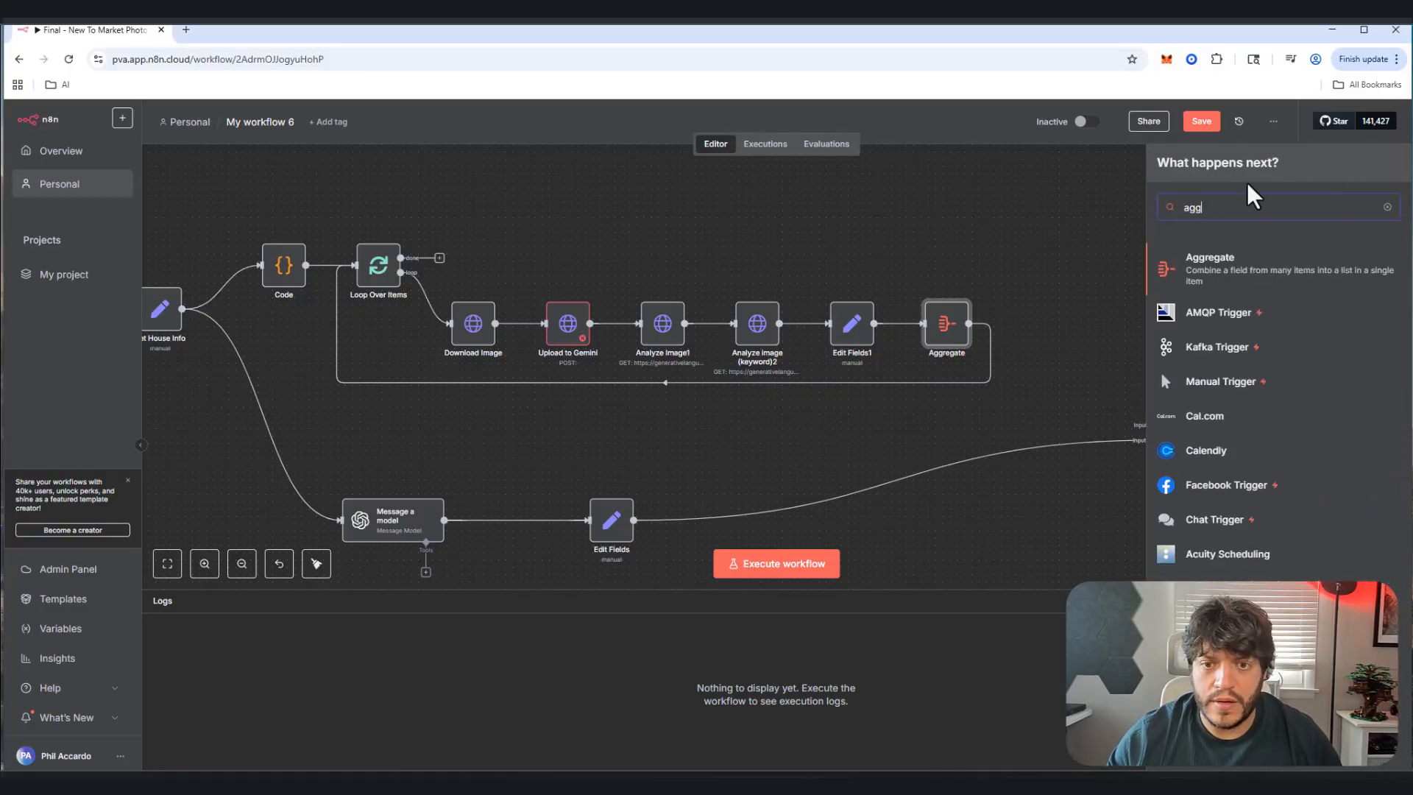
click(1263, 280)
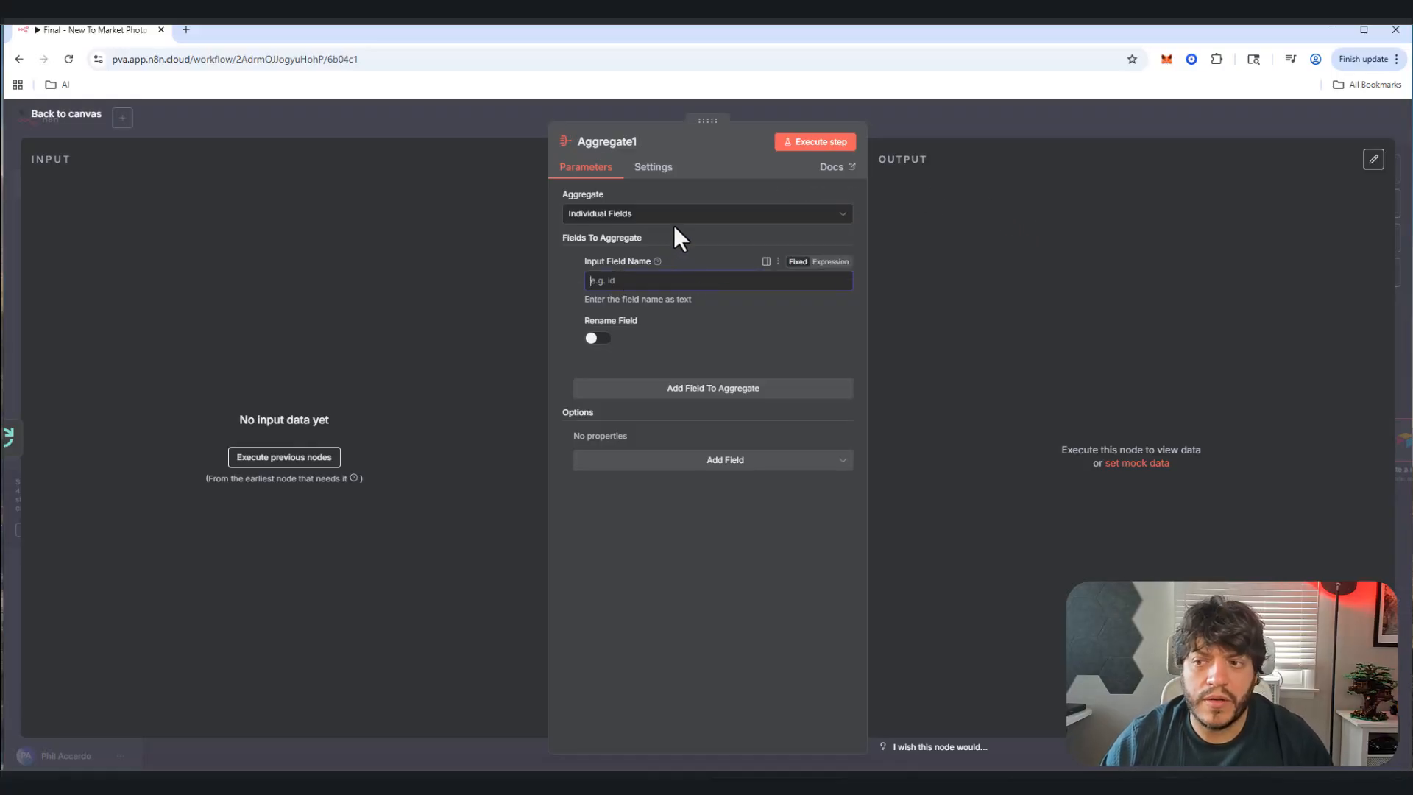
text(l)
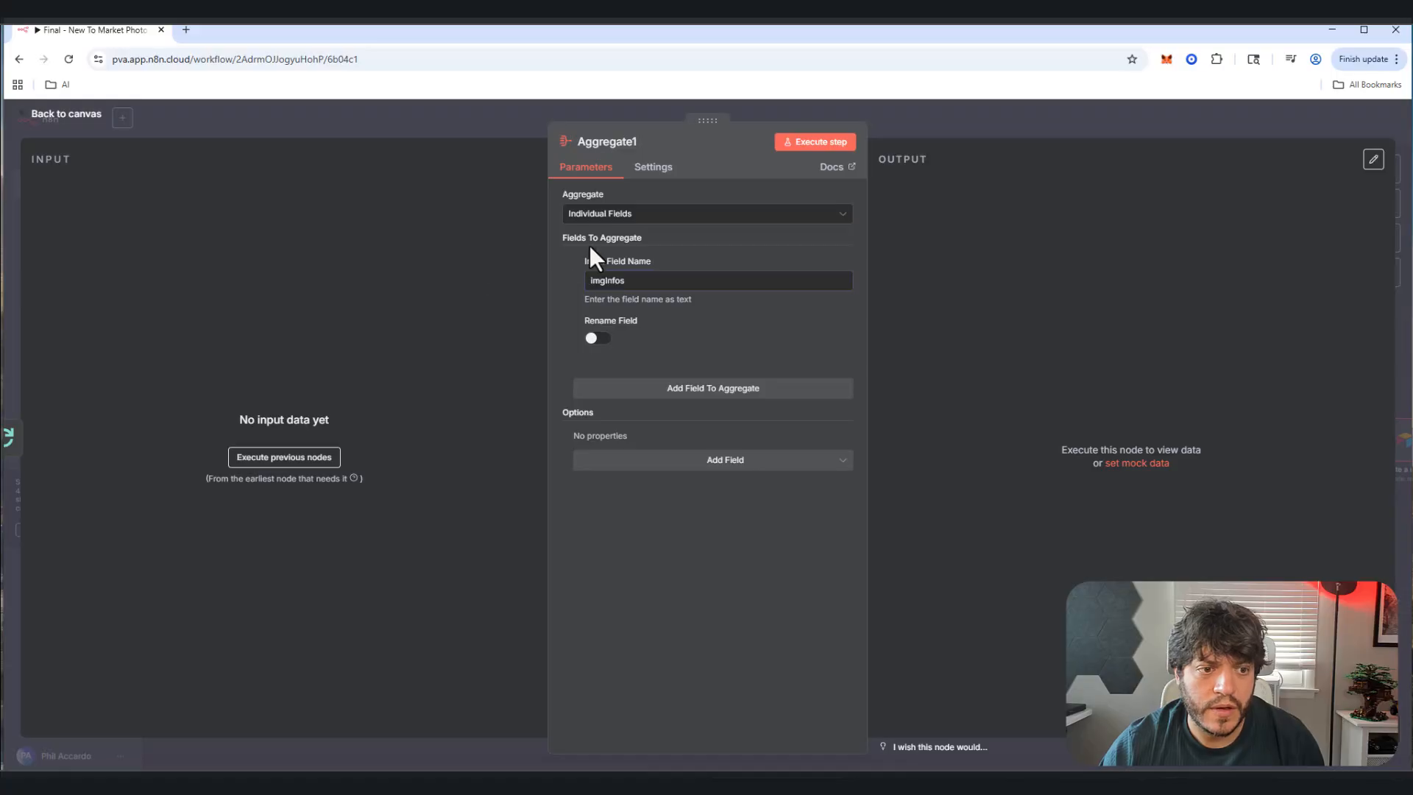
click(80, 109)
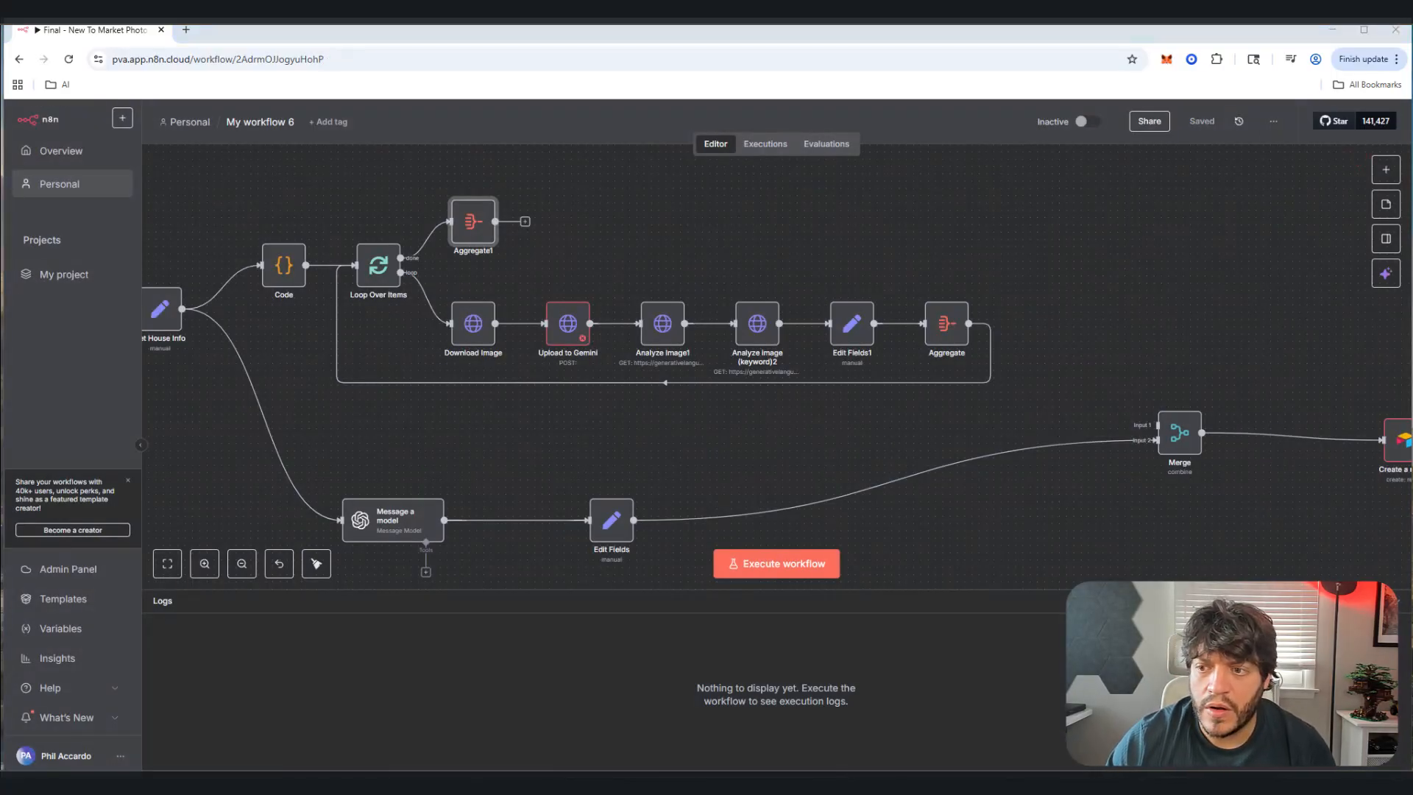
Step: Add an OpenAI Message a model node after Aggregate1
click(525, 222)
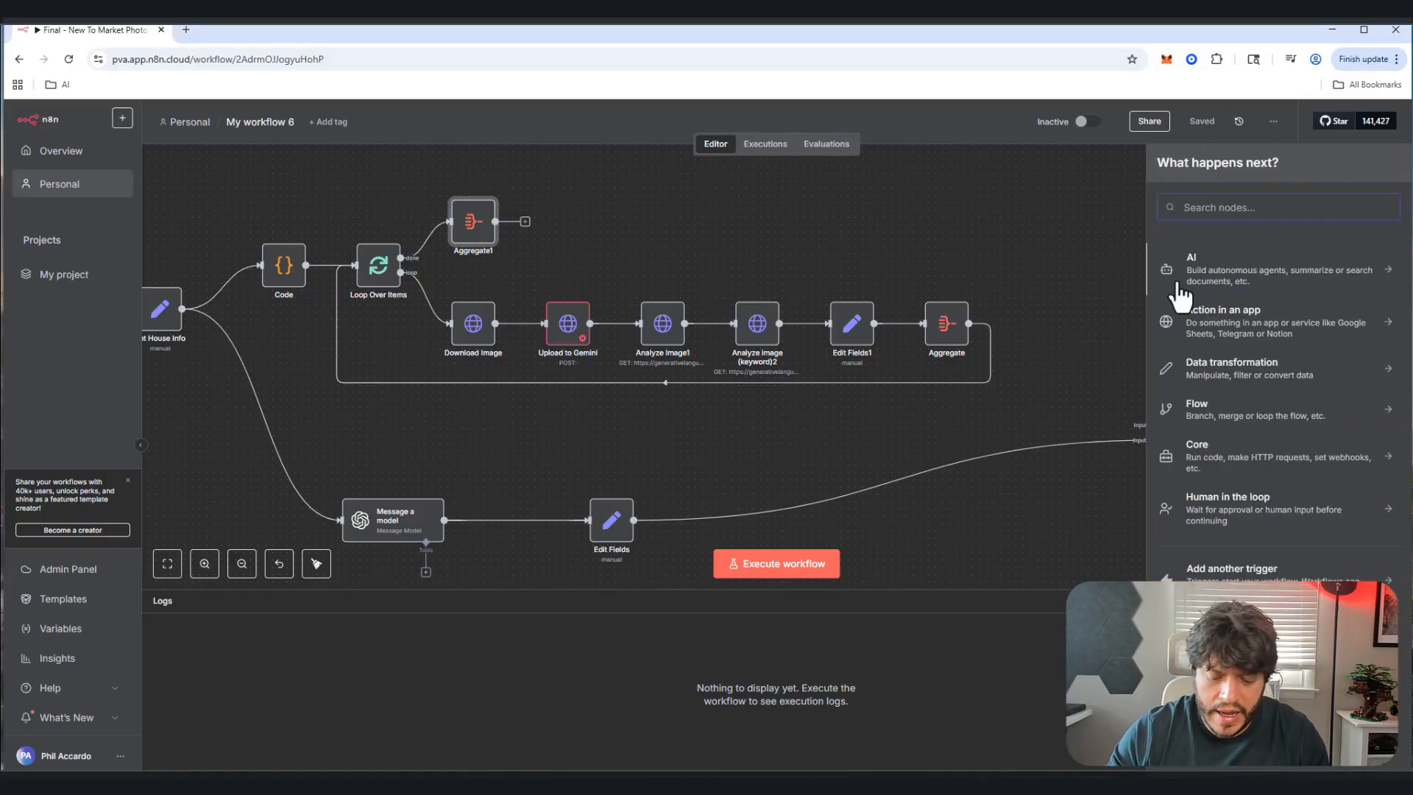
text(ope)
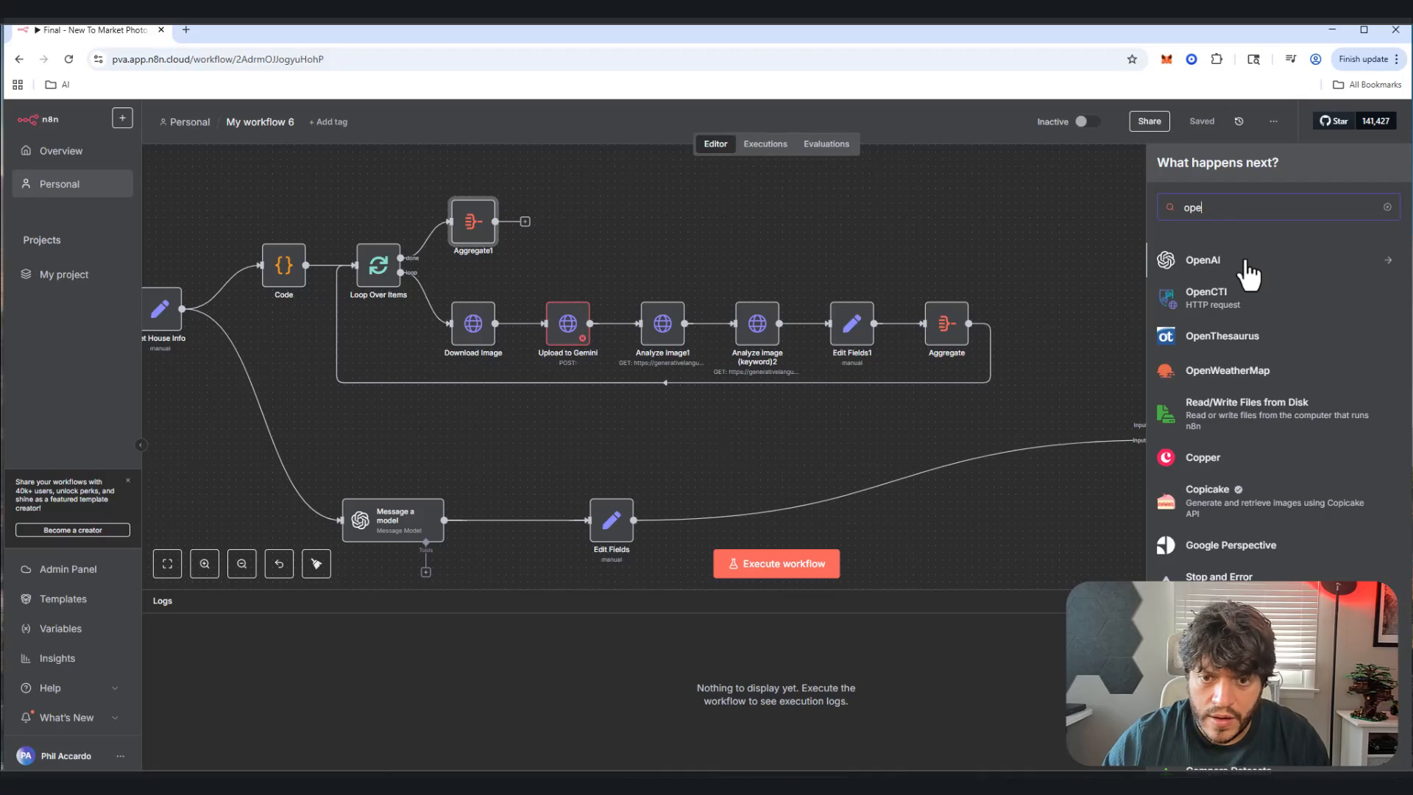
click(1246, 262)
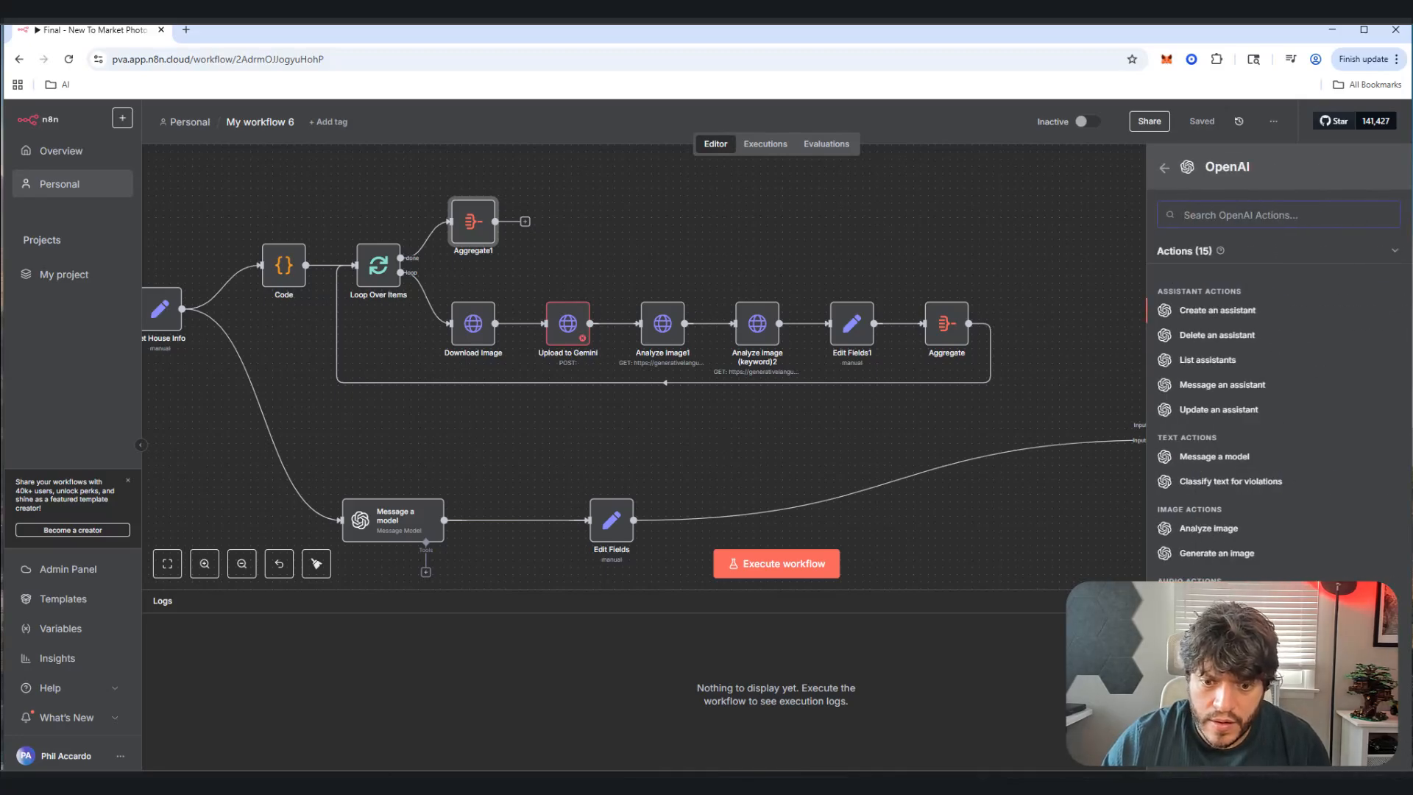
click(1213, 457)
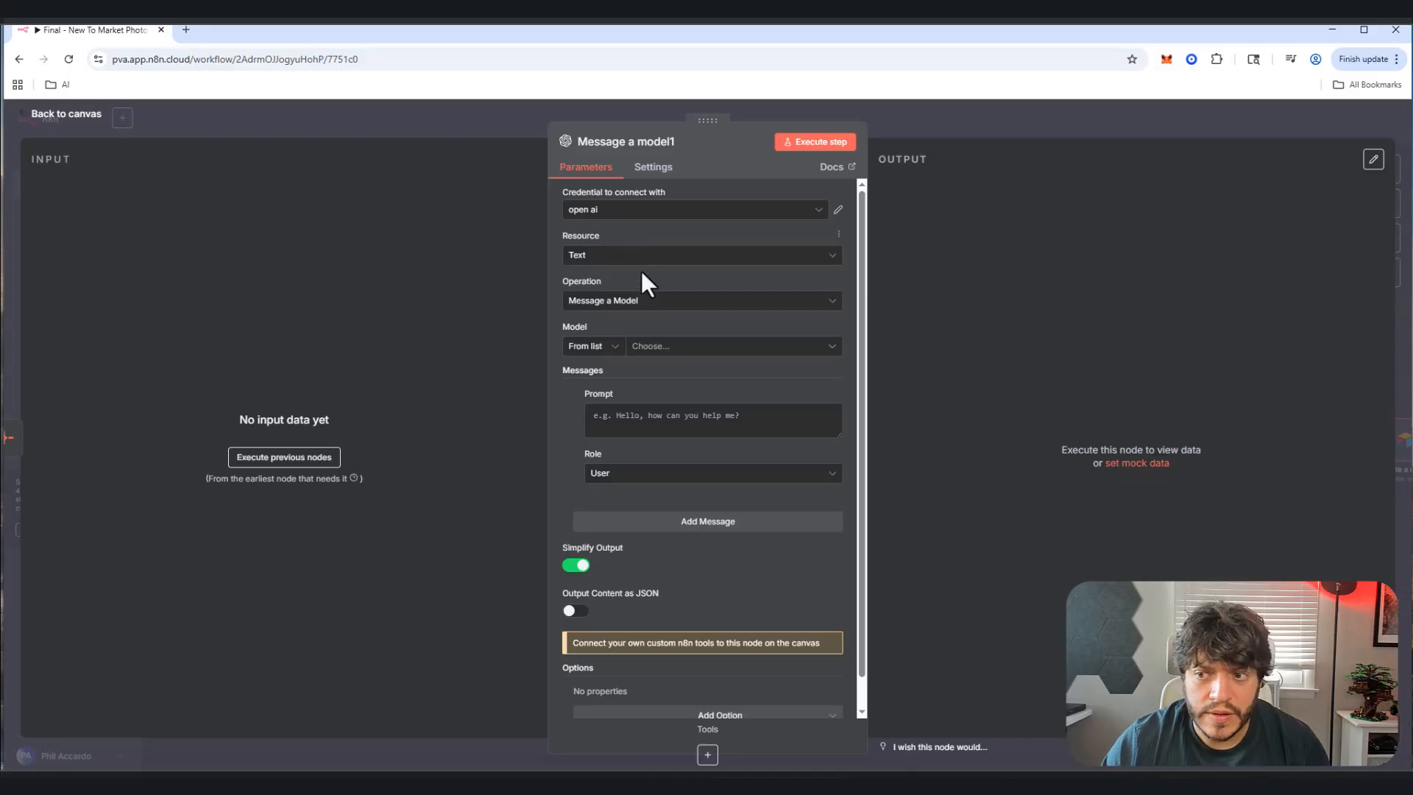
Step: Set the node's model to GPT-4.1-MINI
click(718, 348)
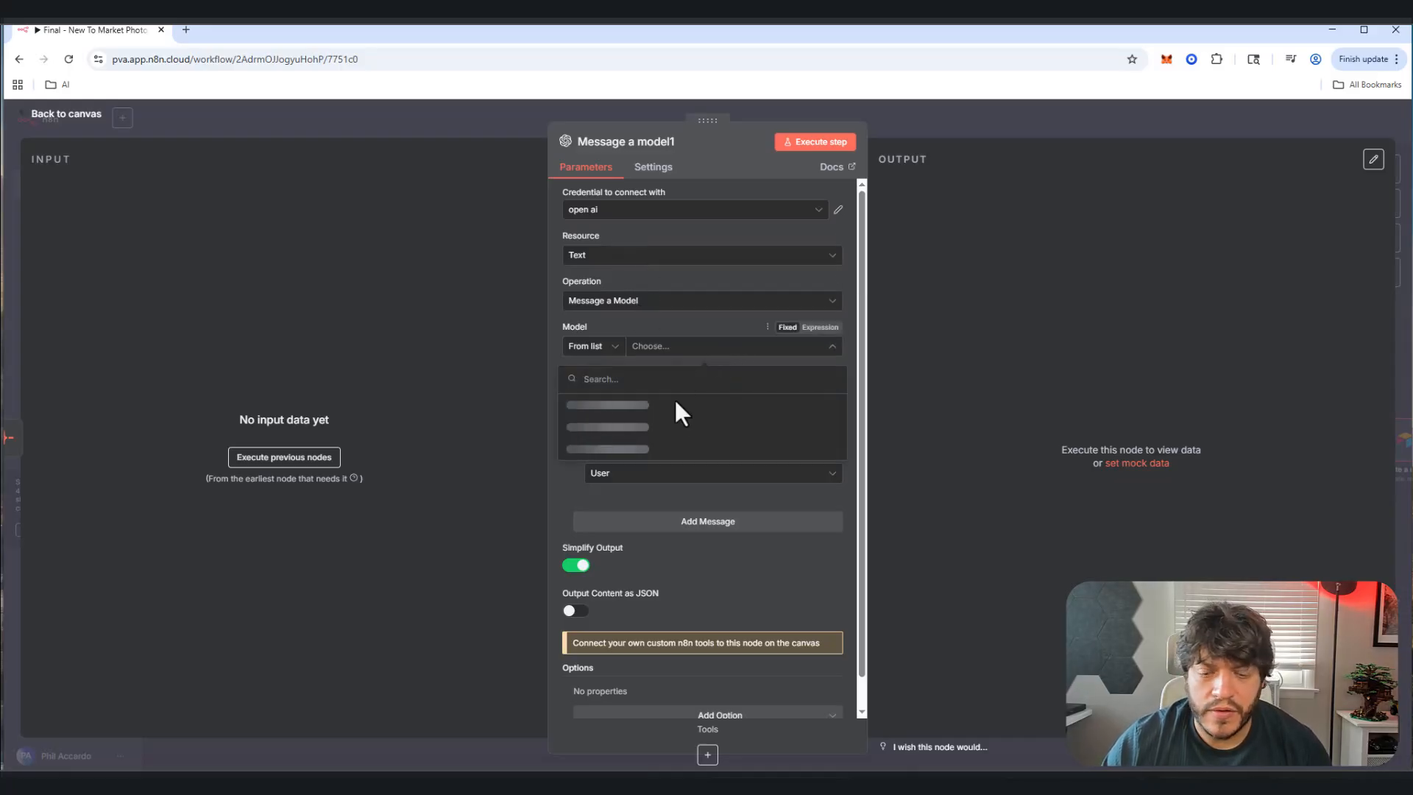
text(g)
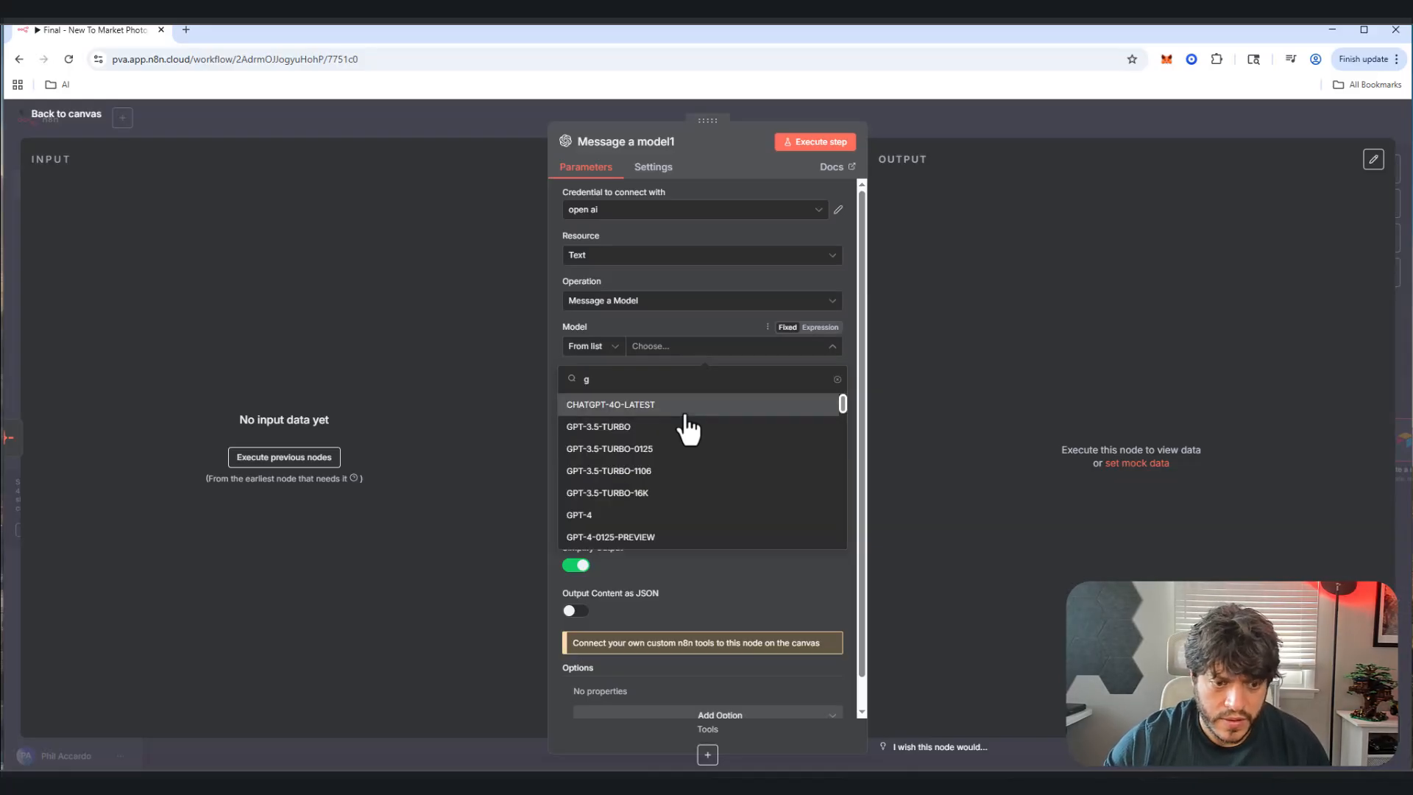
text(pt)
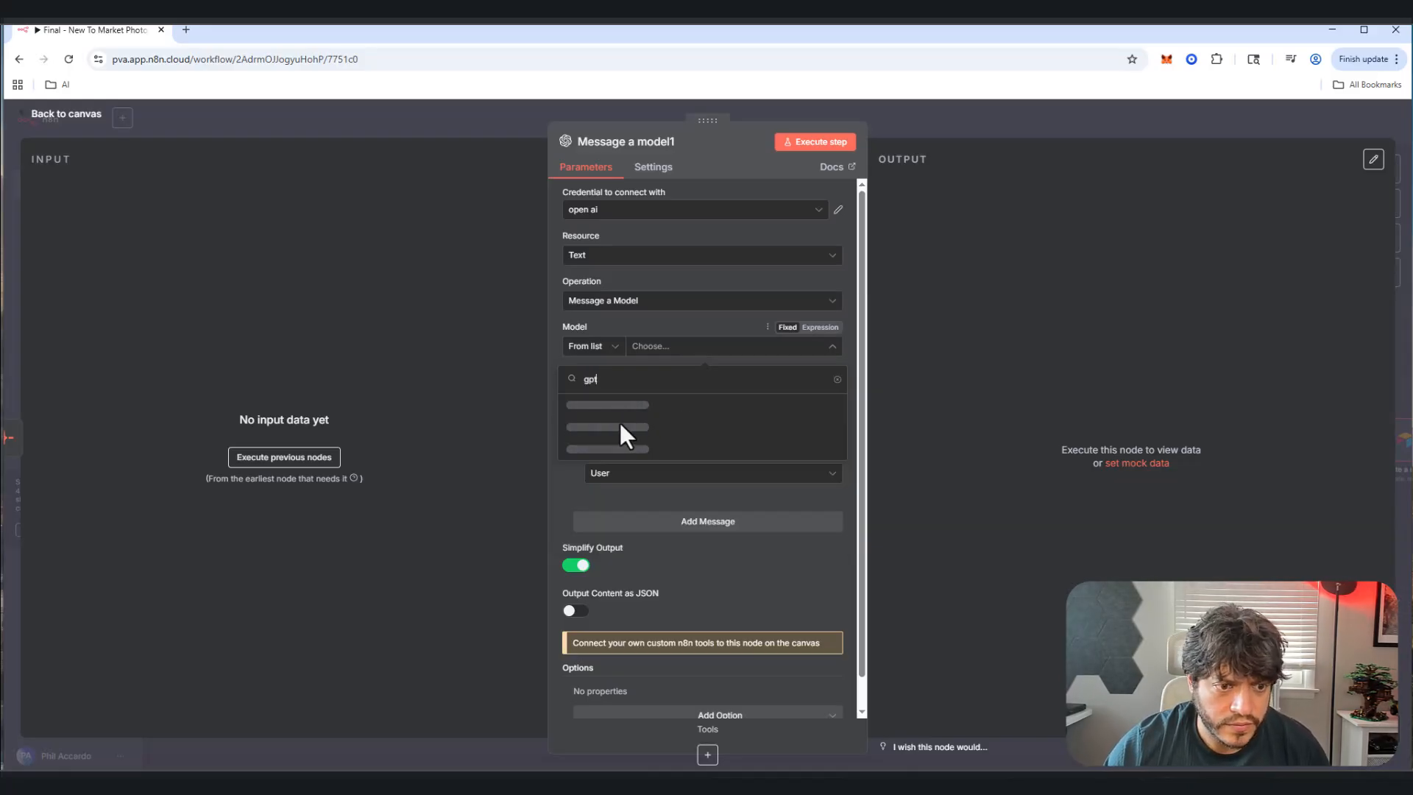
scroll(622, 471, down, 1)
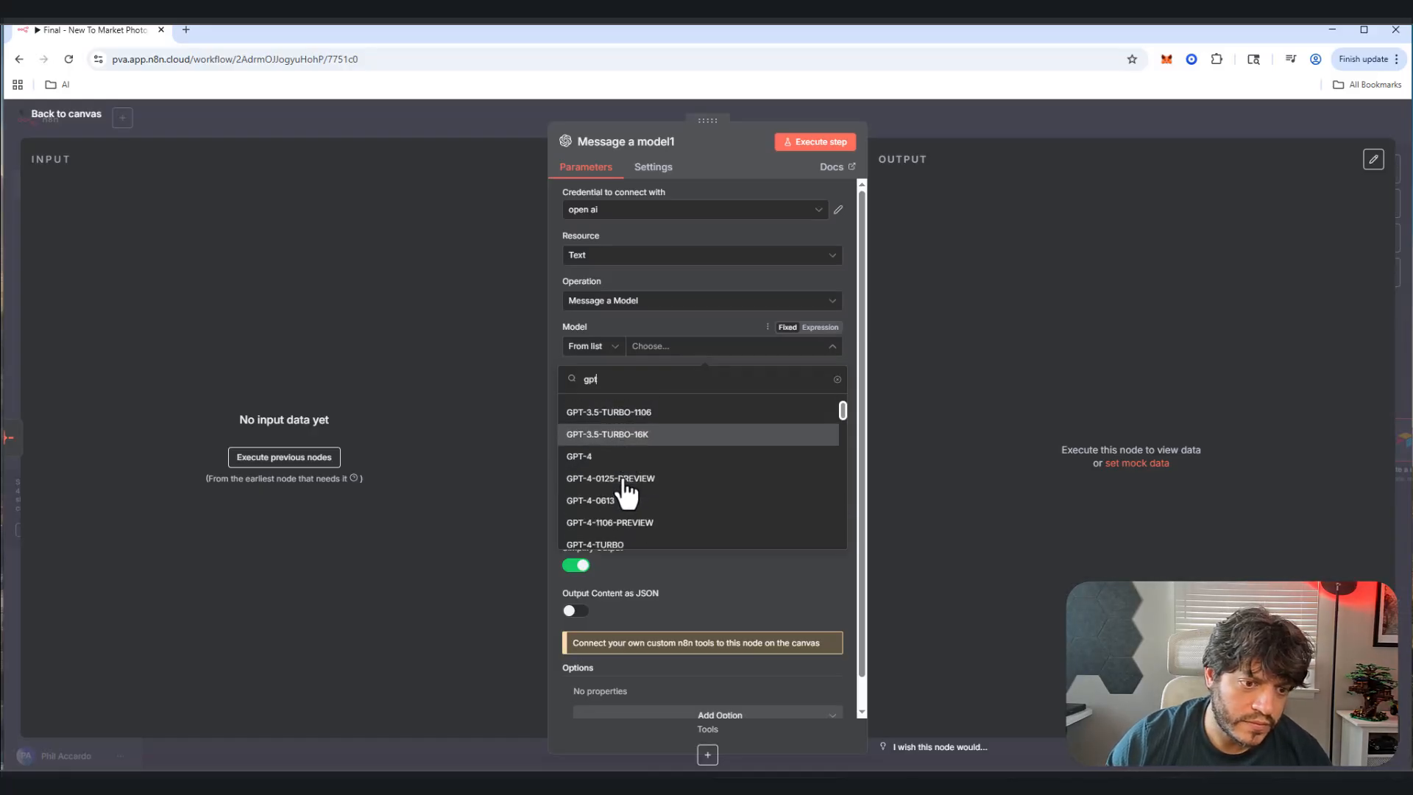
scroll(624, 492, down, 5)
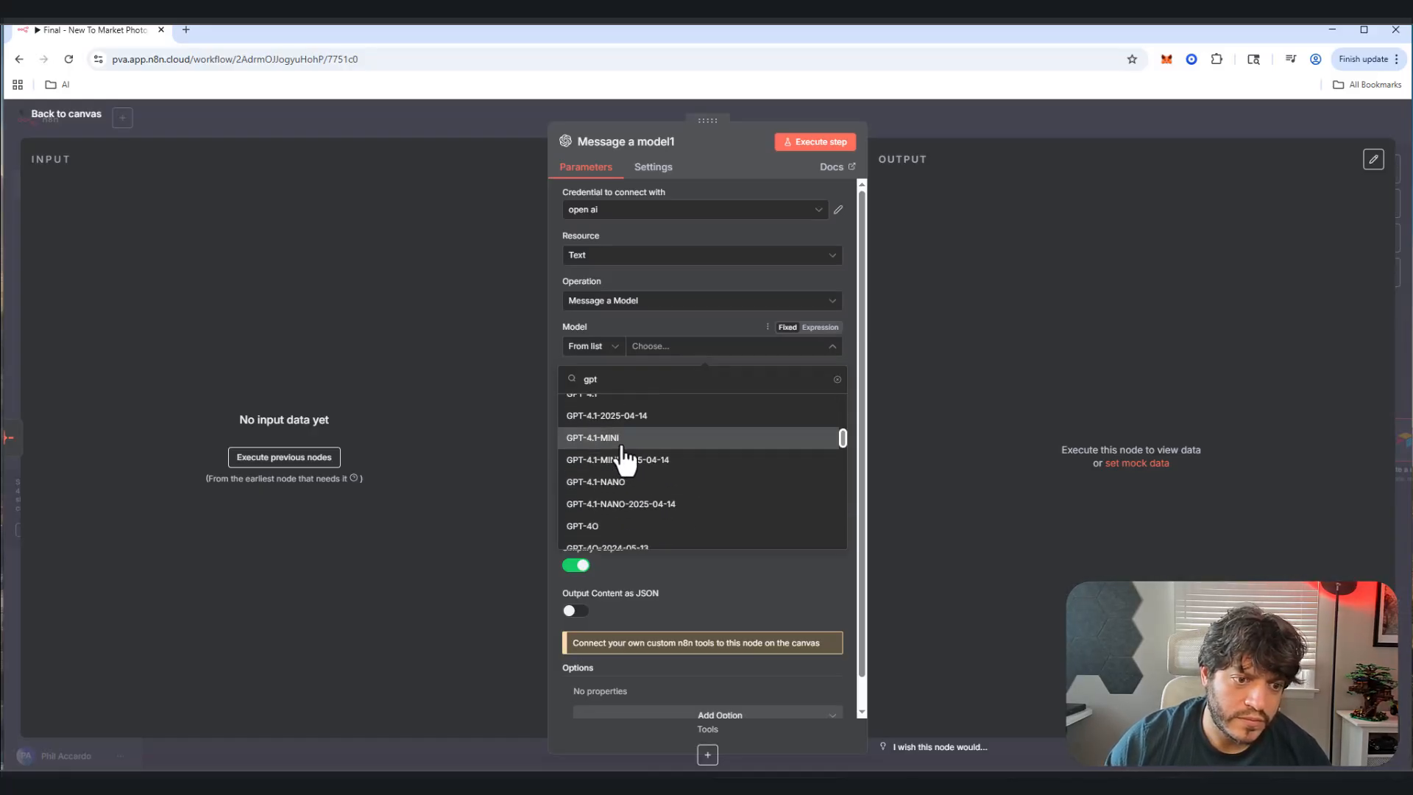
scroll(622, 448, up, 1)
scroll(617, 451, down, 3)
click(613, 459)
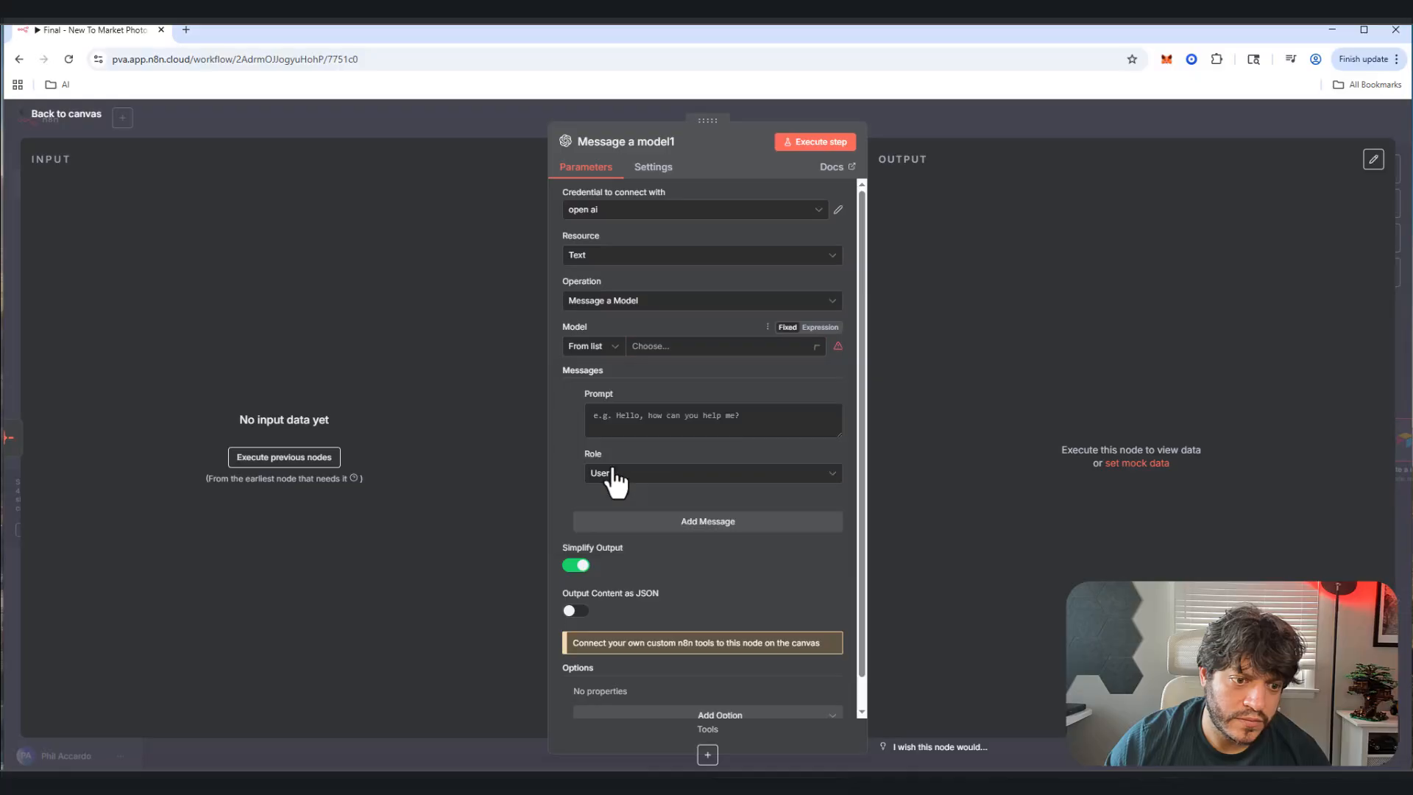
click(669, 351)
scroll(647, 482, down, 5)
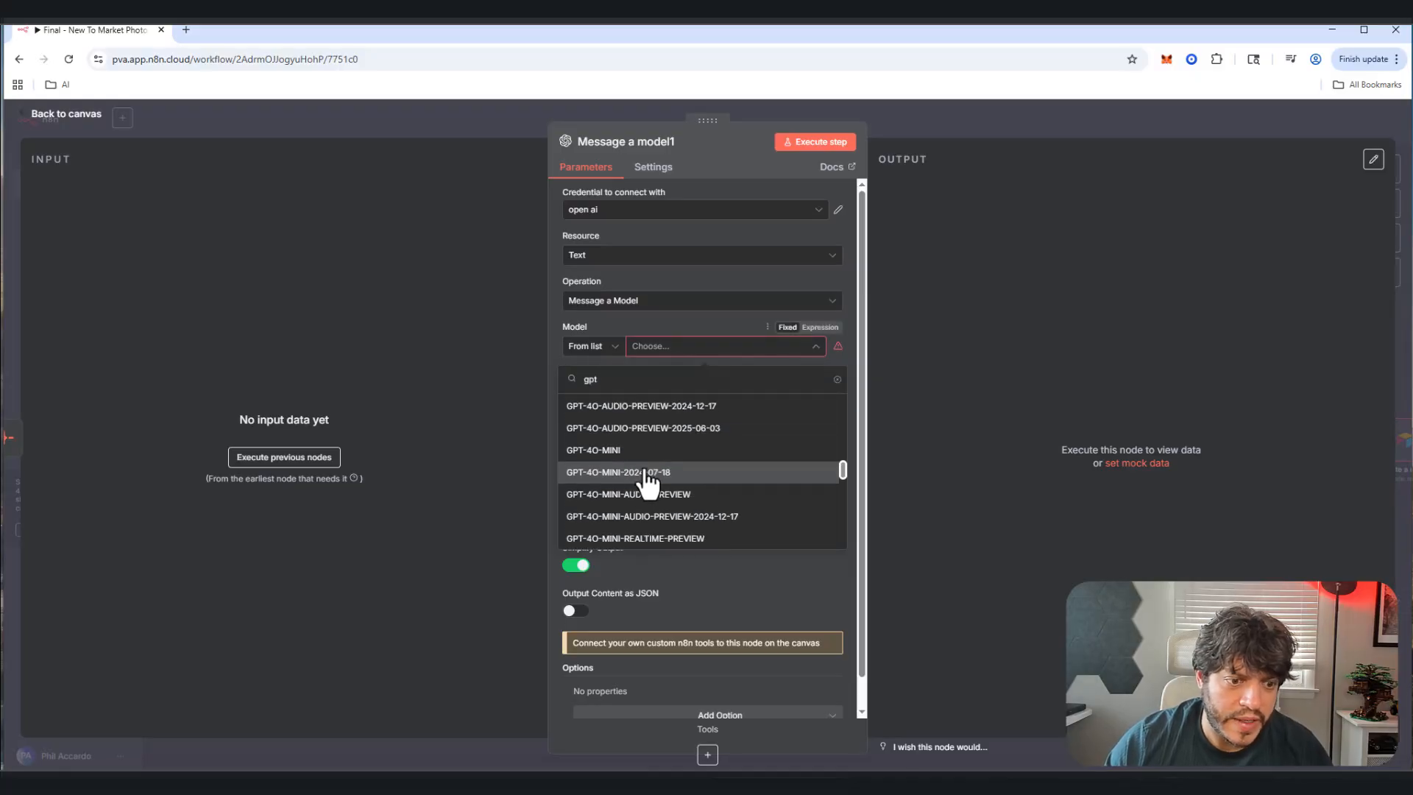
scroll(646, 483, down, 8)
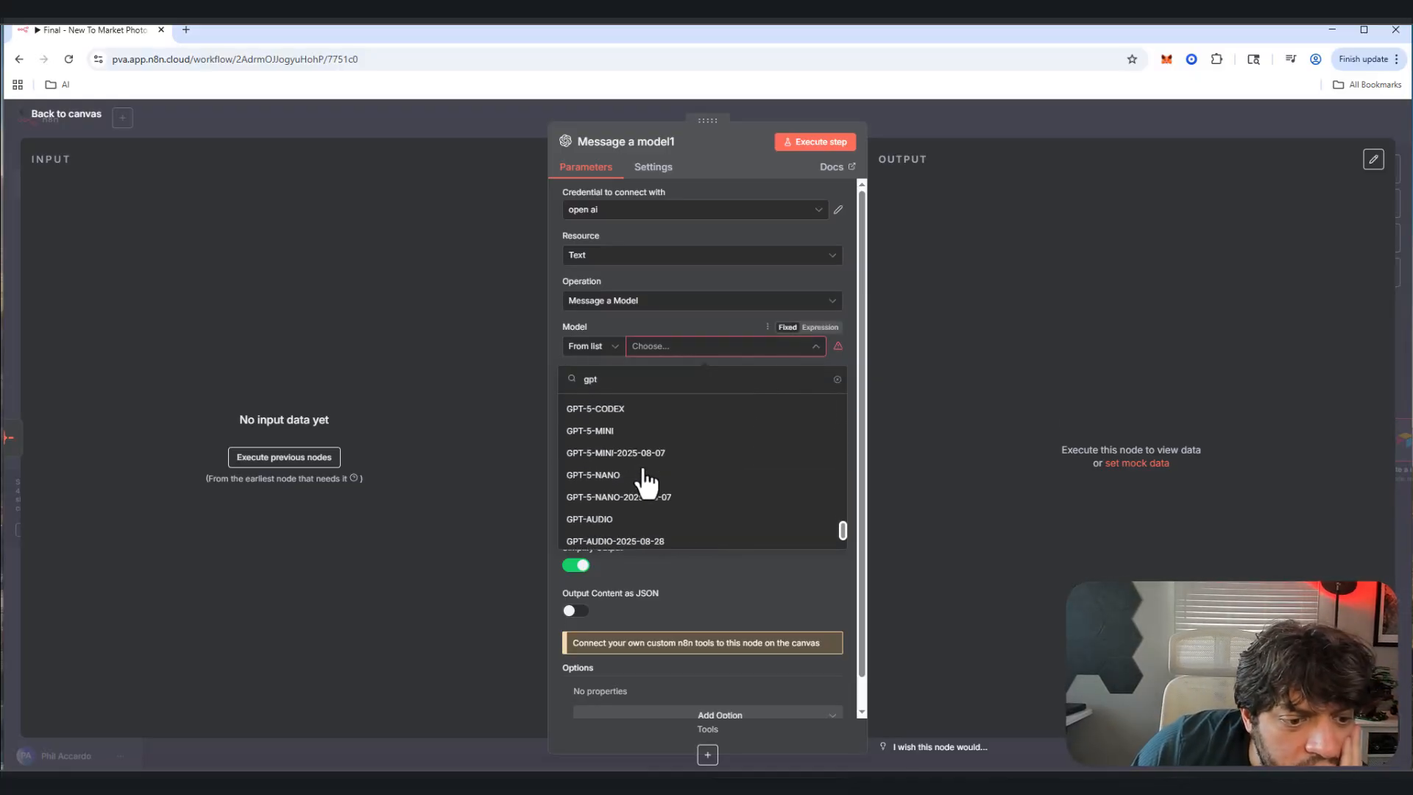
scroll(646, 482, up, 8)
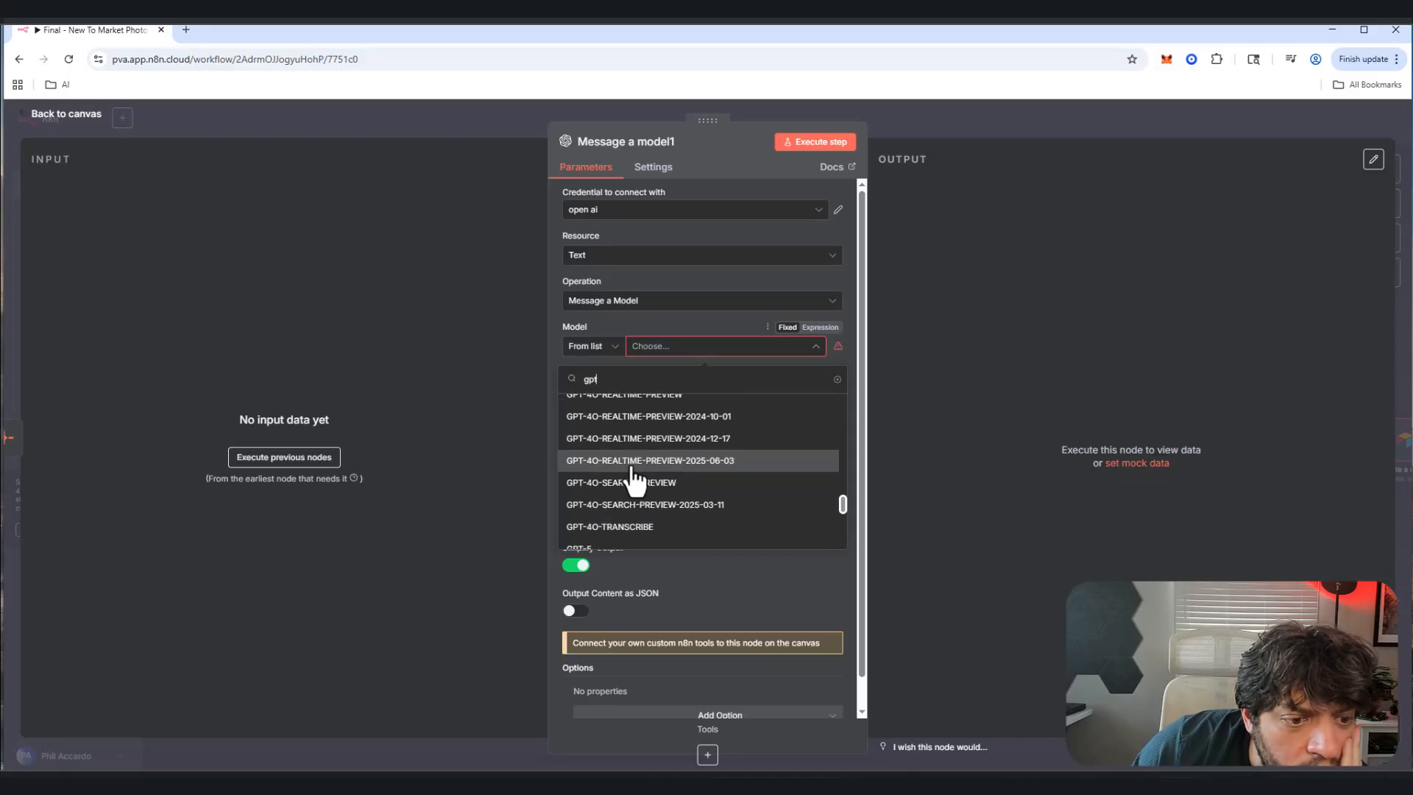
scroll(633, 482, up, 3)
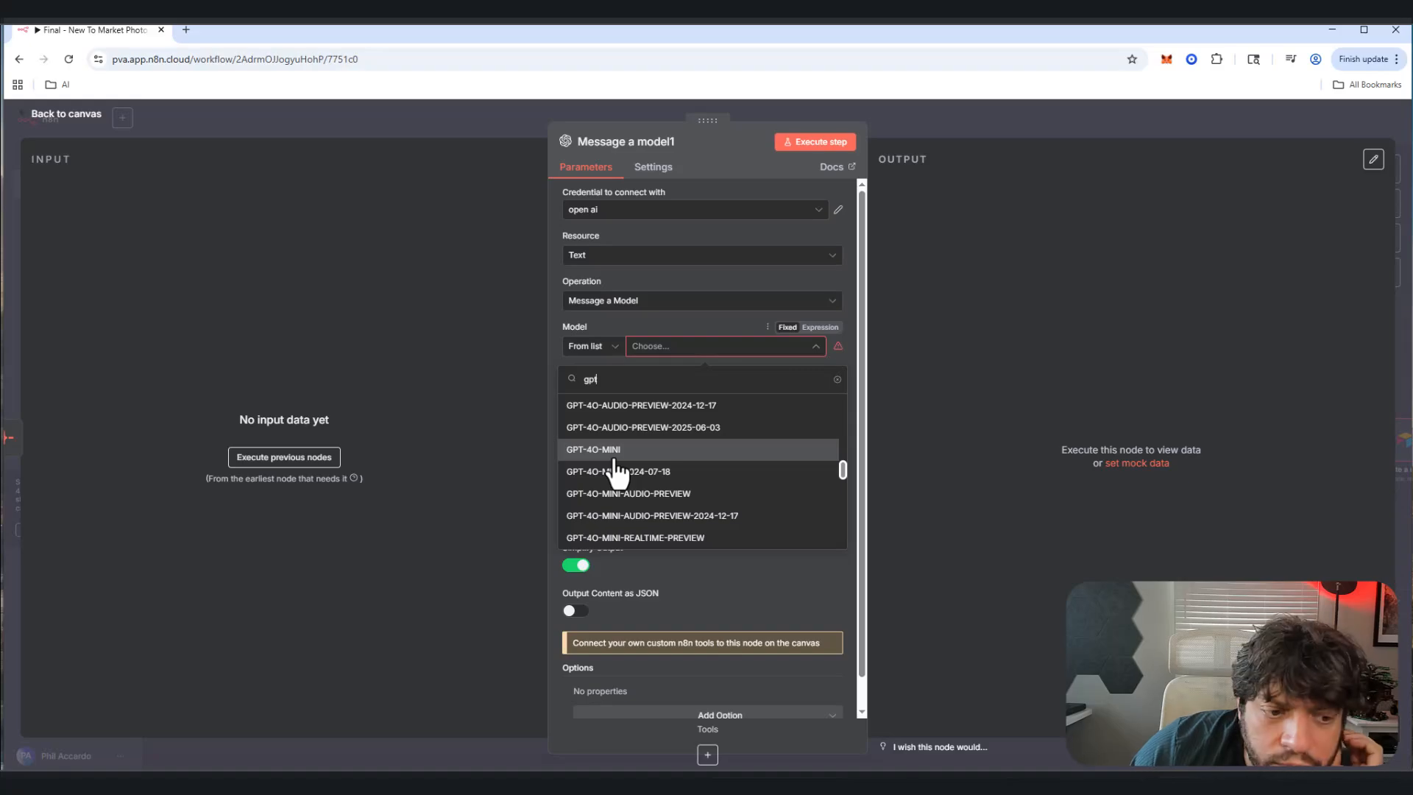
scroll(617, 475, up, 4)
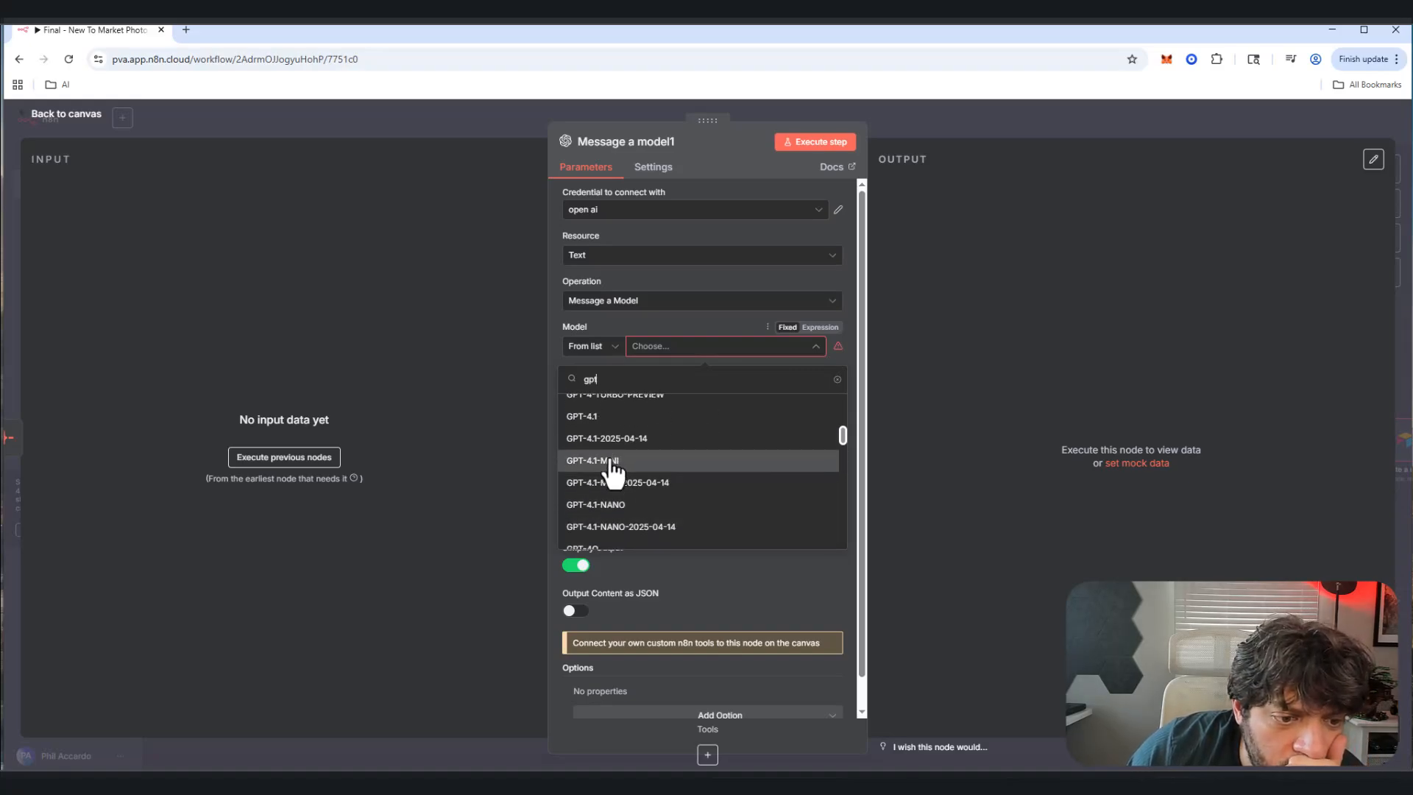
click(616, 471)
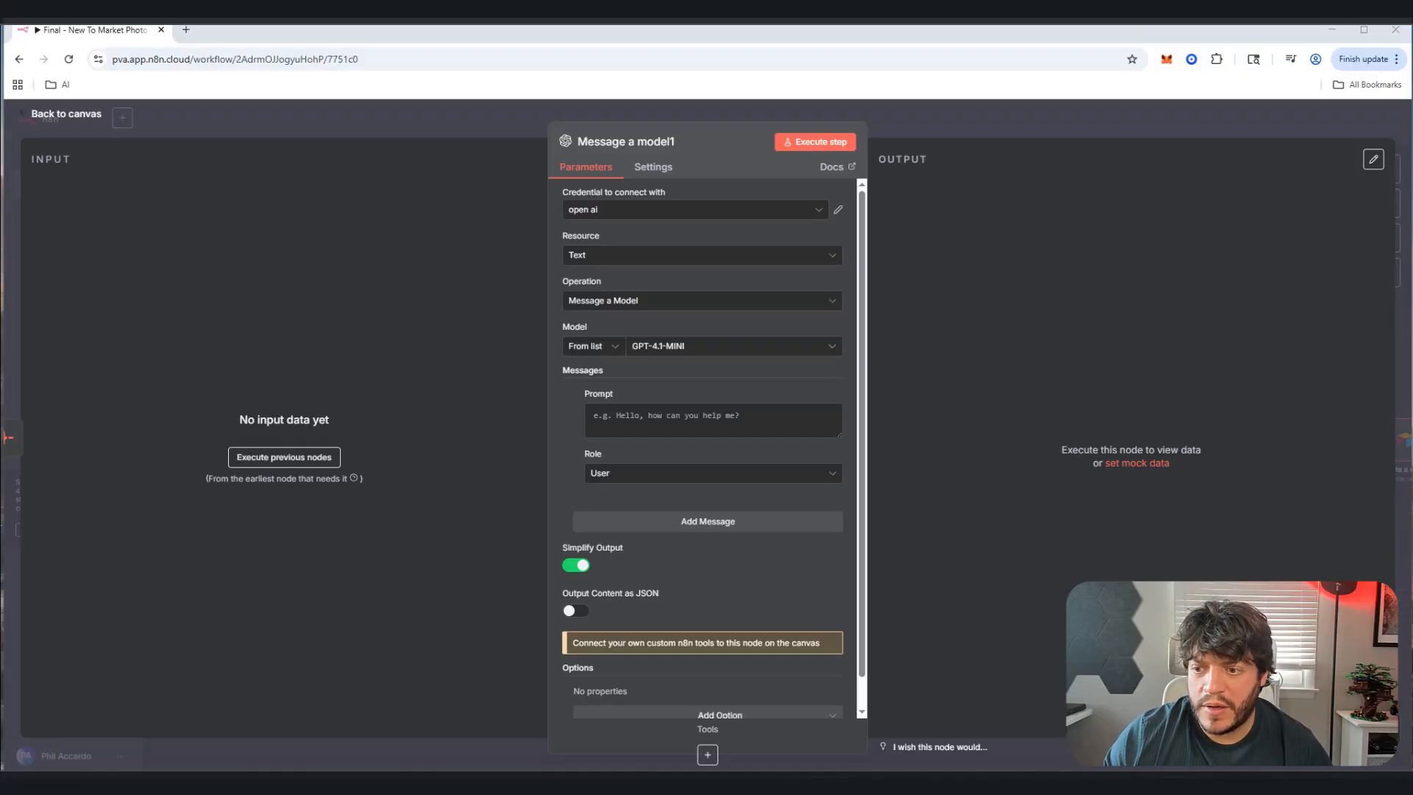
click(667, 424)
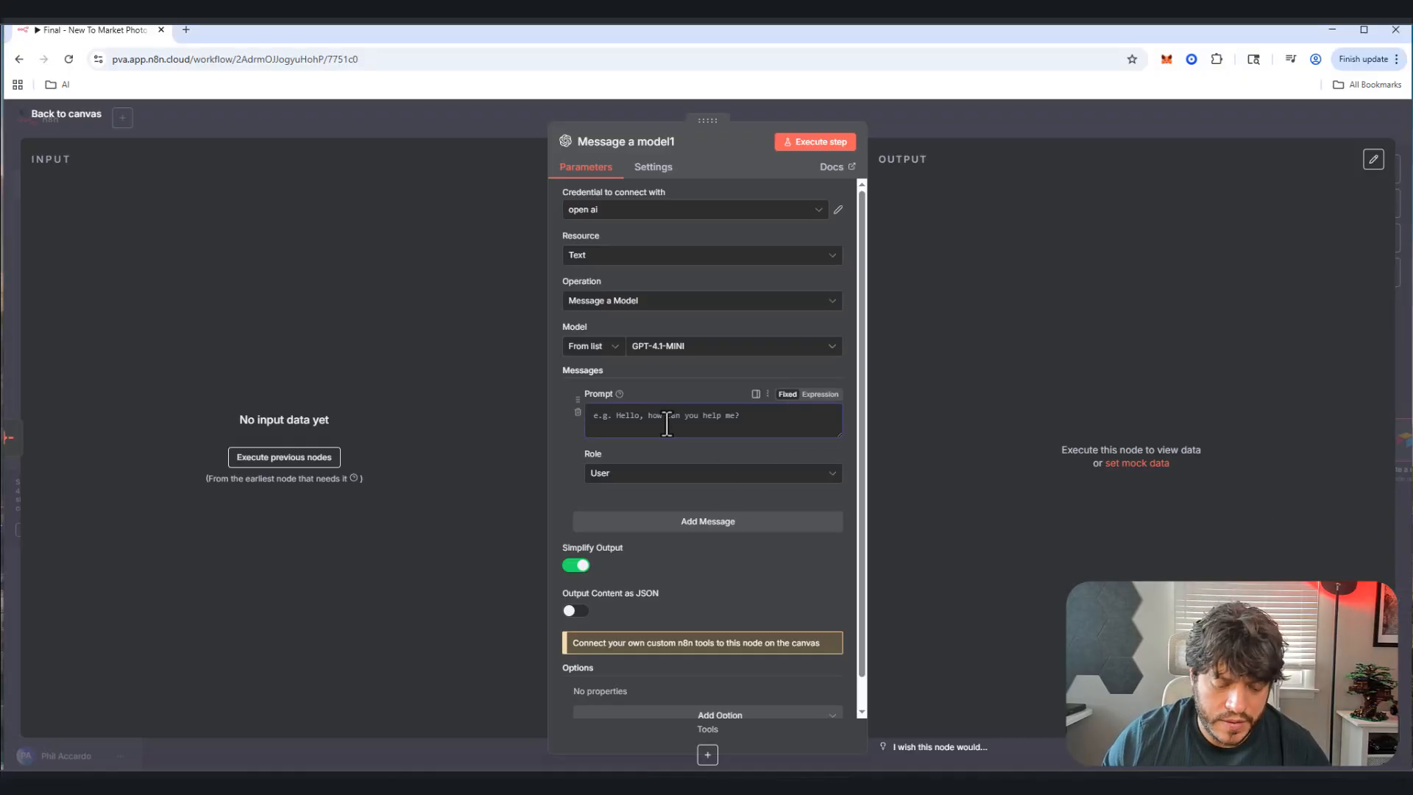
Step: Paste the image-picking prompt and add a 14th-image line by copying the 13th
key(ctrl+v)
click(836, 498)
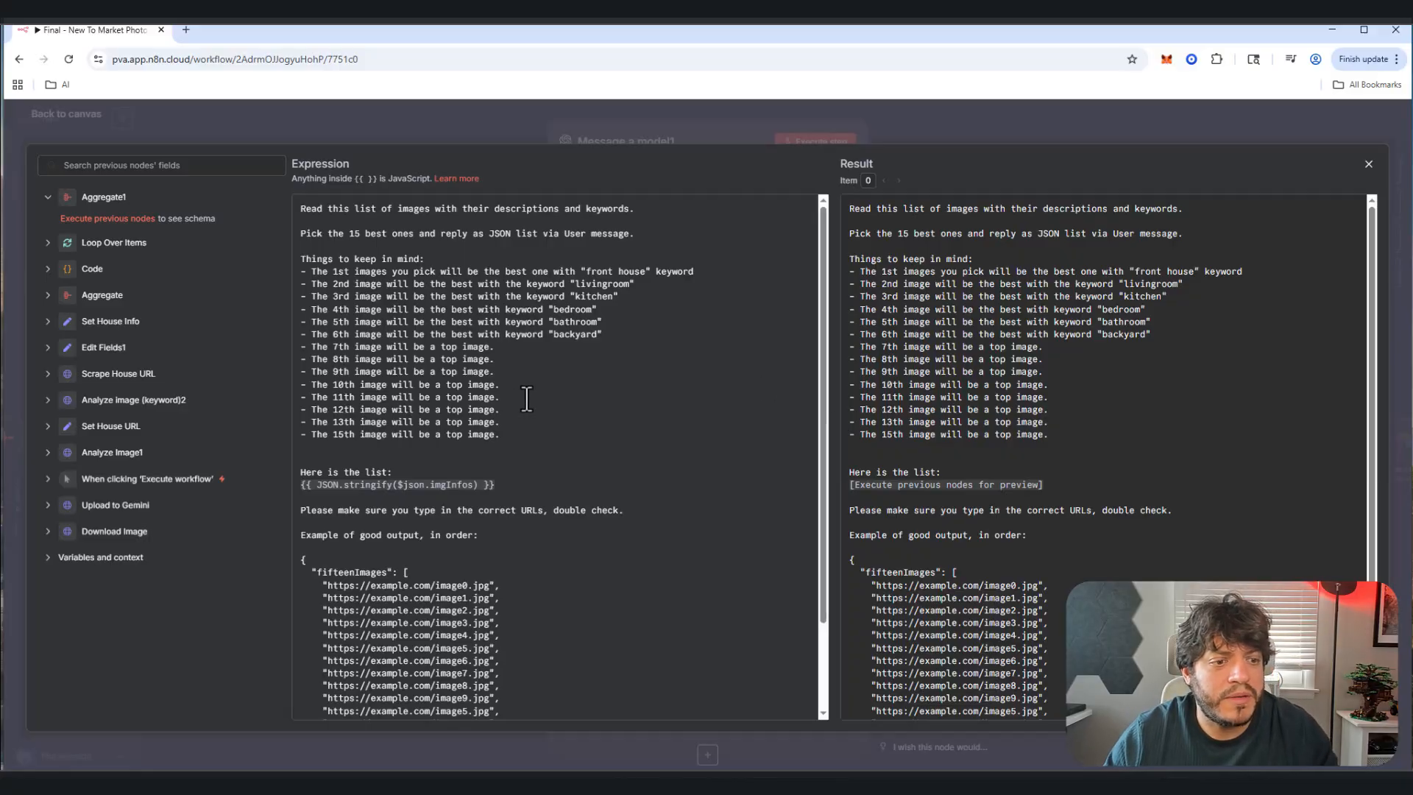
drag(516, 422, 318, 422)
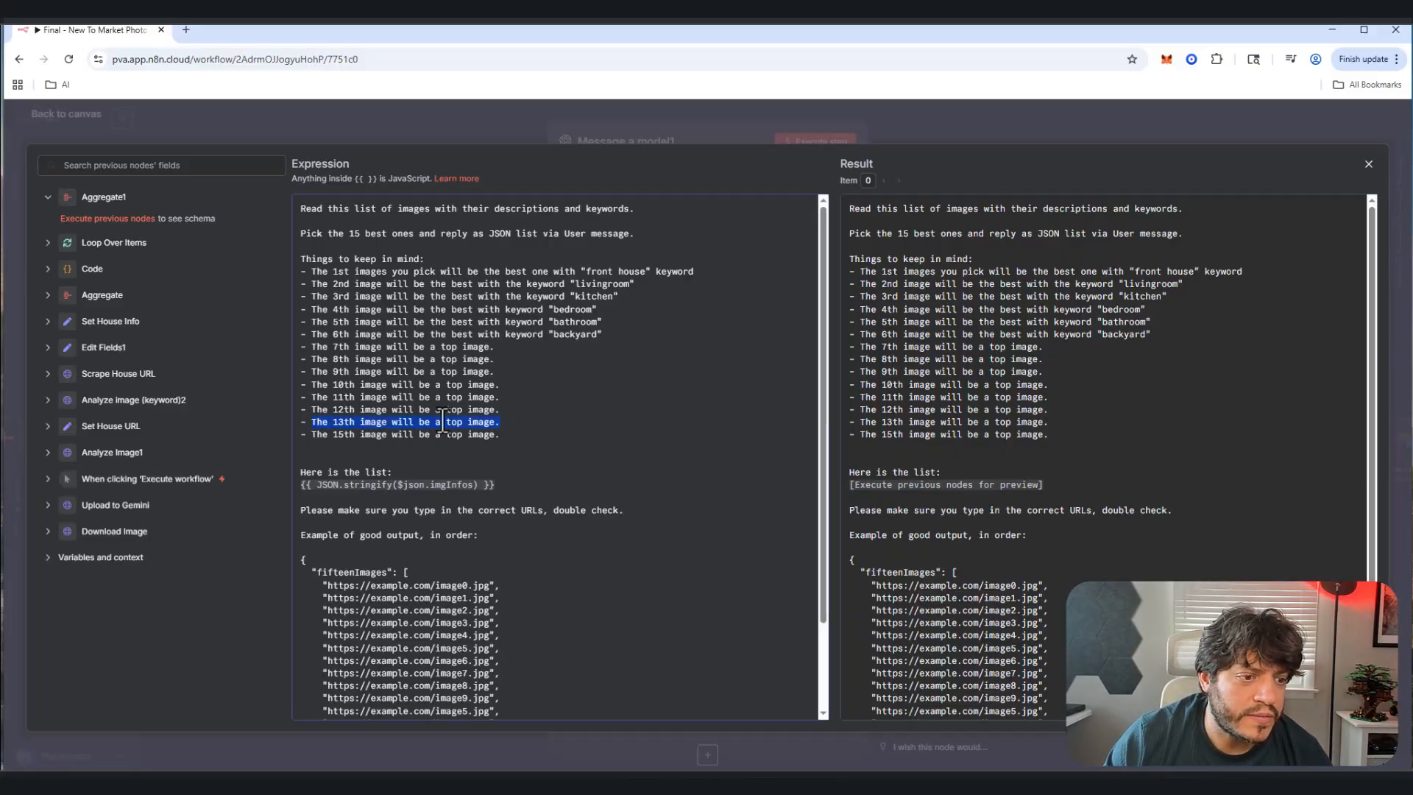
click(529, 422)
key(Return)
text(The 13th image will be a top image.)
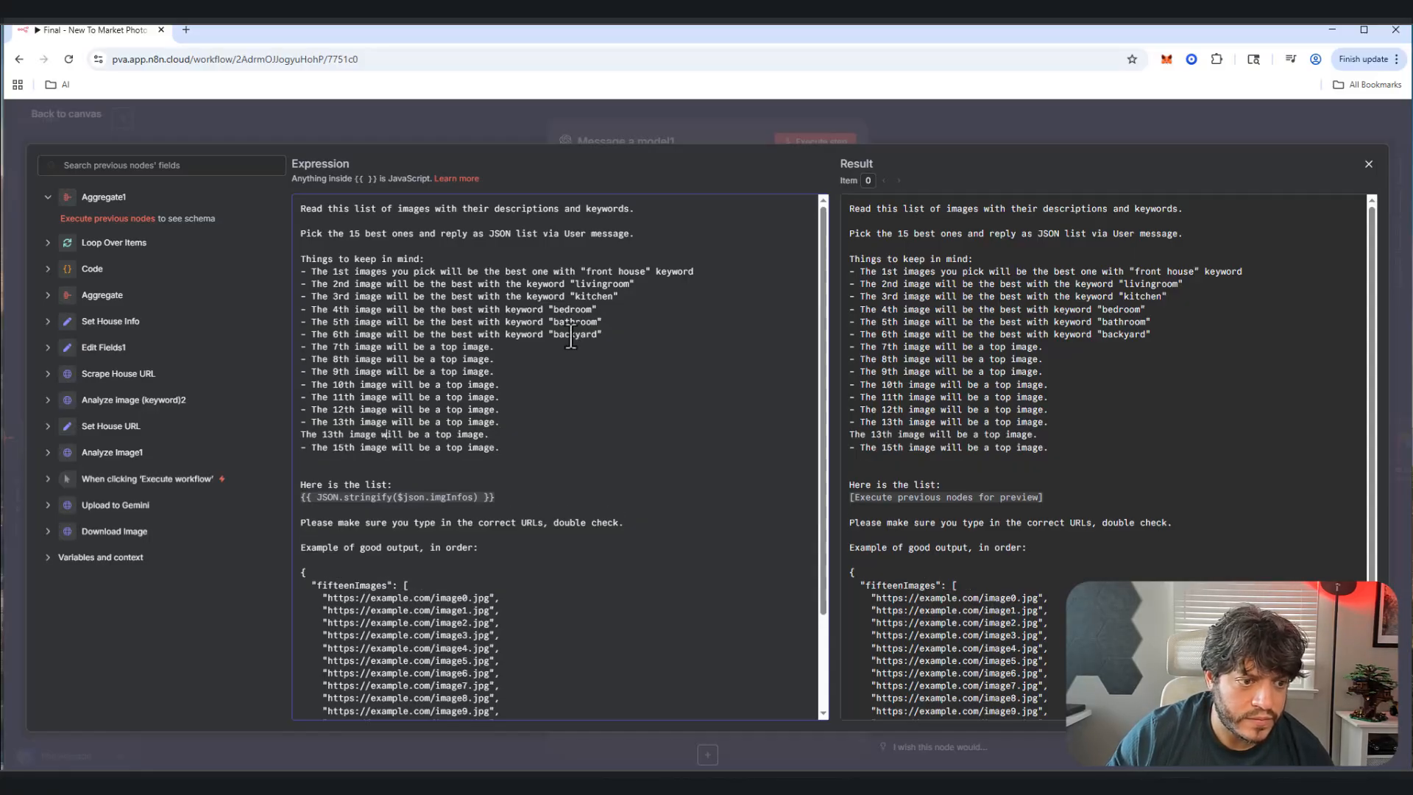
key(BackSpace)
text(4)
key(Left)
key(Left)
key(Left)
key(Left)
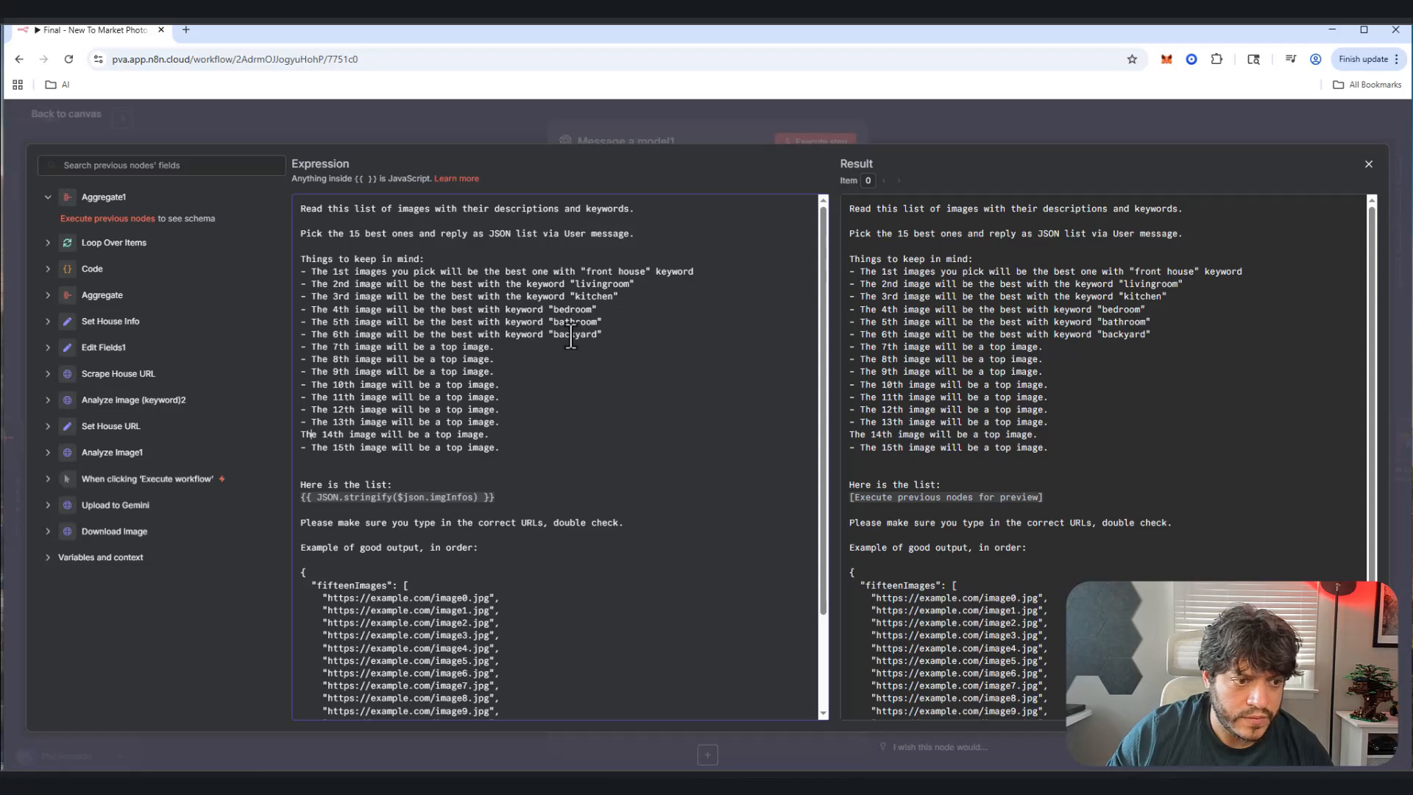
text(-)
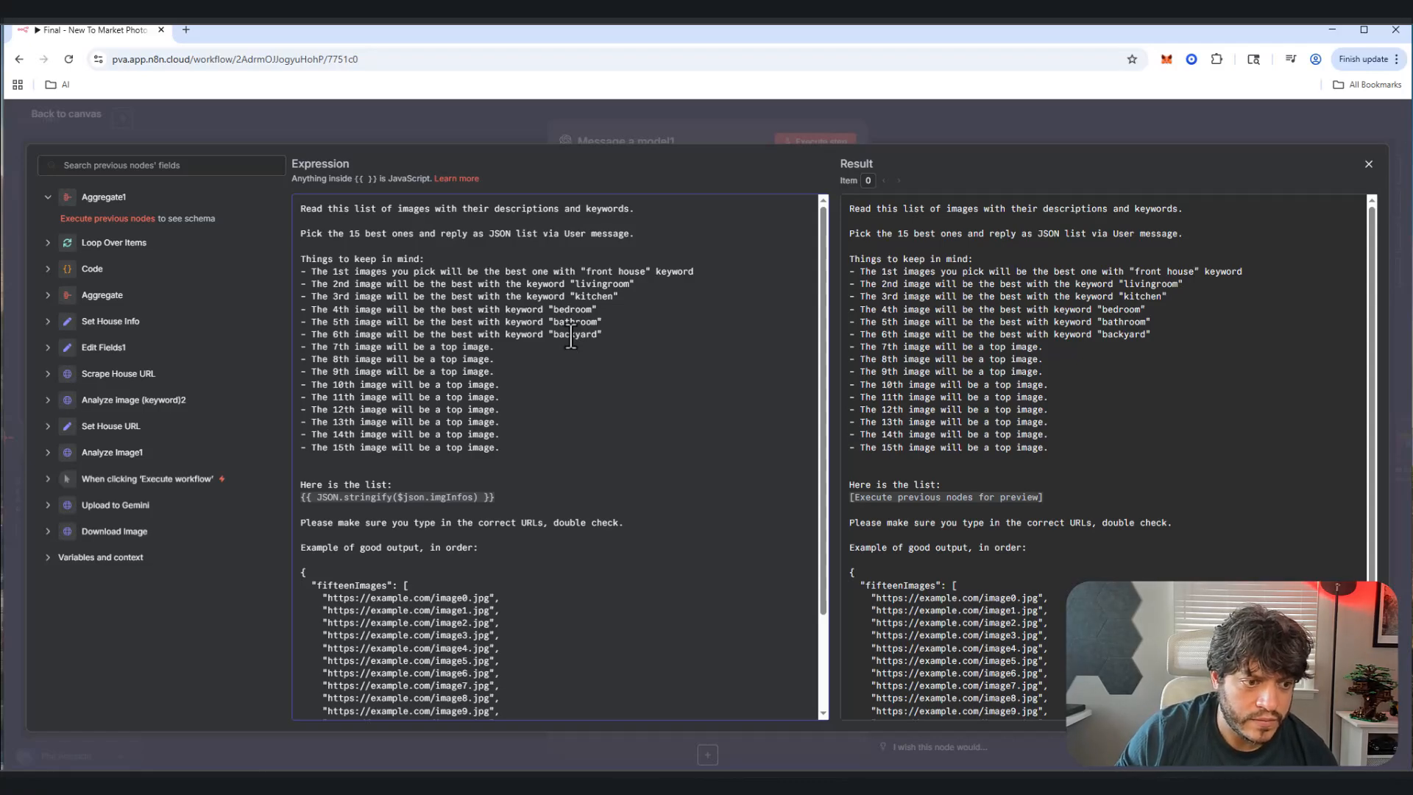
Step: Renumber the last example URLs to image10.jpg through image14.jpg and review the prompt
scroll(515, 397, down, 2)
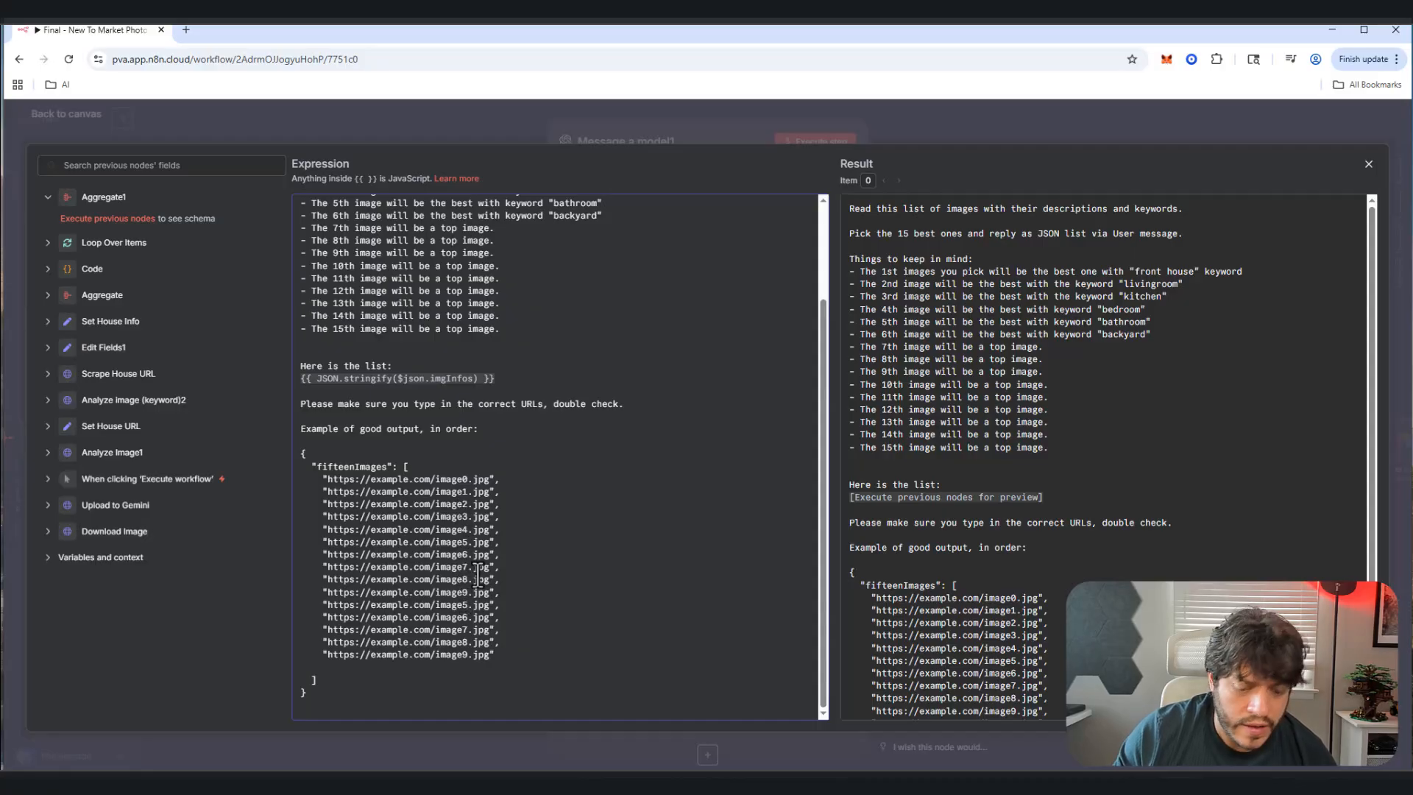
key(BackSpace)
text(10)
key(BackSpace)
text(11)
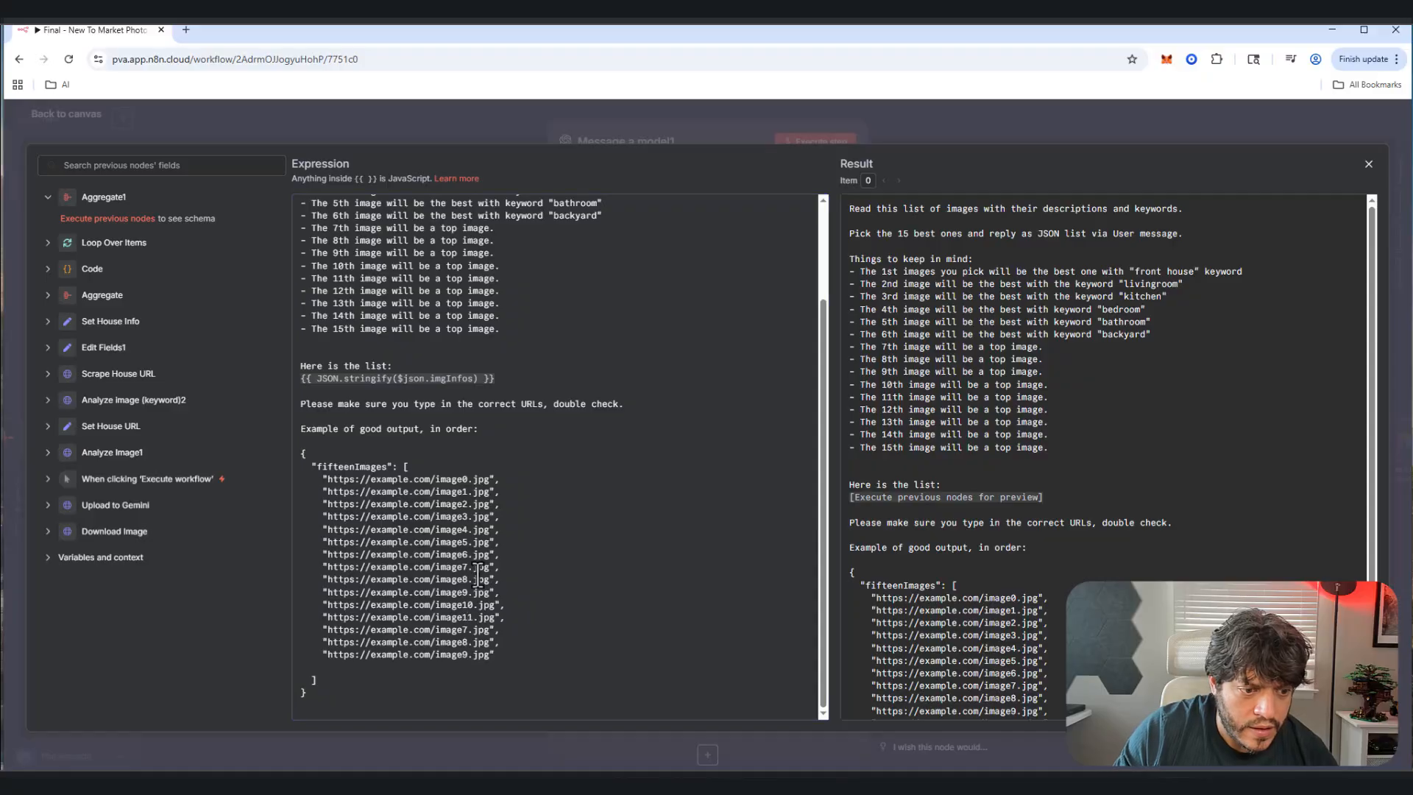
click(468, 631)
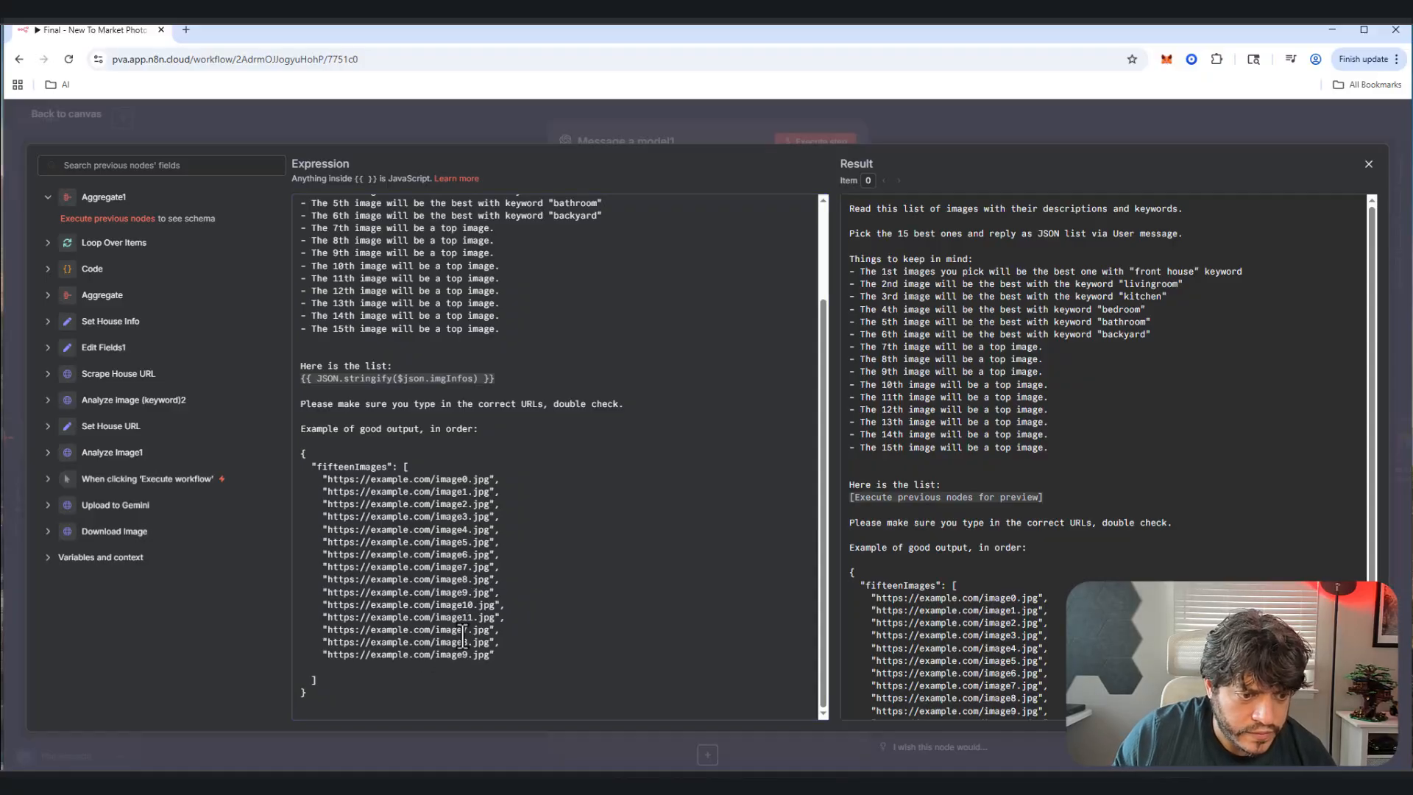
key(BackSpace)
text(12)
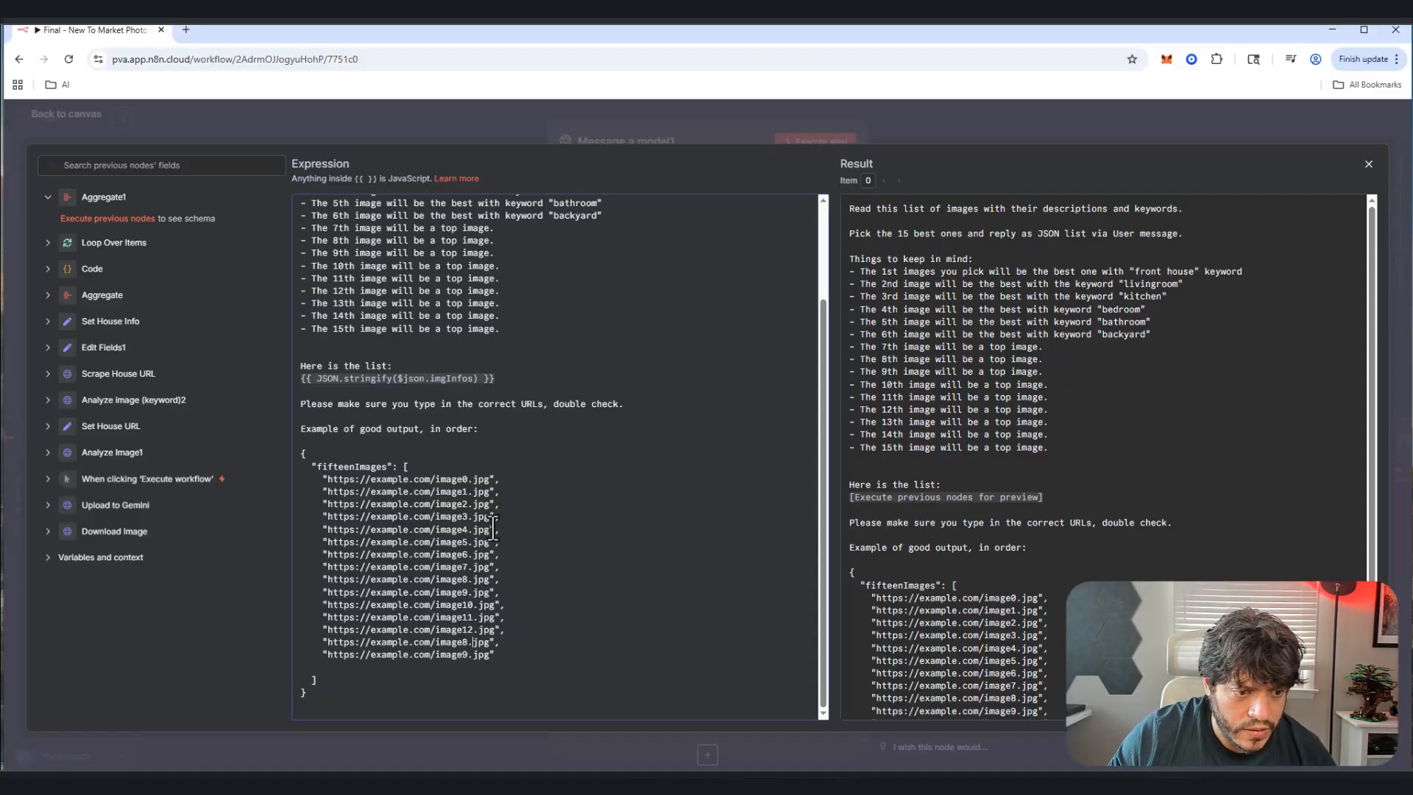
key(BackSpace)
text(13)
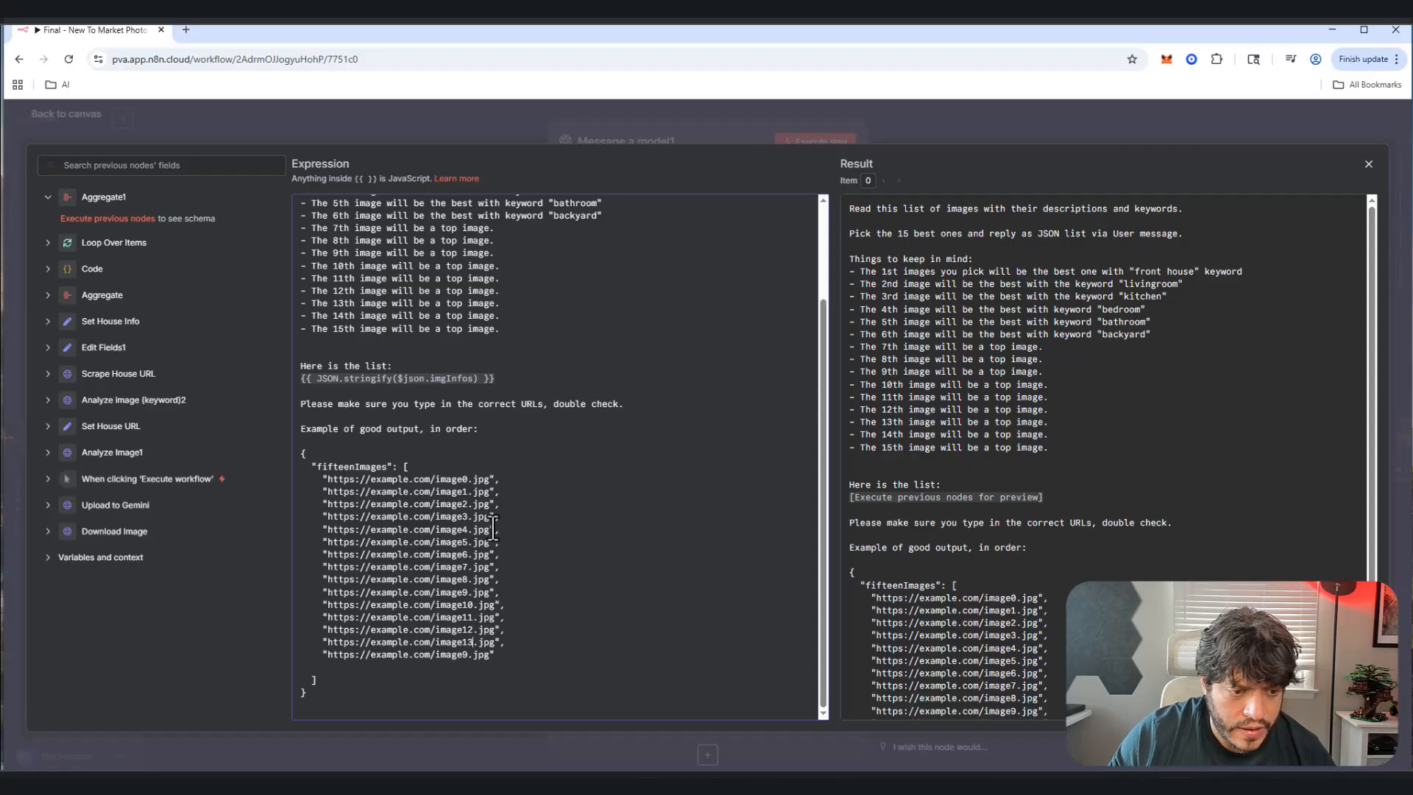
key(Down)
key(Left)
key(BackSpace)
text(14)
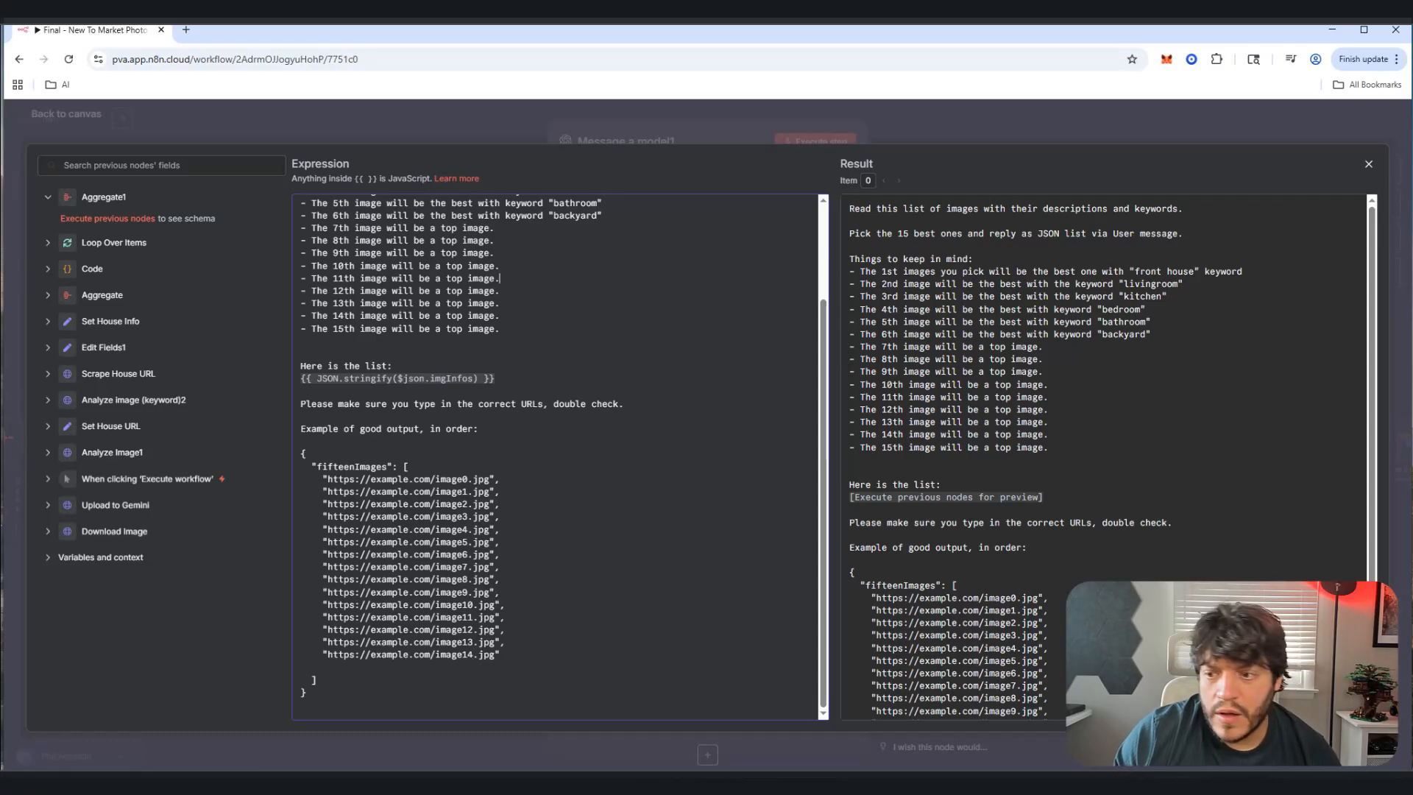
key(ctrl+a)
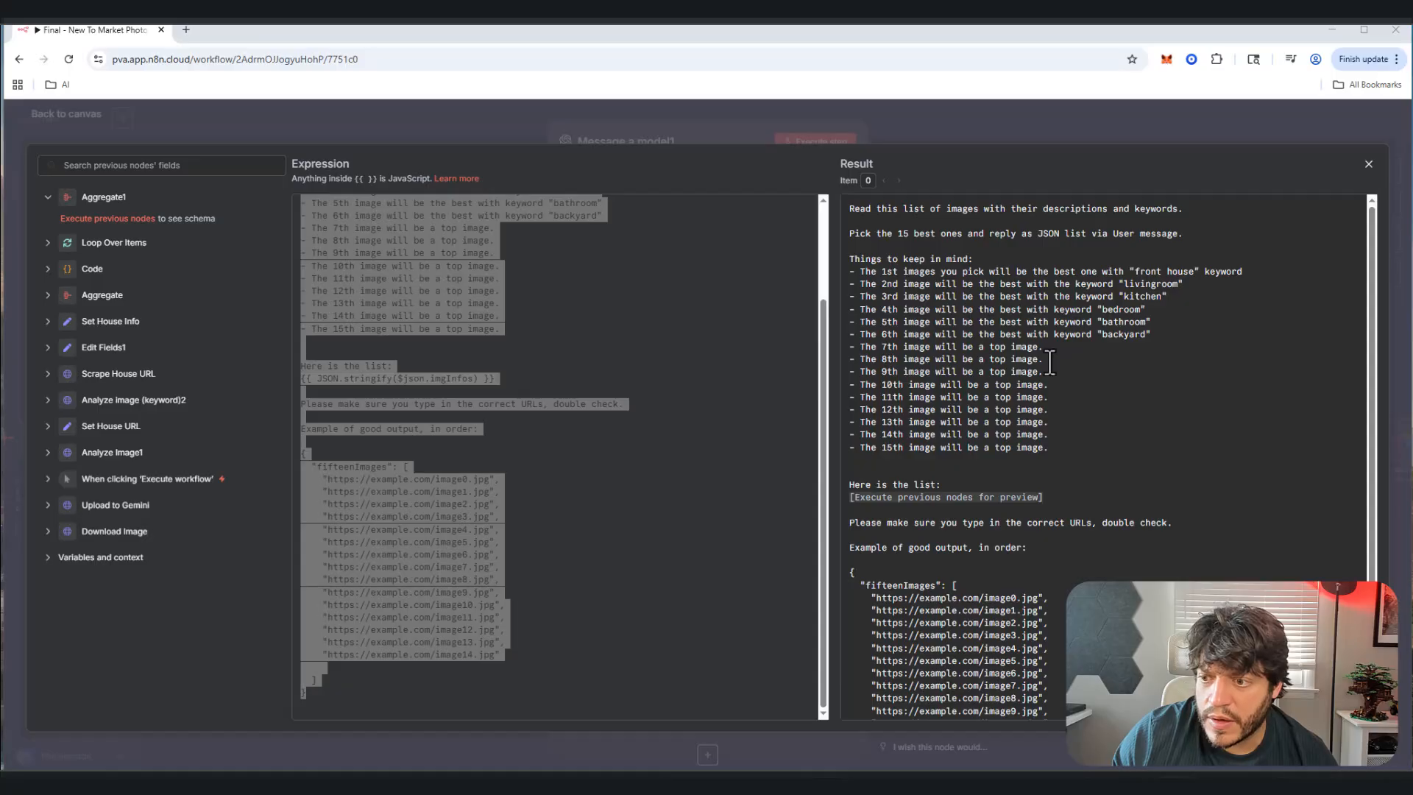
scroll(578, 389, up, 3)
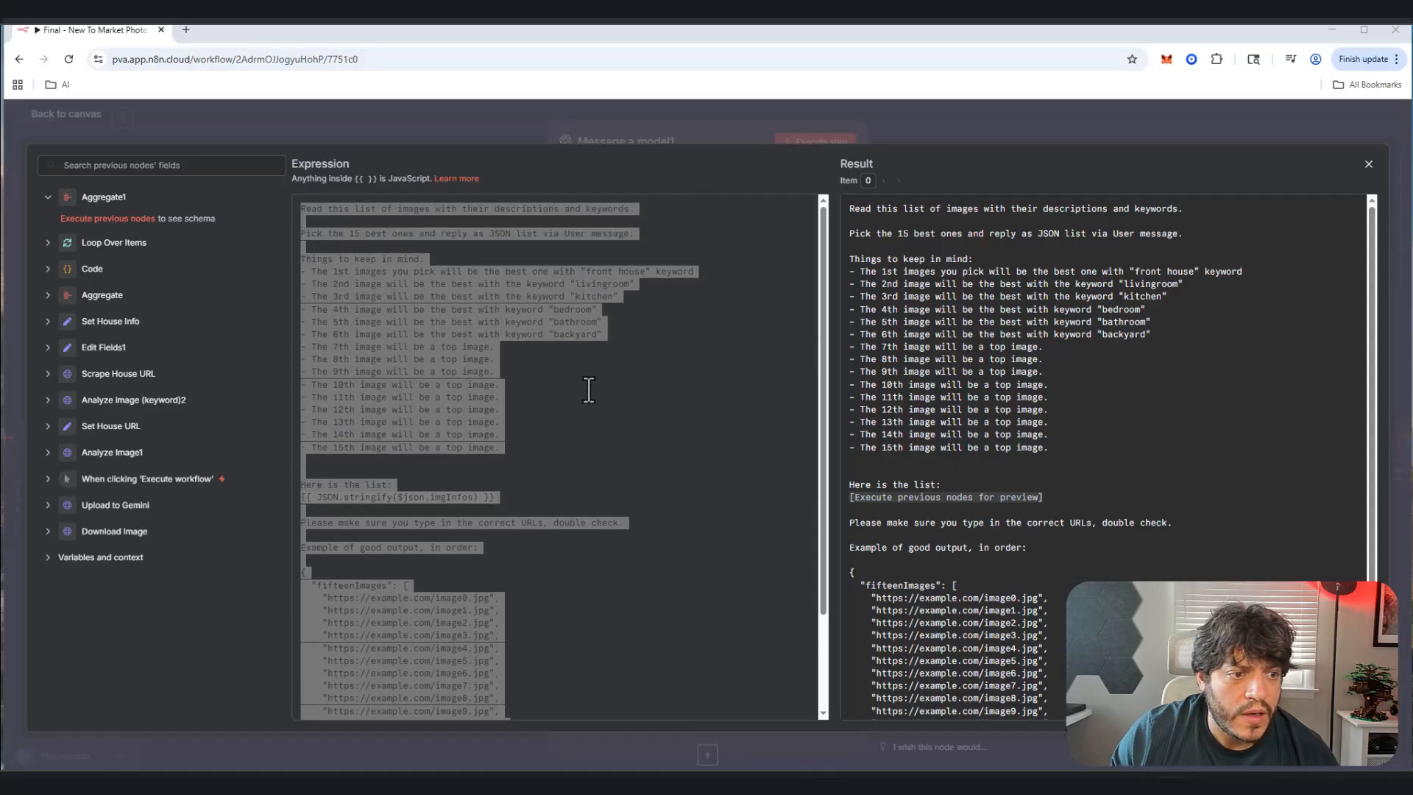
click(461, 335)
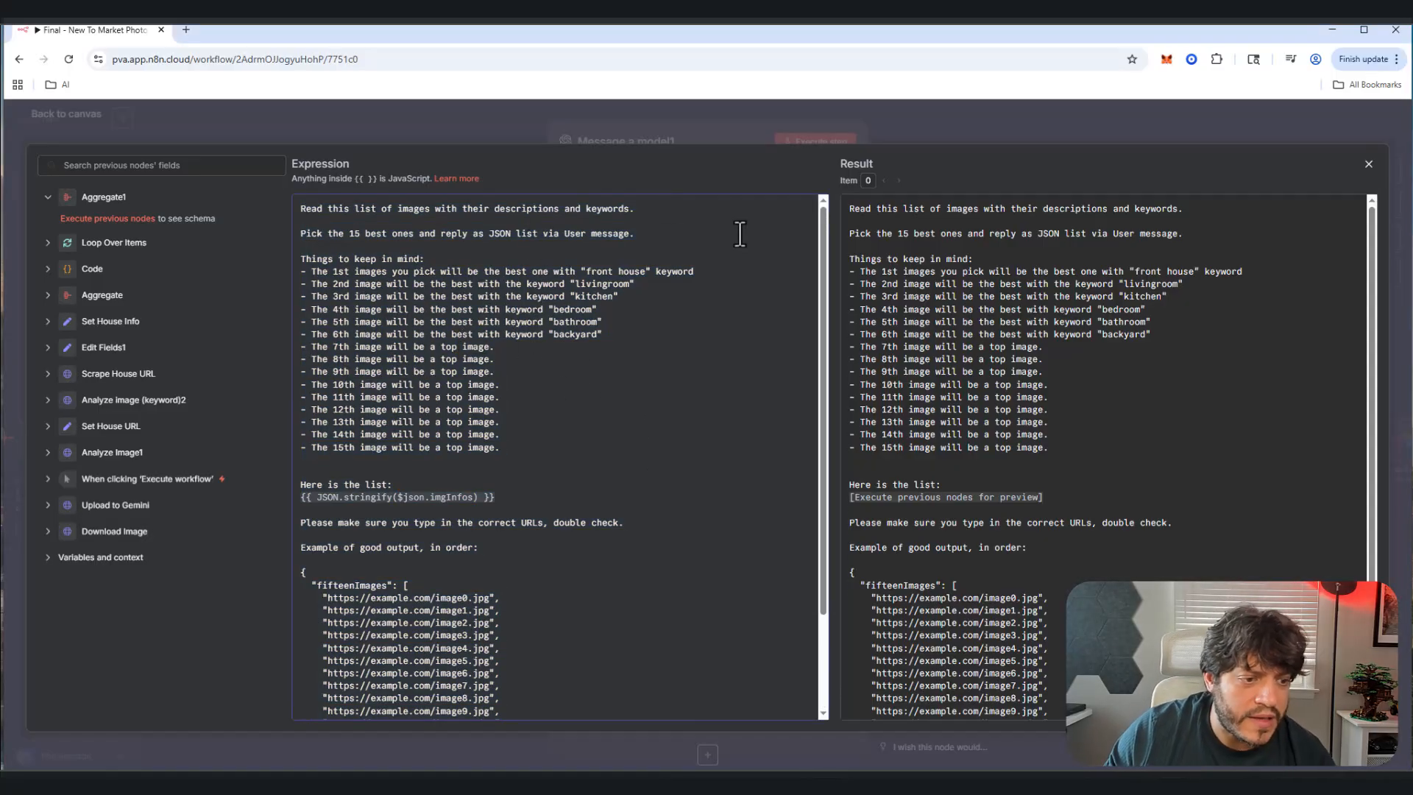
Step: Enable Output Content as JSON on Message a model1
click(1370, 164)
scroll(647, 568, down, 1)
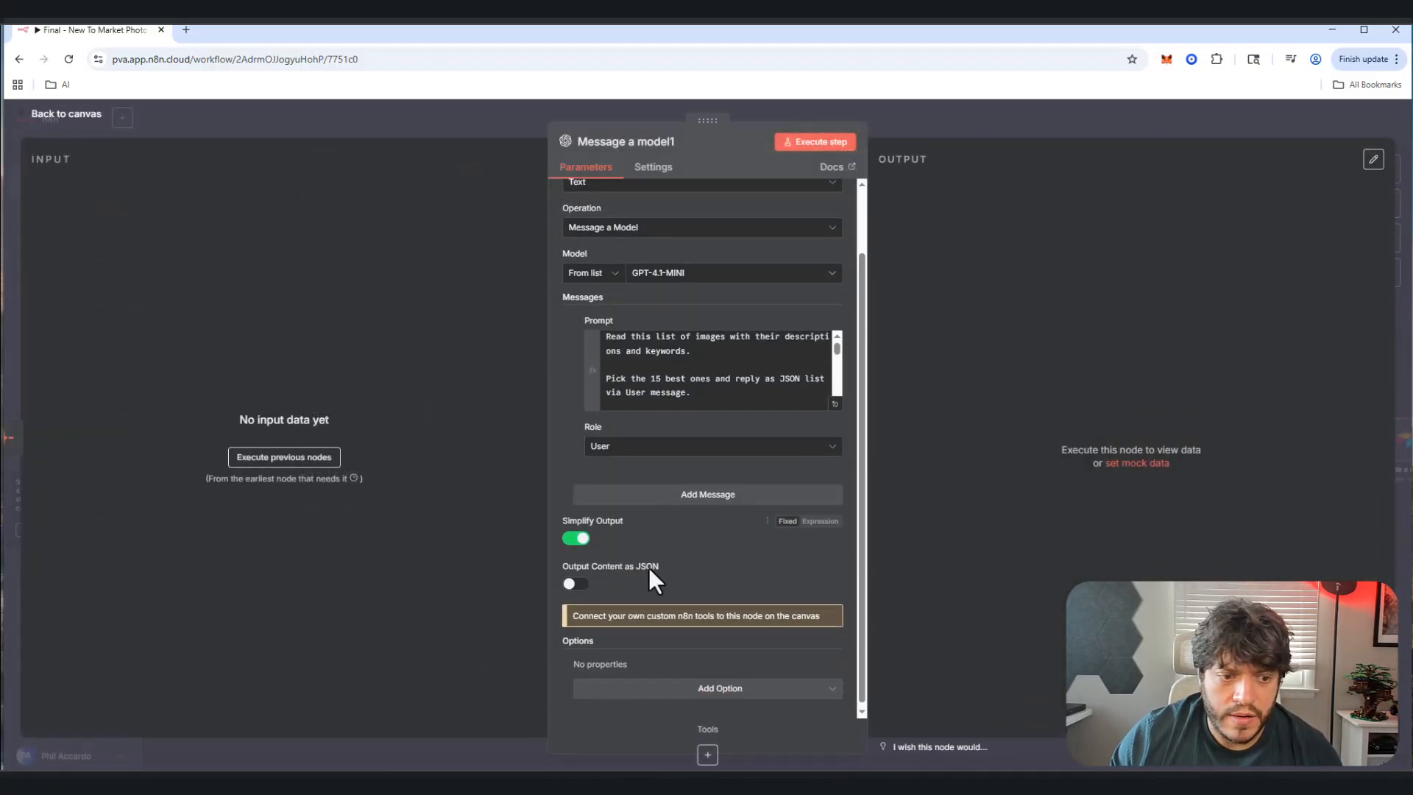
click(578, 583)
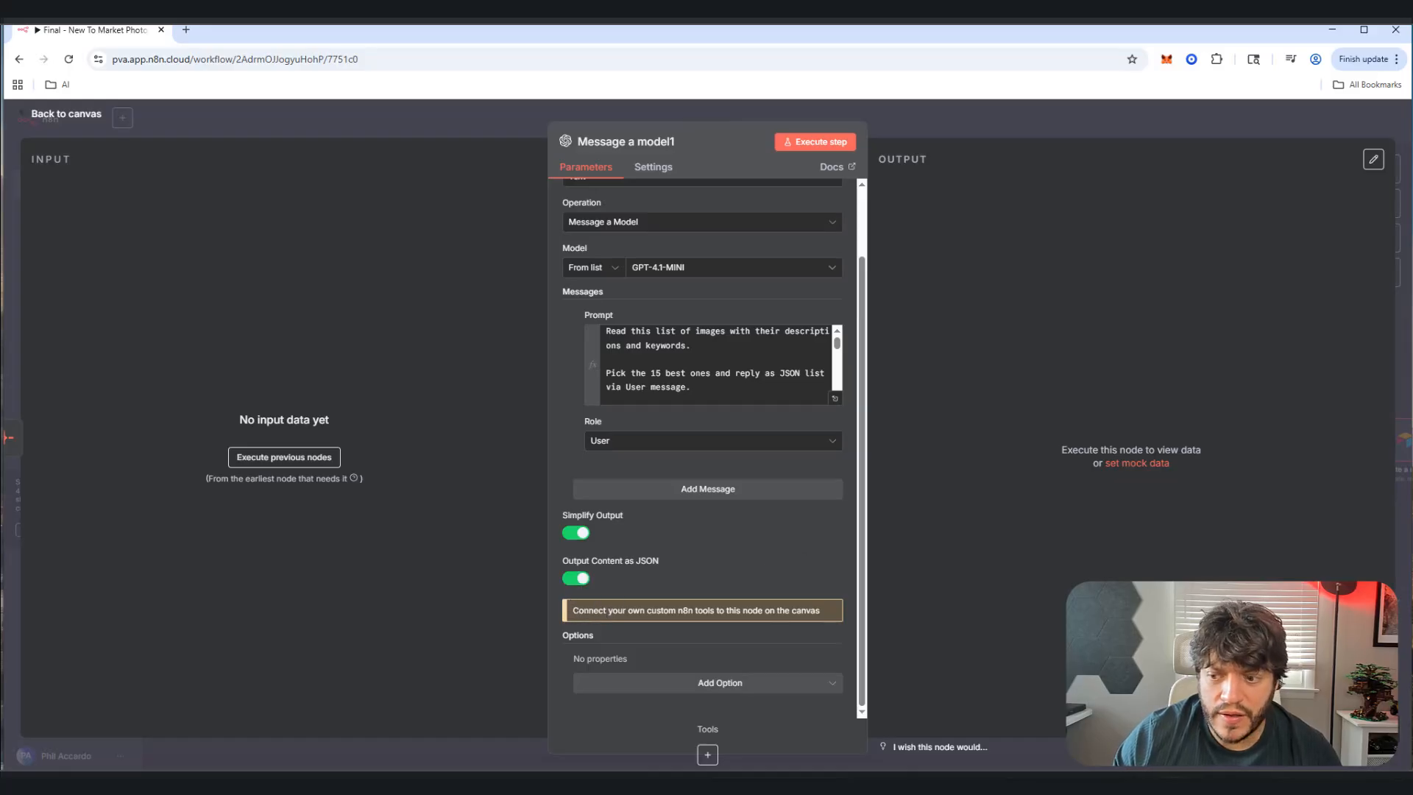
scroll(653, 378, up, 1)
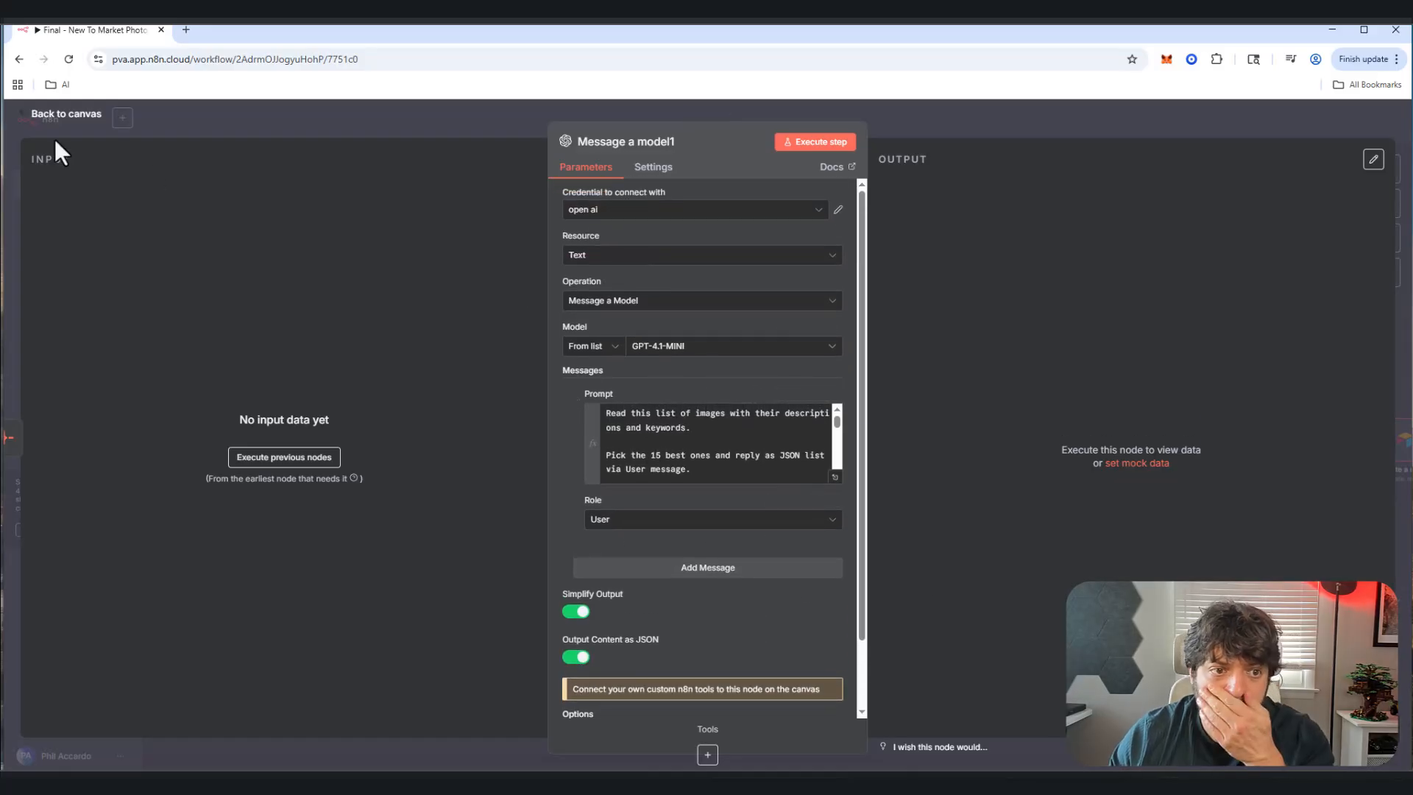
click(66, 117)
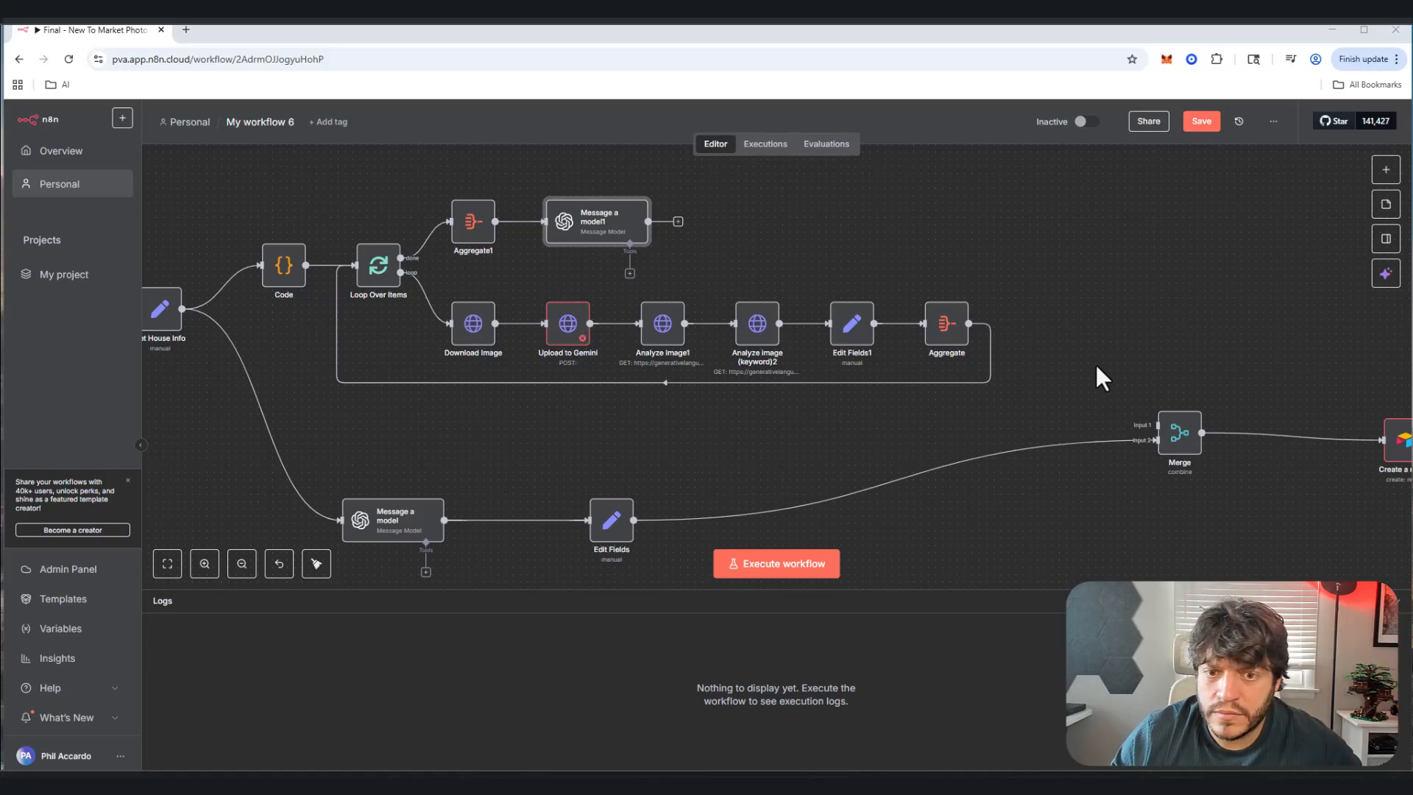
Step: Save the workflow and shift the canvas to show the whole workflow
click(1386, 170)
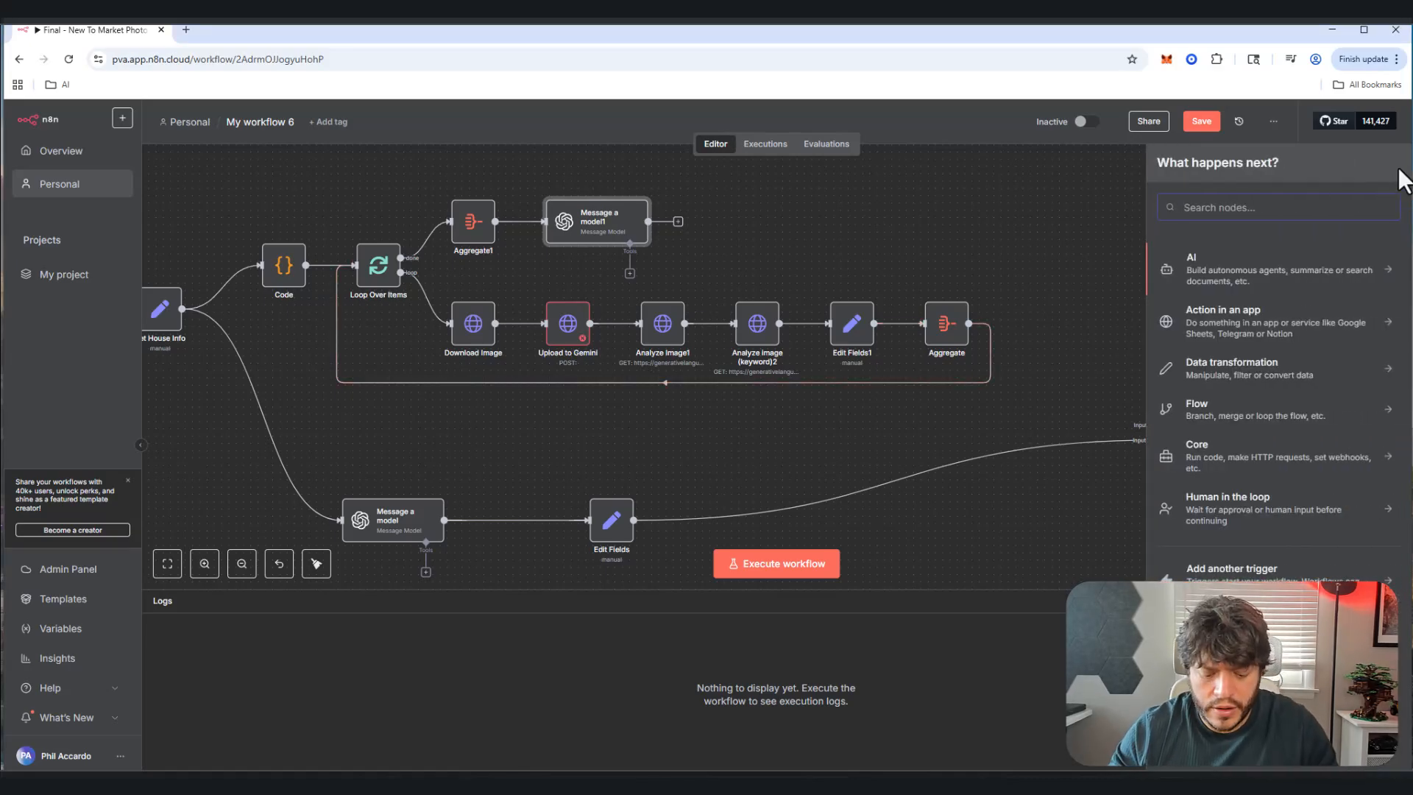
key(Escape)
key(ctrl+s)
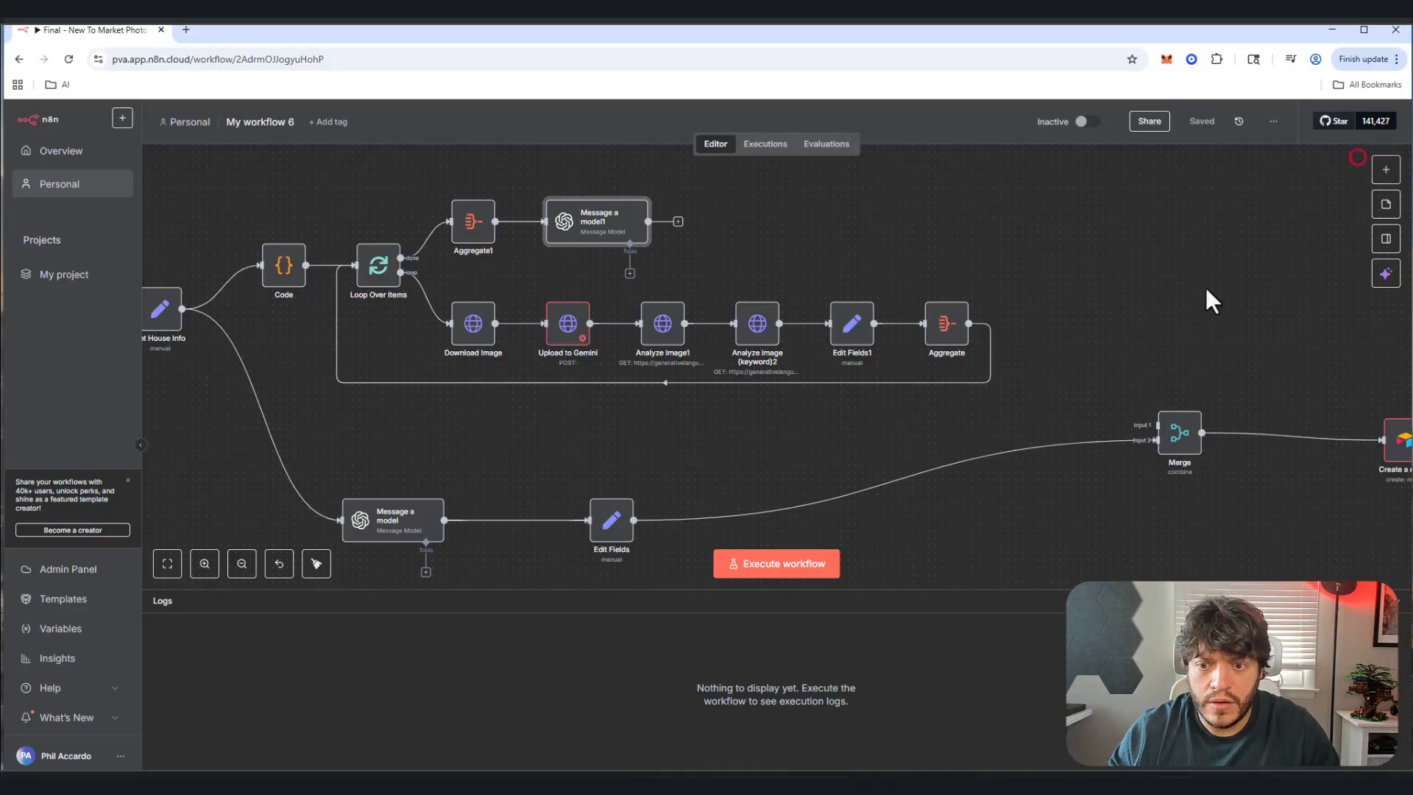
scroll(1200, 283, down, 5)
drag(1205, 250, 1146, 246)
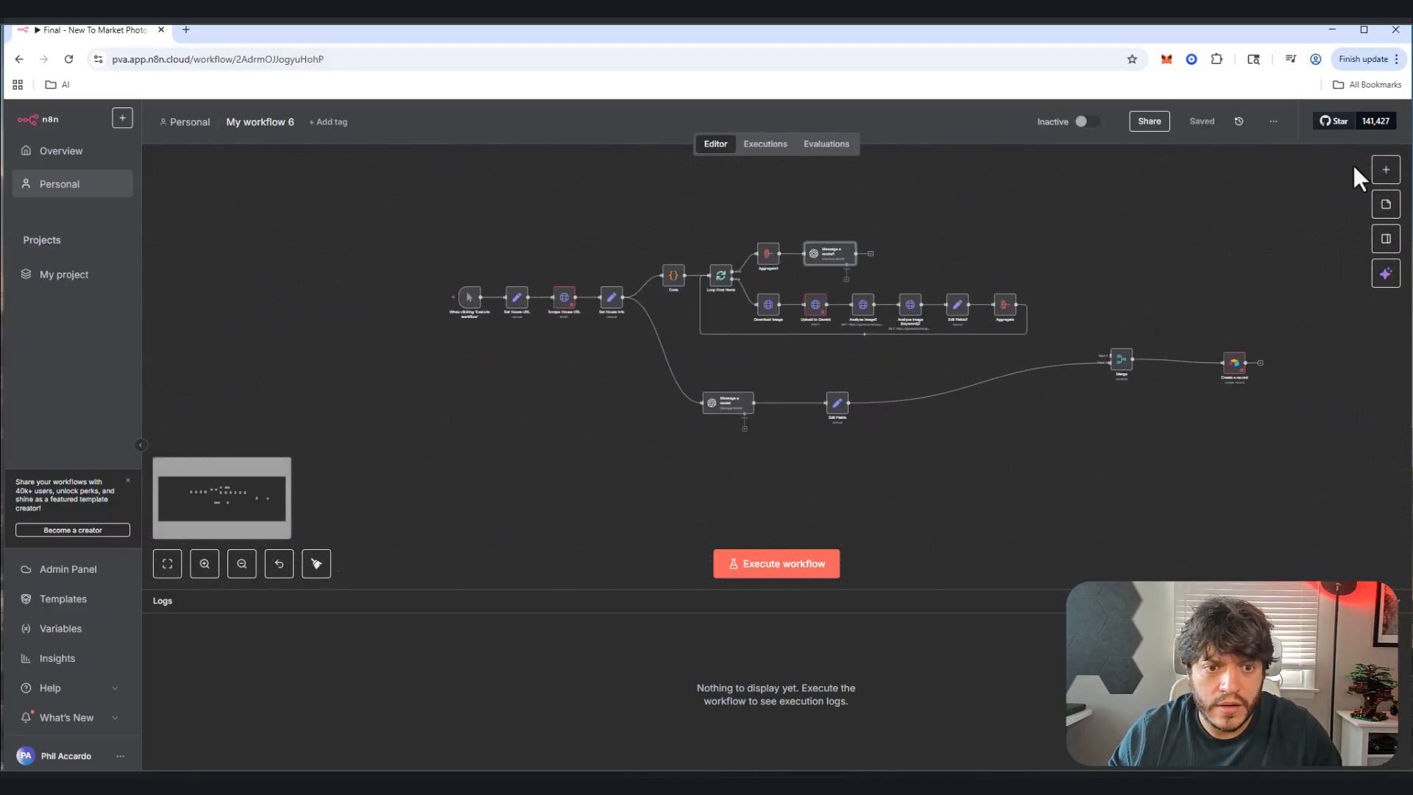
Step: Add a Code node whose code maps fifteenImages into an Attachments list of URLs
click(1378, 170)
text(code)
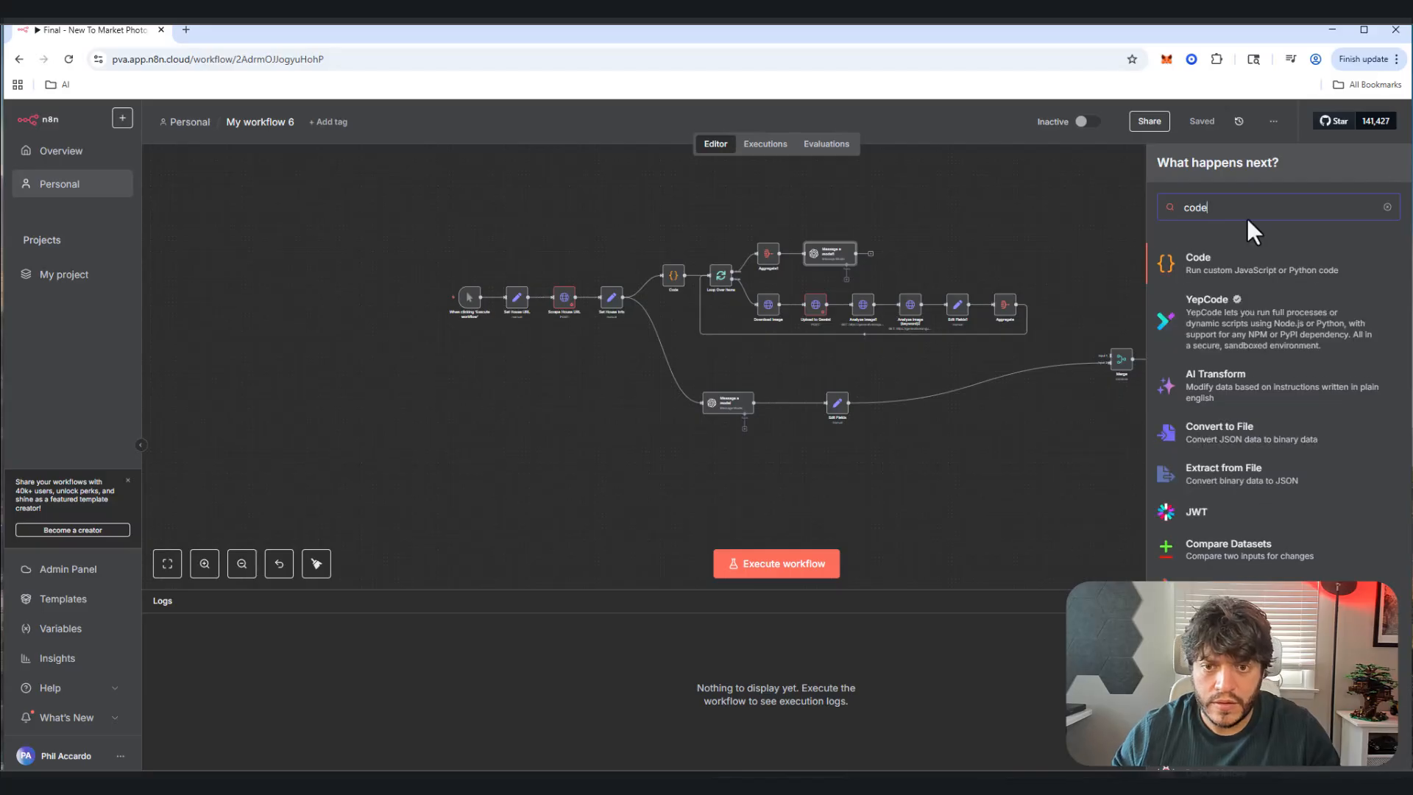
click(1208, 269)
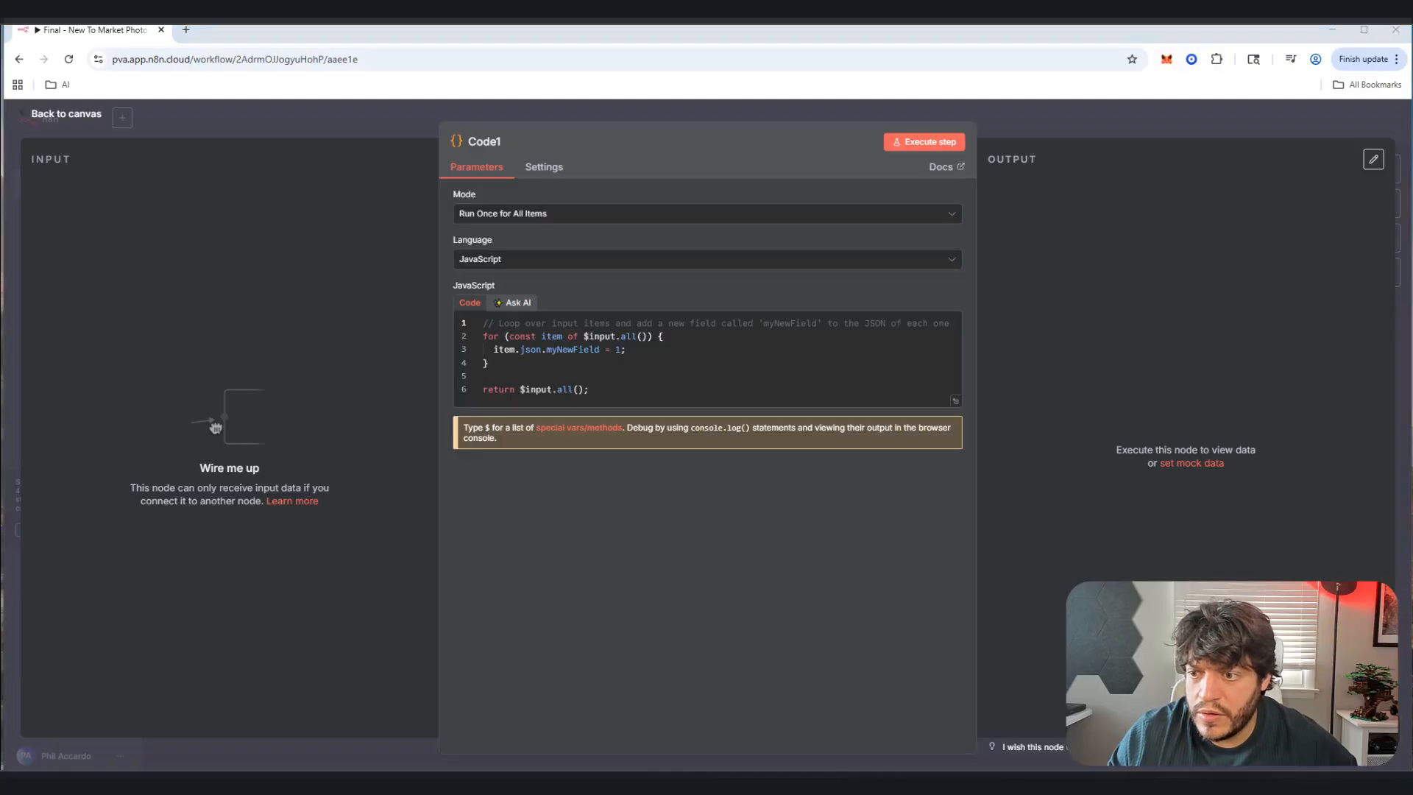
click(732, 356)
key(ctrl+a)
text(return [   {     json: {       Attachments: $json.message.content.fifteenImages.map(link => ({ url: link }))     }   } ];)
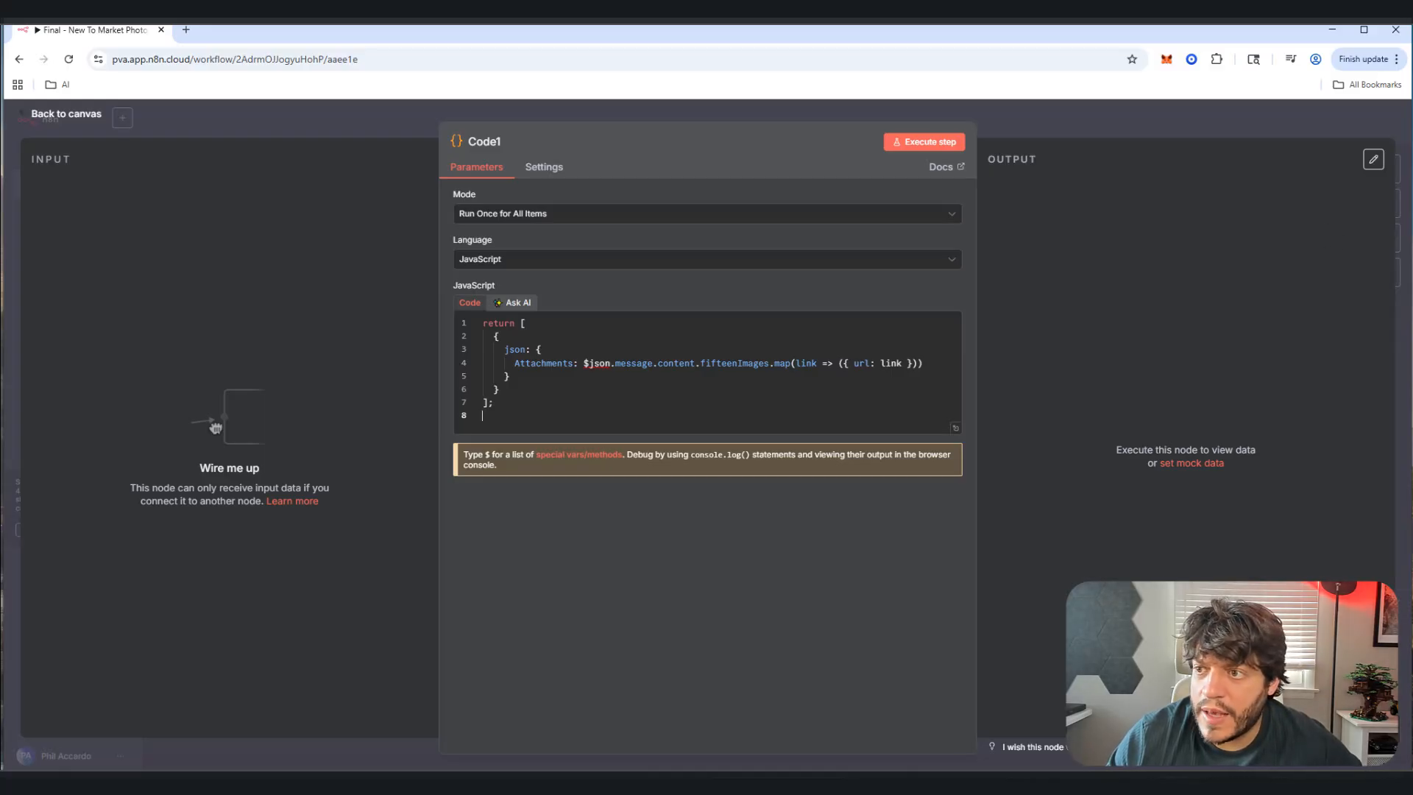
key(Escape)
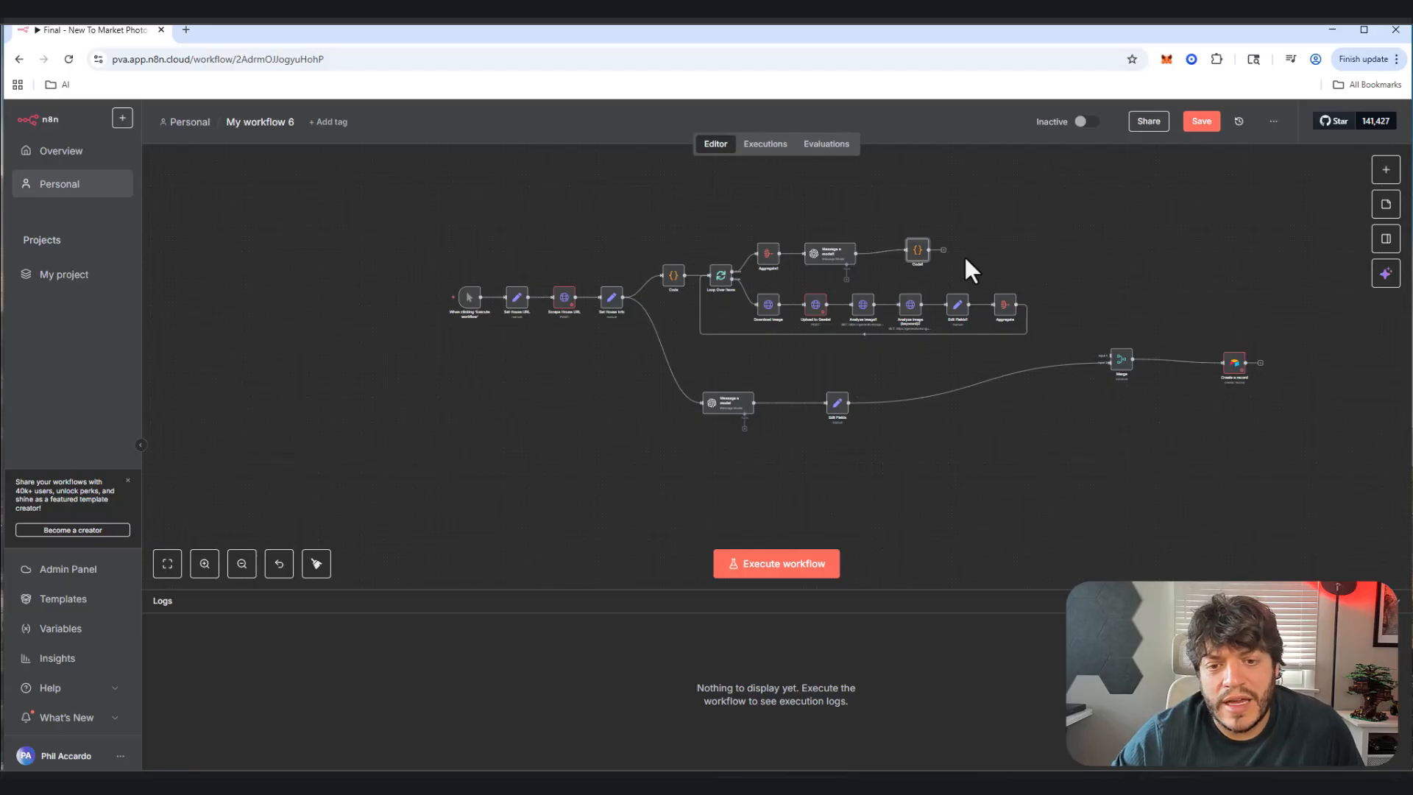
Step: Connect Code1 to Merge and reposition Create a record, Merge and the lower Message a model
drag(943, 250, 1132, 342)
drag(1238, 363, 1253, 333)
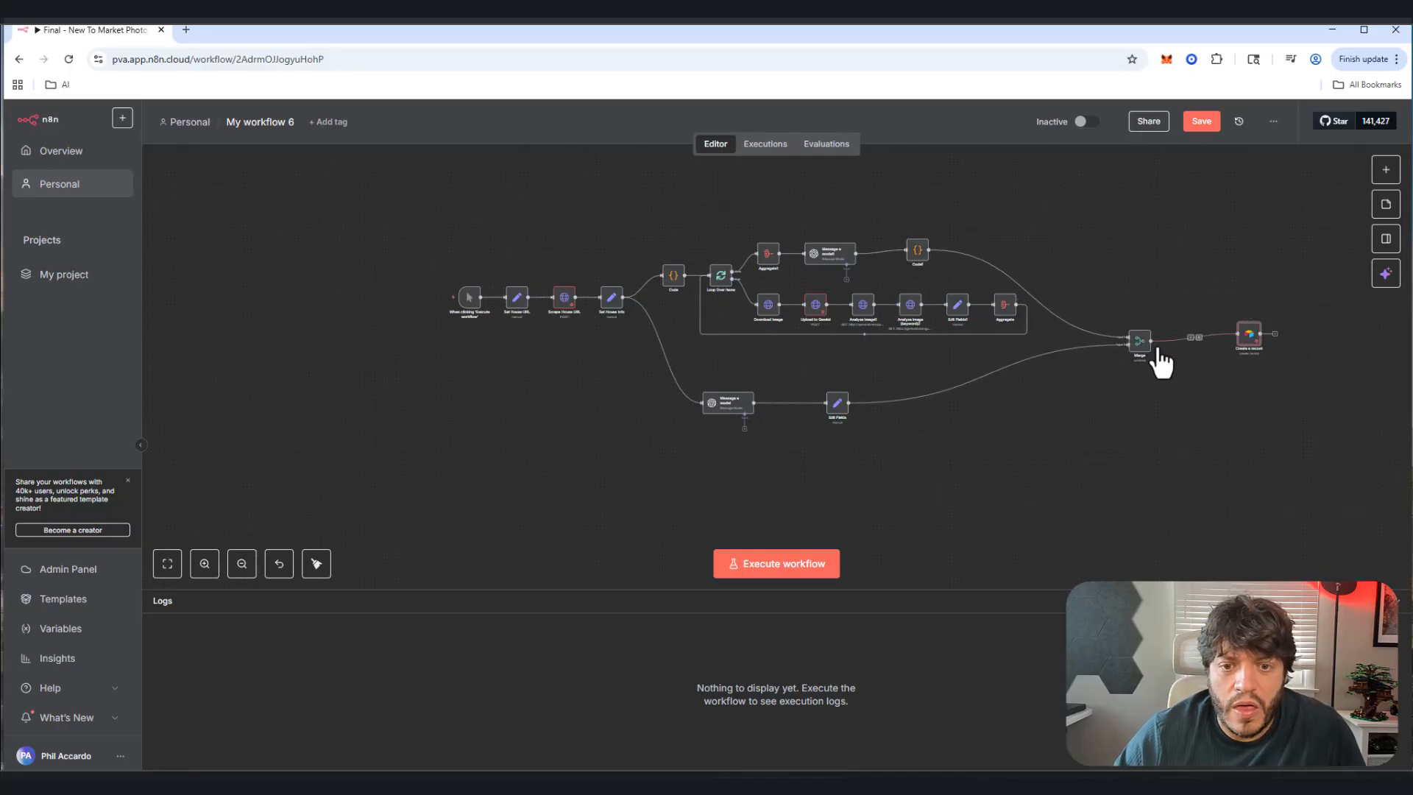
drag(1145, 341, 1157, 338)
scroll(862, 344, down, 2)
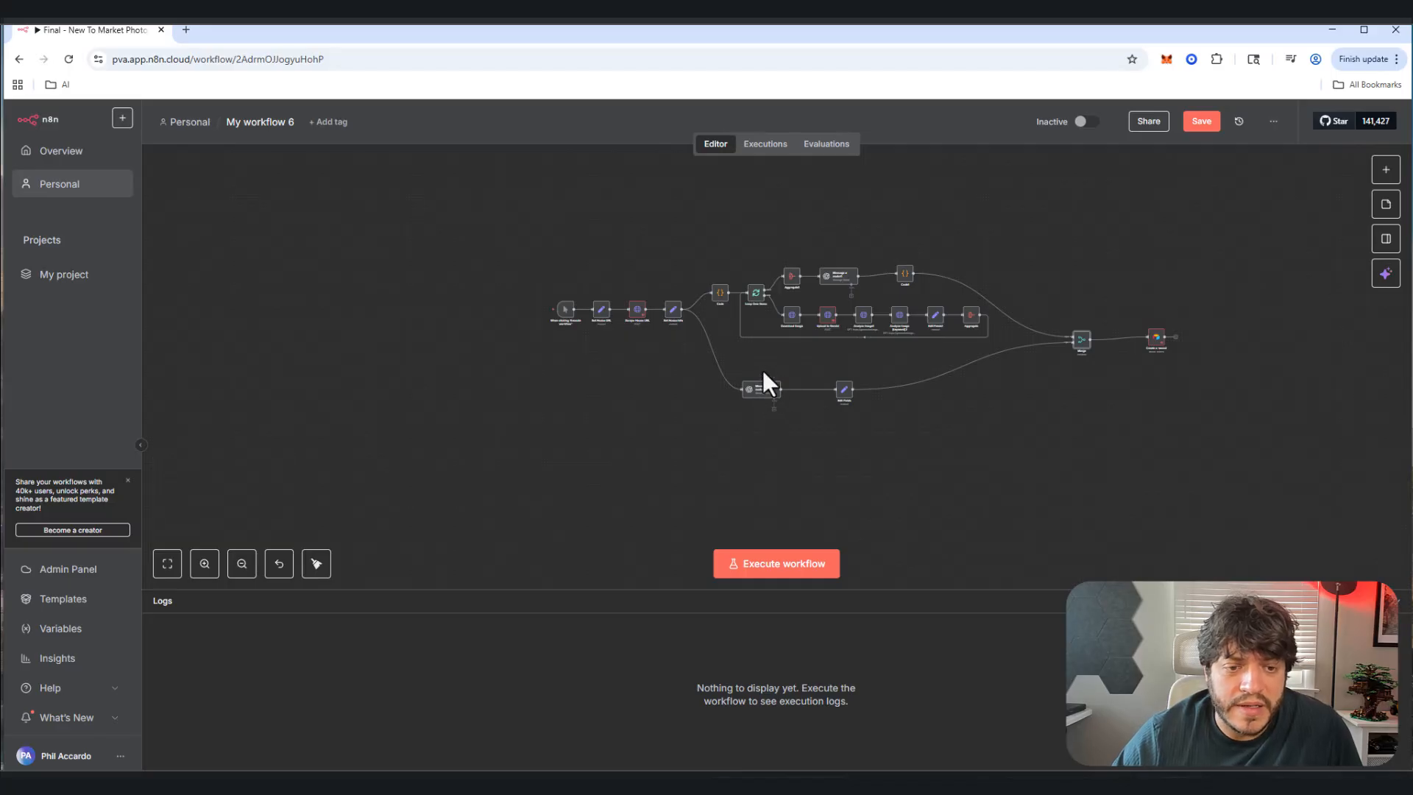
drag(763, 388, 875, 383)
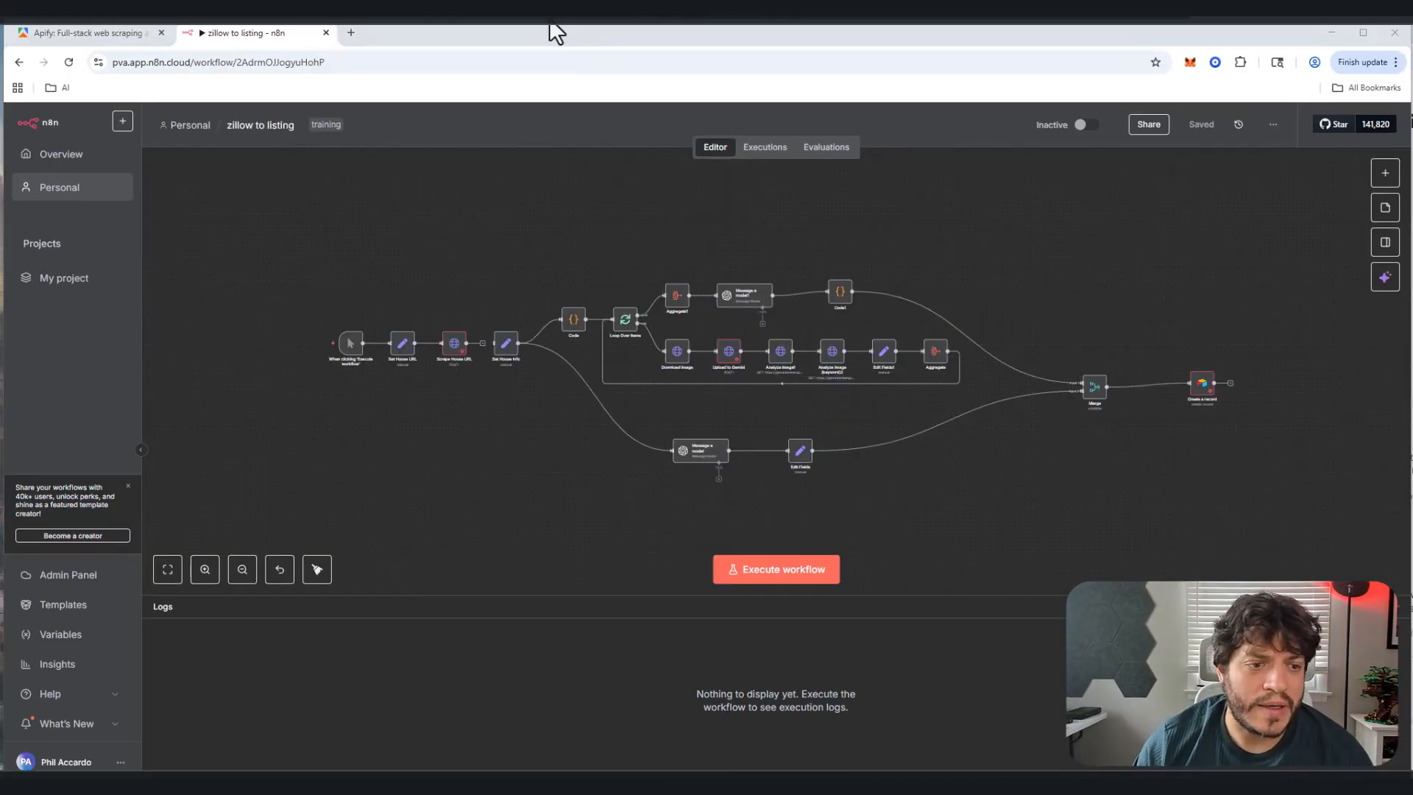
Step: Wire Scrape House URL's output into Set House Info, then open the Scrape House URL node
drag(483, 344, 495, 344)
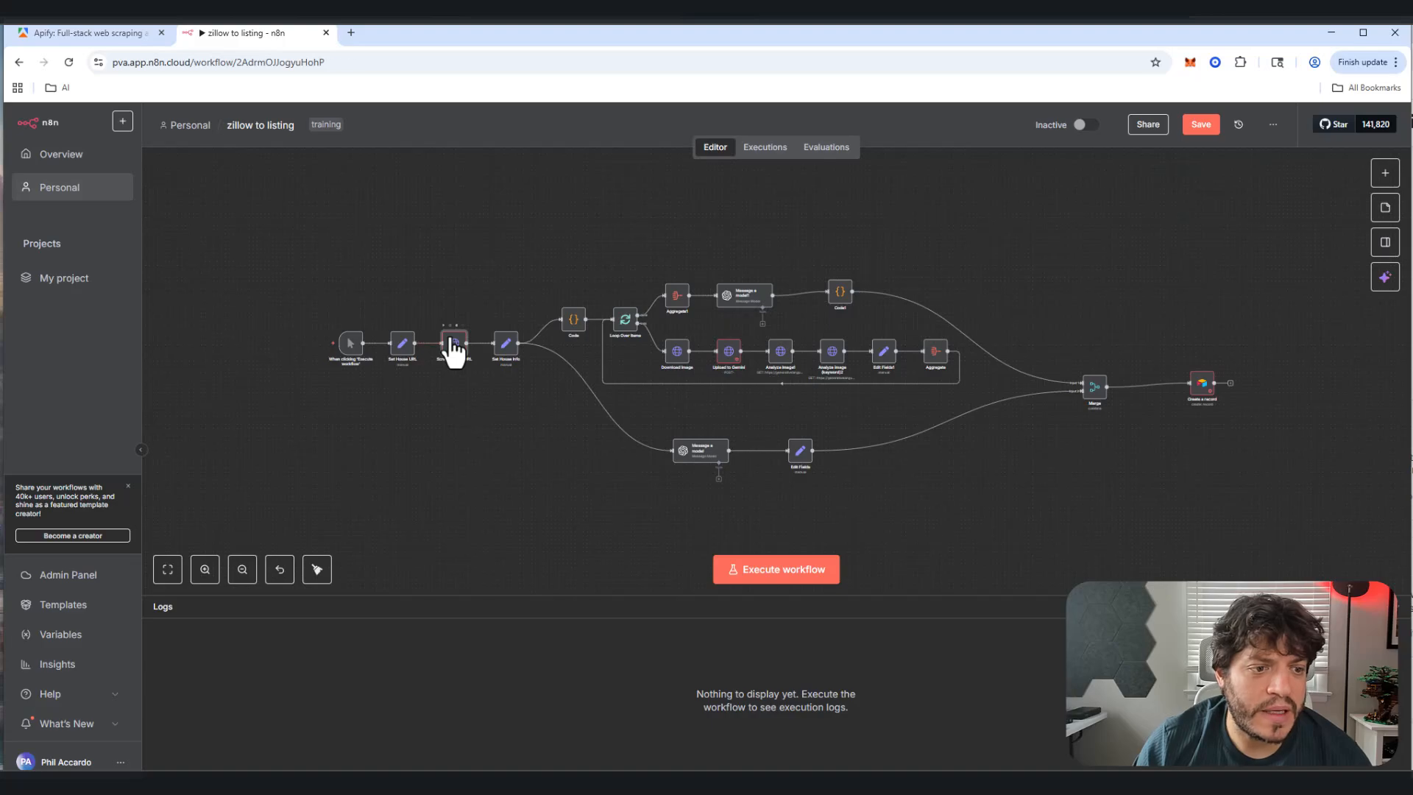
double_click(451, 348)
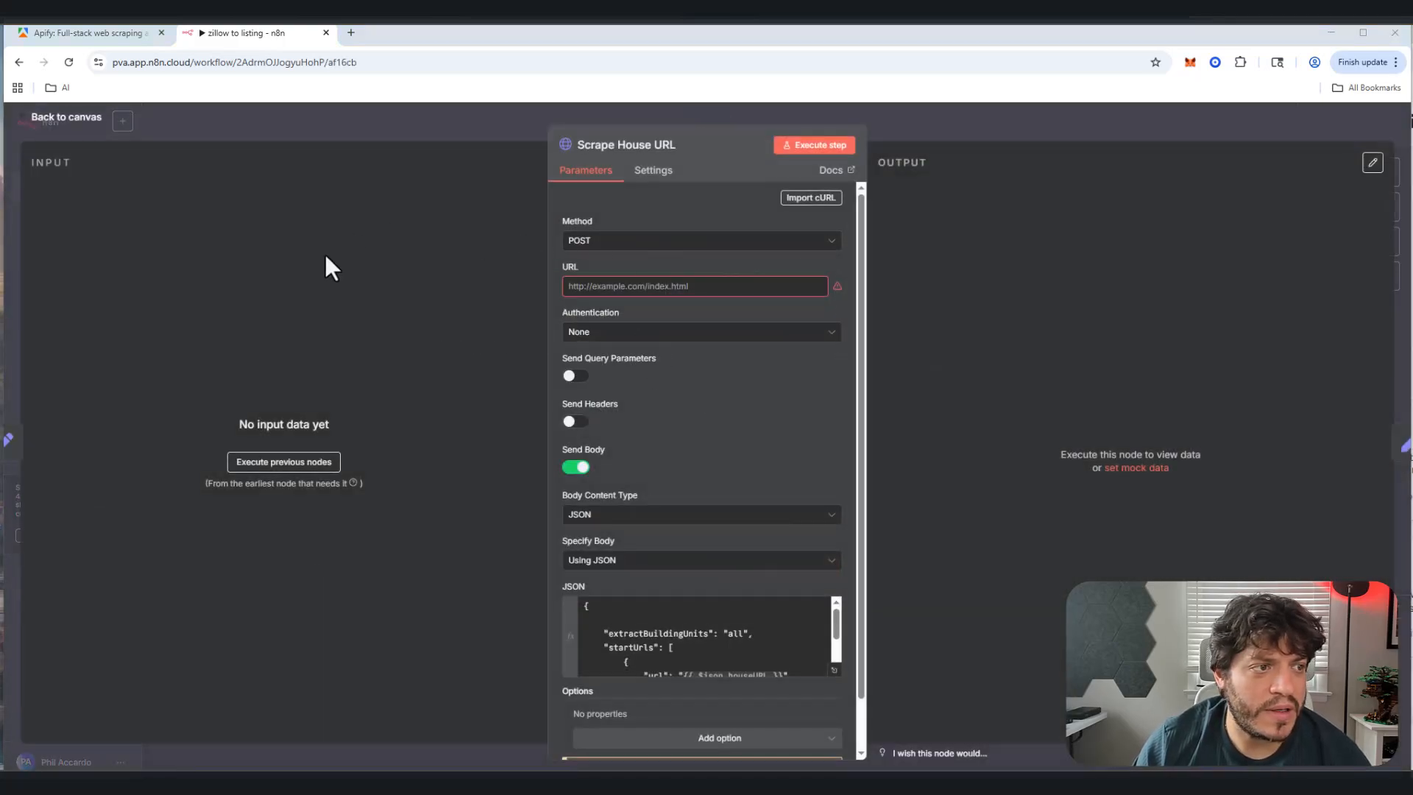
Step: Log in to the Apify Console using Continue with Google and the chosen Google account
click(101, 34)
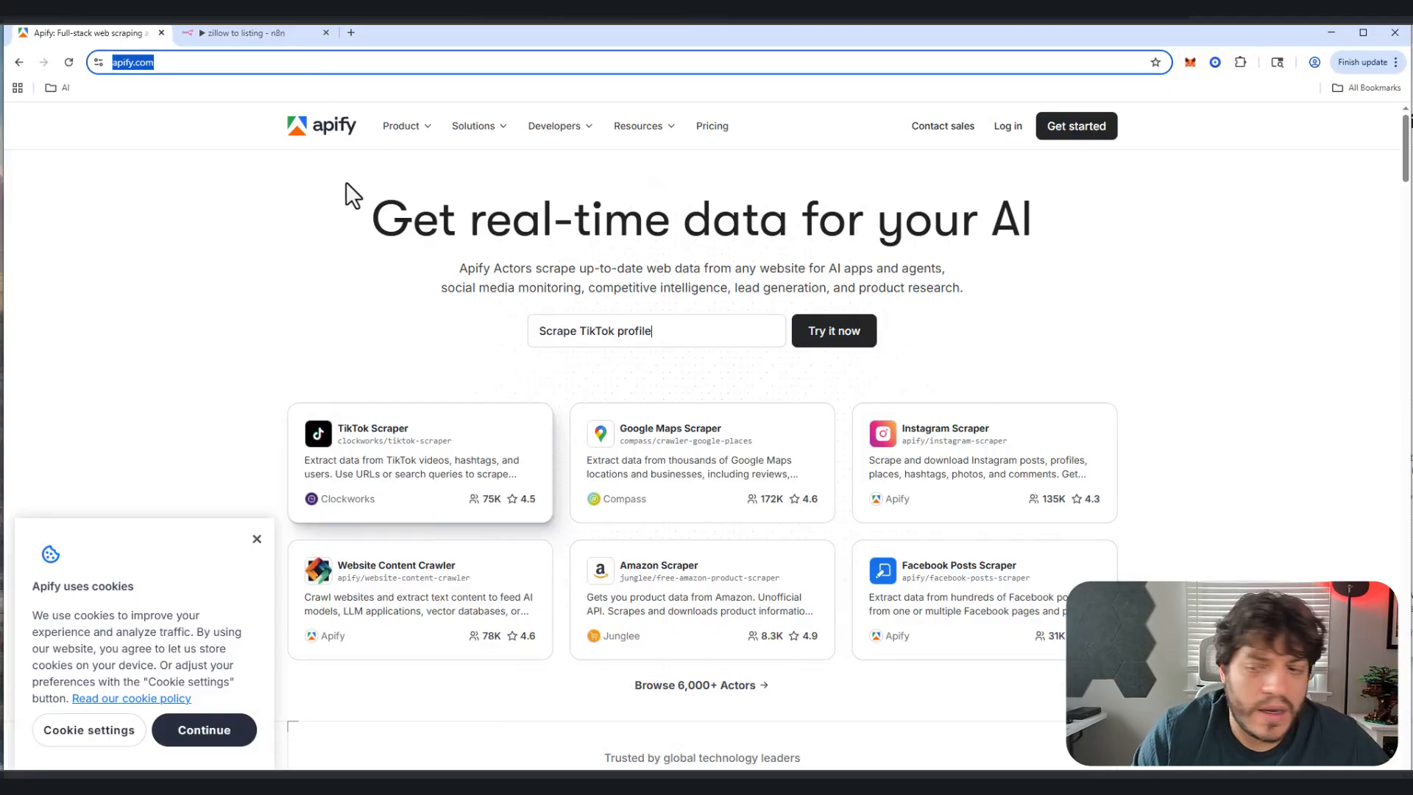
click(1010, 130)
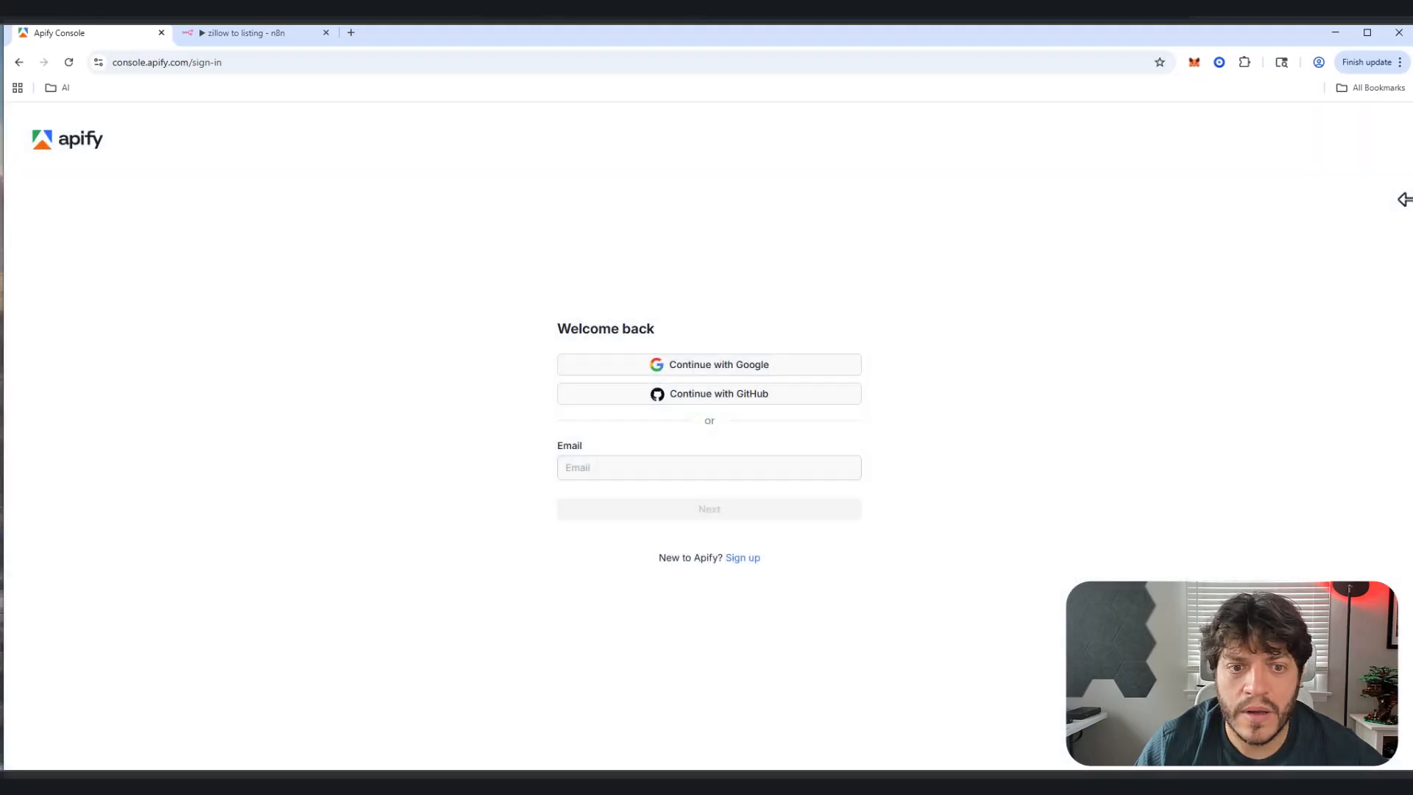
click(740, 368)
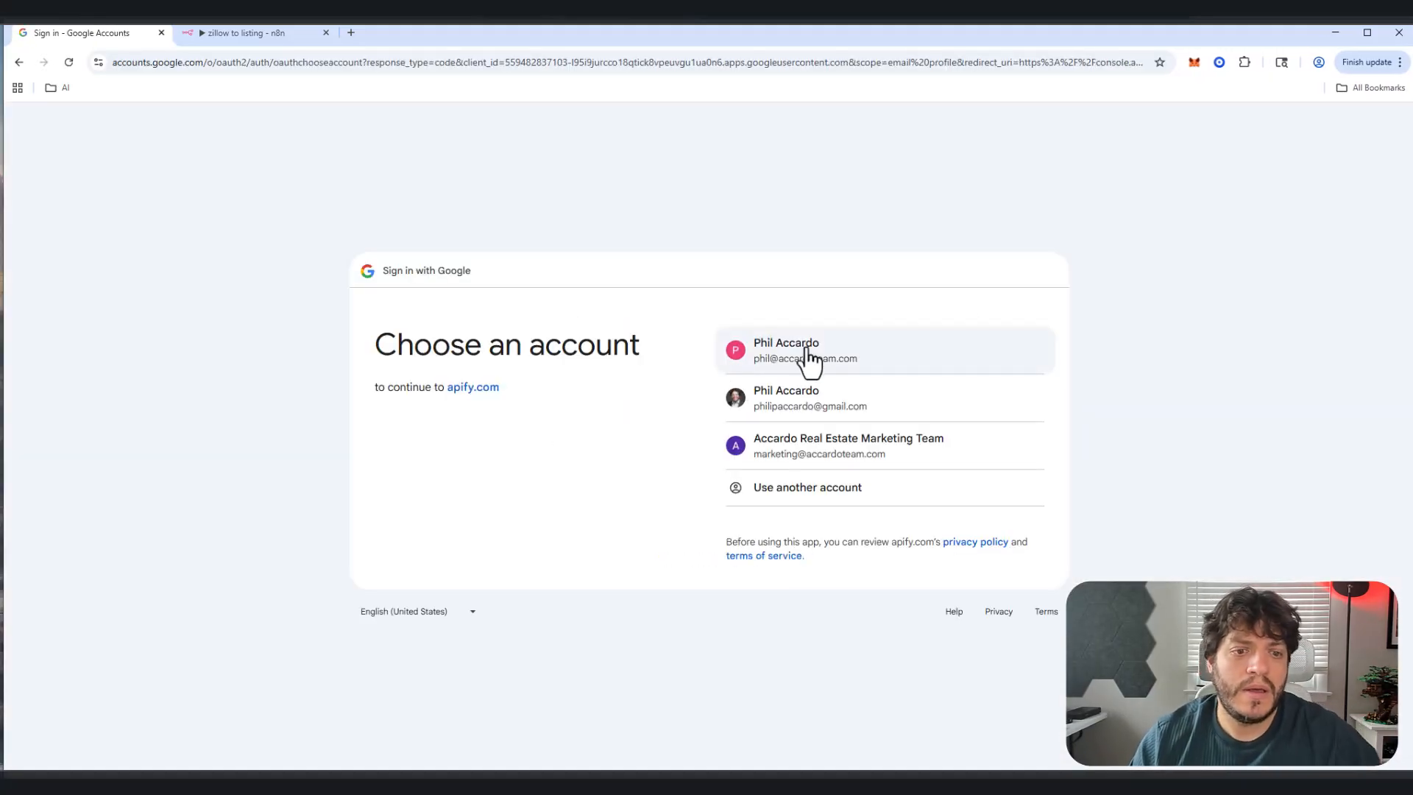
click(807, 361)
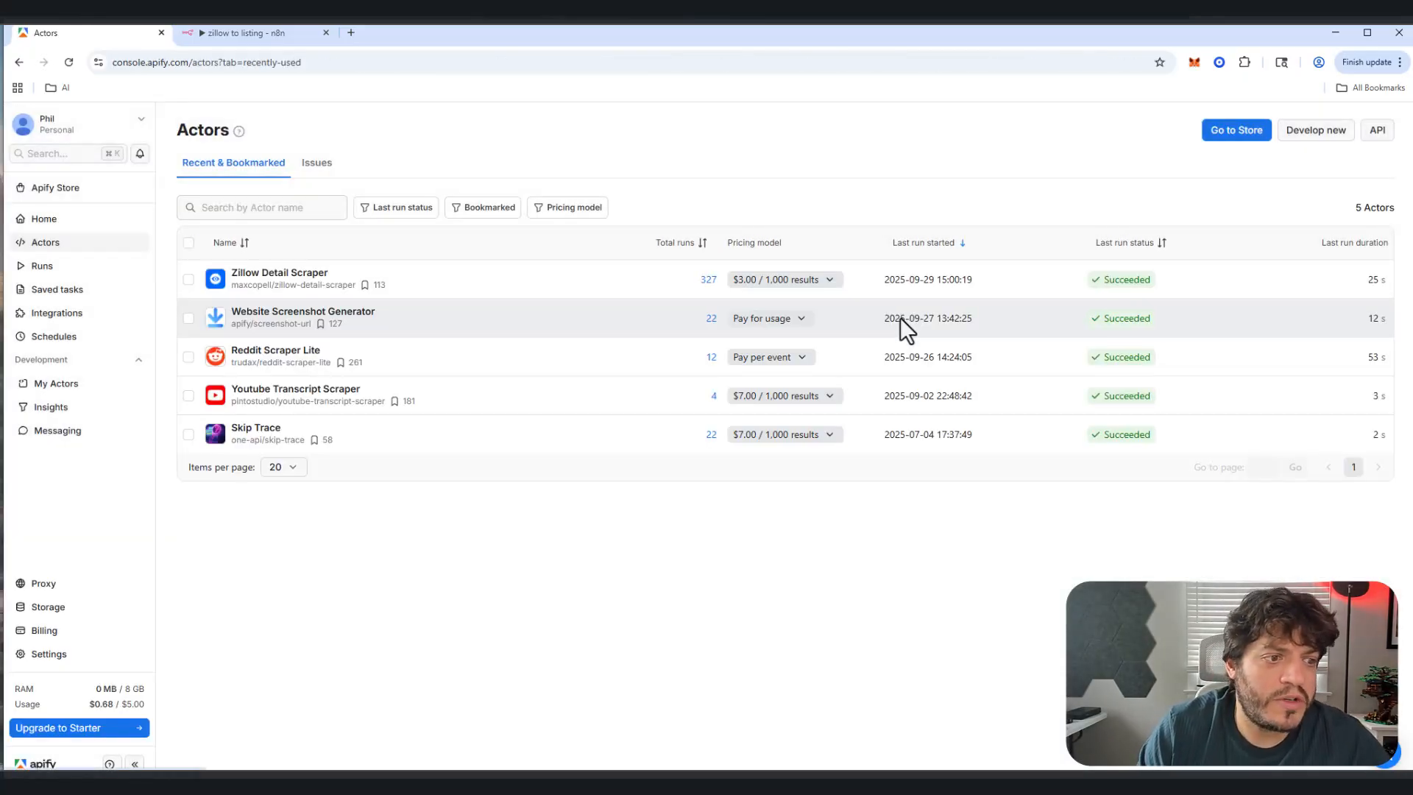
Step: Search the Apify Store for 'zillow' and open the Zillow Detail Scraper actor
click(62, 156)
key(Escape)
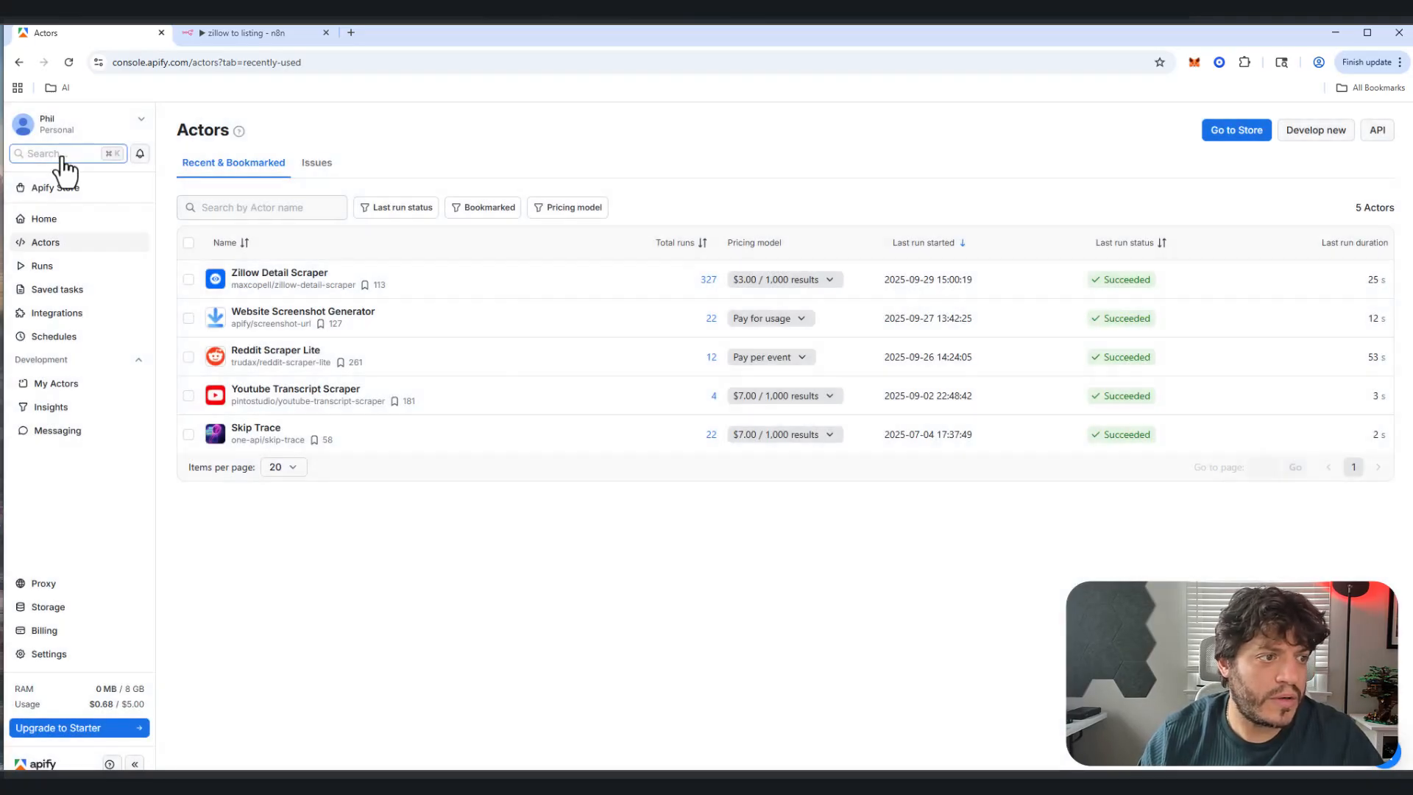
click(57, 189)
click(708, 221)
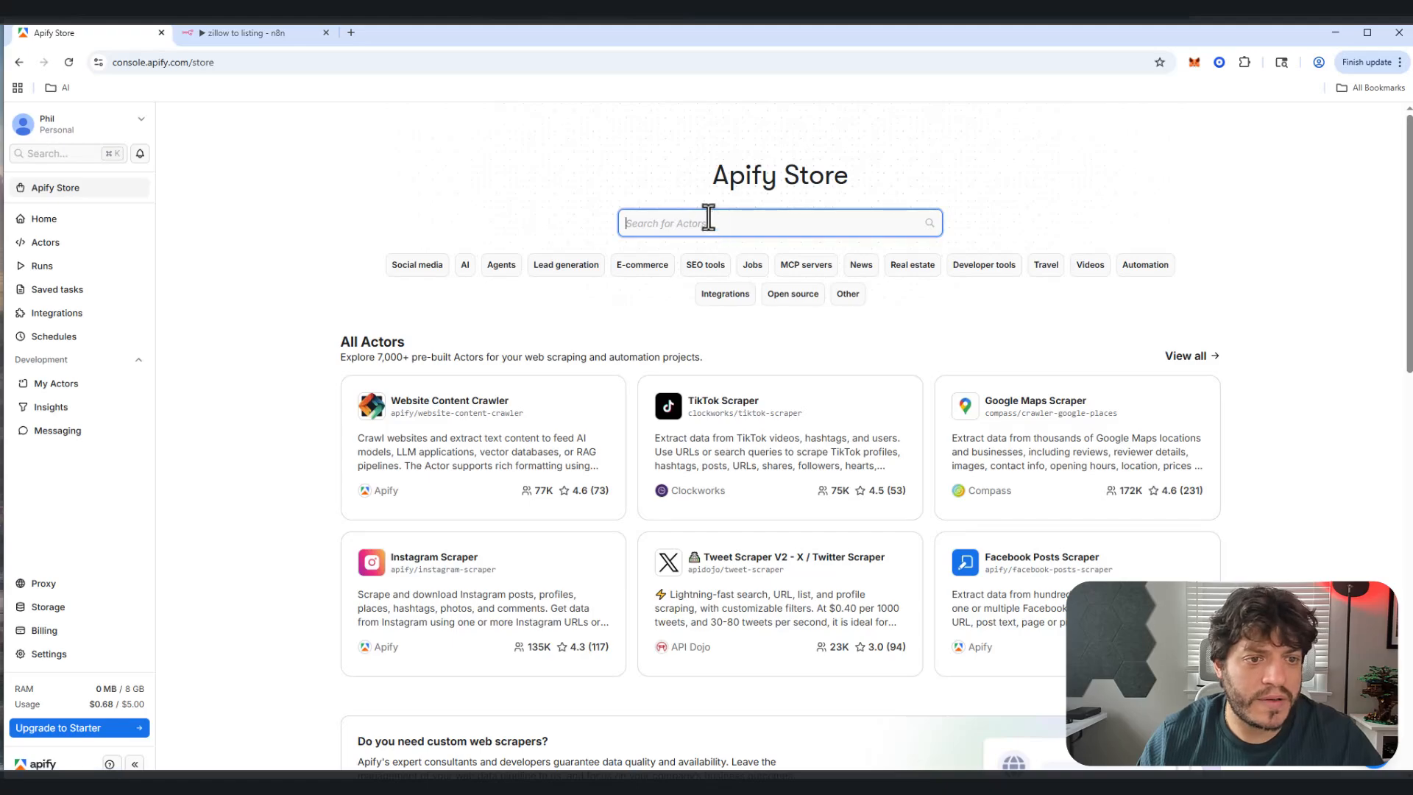
text(zillow)
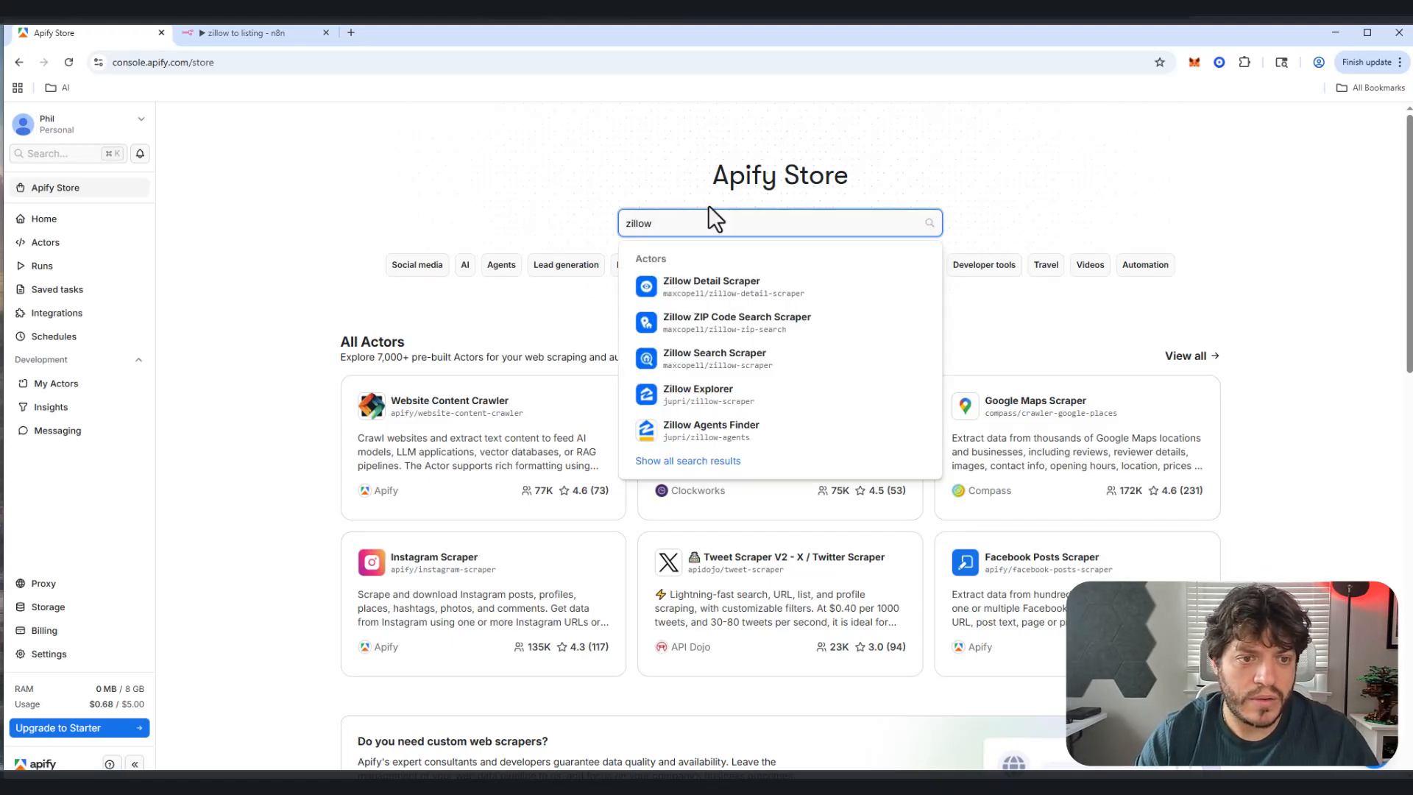
click(707, 289)
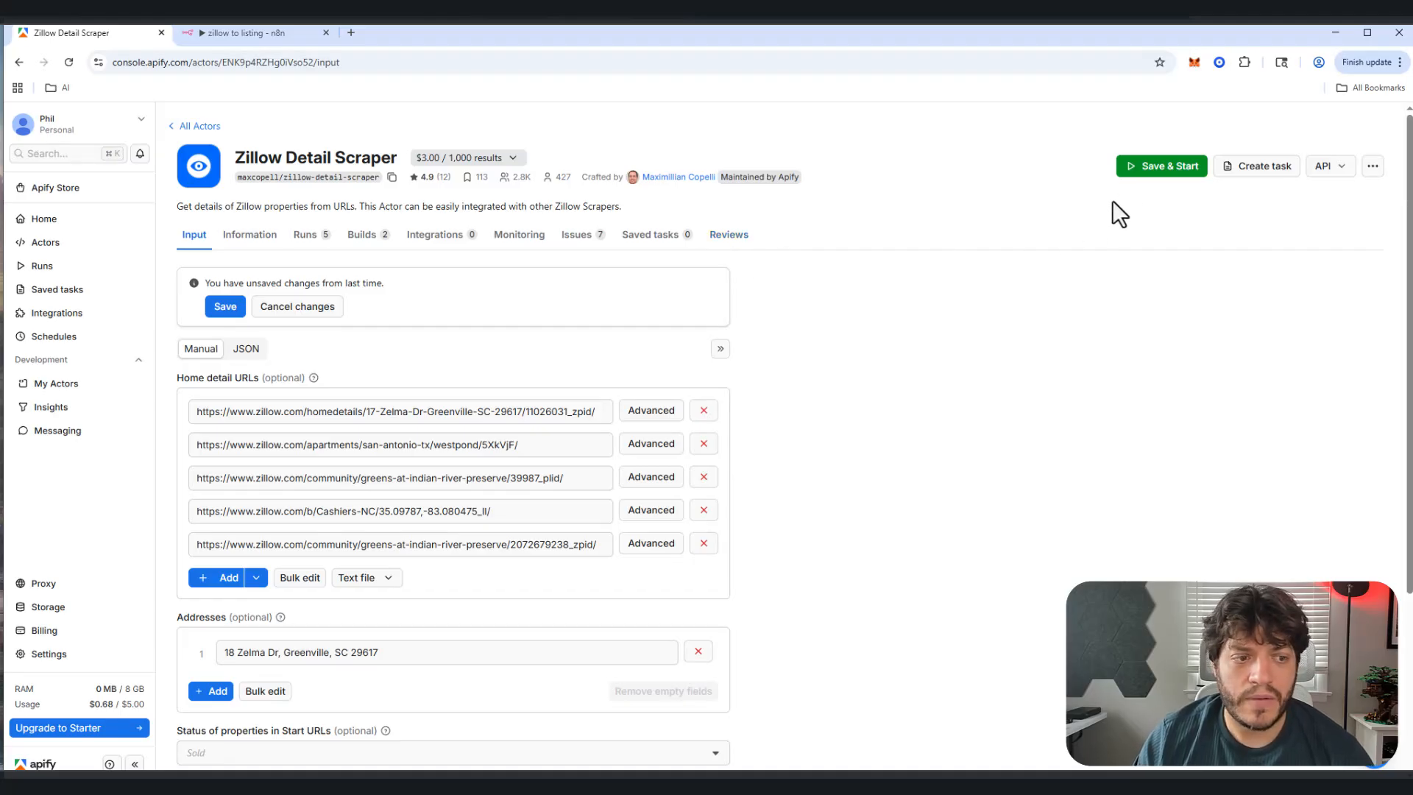
Step: Copy the actor's run-sync-get-dataset-items API endpoint URL
click(1340, 173)
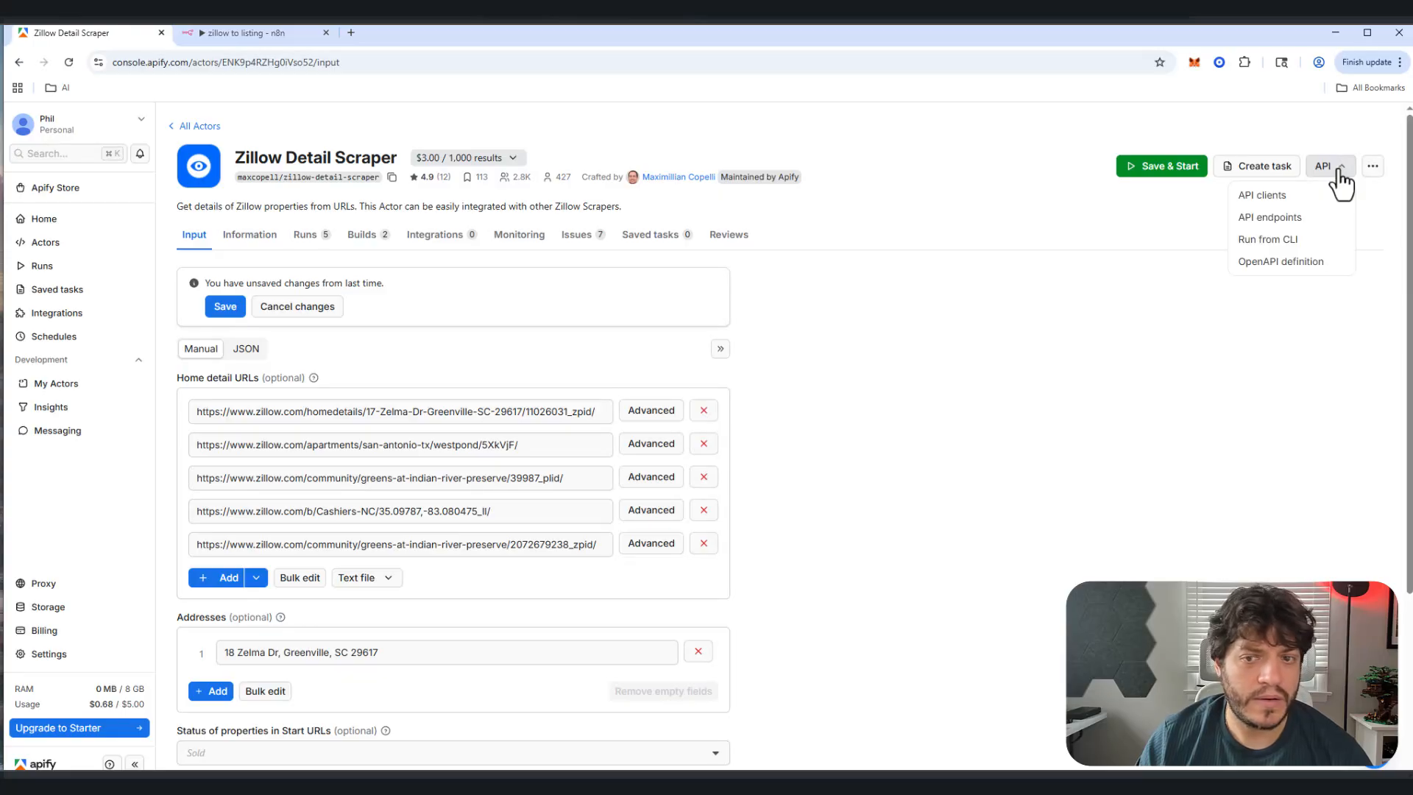
click(1278, 219)
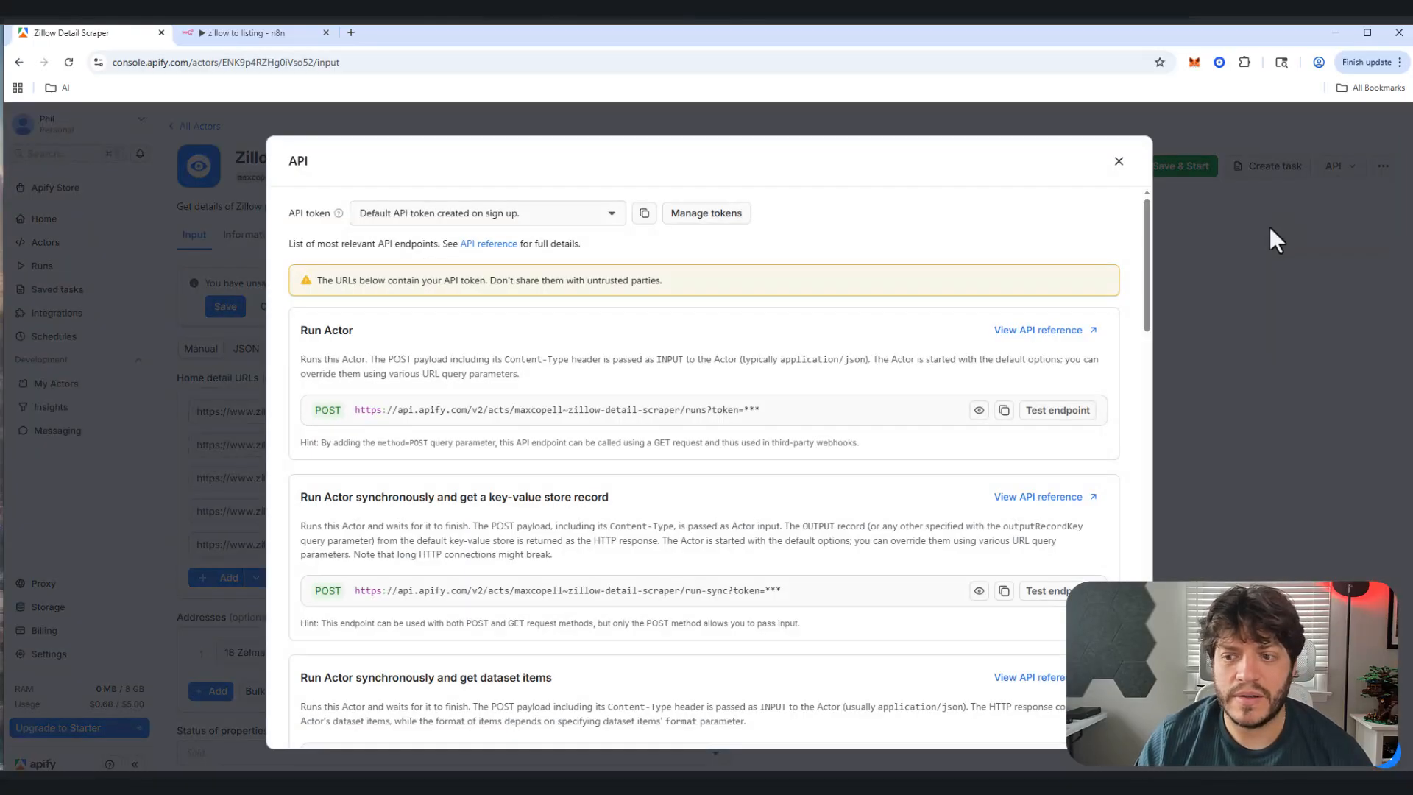
scroll(795, 472, down, 4)
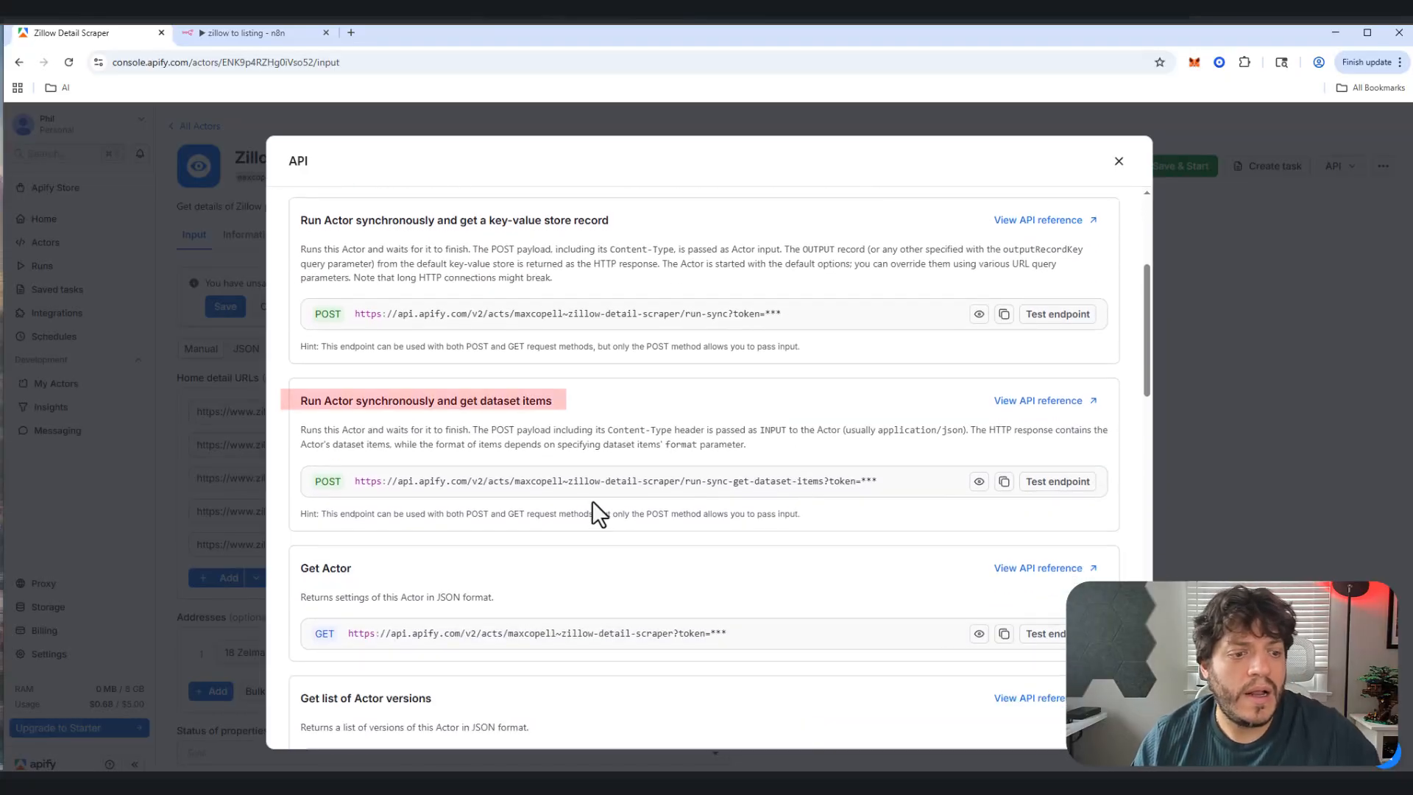
click(1004, 482)
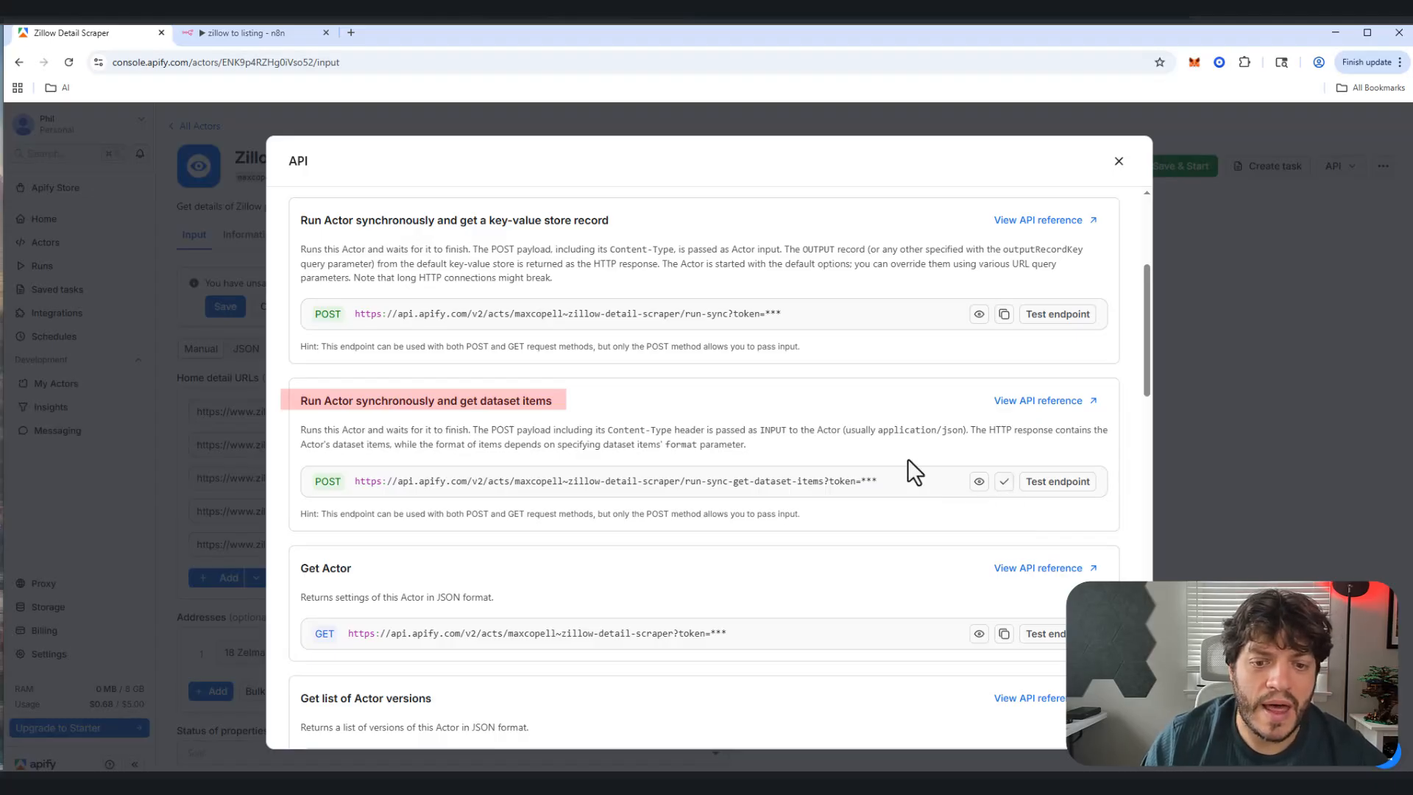
Step: Paste the Apify zillow-detail-scraper run-sync endpoint as the Scrape House URL node's POST URL
click(241, 36)
click(614, 287)
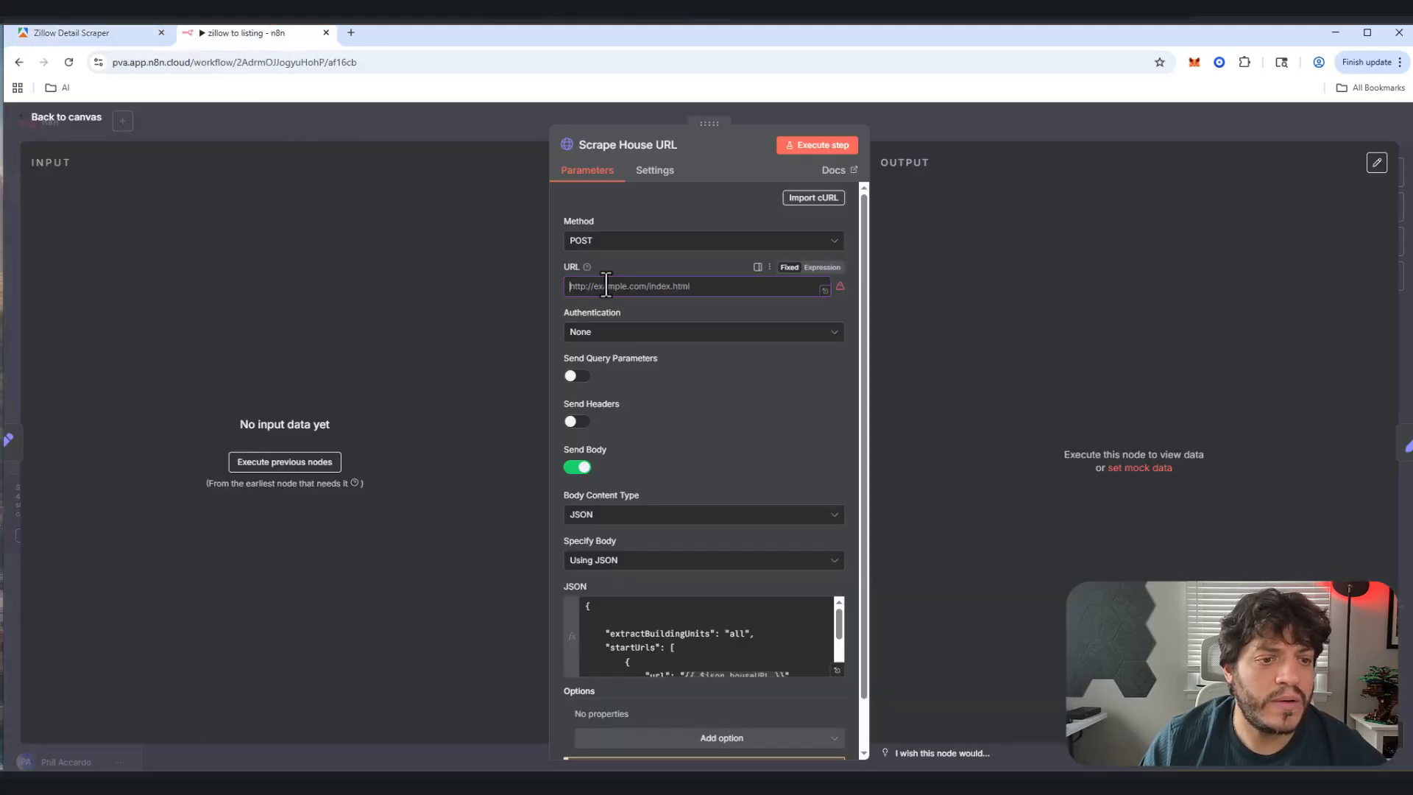
key(ctrl+v)
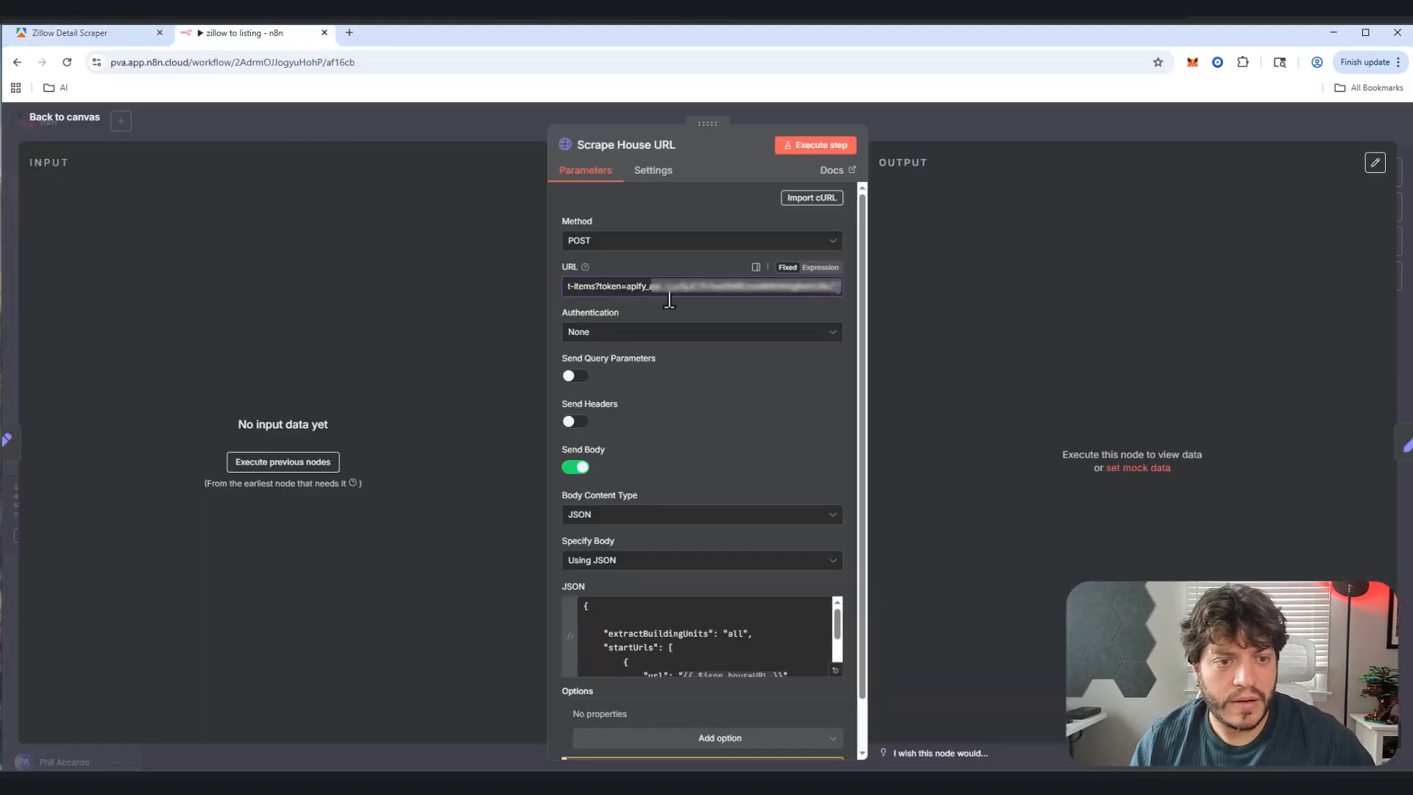
click(673, 198)
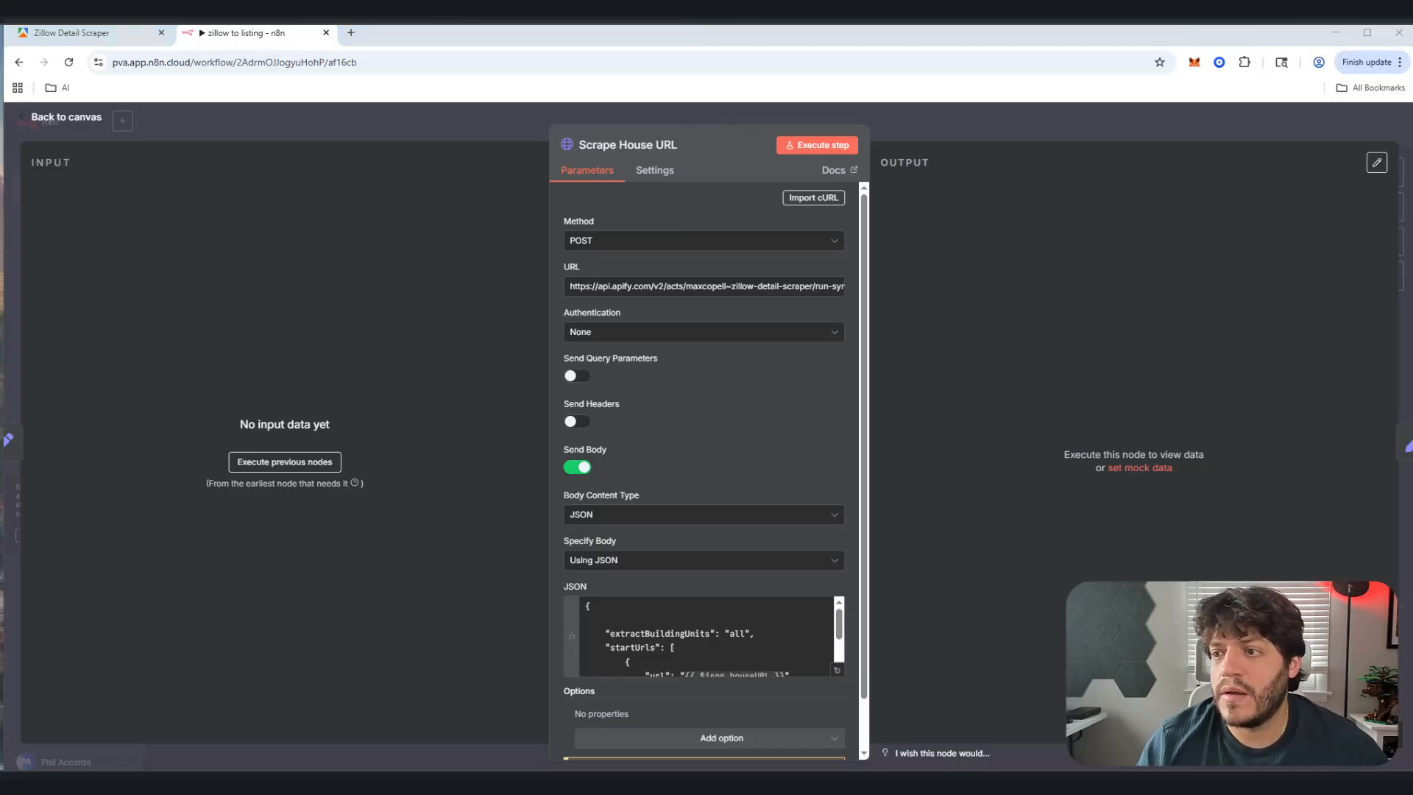
Step: Load the $339,900 York, PA Zillow listing in a new tab and select its URL
click(351, 33)
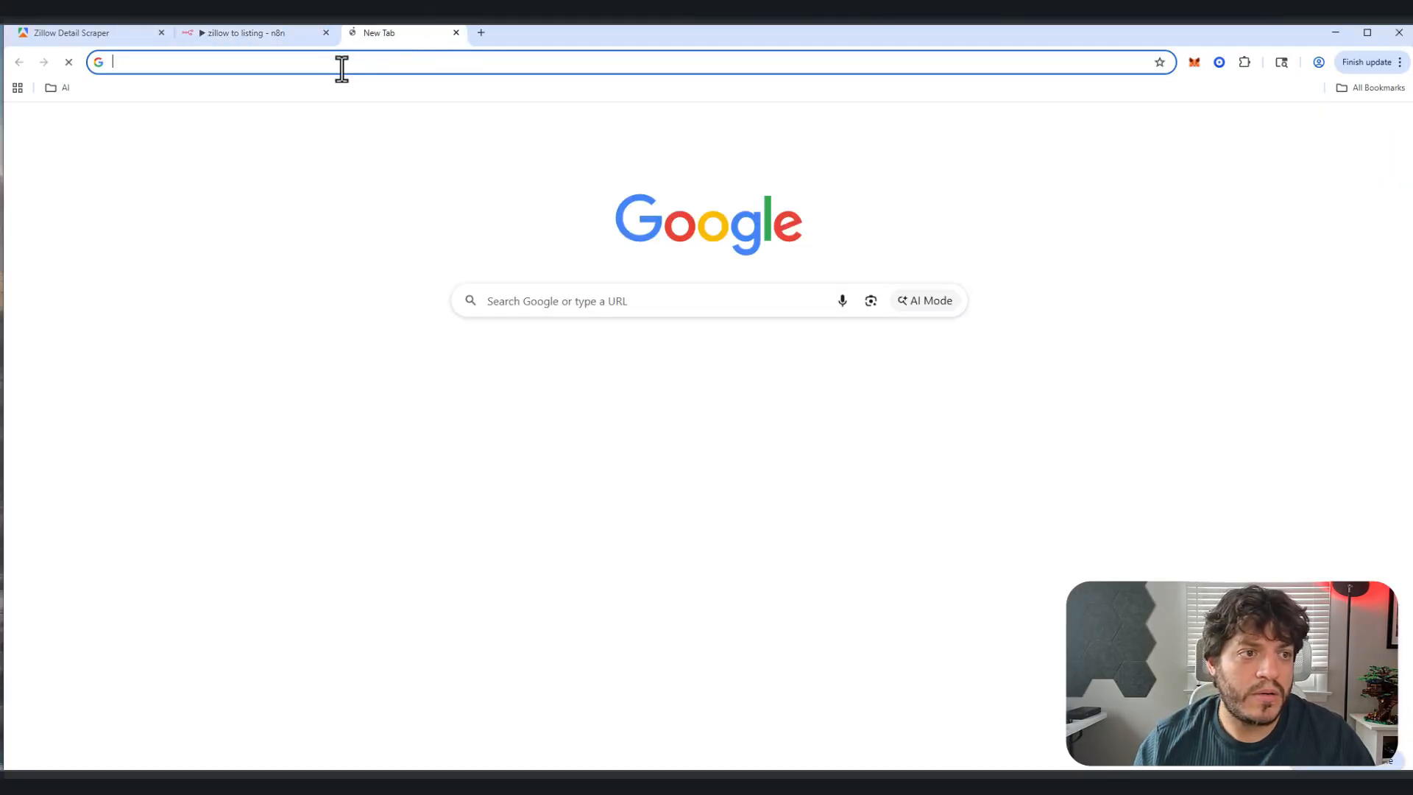
click(341, 67)
key(ctrl+v)
key(Return)
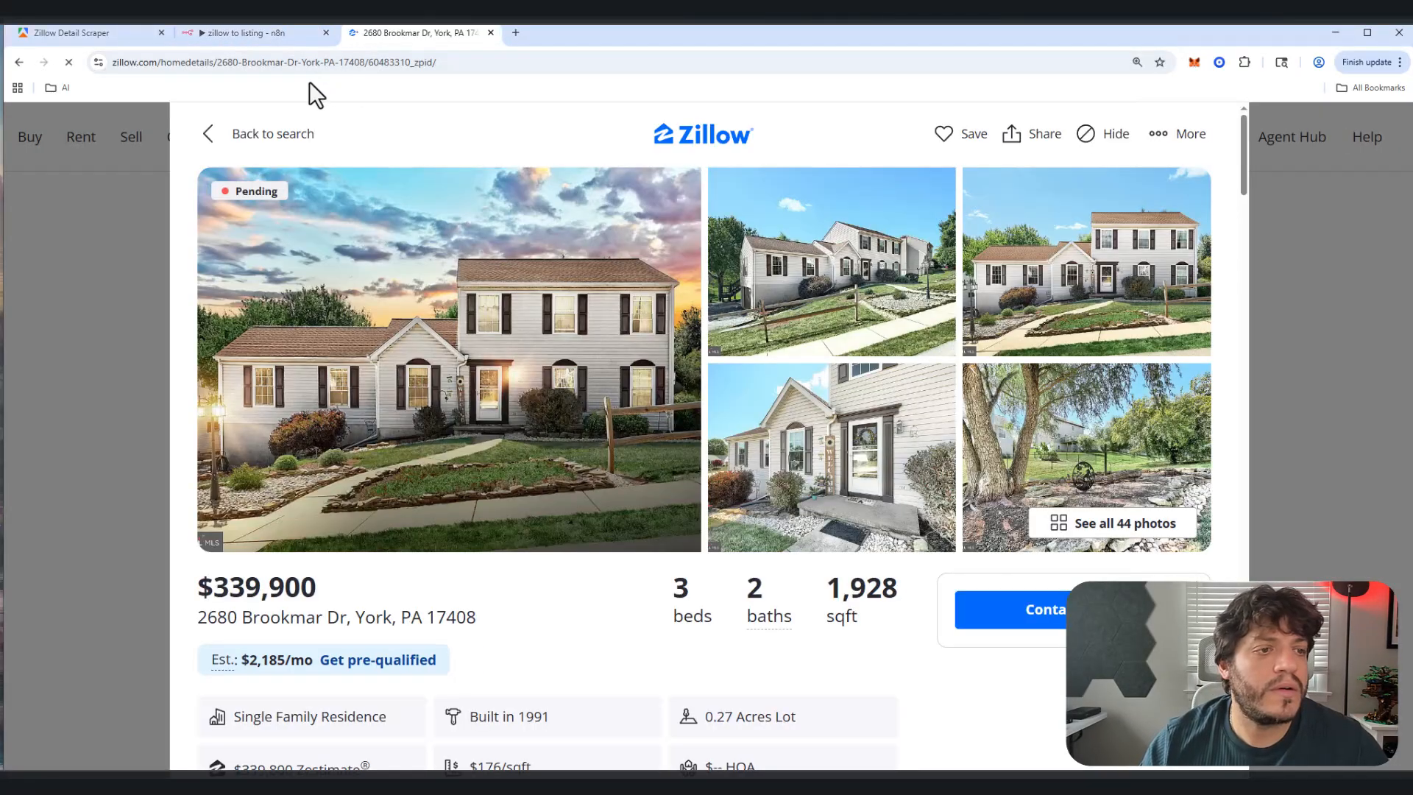
click(250, 63)
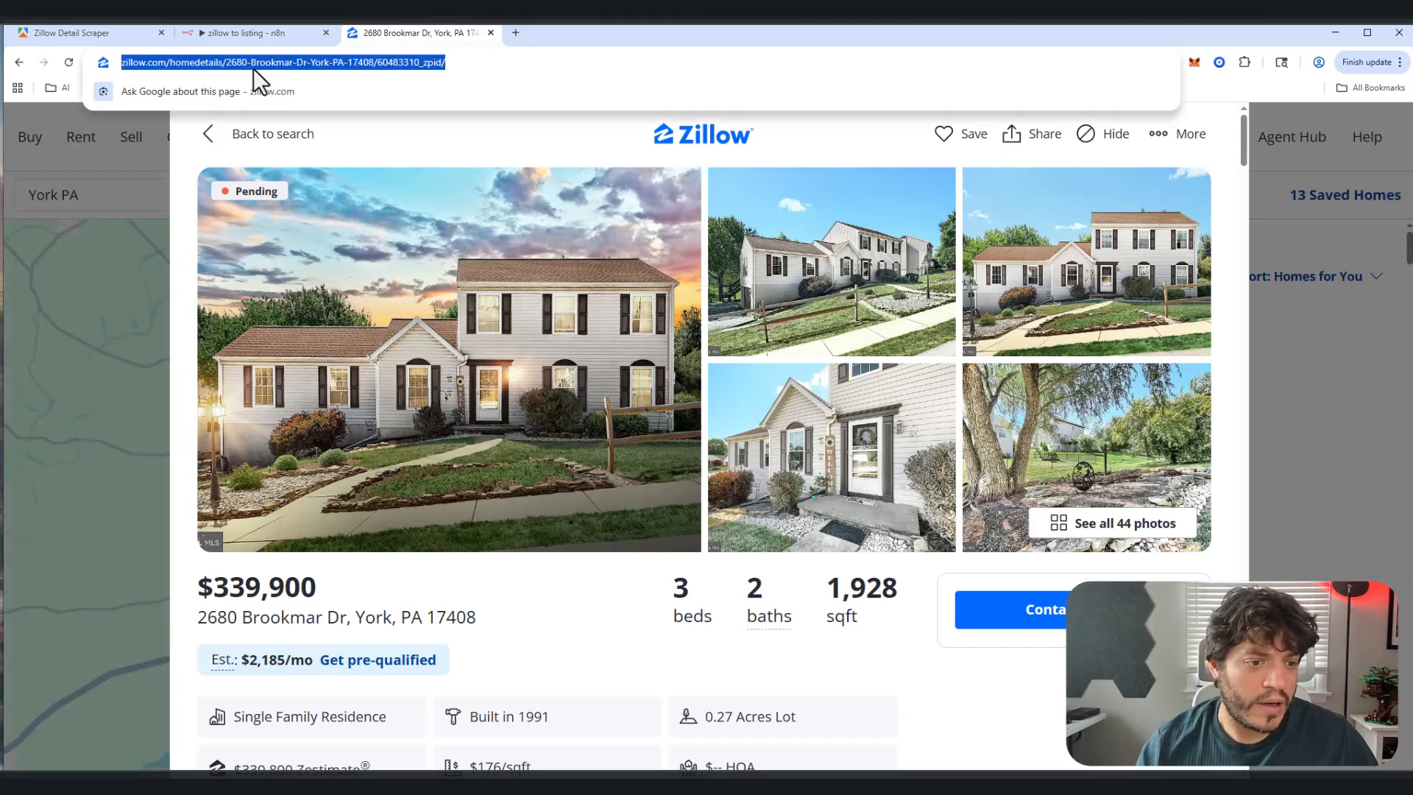
Step: Set houseURL in Set House URL to the Zillow listing link and run the node successfully
click(210, 31)
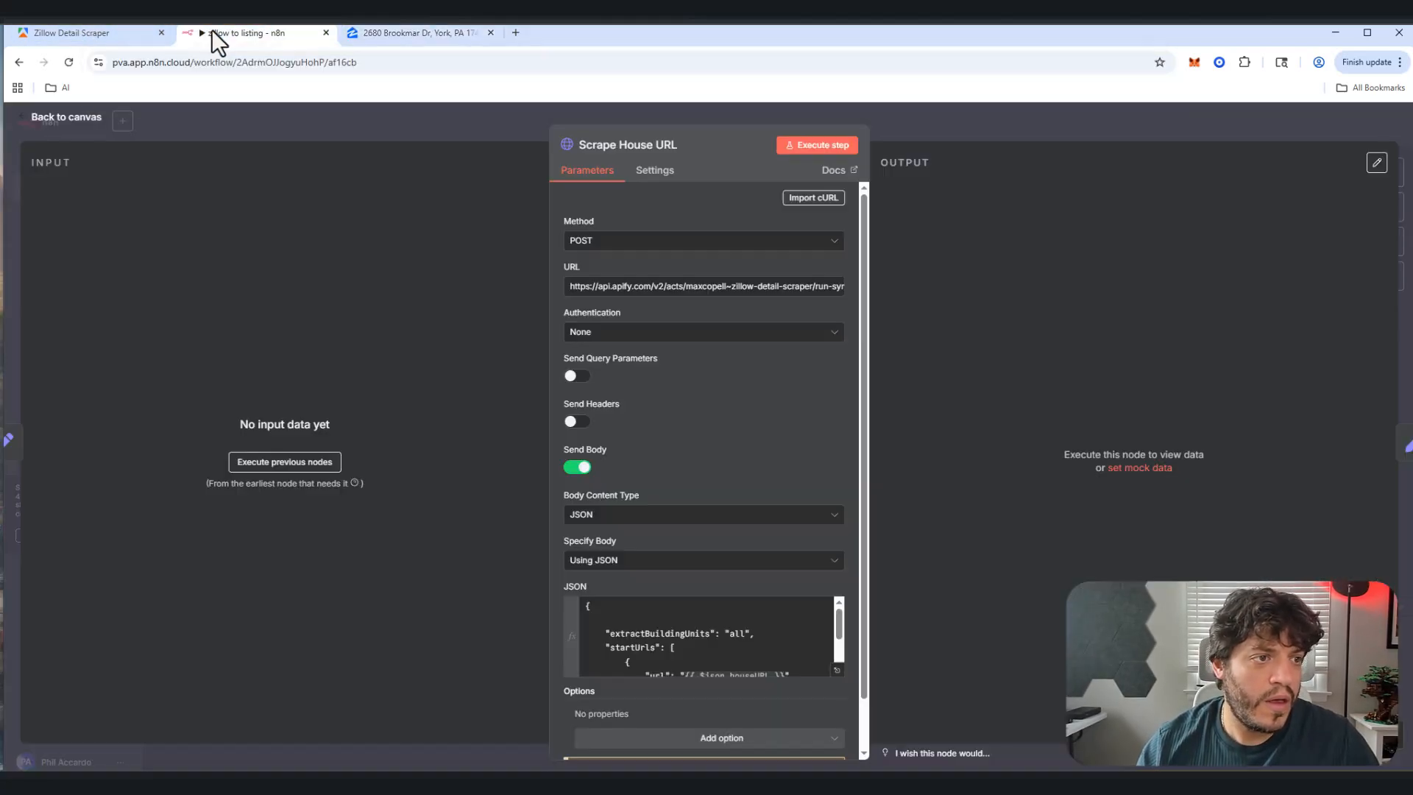
click(59, 119)
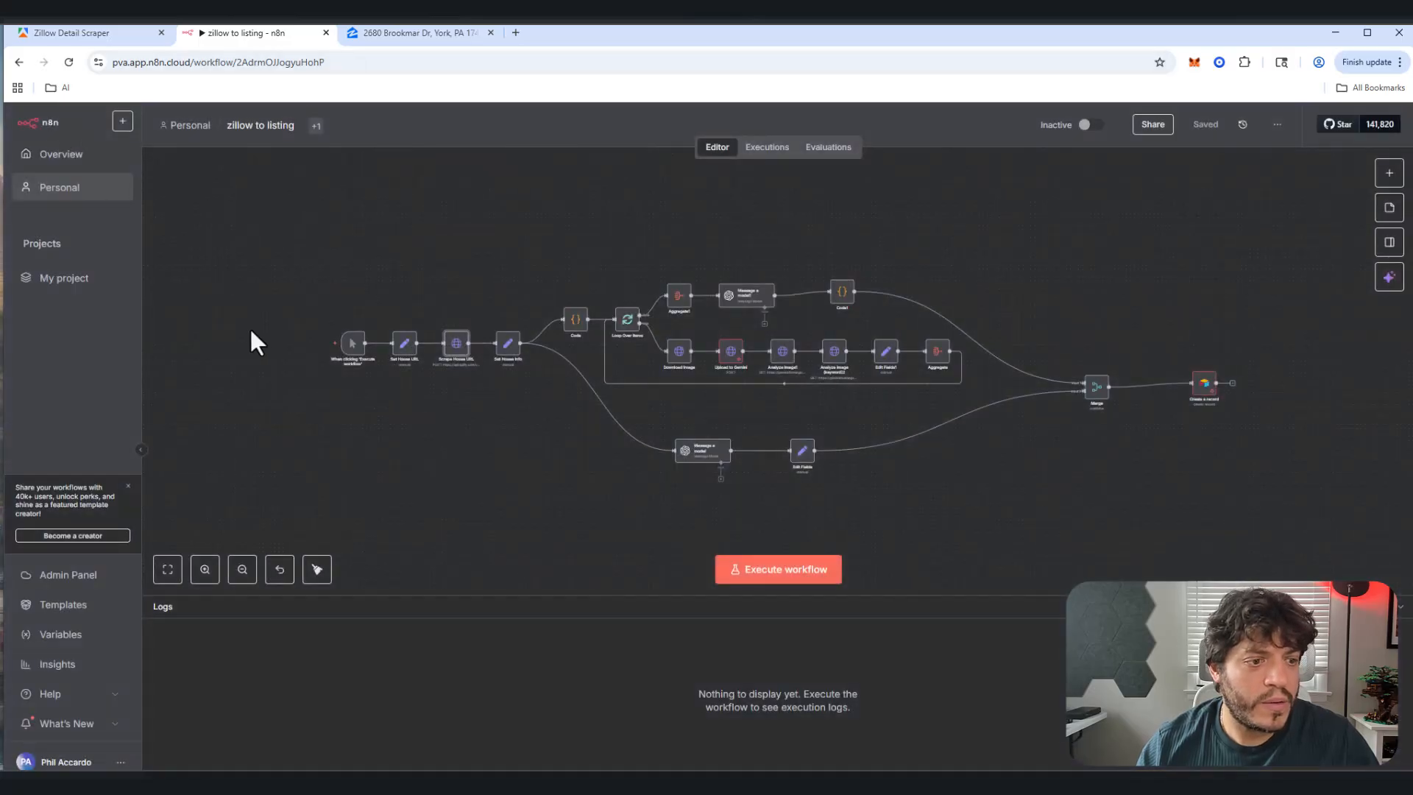
double_click(409, 355)
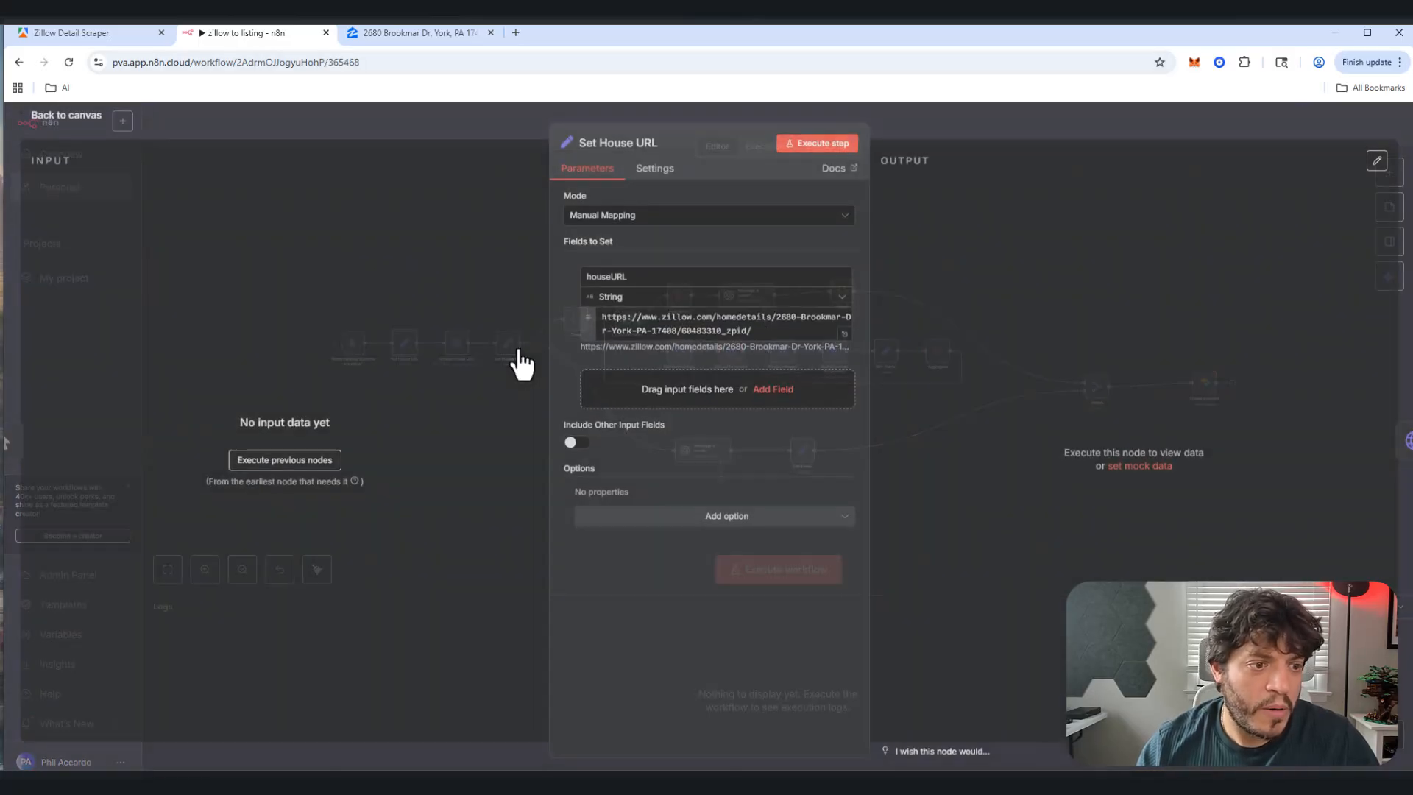
triple_click(762, 329)
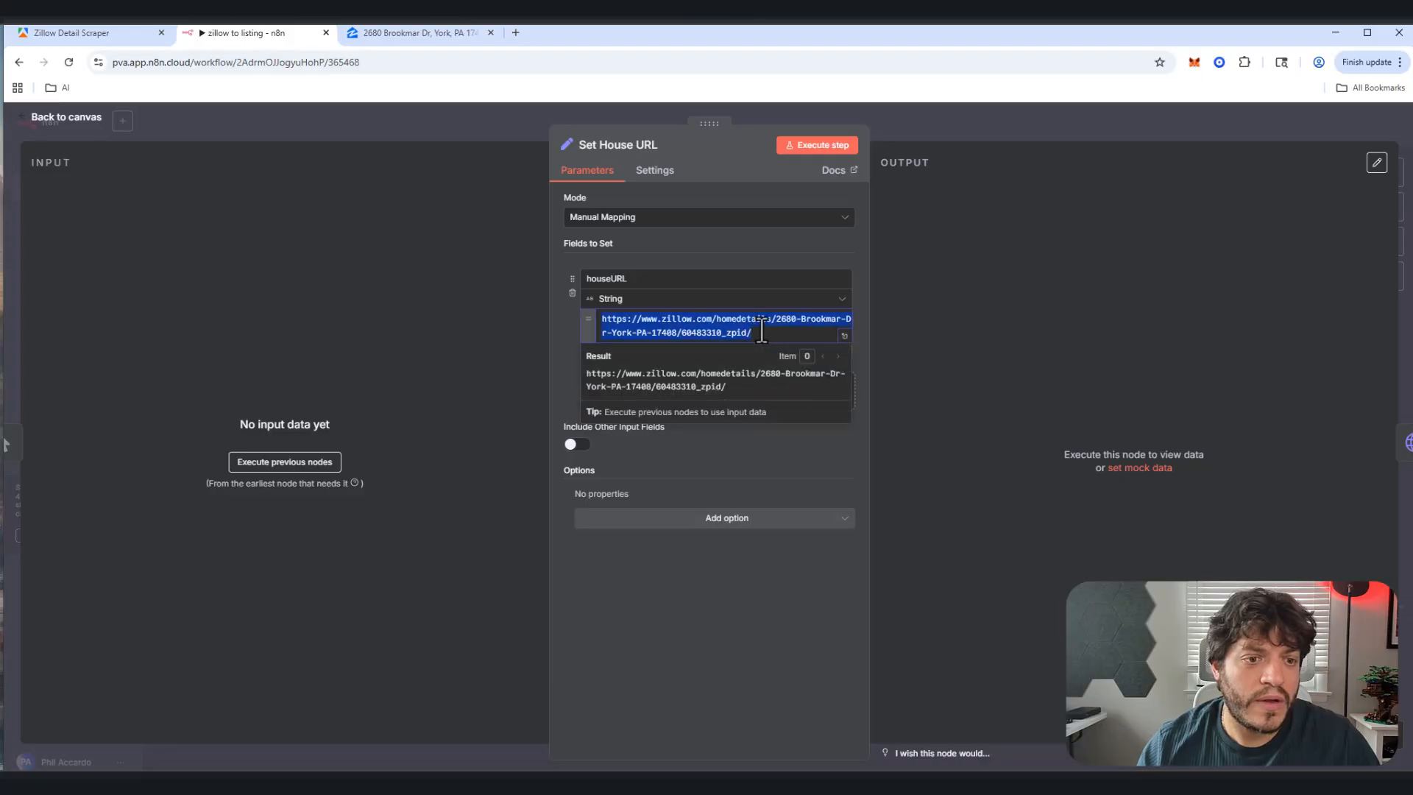
click(694, 330)
click(686, 274)
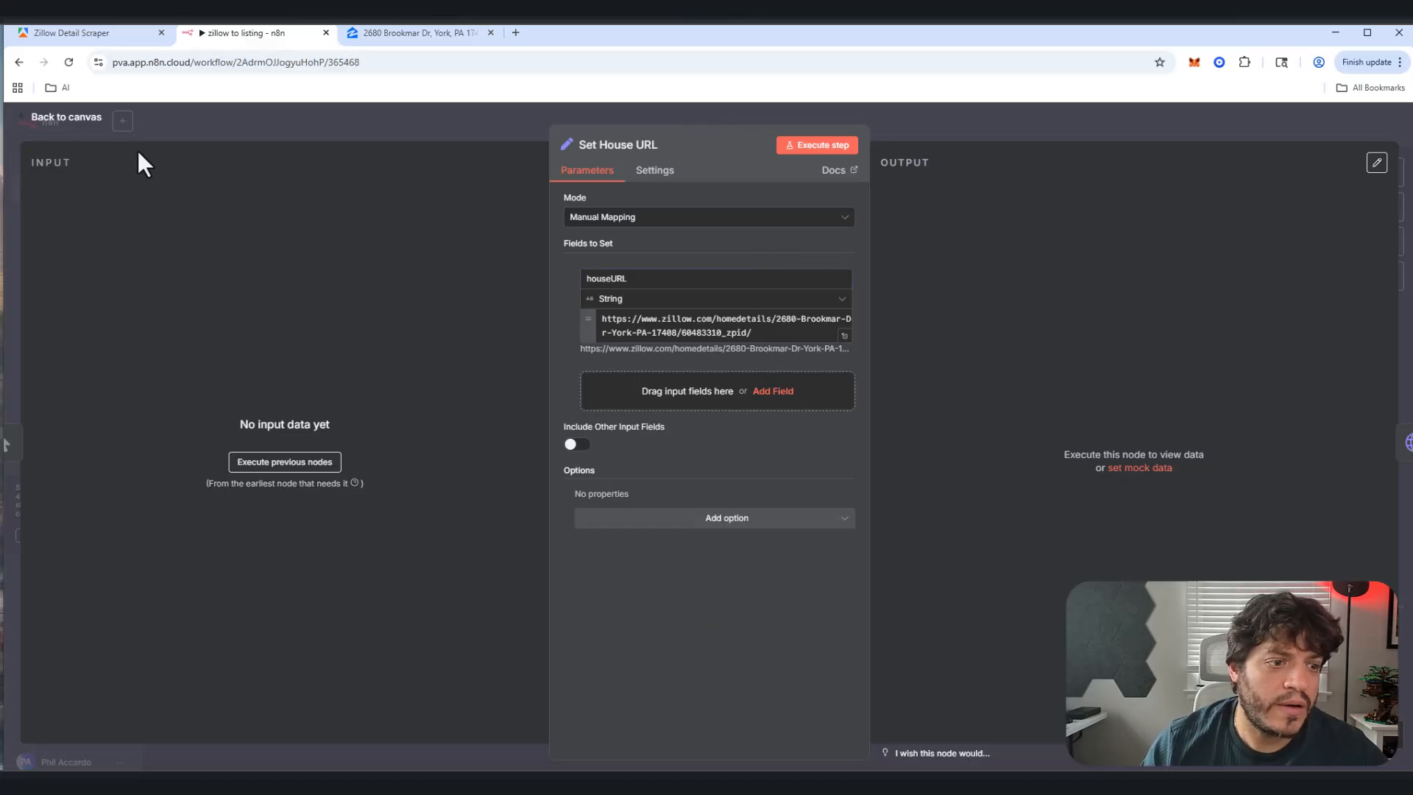
click(820, 153)
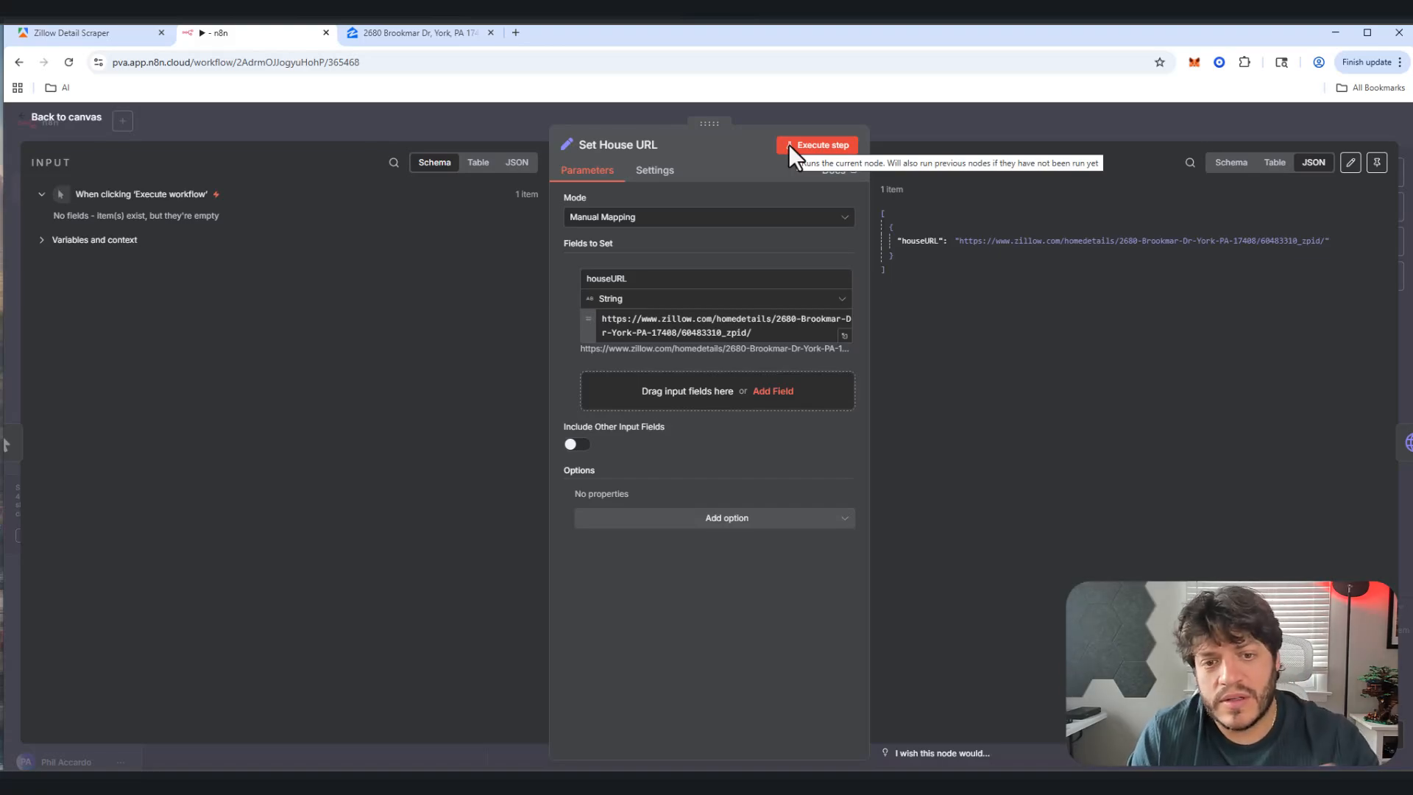
click(66, 125)
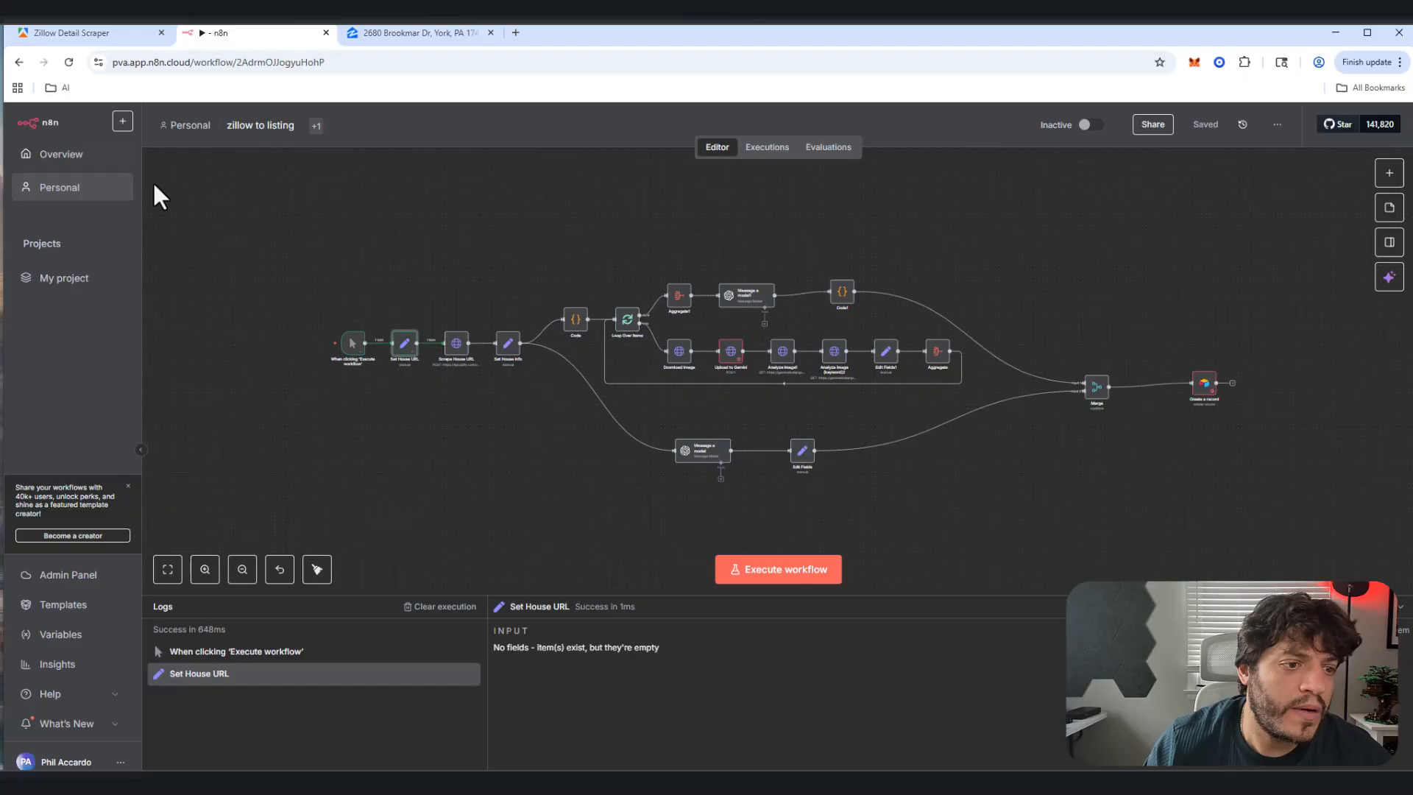
Step: Make the request body's url value the houseURL field, then run Scrape House URL for the York listing
double_click(455, 349)
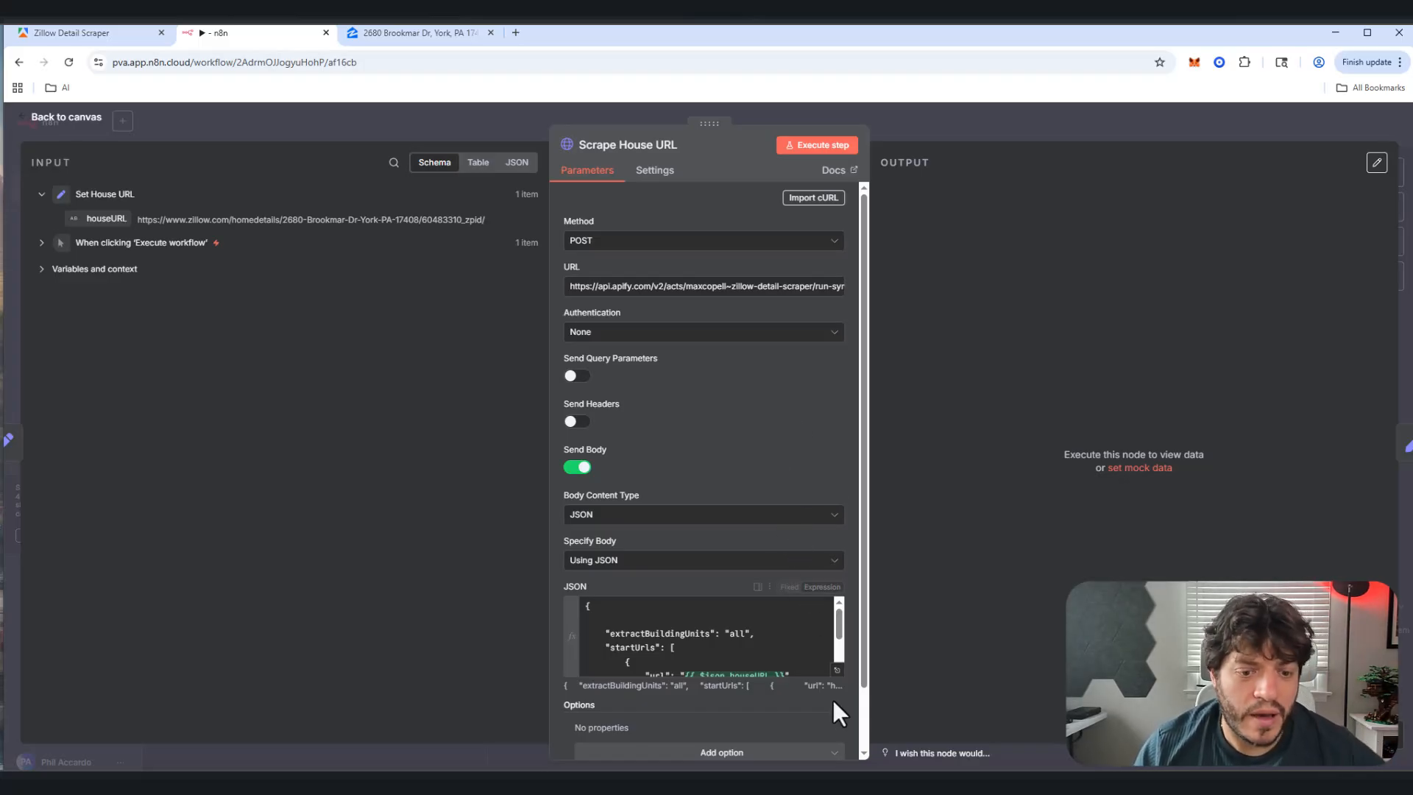
click(835, 678)
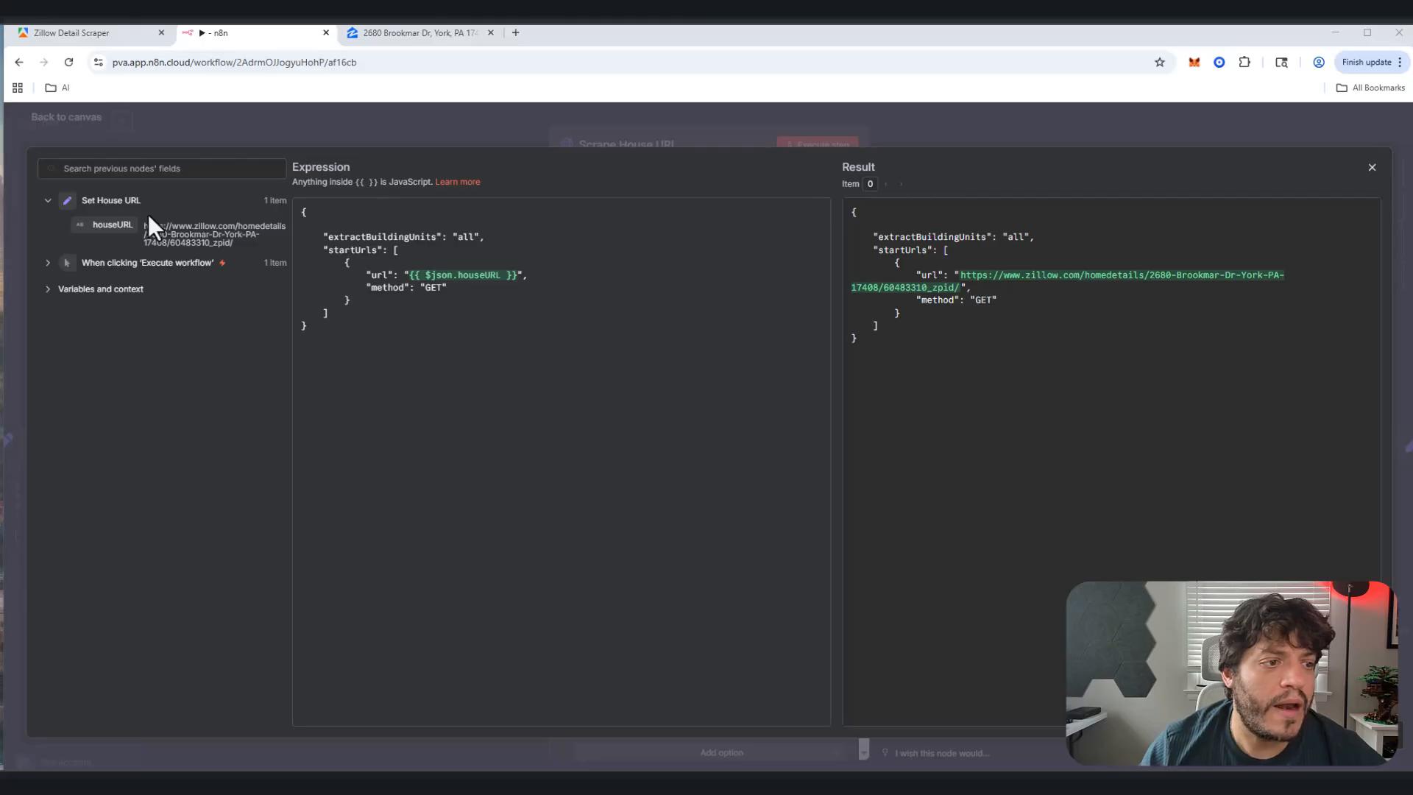
drag(410, 275, 519, 279)
key(BackSpace)
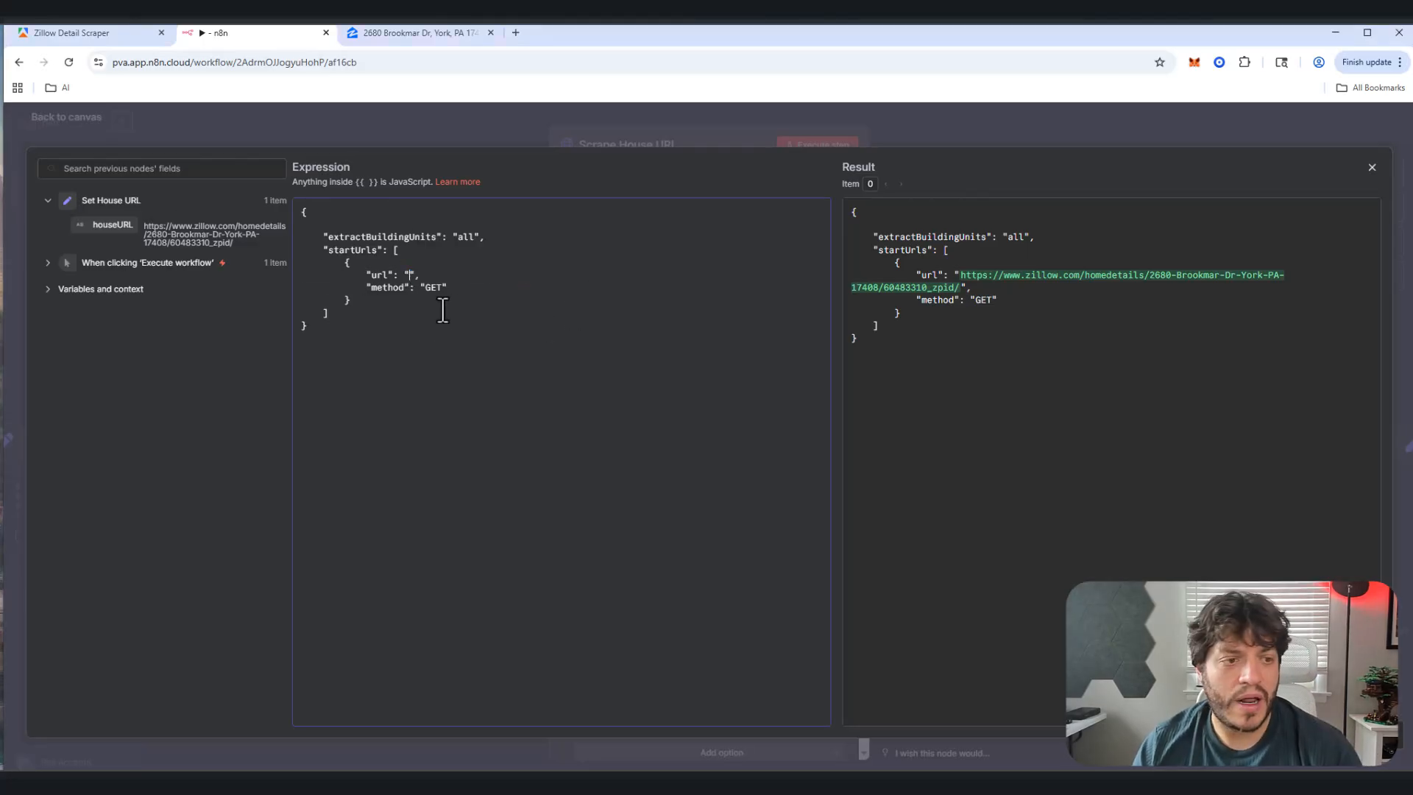
drag(121, 229, 410, 275)
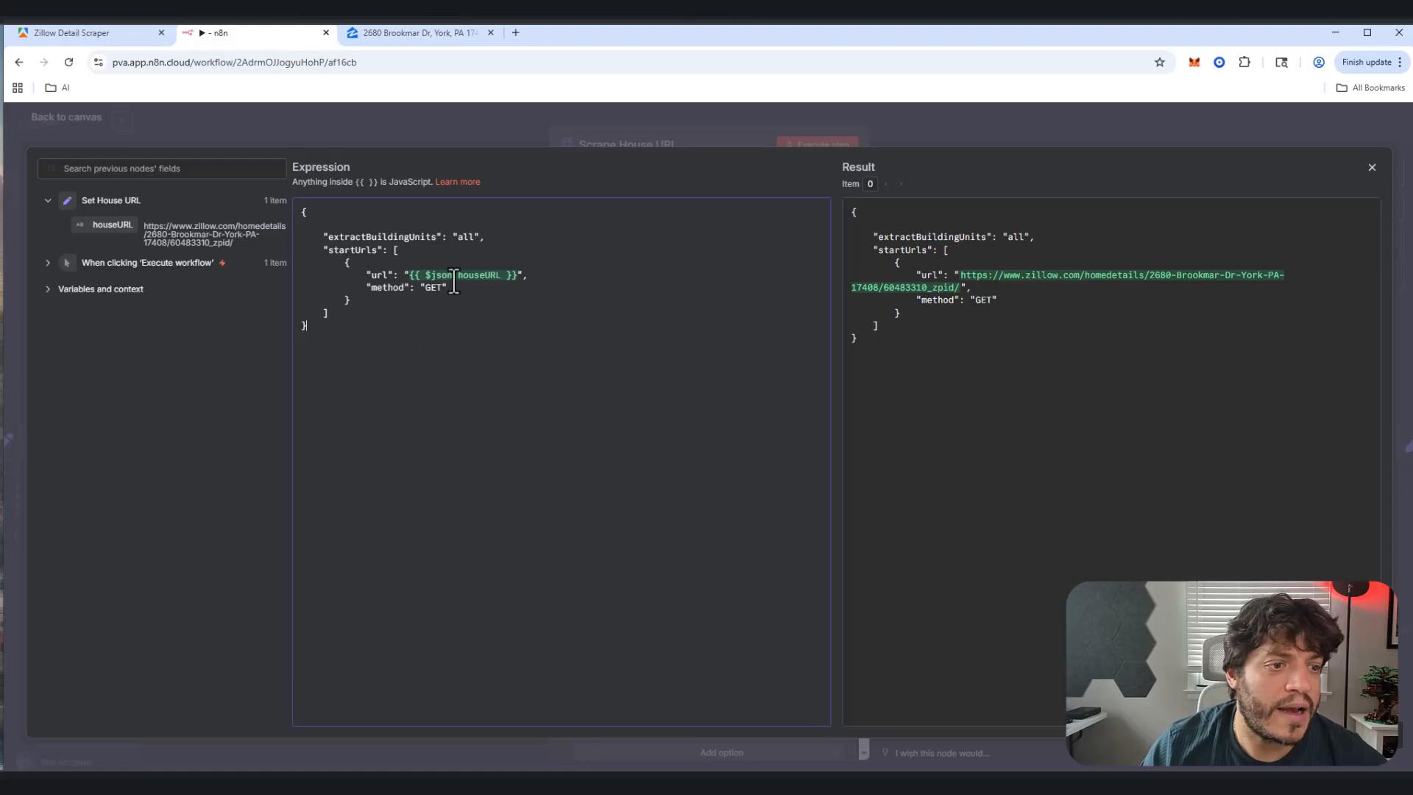
click(1372, 169)
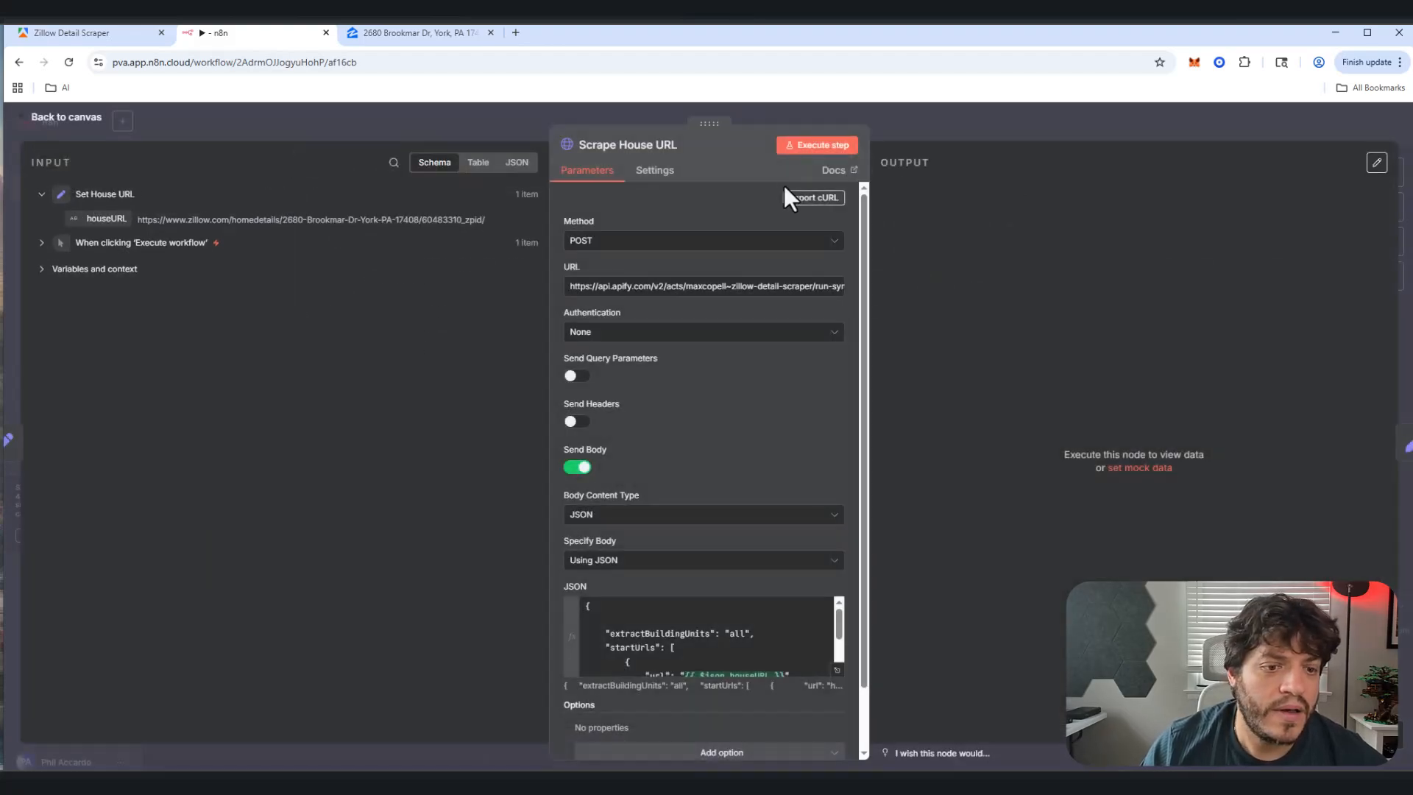
click(822, 145)
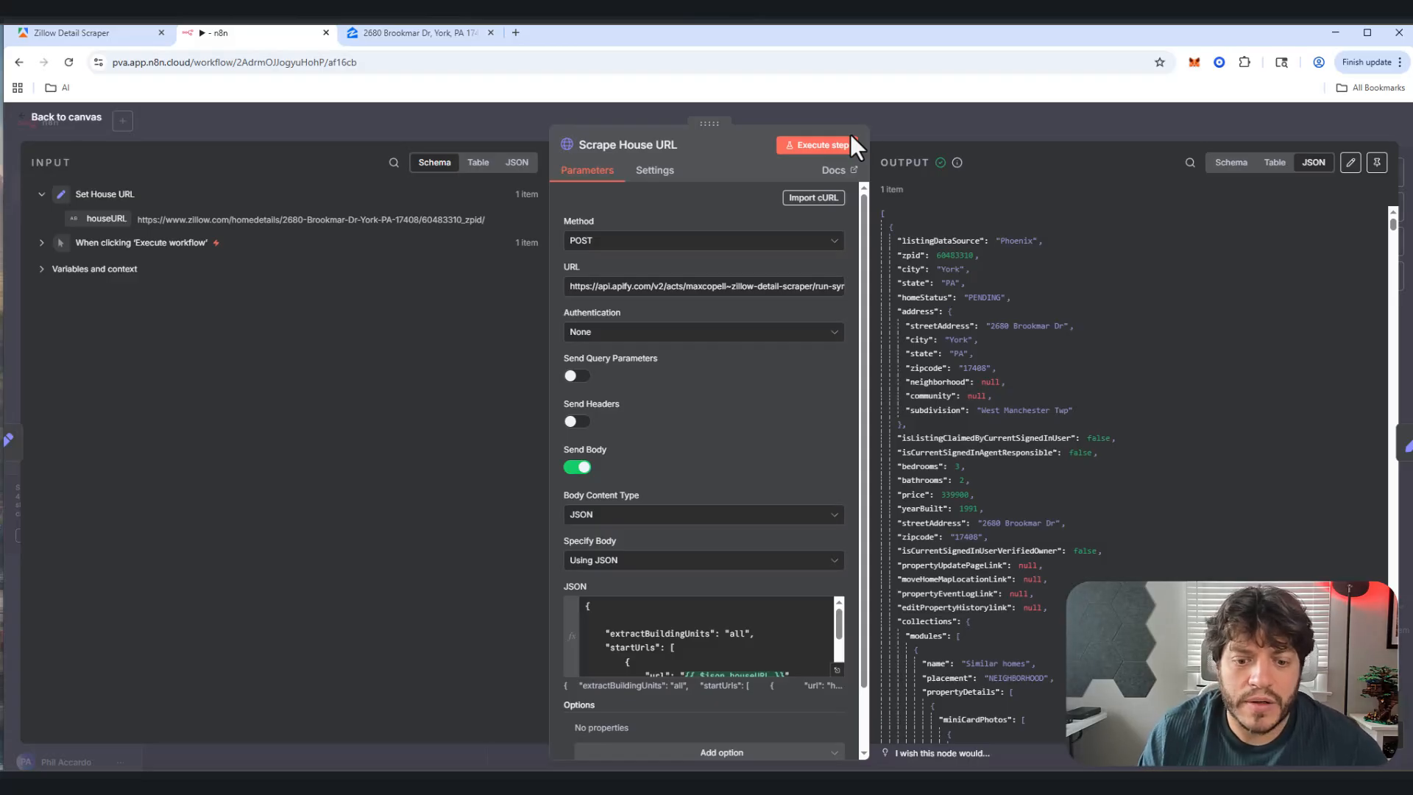
click(77, 121)
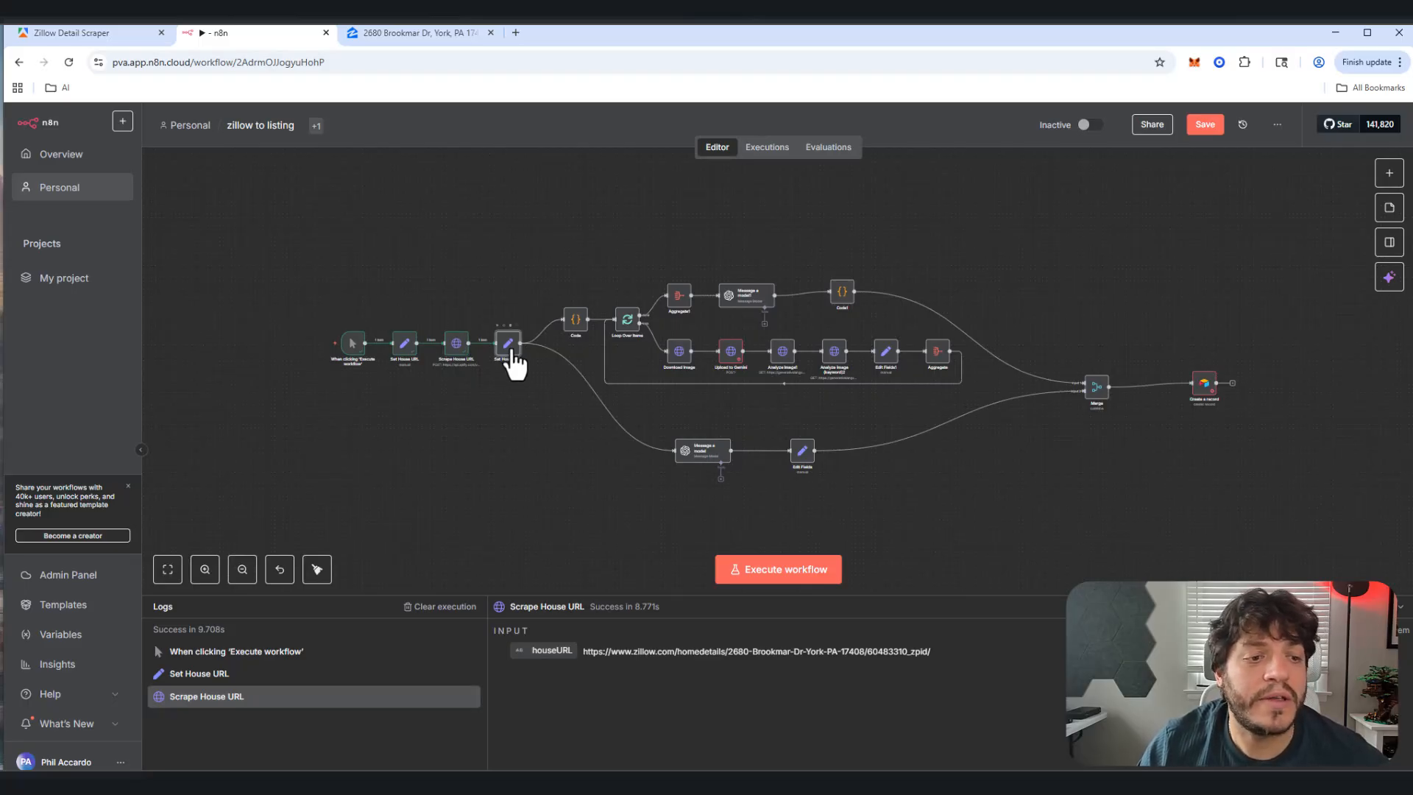
Step: Map the scraped streetAddress into Set House Info's Address field
double_click(513, 352)
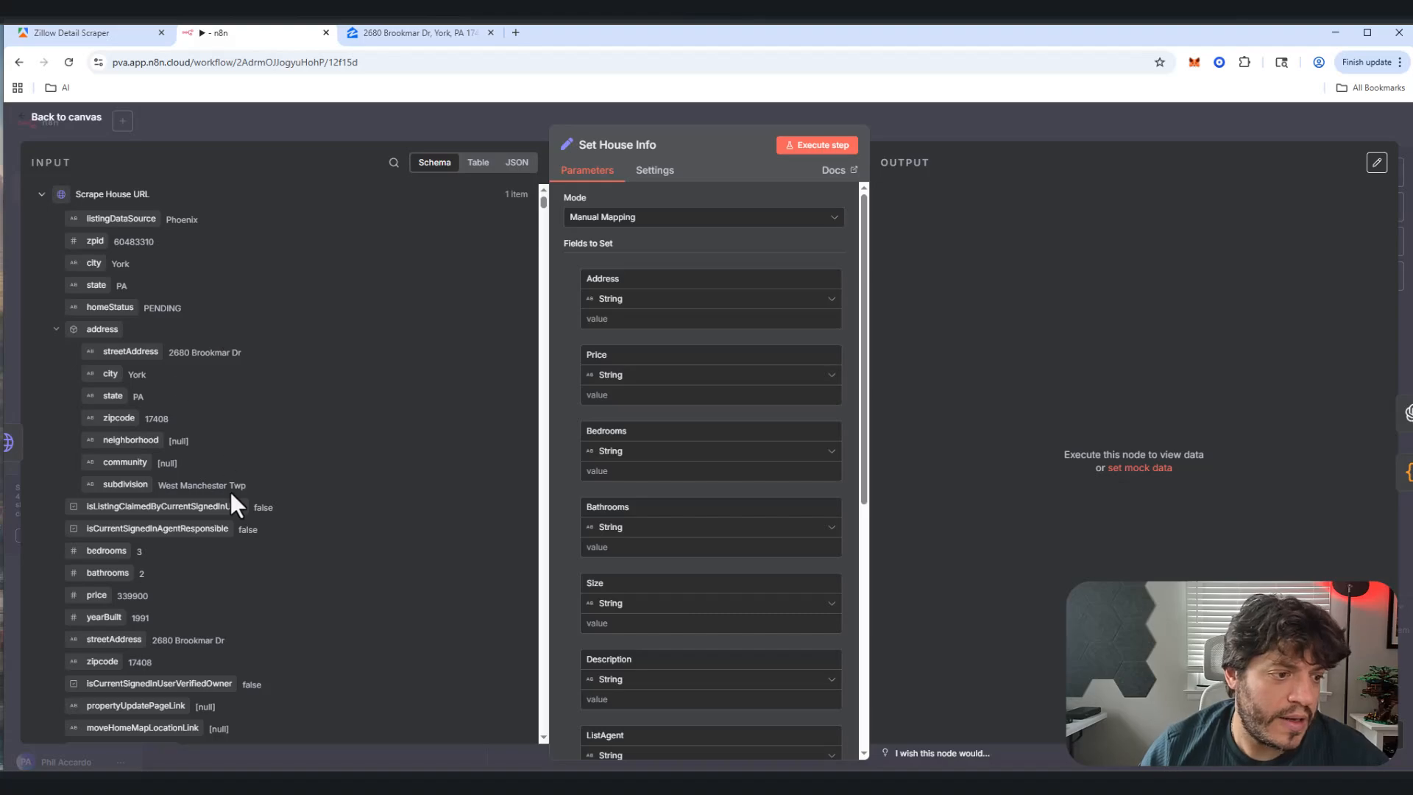
scroll(230, 494, down, 5)
scroll(220, 490, up, 5)
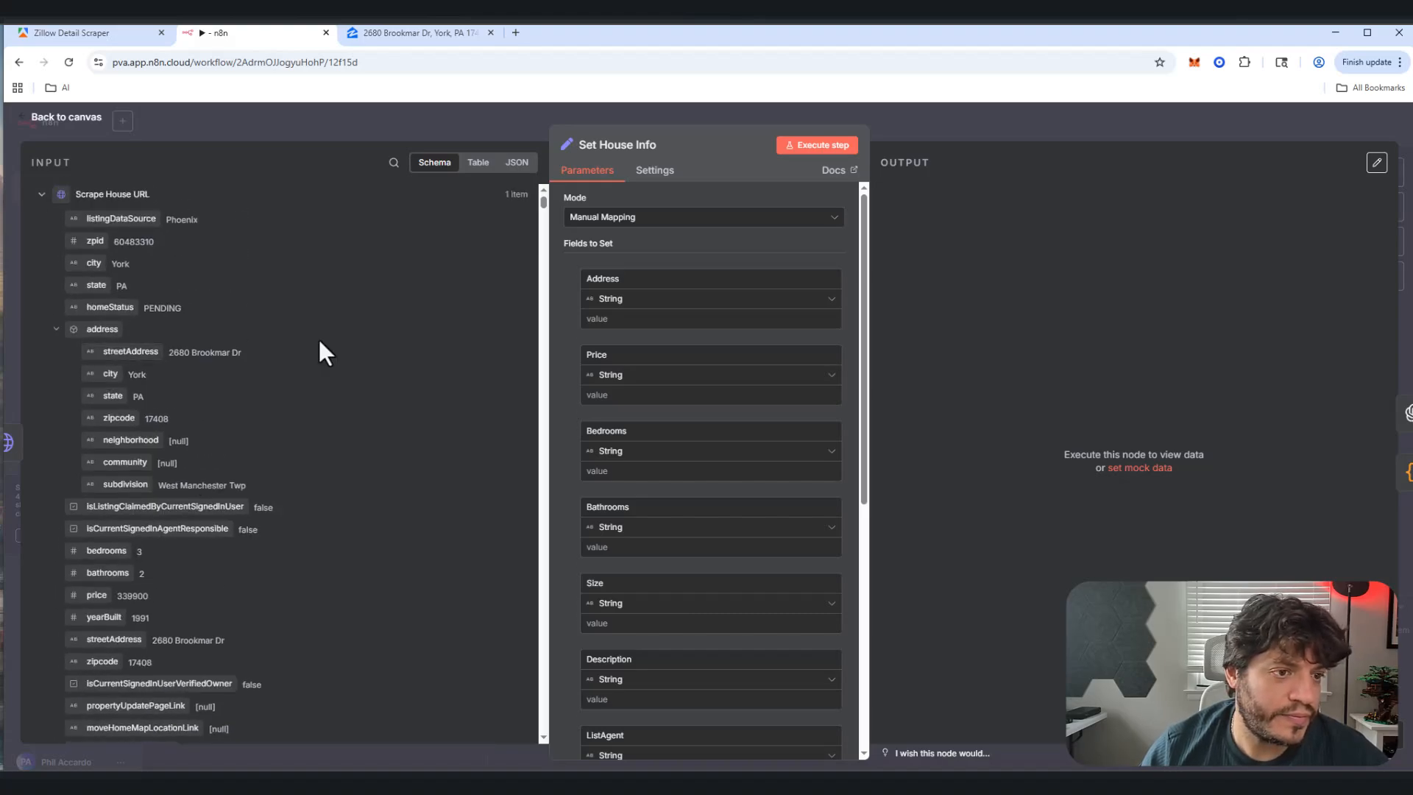
click(393, 163)
text(ad)
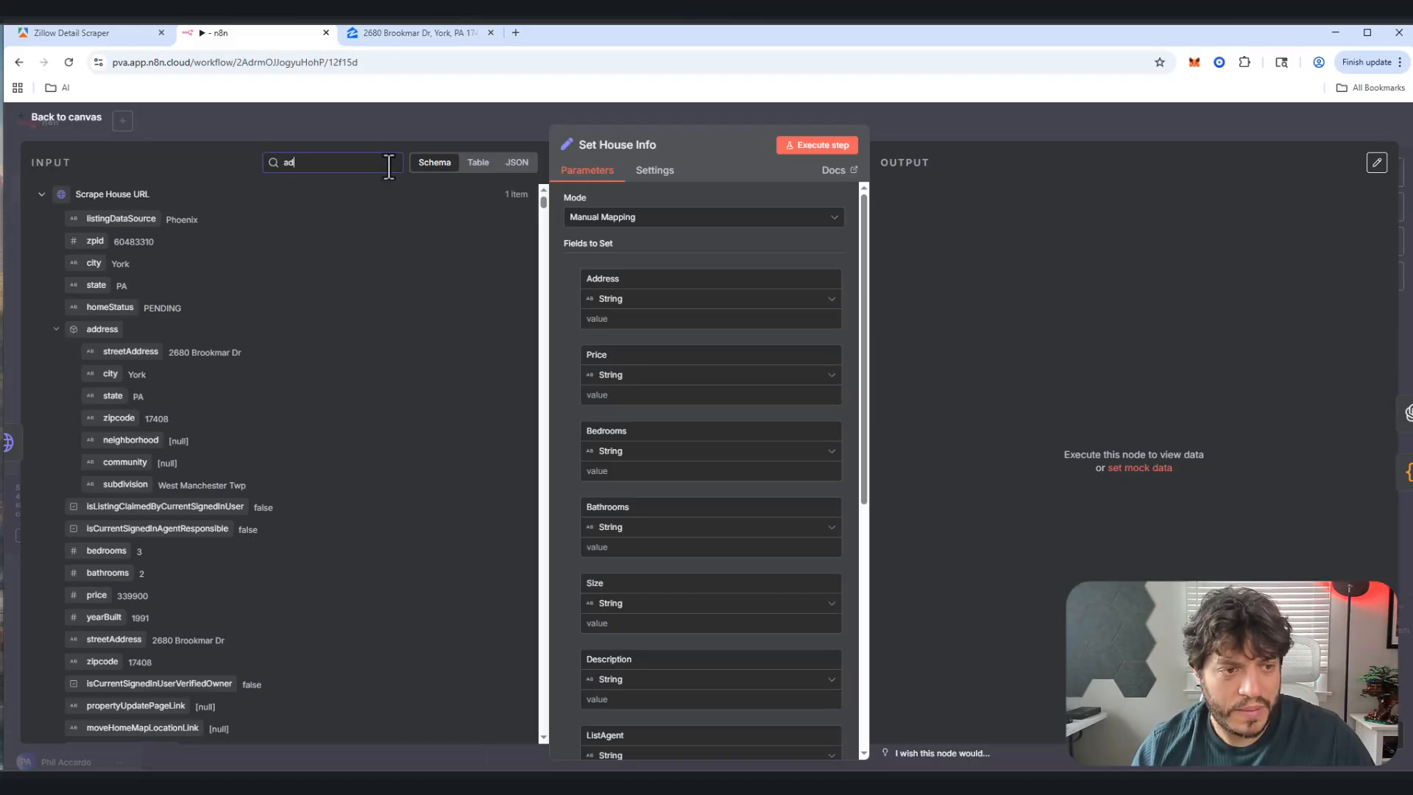
text(dress)
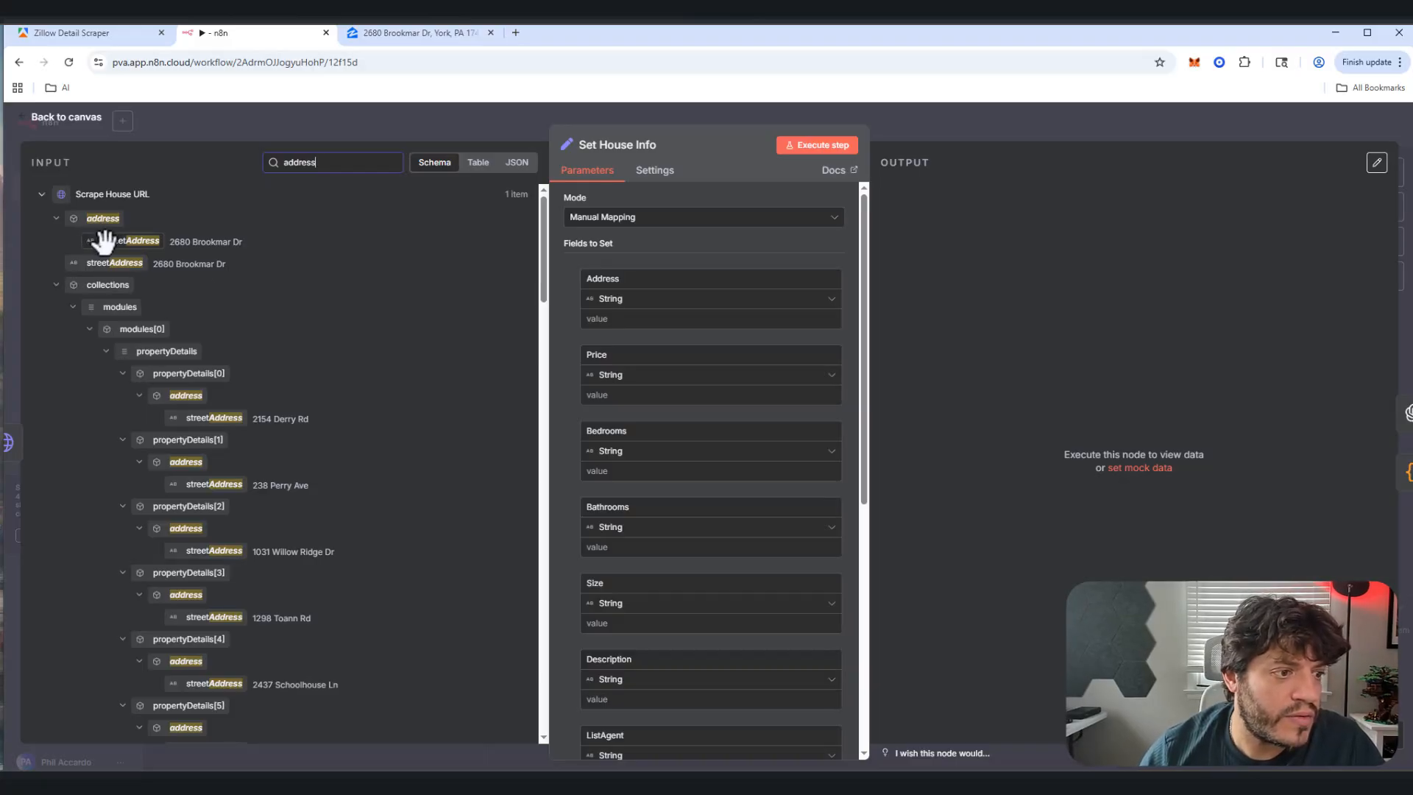
drag(103, 240, 604, 318)
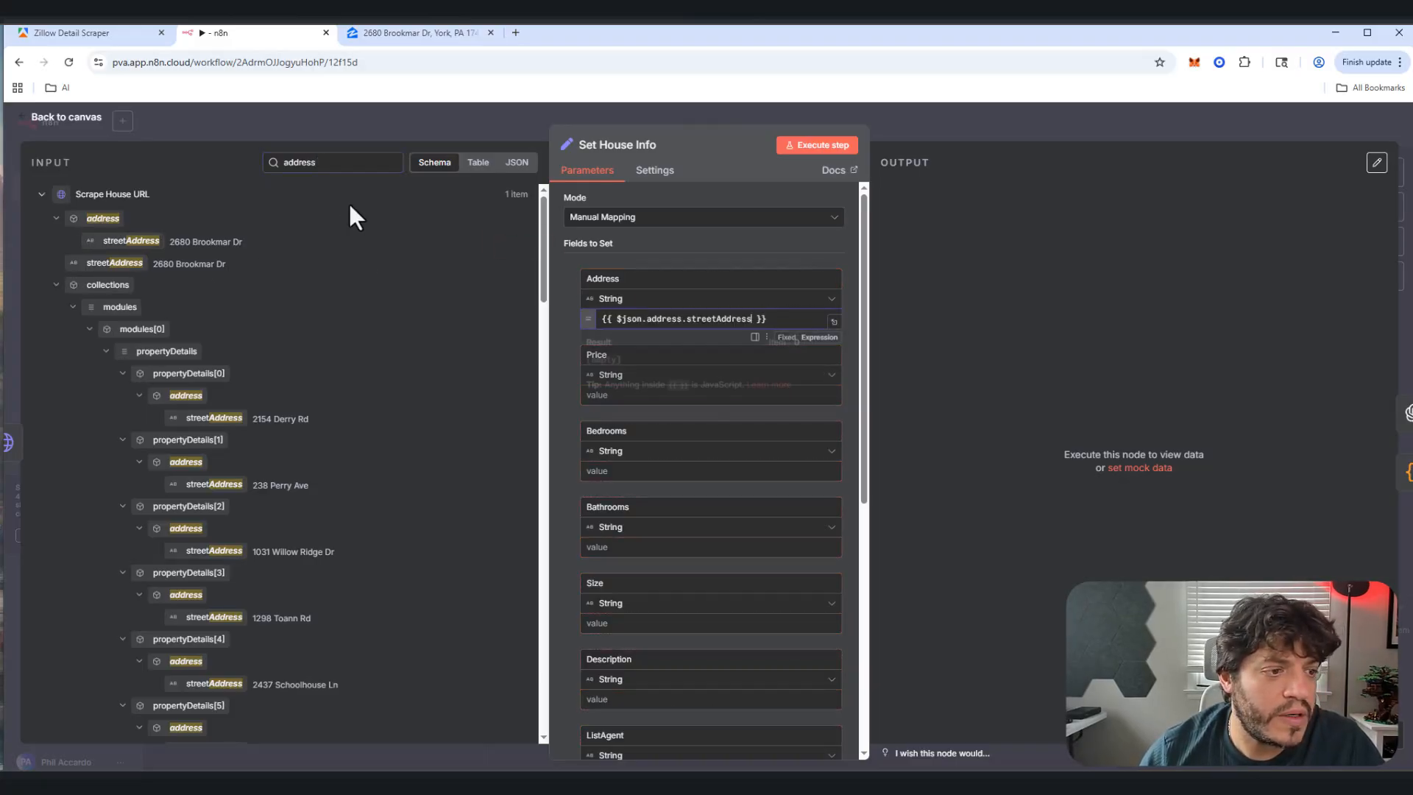
Step: Map the scraped price (339900) into Price and the bedroom count into Bedrooms
drag(341, 165, 250, 156)
text(price)
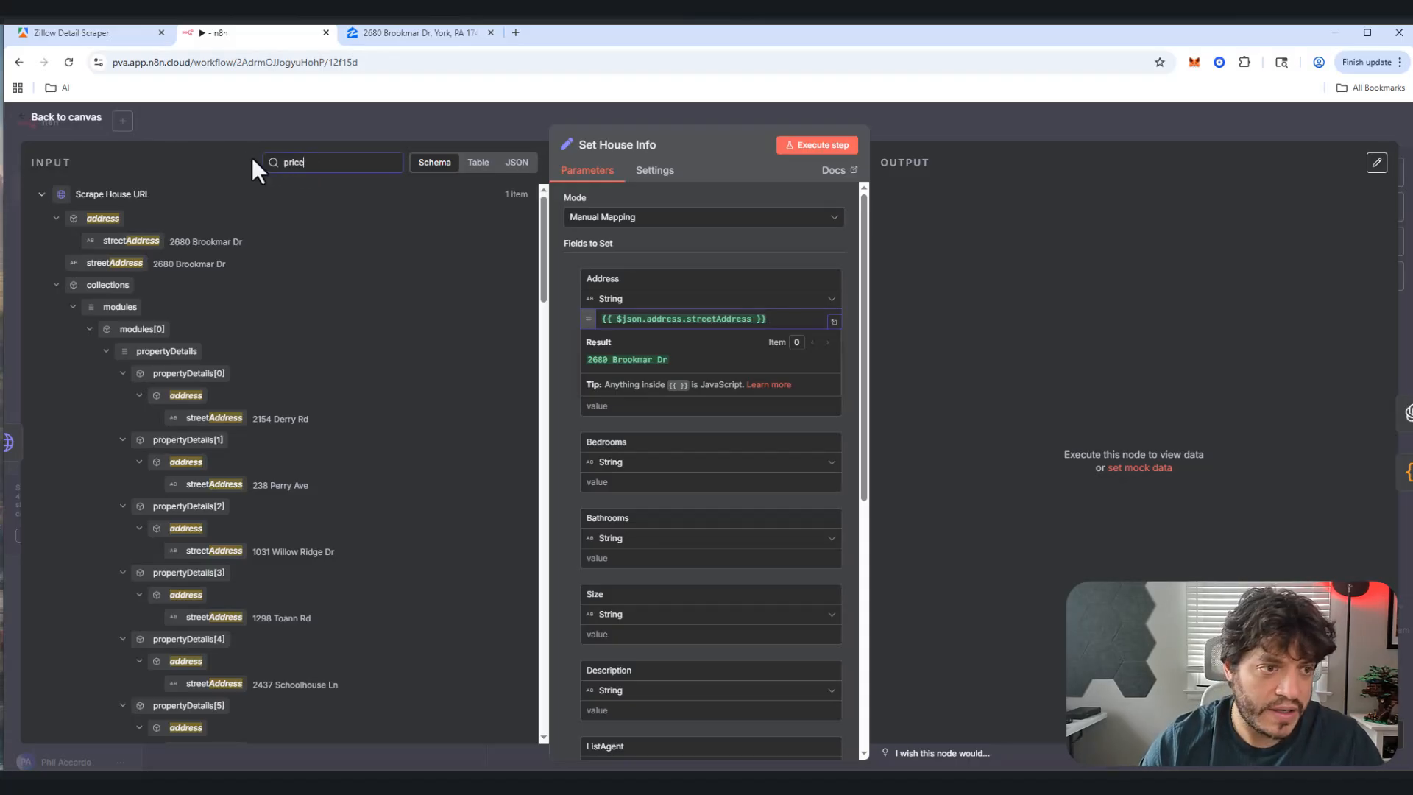
drag(96, 218, 650, 410)
drag(355, 171, 206, 142)
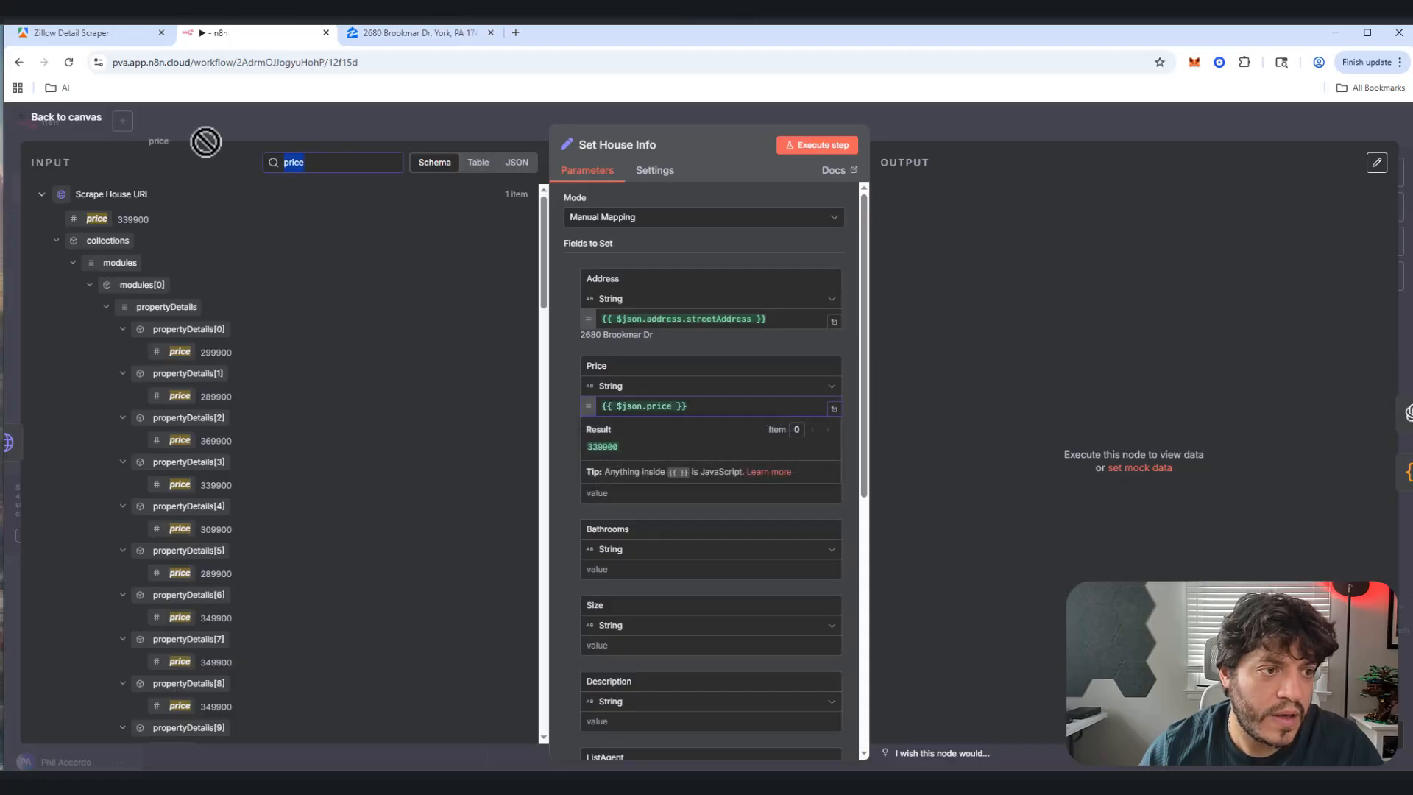
text(bed)
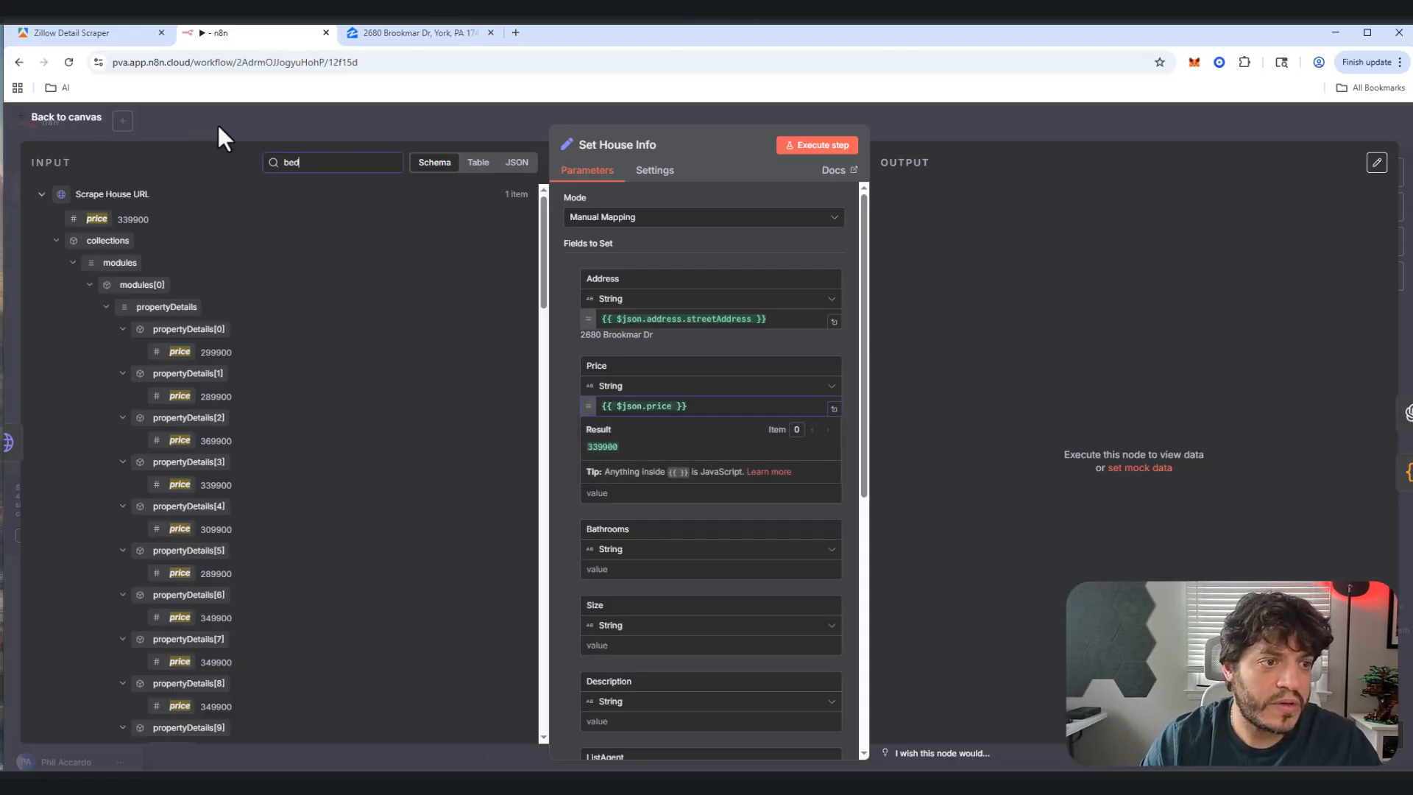
text(room)
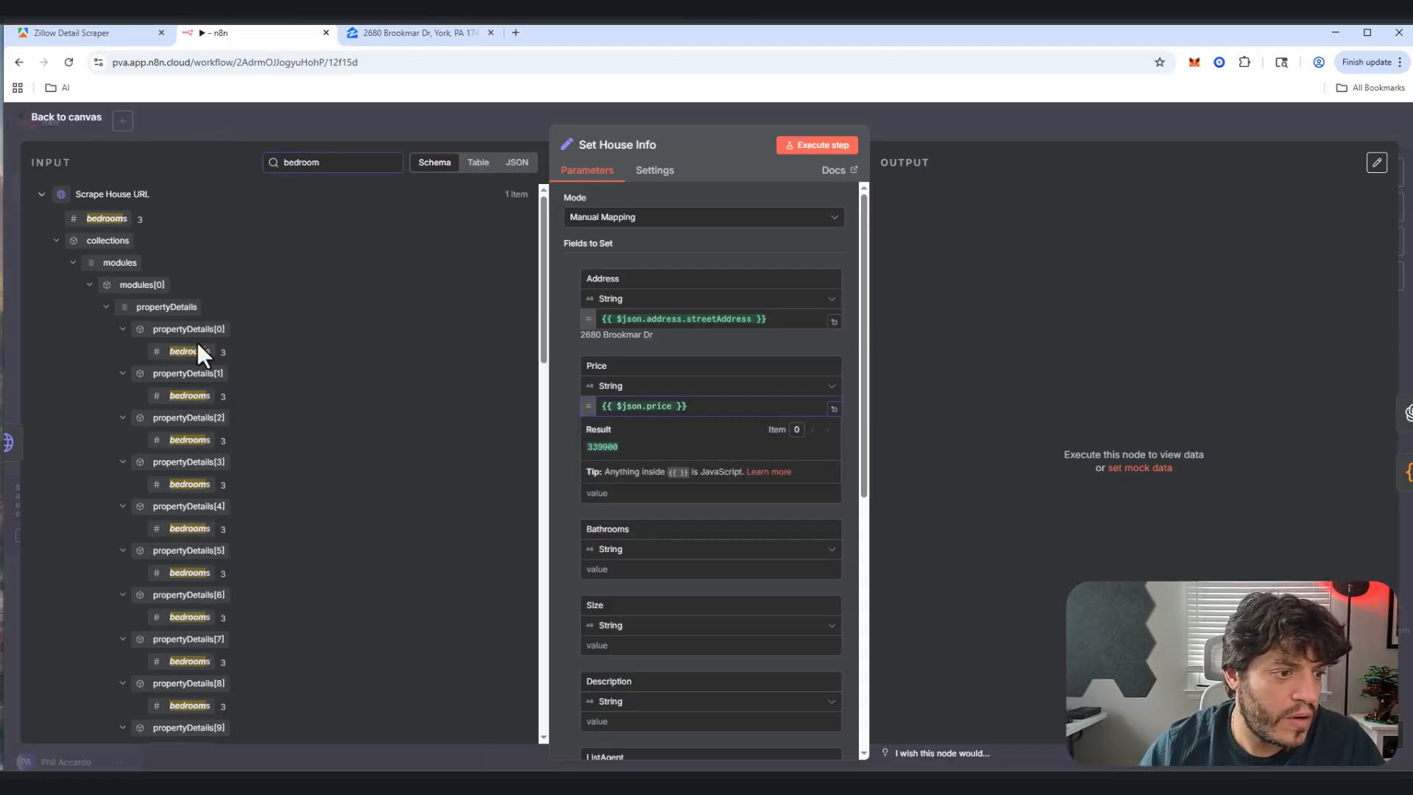
drag(193, 351, 576, 487)
Step: Map the scraped bathroom count into the Bathrooms field
drag(336, 165, 230, 115)
text(bathroom)
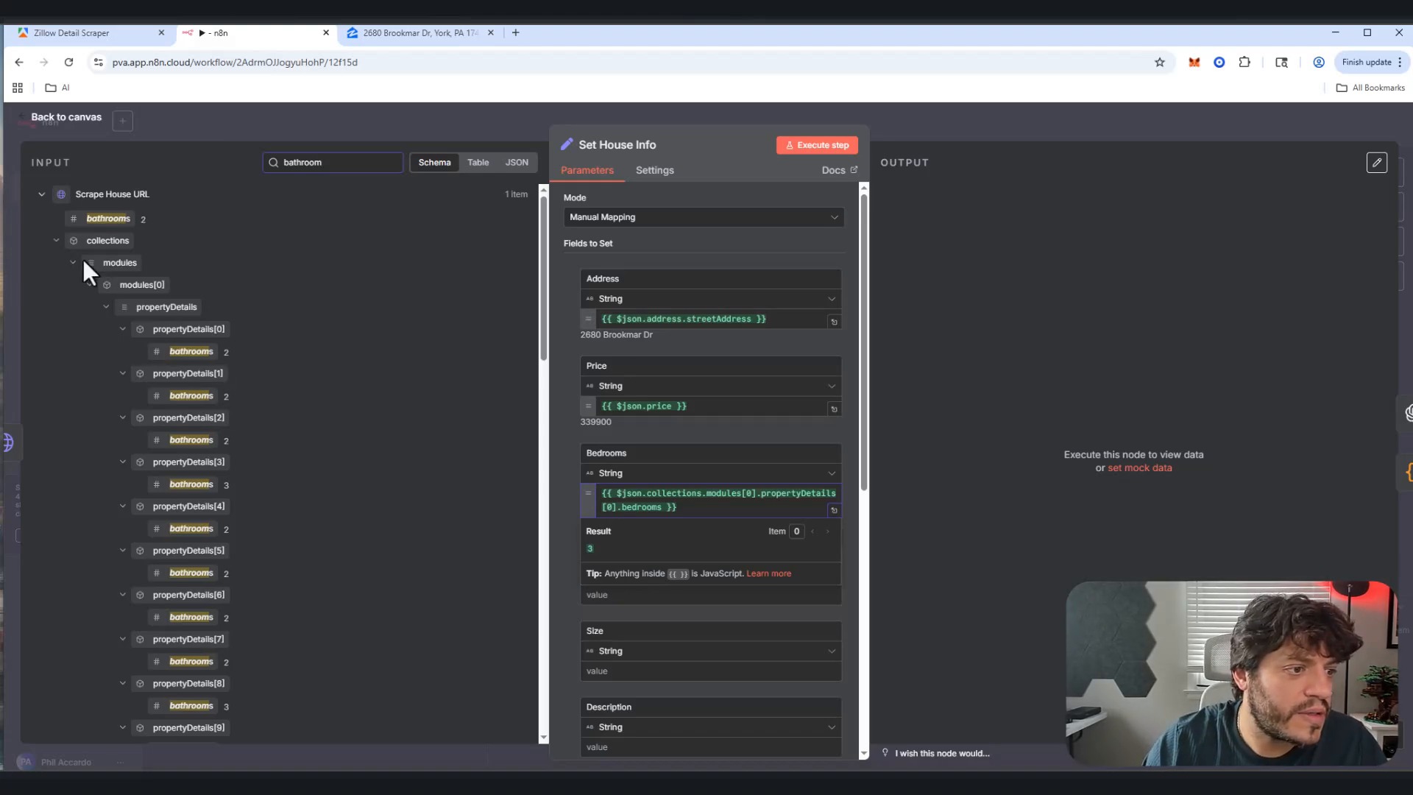
scroll(133, 324, down, 12)
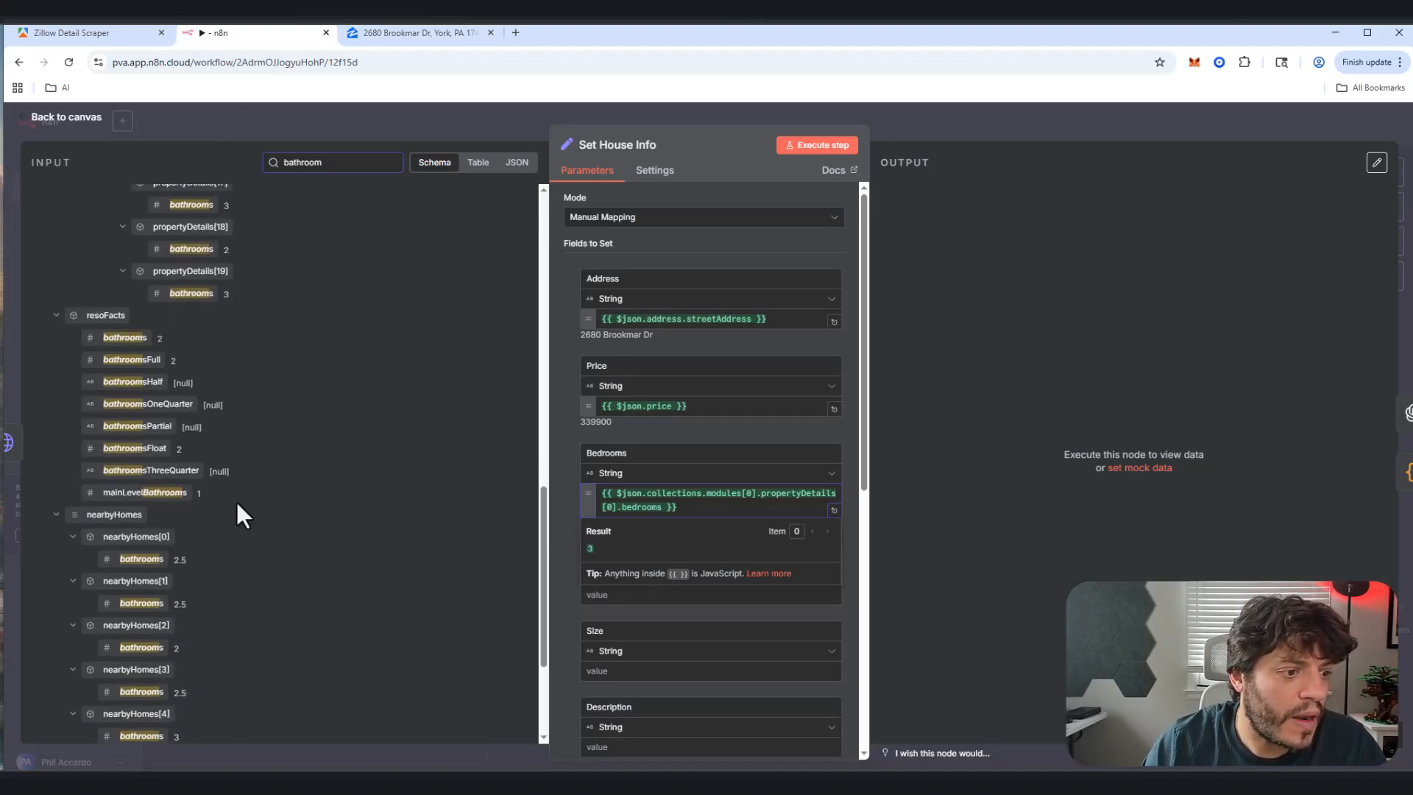
scroll(232, 497, up, 15)
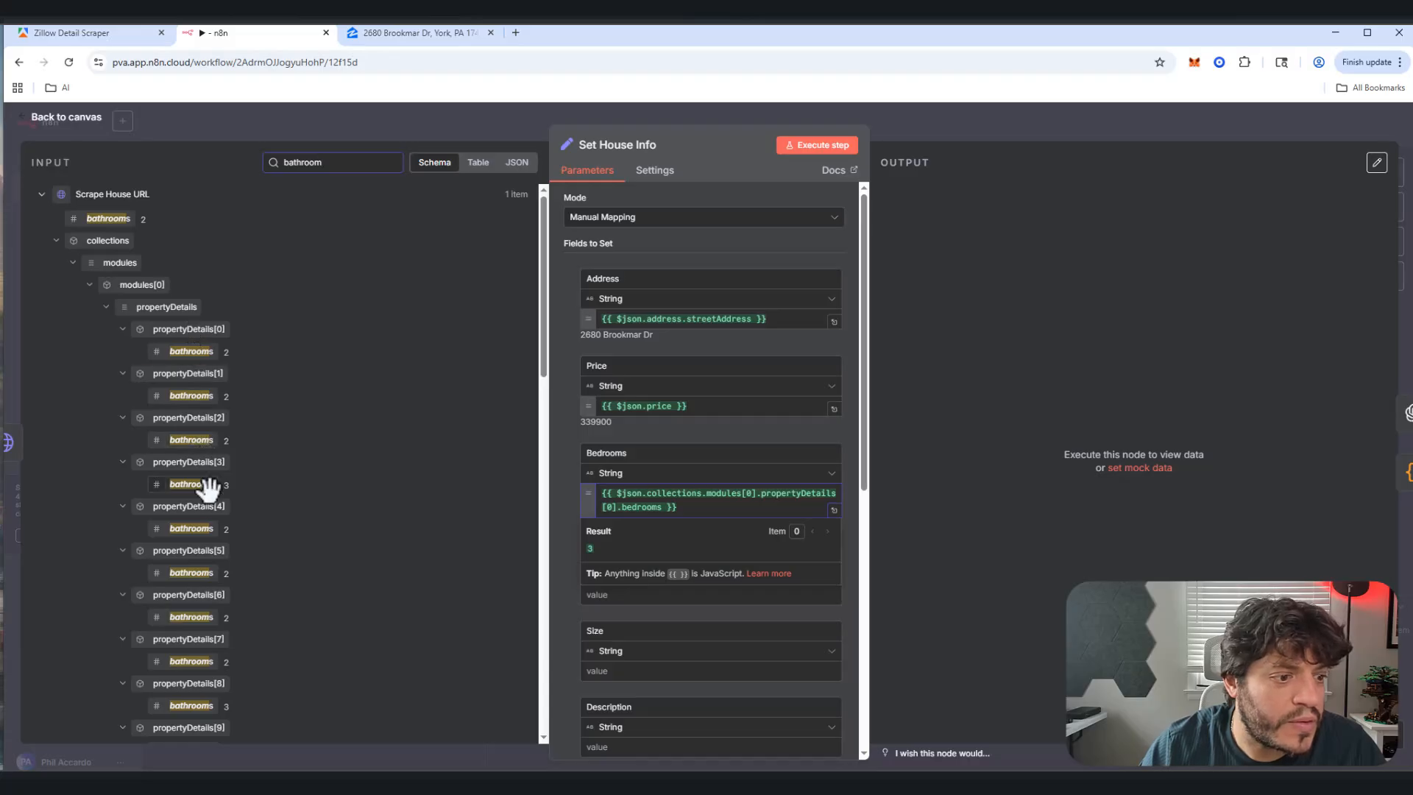
scroll(218, 495, down, 10)
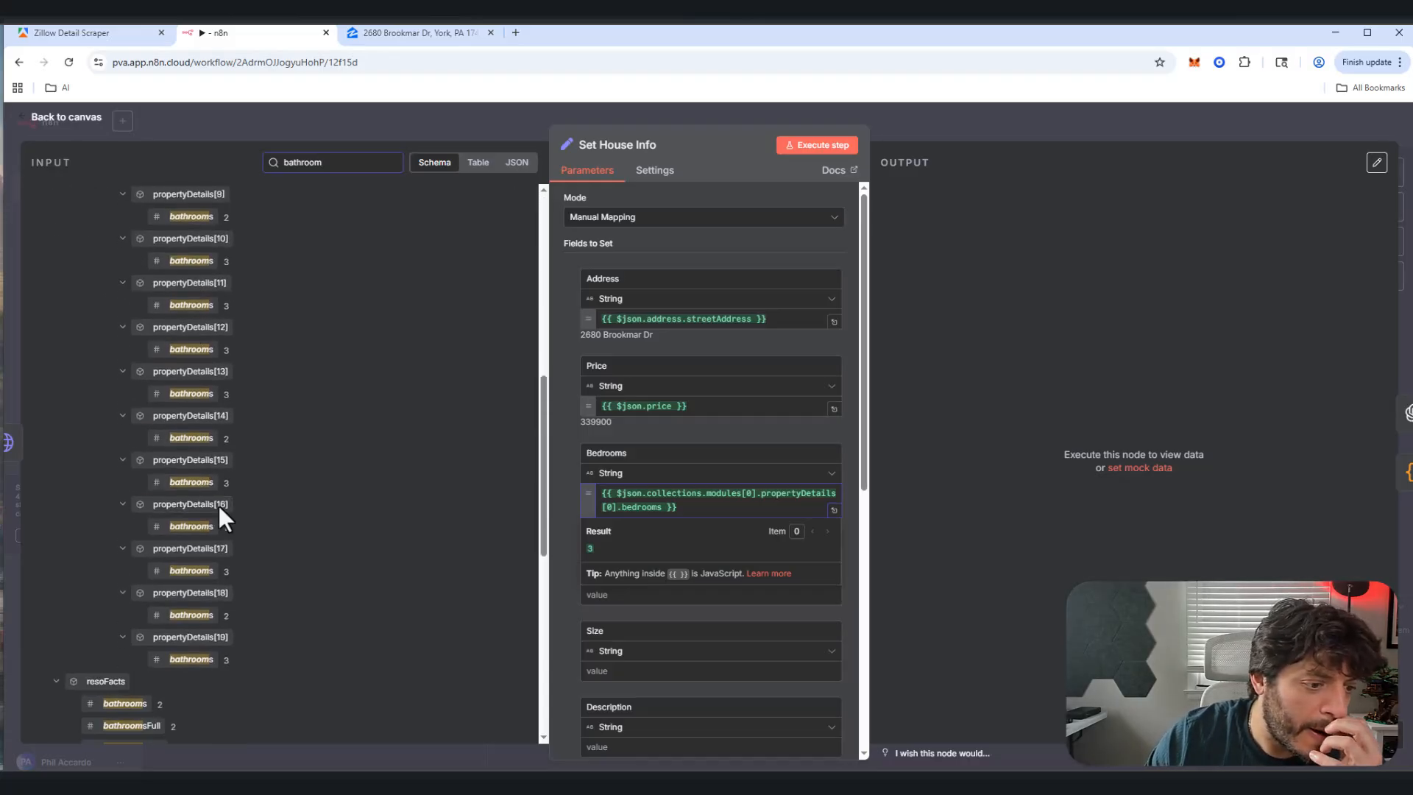
scroll(217, 510, down, 3)
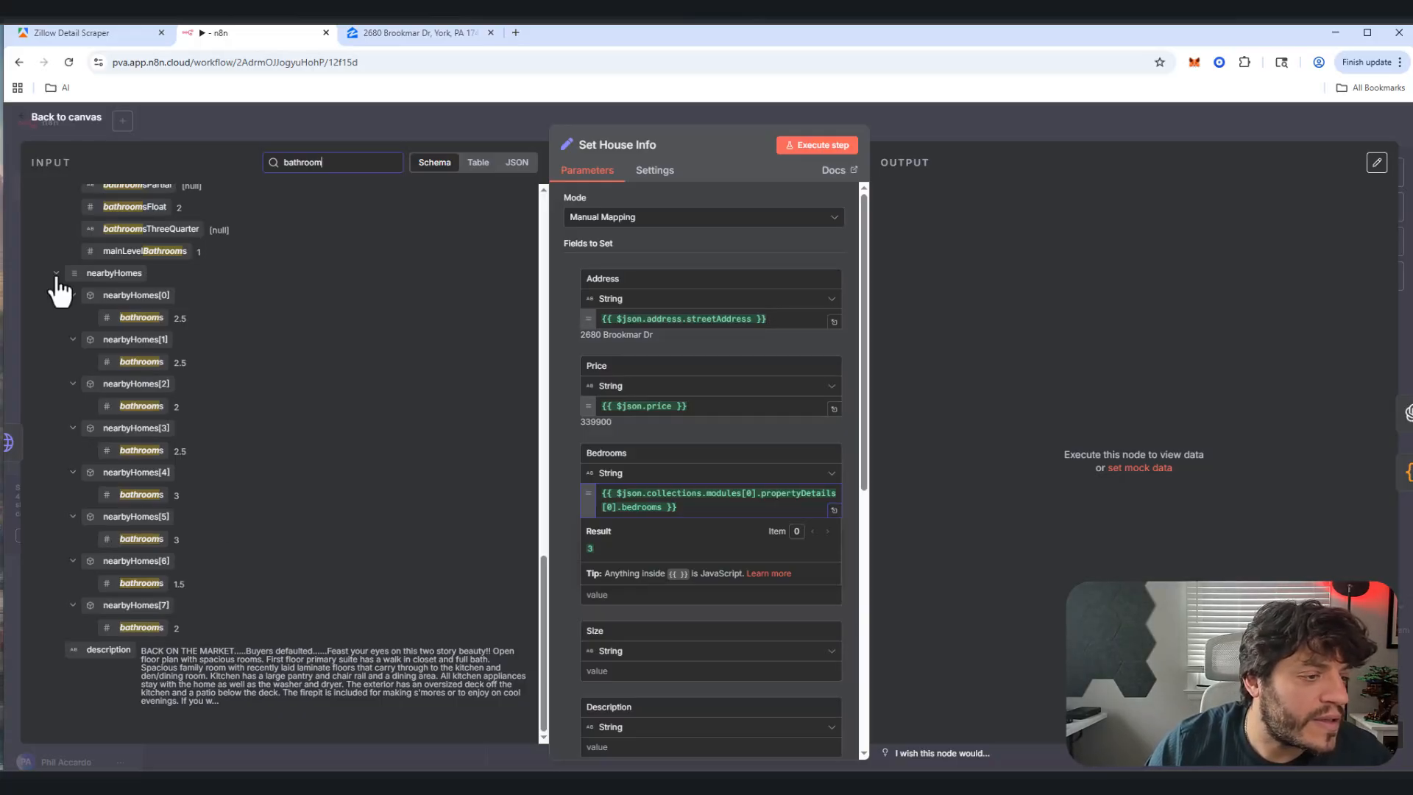
scroll(132, 356, up, 5)
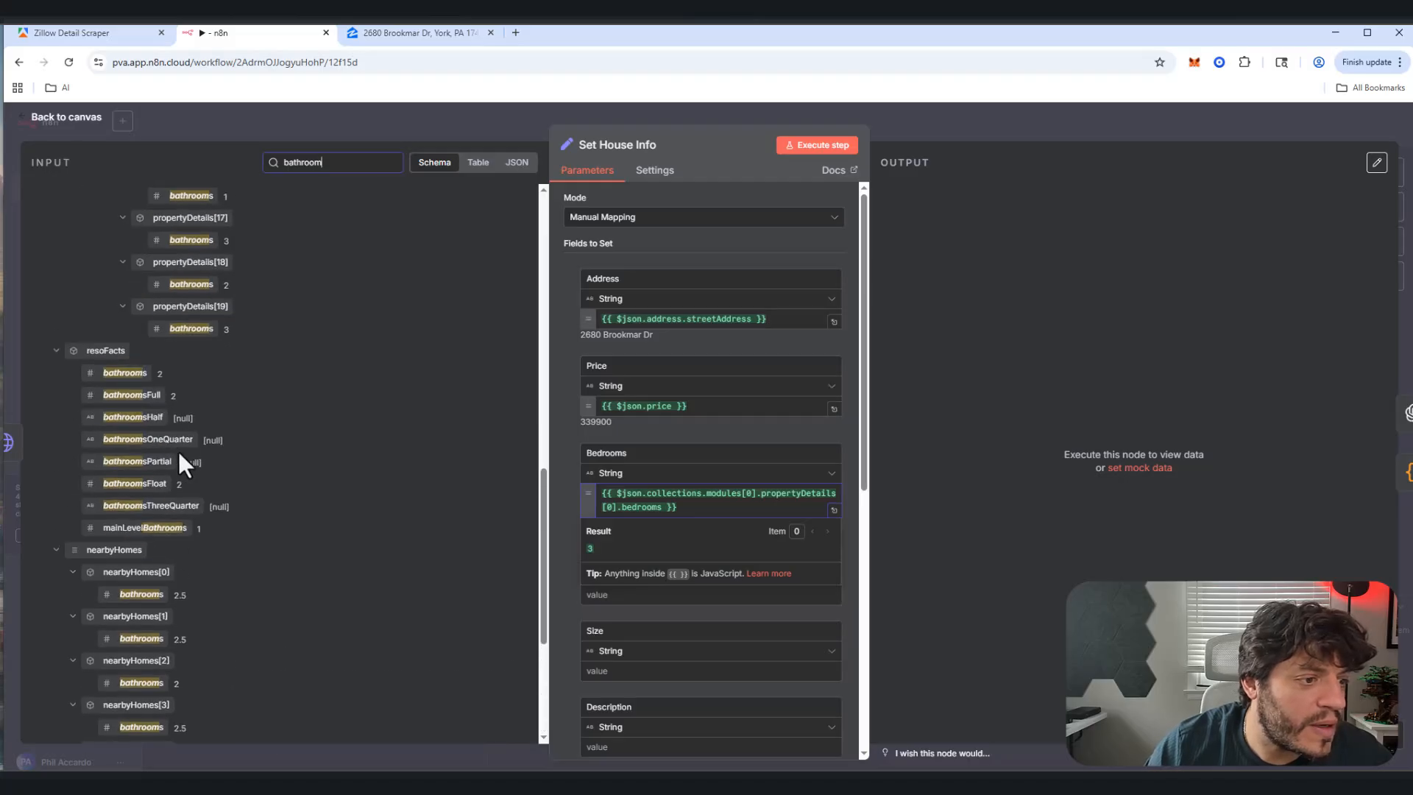
scroll(188, 441, up, 6)
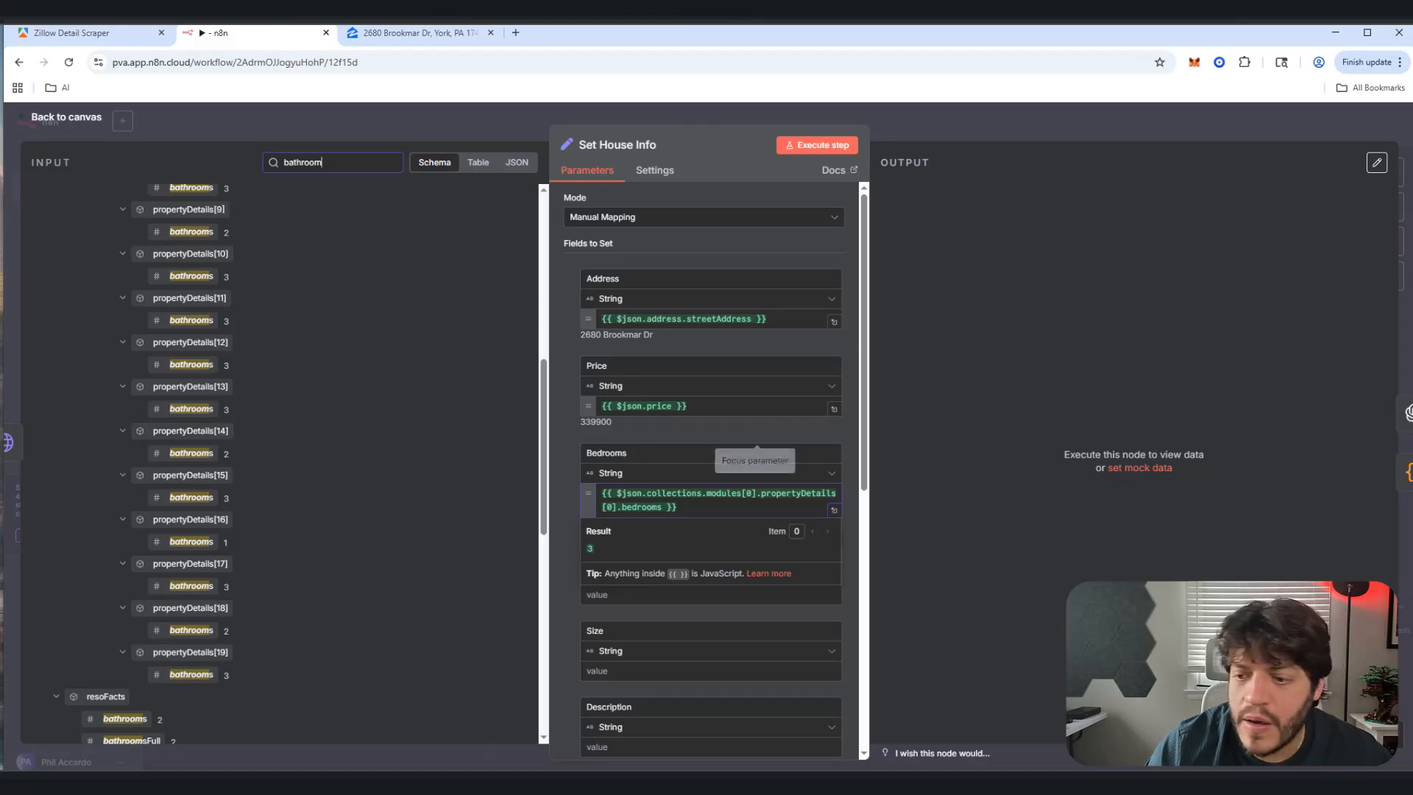
scroll(188, 324, up, 6)
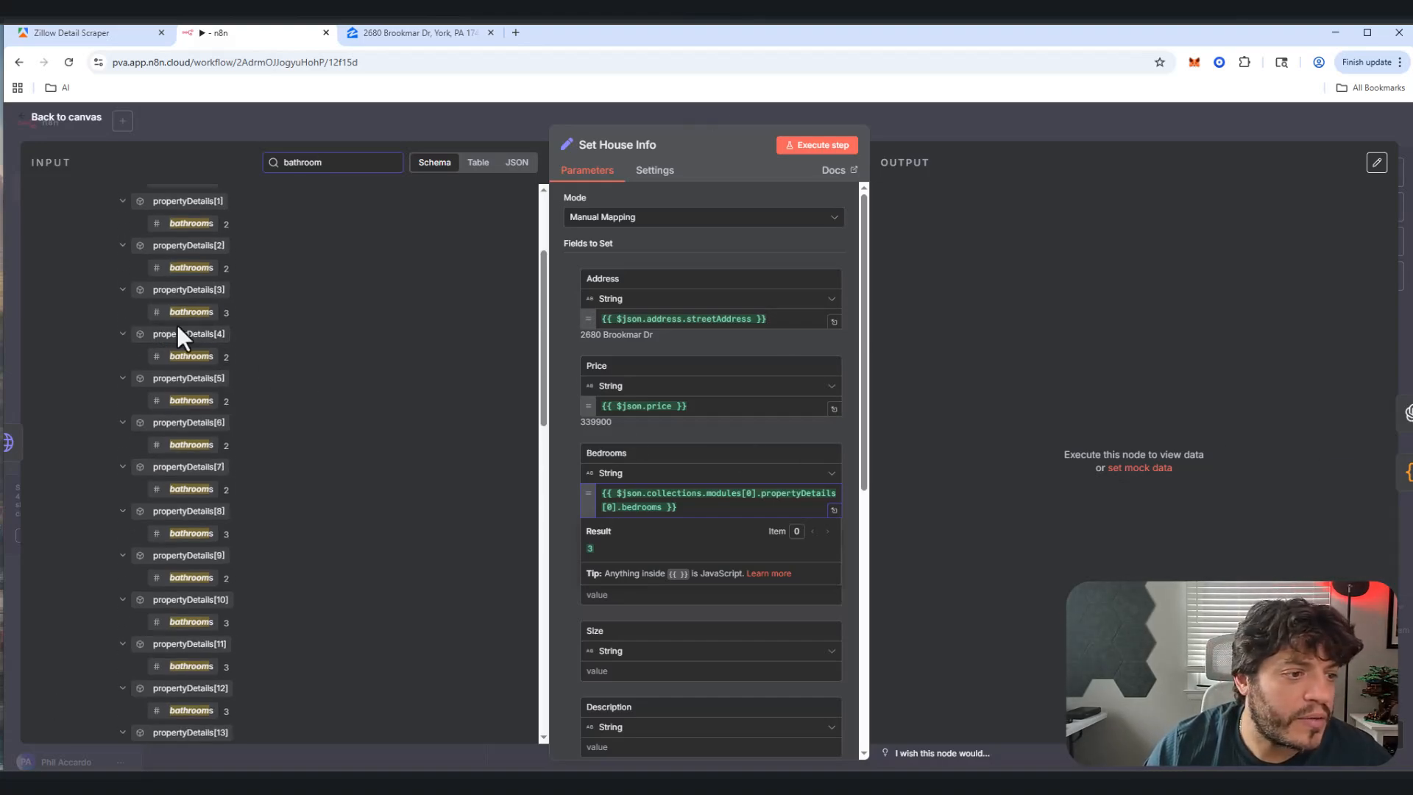
scroll(195, 338, up, 3)
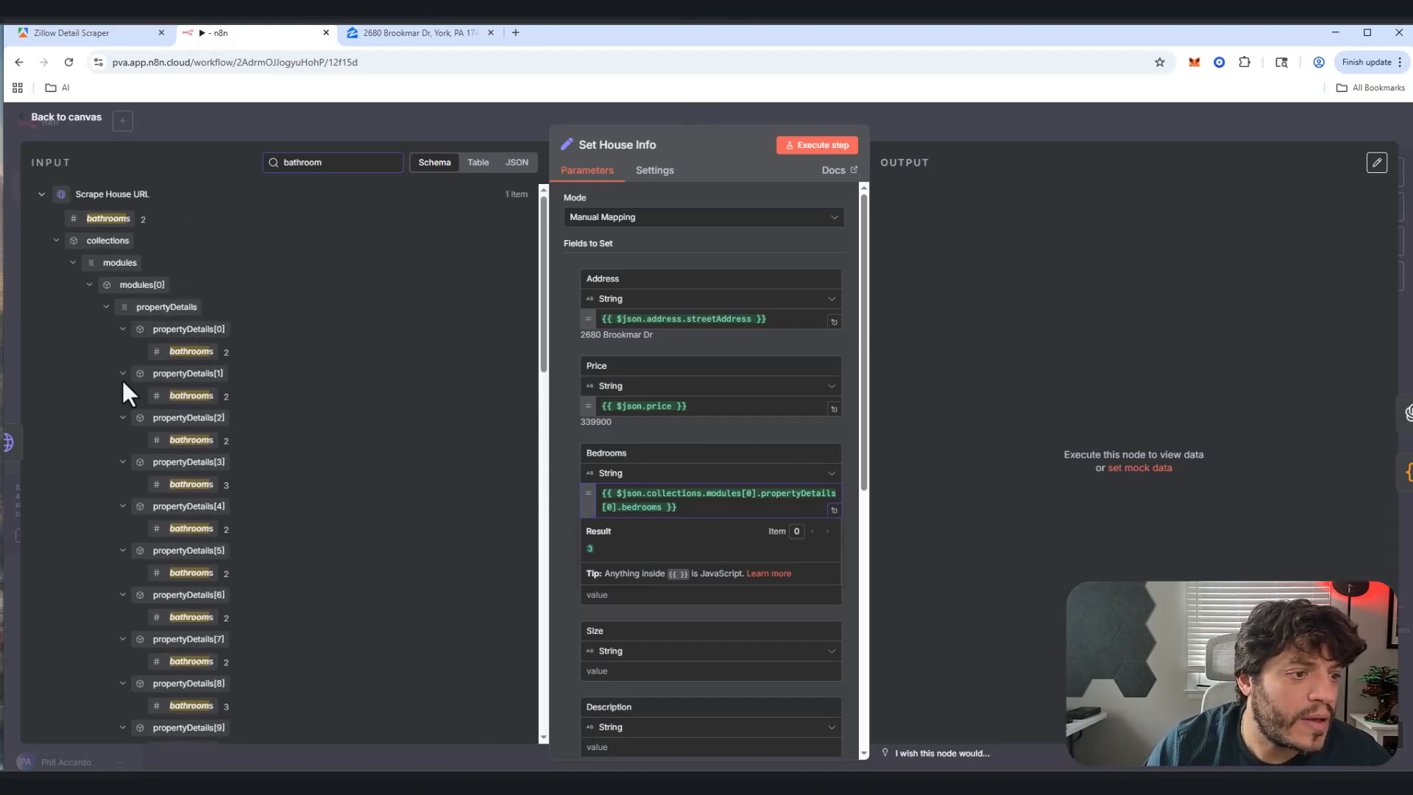
drag(184, 354, 653, 587)
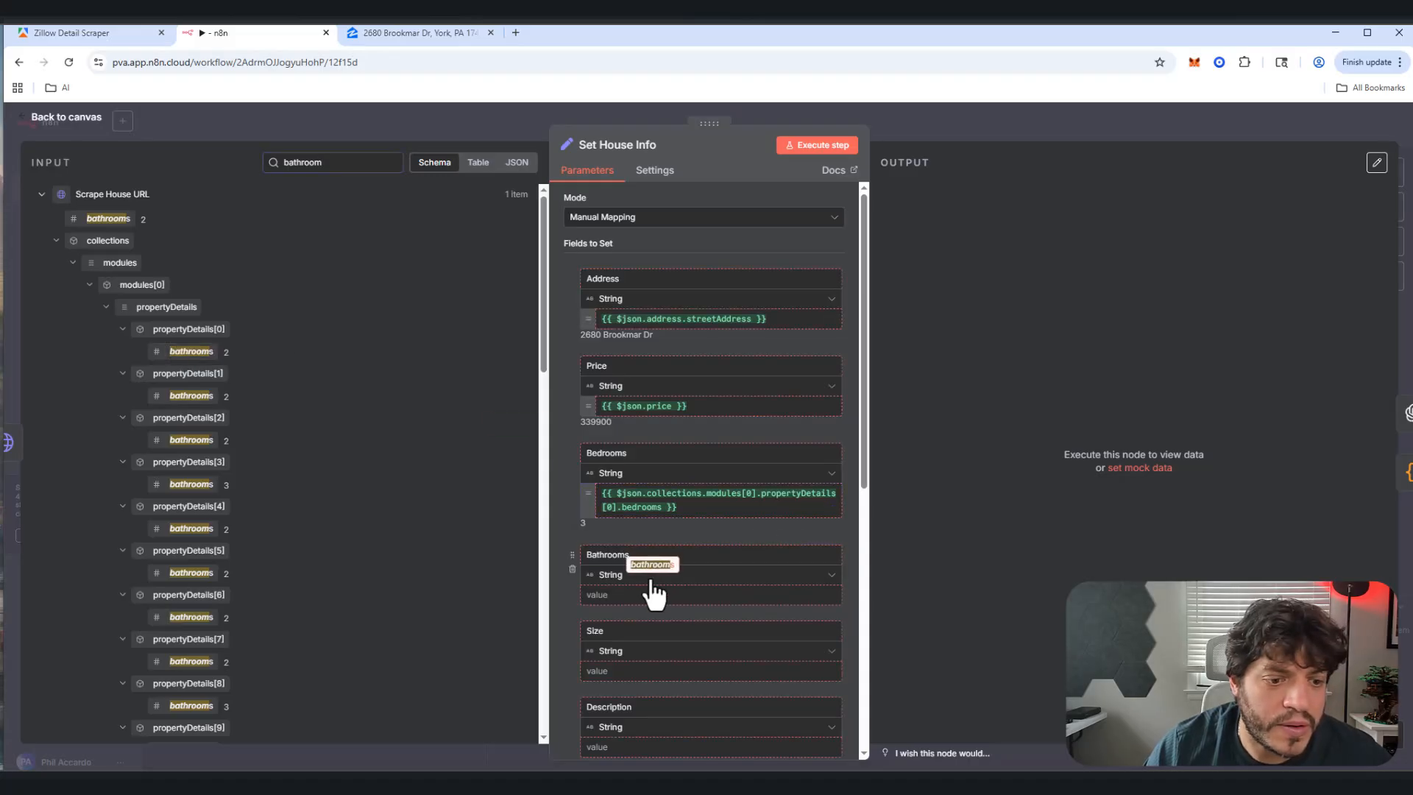
Step: Map adTargets.sqft (1928) into Size, then search the input schema for the description
double_click(317, 162)
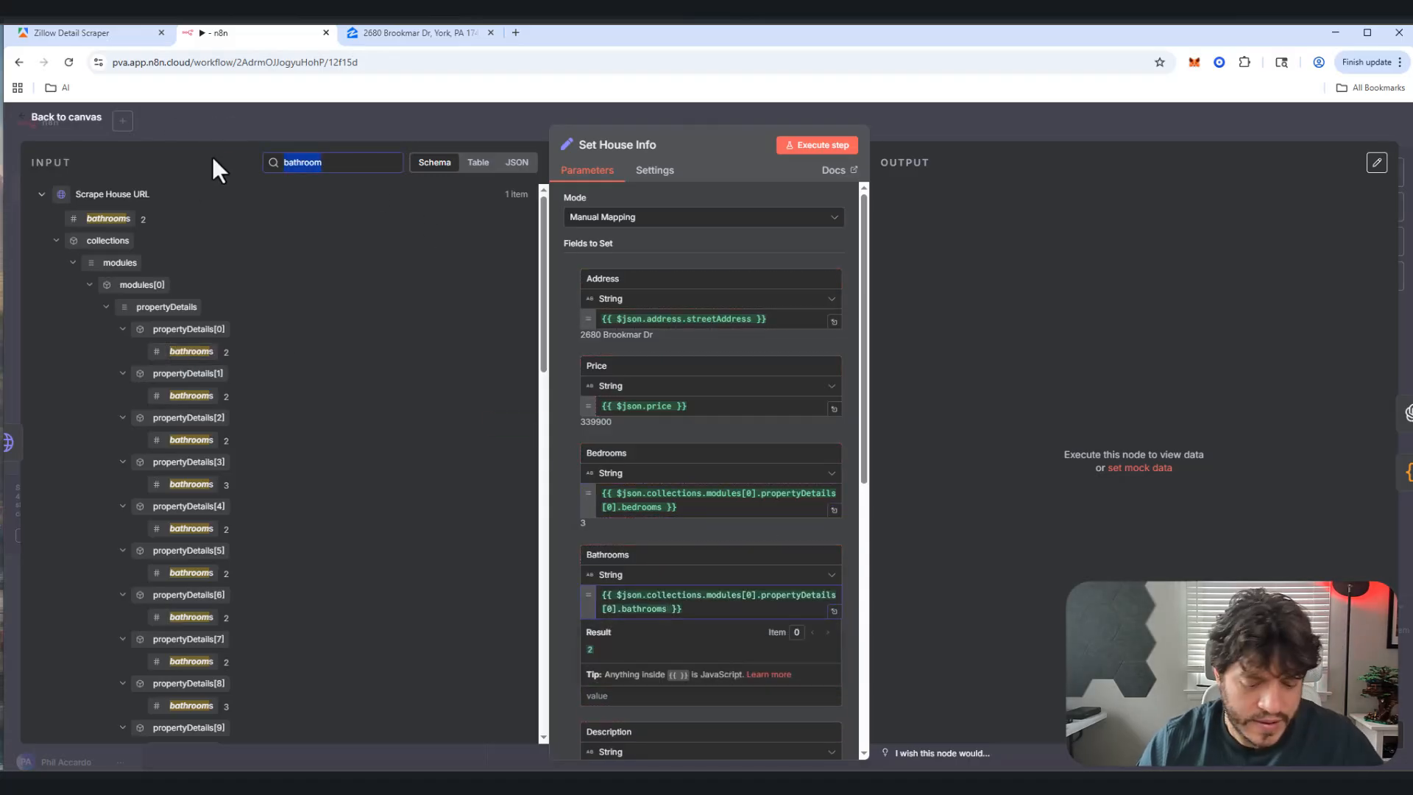
text(sq)
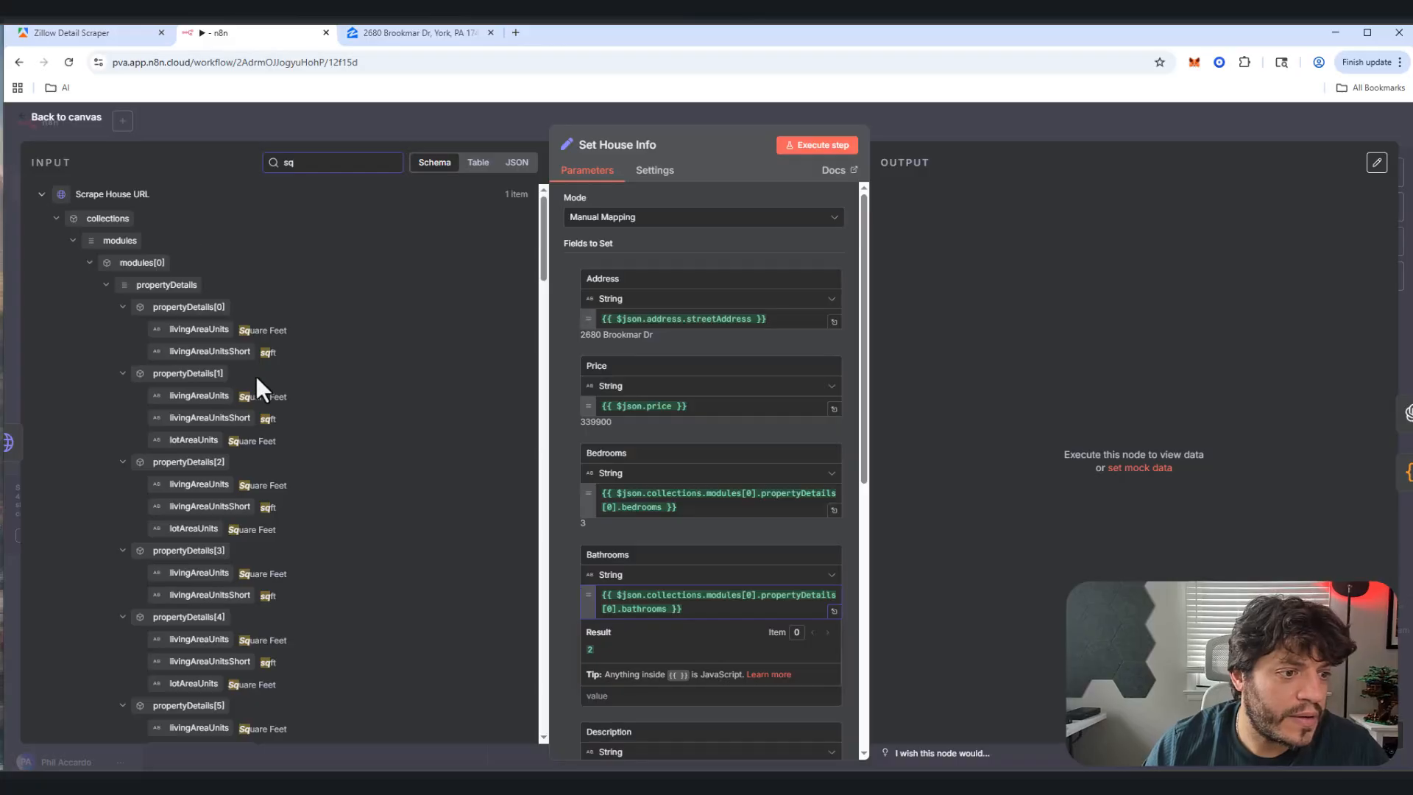
text(ft)
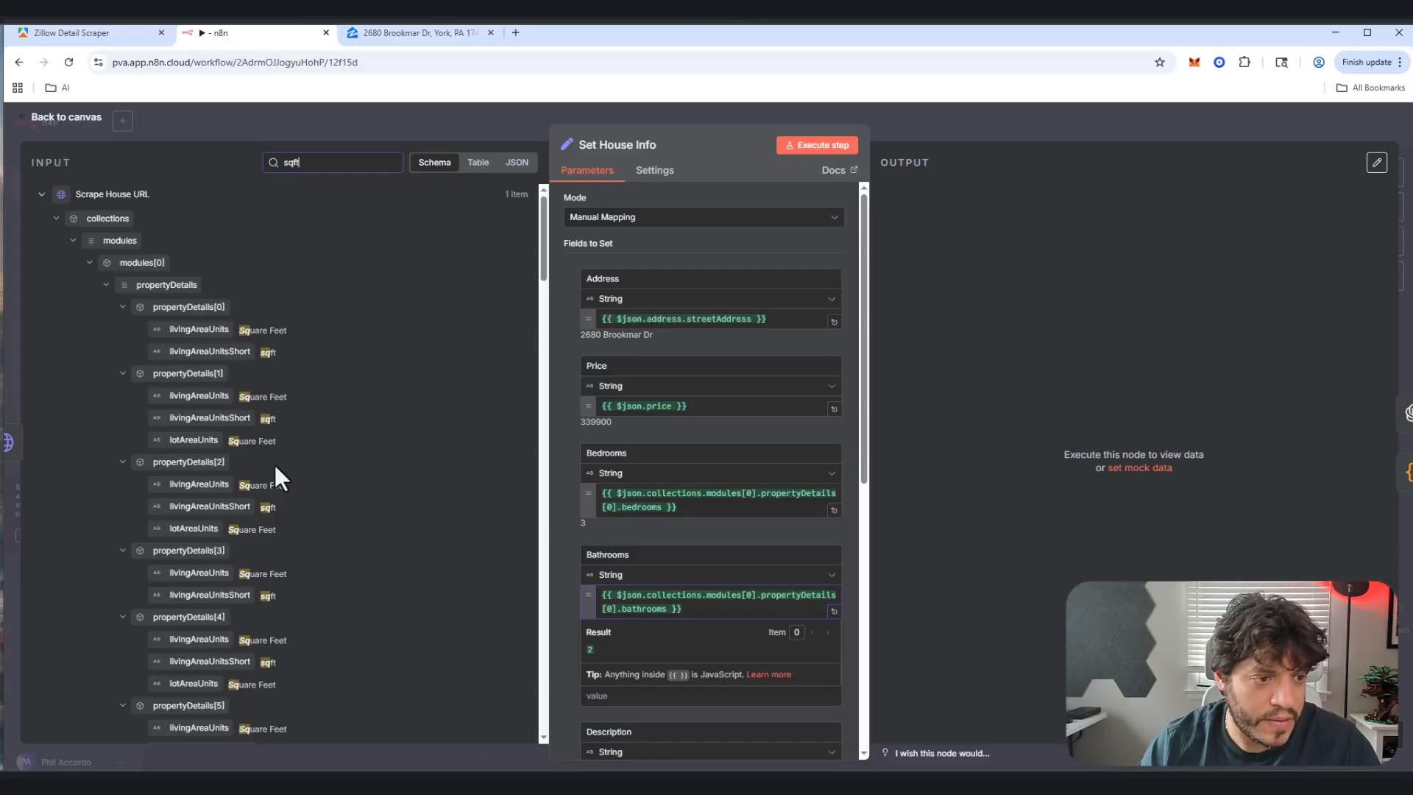
scroll(297, 441, down, 10)
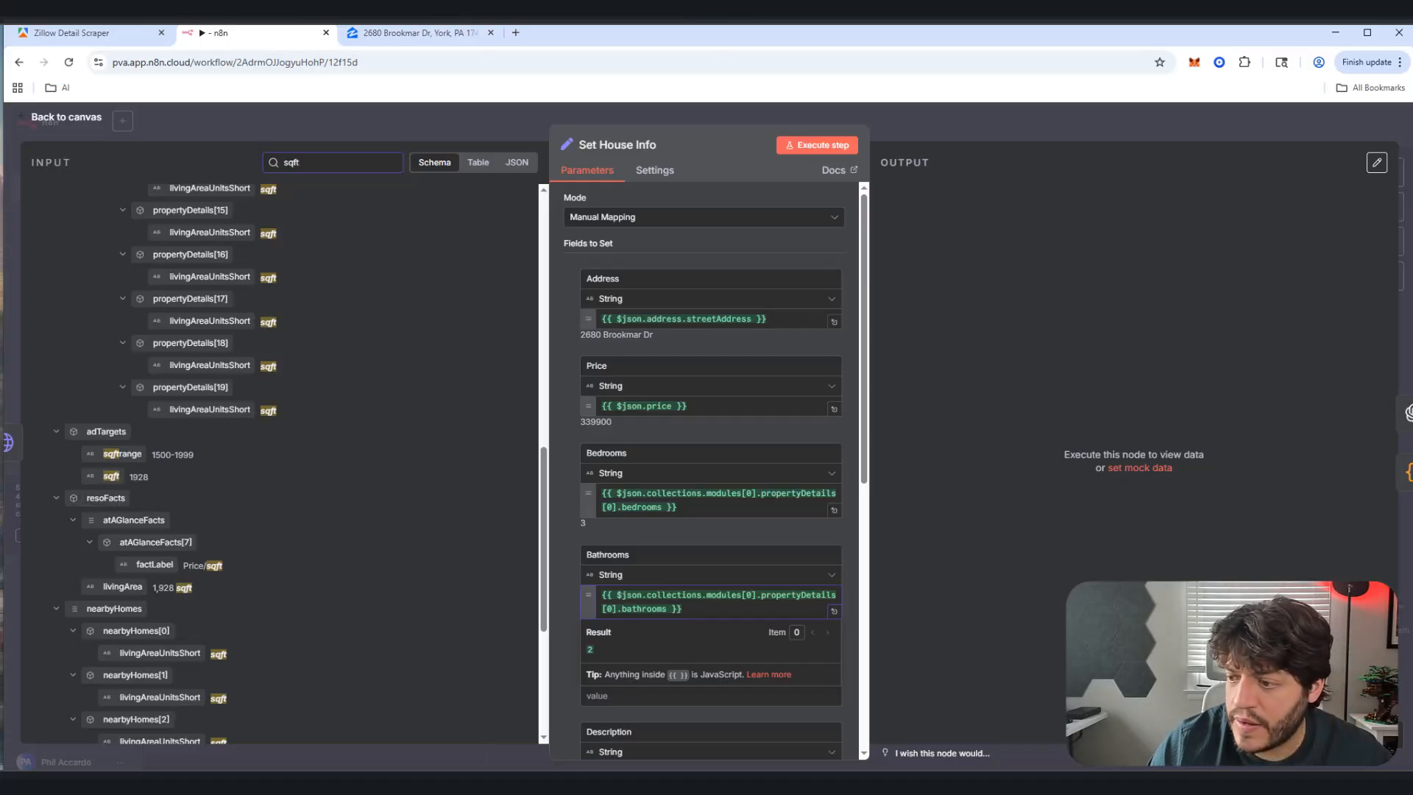
drag(109, 477, 600, 699)
scroll(249, 421, down, 2)
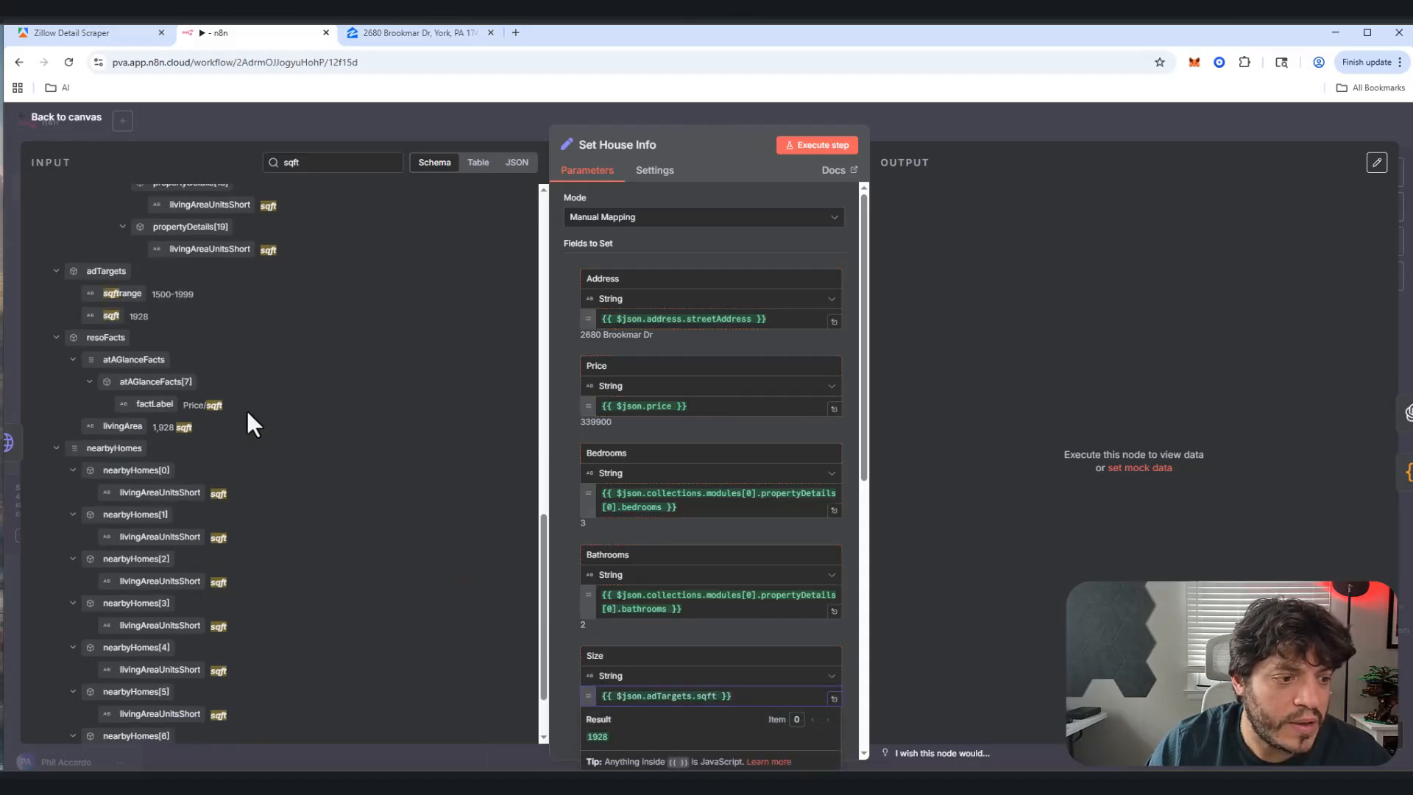
scroll(247, 412, down, 3)
double_click(325, 164)
key(BackSpace)
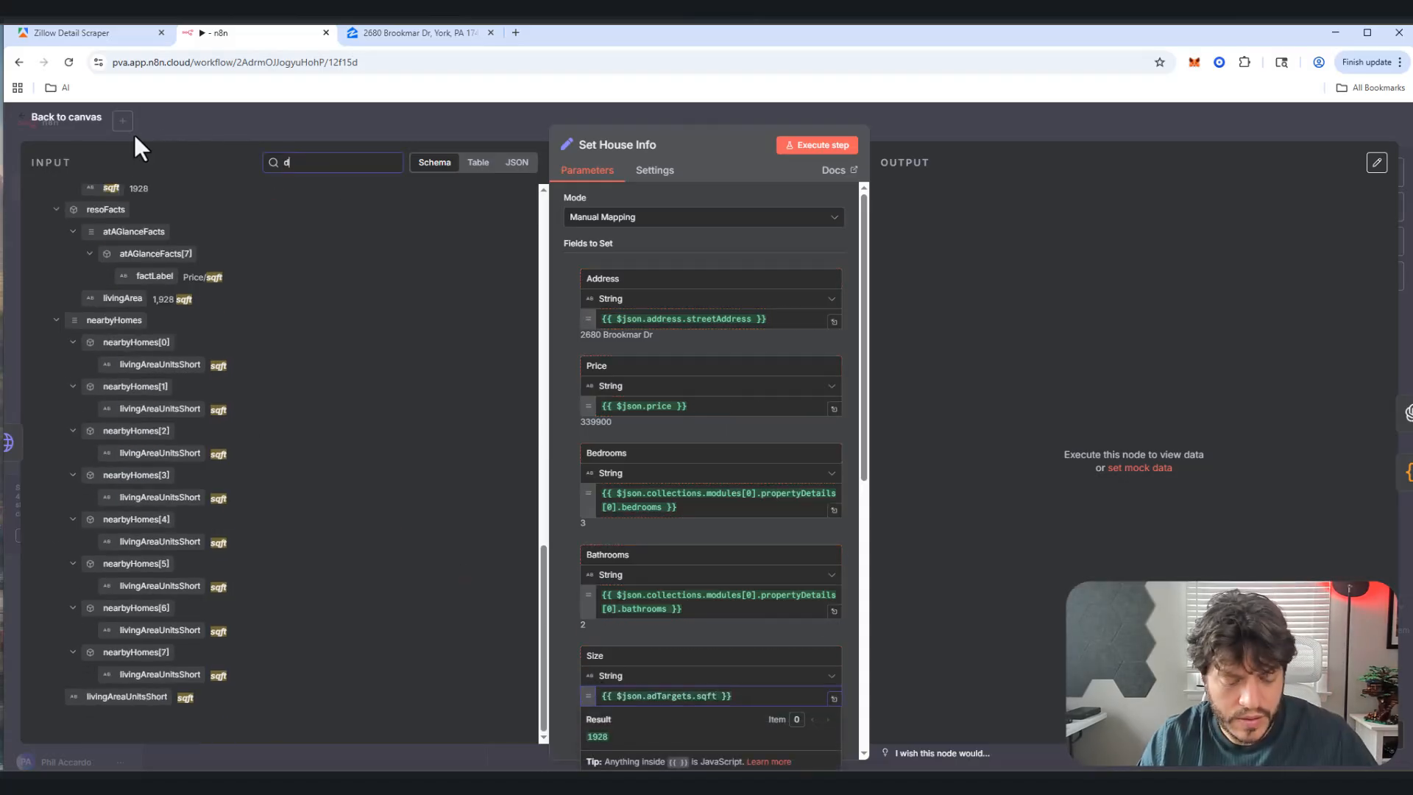
text(ds)
text(sc)
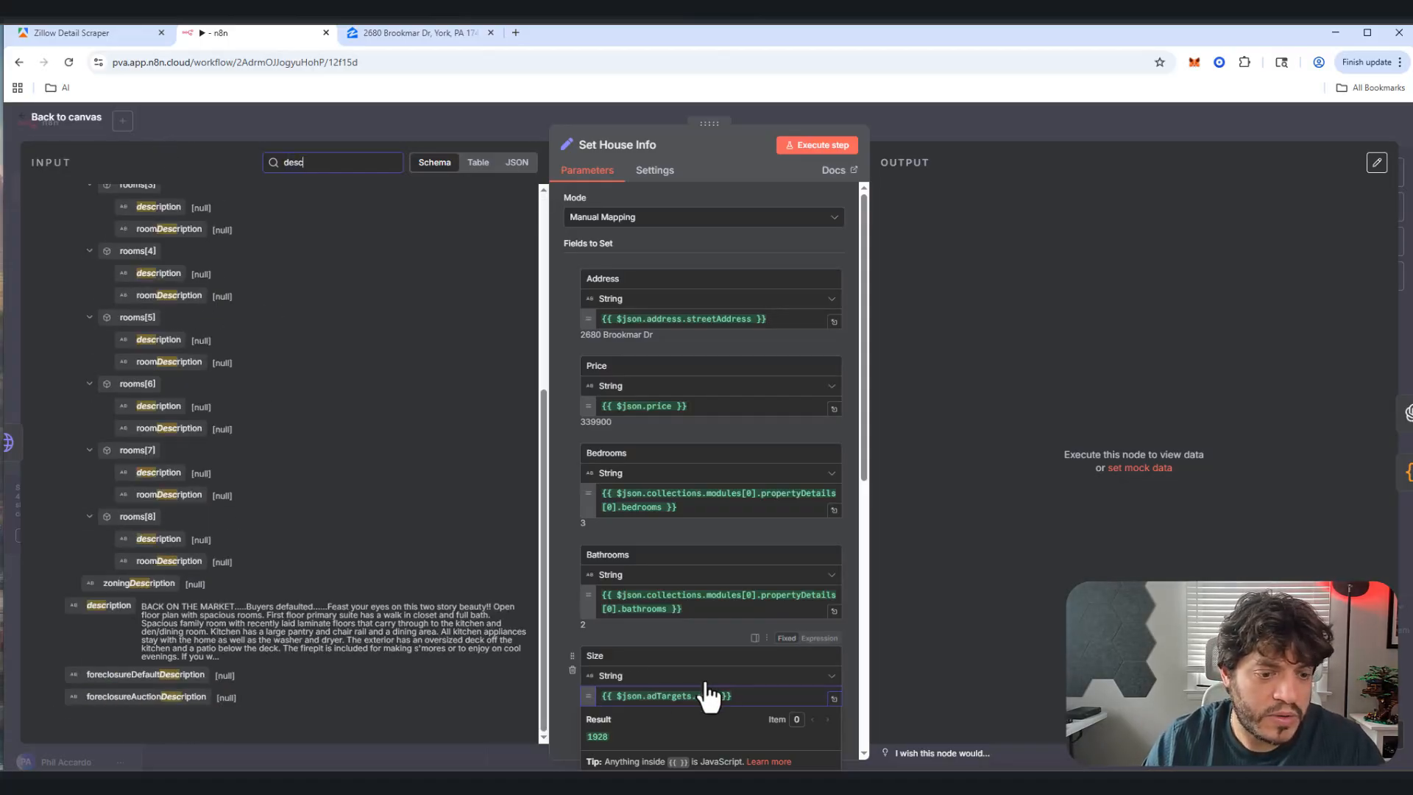
scroll(658, 626, down, 3)
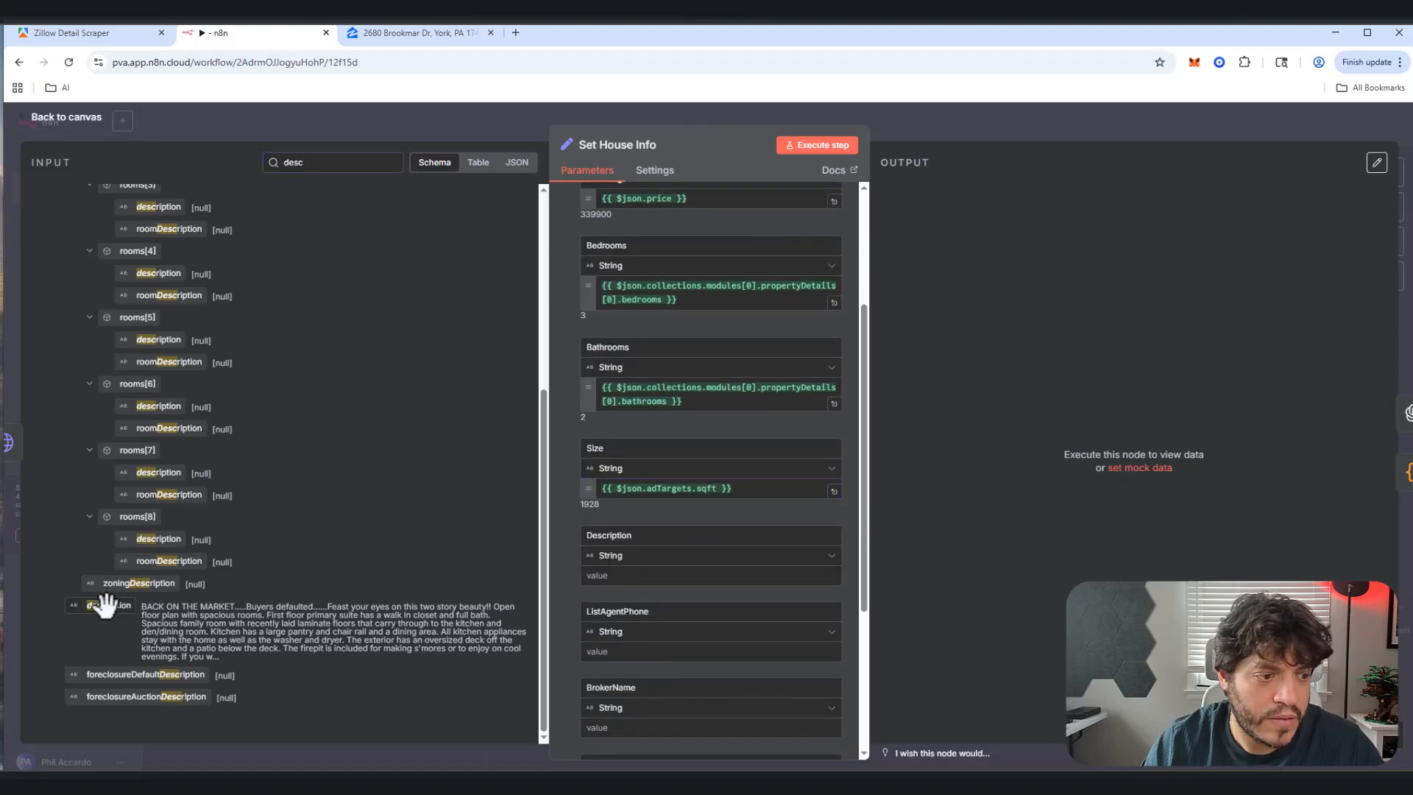
Step: Map the scraped listing description into the Description field
drag(103, 605, 670, 582)
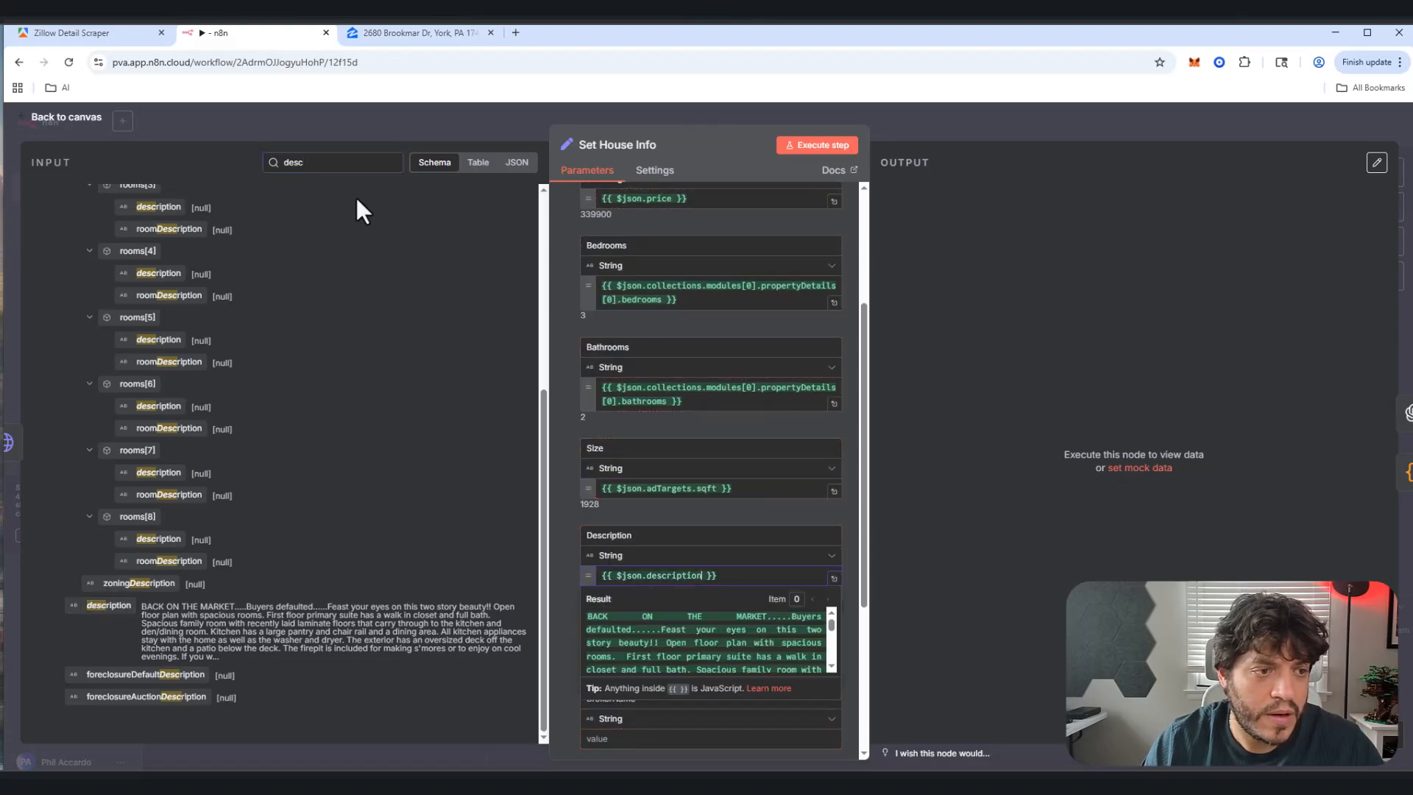
double_click(320, 163)
text(list)
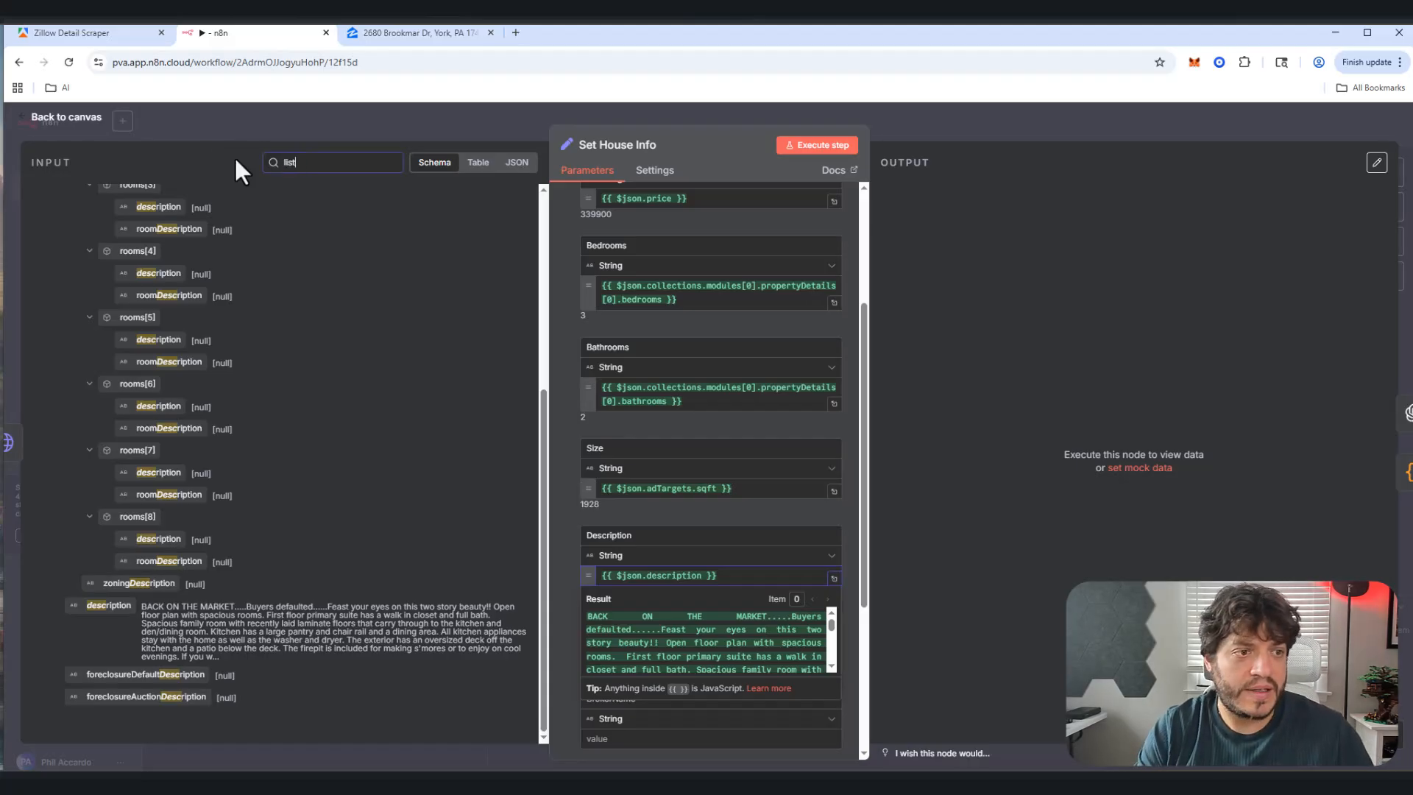
text(age)
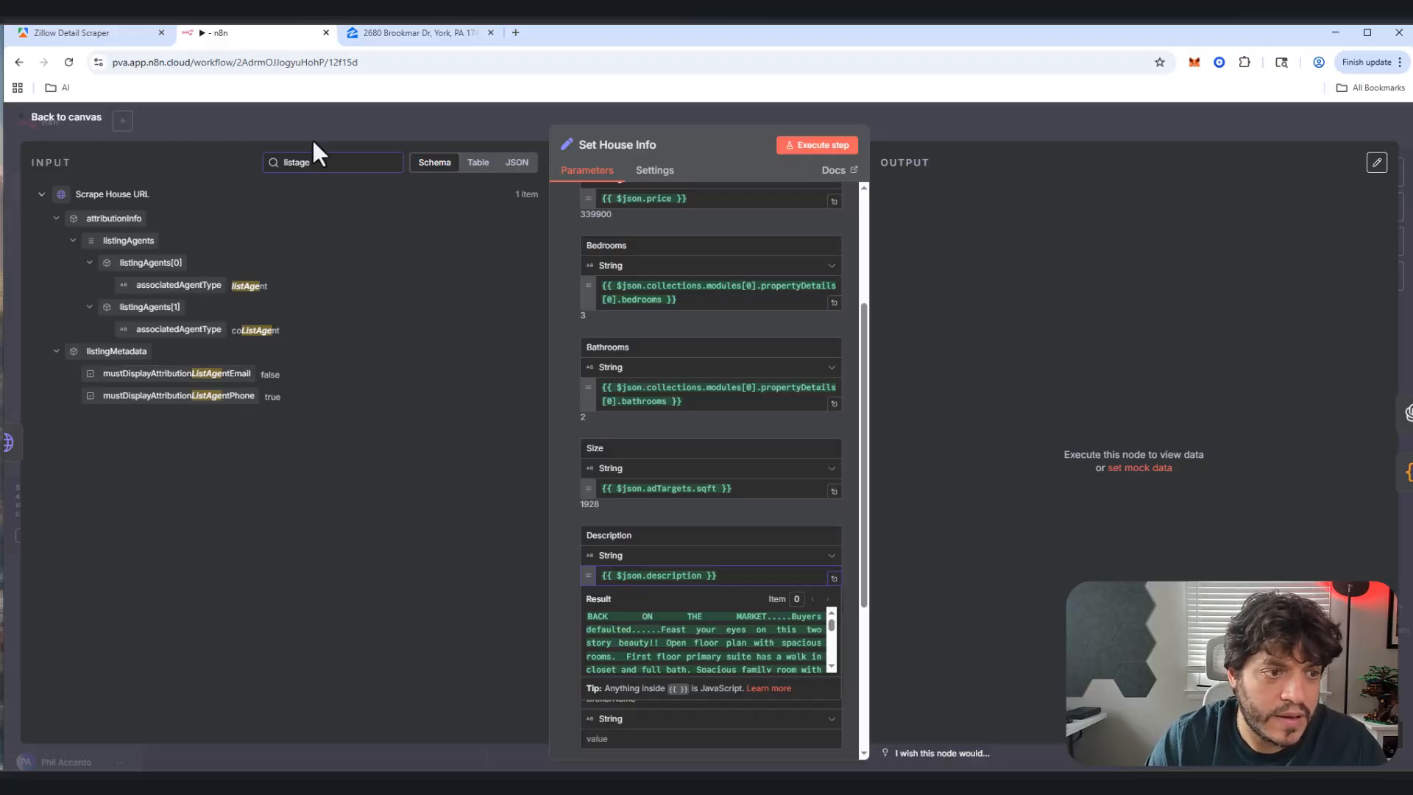
key(BackSpace)
key(BackSpace)
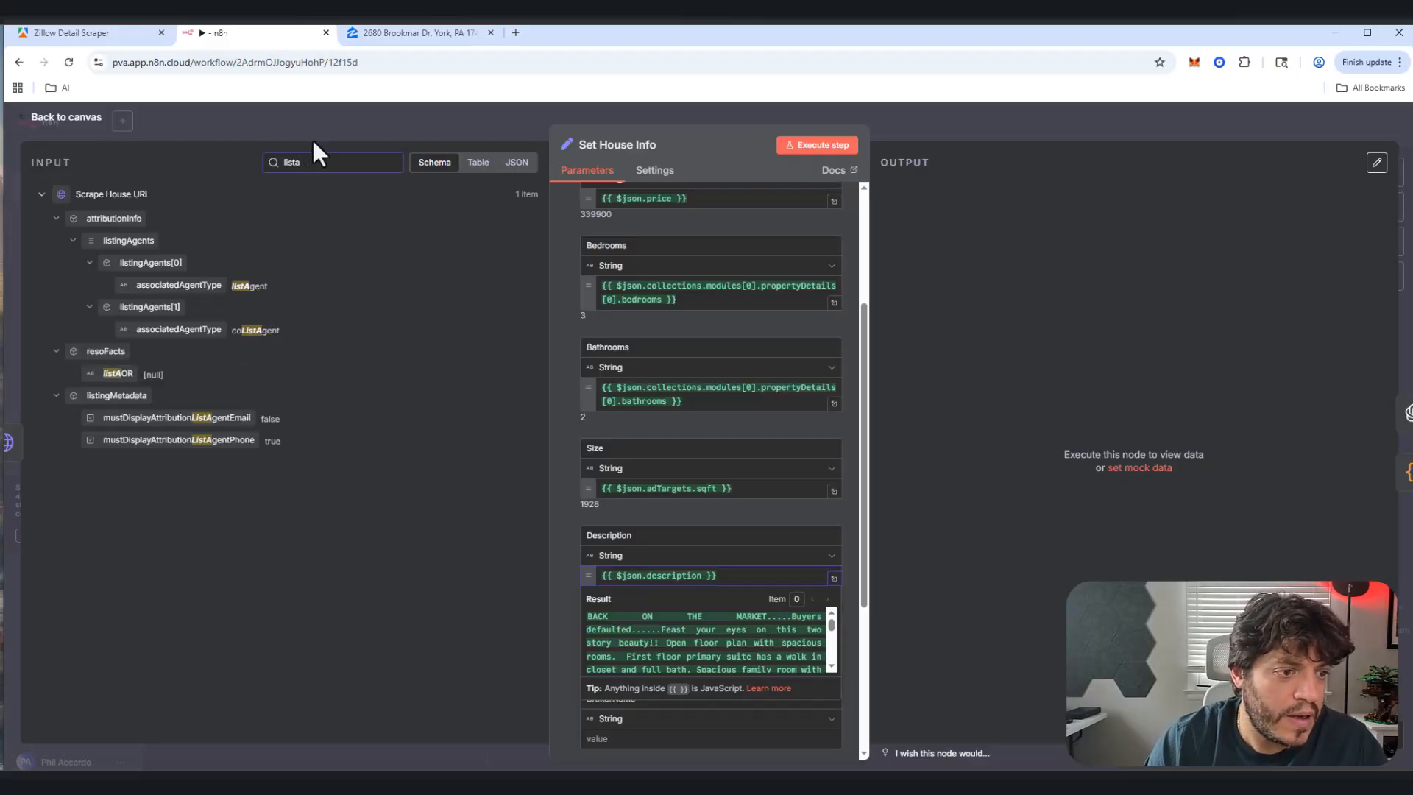
click(561, 511)
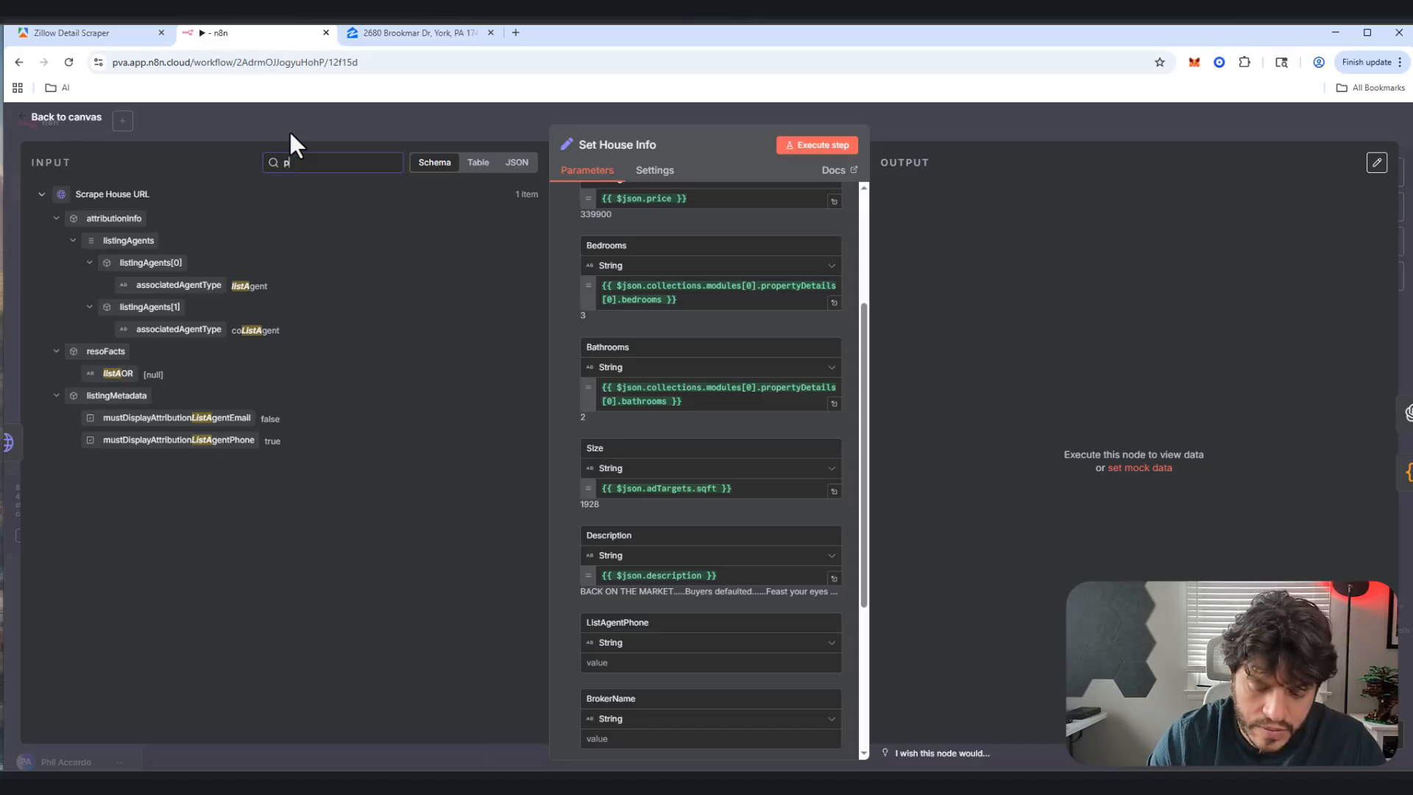
Step: Map agentPhoneNumber into ListAgentPhone and brokerName into BrokerName
key(ctrl+a)
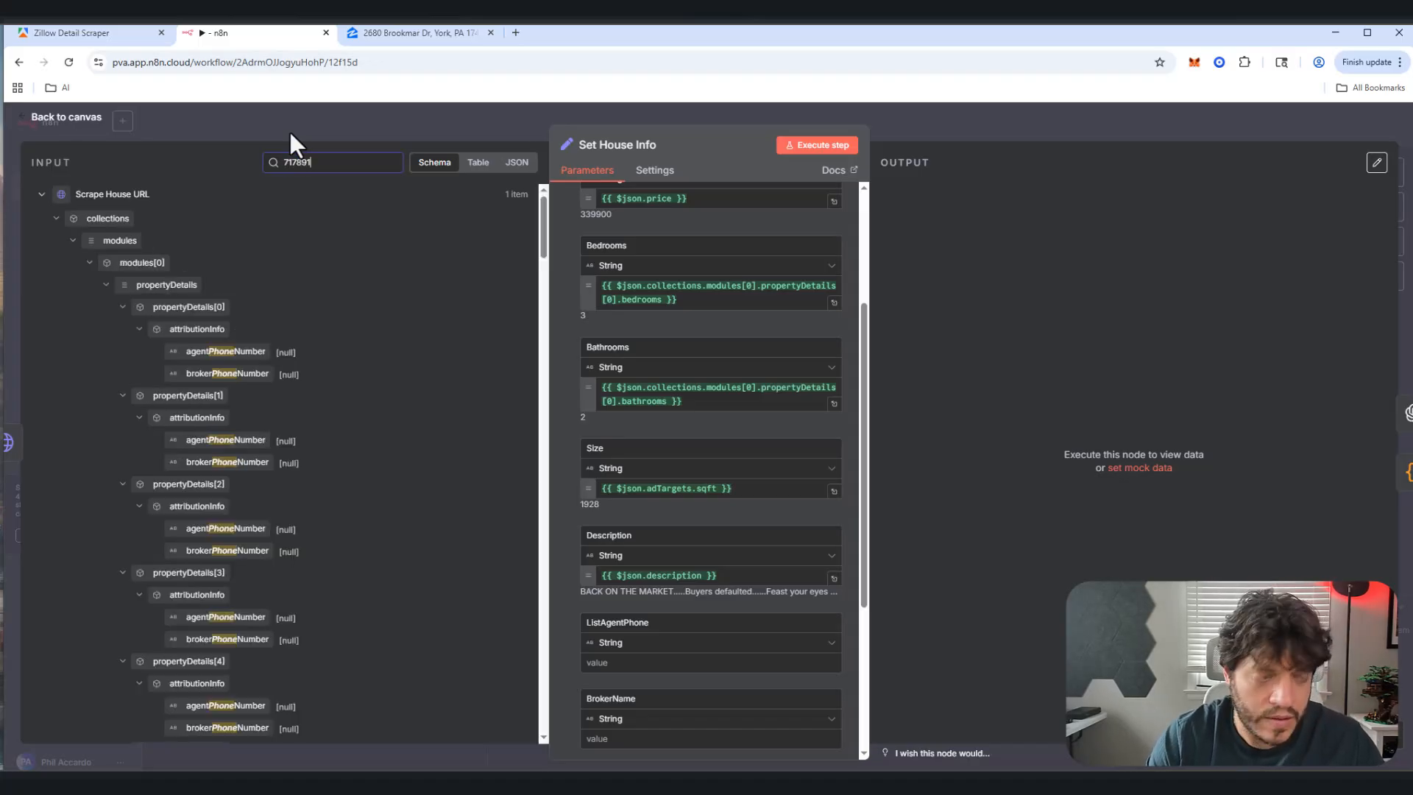
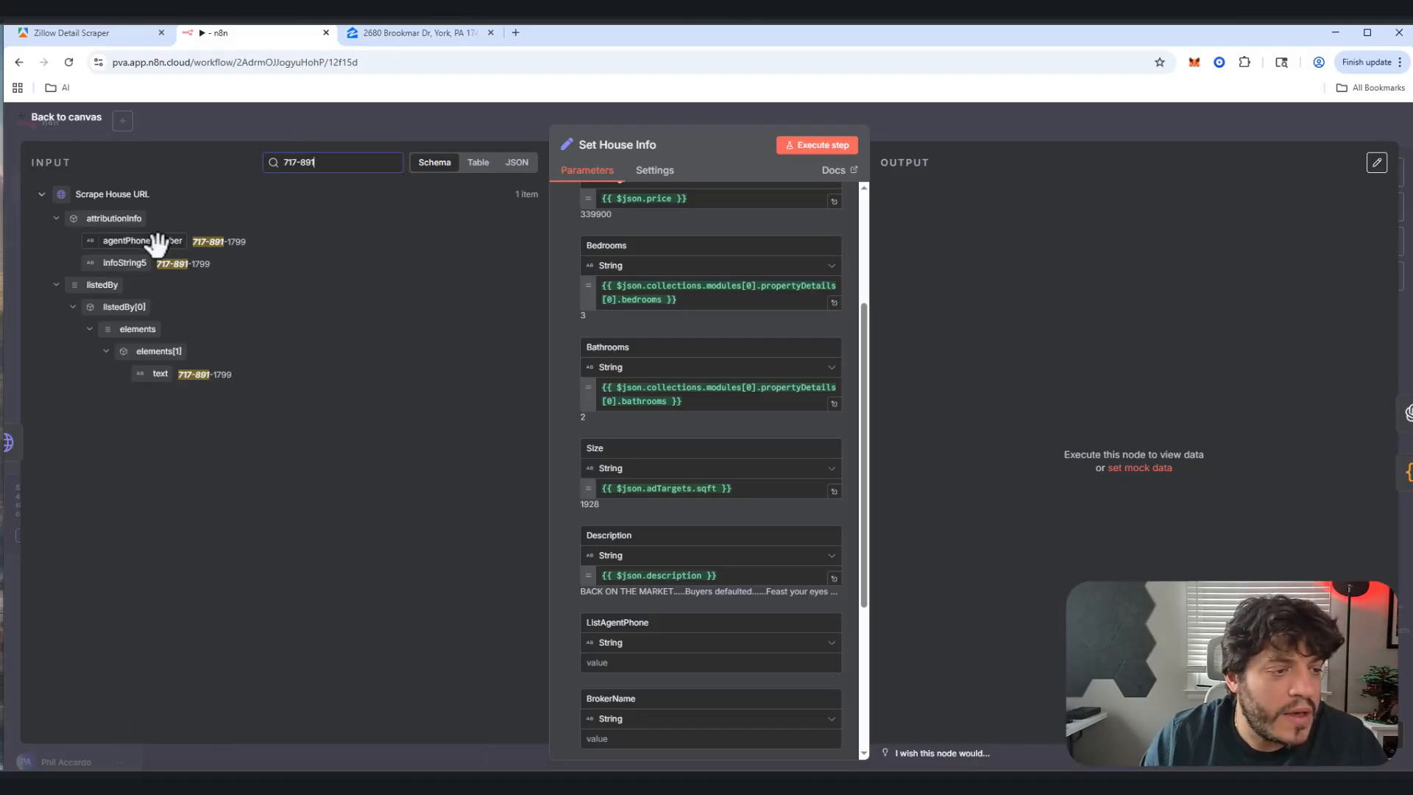
drag(160, 241, 630, 663)
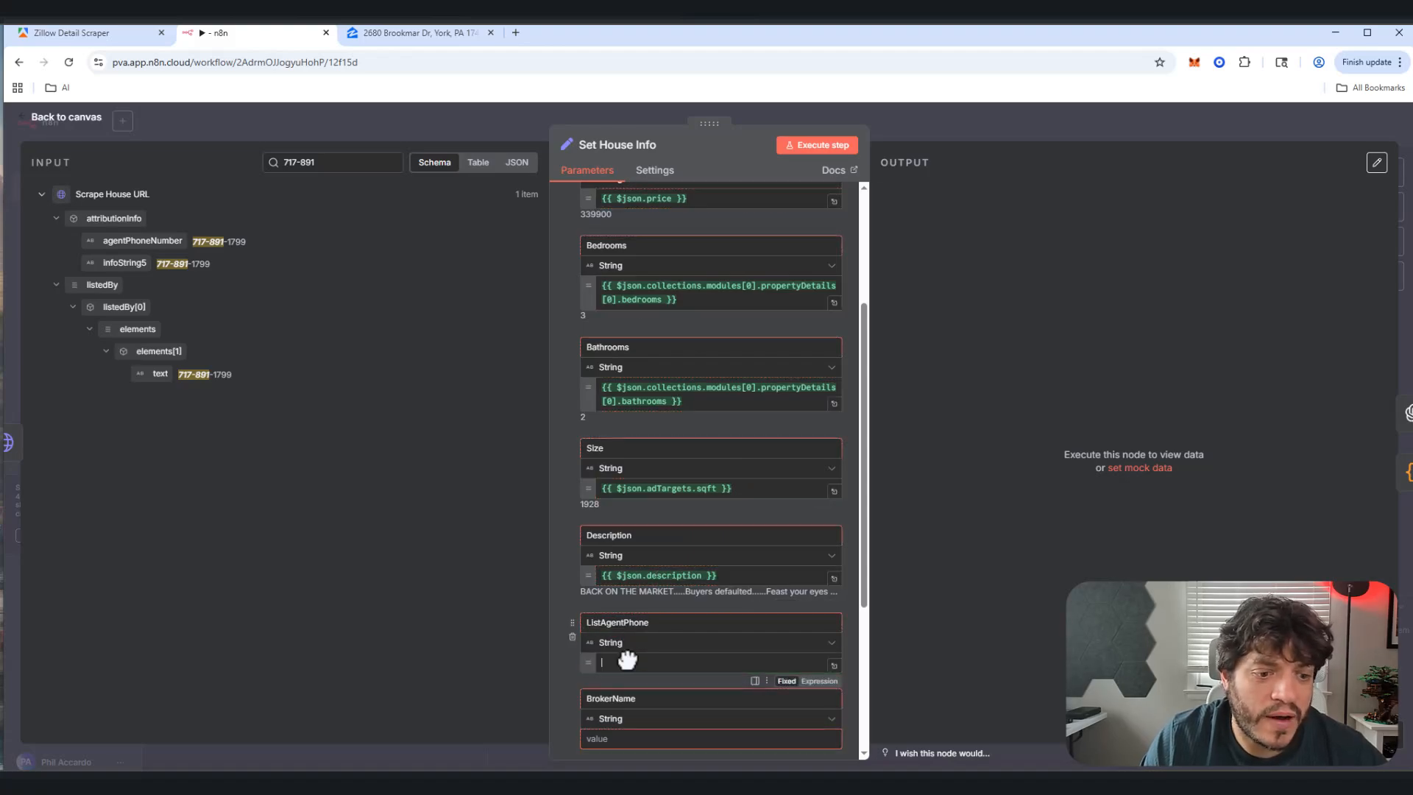
triple_click(315, 163)
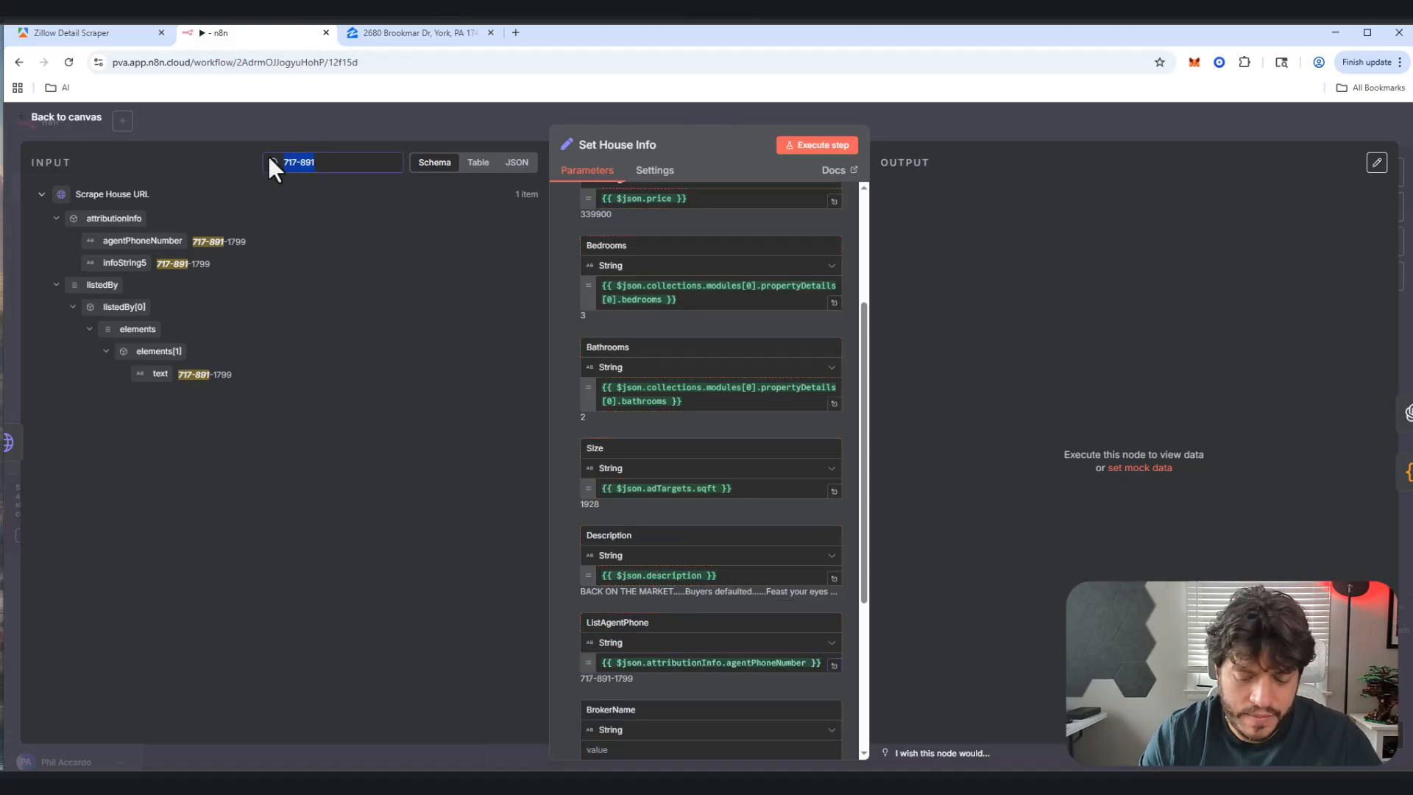
text(keller wil)
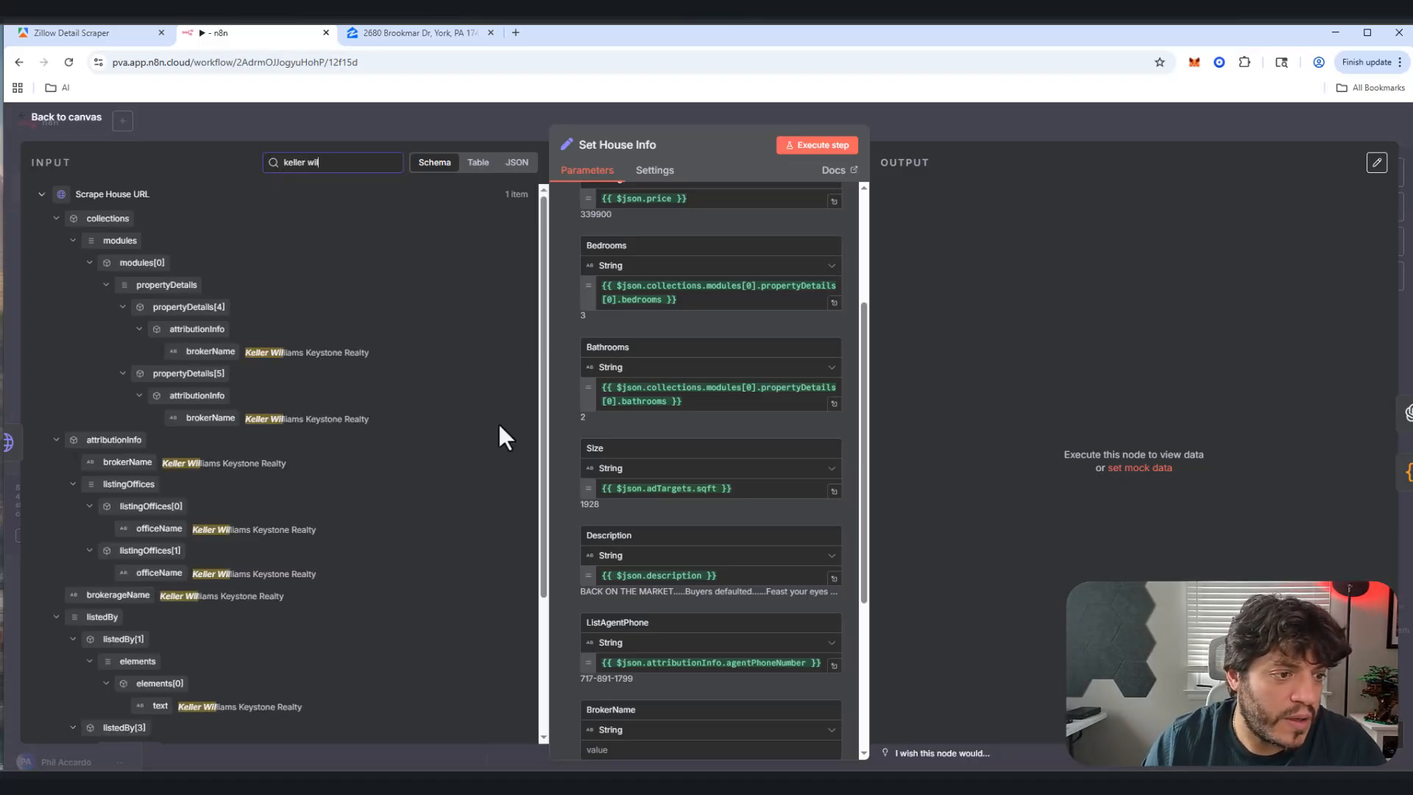
scroll(381, 371, down, 2)
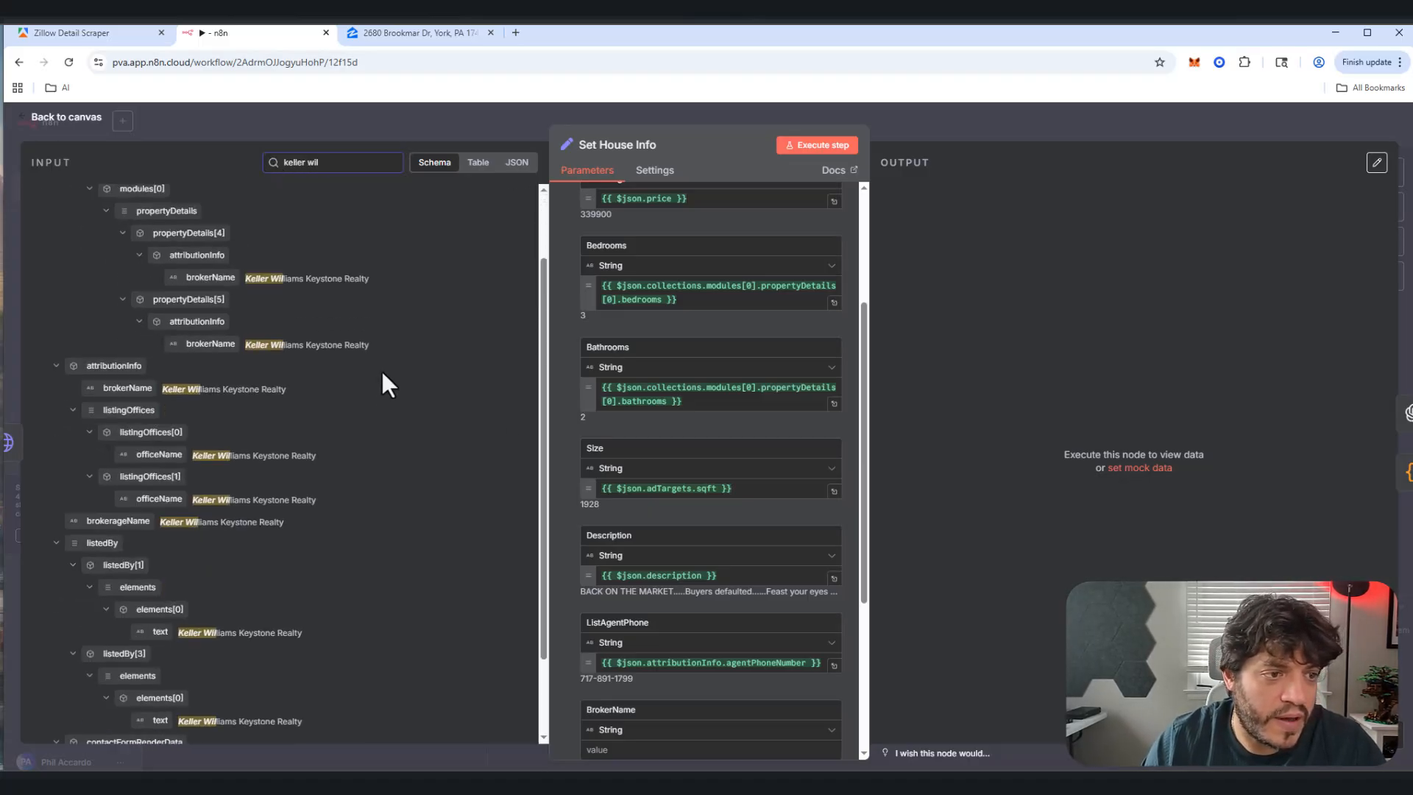
scroll(714, 482, down, 1)
scroll(714, 486, down, 3)
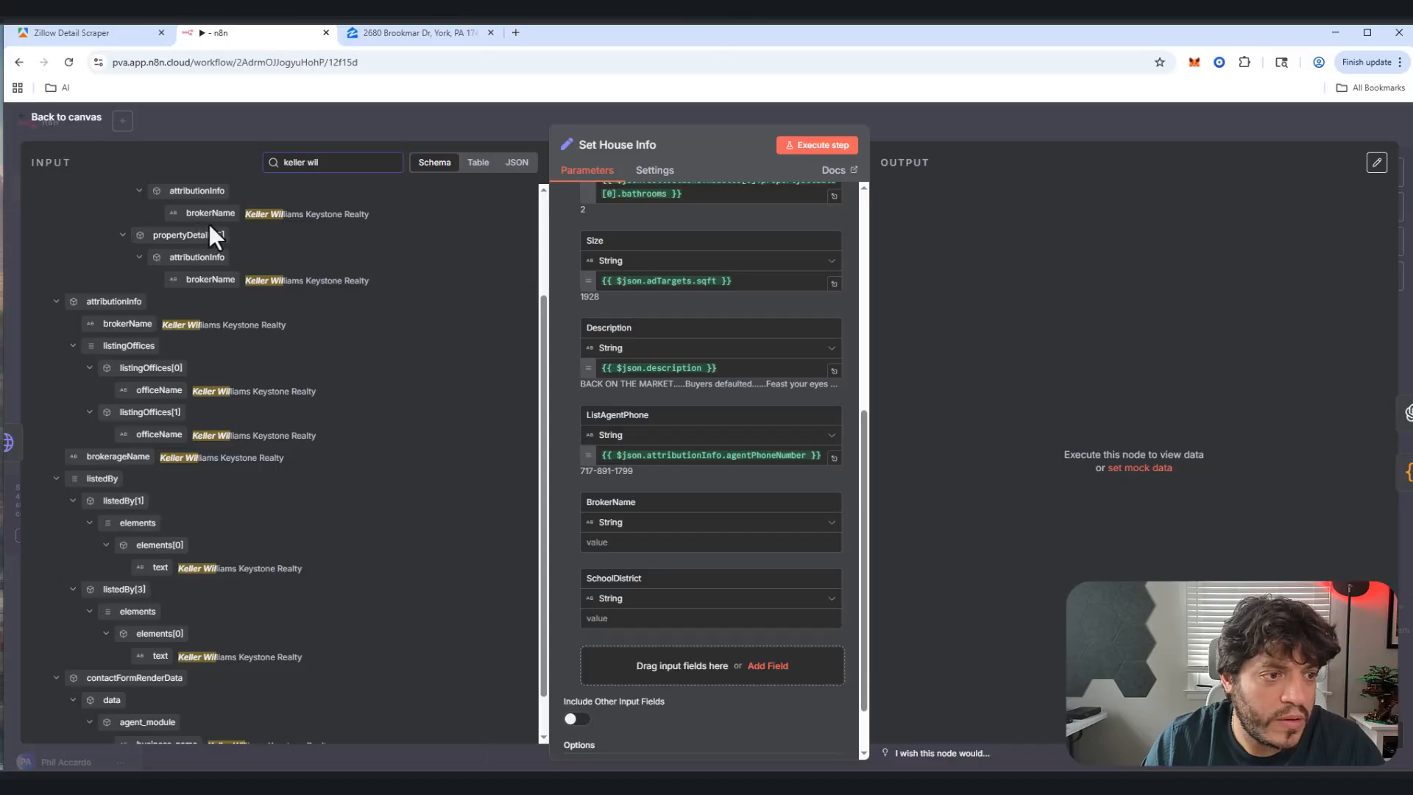
drag(248, 234, 652, 559)
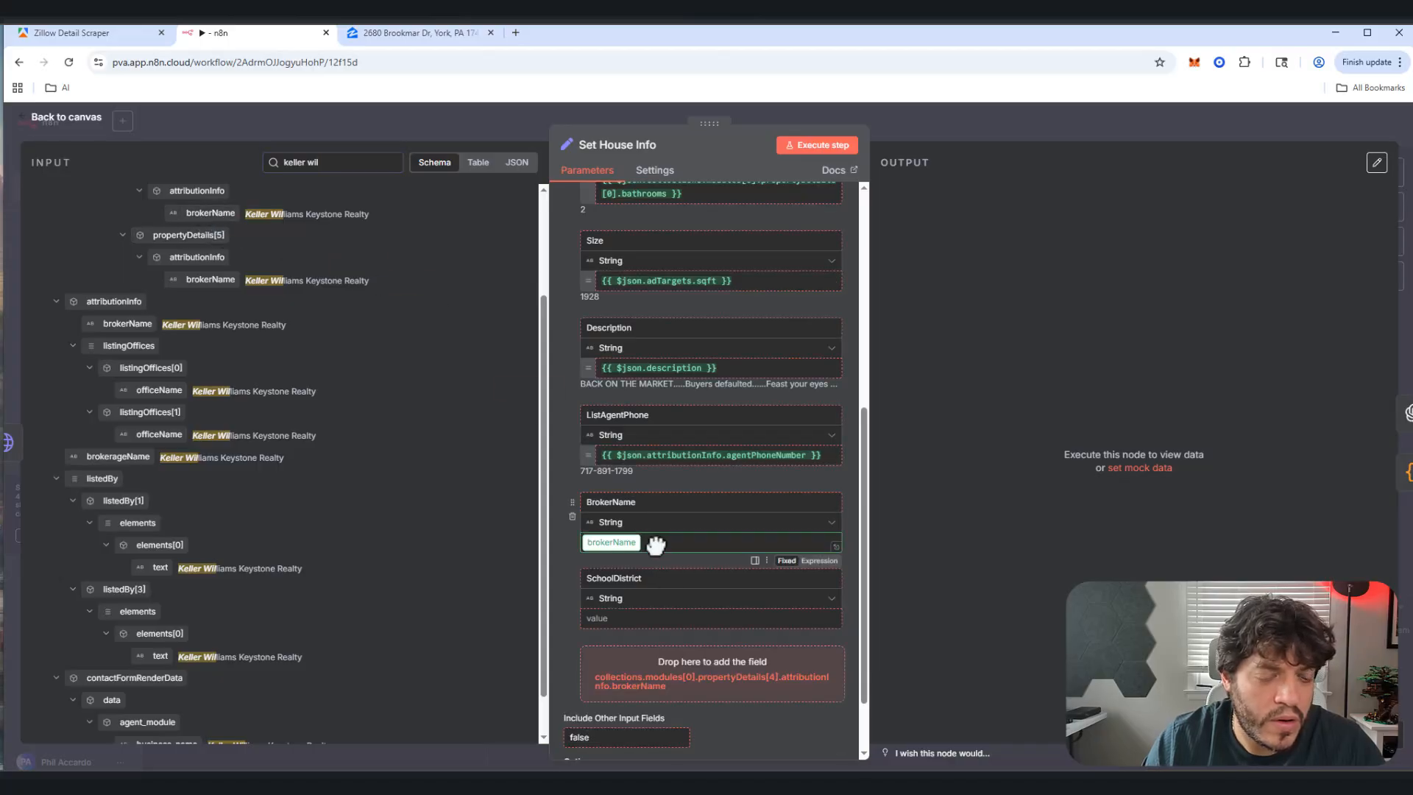
Step: Map highSchoolDistrict (West York Area) into the SchoolDistrict field
triple_click(343, 162)
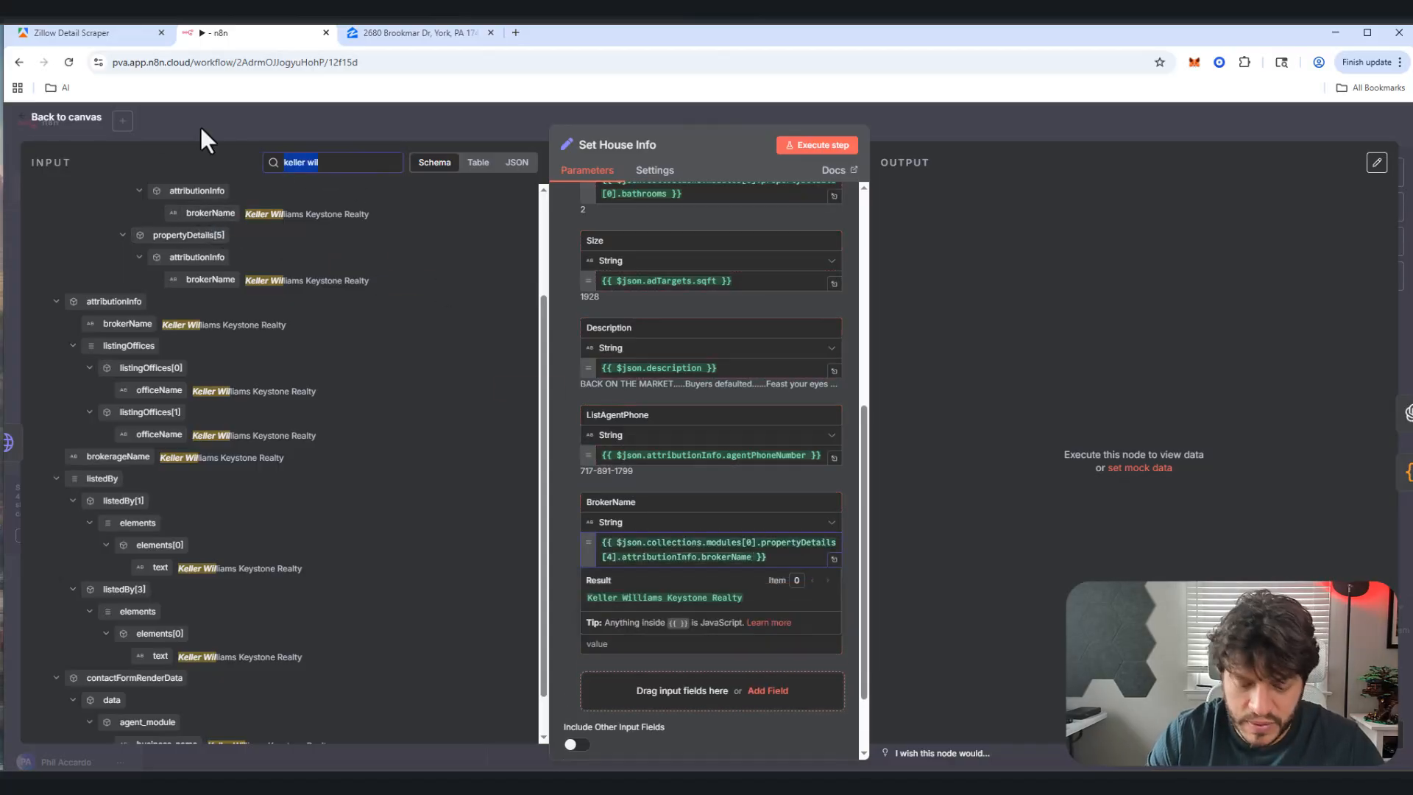
text(west york)
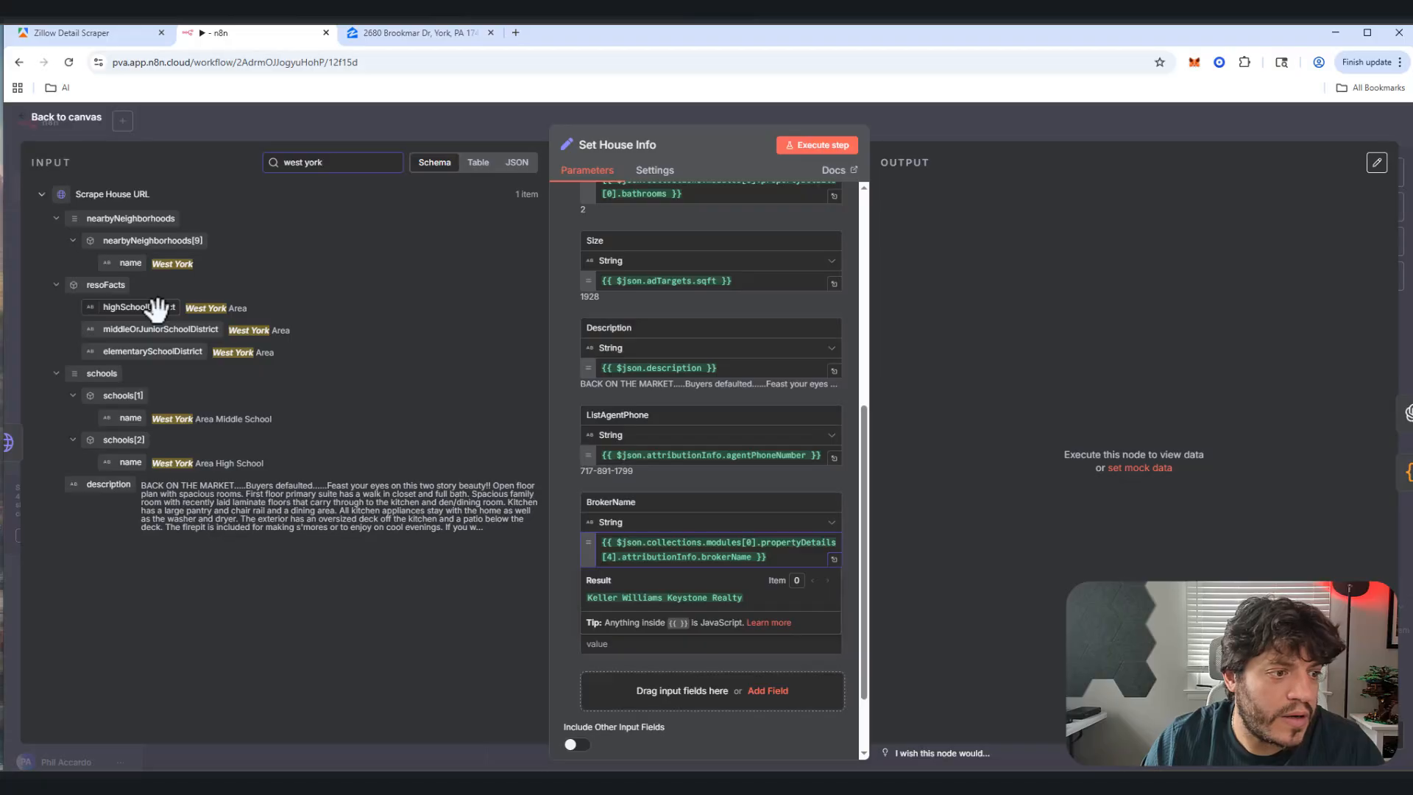
drag(157, 308, 648, 688)
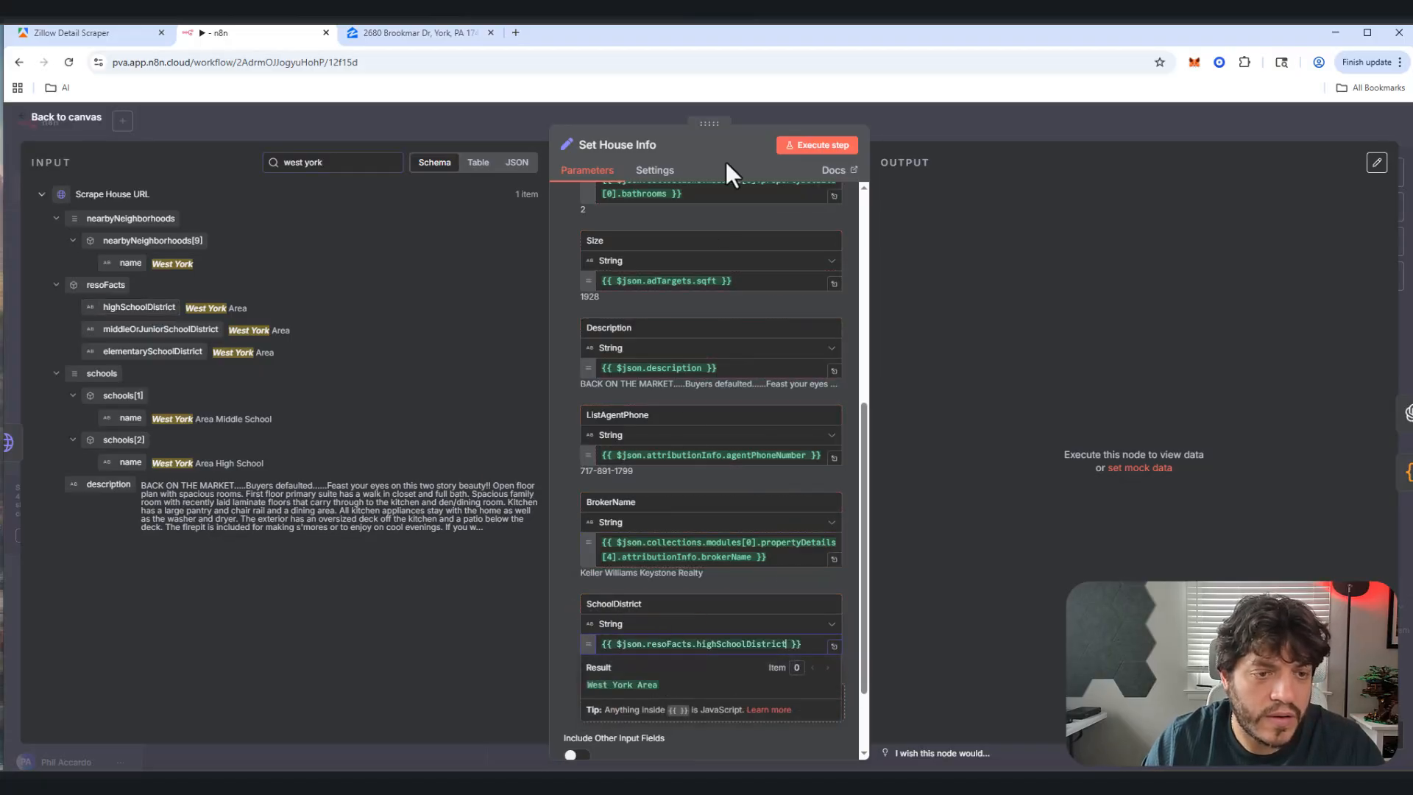
scroll(692, 298, up, 5)
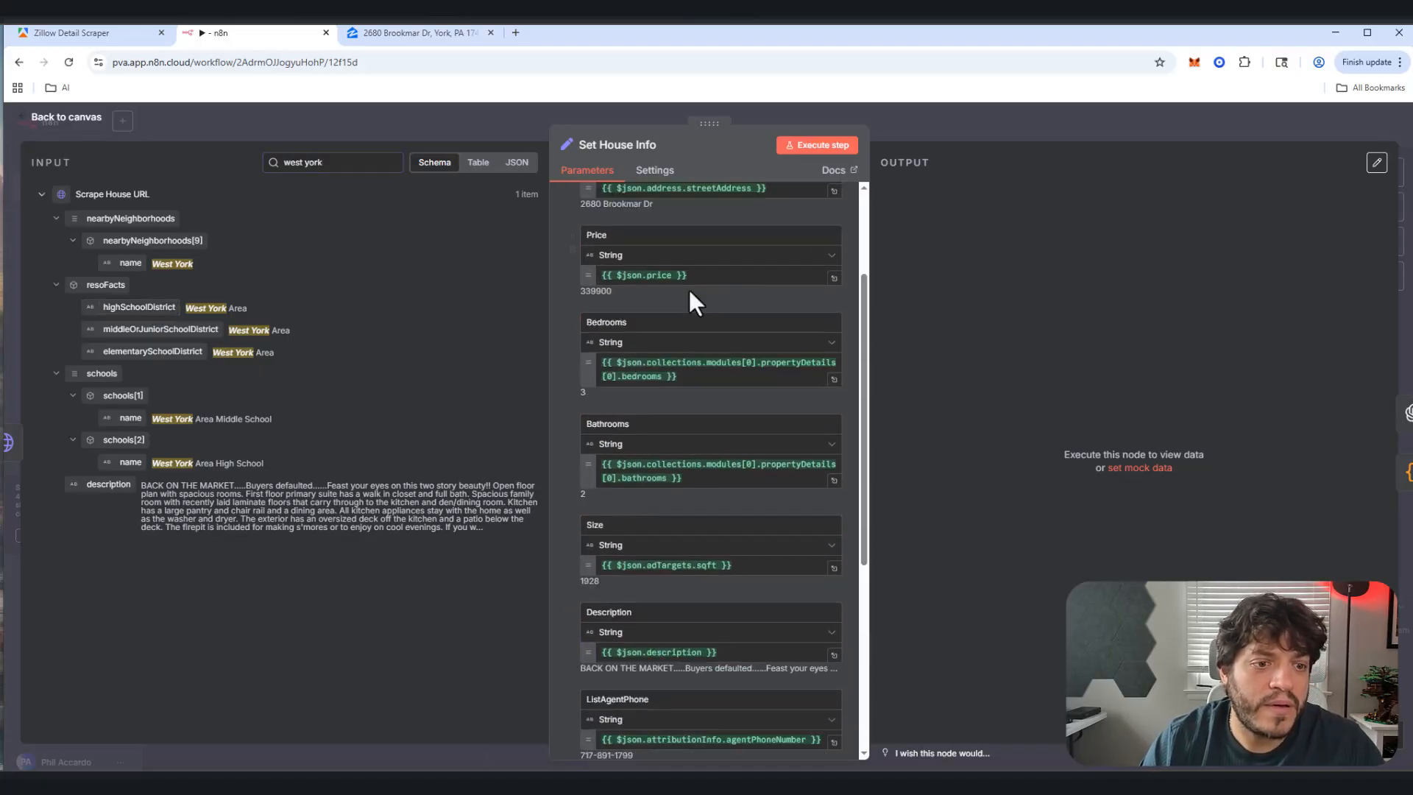
scroll(689, 290, down, 5)
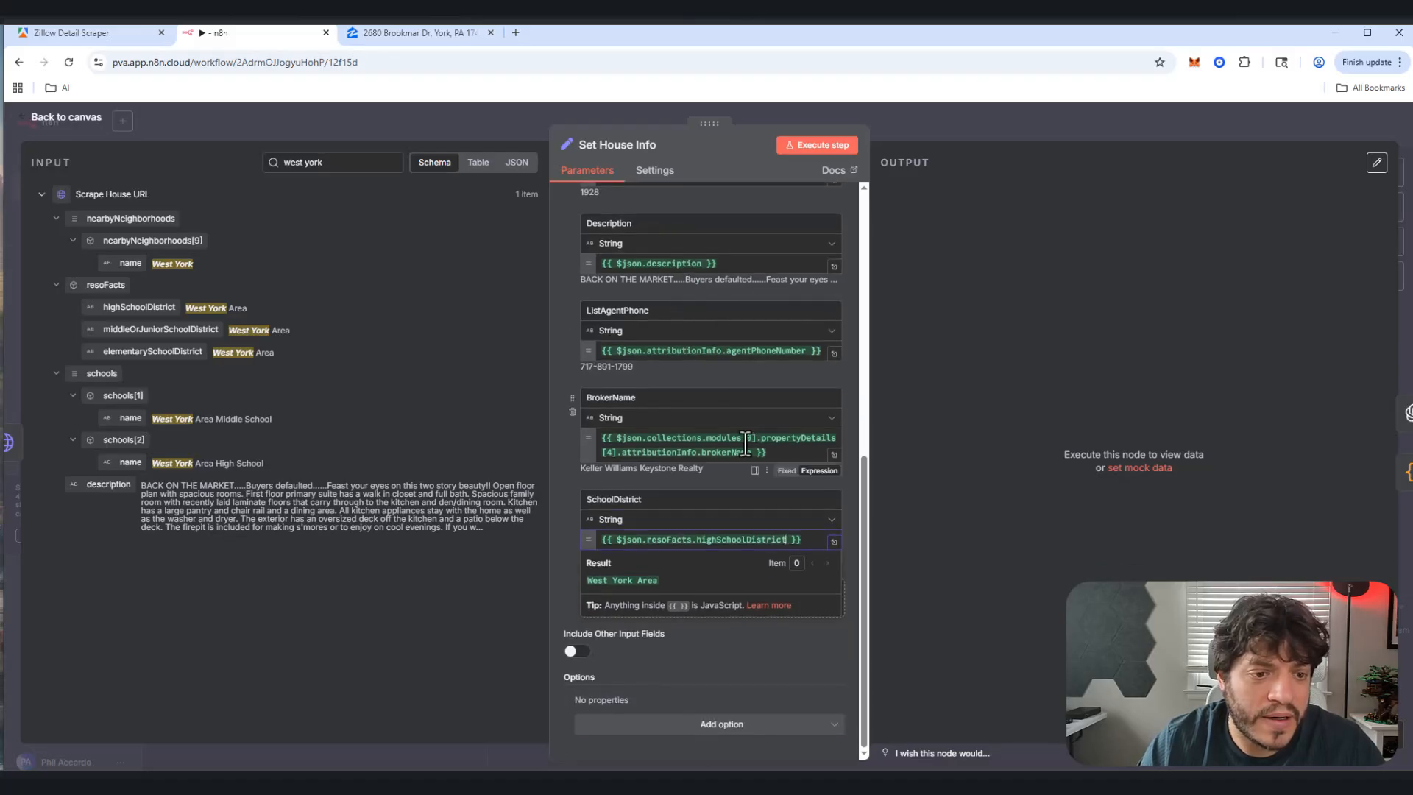
Step: Execute Set House Info, check its JSON listing fields, and return to the canvas
click(788, 152)
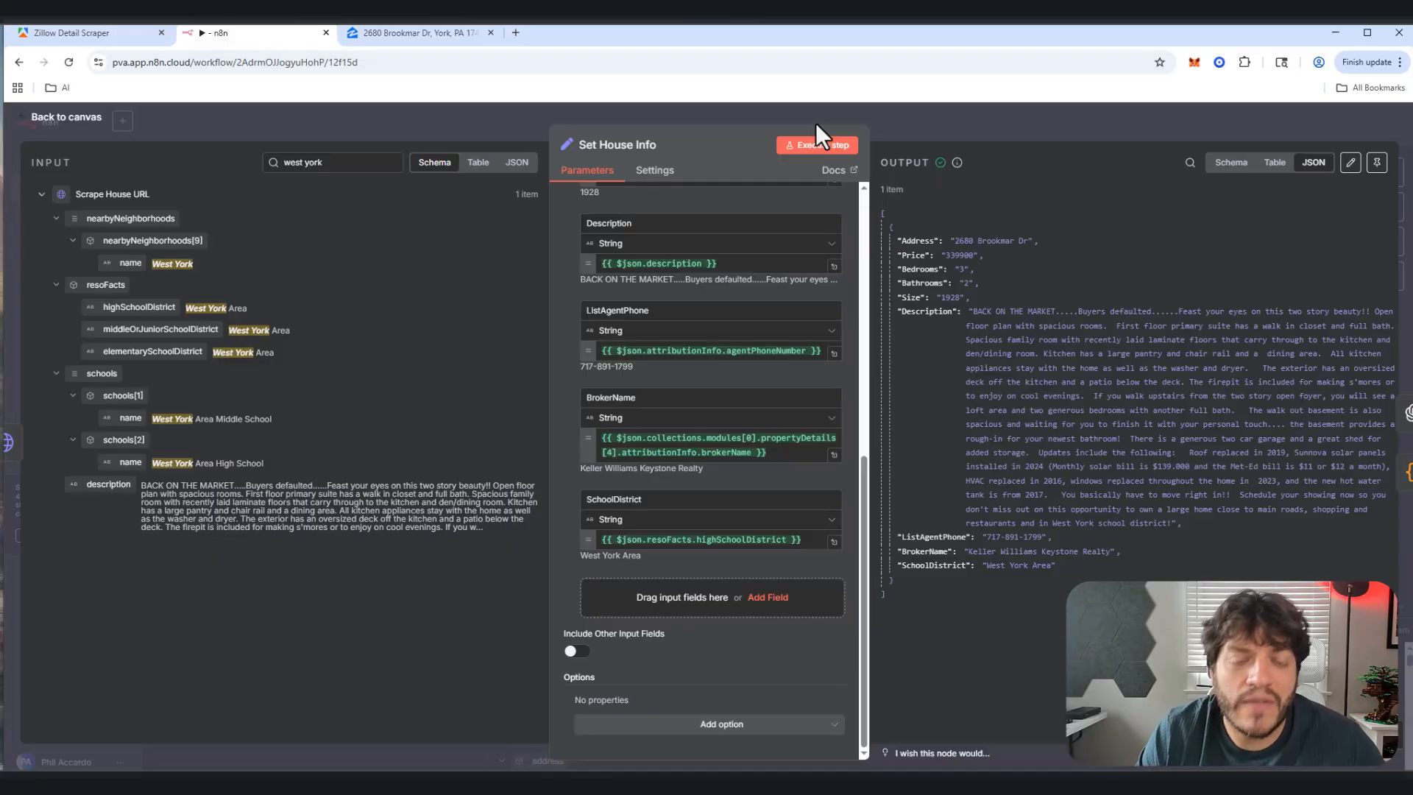
click(89, 122)
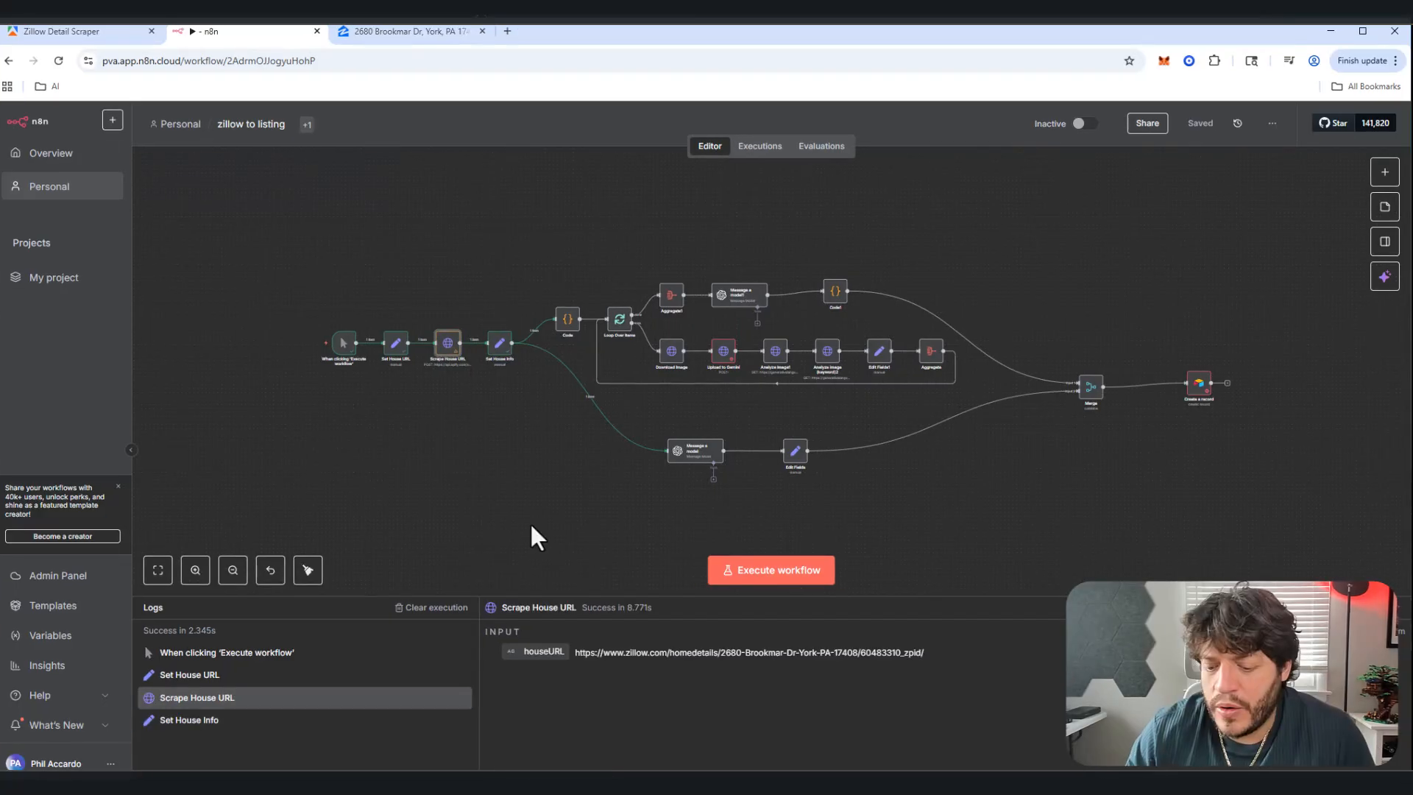
double_click(447, 353)
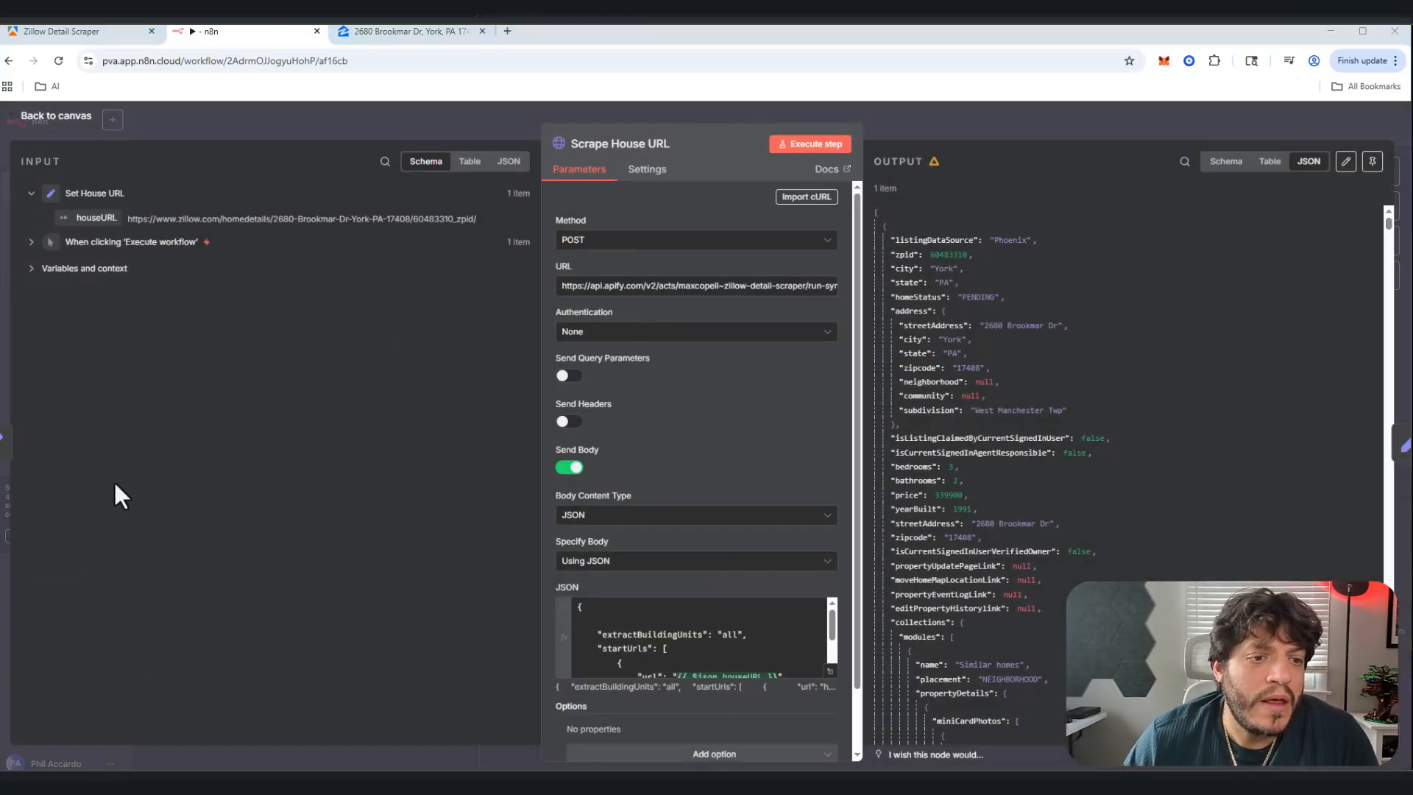
drag(669, 287, 612, 297)
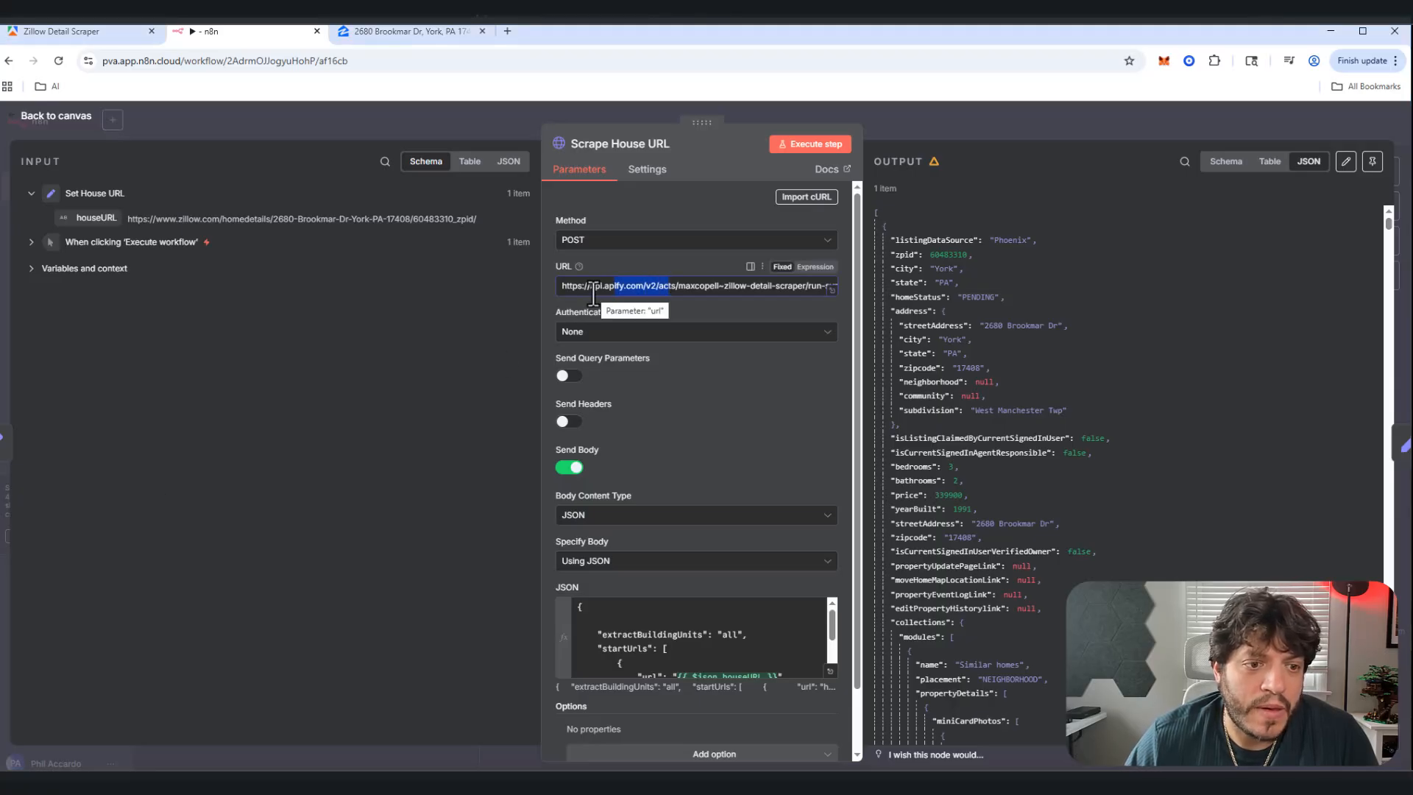
click(594, 289)
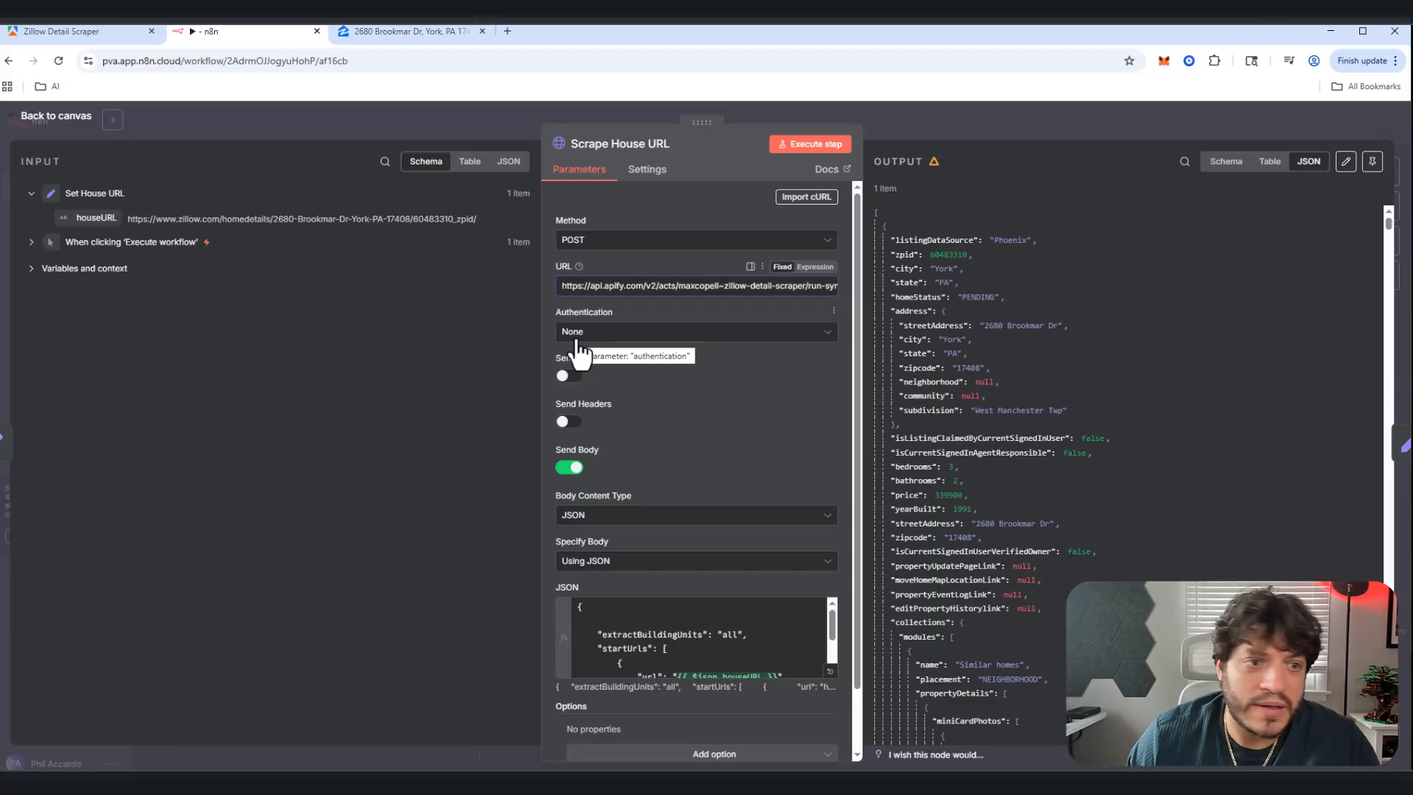
click(71, 130)
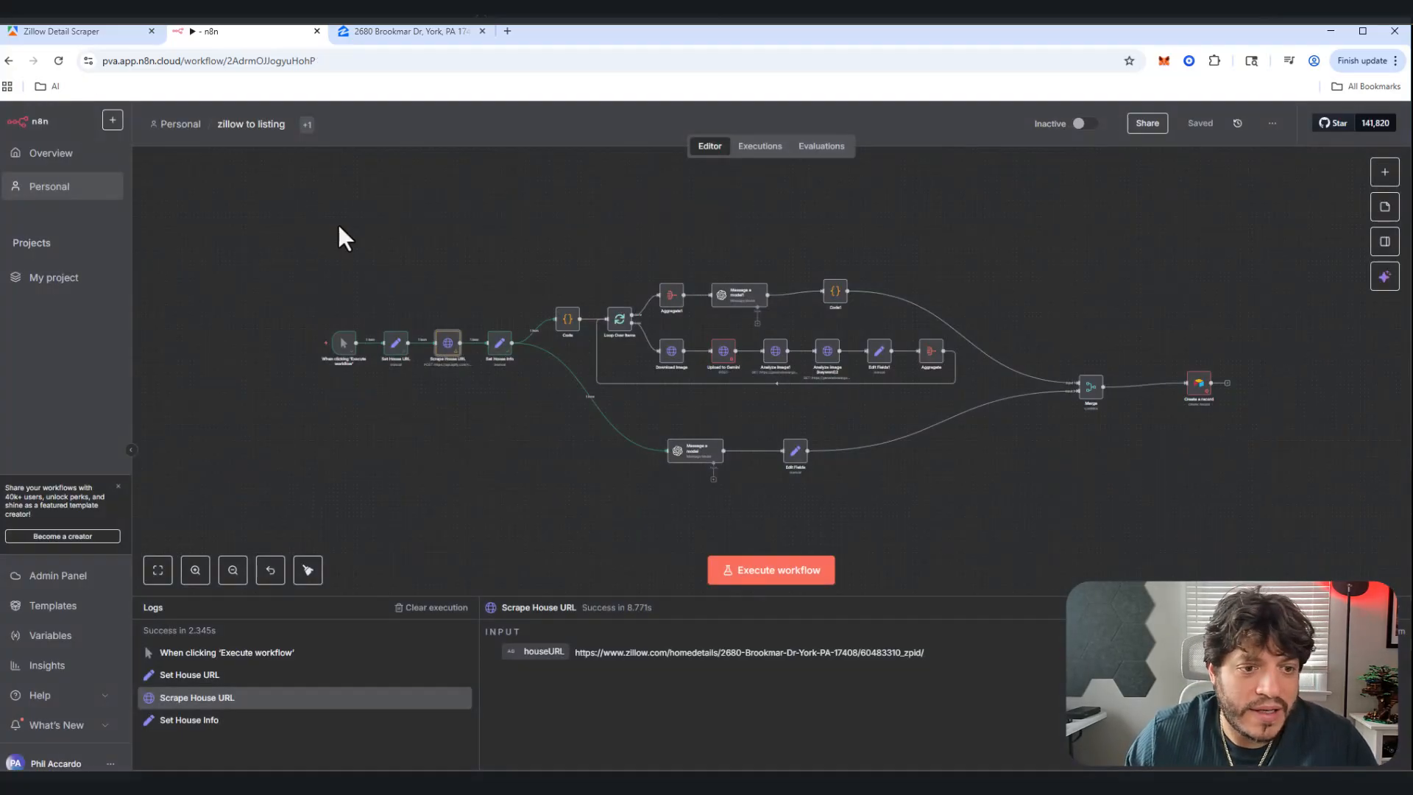
Step: Open the Upload to Gemini node to view its POST request and credential settings
double_click(726, 353)
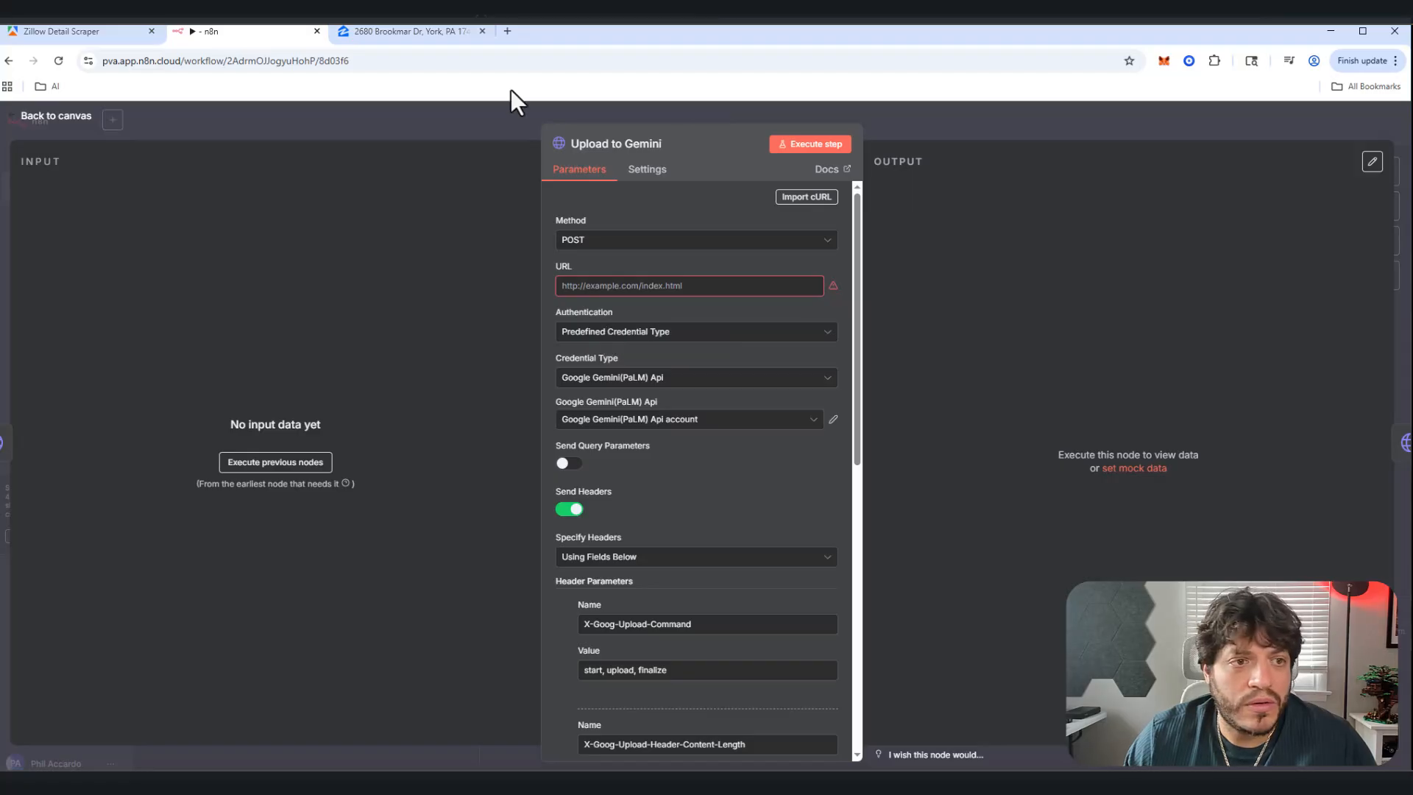
Step: Search 'google cloud console' in a new Chrome tab and go to the Cloud Console site
click(508, 32)
text(google )
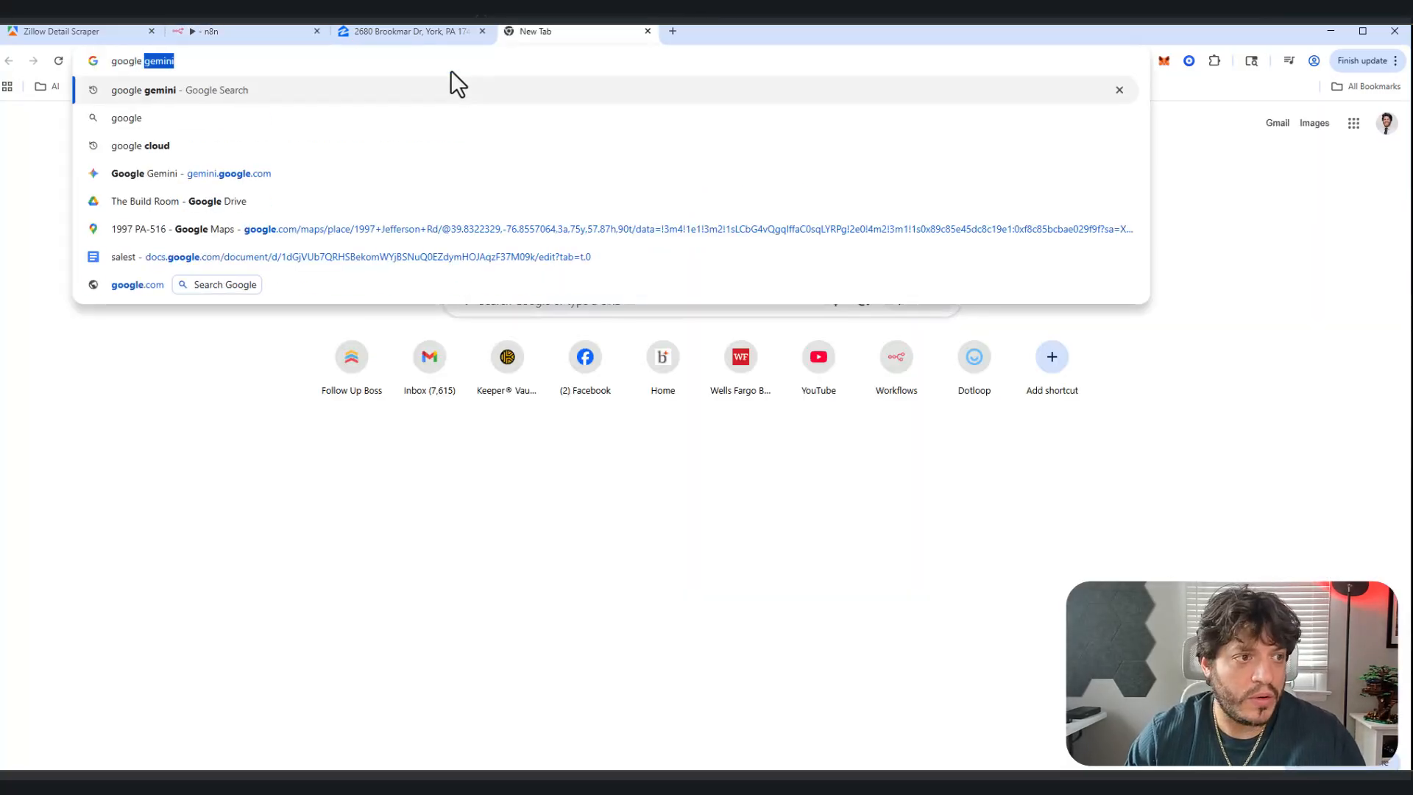
text(cloud con)
key(Return)
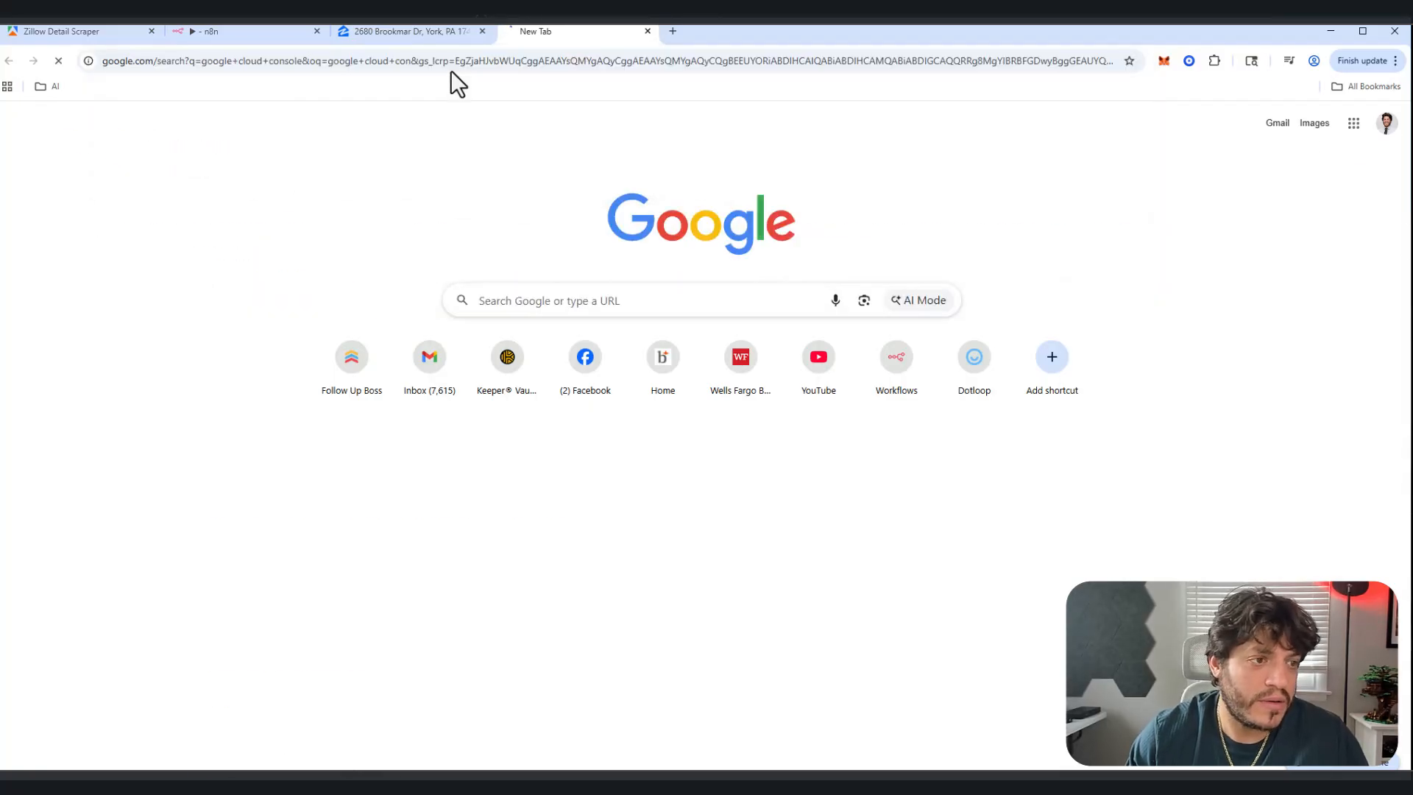
scroll(276, 641, down, 3)
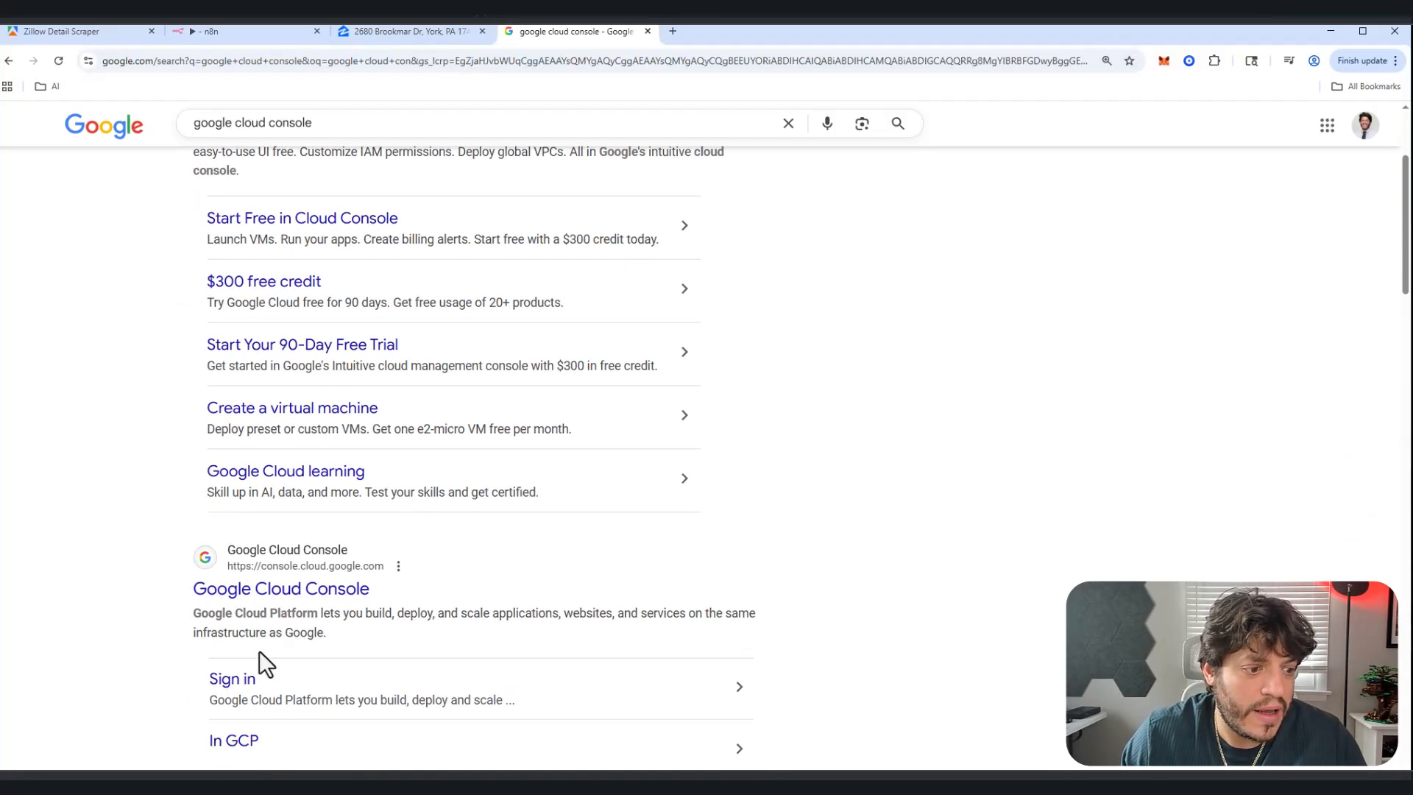
click(269, 598)
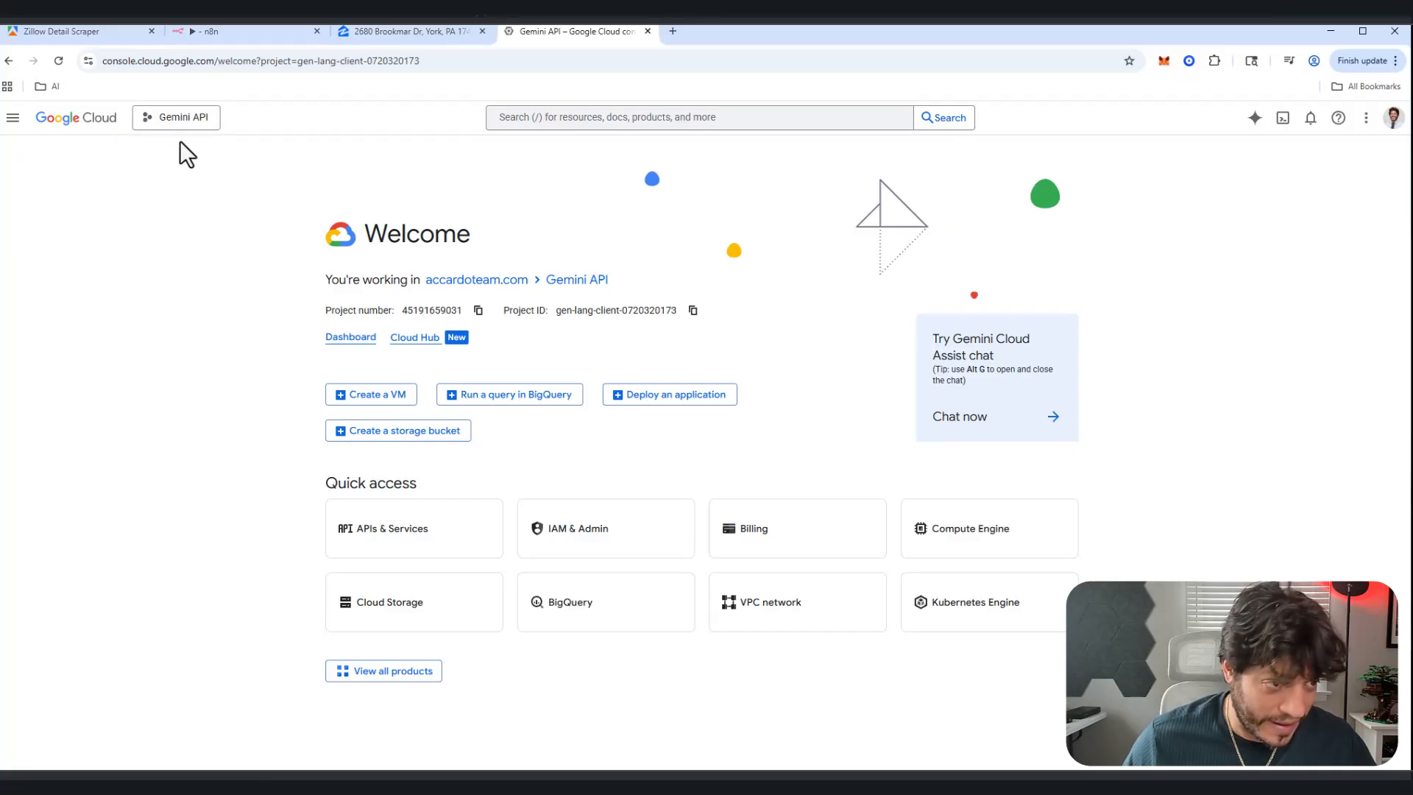
Step: Create a Google Cloud project named 'Gem Test' and check it in the project list
click(182, 130)
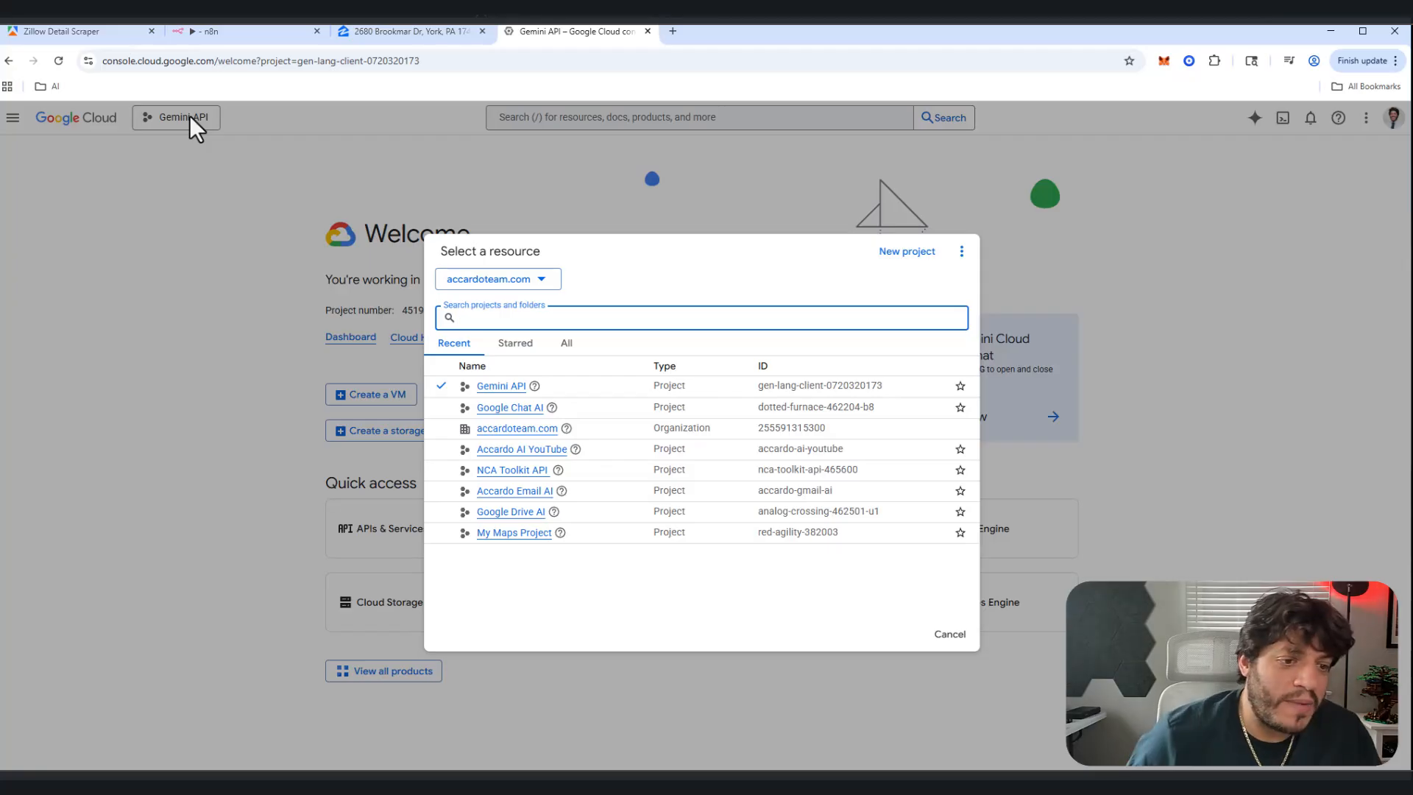
click(907, 254)
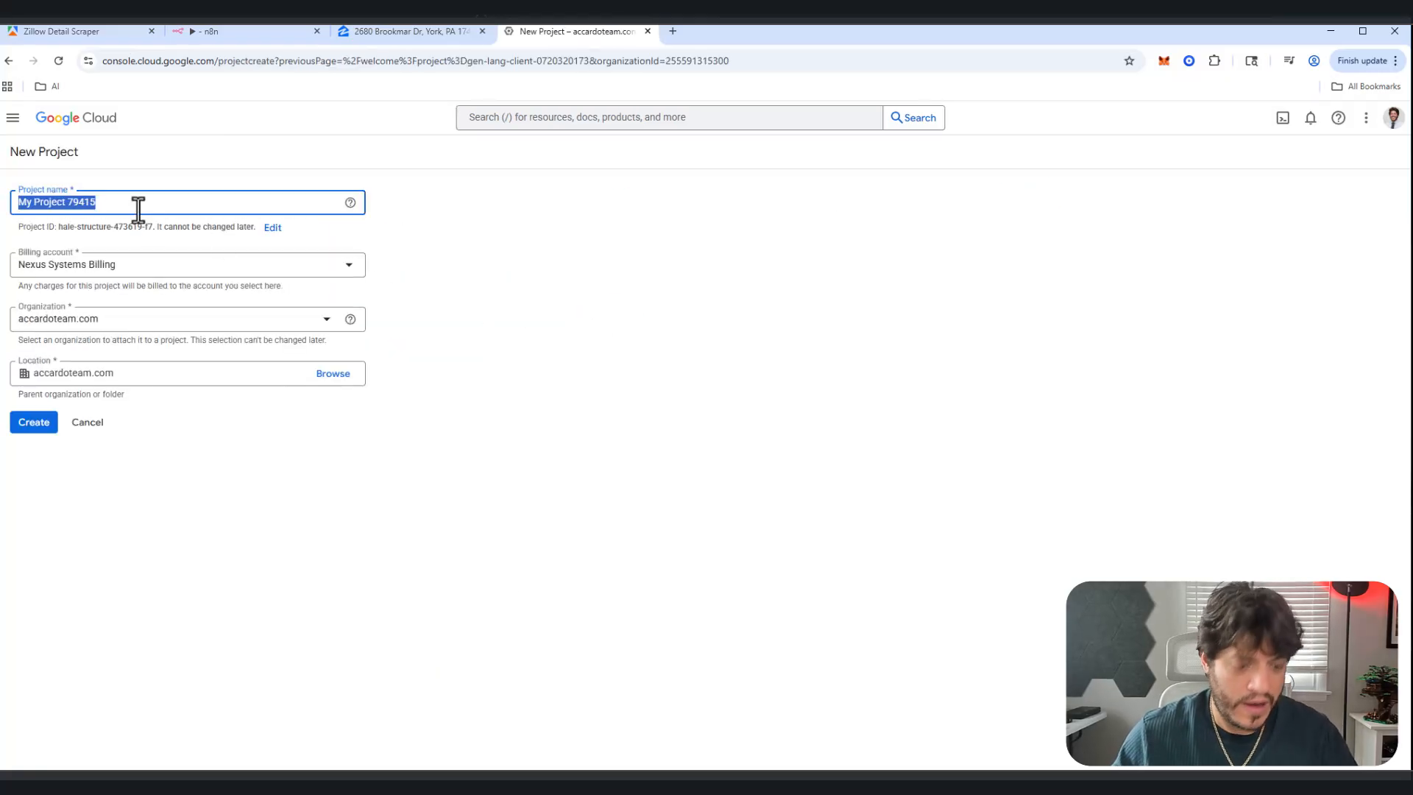
text(Gem Test)
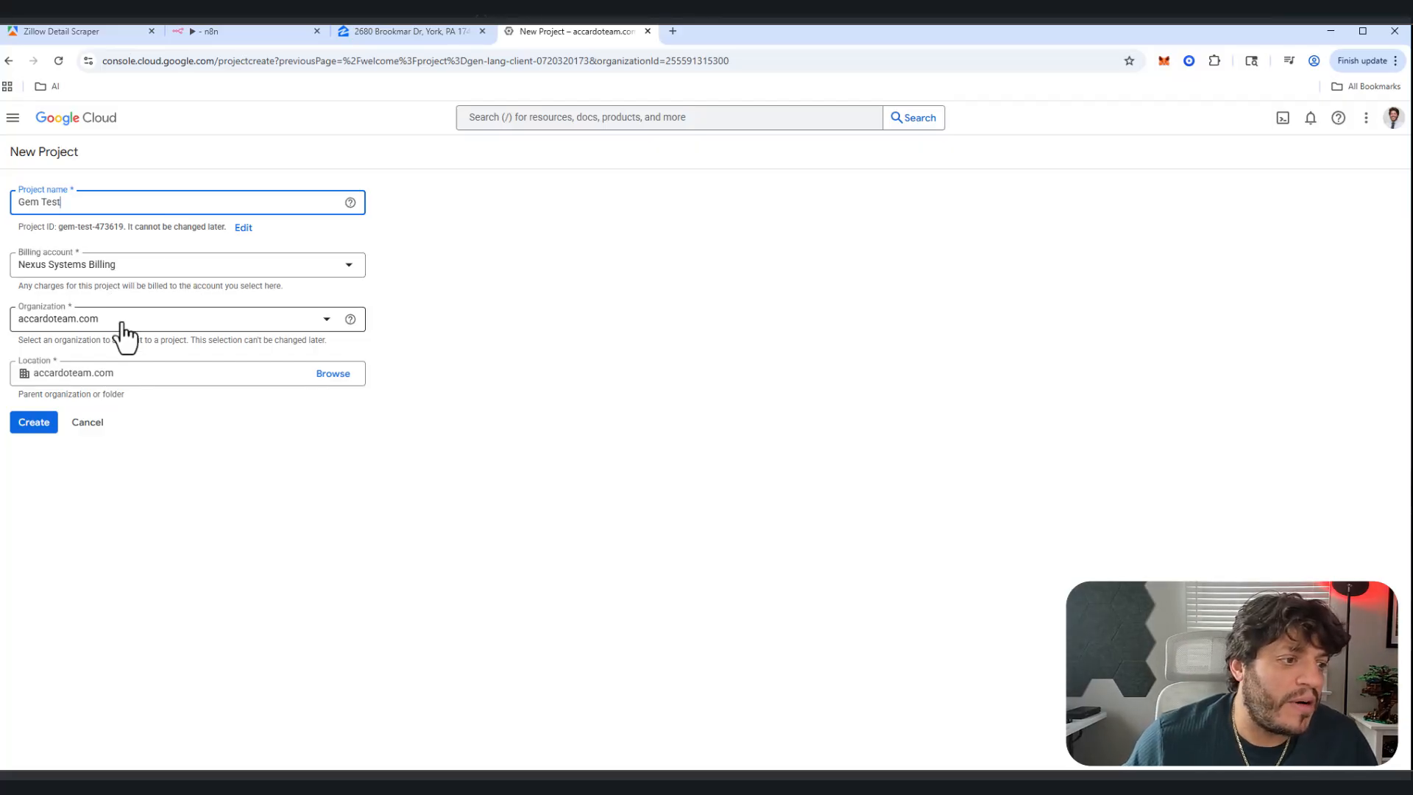
click(46, 426)
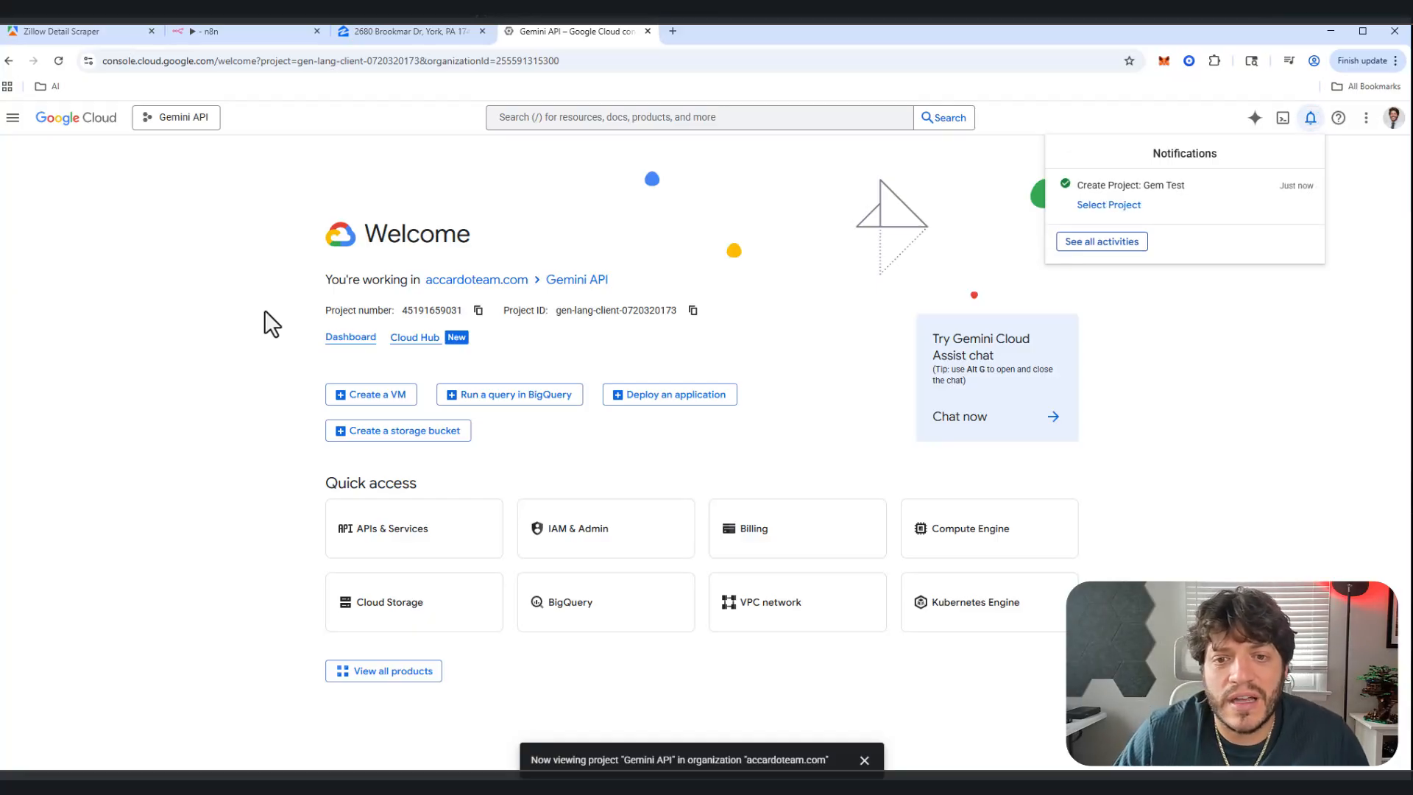
click(183, 117)
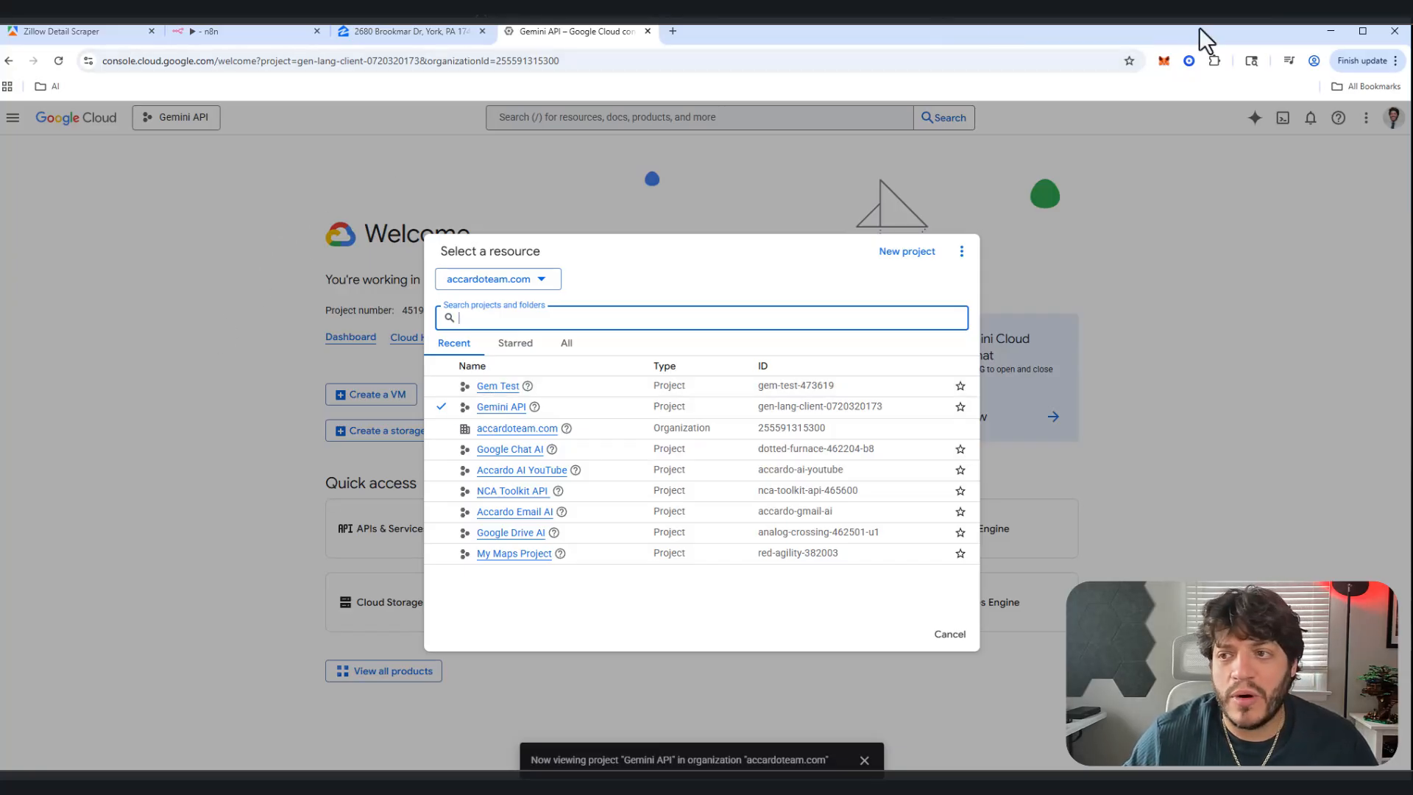
Step: Search for Google AI Studio in a new tab and open the AI Studio site
click(673, 31)
text(goolge ai )
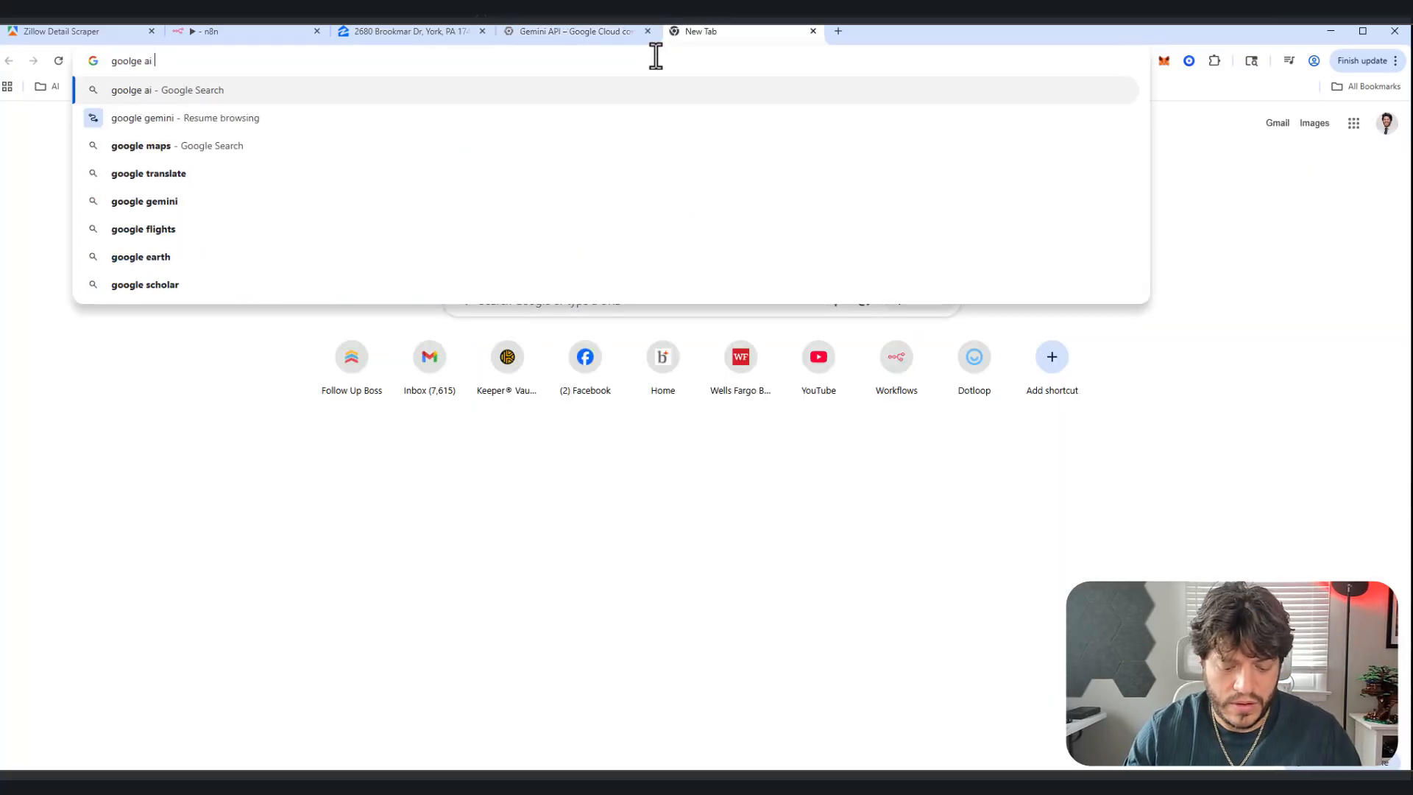
text(studio)
key(Return)
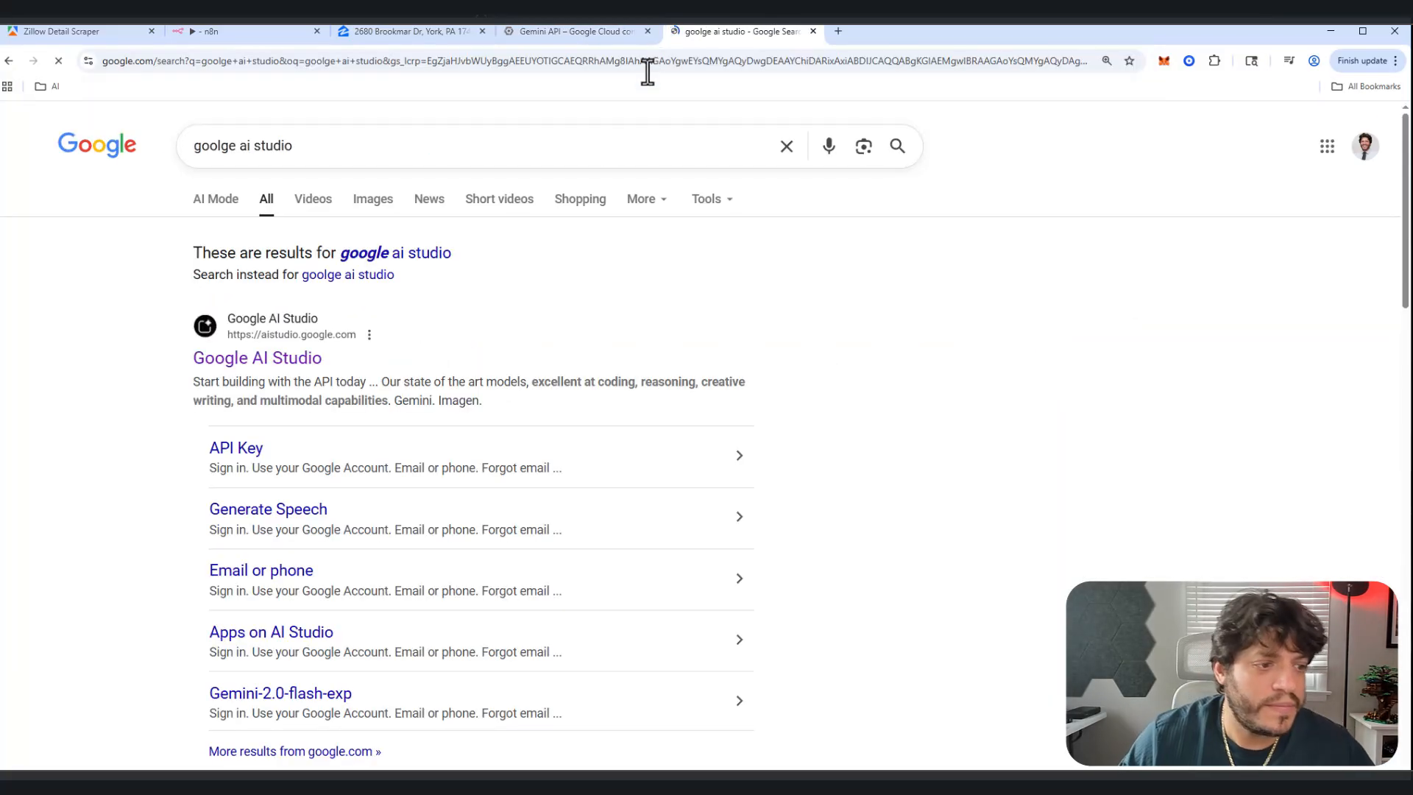
click(246, 360)
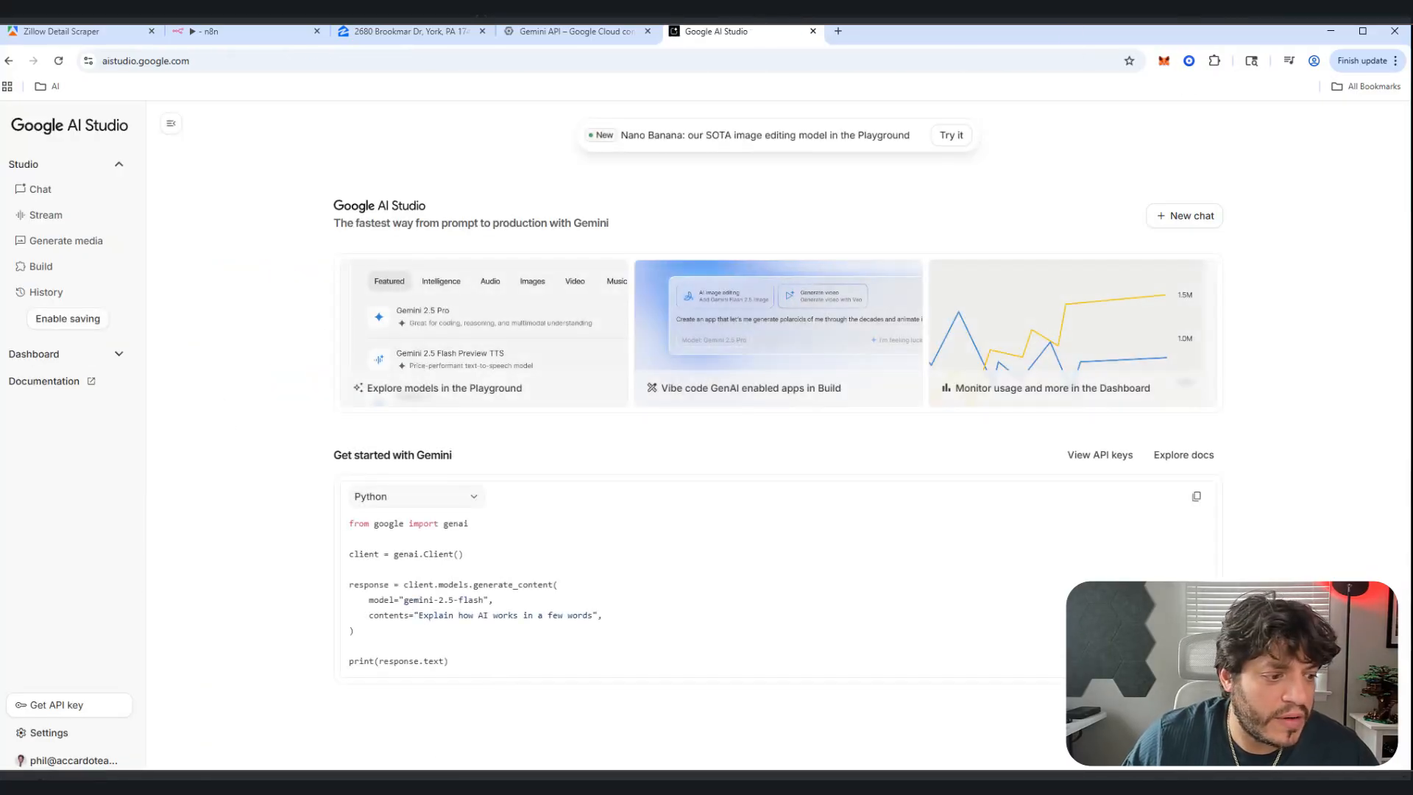
click(62, 764)
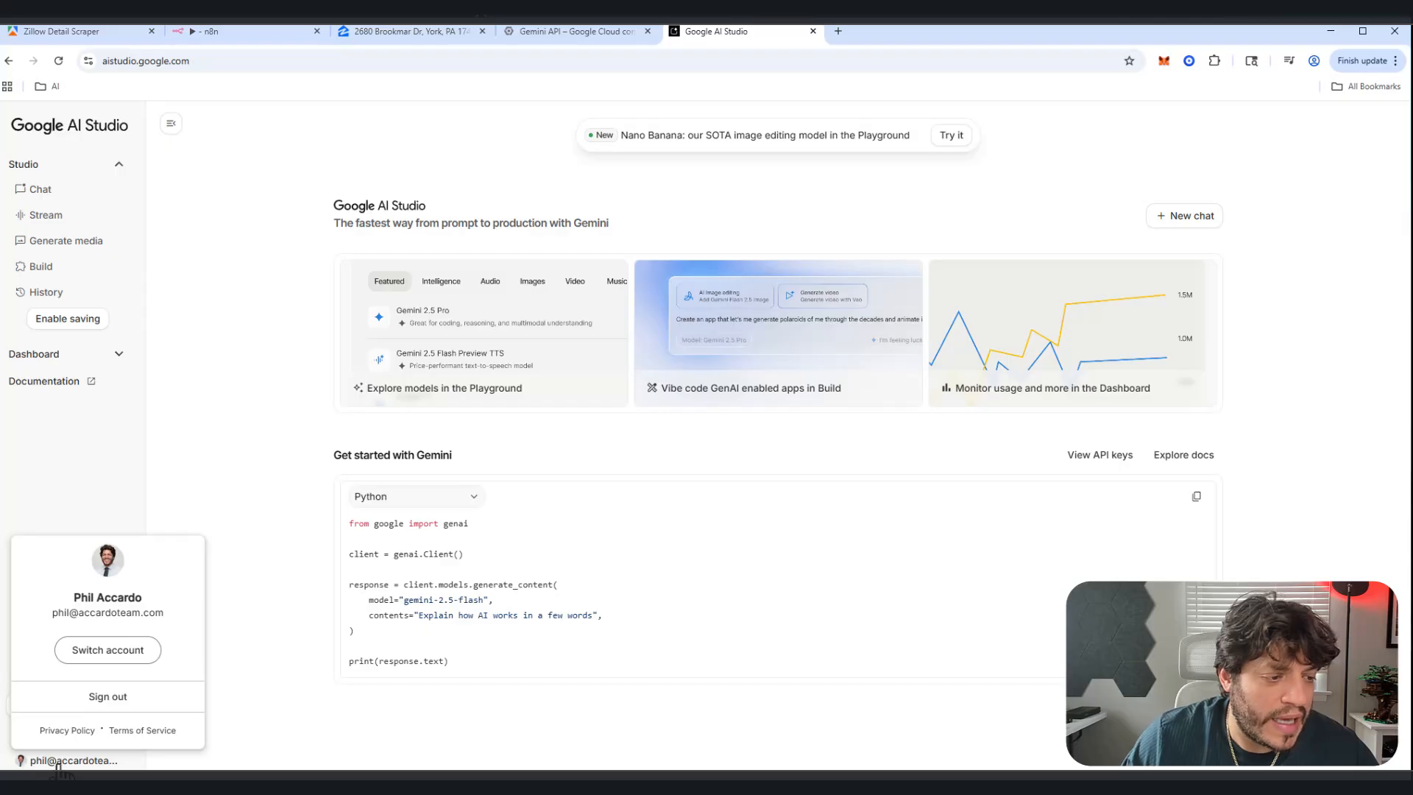
click(240, 276)
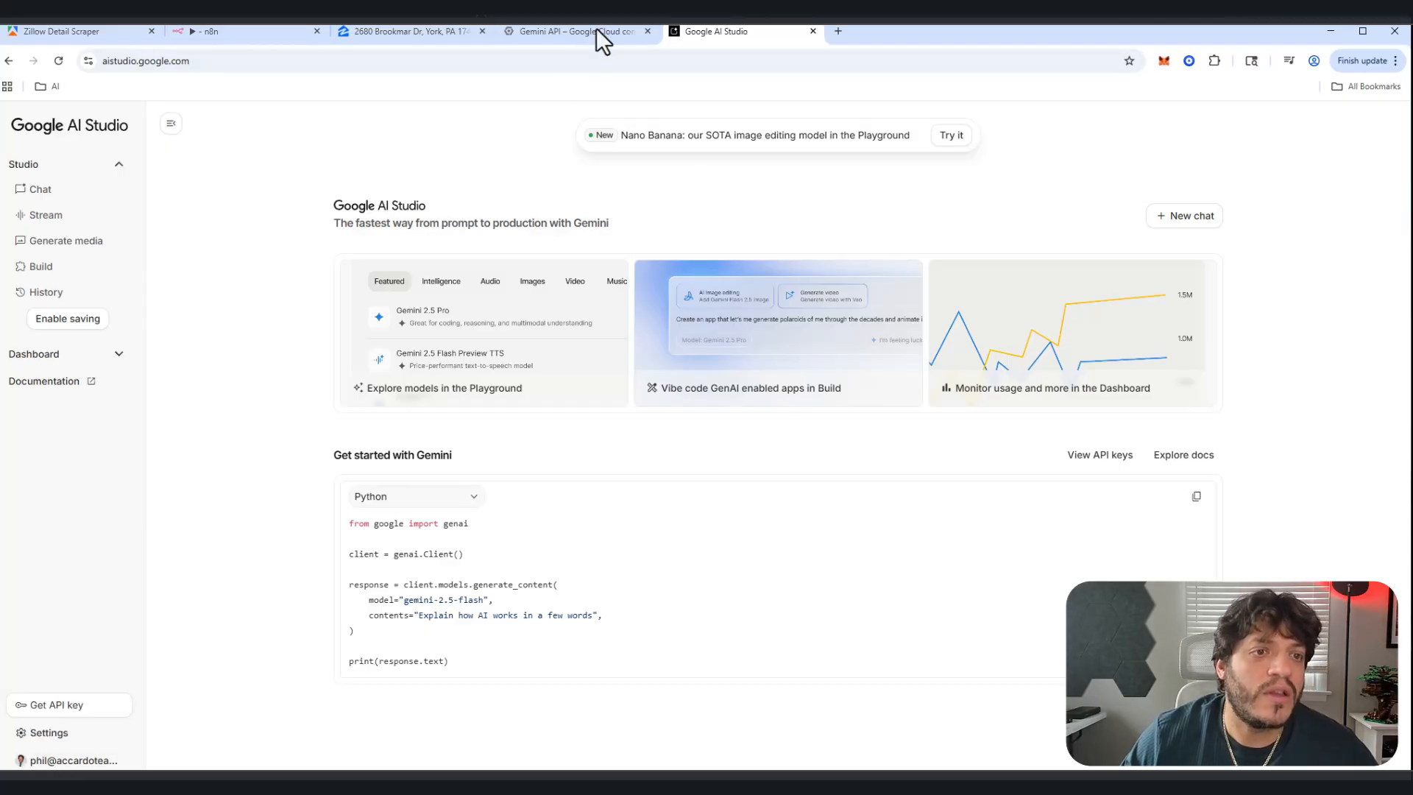
Step: Delete the existing test API key from the API Keys page
click(73, 706)
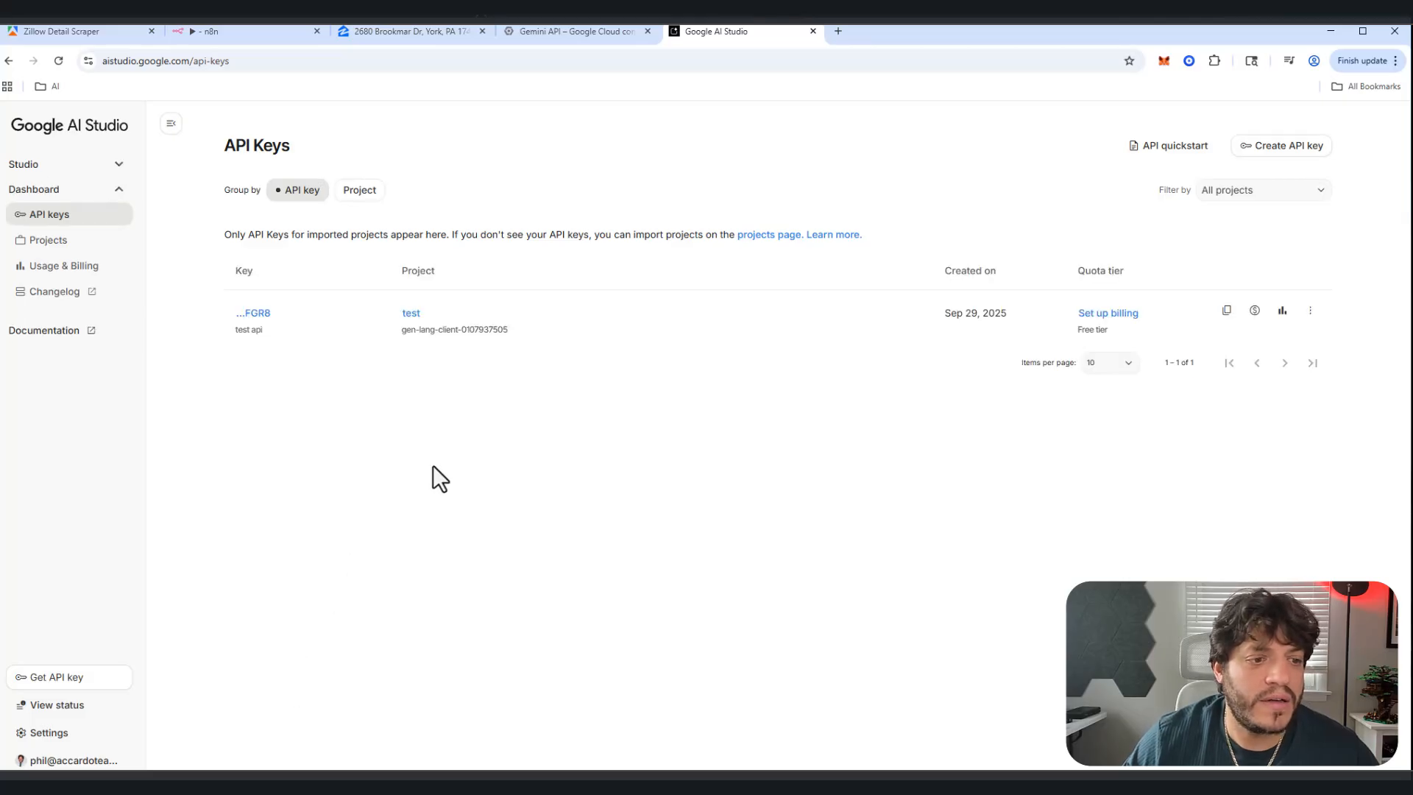
click(1310, 310)
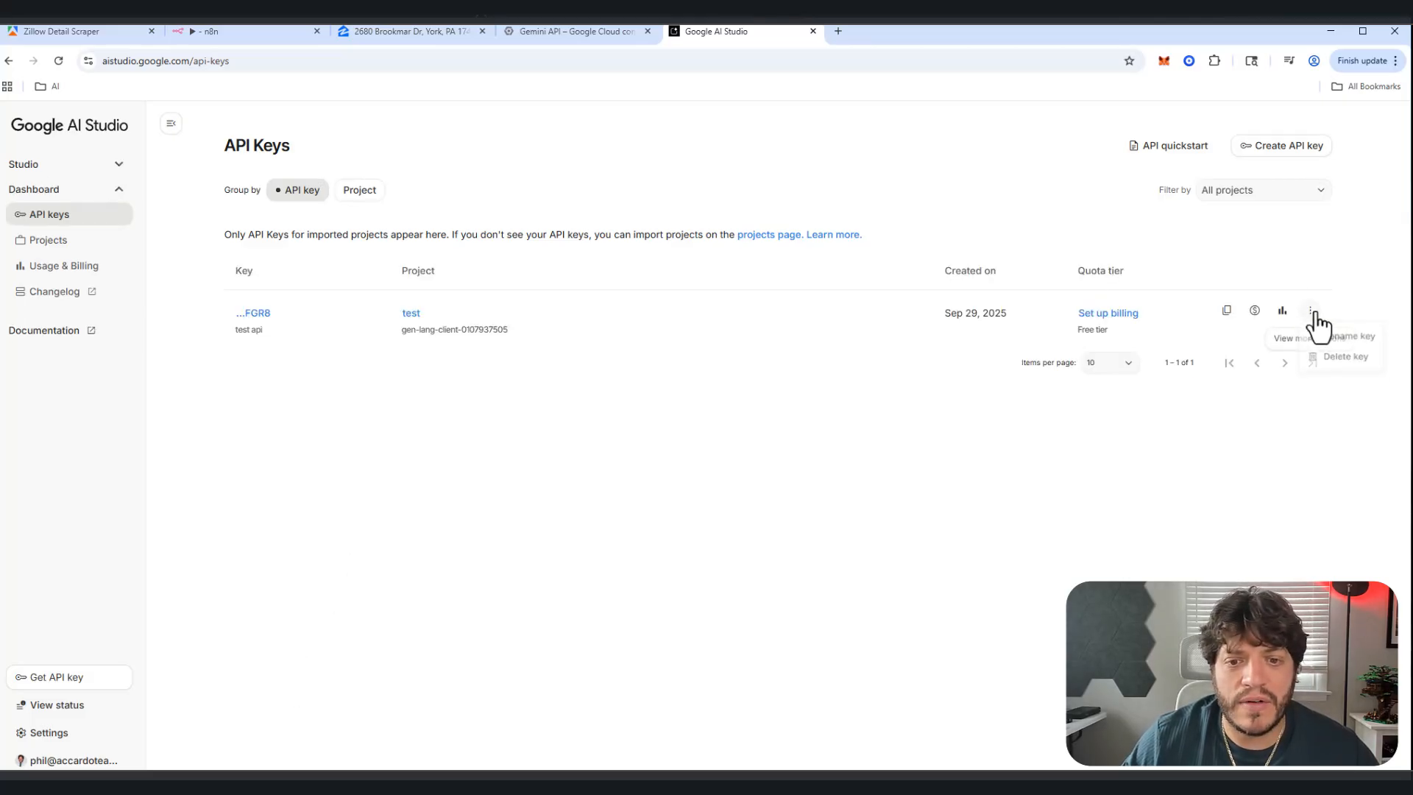
click(1327, 361)
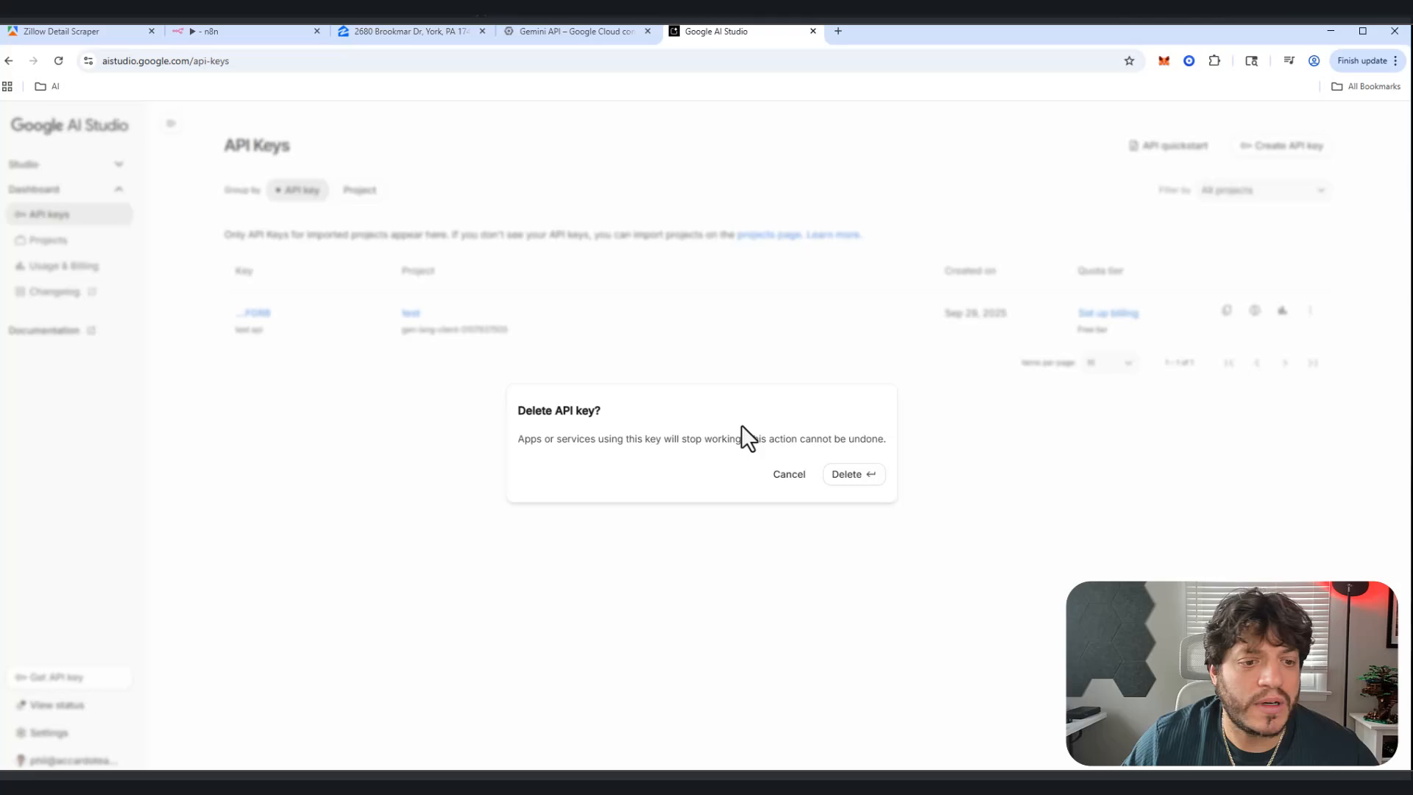
click(858, 477)
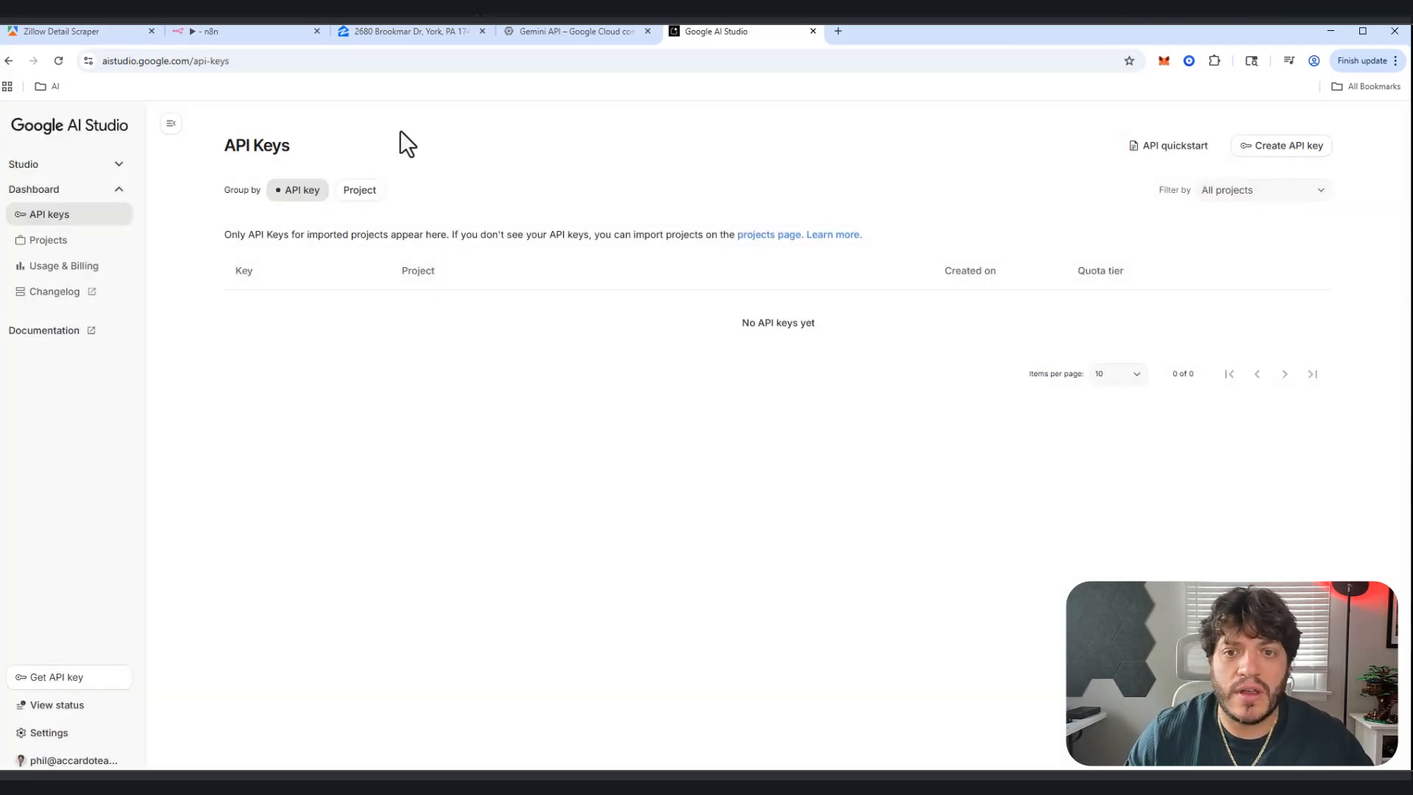
Step: Import the Gem Test cloud project into Google AI Studio
click(1259, 151)
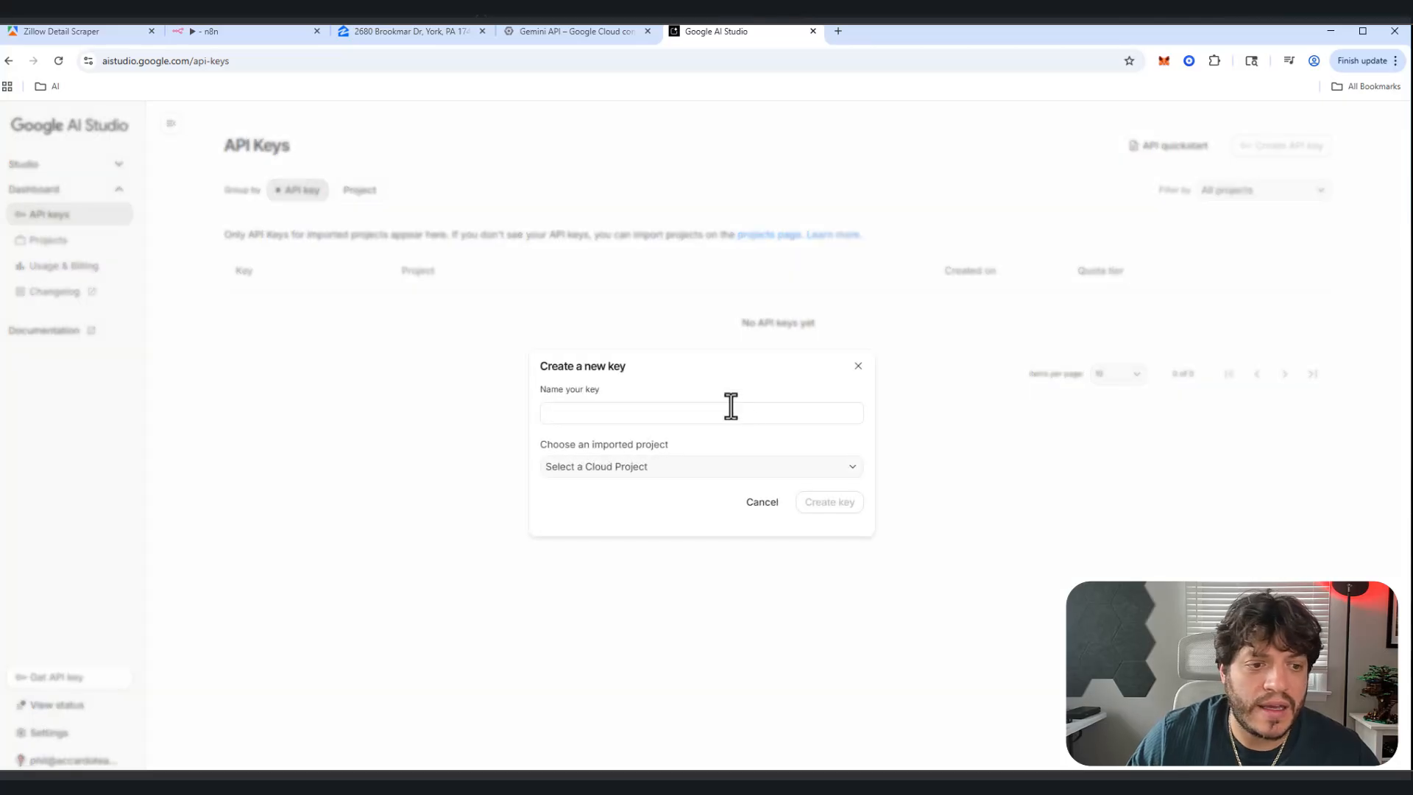
click(671, 469)
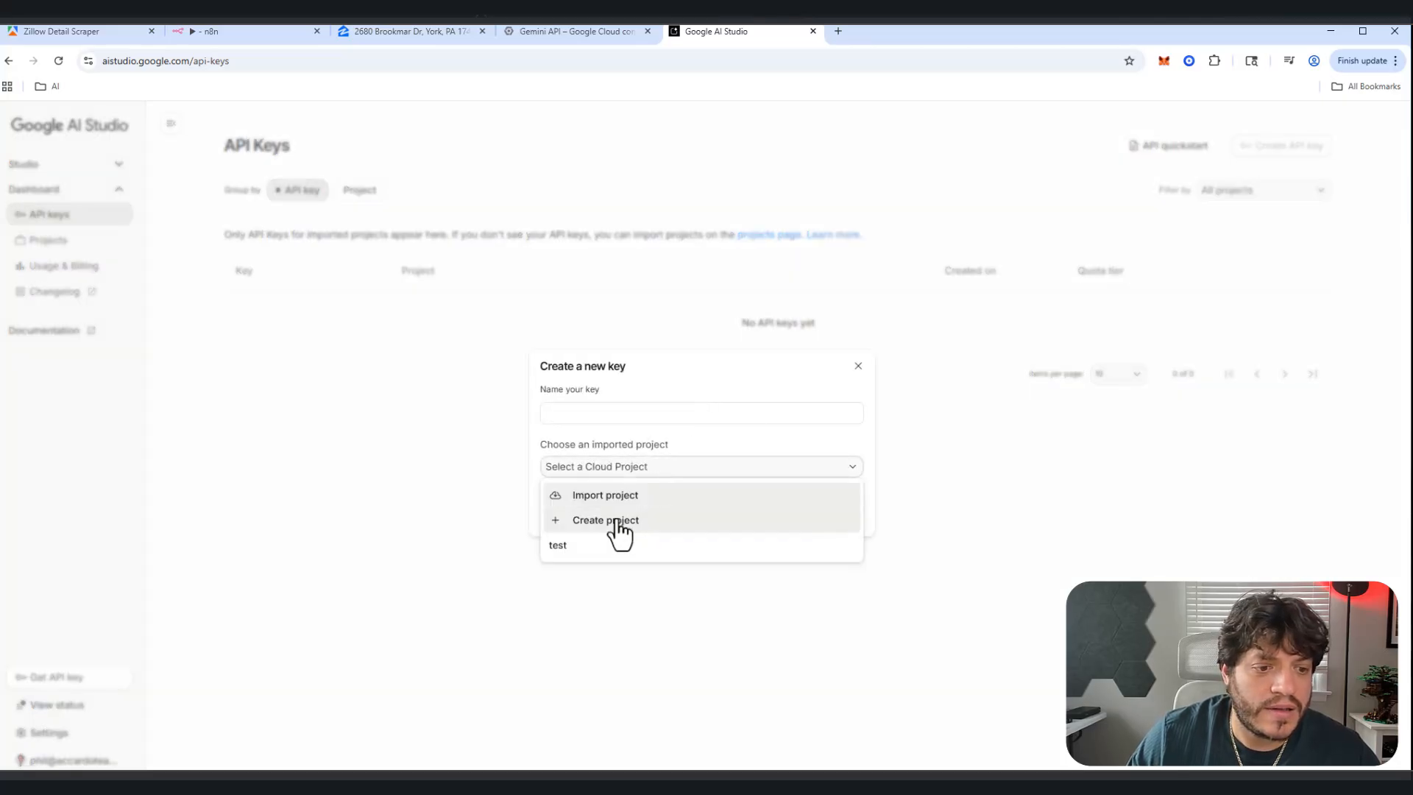
click(617, 495)
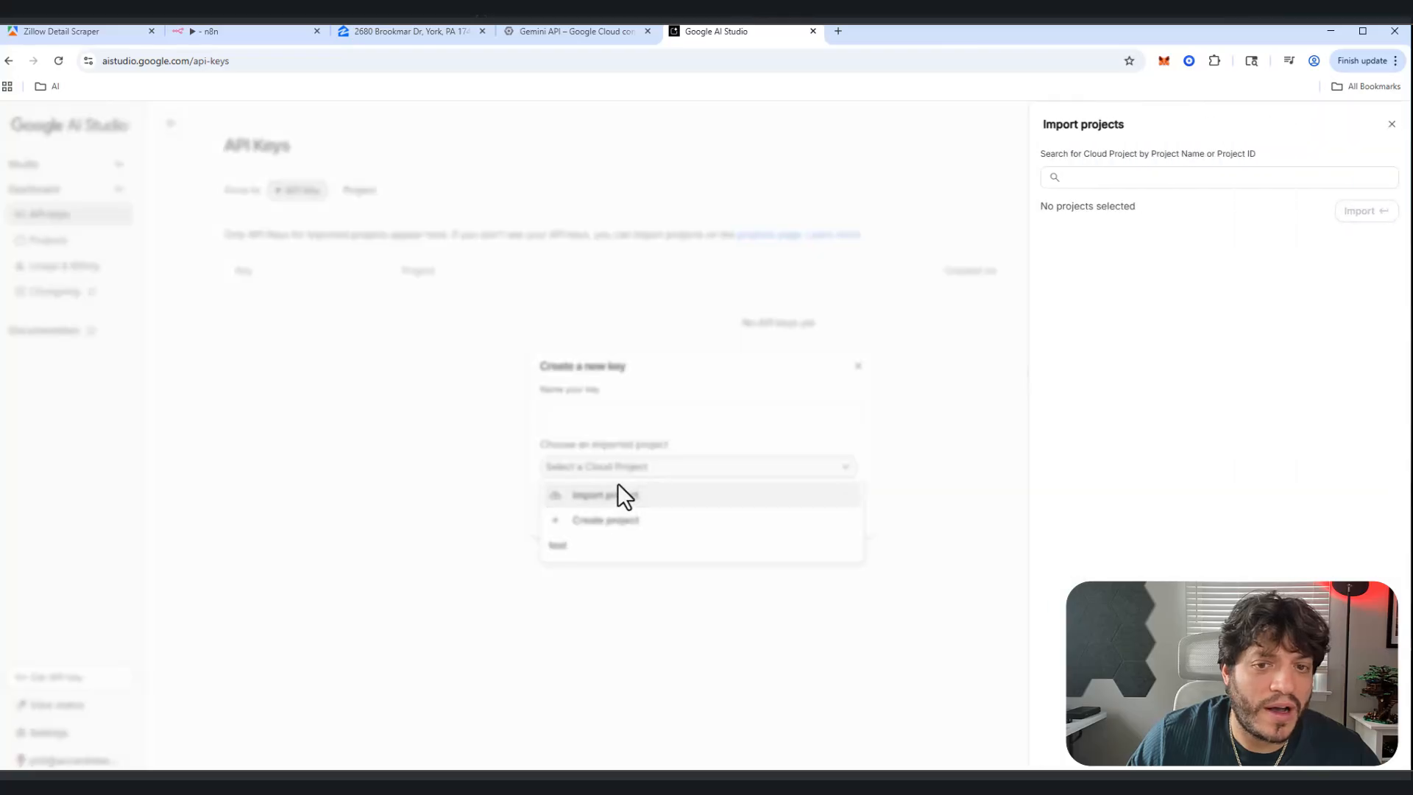
click(1091, 176)
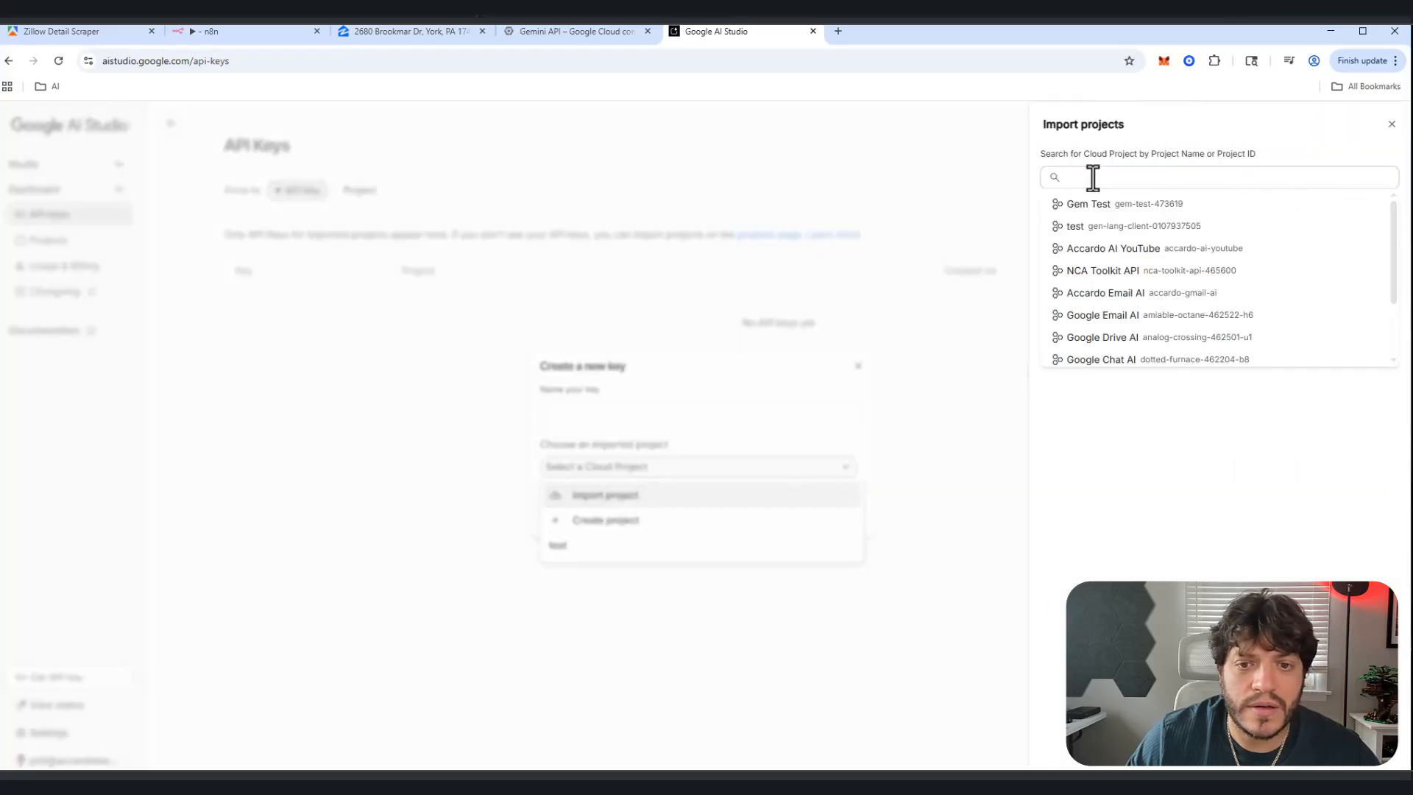
click(1094, 207)
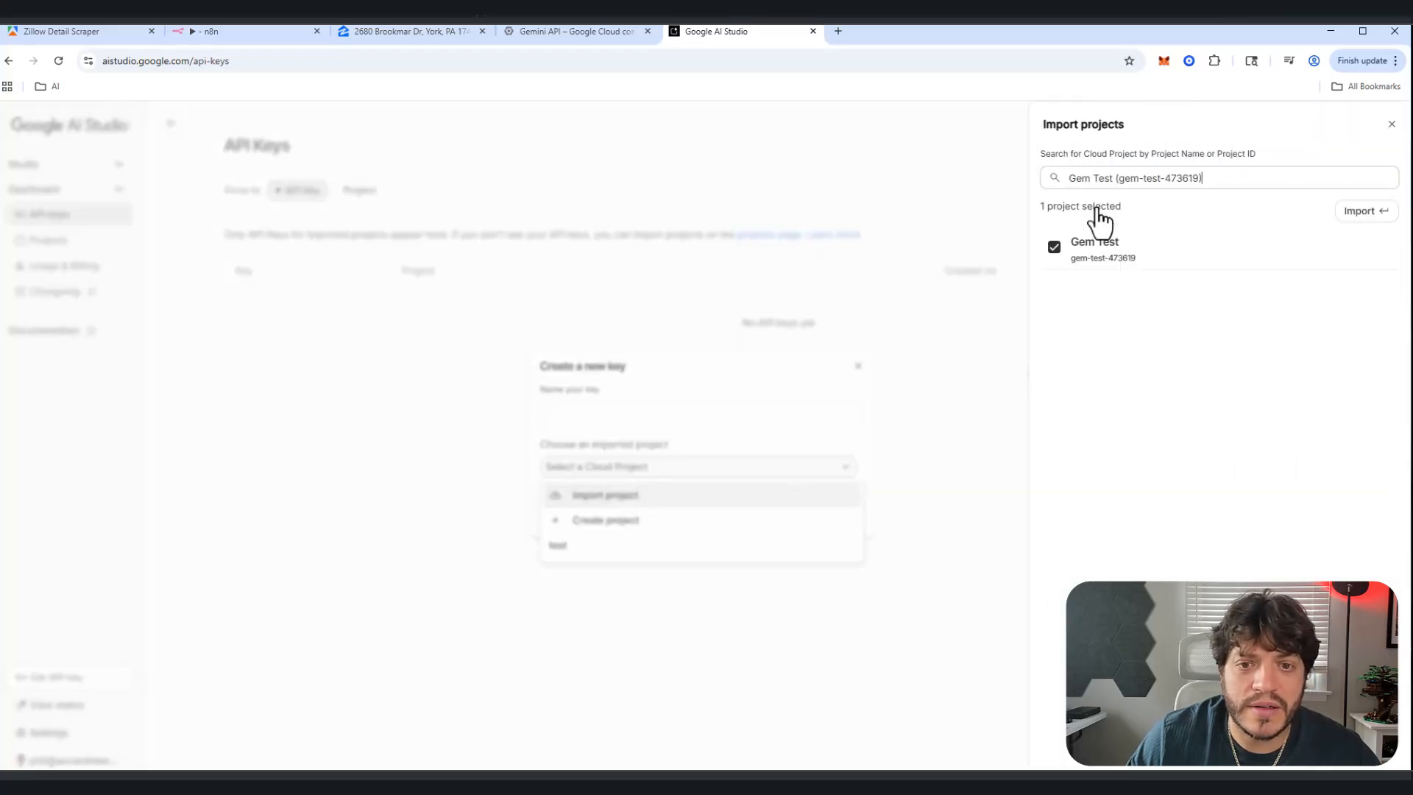
click(1360, 212)
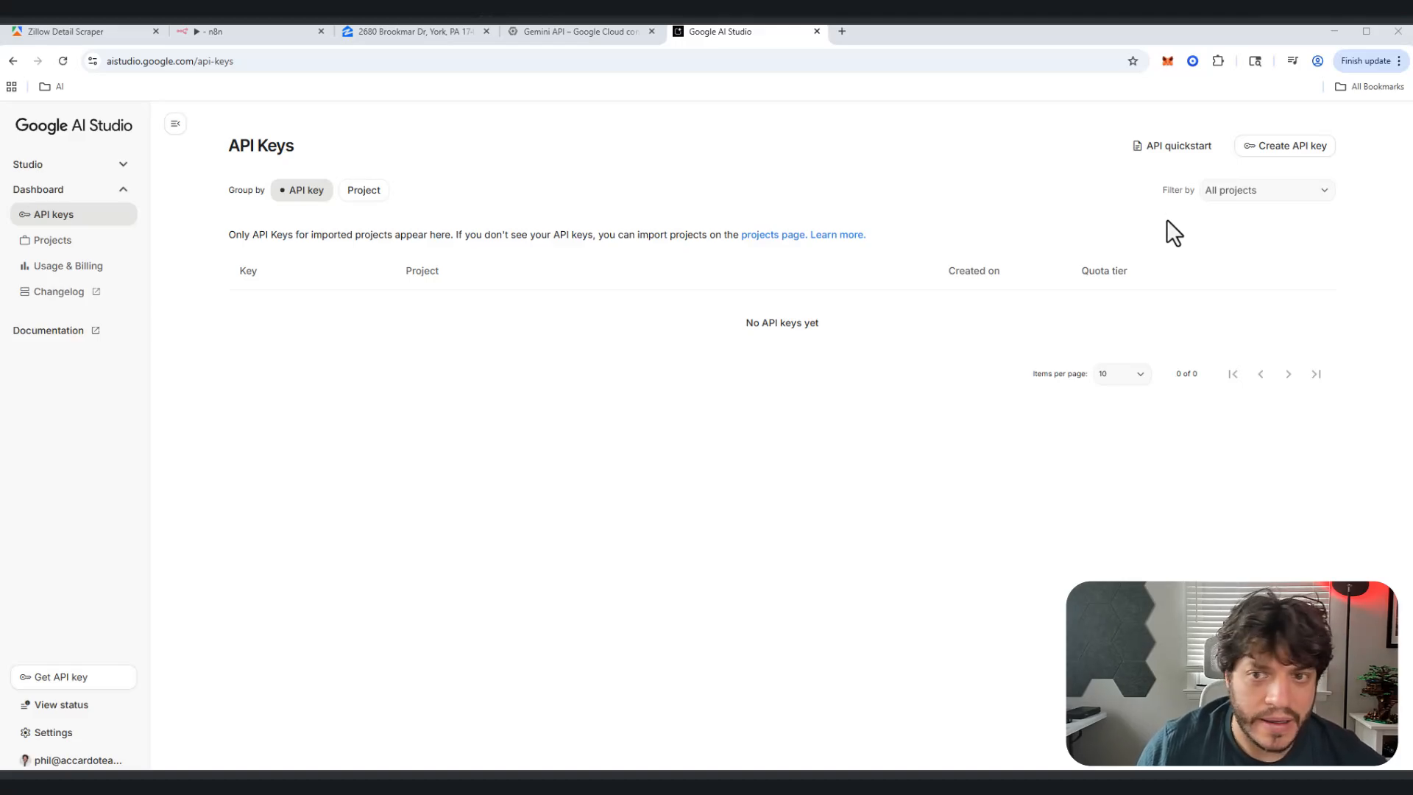
Step: Create an API key named 'n8n test' under the Gem Test project
click(1281, 150)
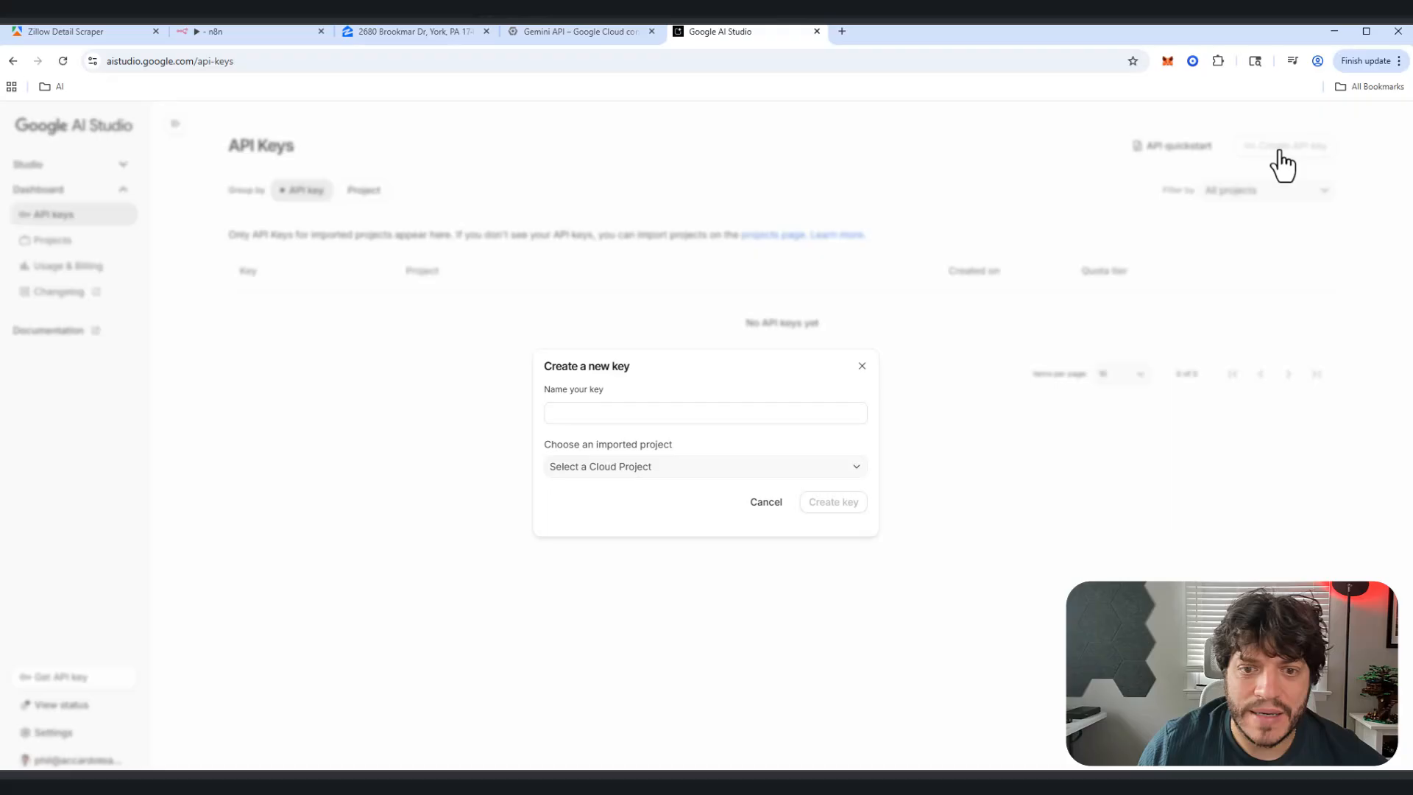
click(653, 471)
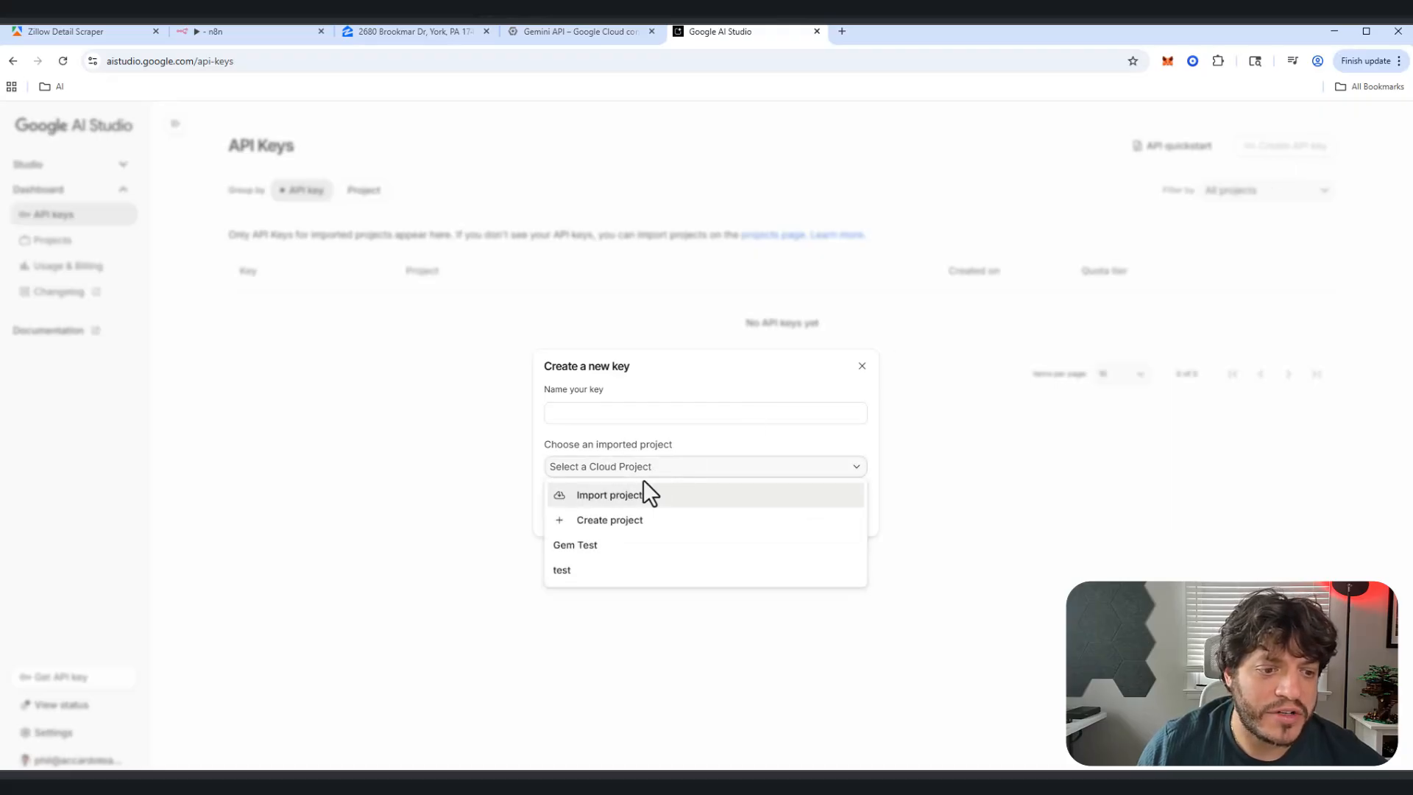
click(575, 548)
click(587, 411)
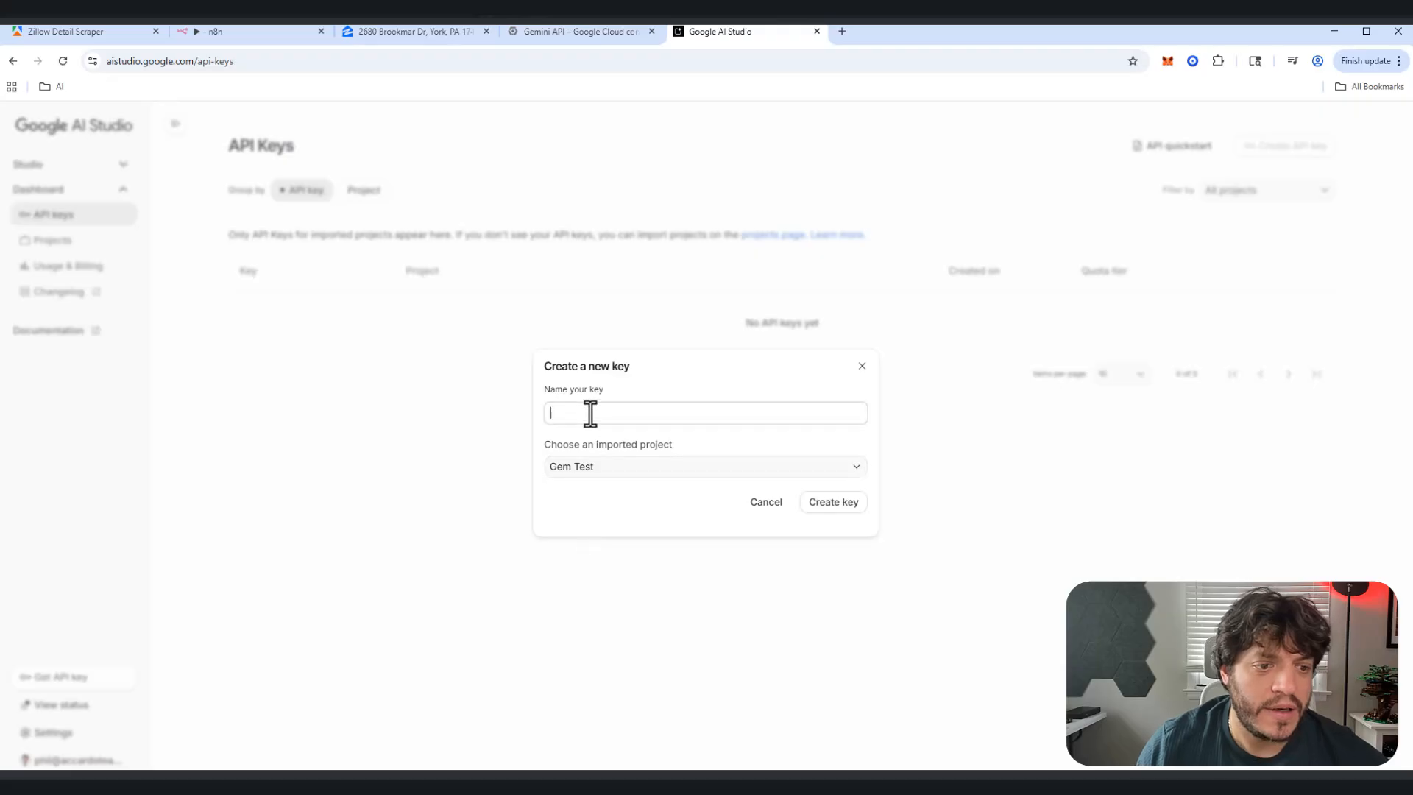
text(n8nh)
key(BackSpace)
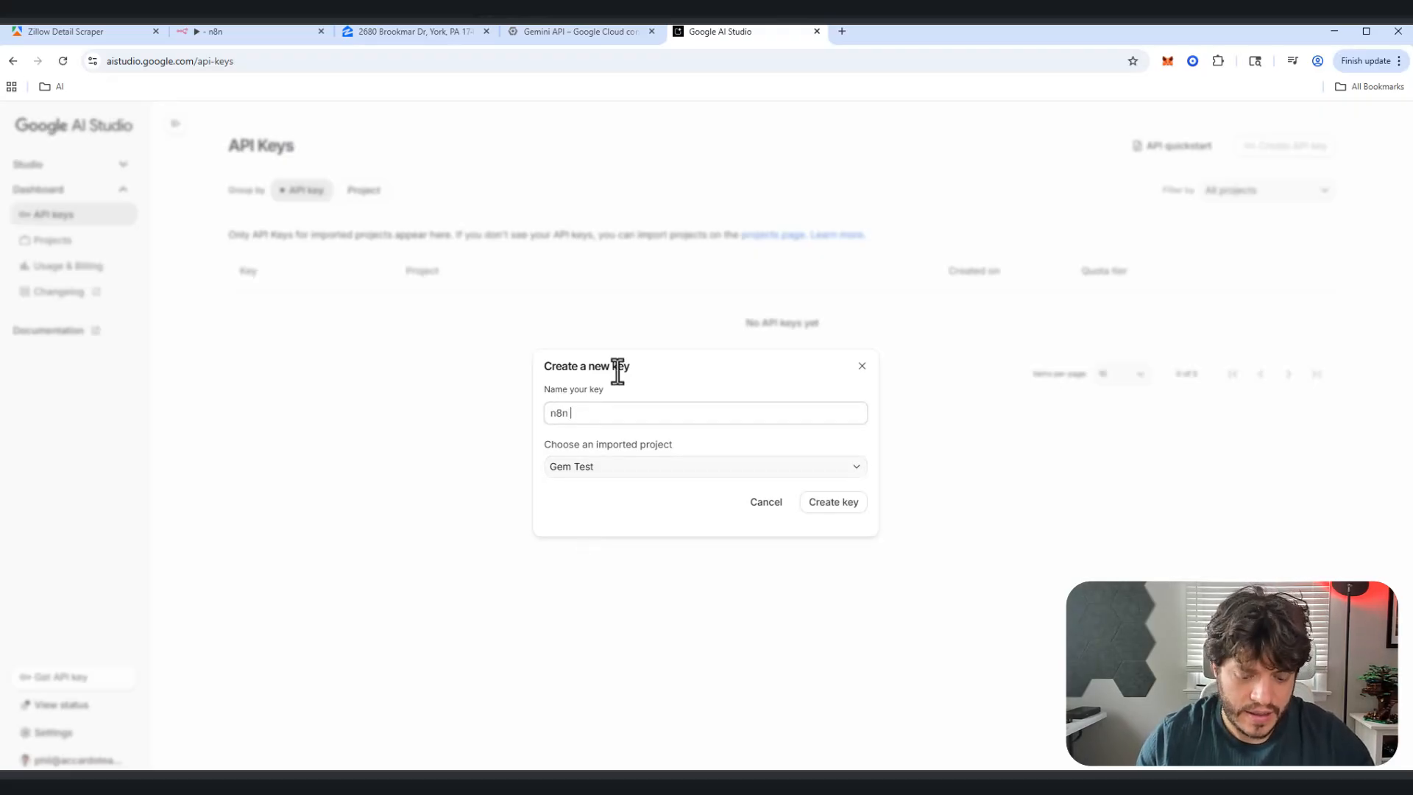
text(test)
click(829, 502)
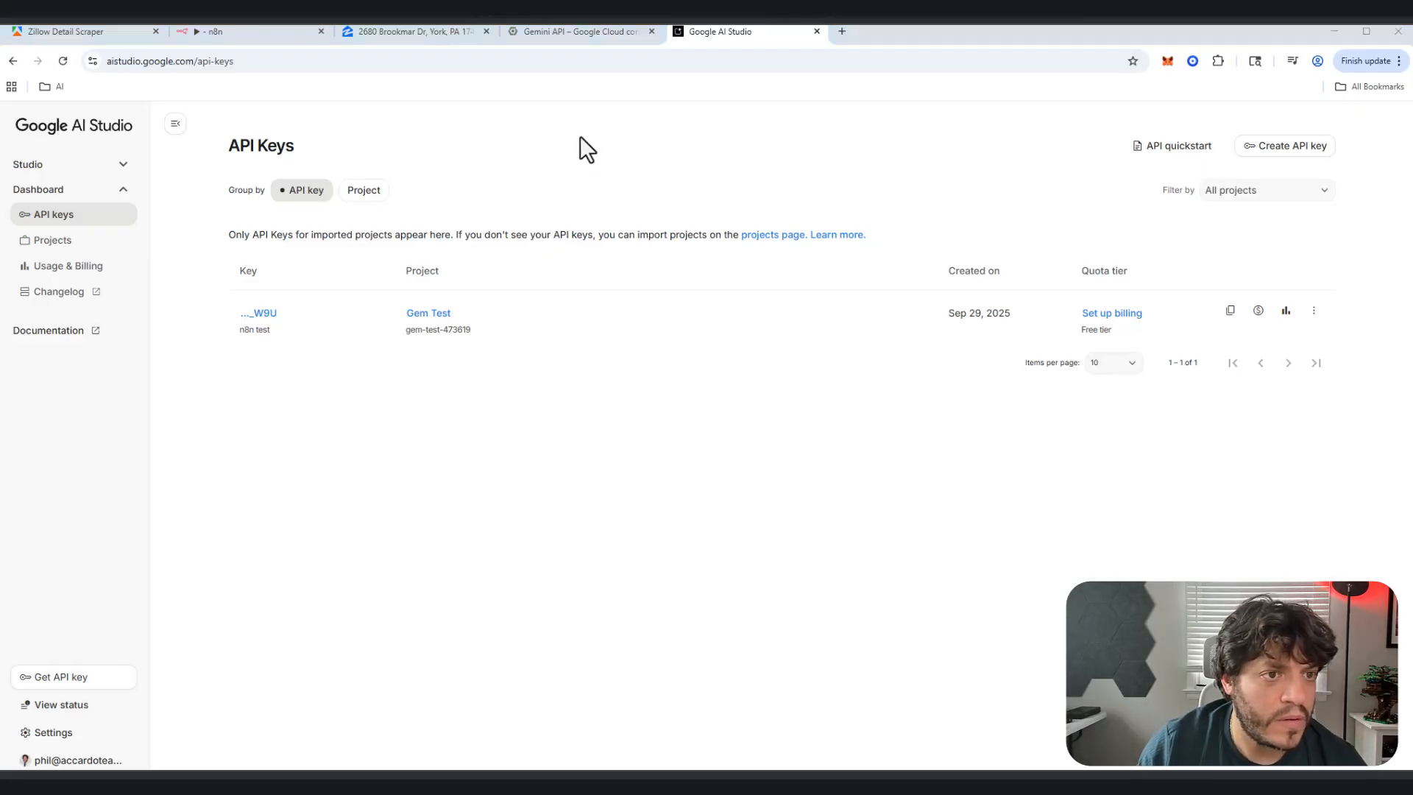
click(199, 33)
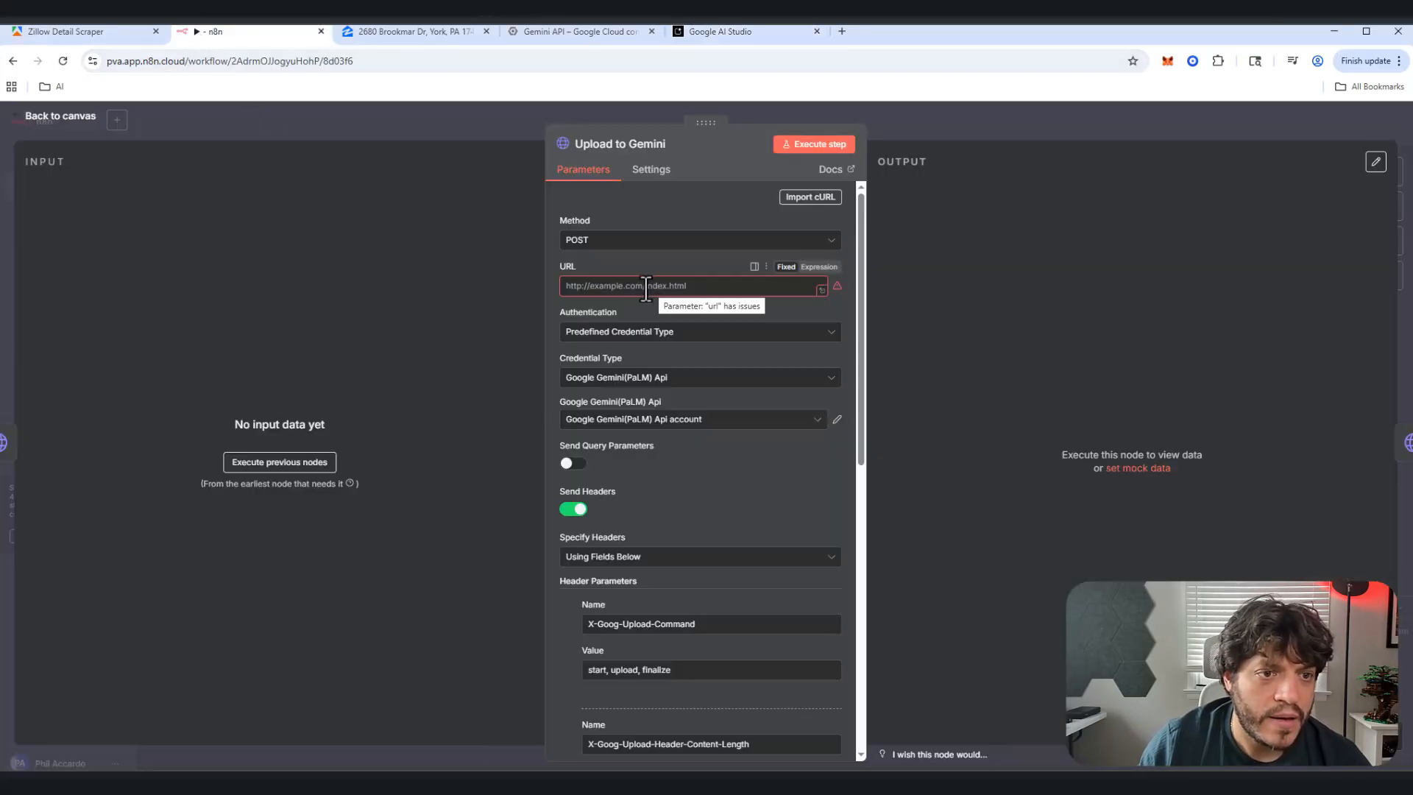
Step: Paste the Gemini file upload URL into the Upload to Gemini node's request URL
click(73, 122)
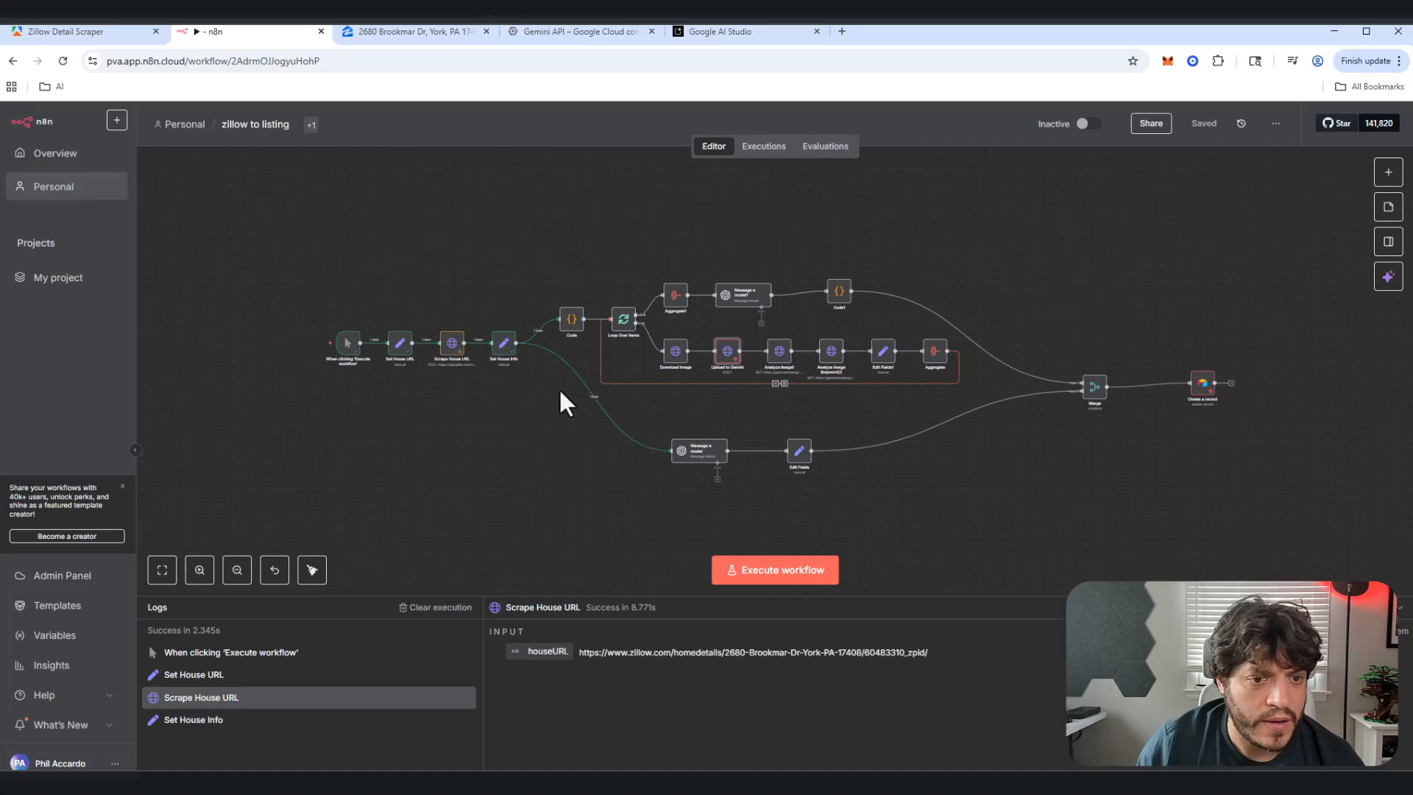
double_click(726, 352)
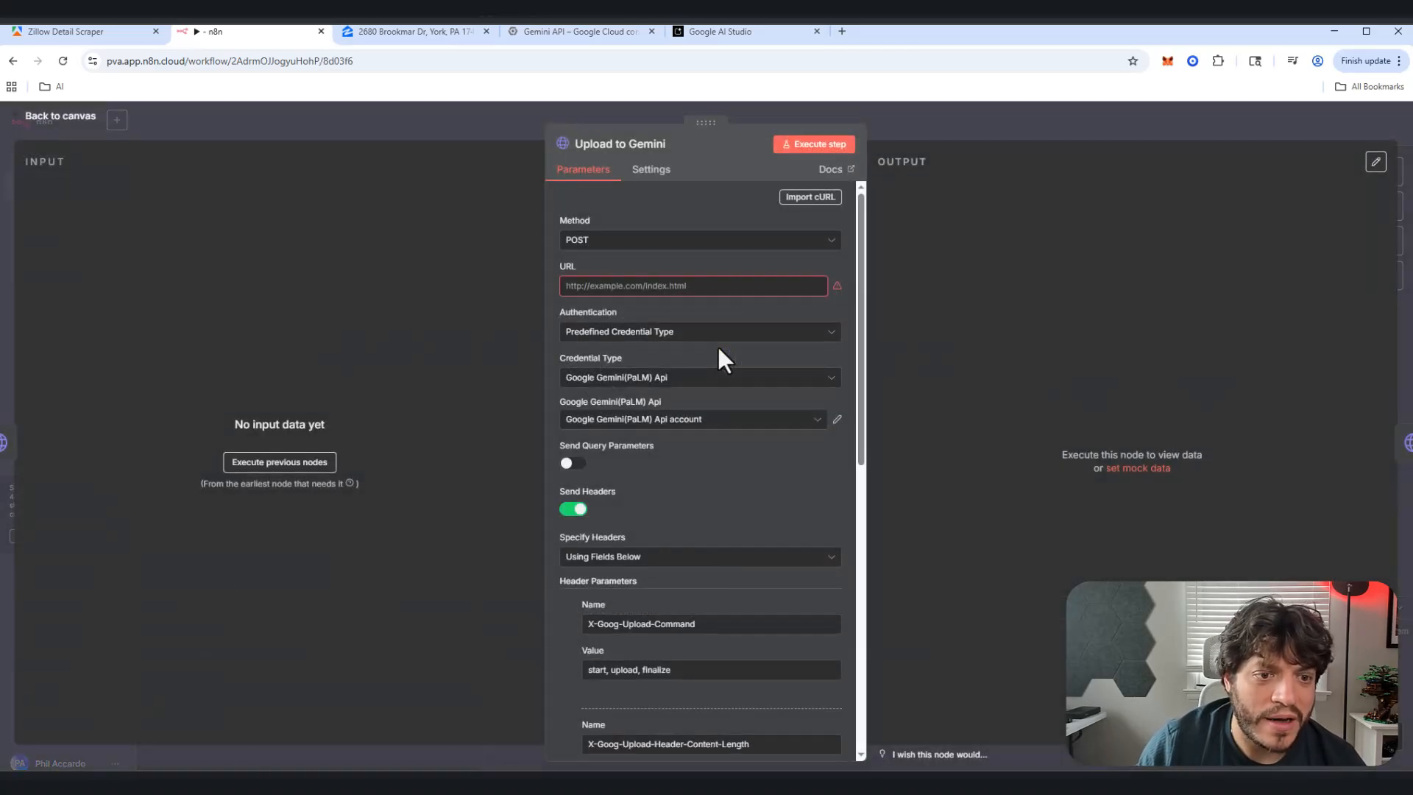
click(665, 286)
text(https://generativelanguage.googleapis.com/upload/v1beta/files)
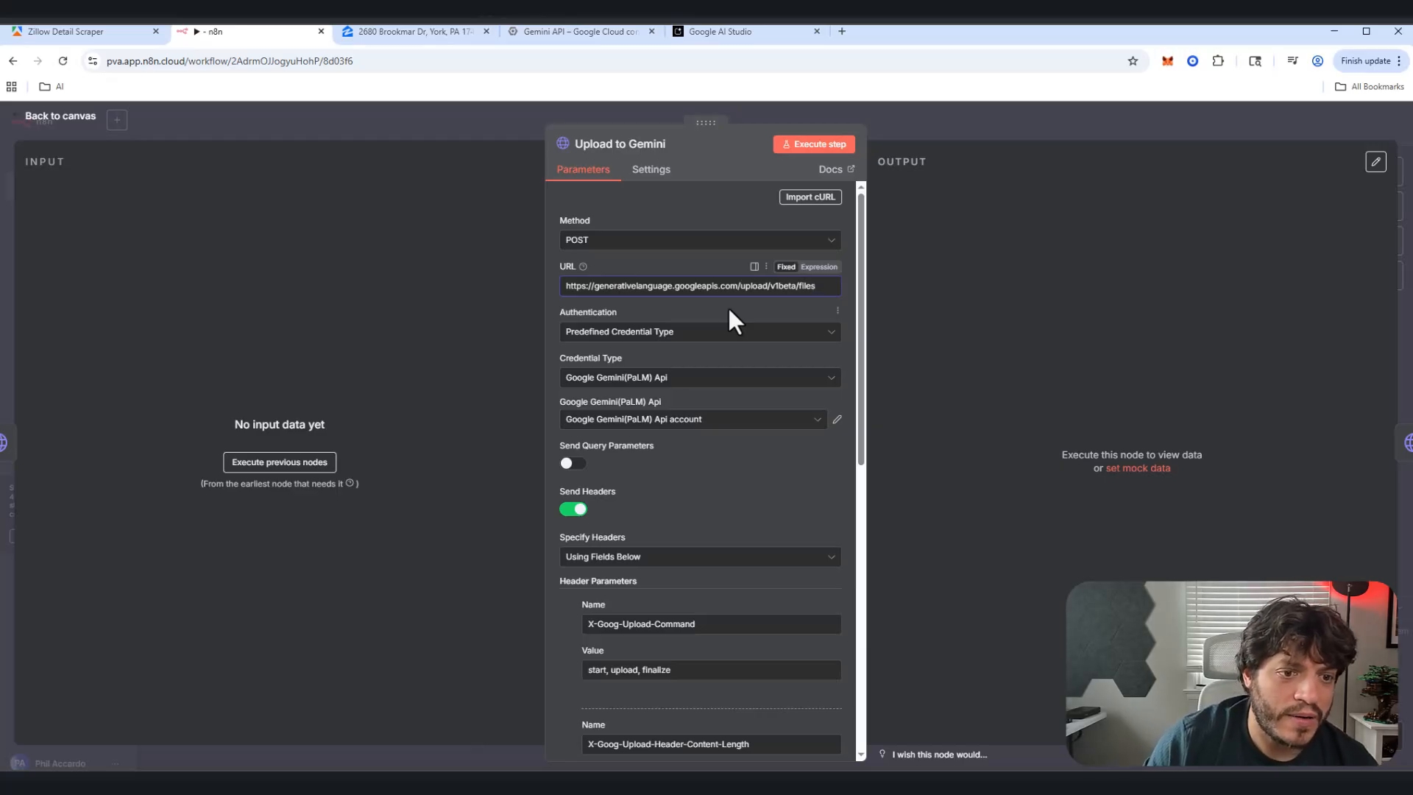
Step: Set authentication to Predefined Credential Type with Google Gemini(PaLM) Api
click(695, 332)
click(640, 397)
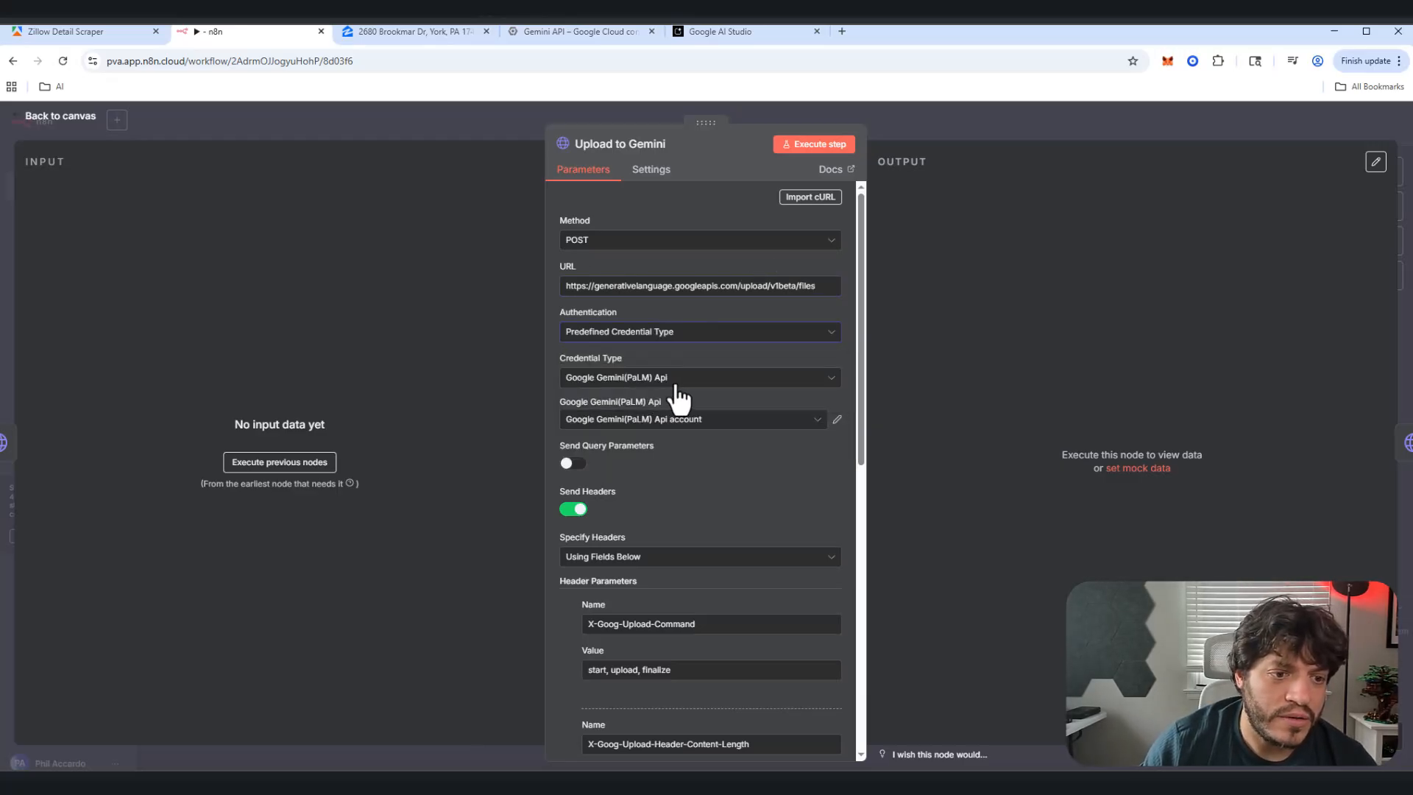
click(687, 379)
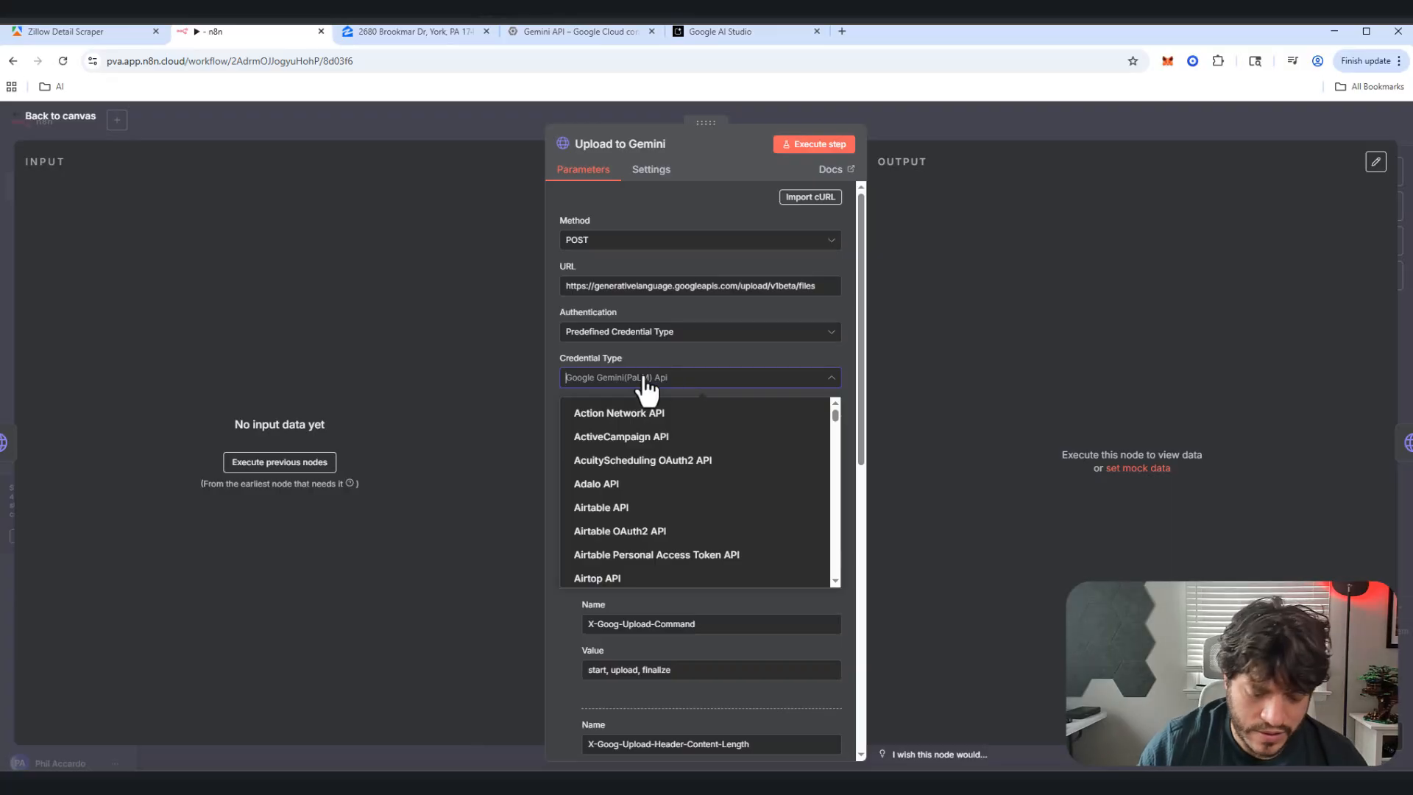
text(google)
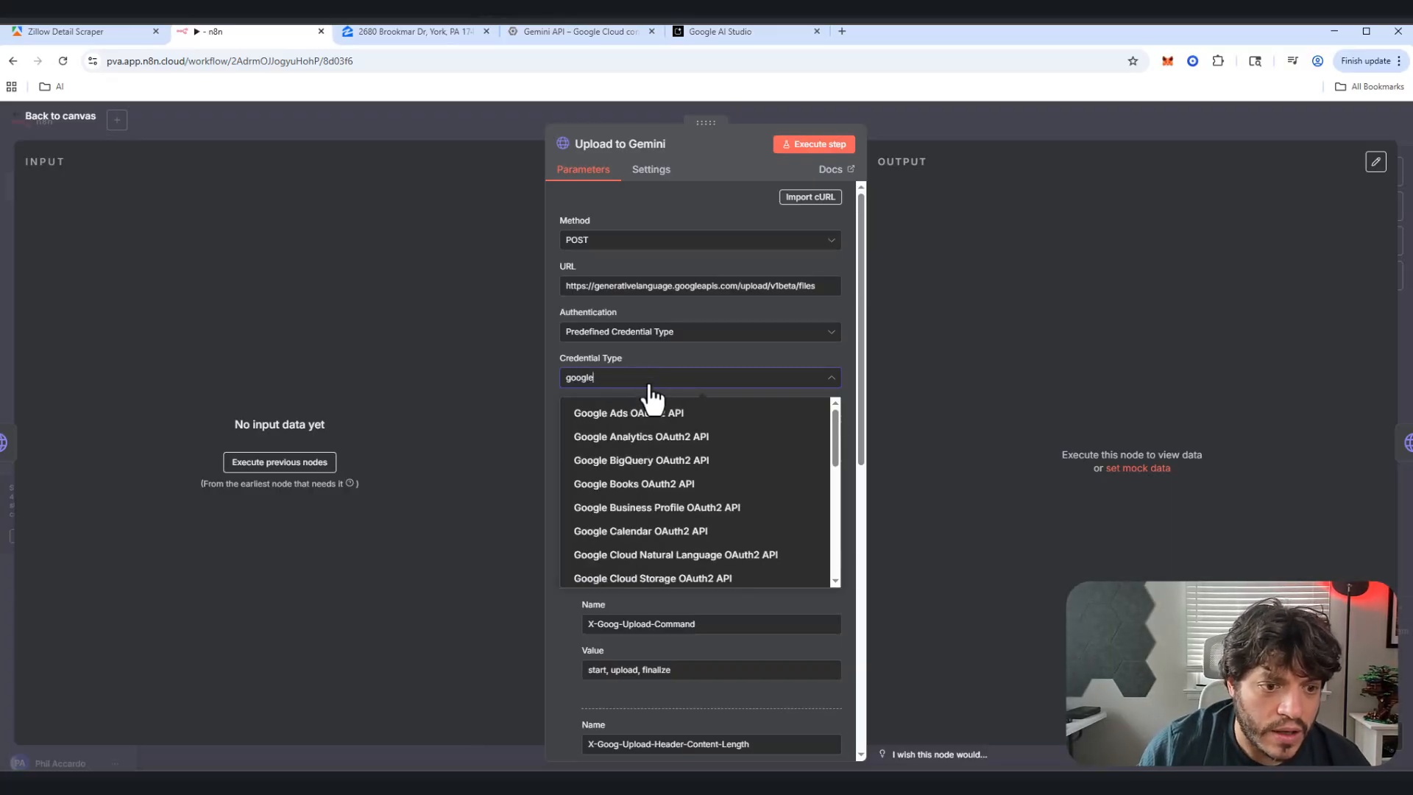
scroll(666, 464, down, 1)
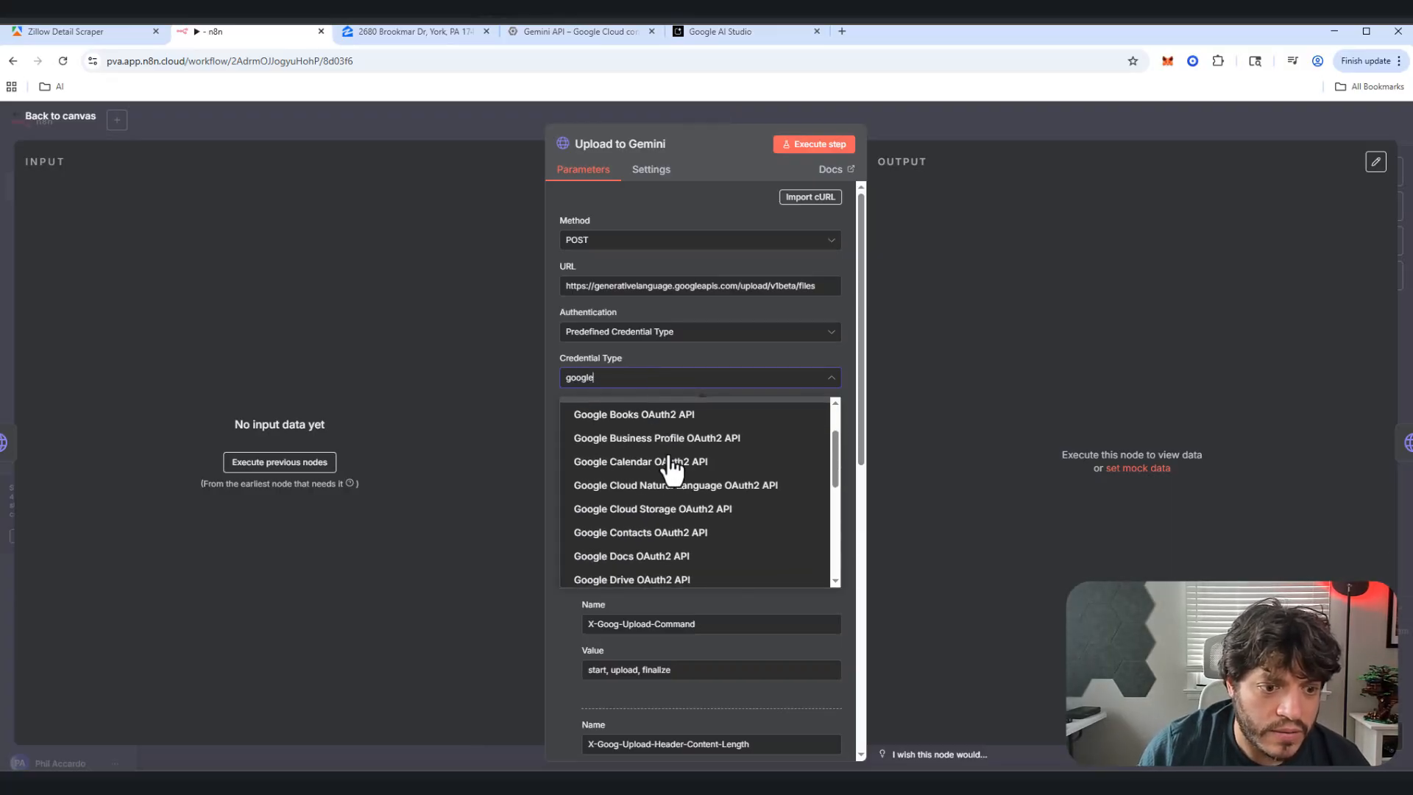
click(751, 336)
click(755, 310)
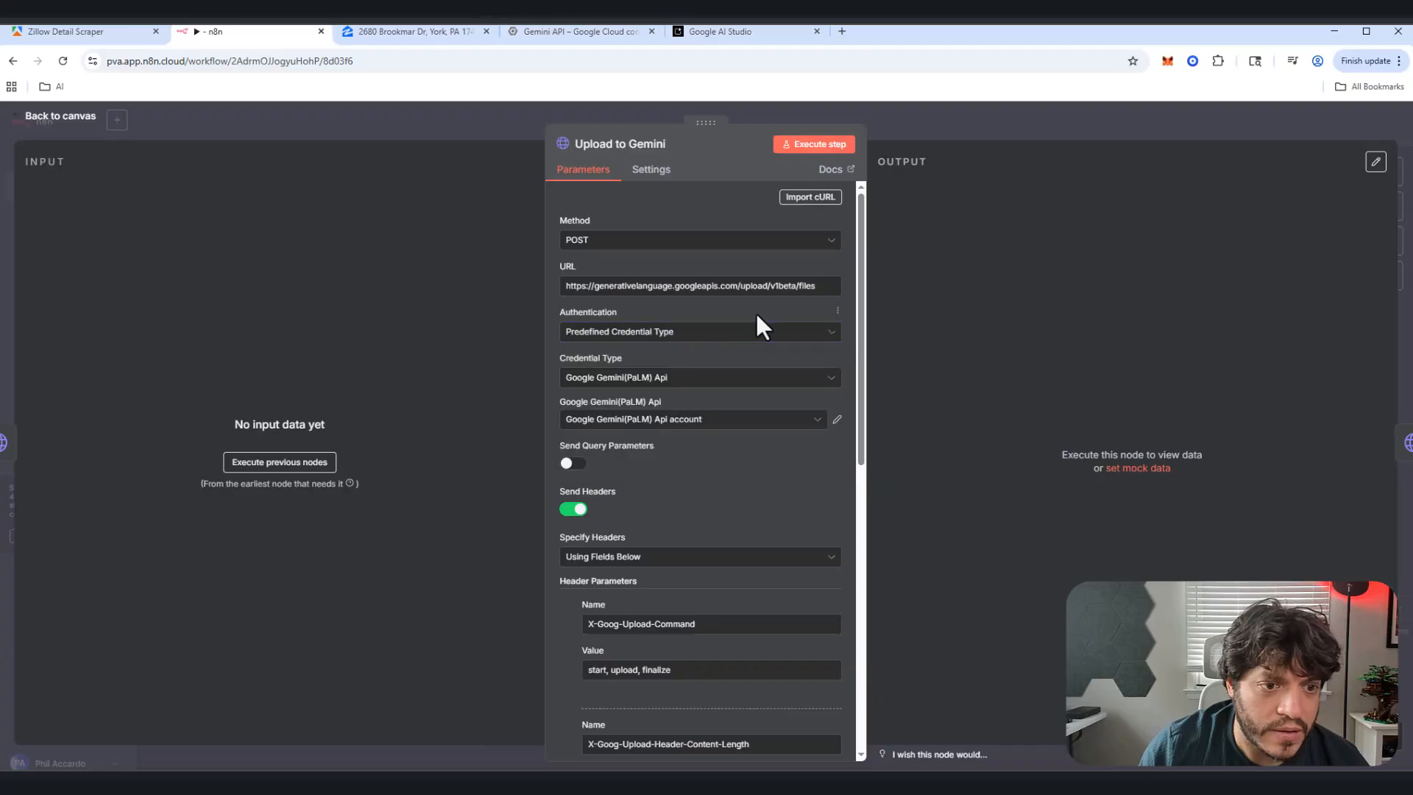
click(710, 379)
text(google gem)
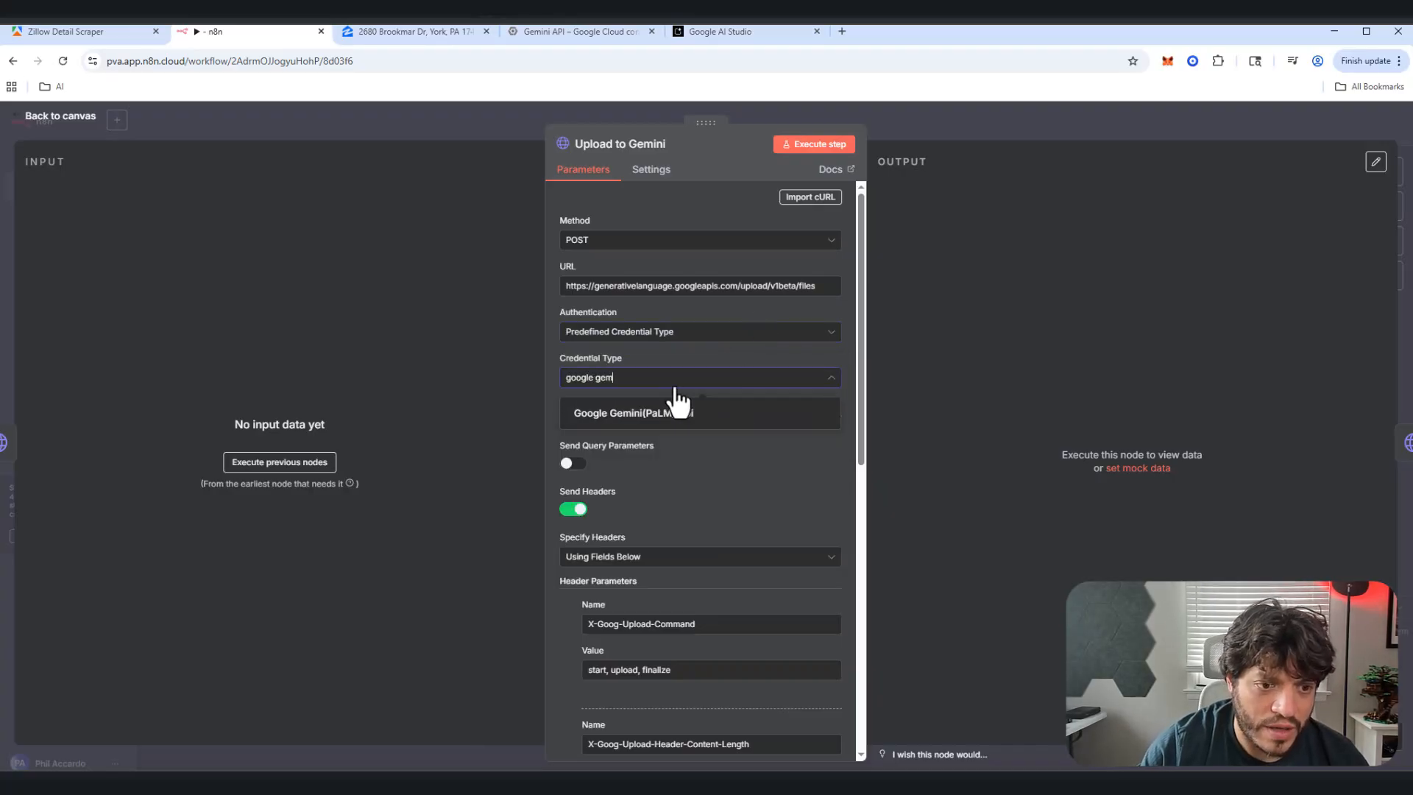
click(647, 415)
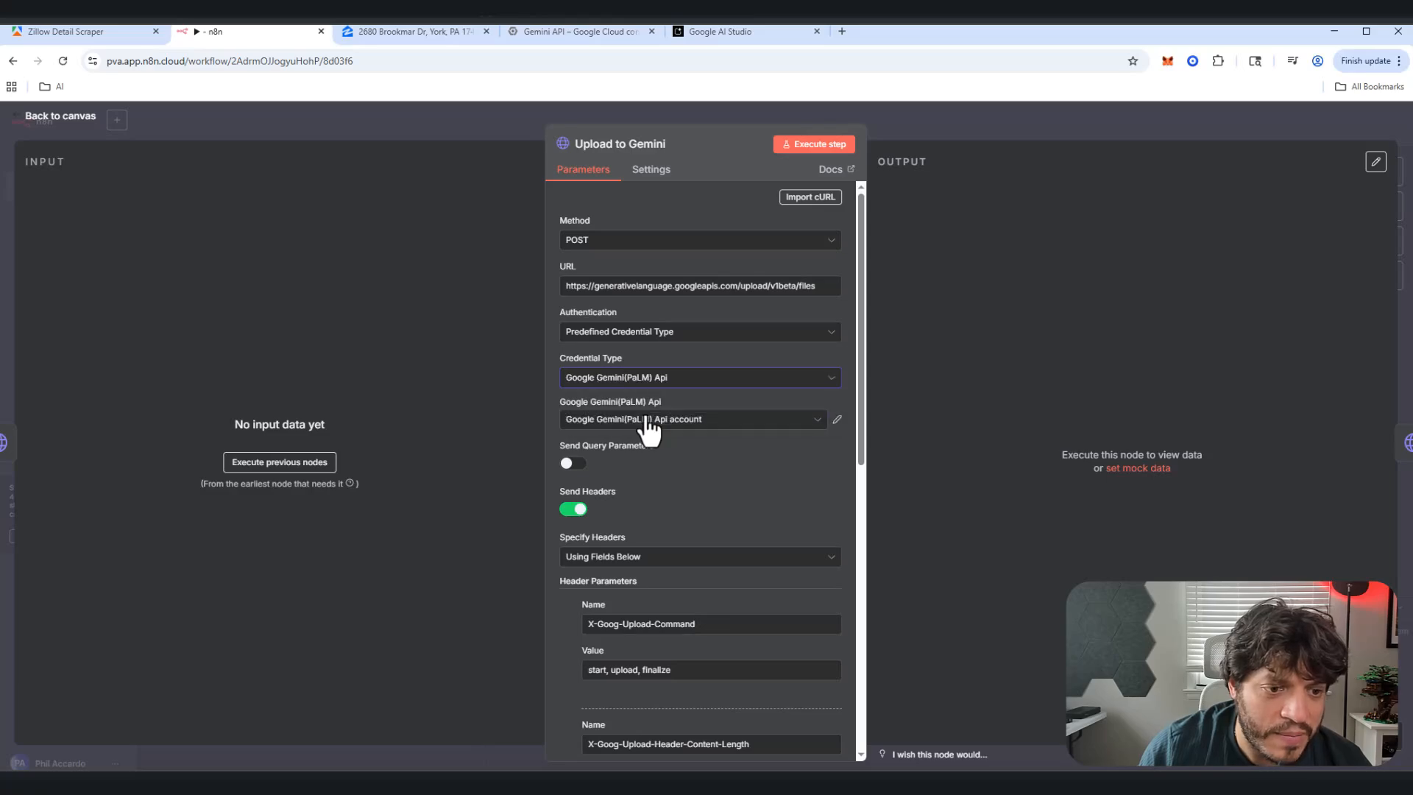
Step: Create a new Gemini credential and rename it 'Google Gemini(PaLM) test'
click(820, 420)
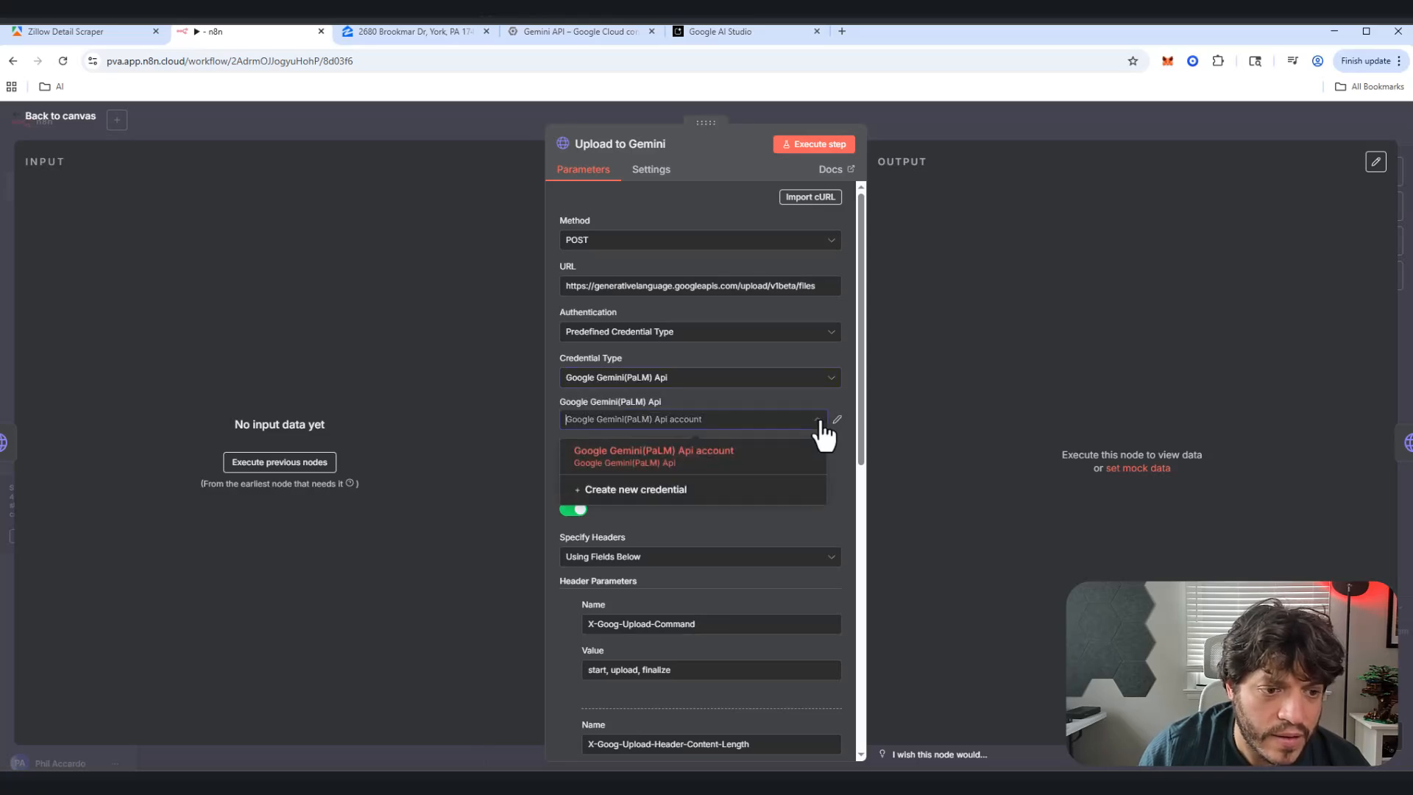
click(686, 500)
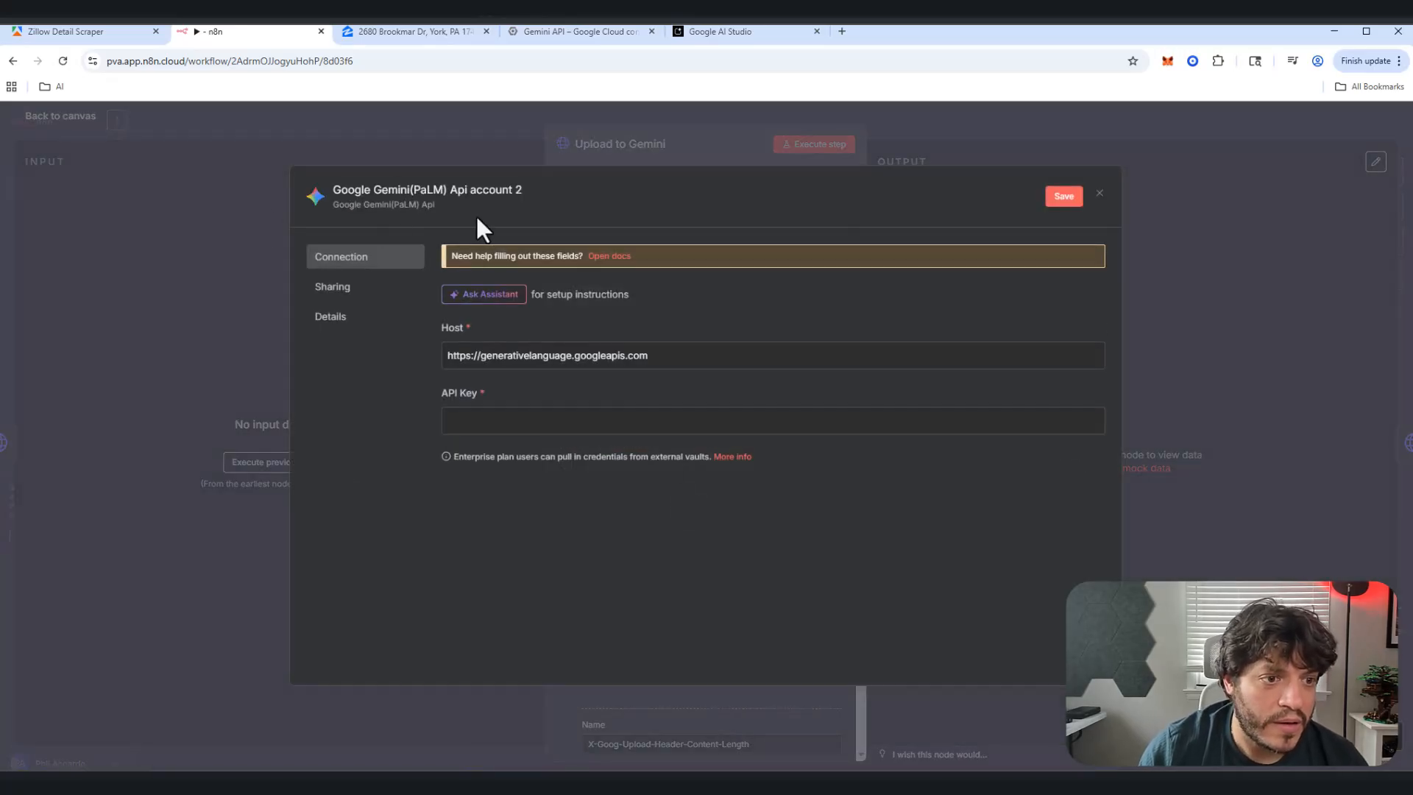
click(460, 190)
click(455, 189)
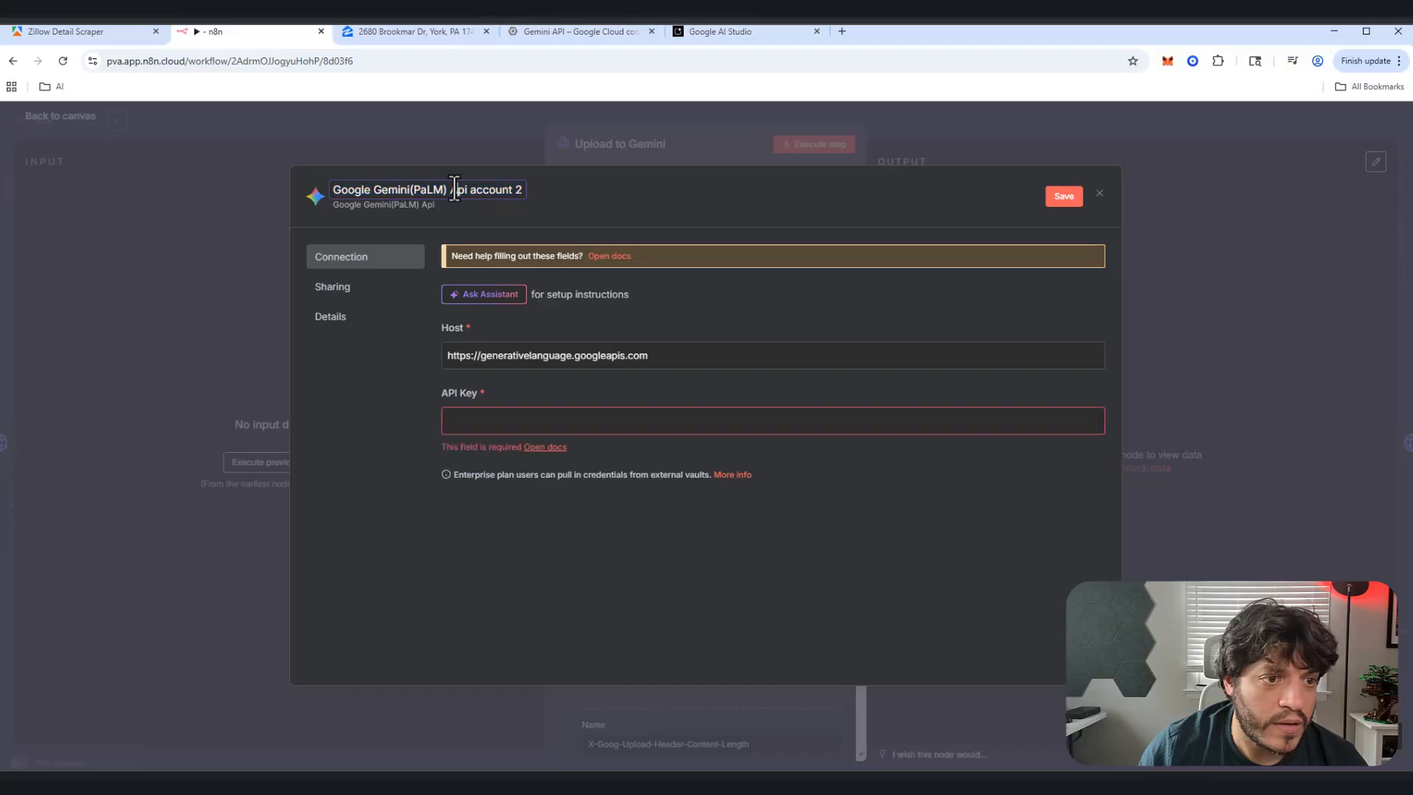
drag(450, 190, 607, 199)
text(test)
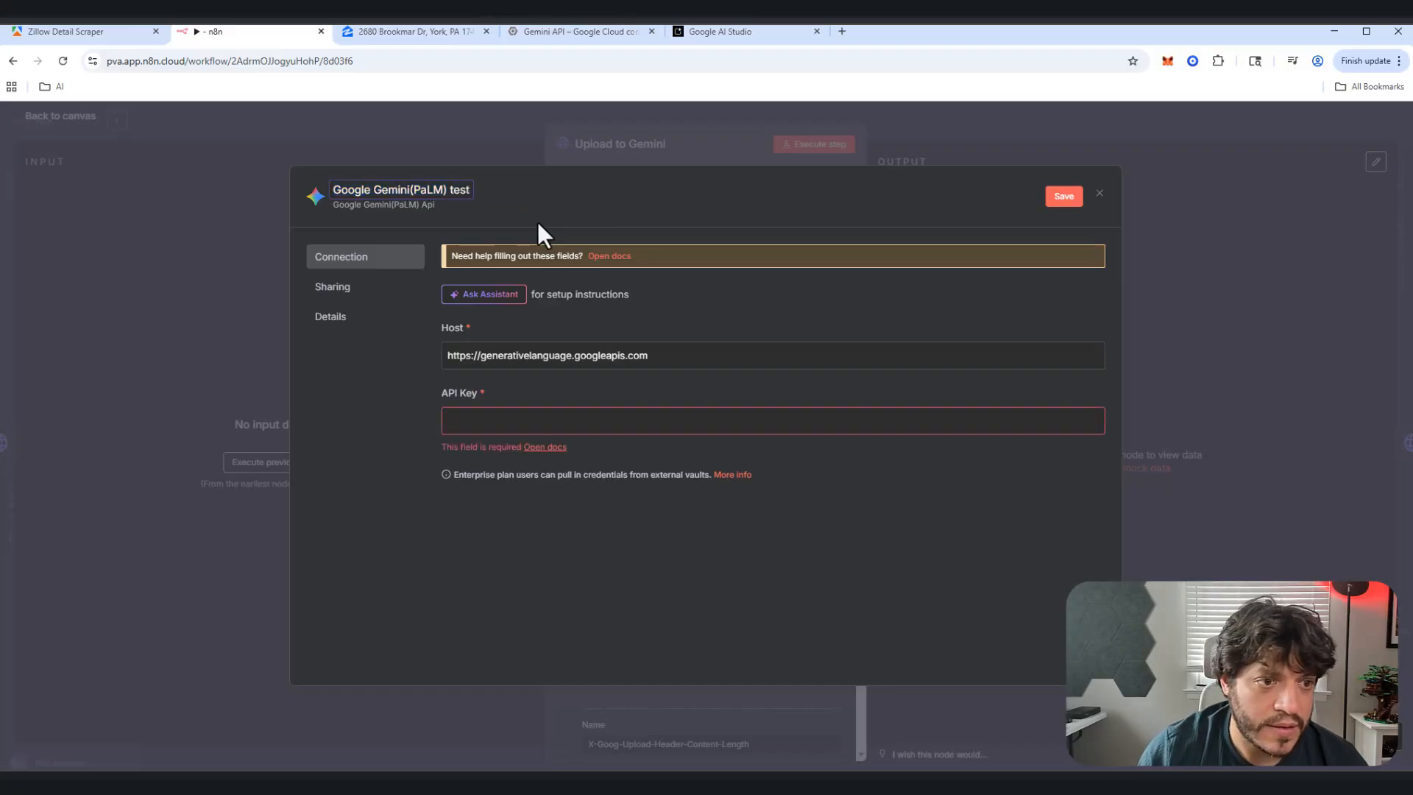
key(Return)
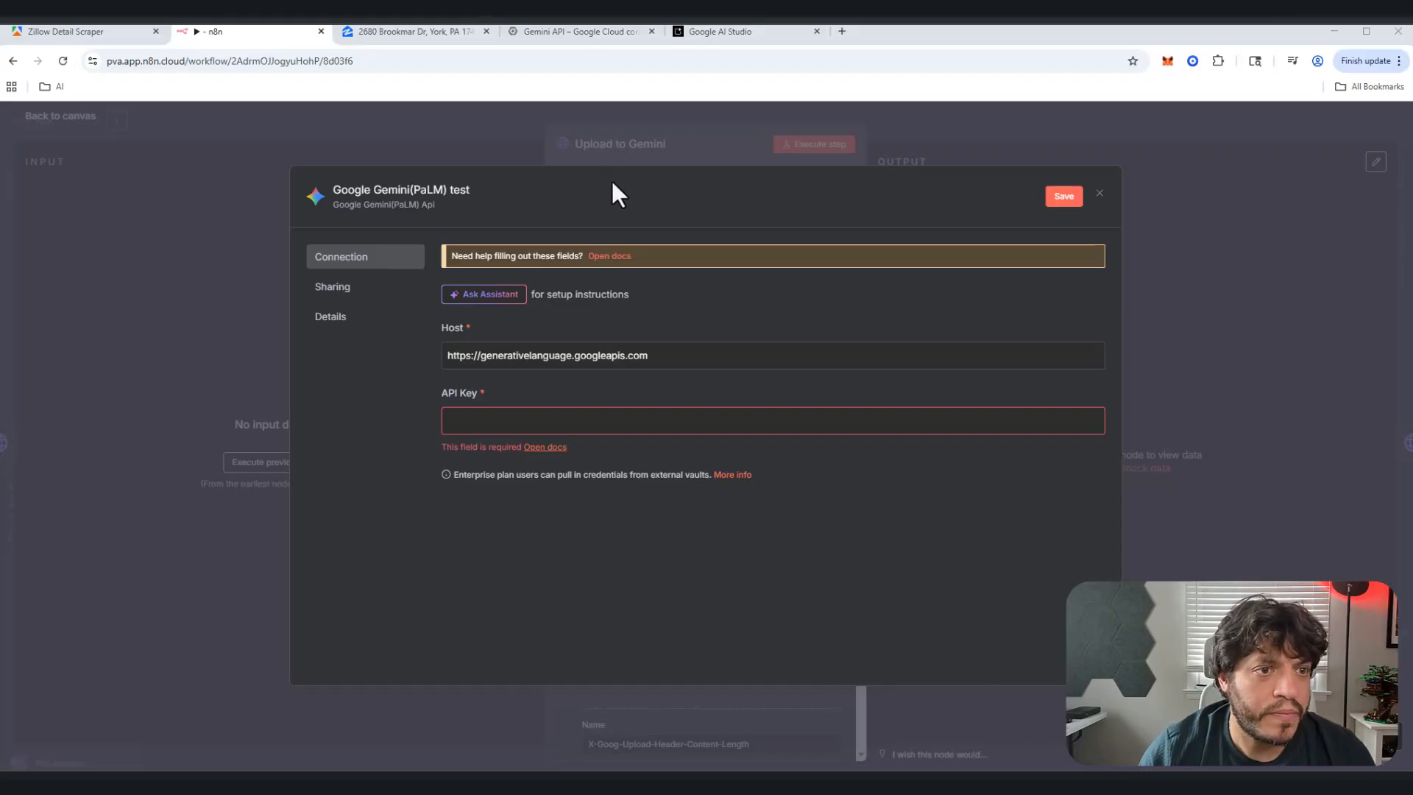
Step: Paste the 'n8n test' key from AI Studio into the credential's API Key field and save it
click(585, 30)
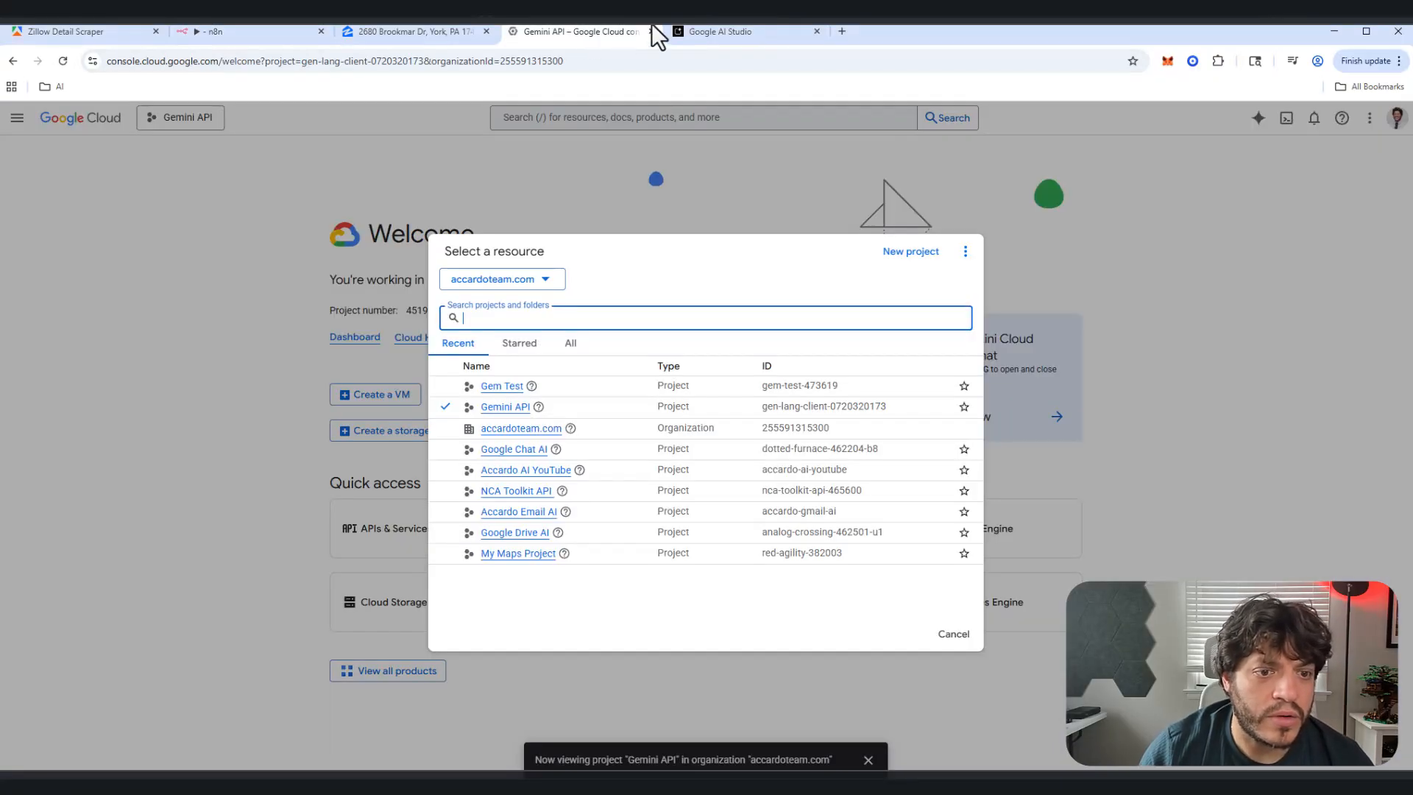
click(711, 28)
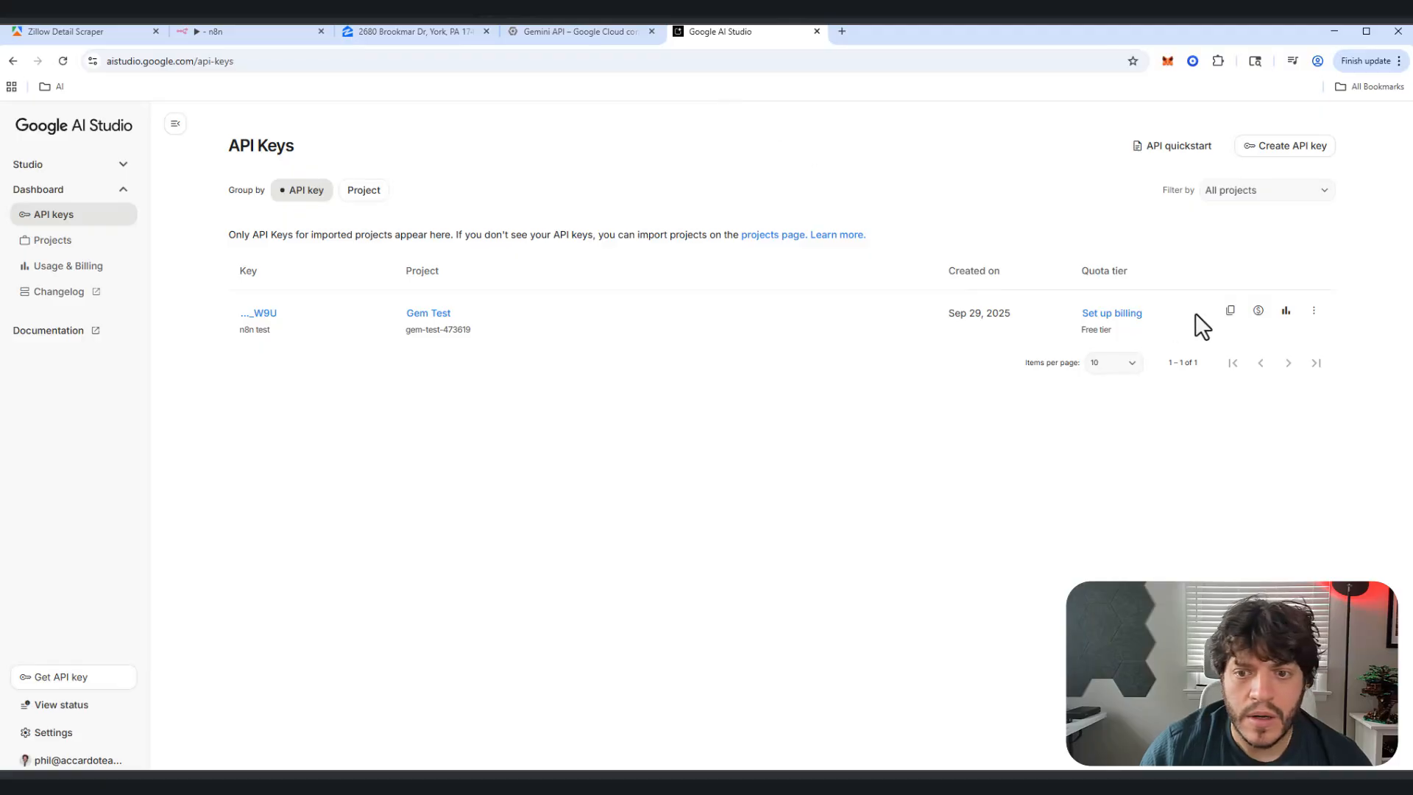
click(1231, 312)
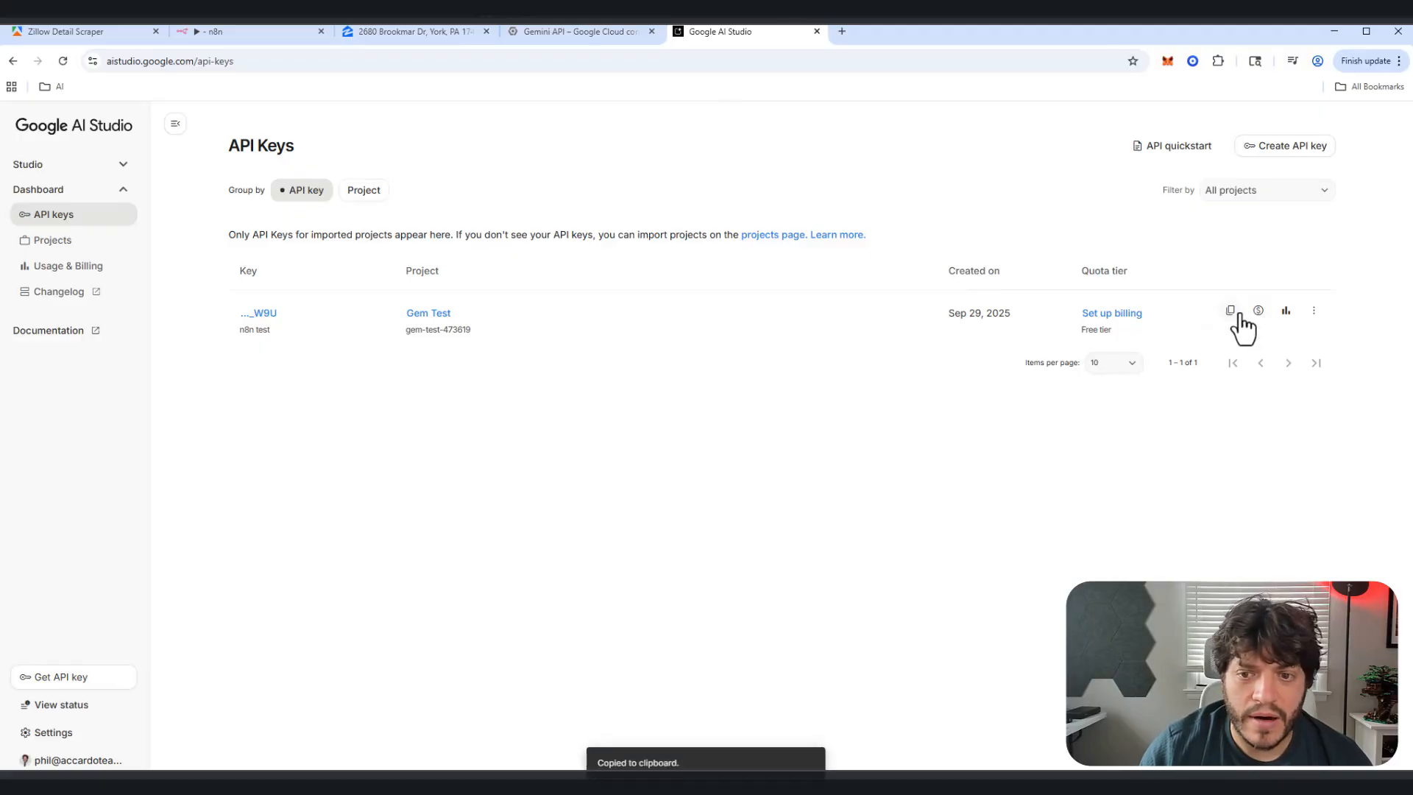
click(595, 32)
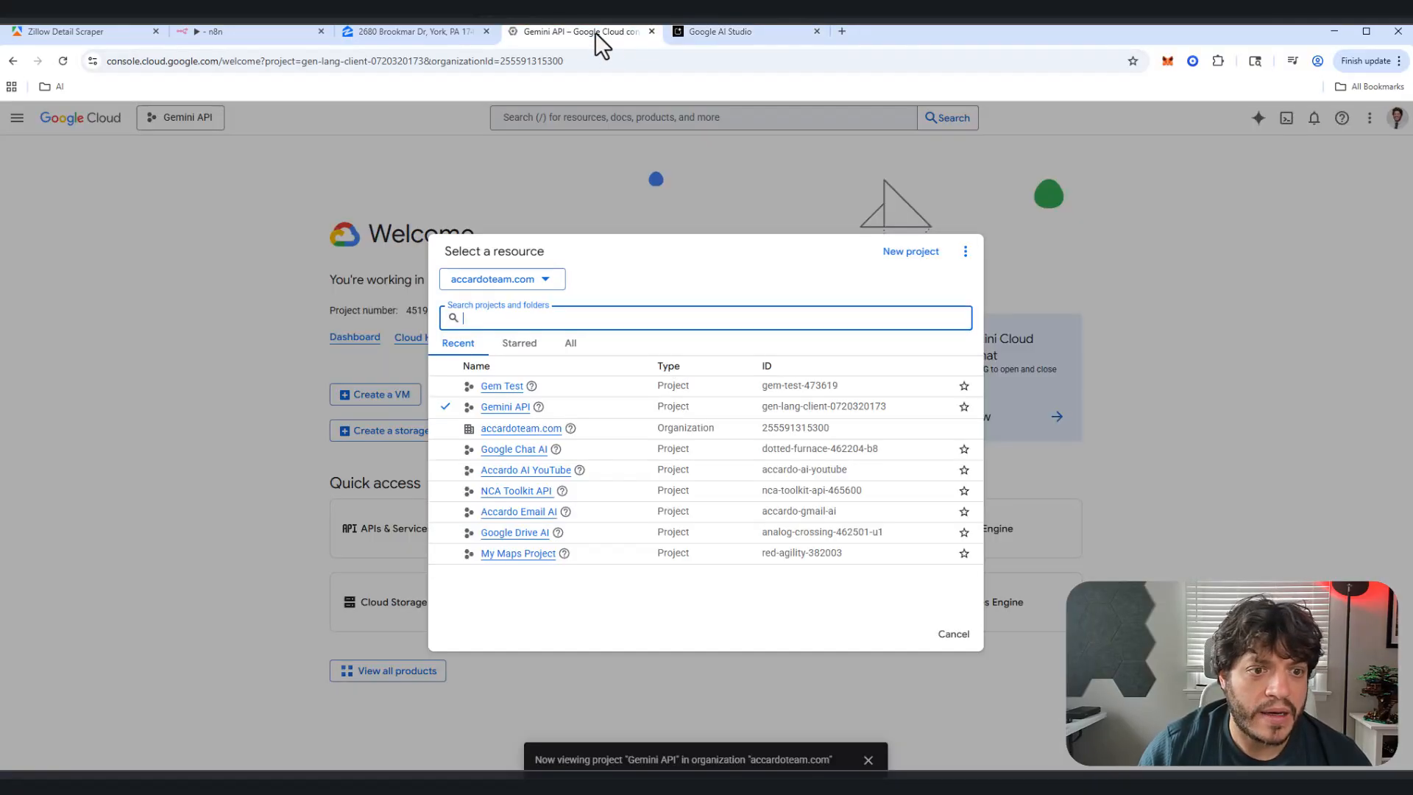
click(249, 34)
click(561, 420)
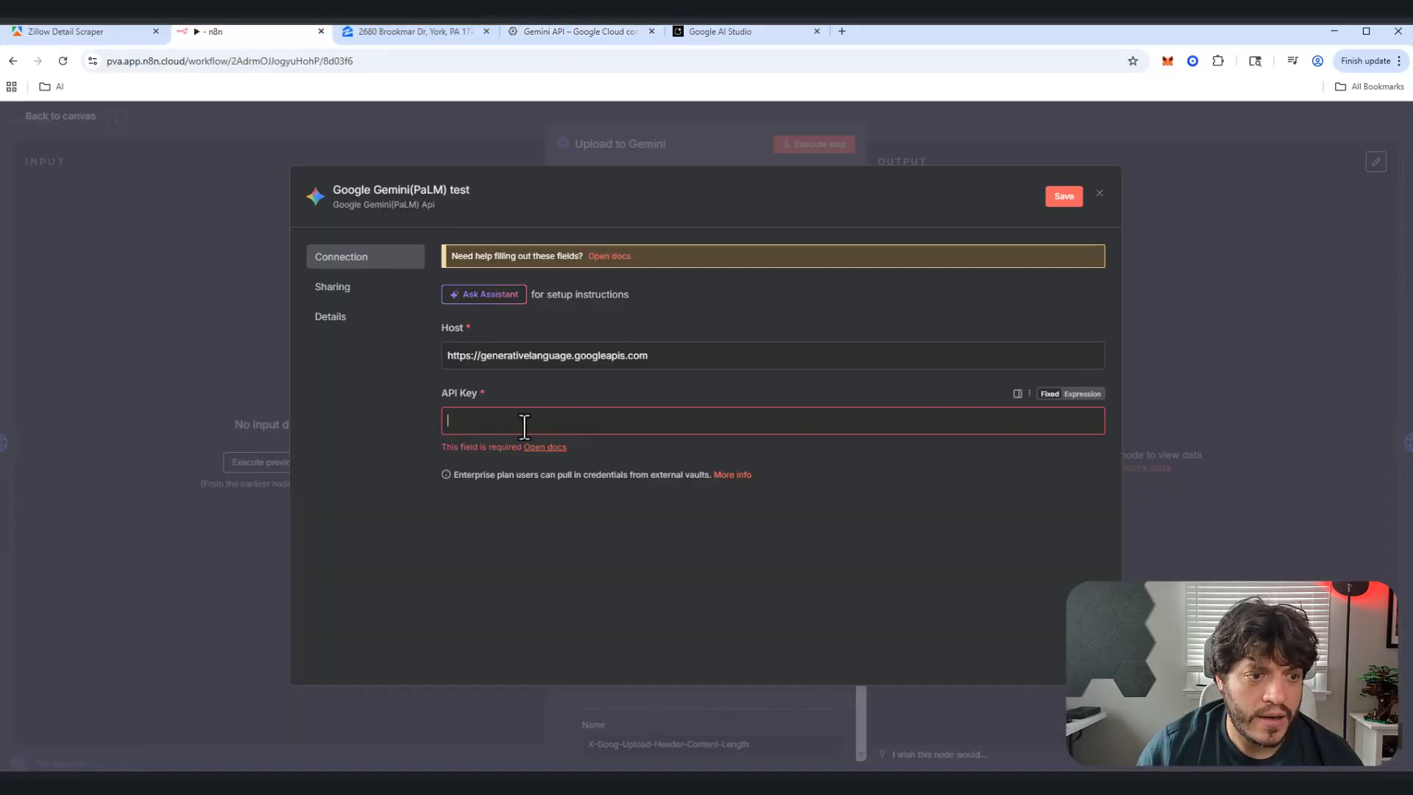
key(ctrl+v)
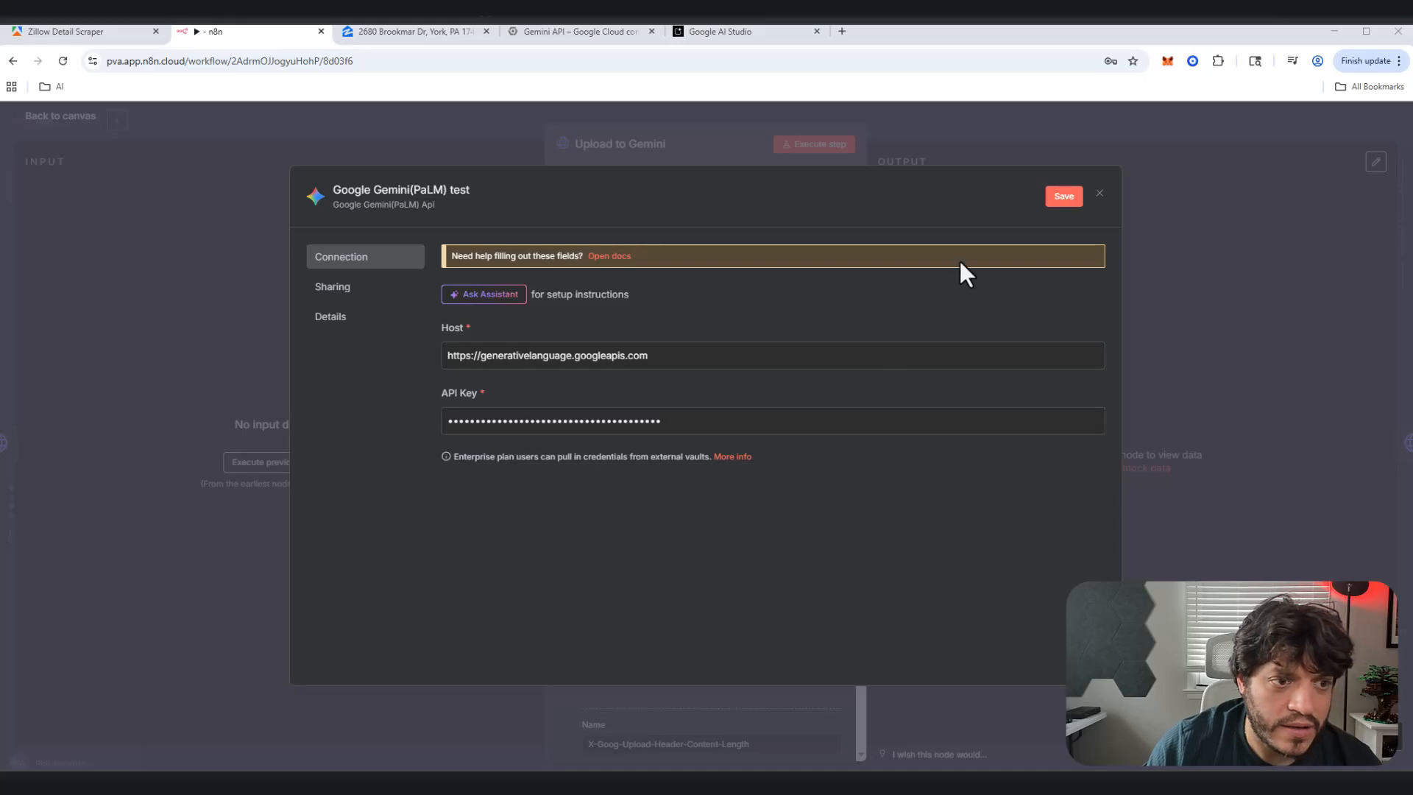
click(1067, 197)
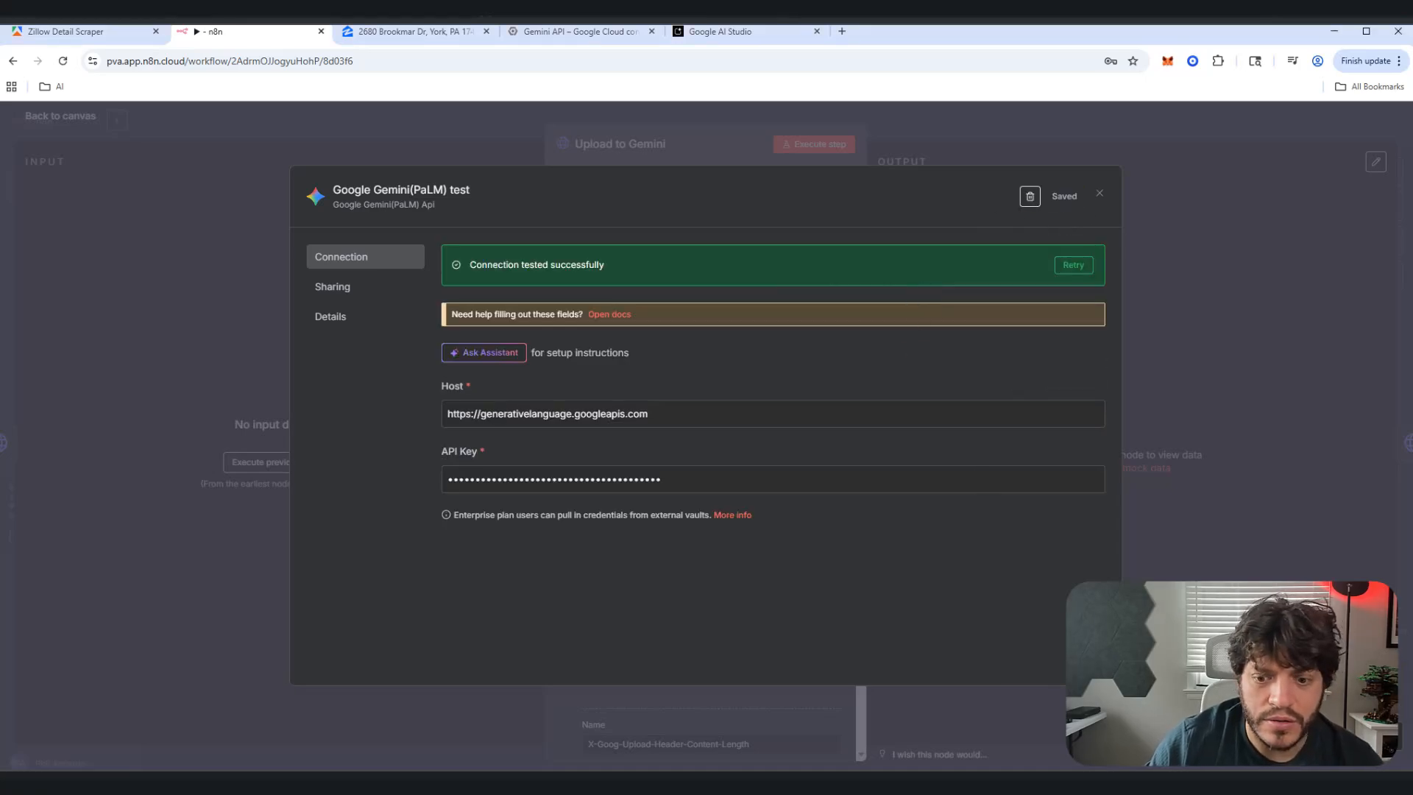
click(1100, 194)
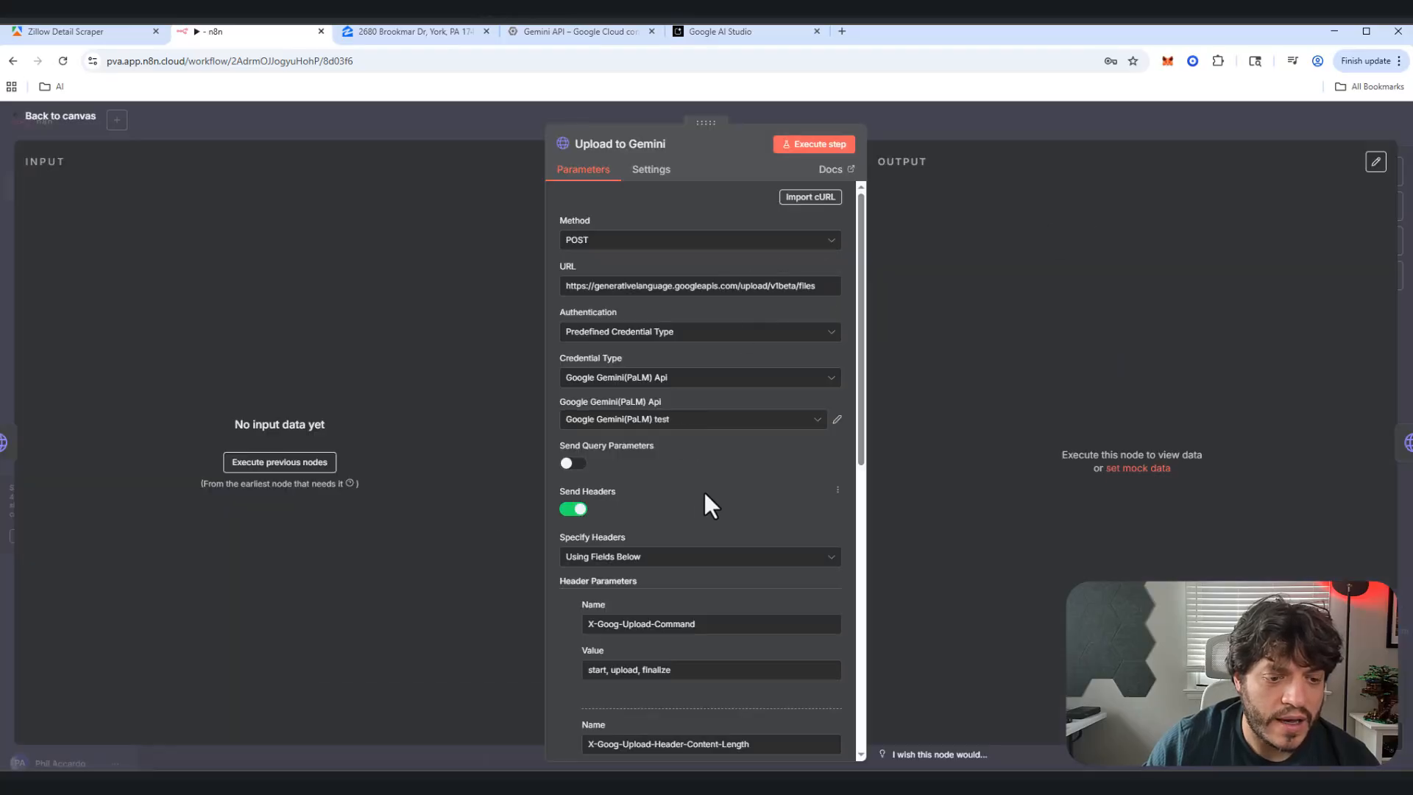
Step: Execute the full zillow to listing workflow from the canvas
click(77, 122)
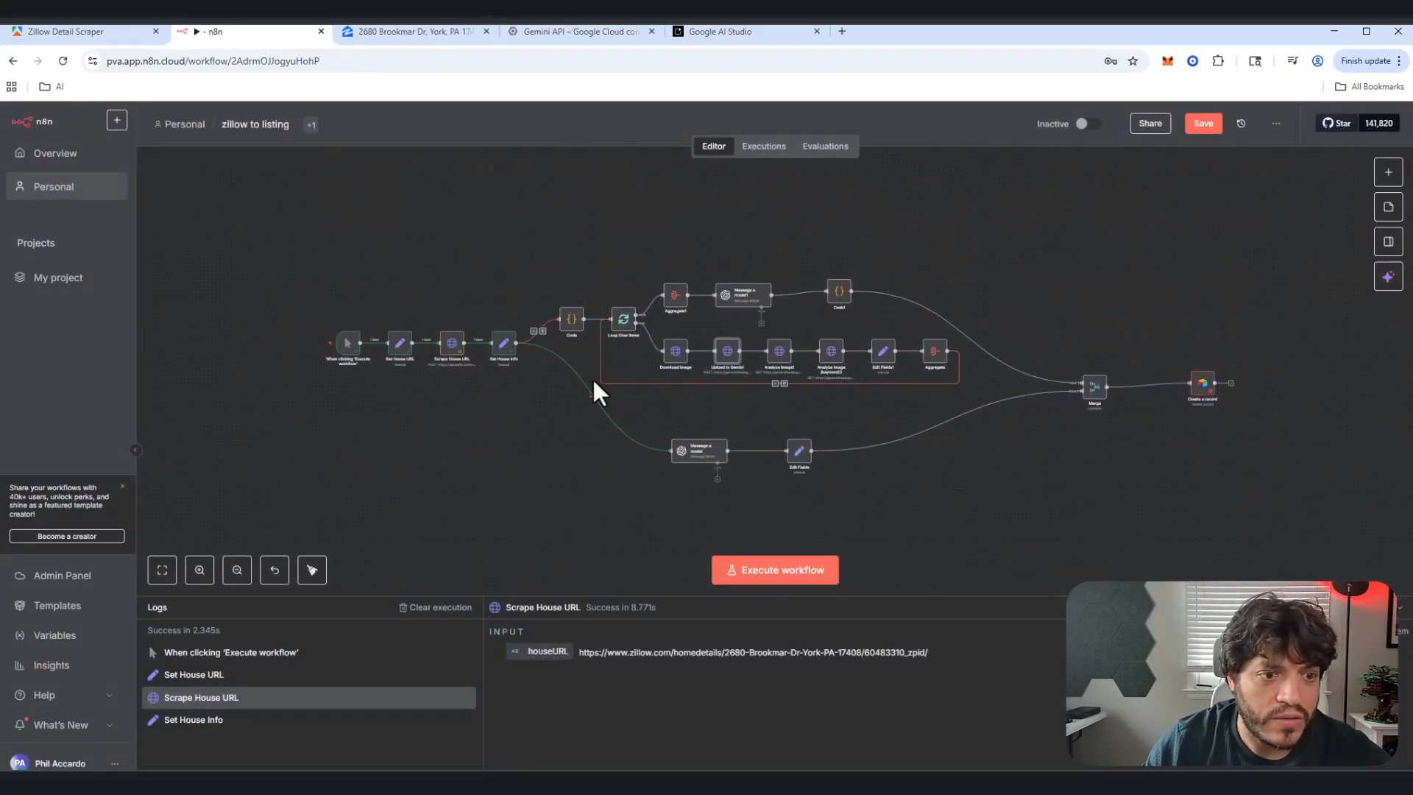
scroll(556, 294, up, 2)
scroll(557, 293, up, 1)
click(563, 305)
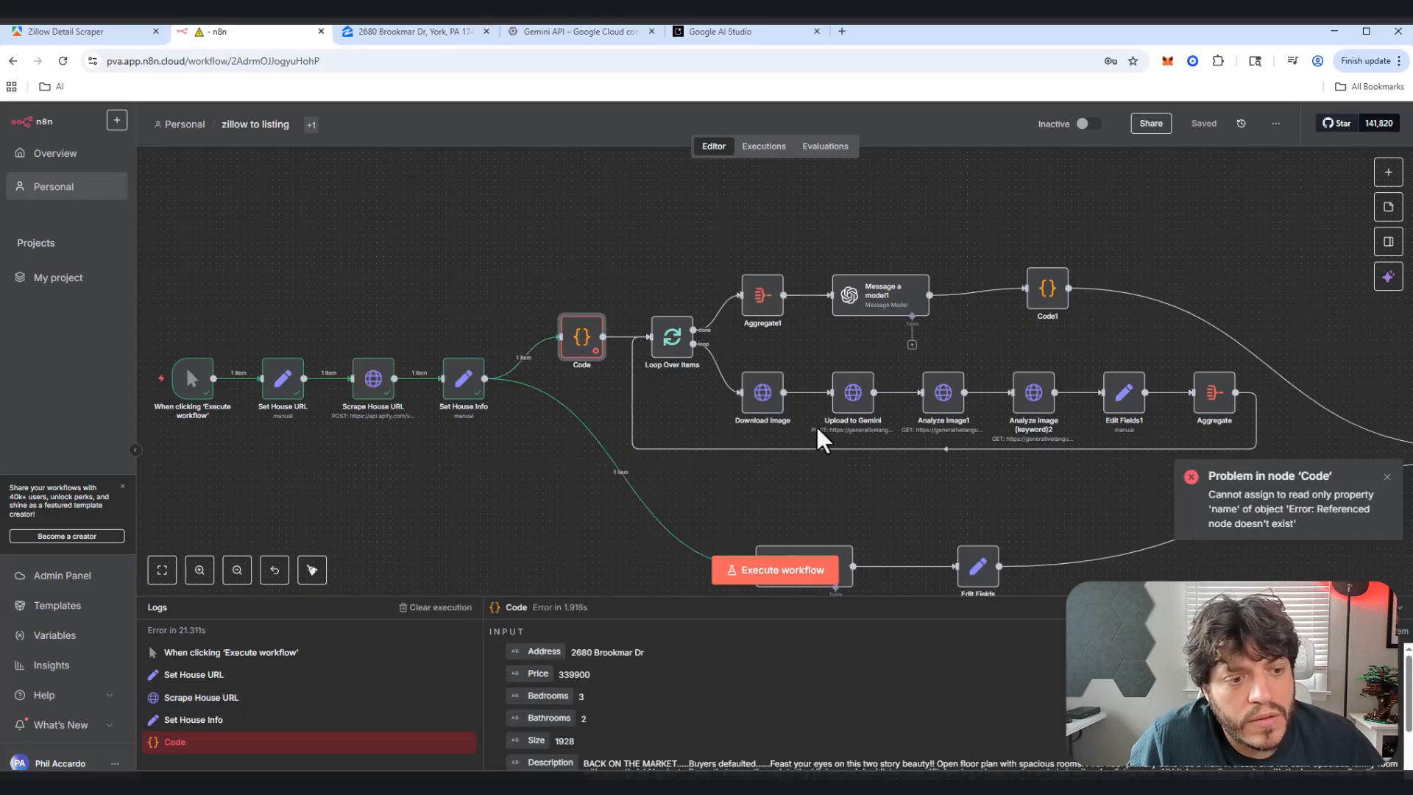
Step: Inspect the Code node's bad reference and copy the Scrape House URL node name
double_click(577, 340)
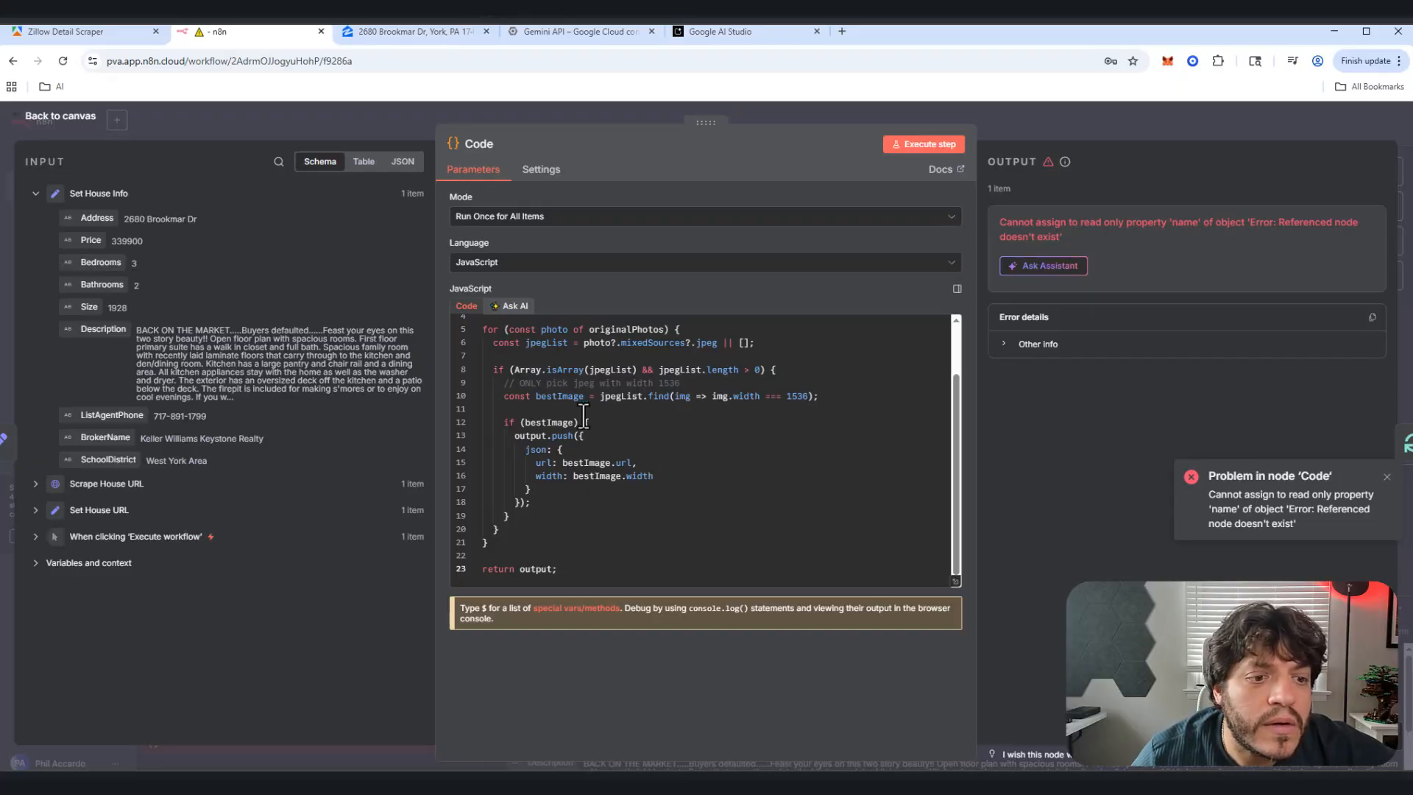
scroll(592, 416, up, 2)
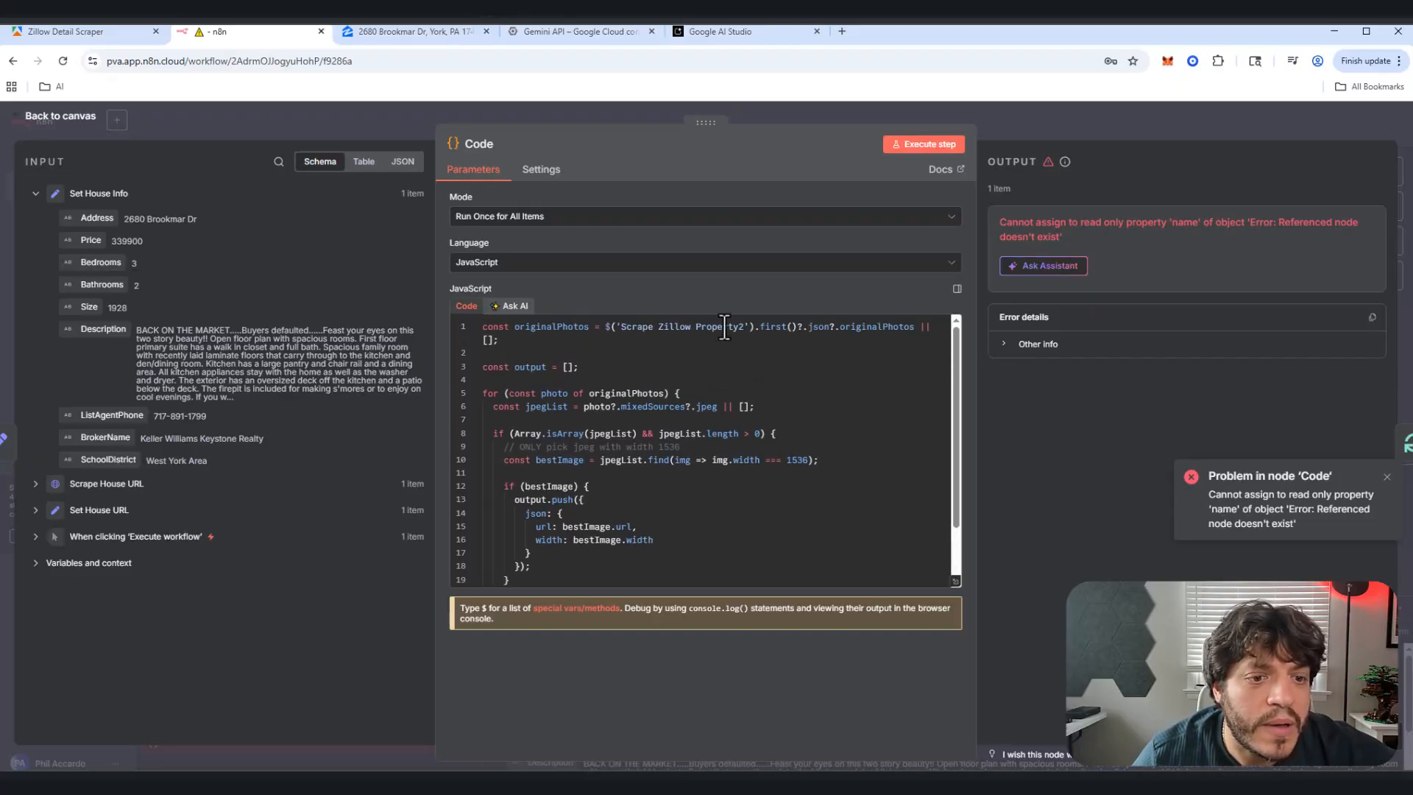
drag(745, 326, 630, 333)
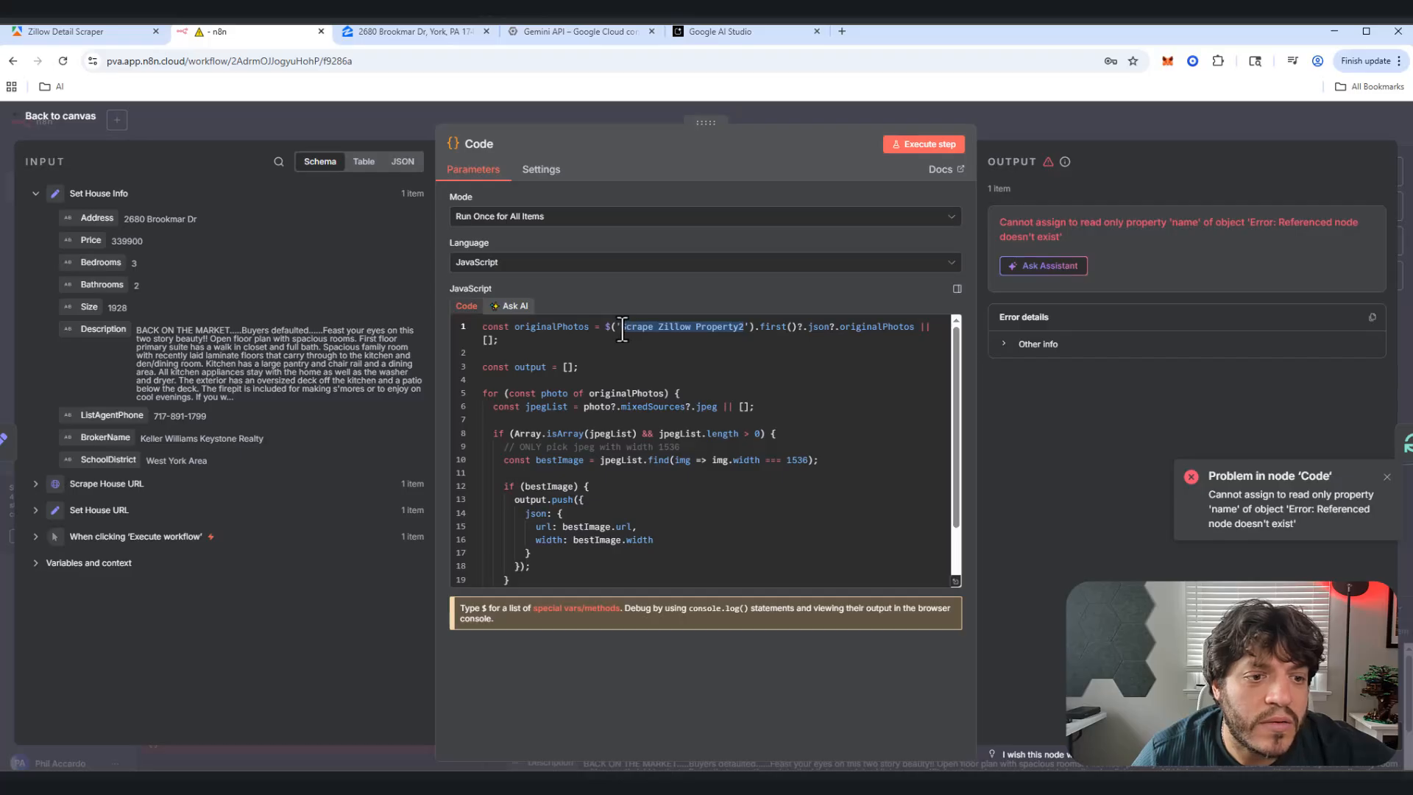
click(84, 123)
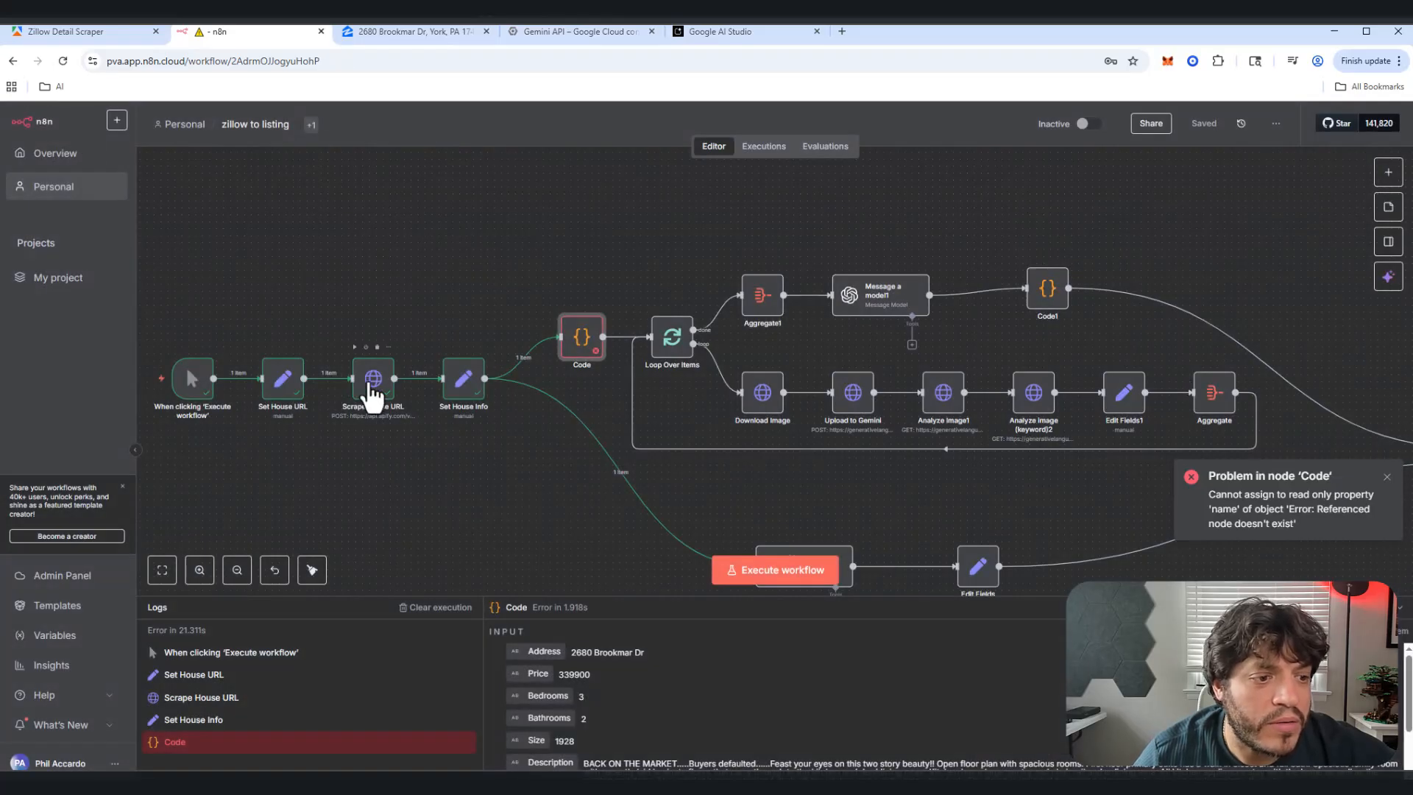
double_click(591, 340)
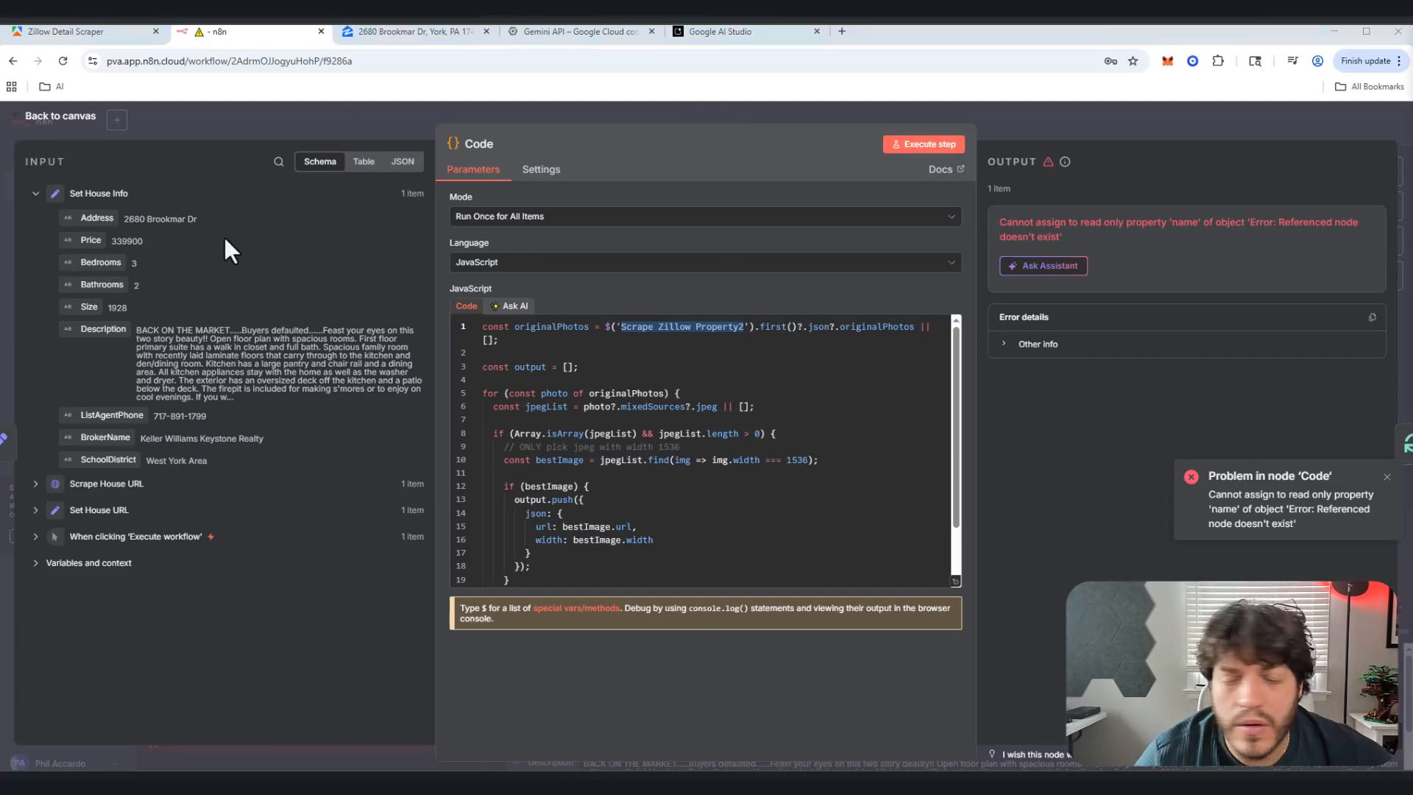
click(46, 121)
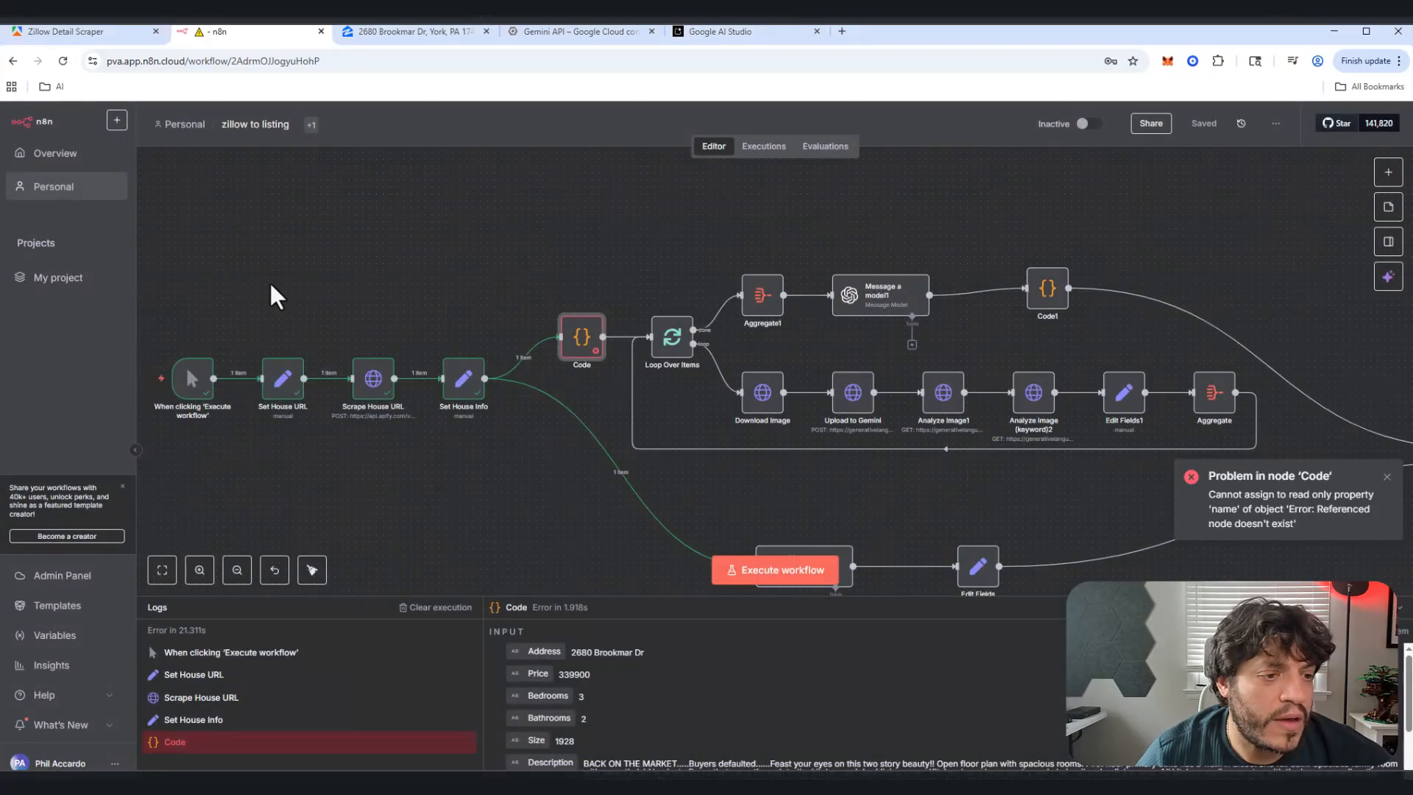
double_click(372, 381)
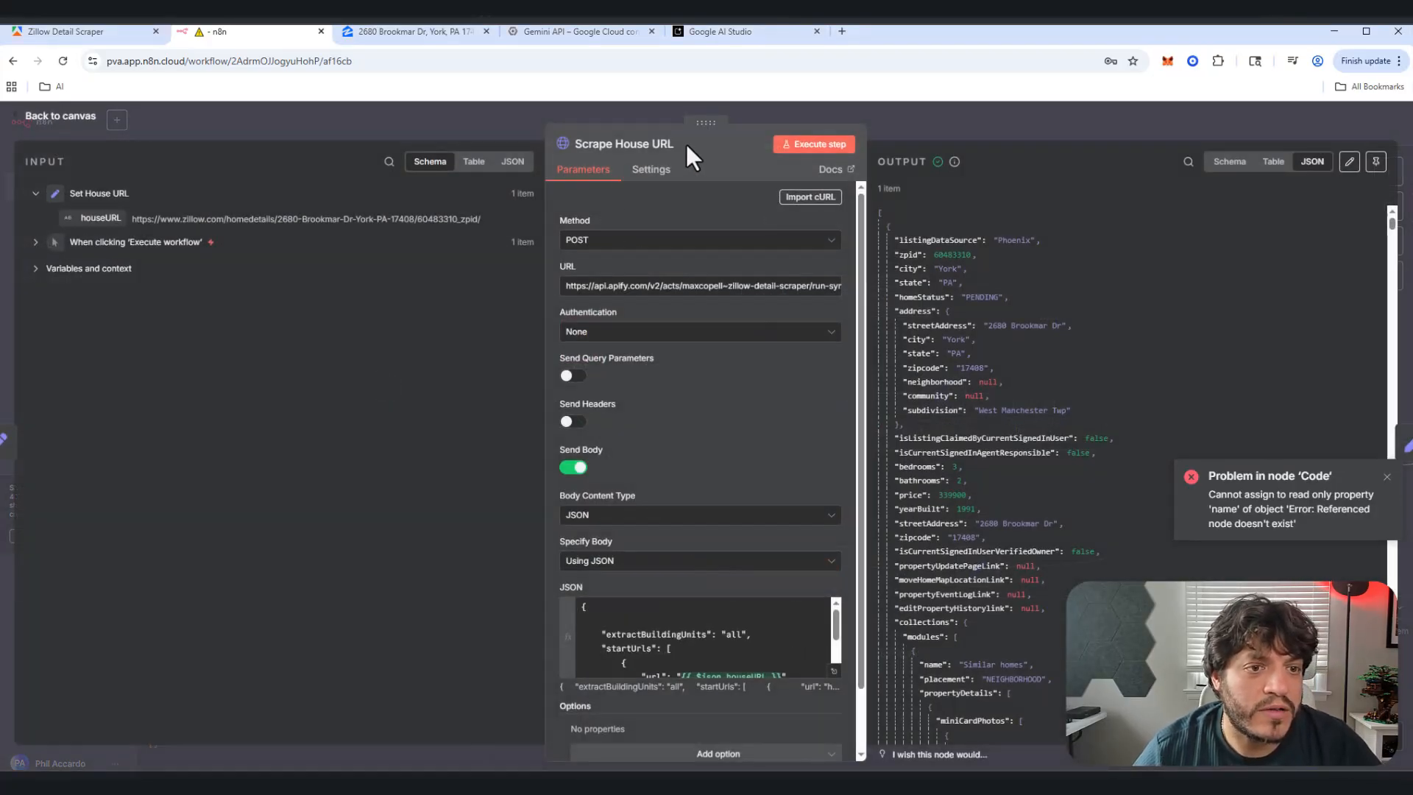
click(579, 149)
key(ctrl+c)
click(579, 148)
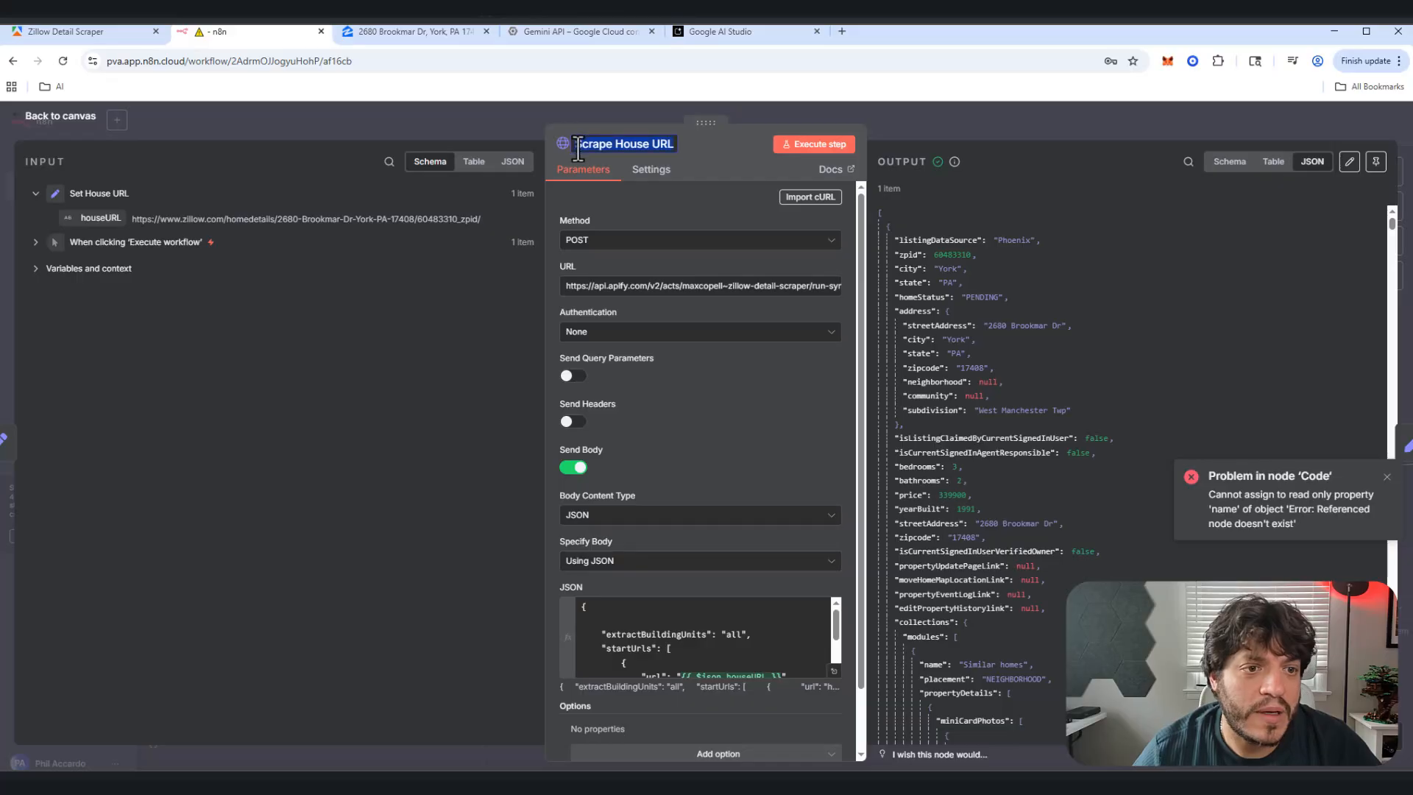
click(53, 124)
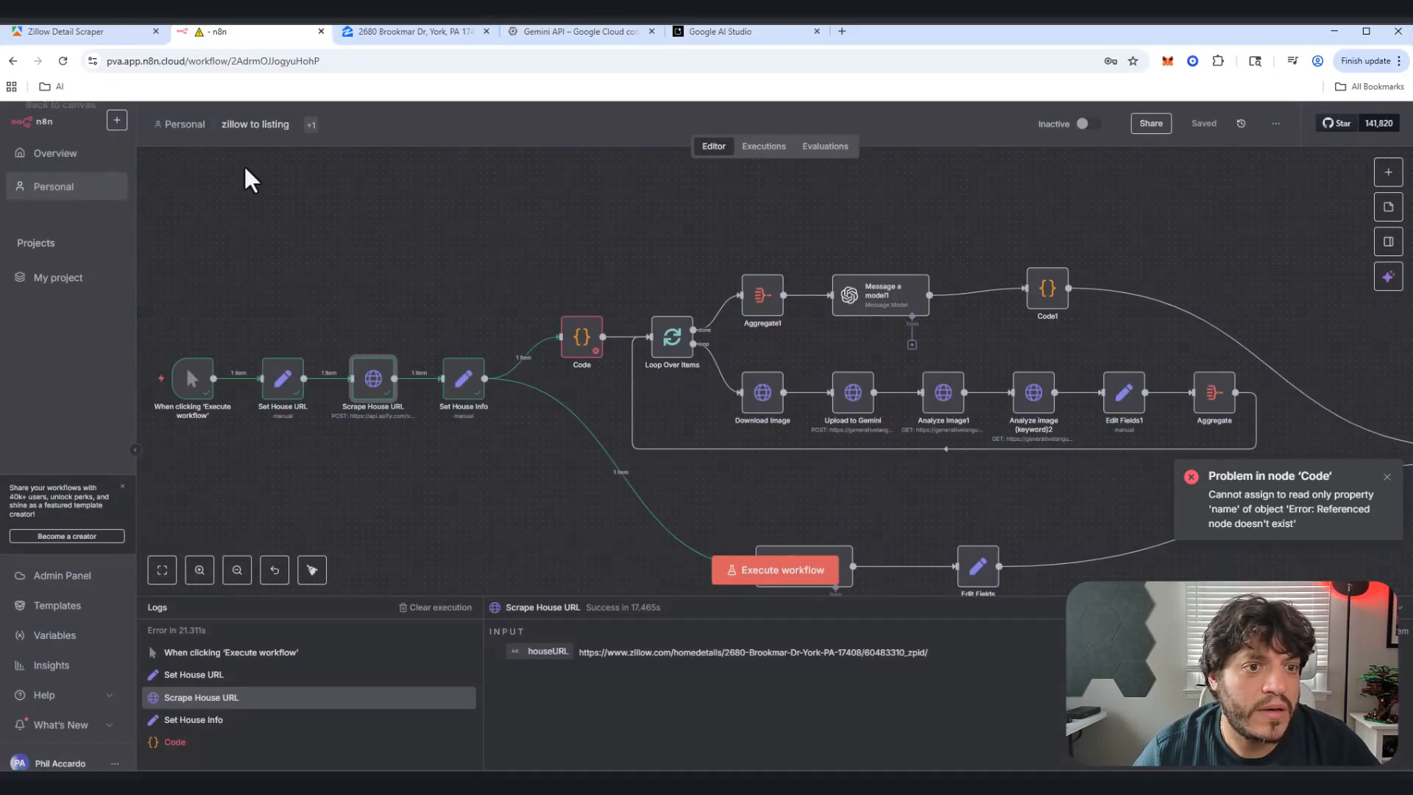
Step: Replace 'Scrape Zillow Property2' with 'Scrape House URL' in the Code node's $() reference
double_click(581, 337)
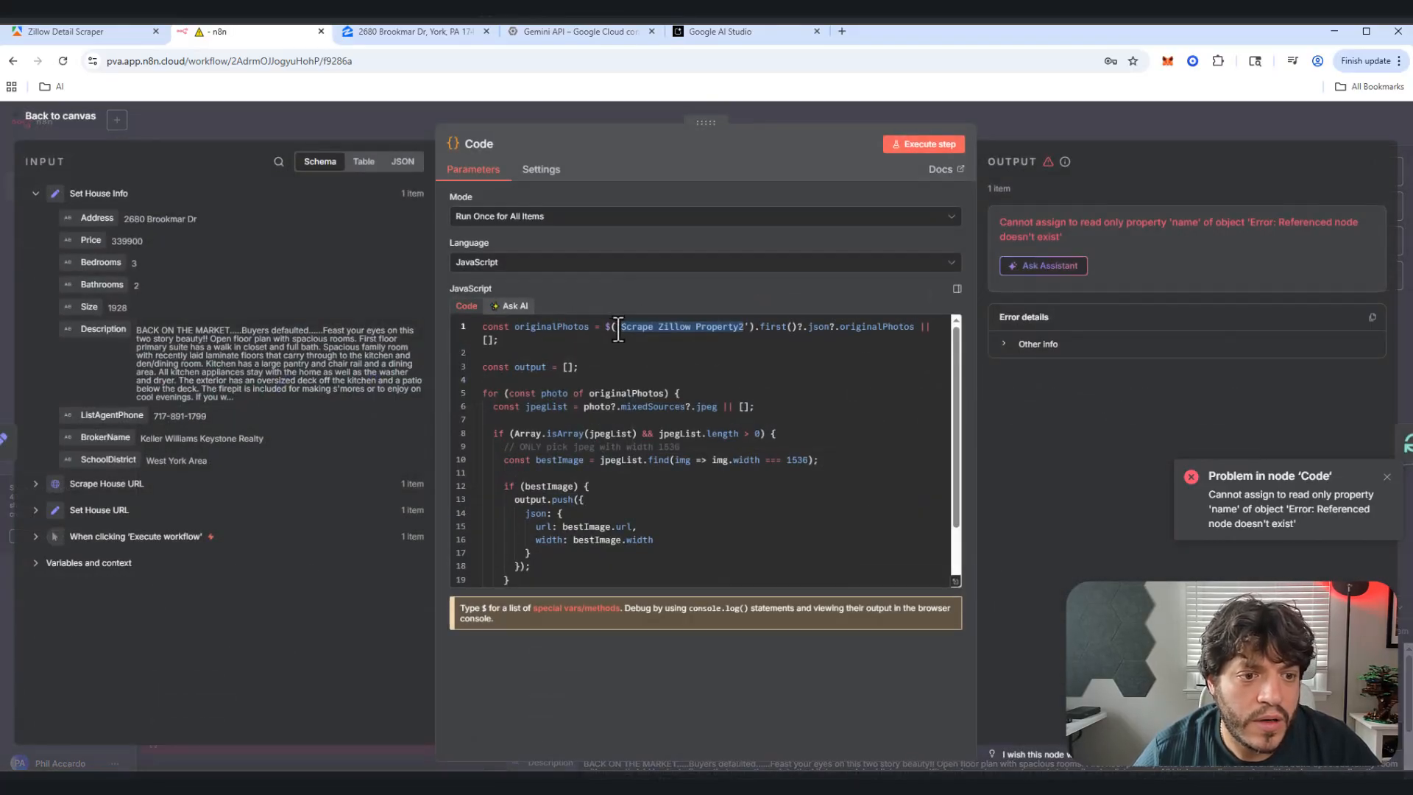
drag(618, 332, 740, 331)
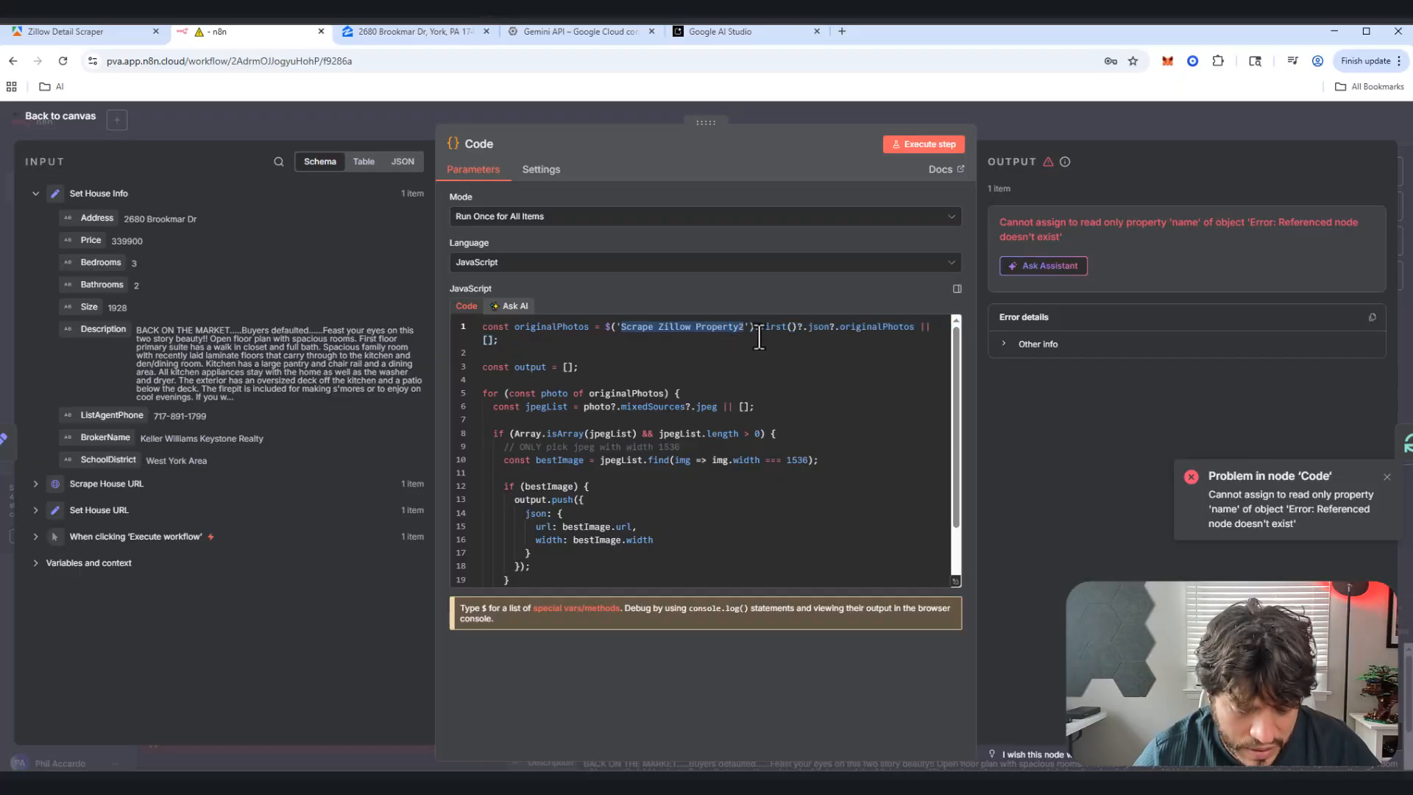
key(ctrl+v)
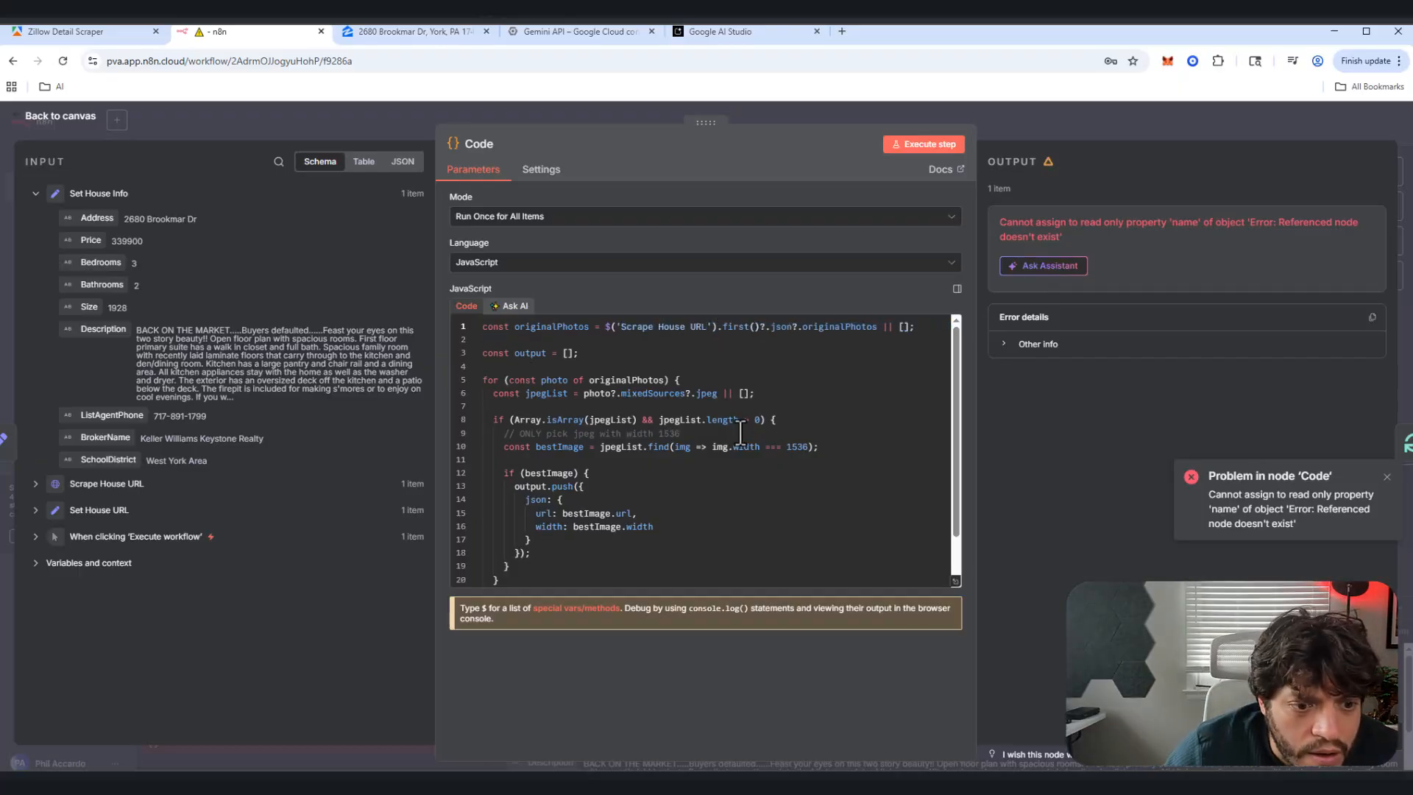
scroll(737, 438, down, 1)
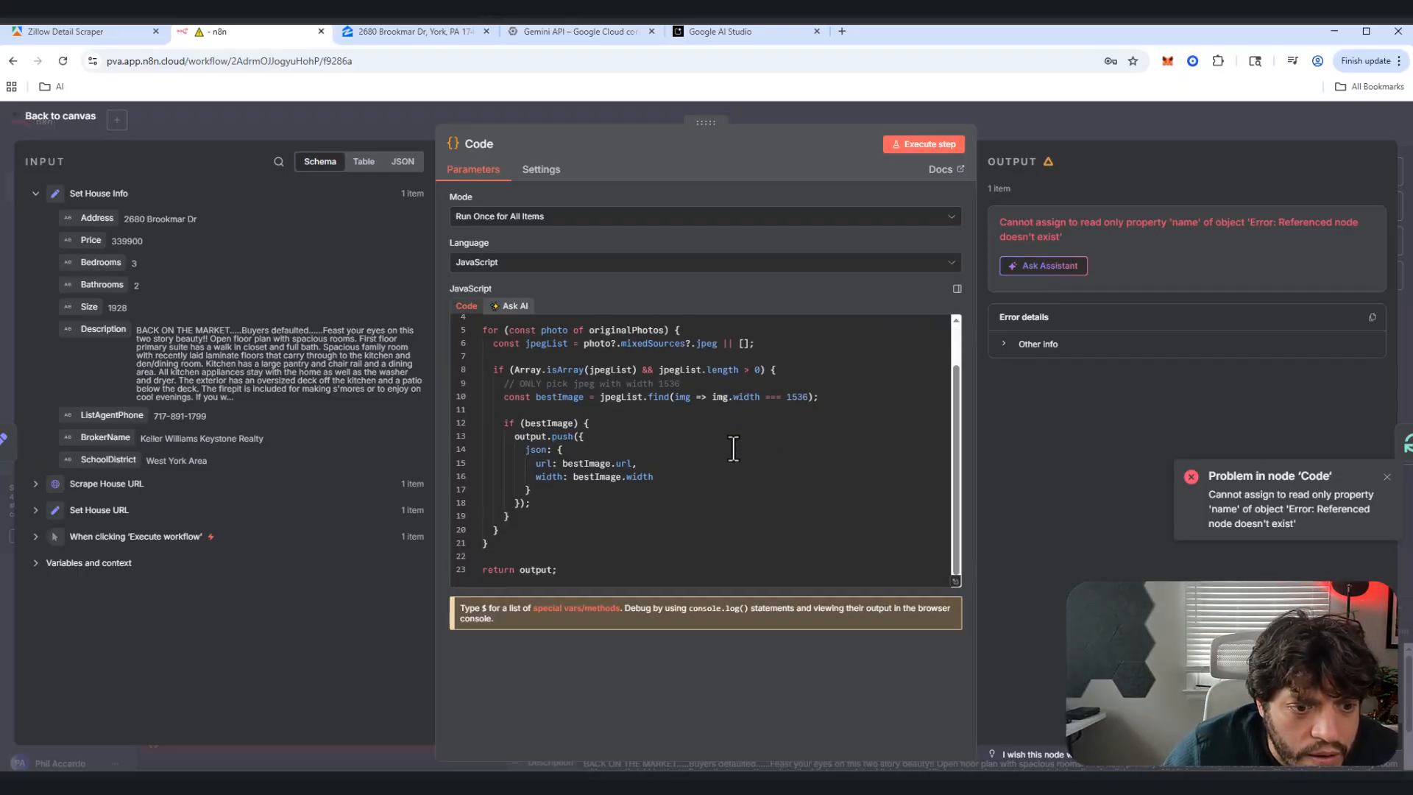
Step: Rerun the Code node and copy the fifth photo's 1536-wide URL from its output
click(931, 147)
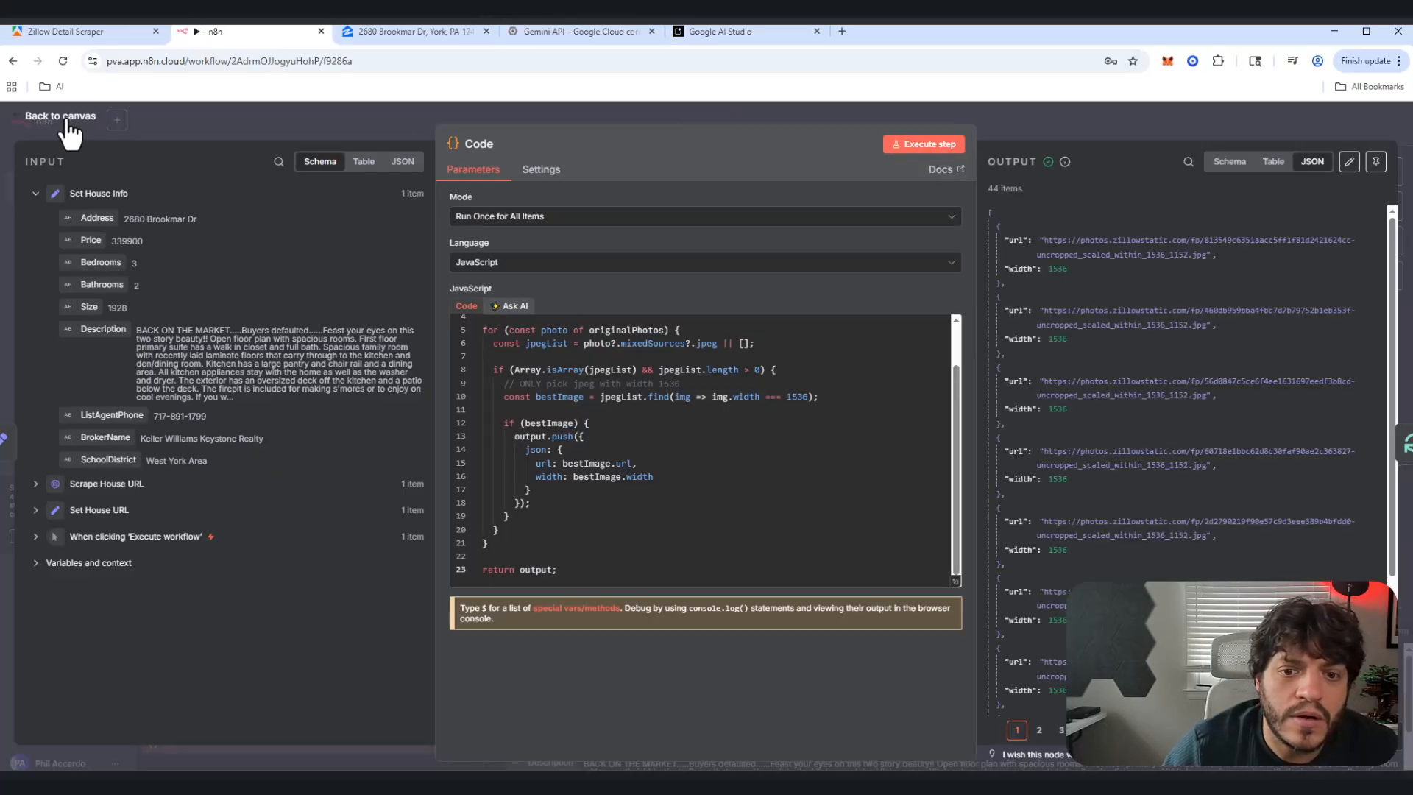
drag(66, 121, 152, 158)
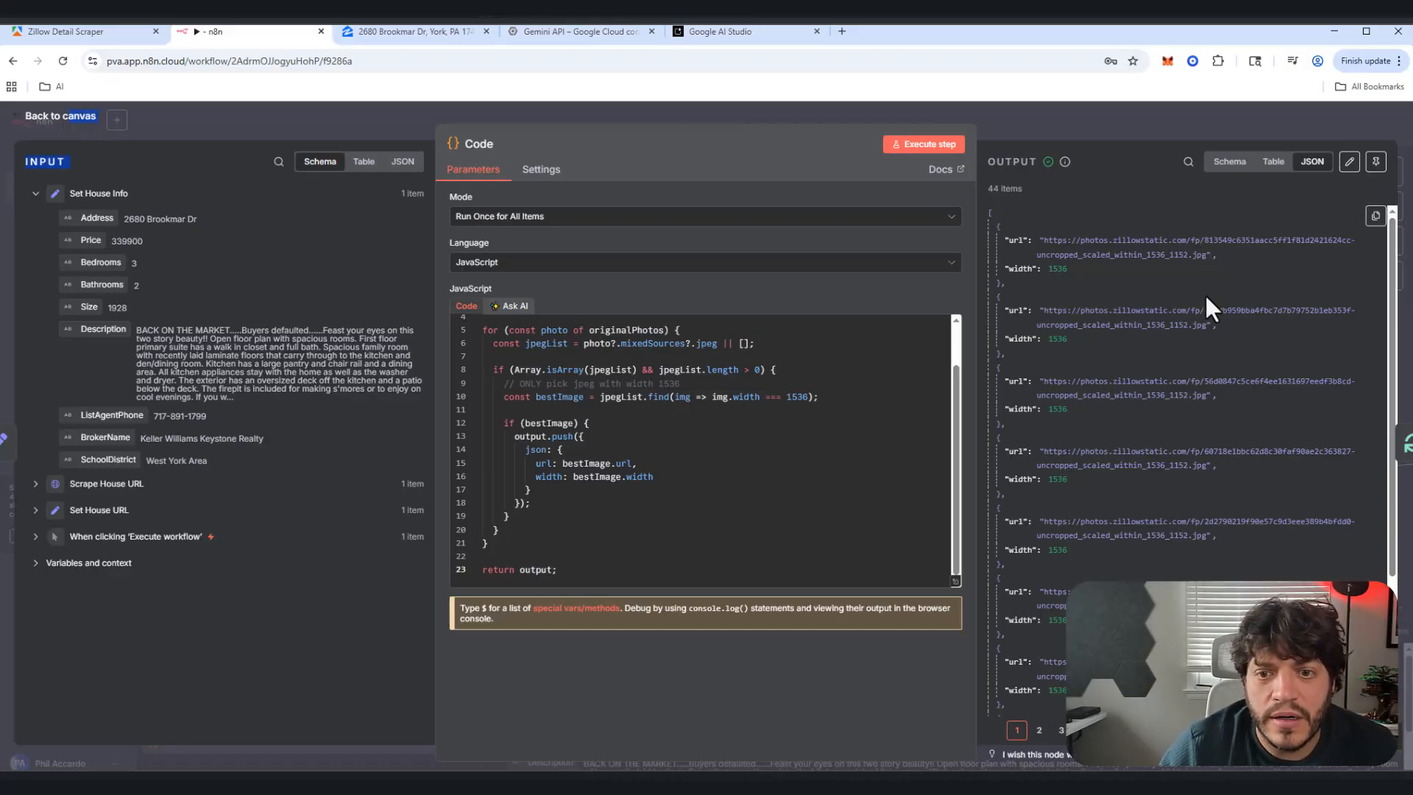
scroll(1206, 294, down, 3)
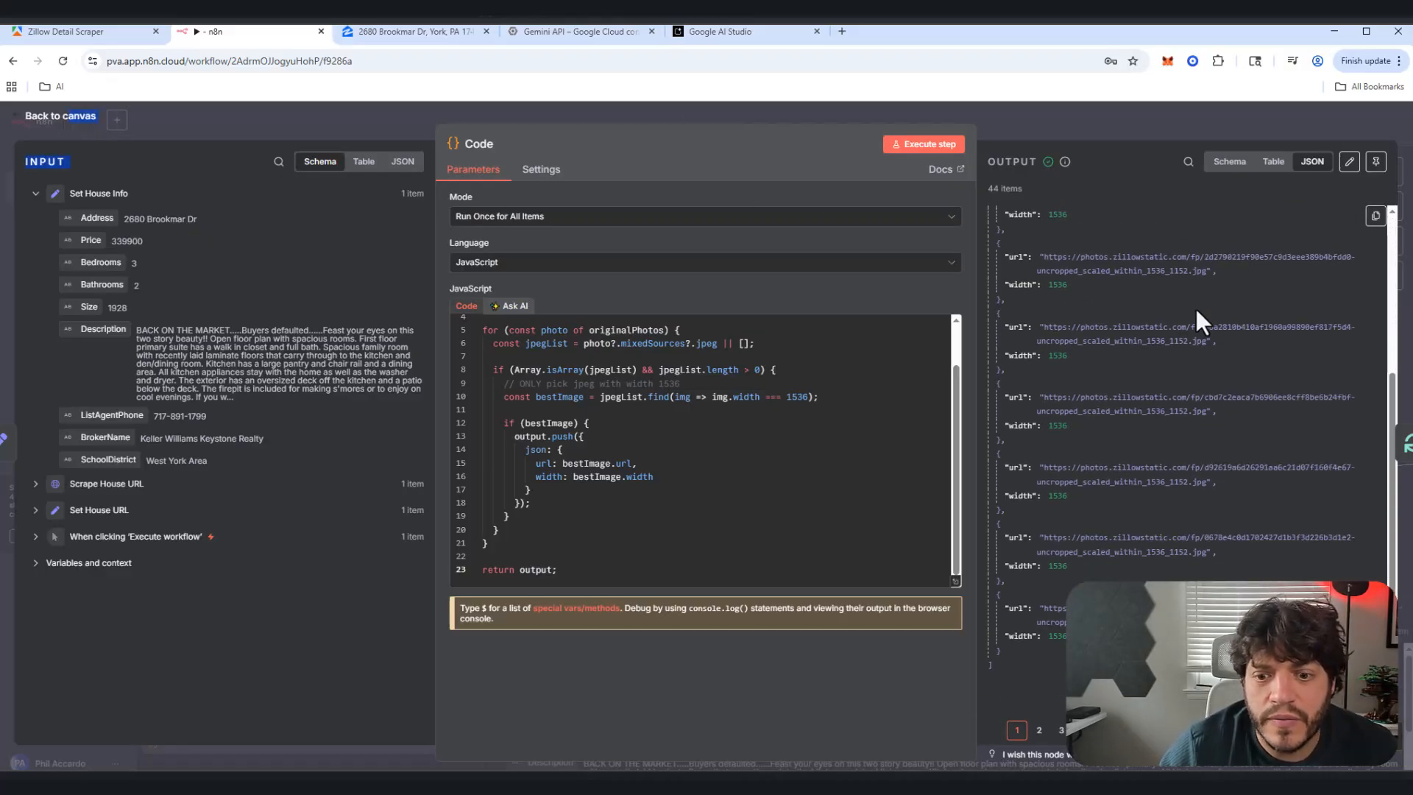
click(1040, 730)
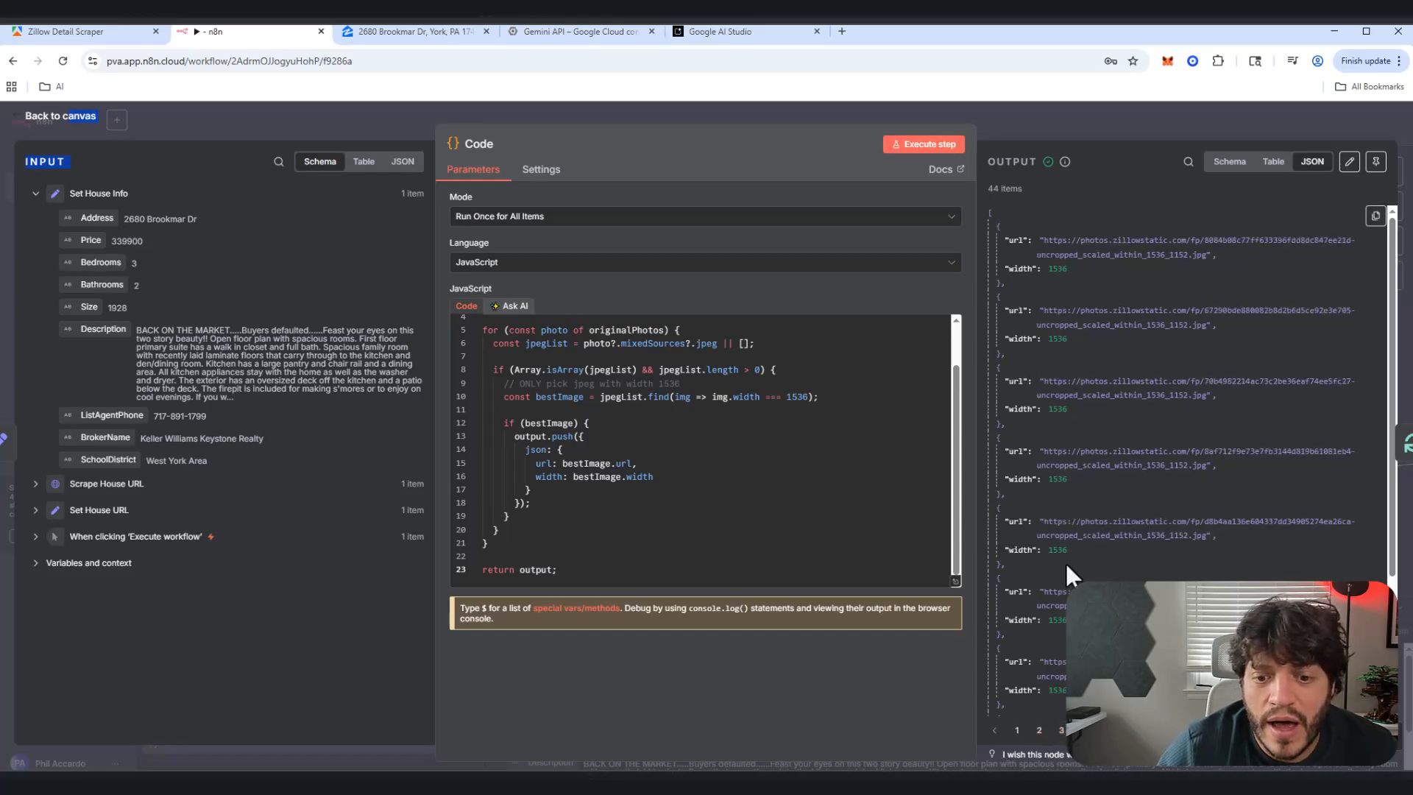
double_click(1058, 550)
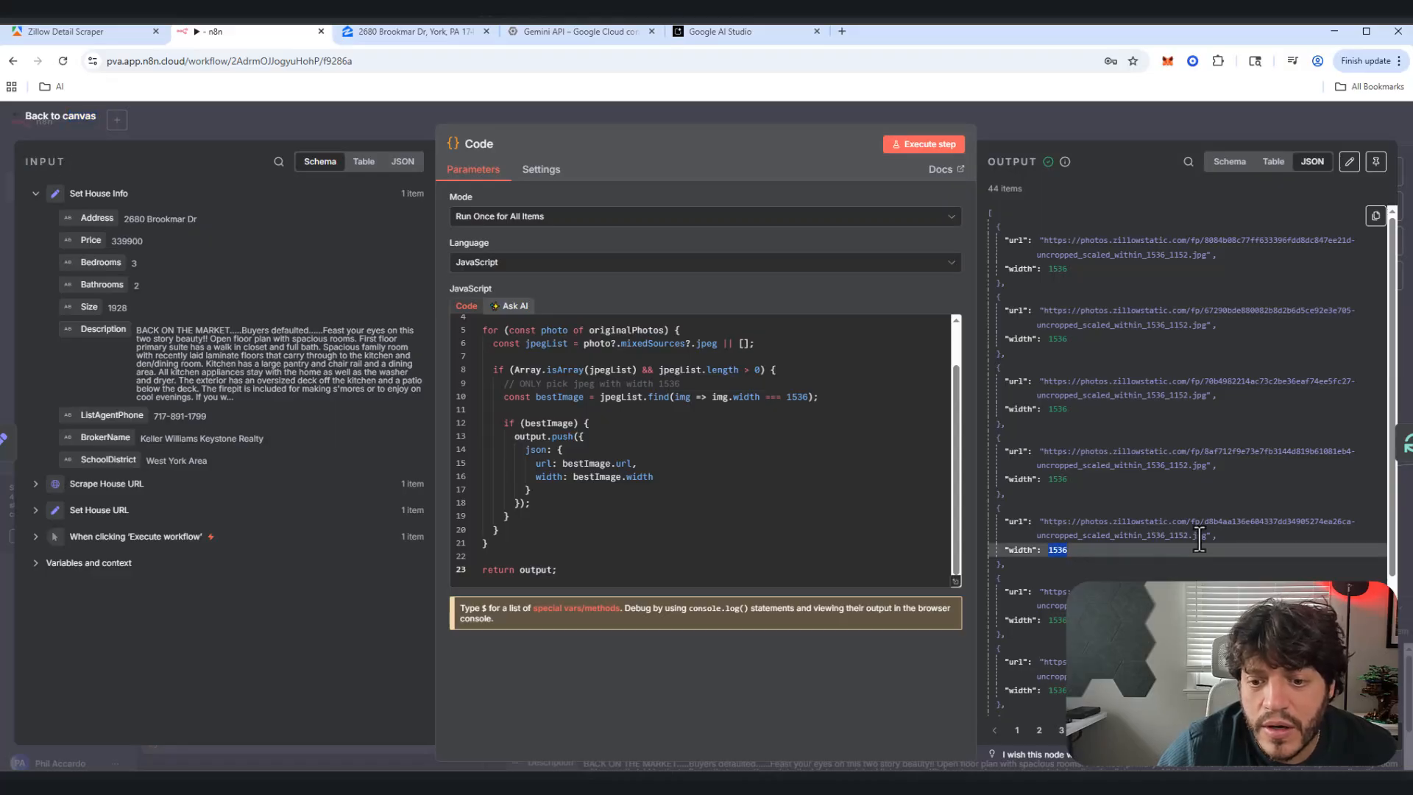
drag(1209, 538, 1042, 524)
key(ctrl+c)
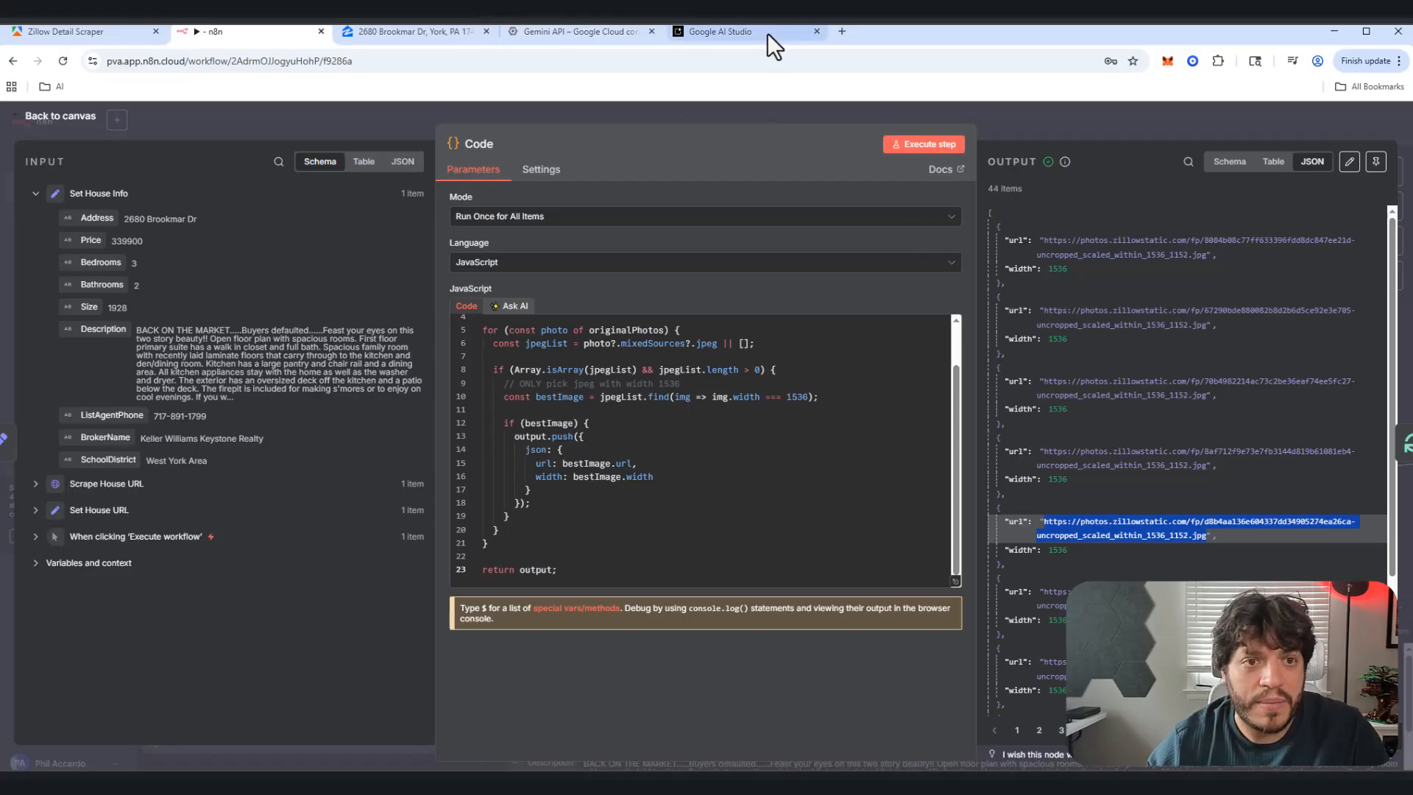
Step: Load the copied photo URL in a new Chrome tab, then return to the n8n canvas
click(842, 31)
key(ctrl+v)
key(Return)
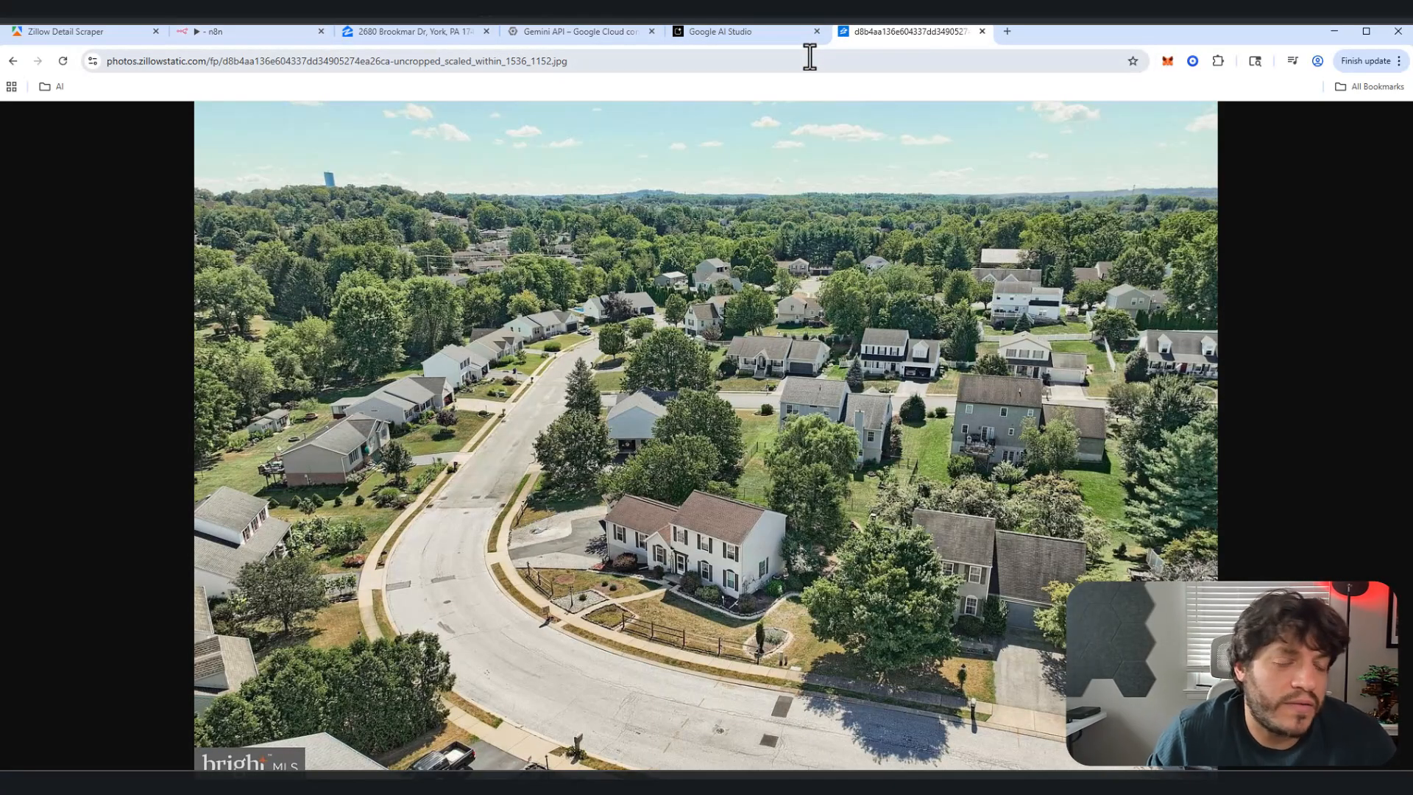
click(210, 36)
click(62, 116)
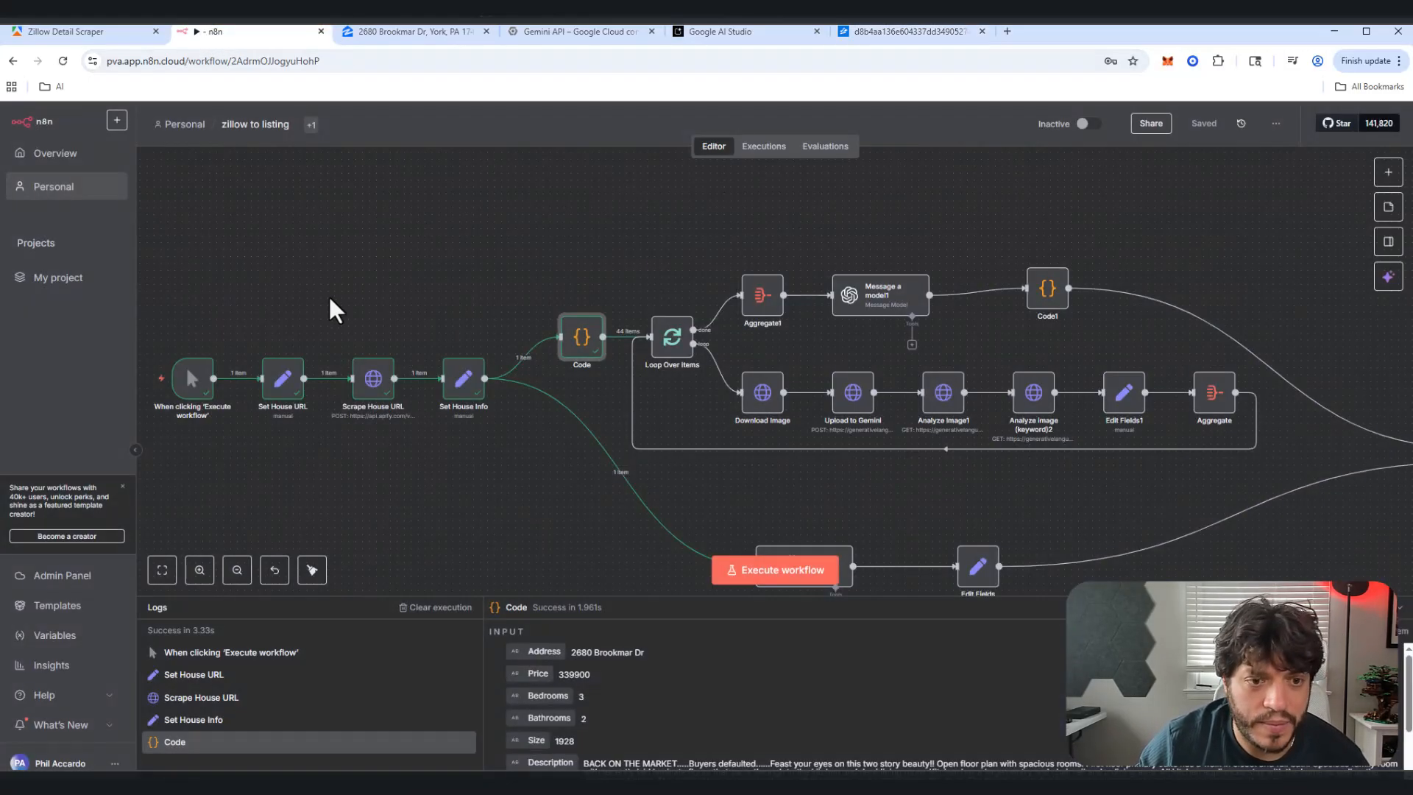
Step: Inspect the Download Image and Code nodes, then run the workflow through Download Image
double_click(745, 396)
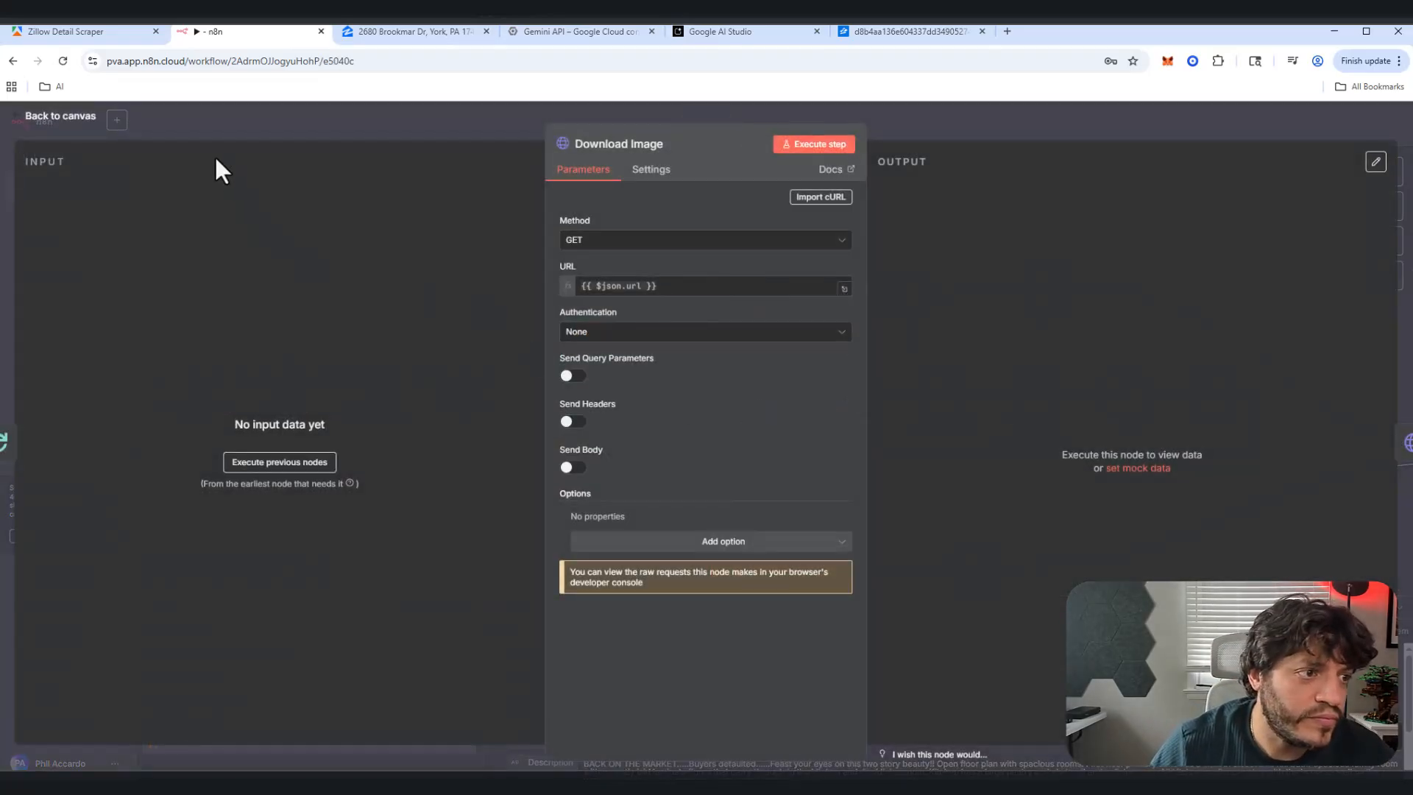
click(51, 118)
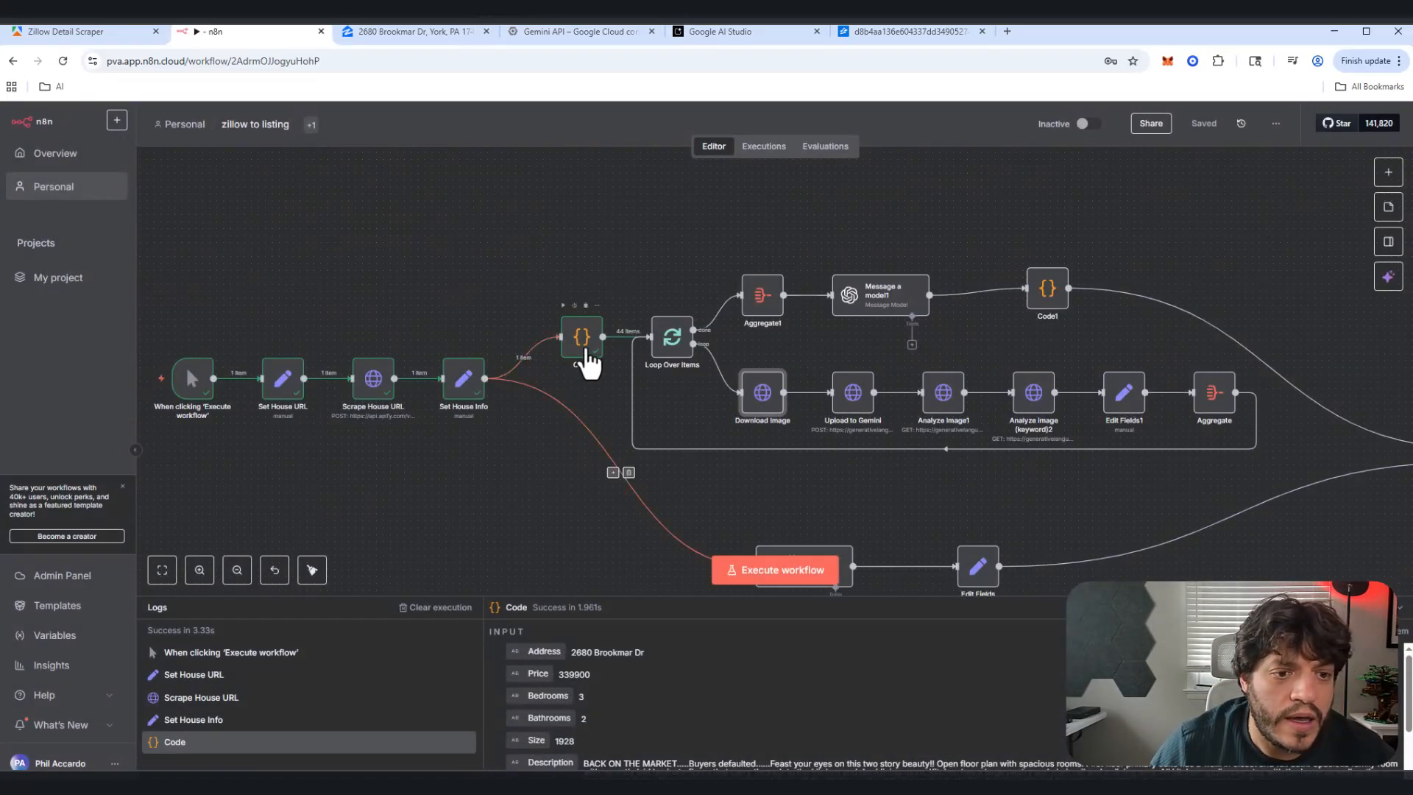
double_click(585, 347)
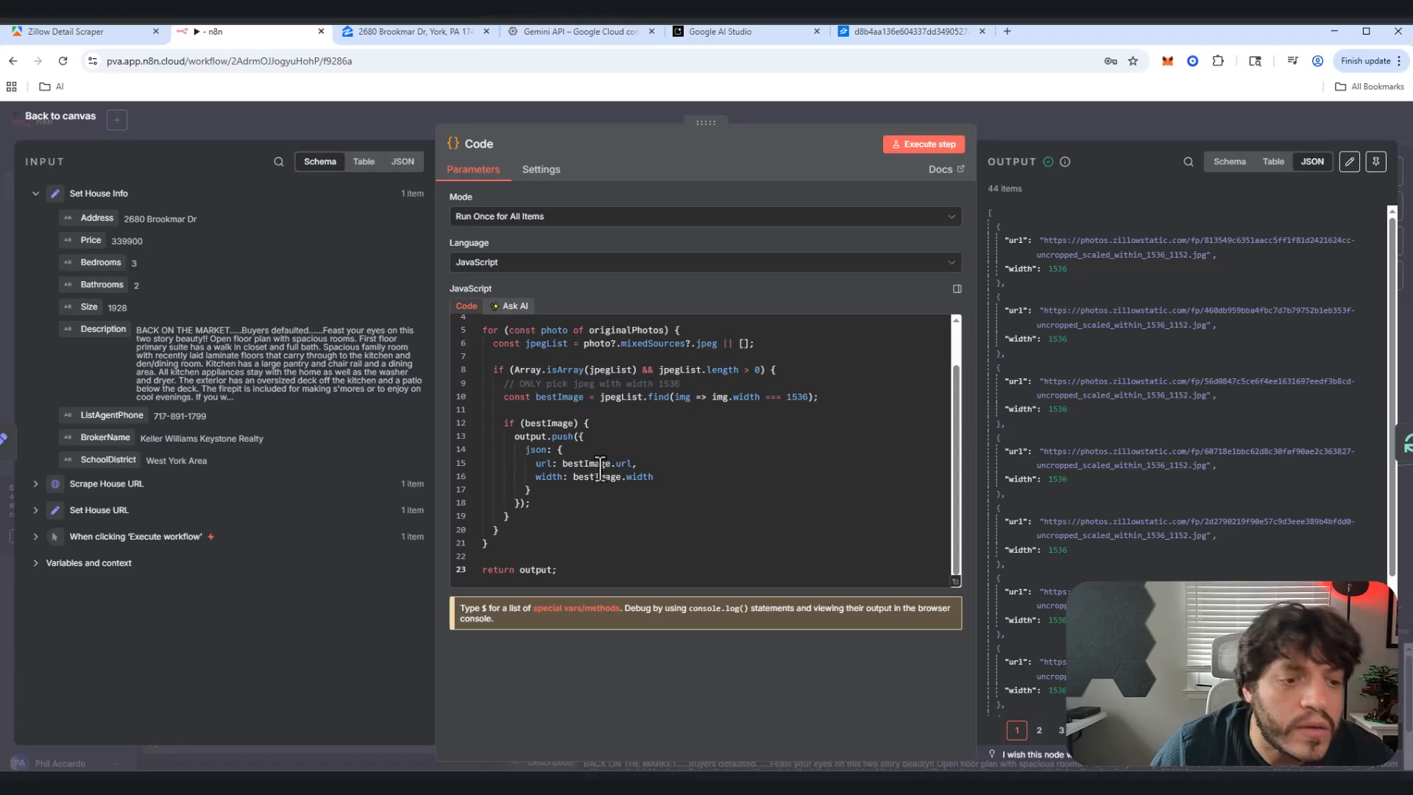
click(99, 137)
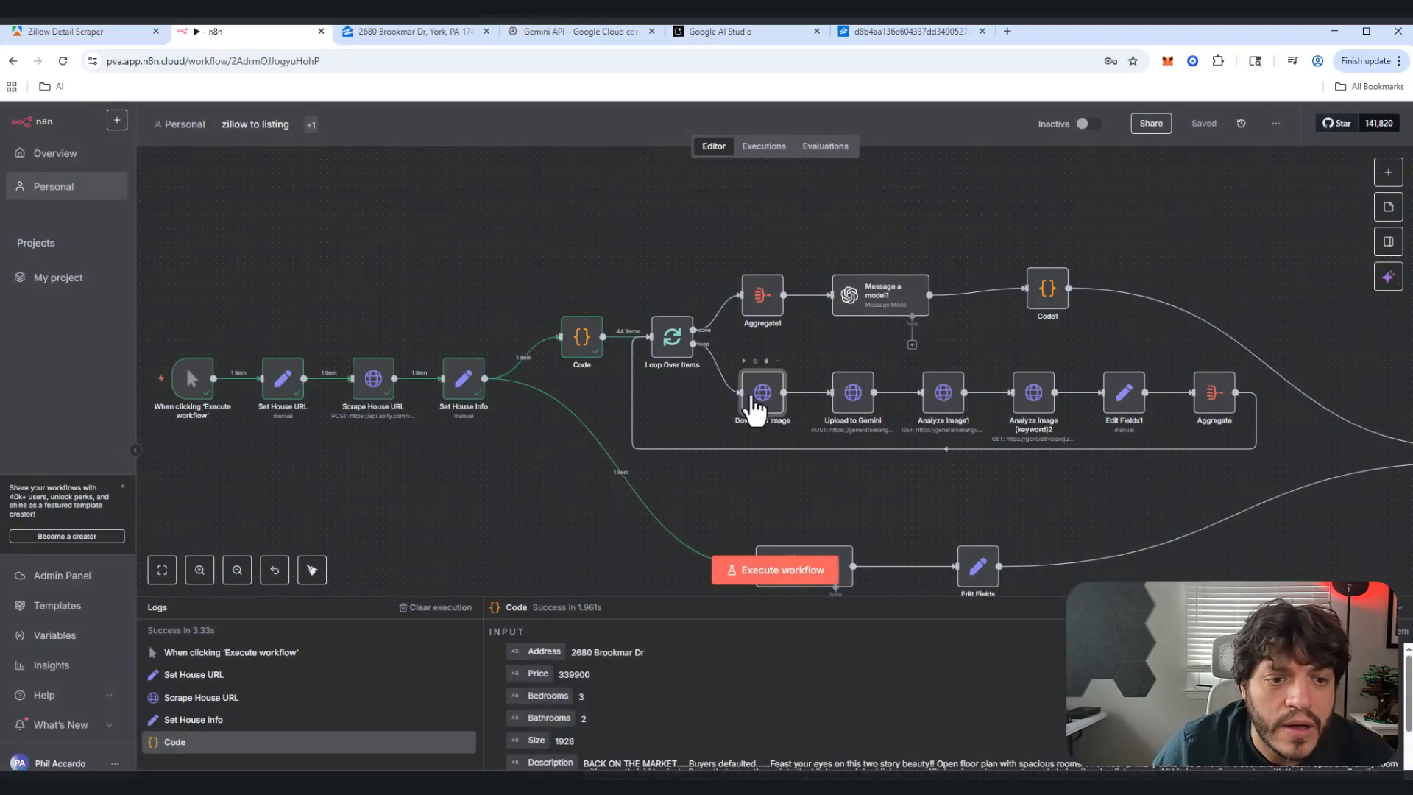
click(744, 361)
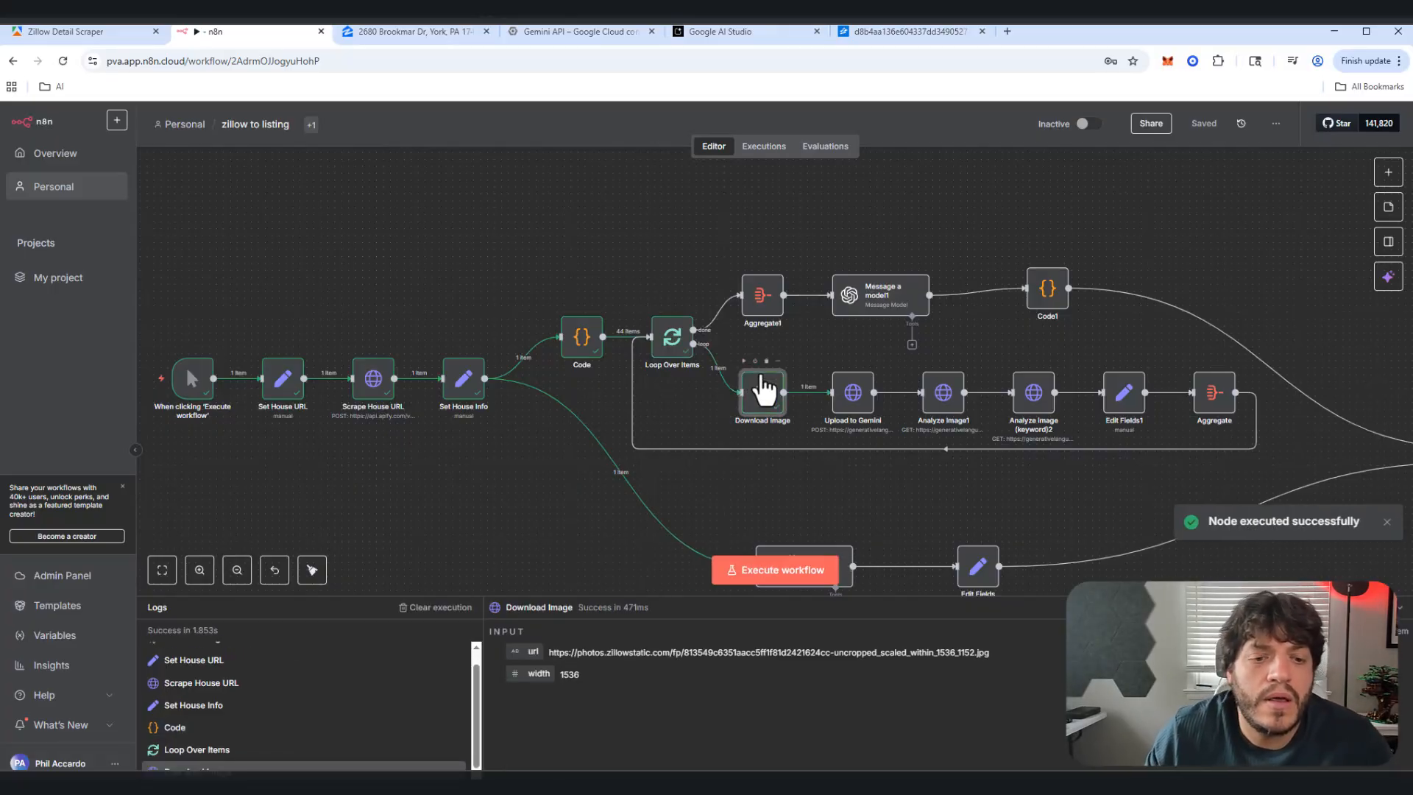
Step: Replace Download Image's old URL expression with the loop item's url field
double_click(761, 410)
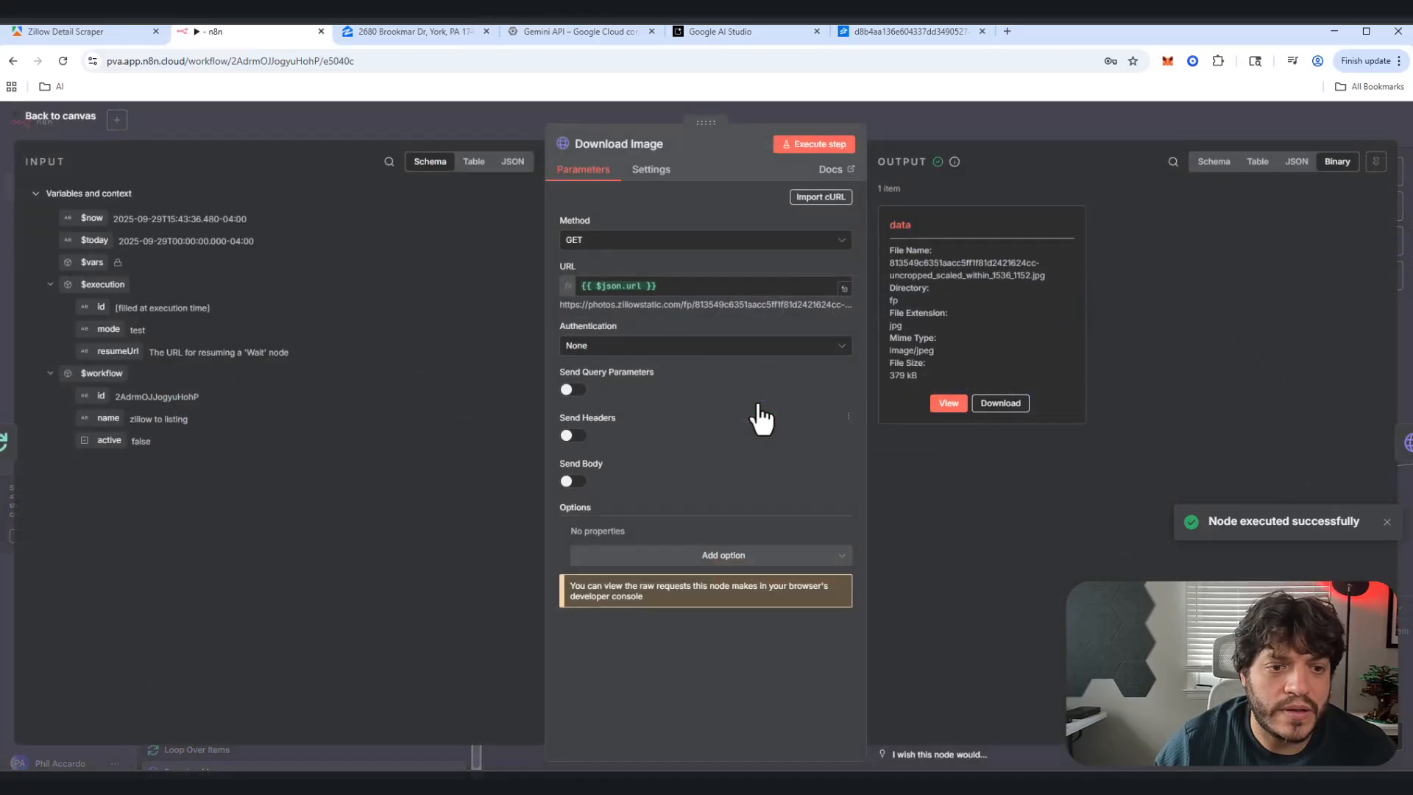
drag(659, 286, 563, 267)
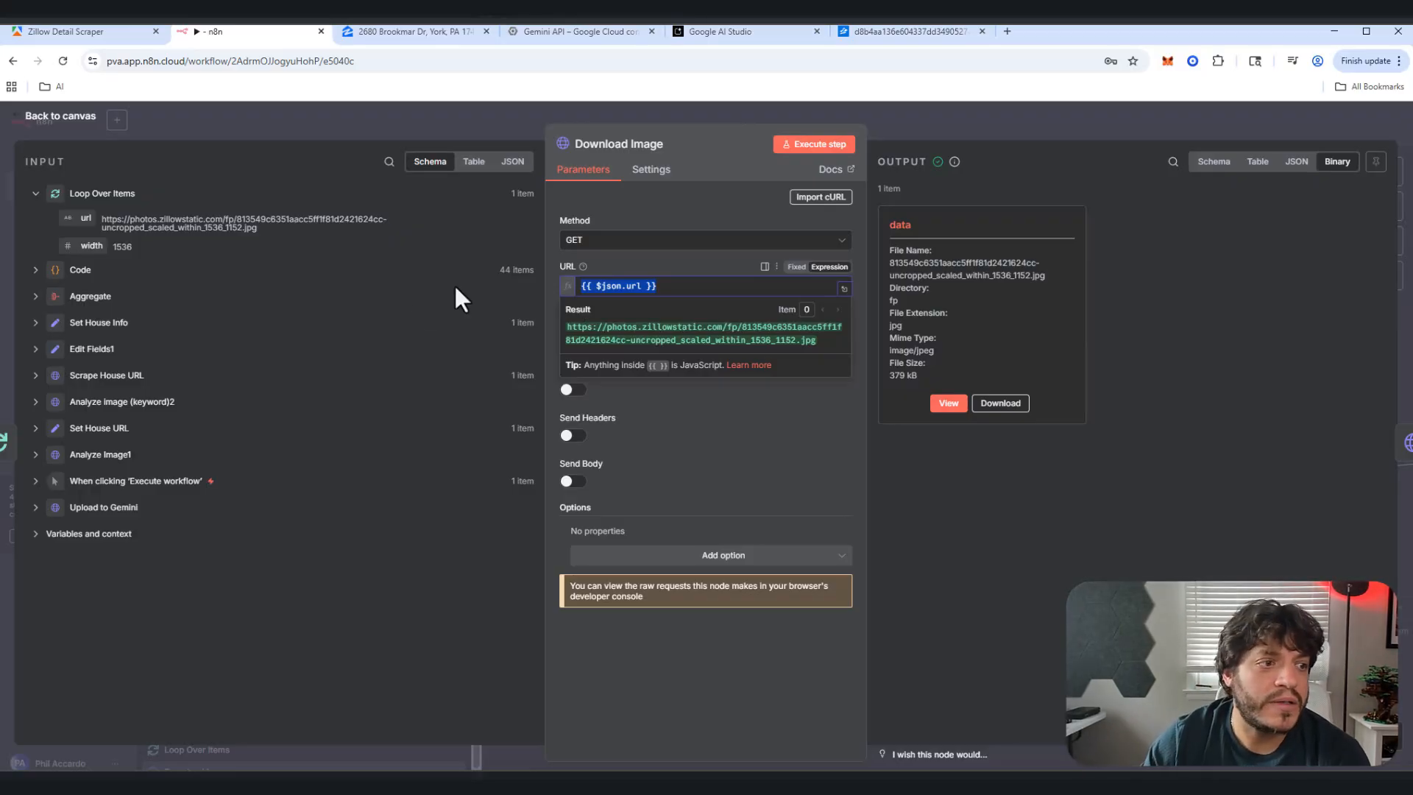
key(BackSpace)
drag(85, 212, 593, 286)
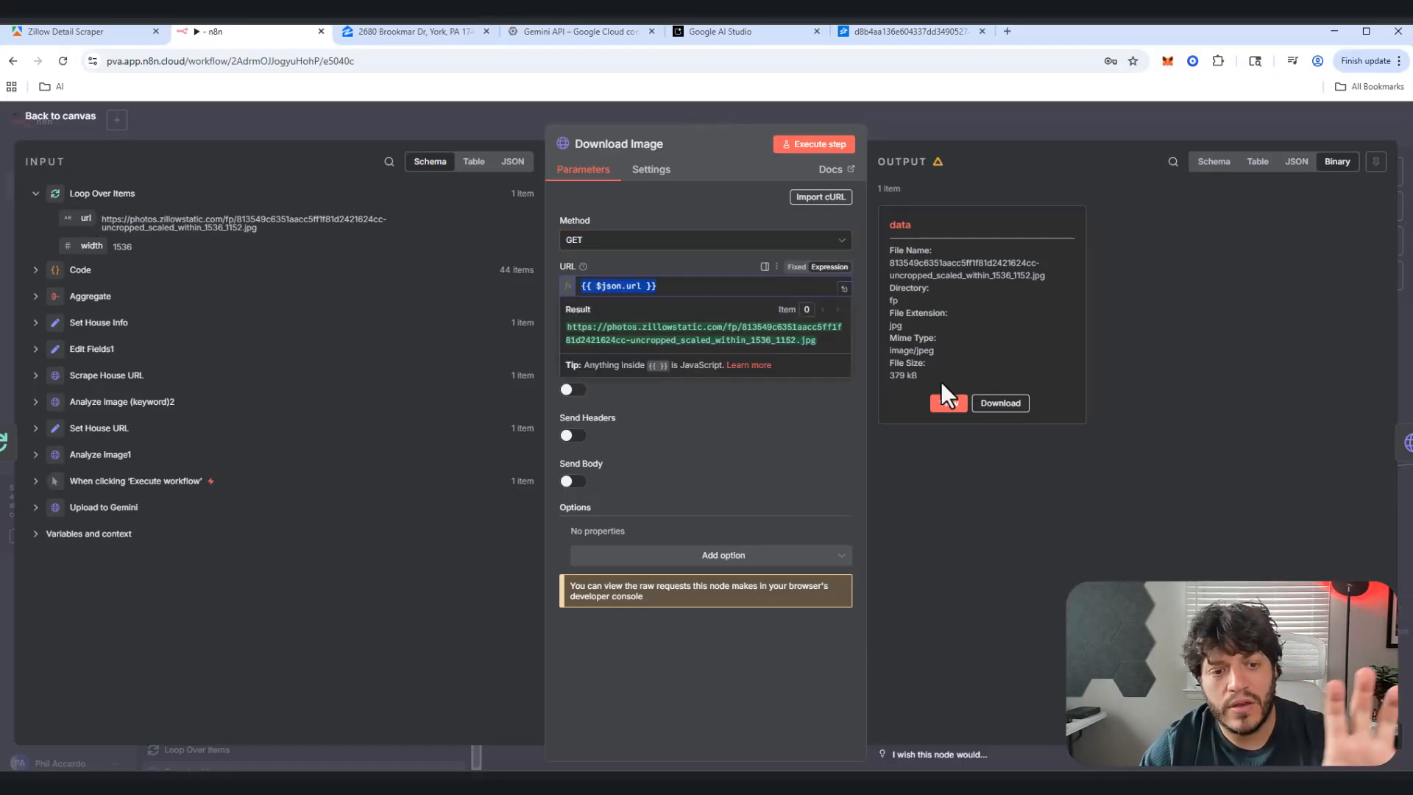
click(703, 159)
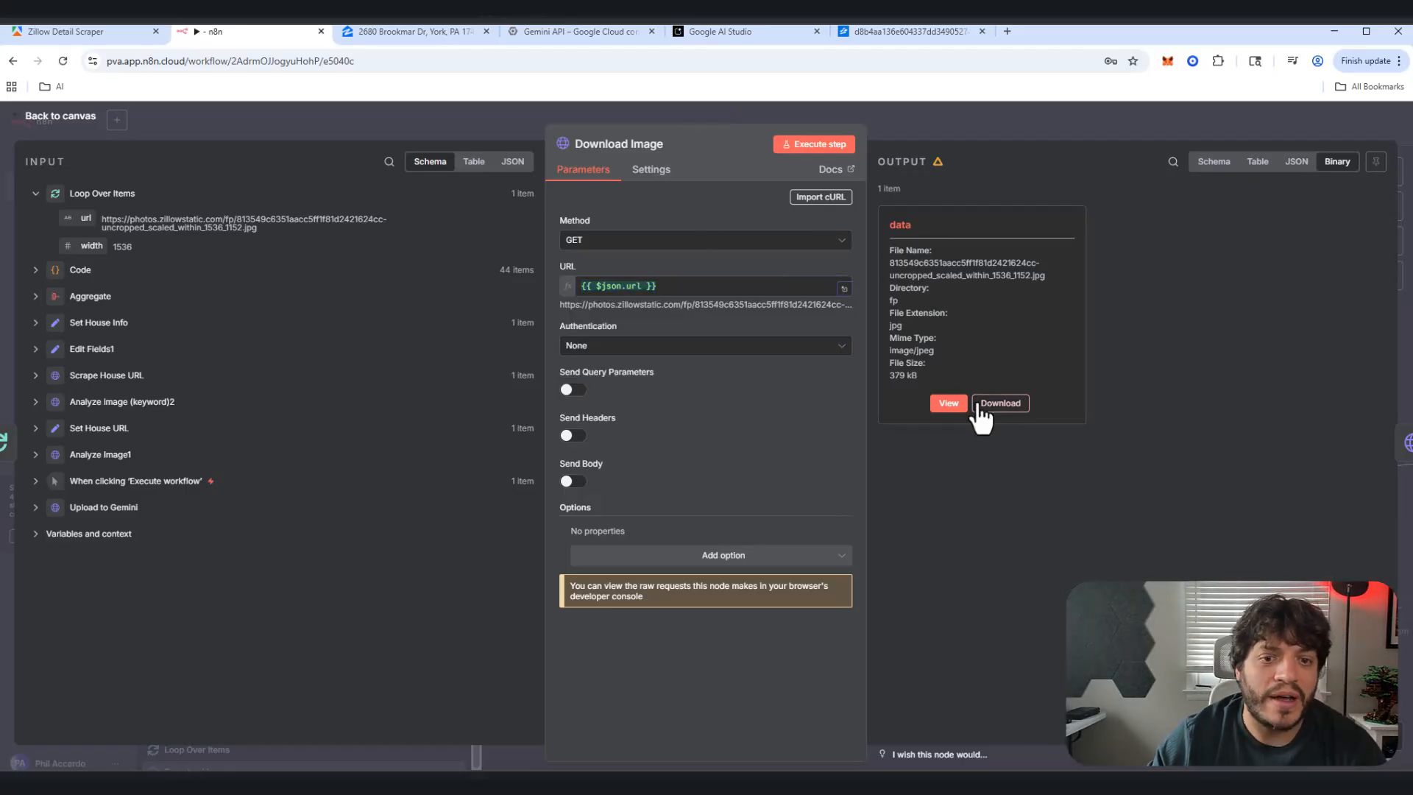
Step: Check the downloaded house photo, then run the Upload to Gemini step
click(952, 405)
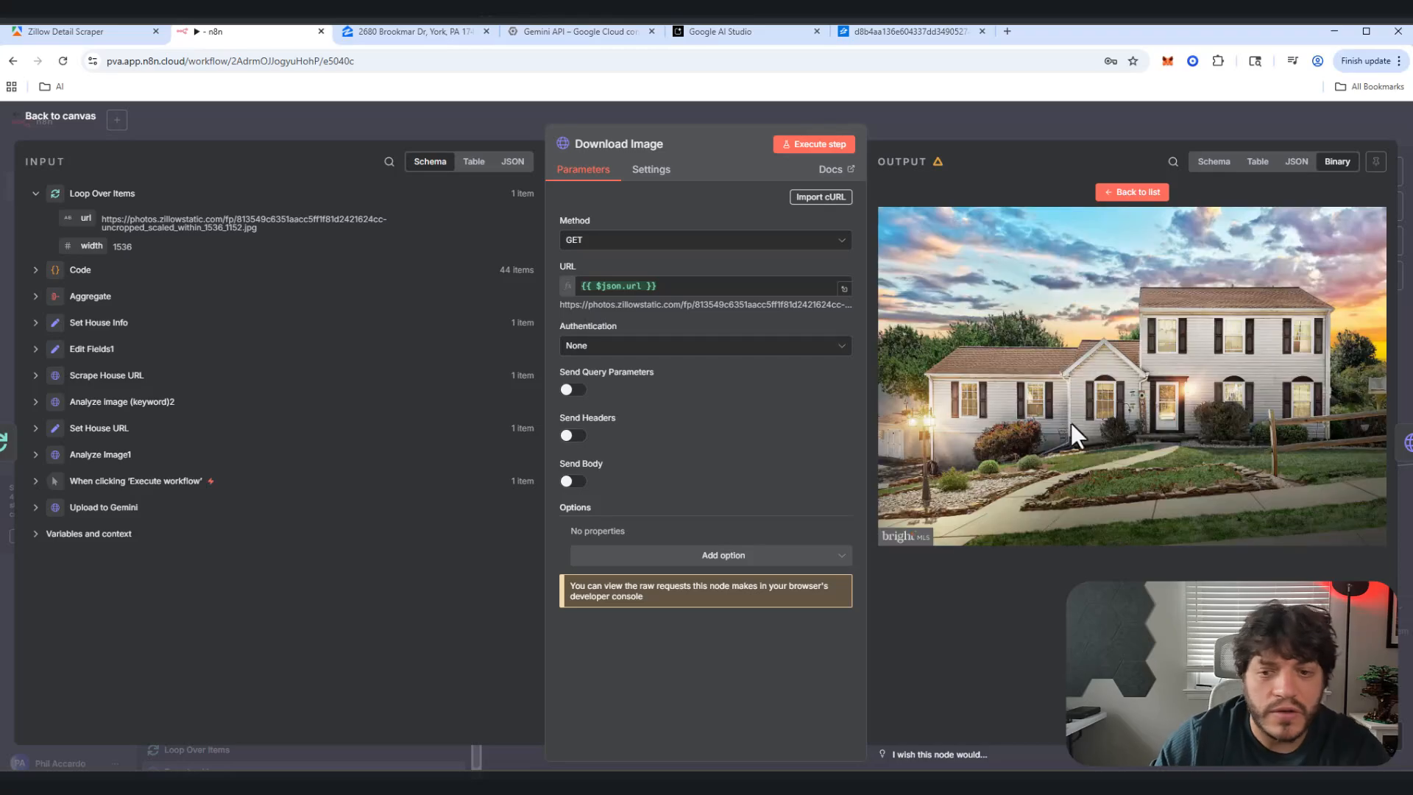
click(66, 121)
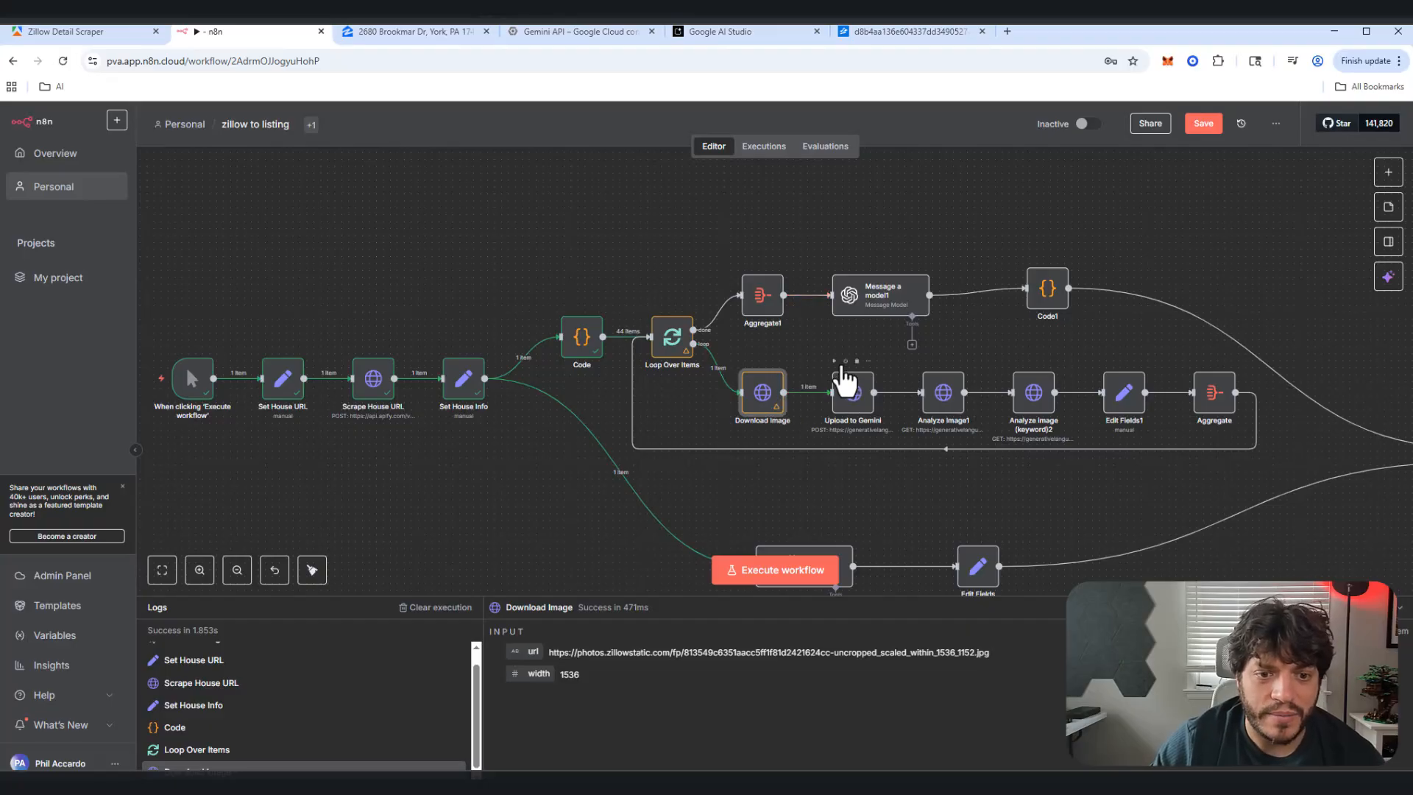
click(835, 361)
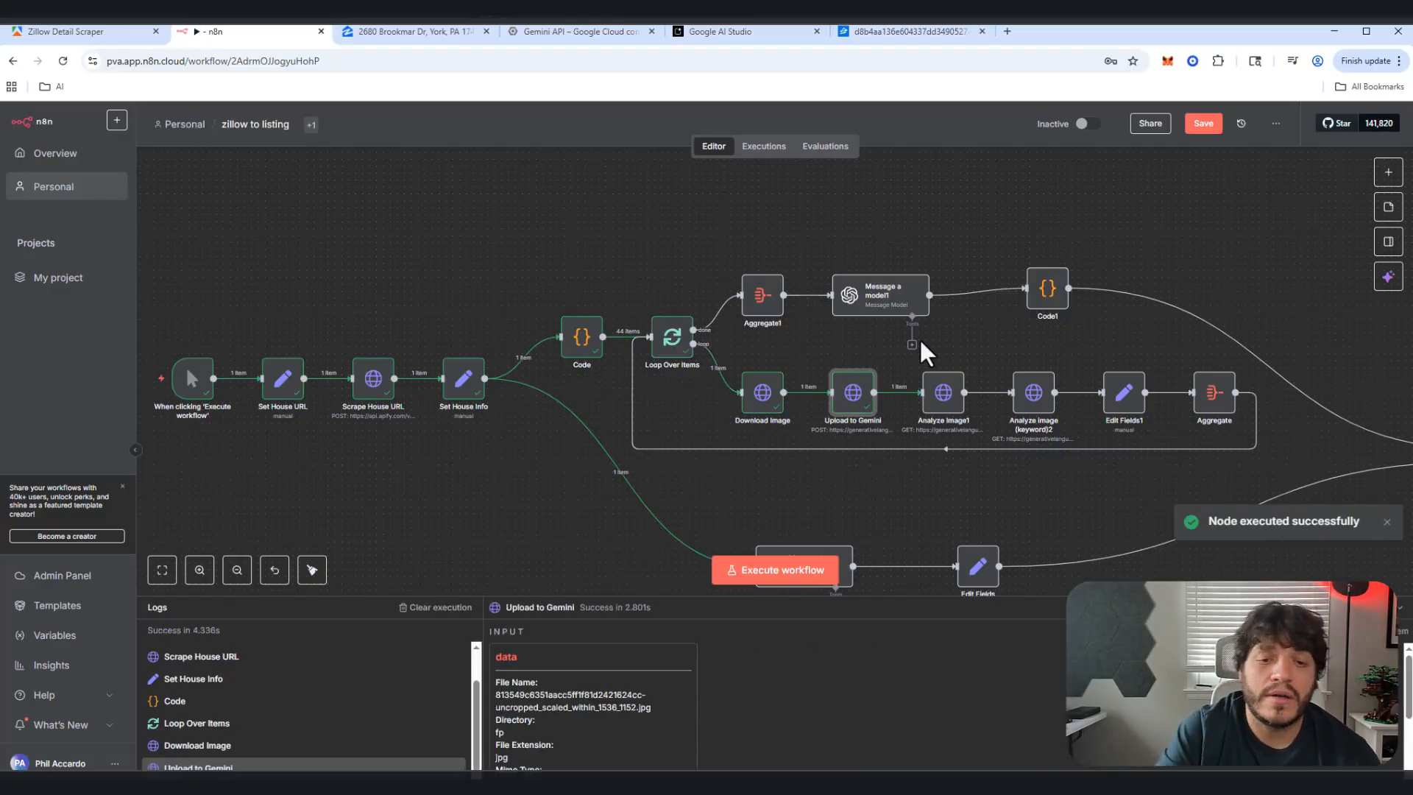
Step: Give Analyze Image1 the Google Gemini(PaLM) Api credential type and its test credential
double_click(845, 402)
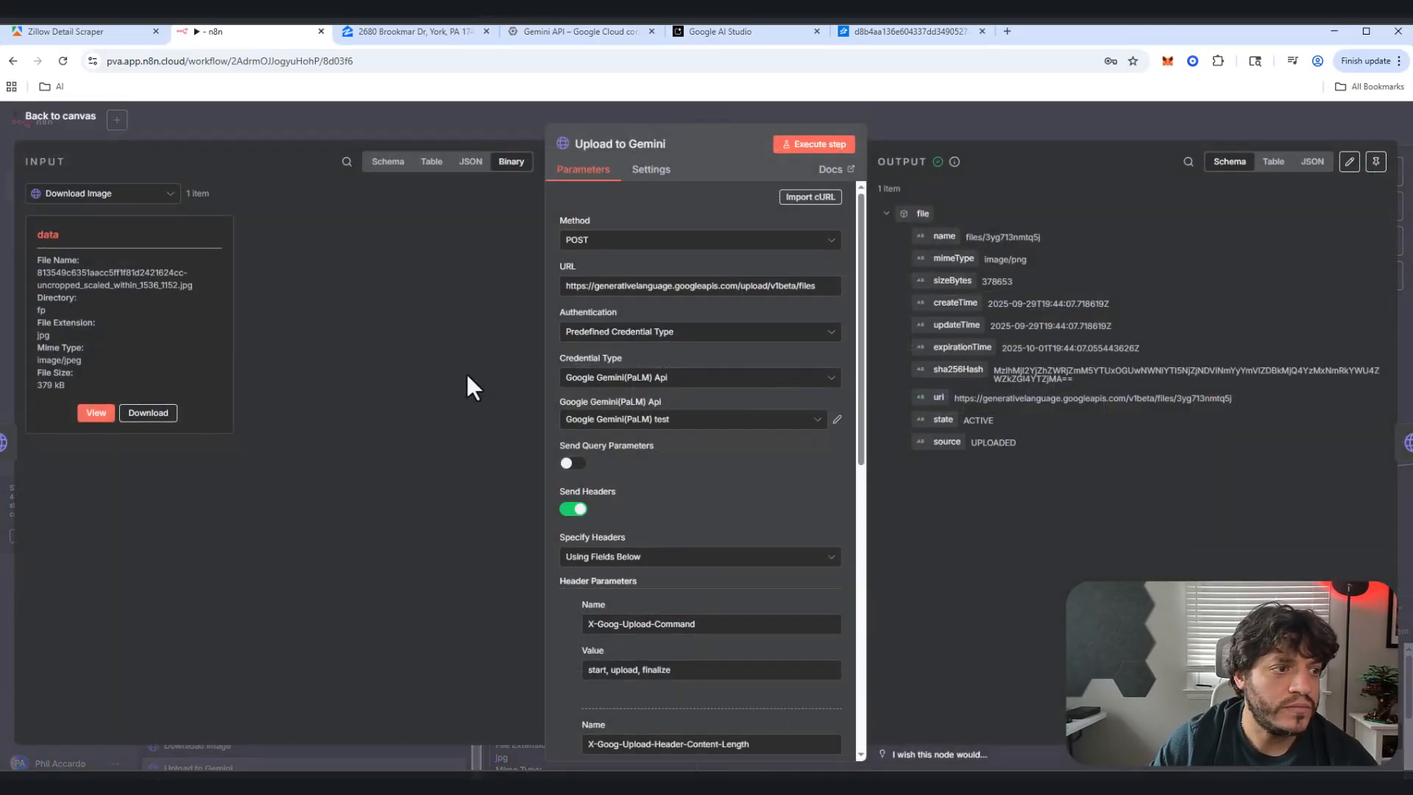
click(87, 122)
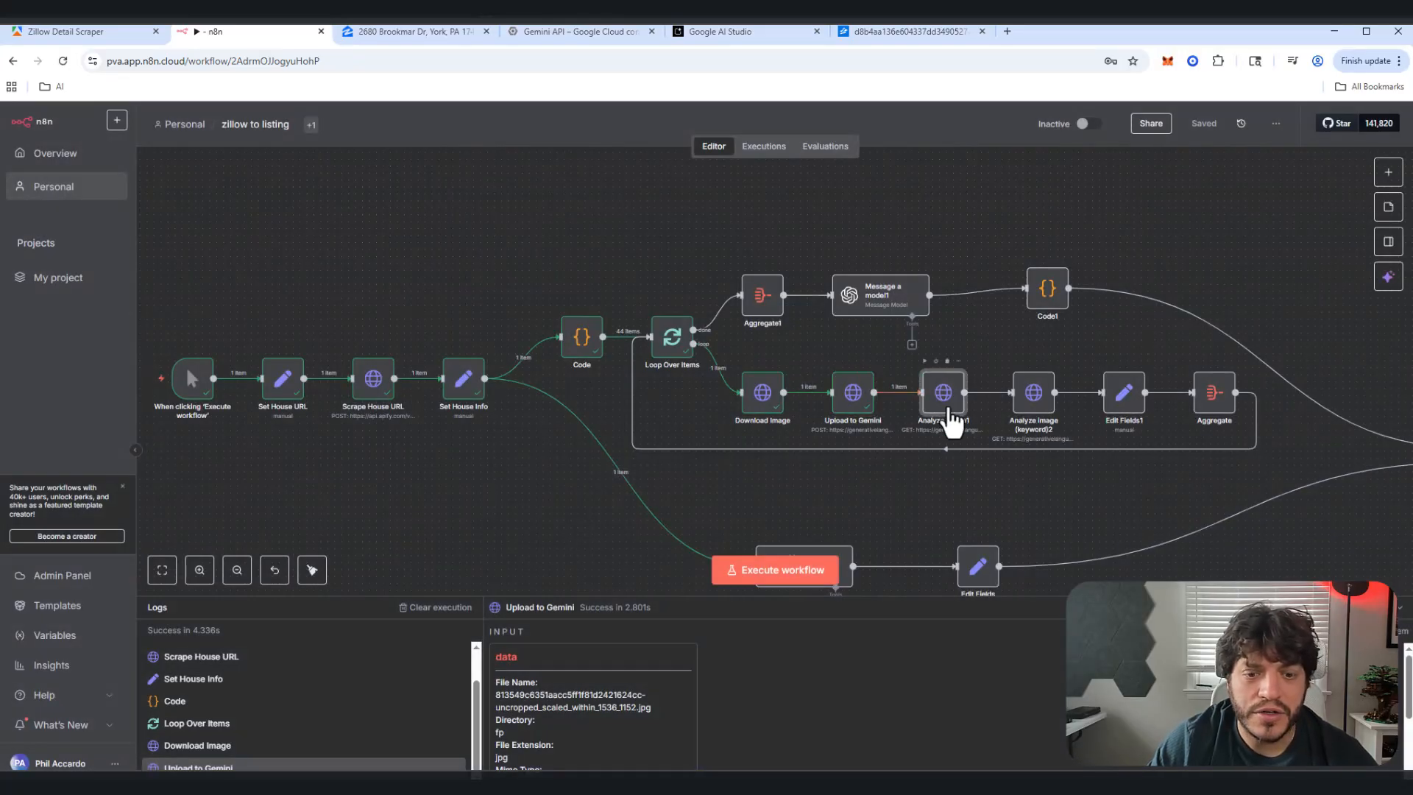
double_click(947, 409)
click(768, 331)
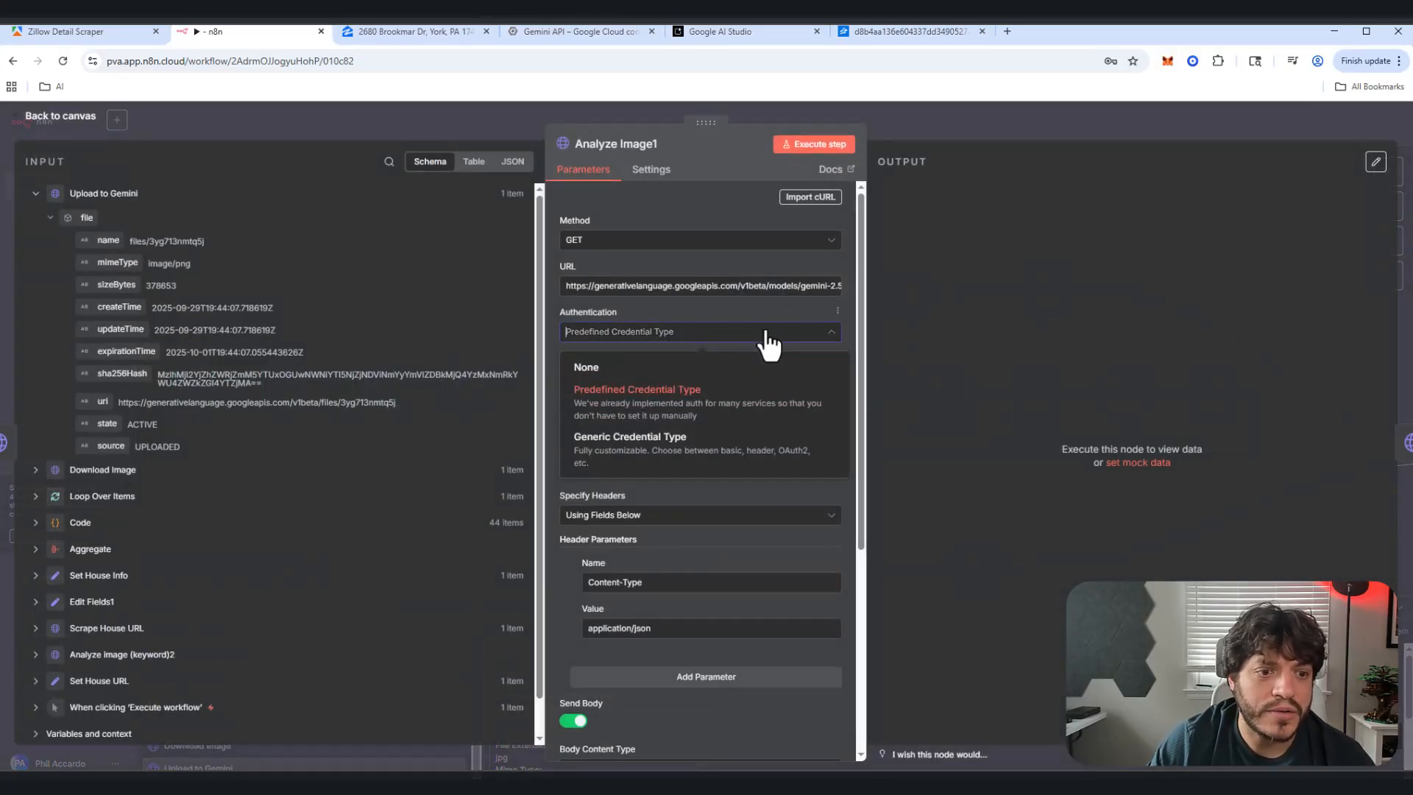
click(700, 384)
click(700, 379)
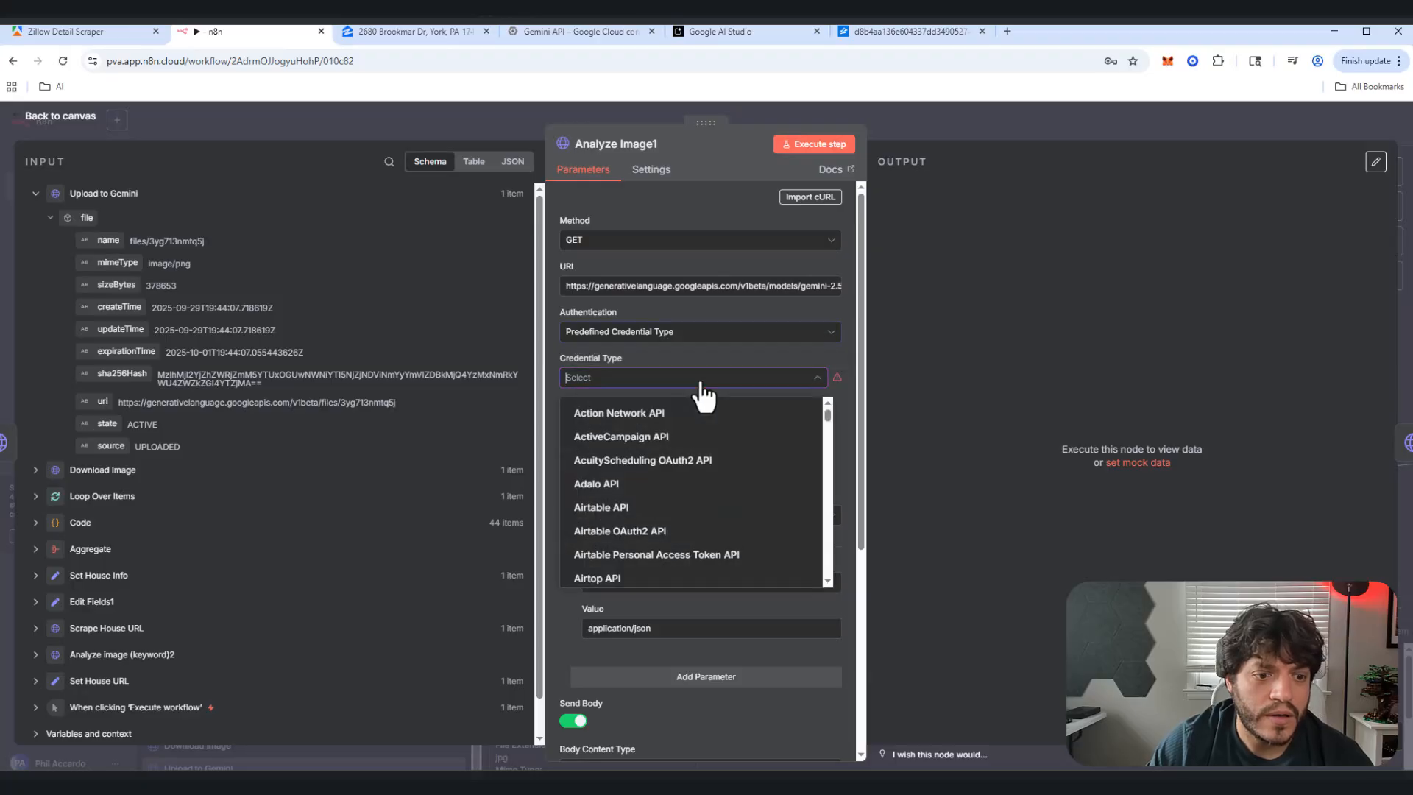
text(gmi)
key(BackSpace)
key(BackSpace)
key(BackSpace)
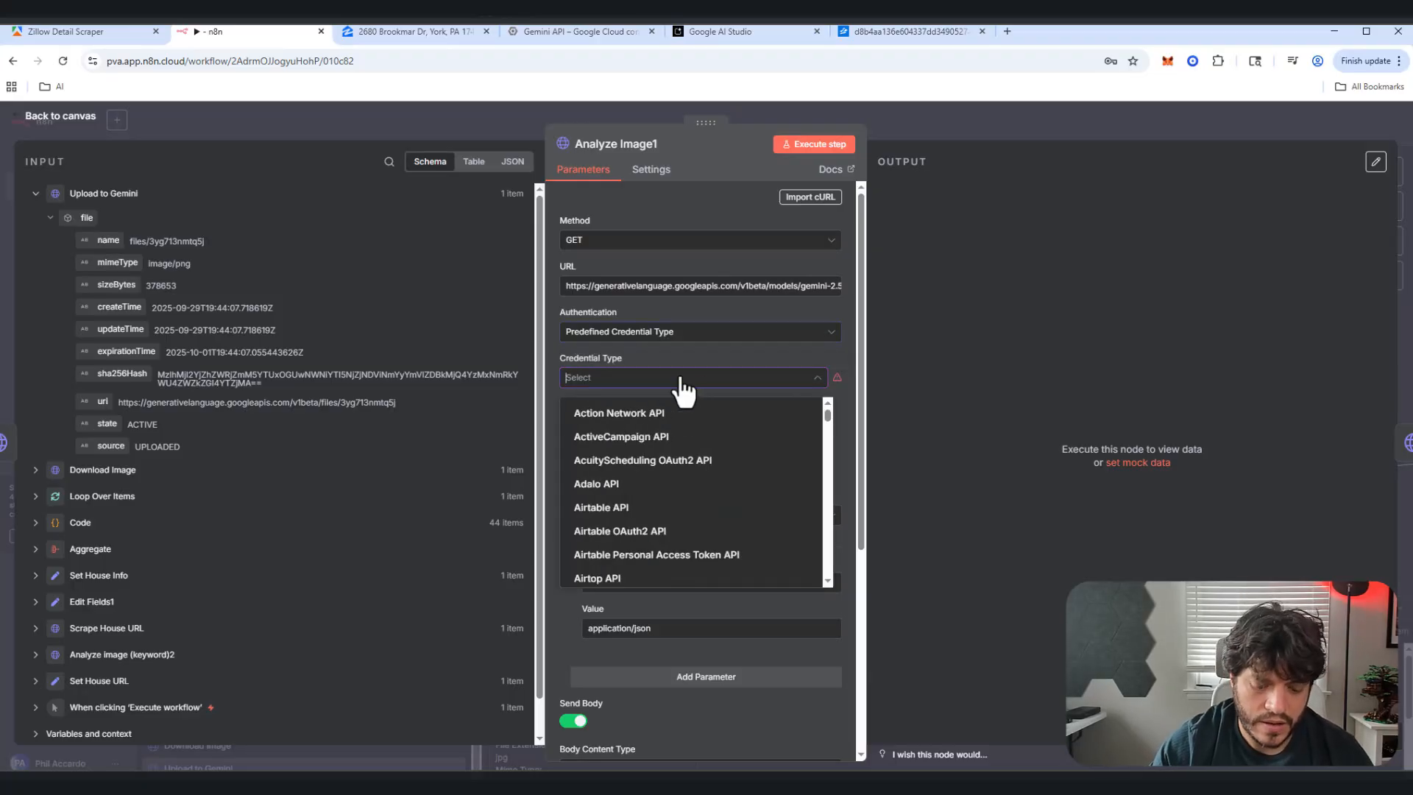
text(gemin)
click(678, 413)
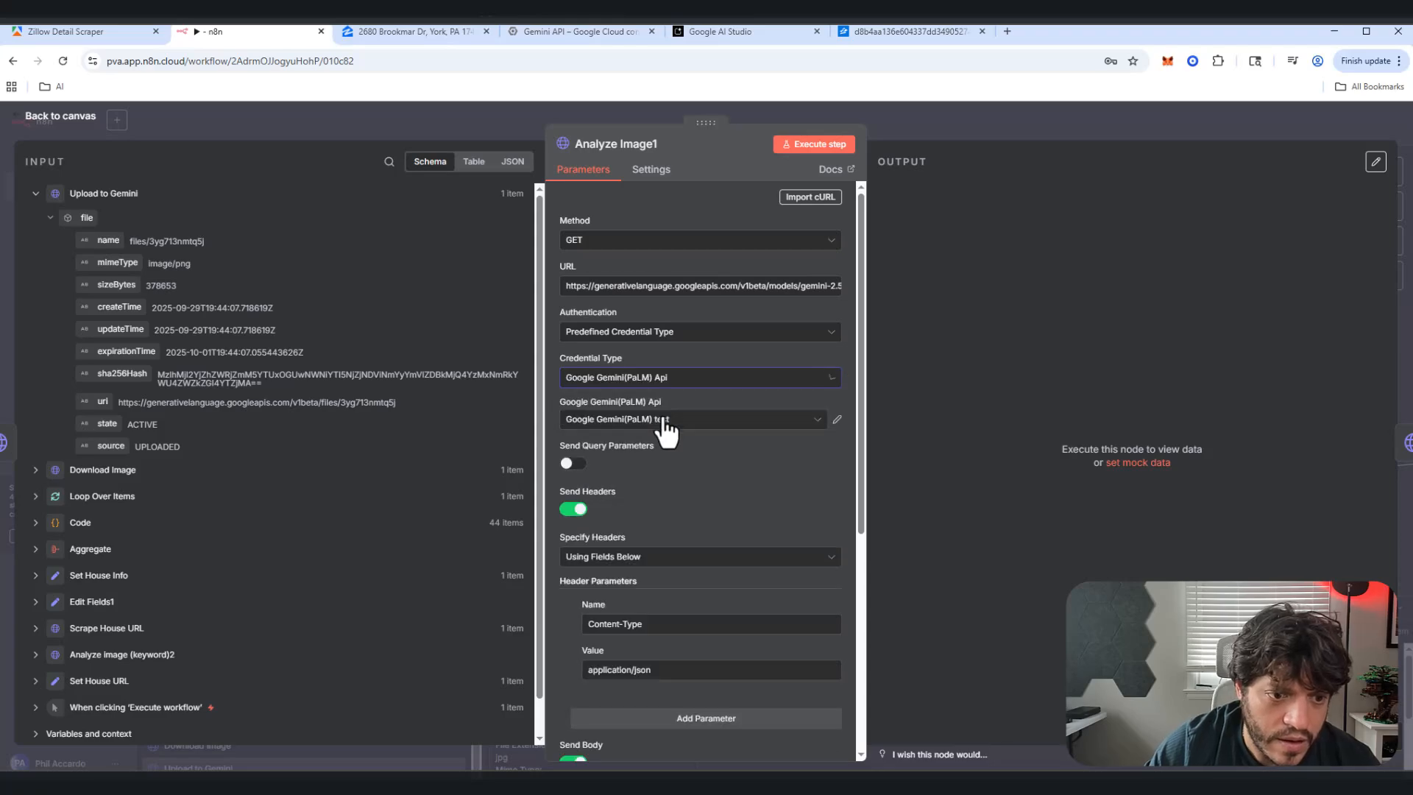
click(681, 422)
click(676, 492)
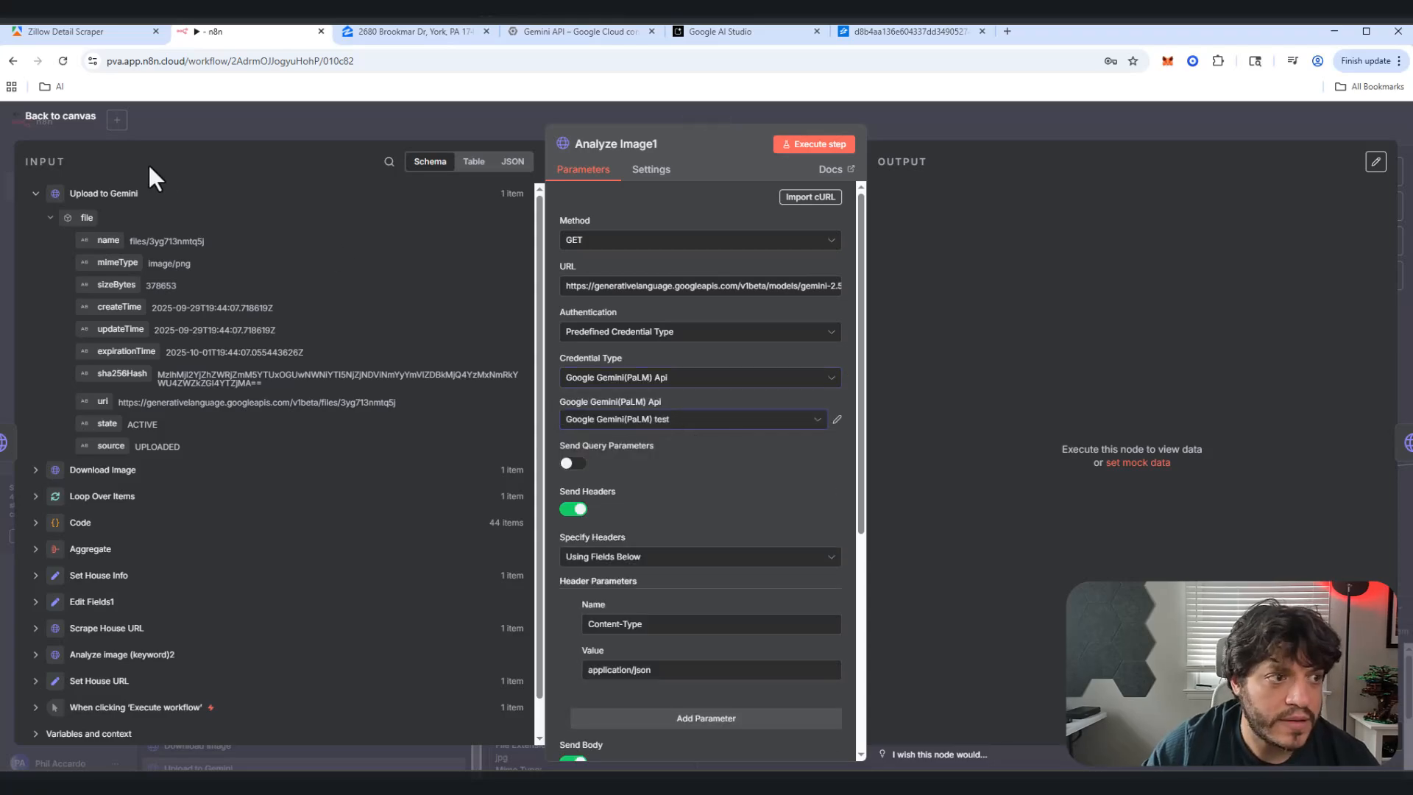
click(83, 123)
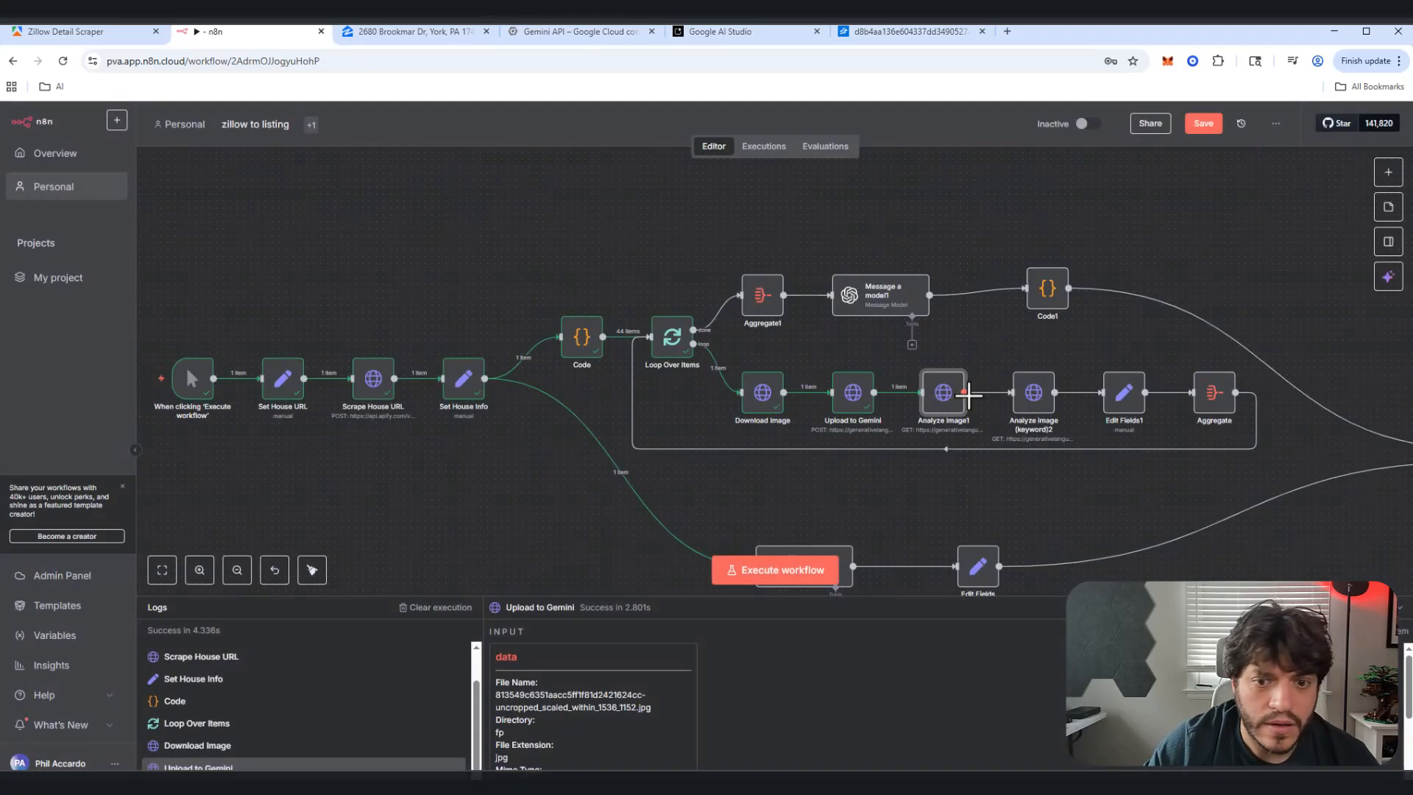
Step: Give Analyze image (keyword)2 the same Gemini(PaLM) test credential, then execute the workflow
double_click(1043, 394)
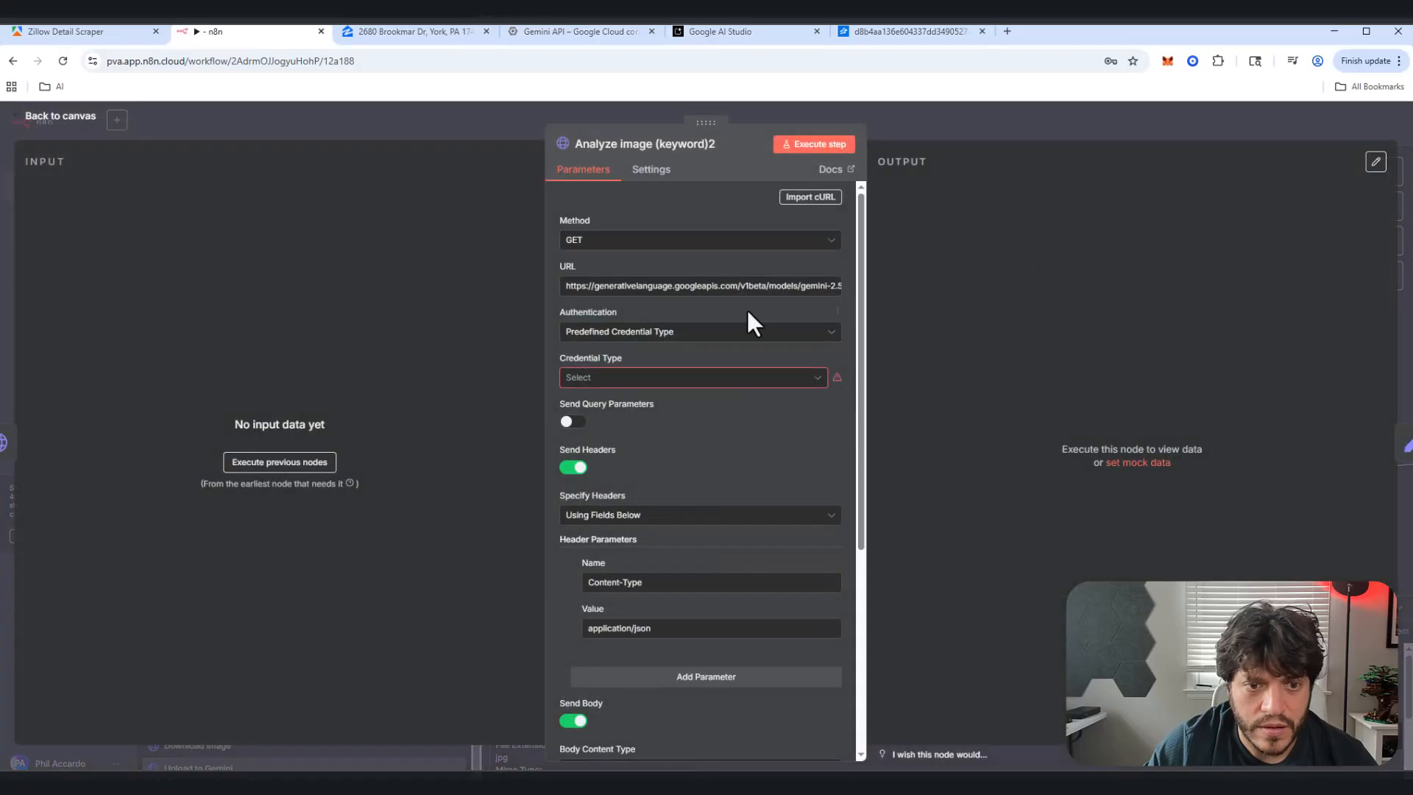
click(690, 379)
text(gemi)
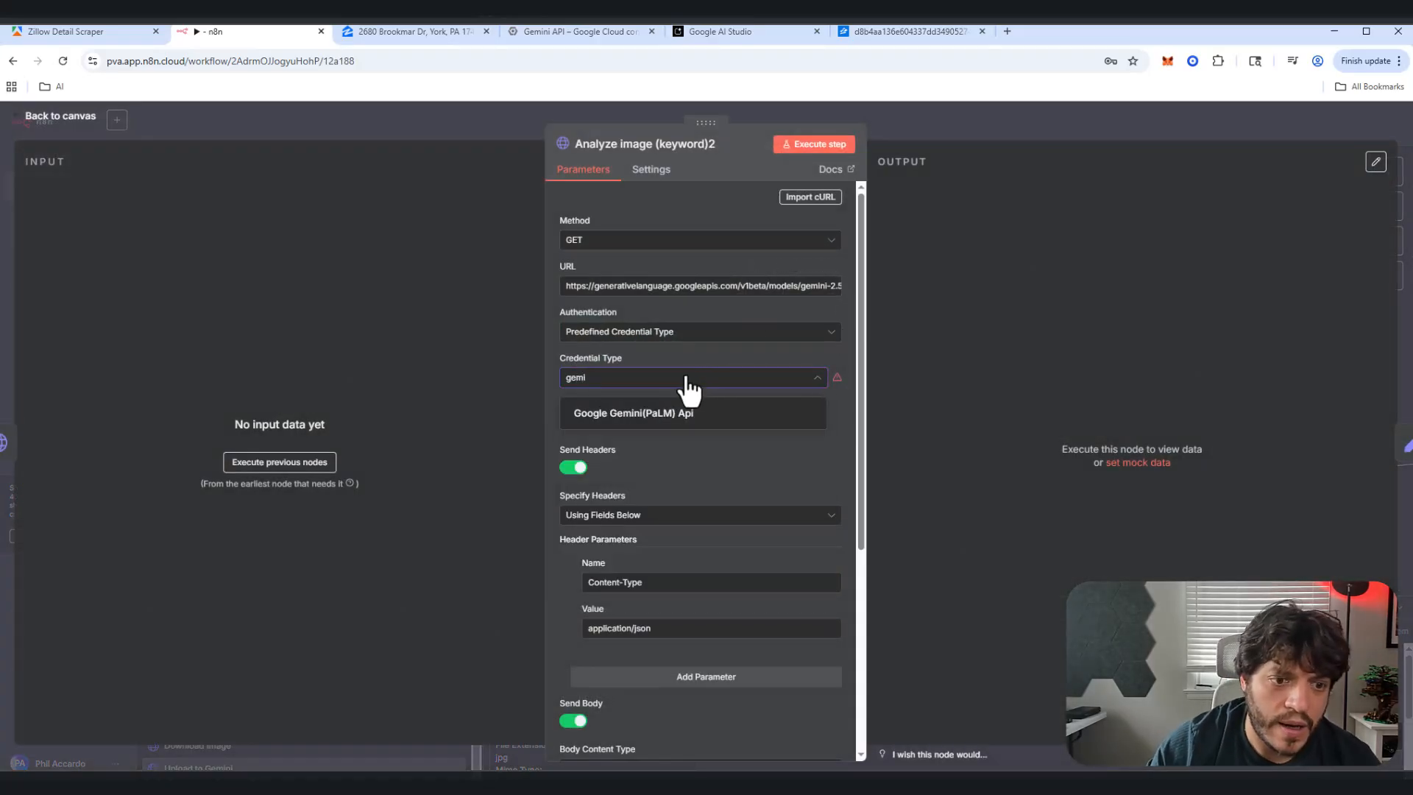
click(670, 413)
click(675, 419)
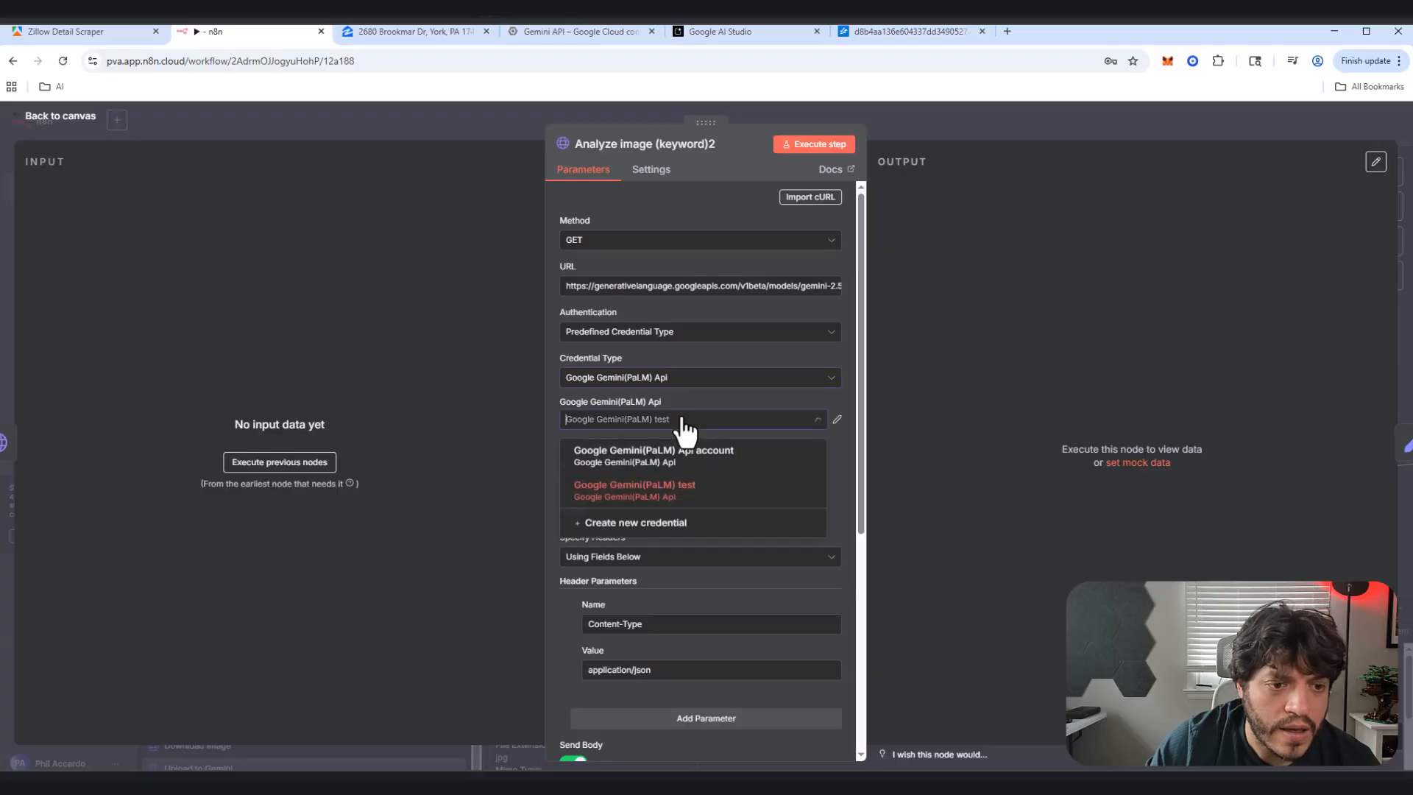
click(667, 488)
click(63, 118)
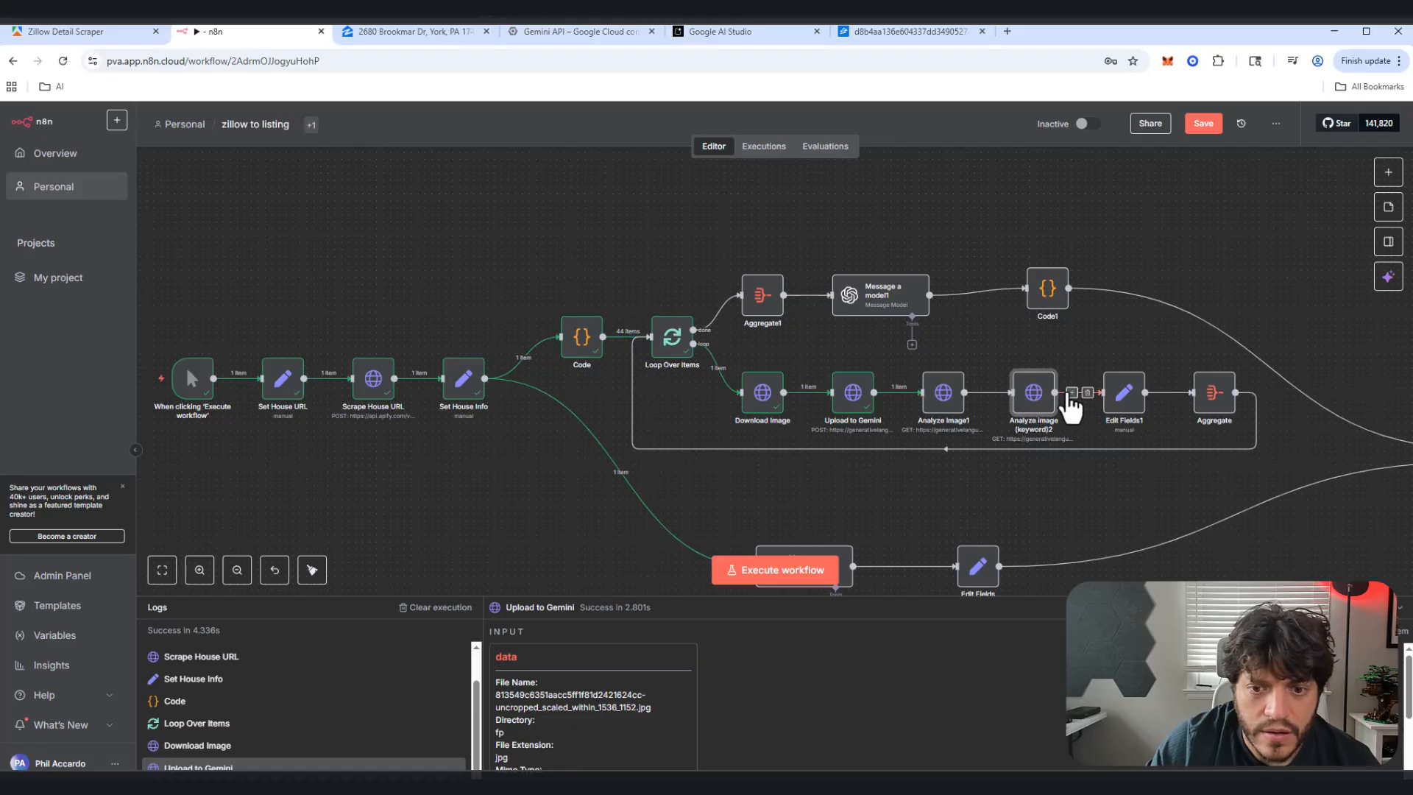
click(1015, 361)
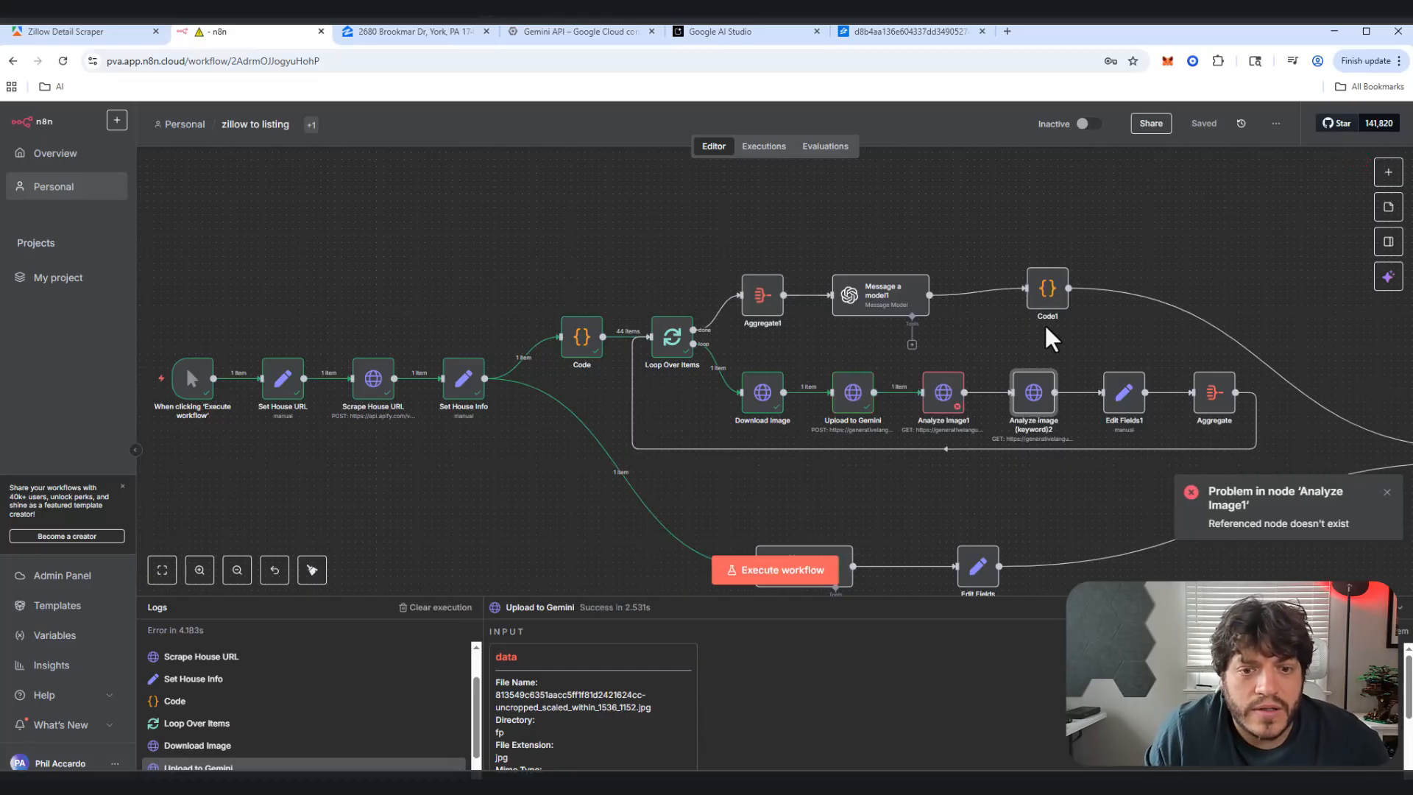
Step: Review the failing Analyze Image1 JSON request body in the expression editor
double_click(945, 405)
scroll(814, 483, down, 5)
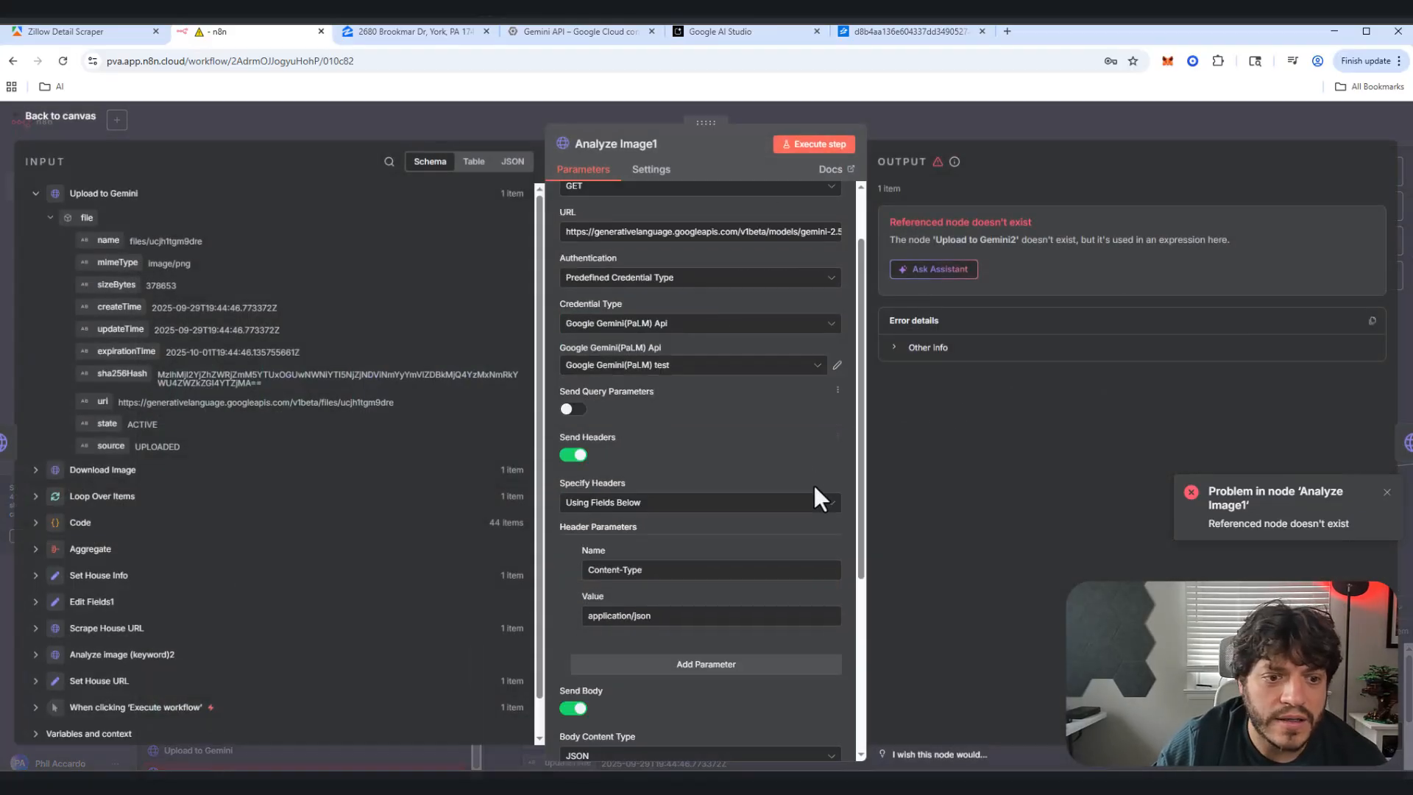
click(834, 602)
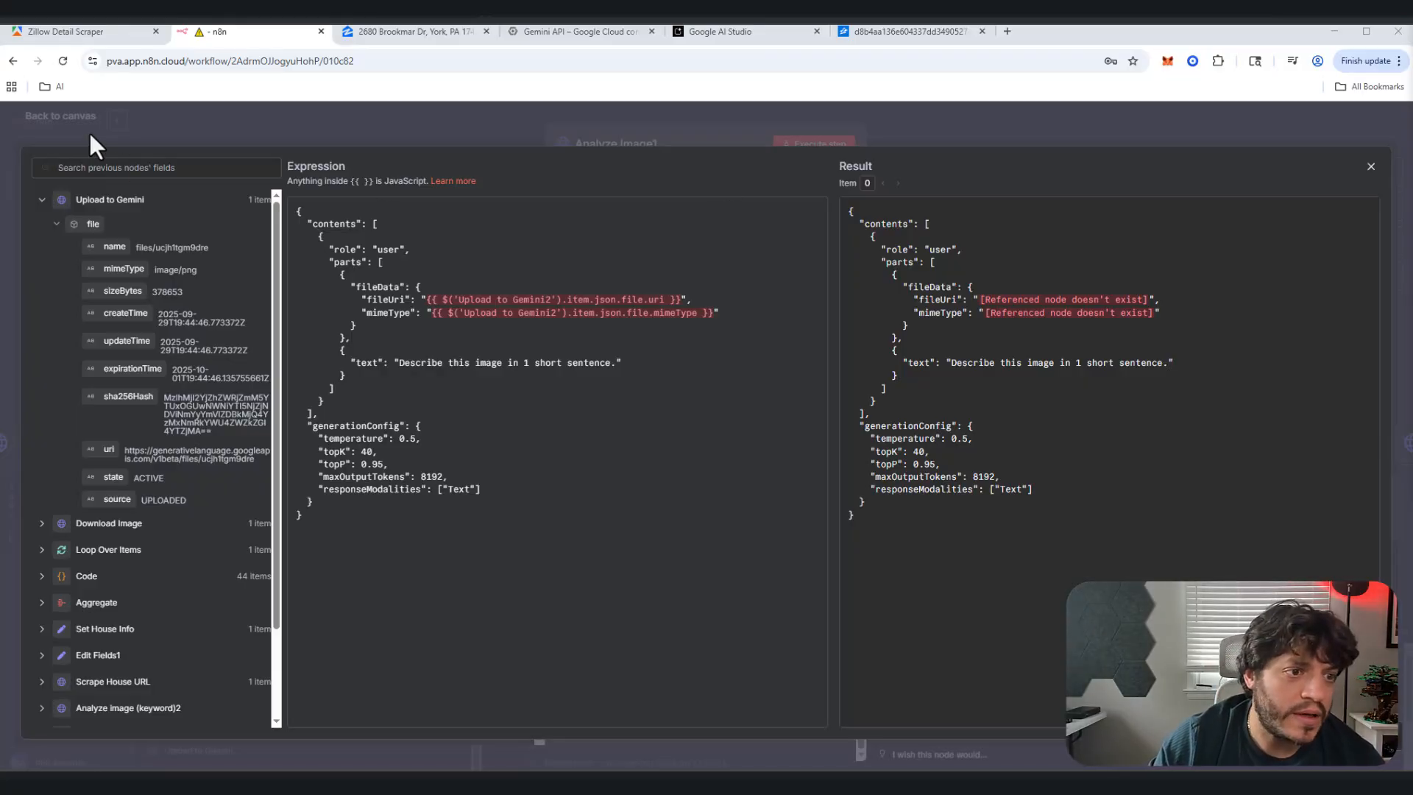
click(156, 137)
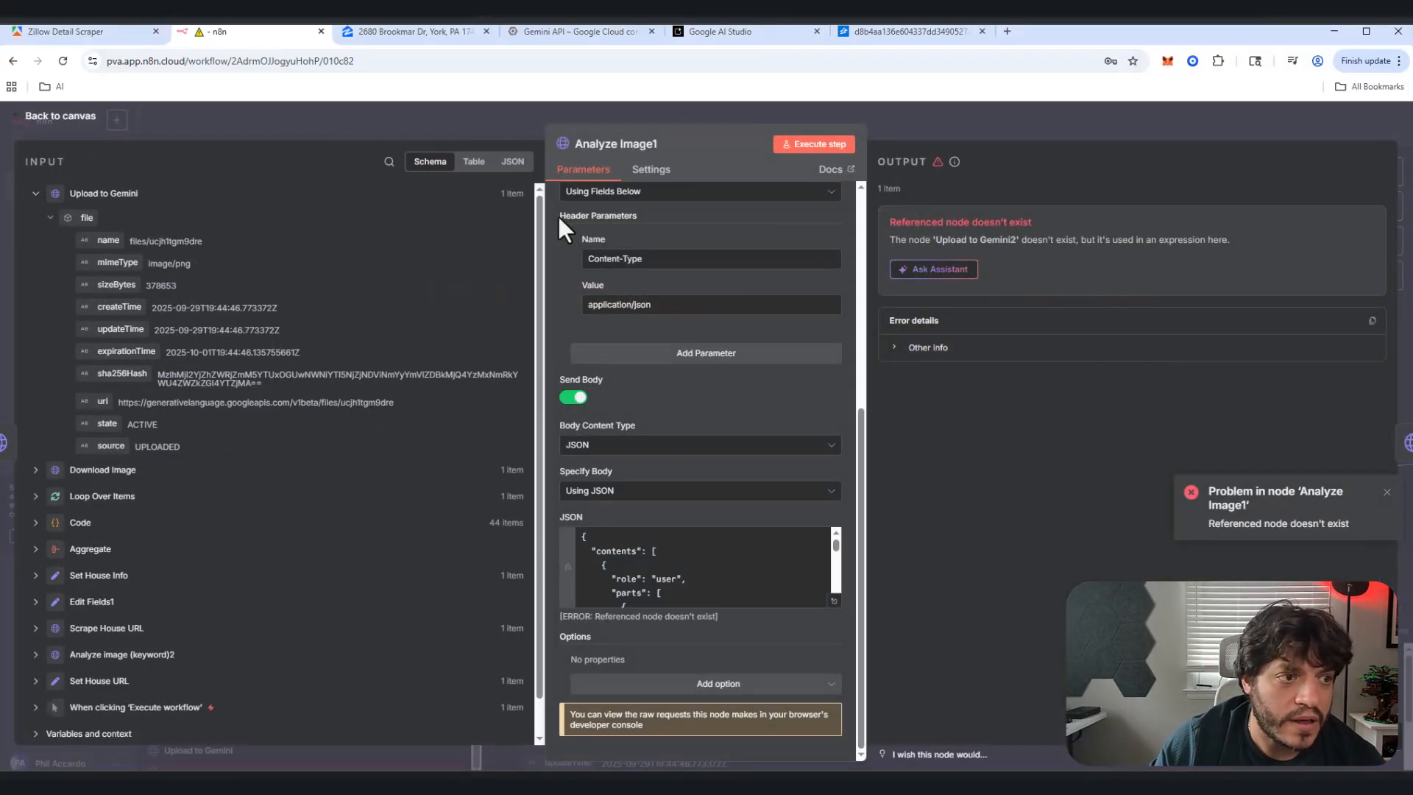
click(60, 116)
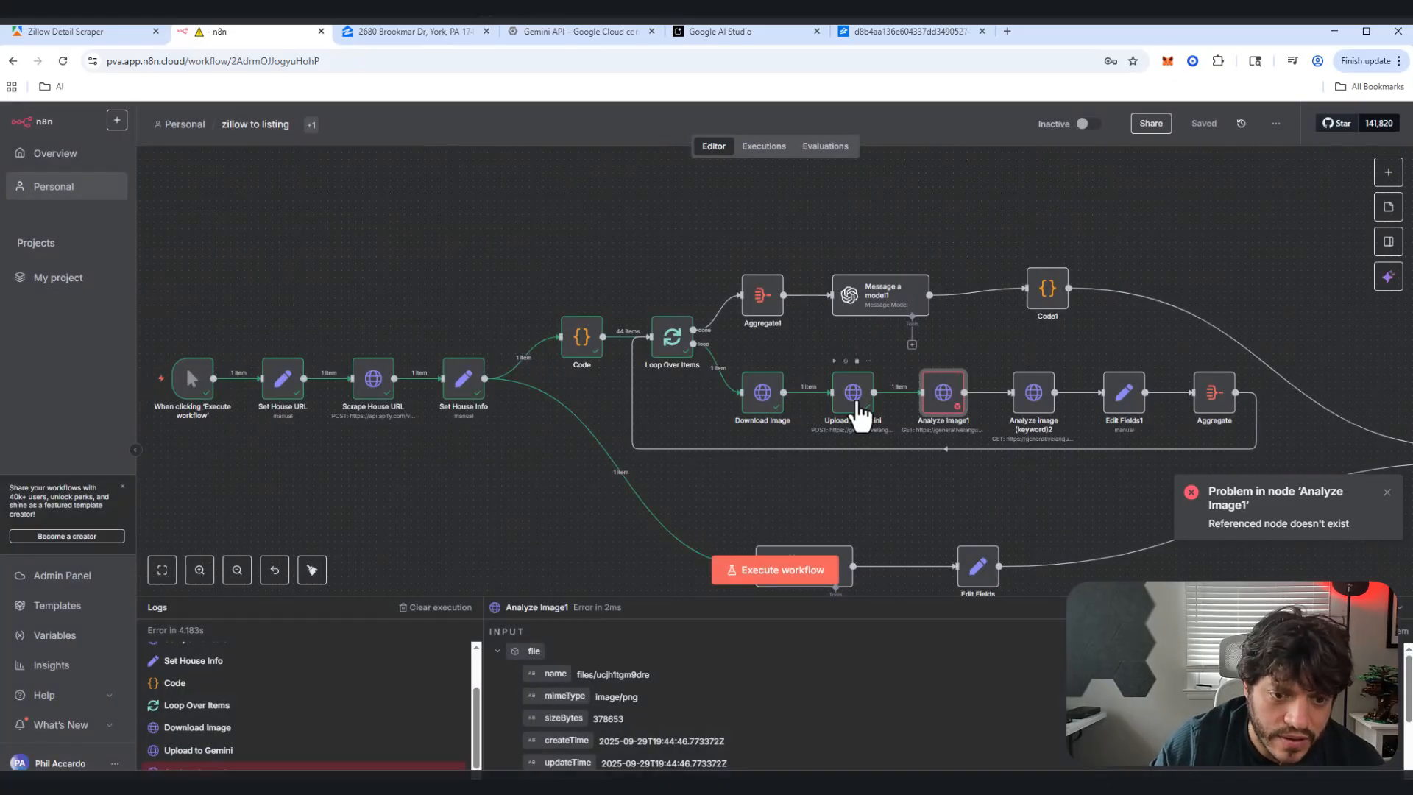
Step: Change 'Upload to Gemini2' to 'Upload to Gemini' in the fileUri and mimeType references
double_click(949, 395)
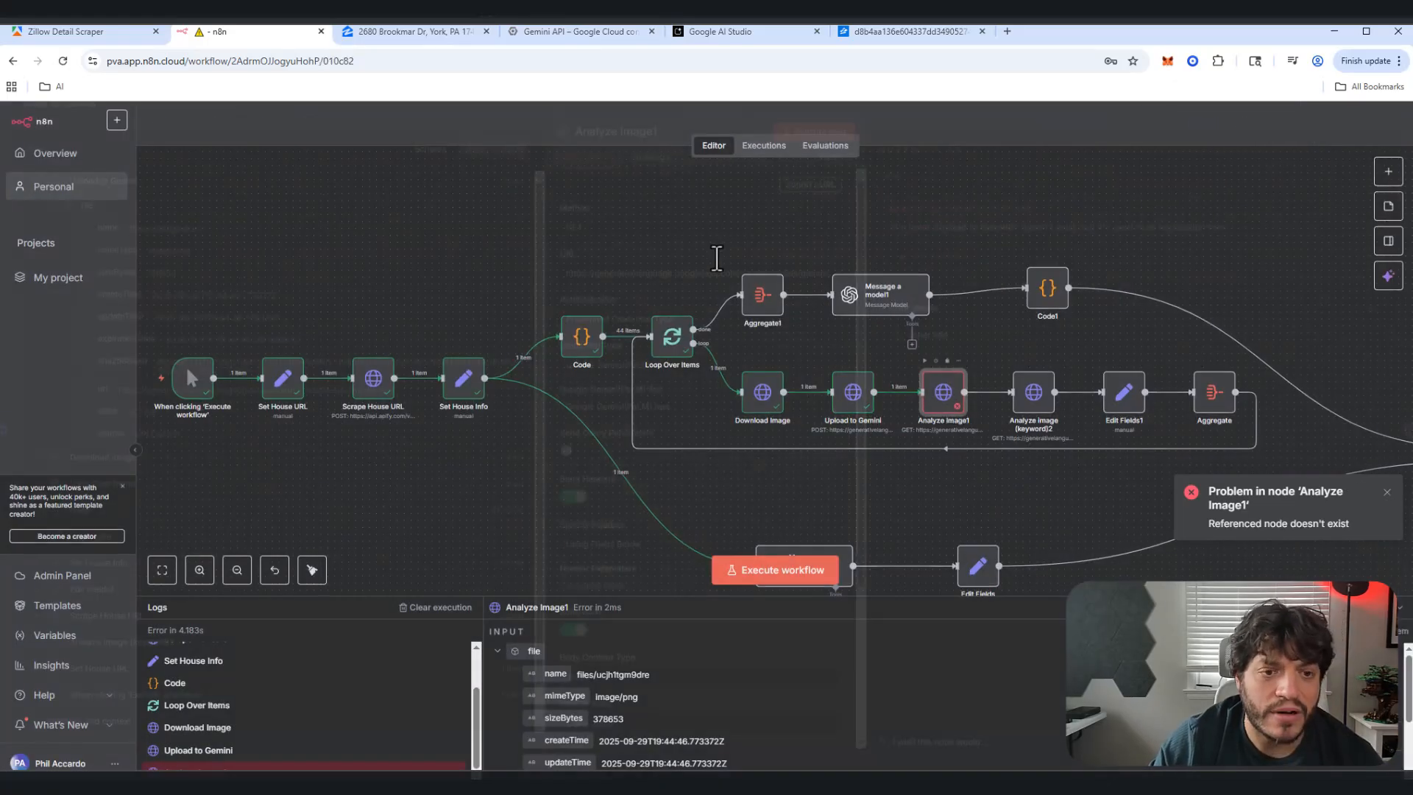
scroll(827, 469, down, 5)
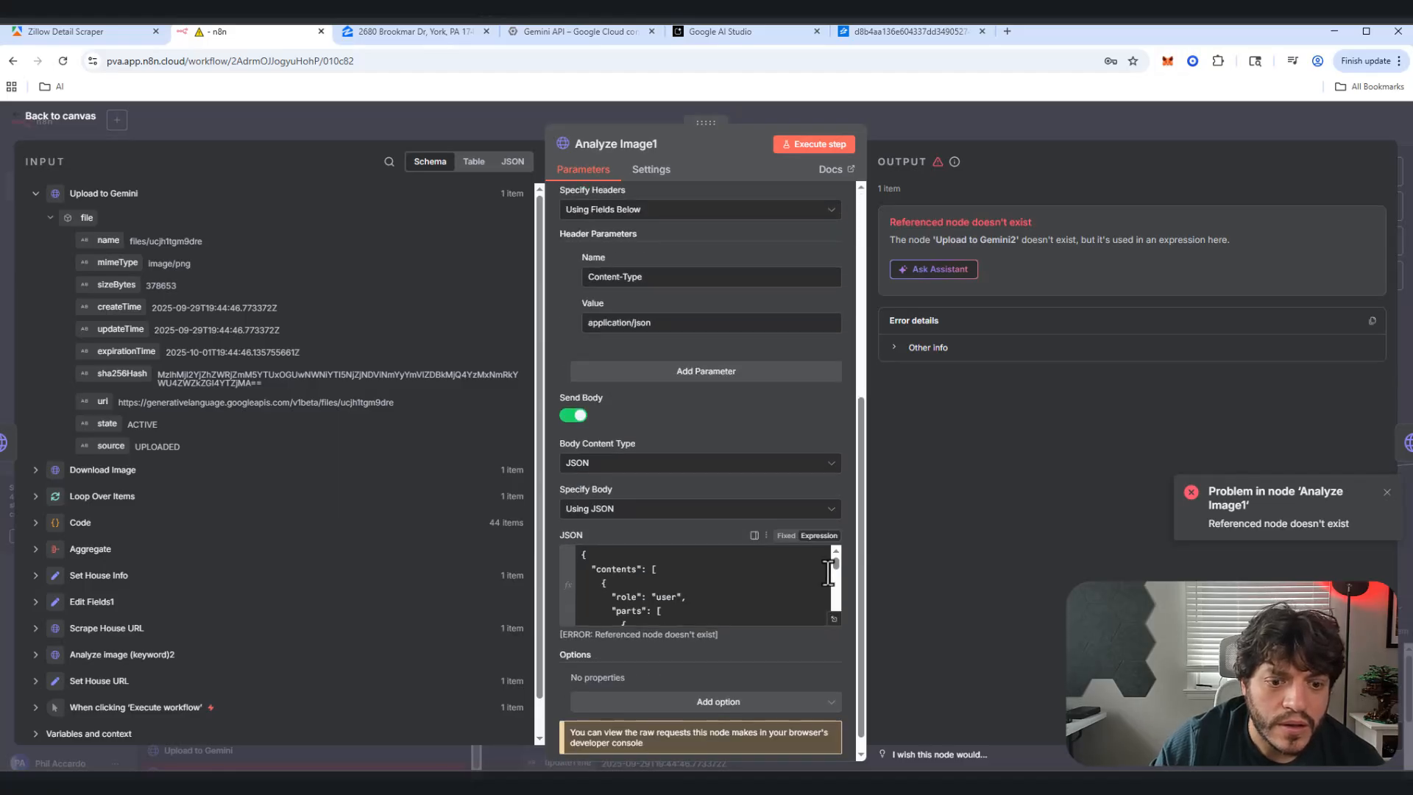
click(836, 648)
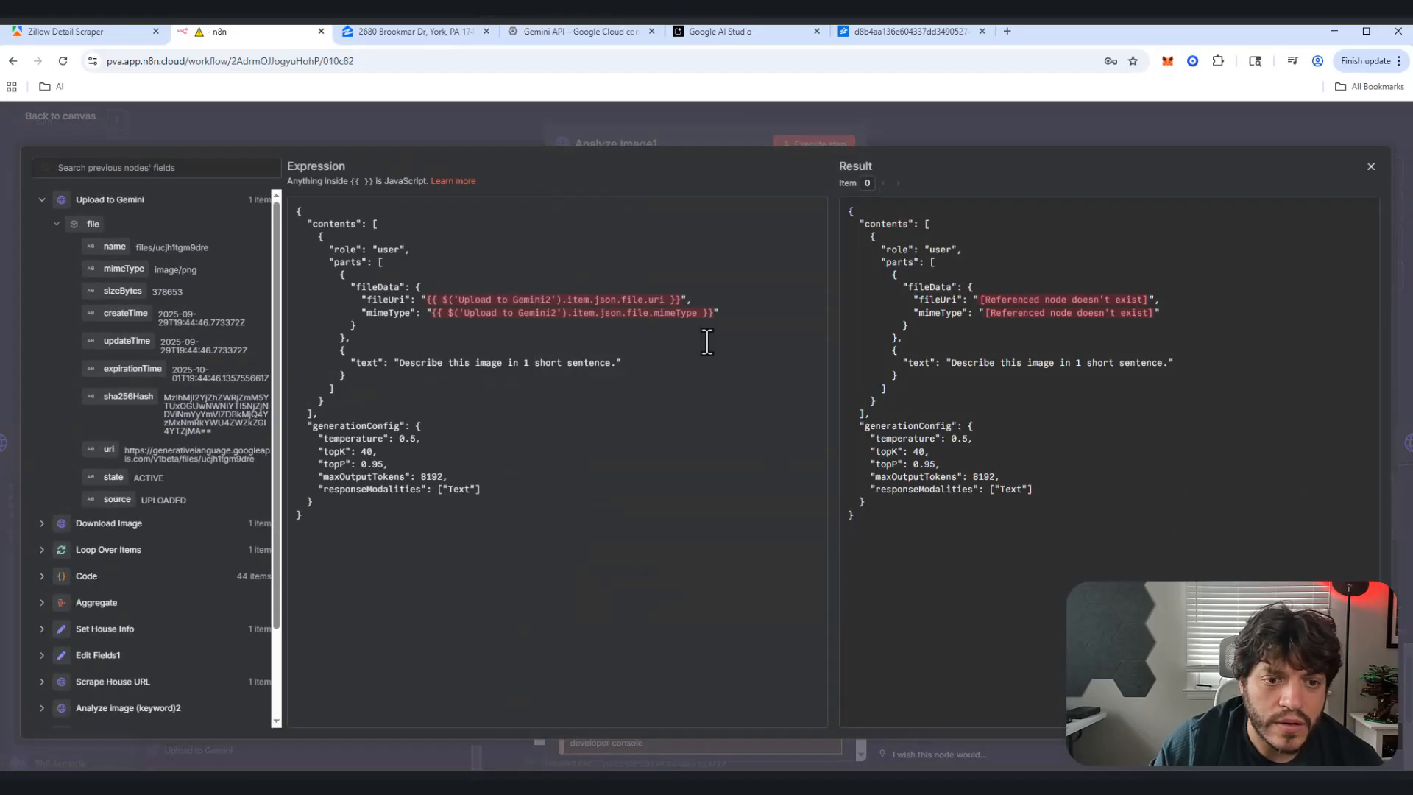
click(548, 299)
key(BackSpace)
click(556, 313)
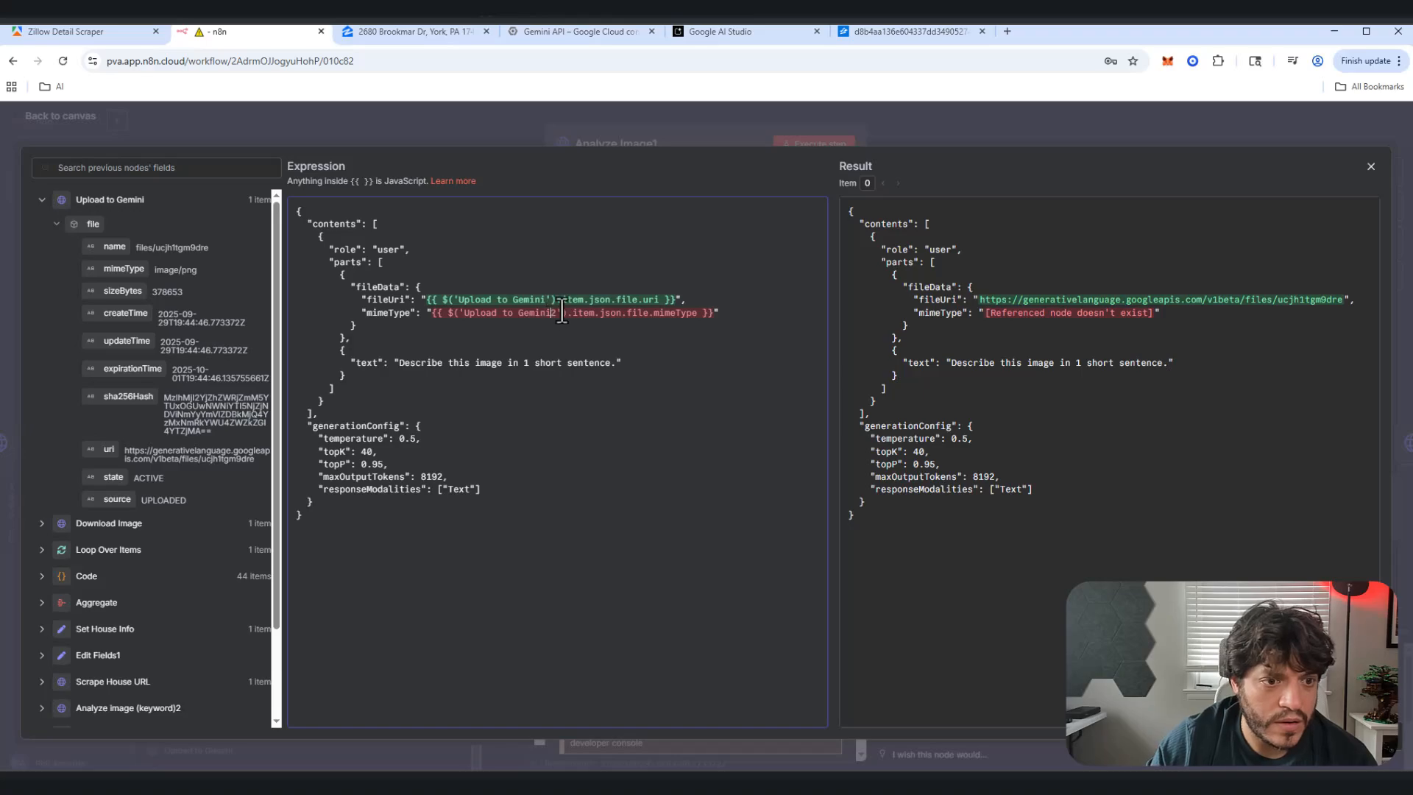
key(BackSpace)
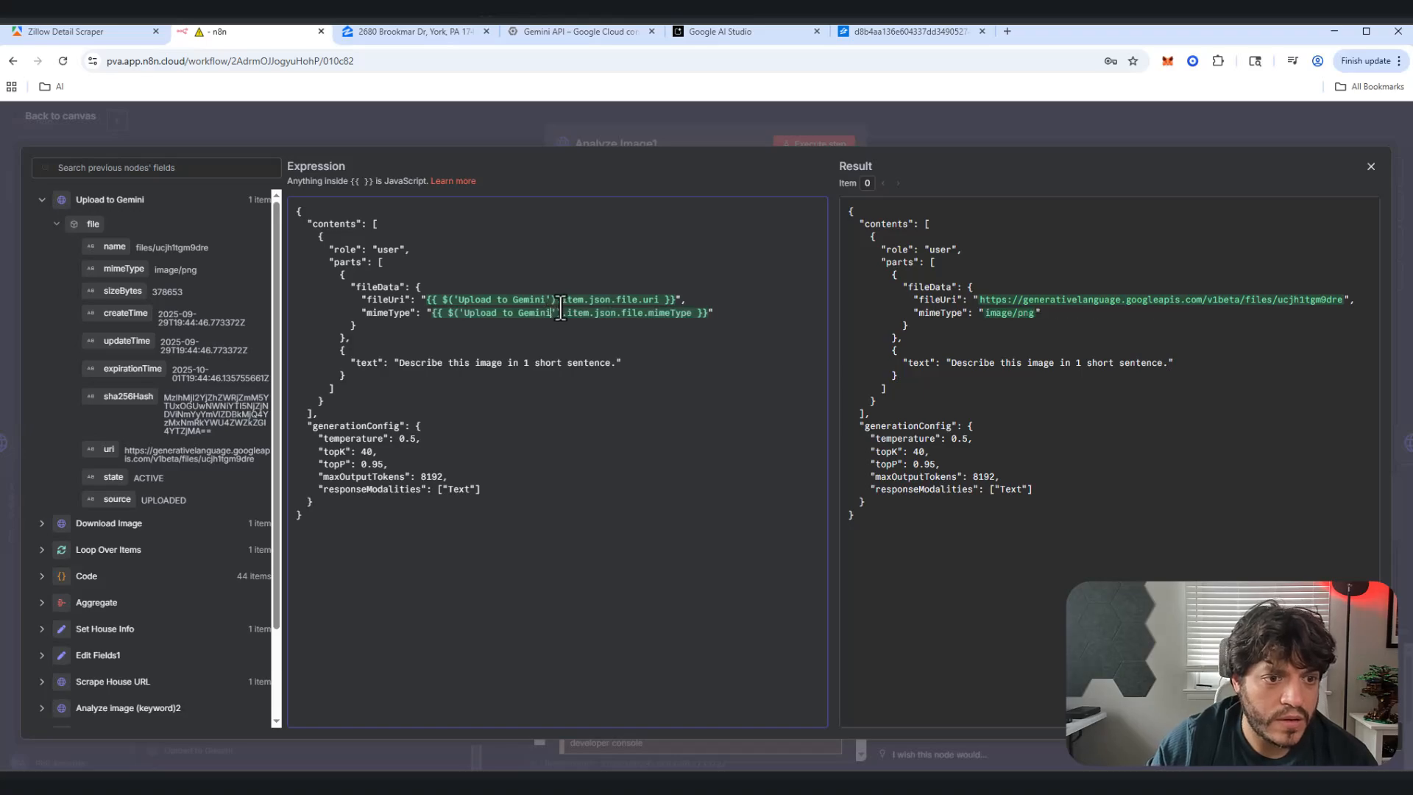
click(1370, 167)
Step: Review the Analyze image (keyword)2 JSON request body in the expression editor
click(70, 118)
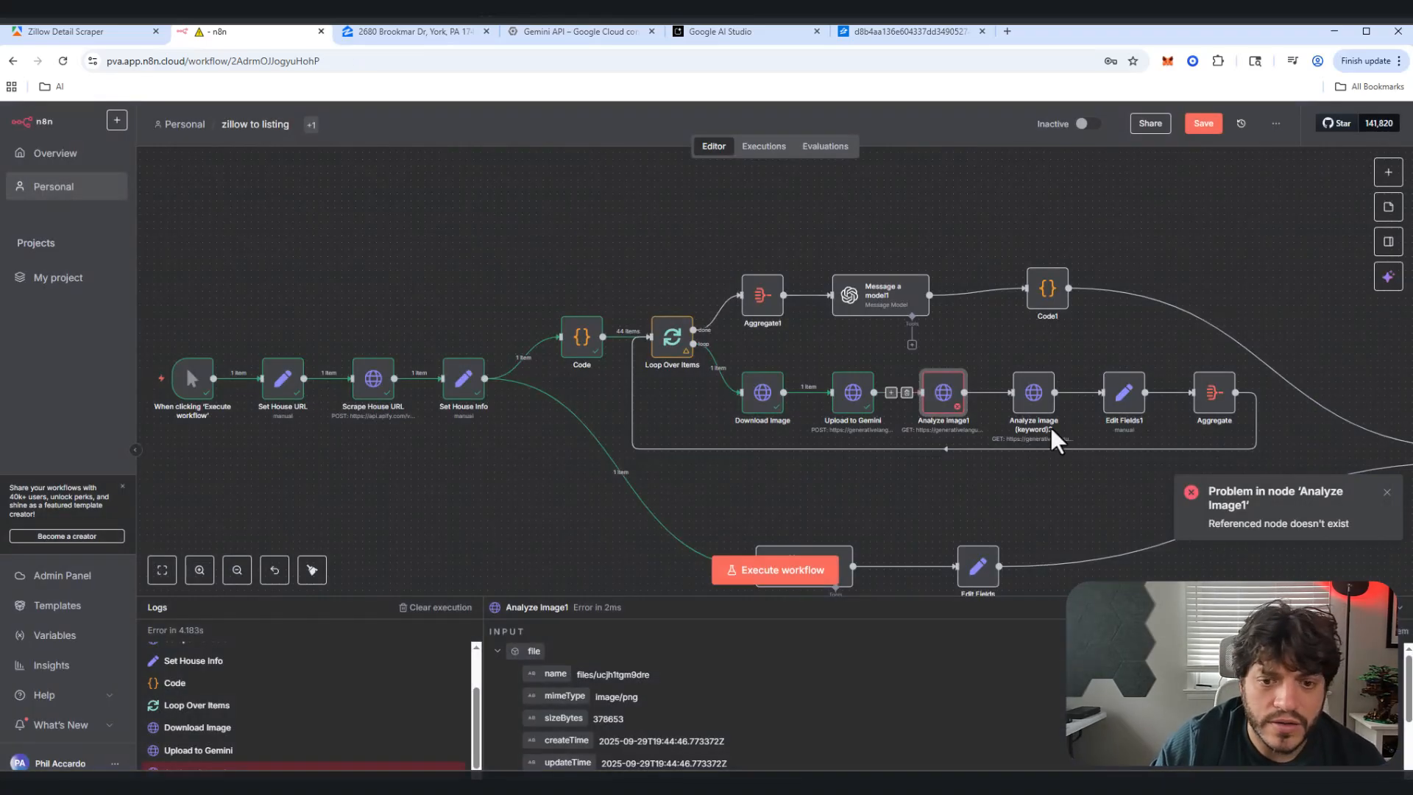
double_click(1034, 395)
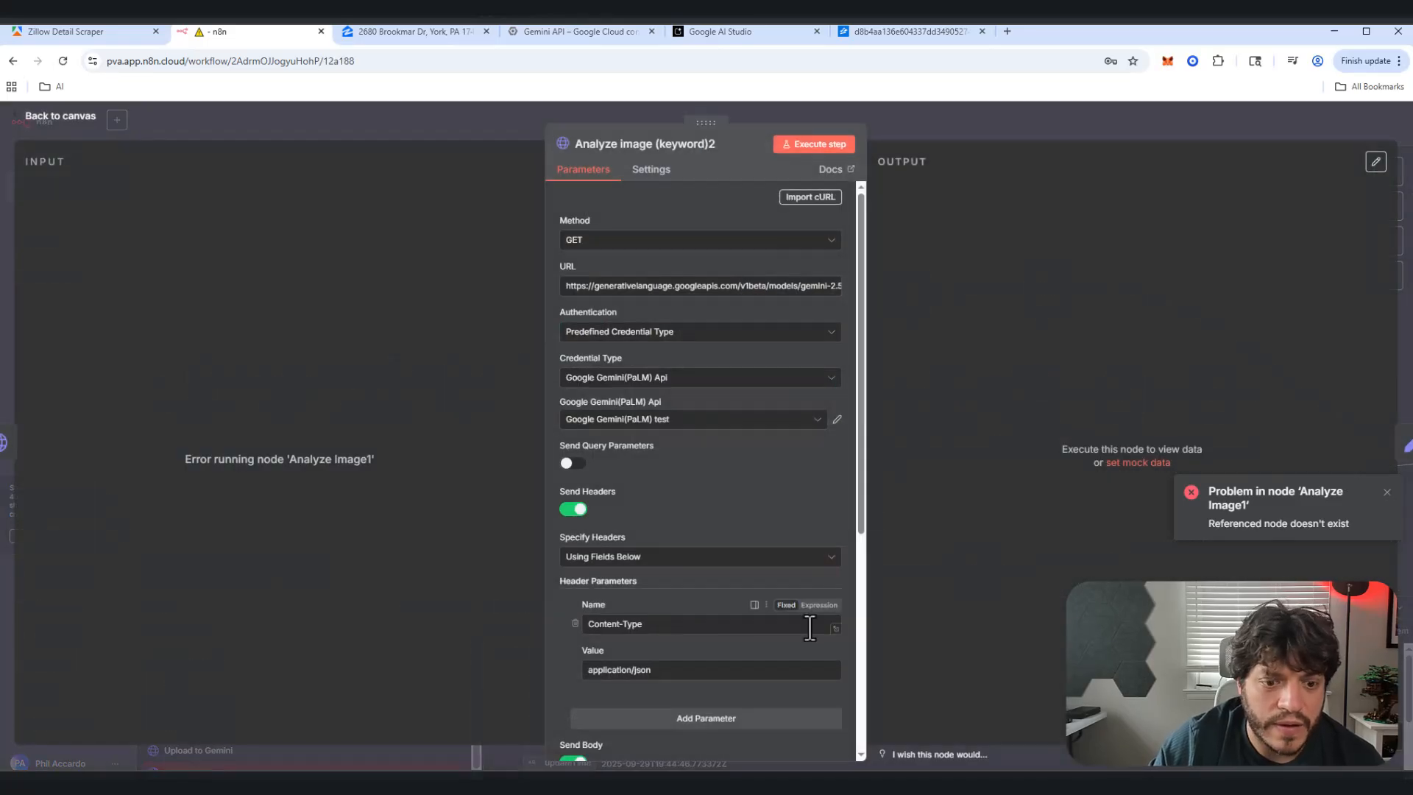
scroll(805, 622, down, 5)
click(839, 626)
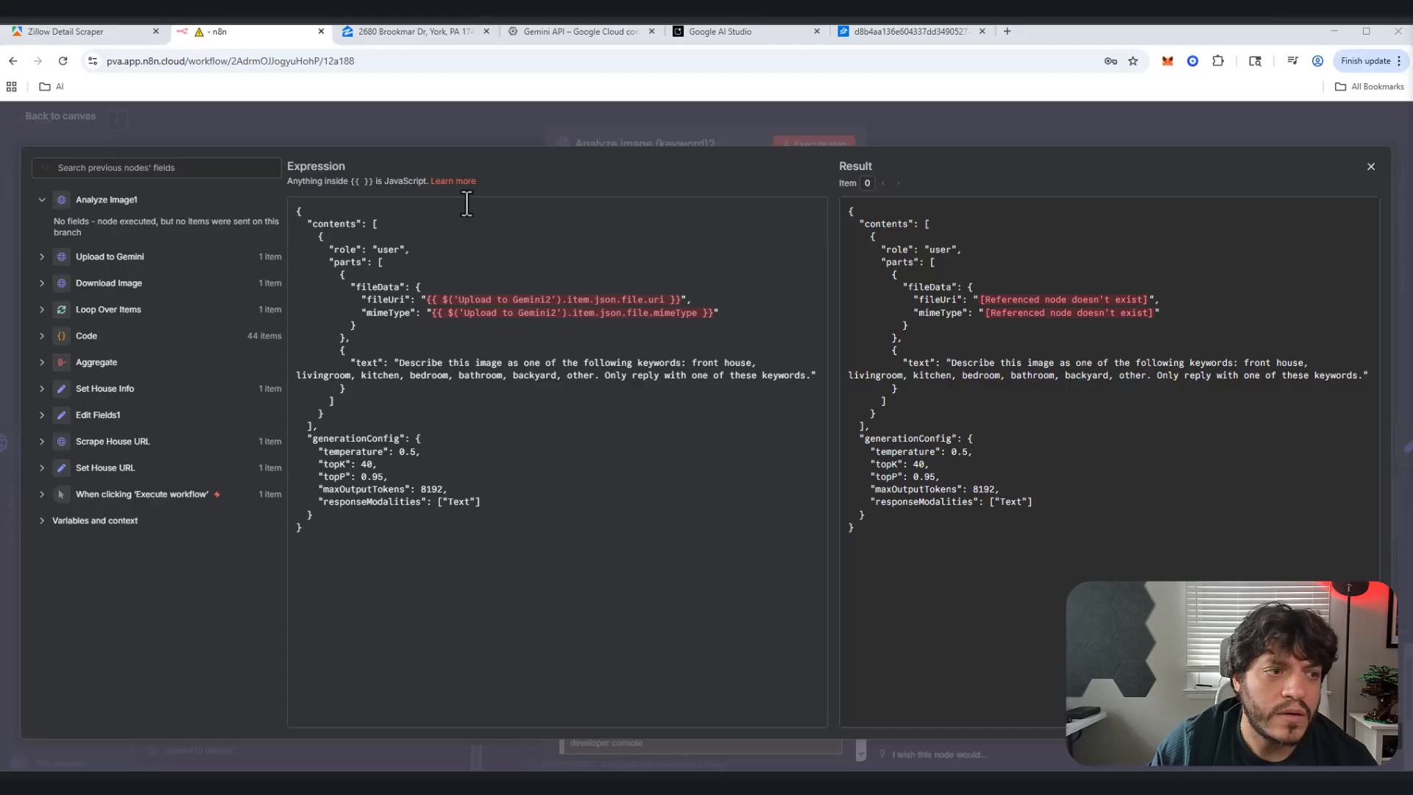
click(73, 120)
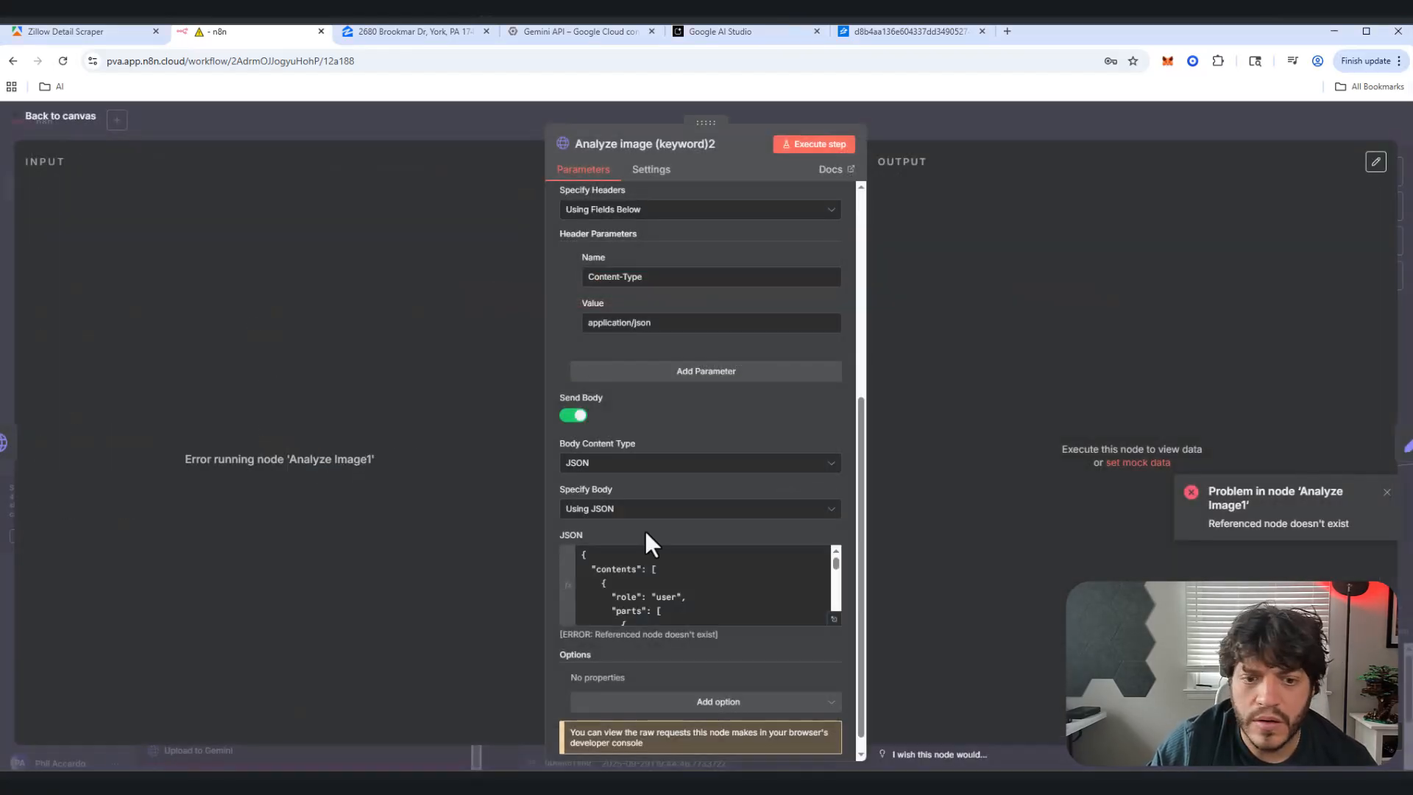
click(834, 619)
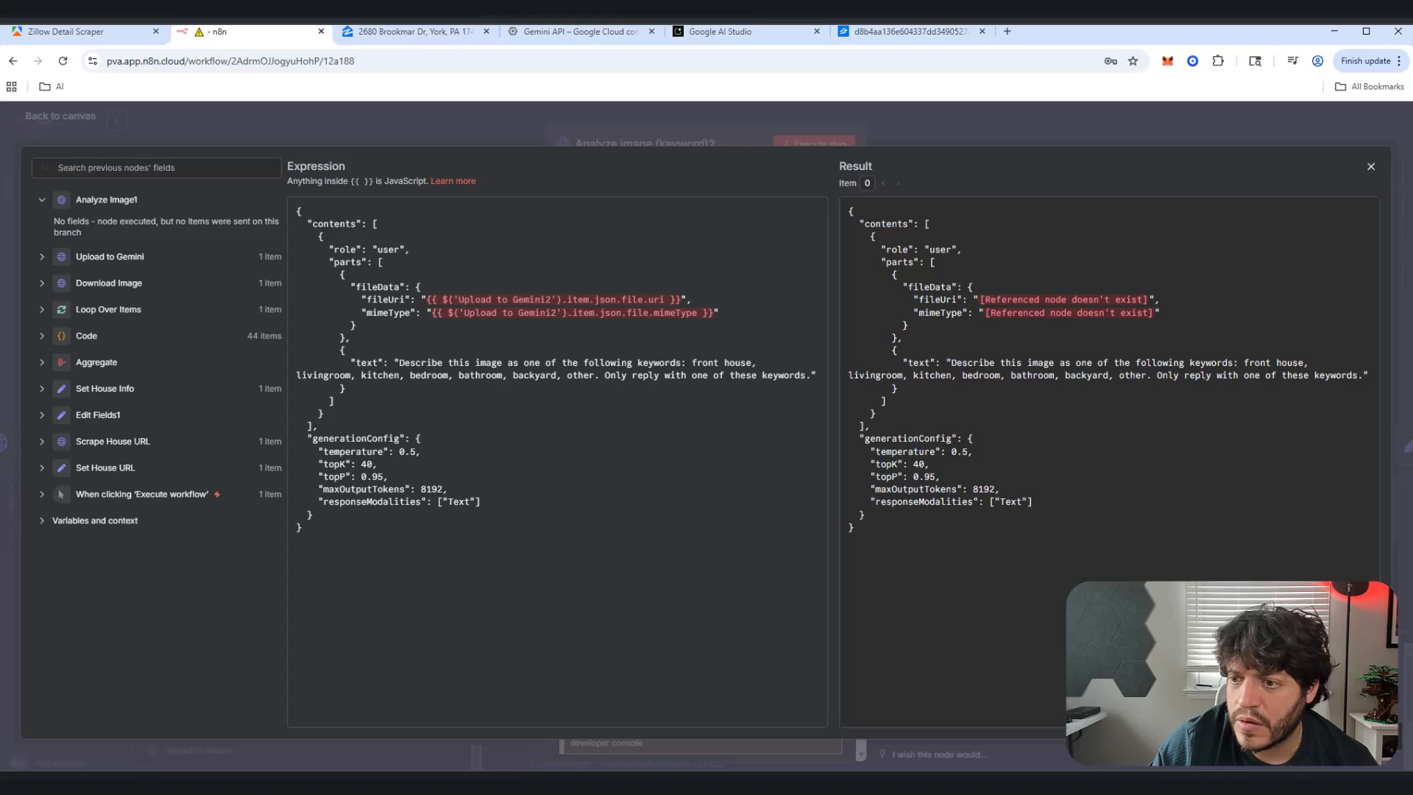
click(67, 119)
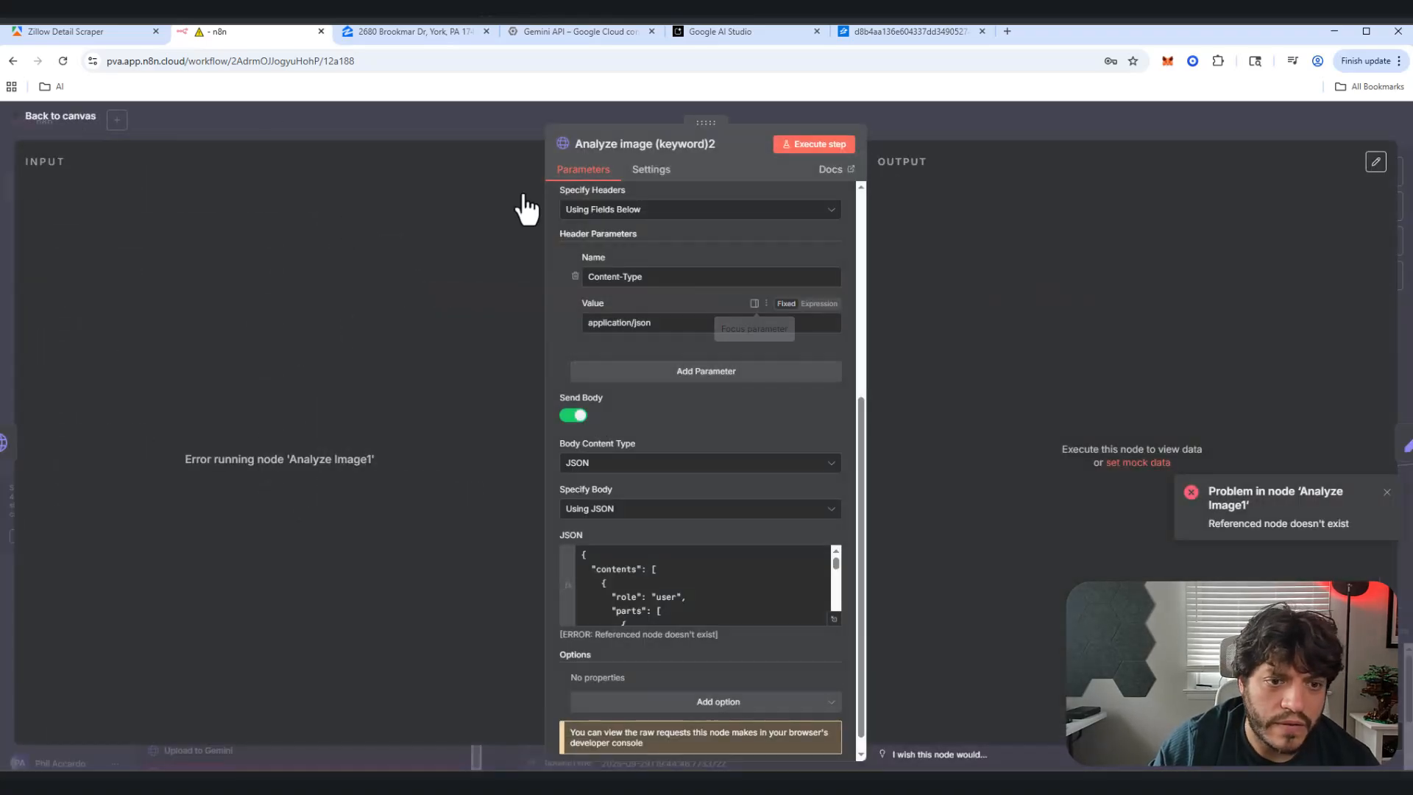
click(56, 118)
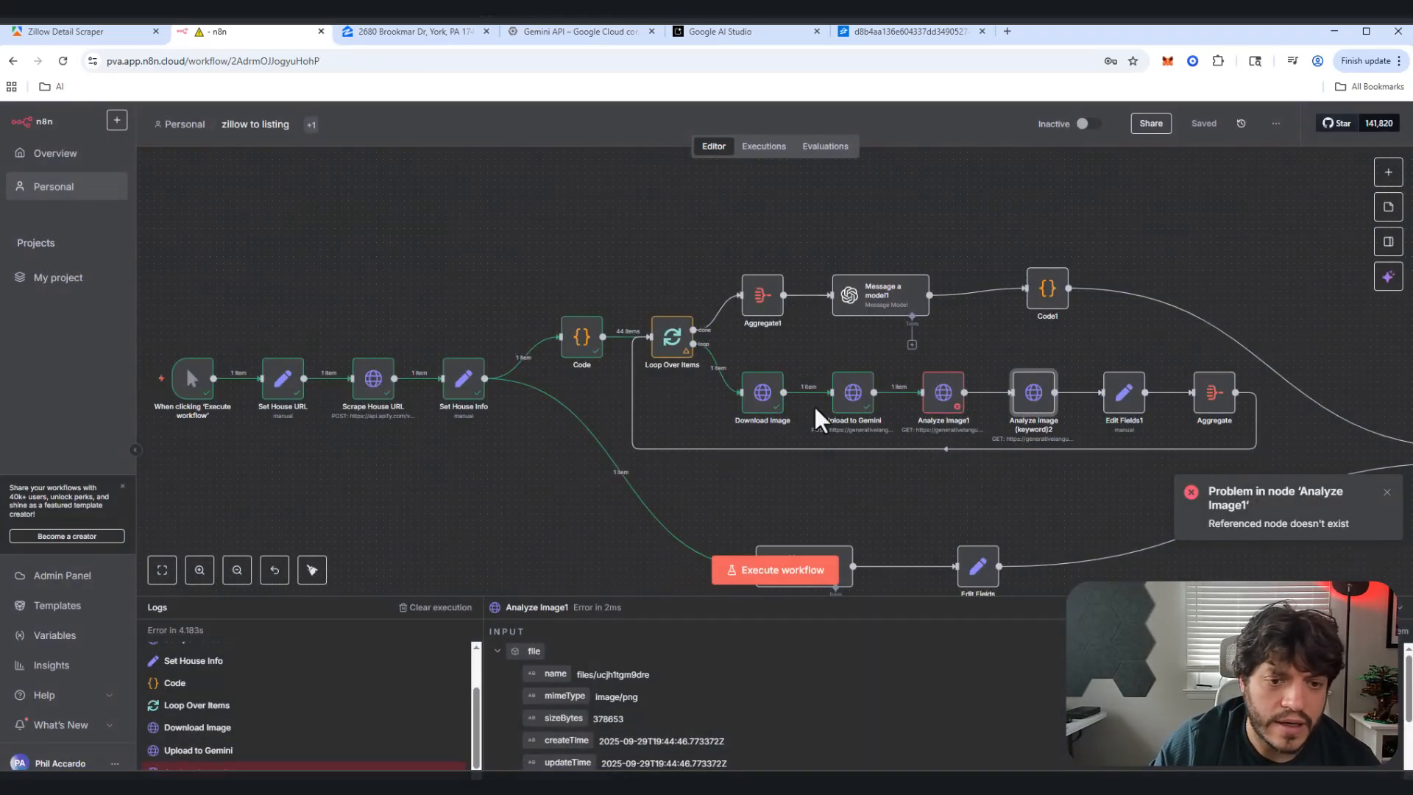
Step: Rename 'Upload to Gemini2' to 'Upload to Gemini' in both the fileUri and mimeType lines
double_click(1044, 403)
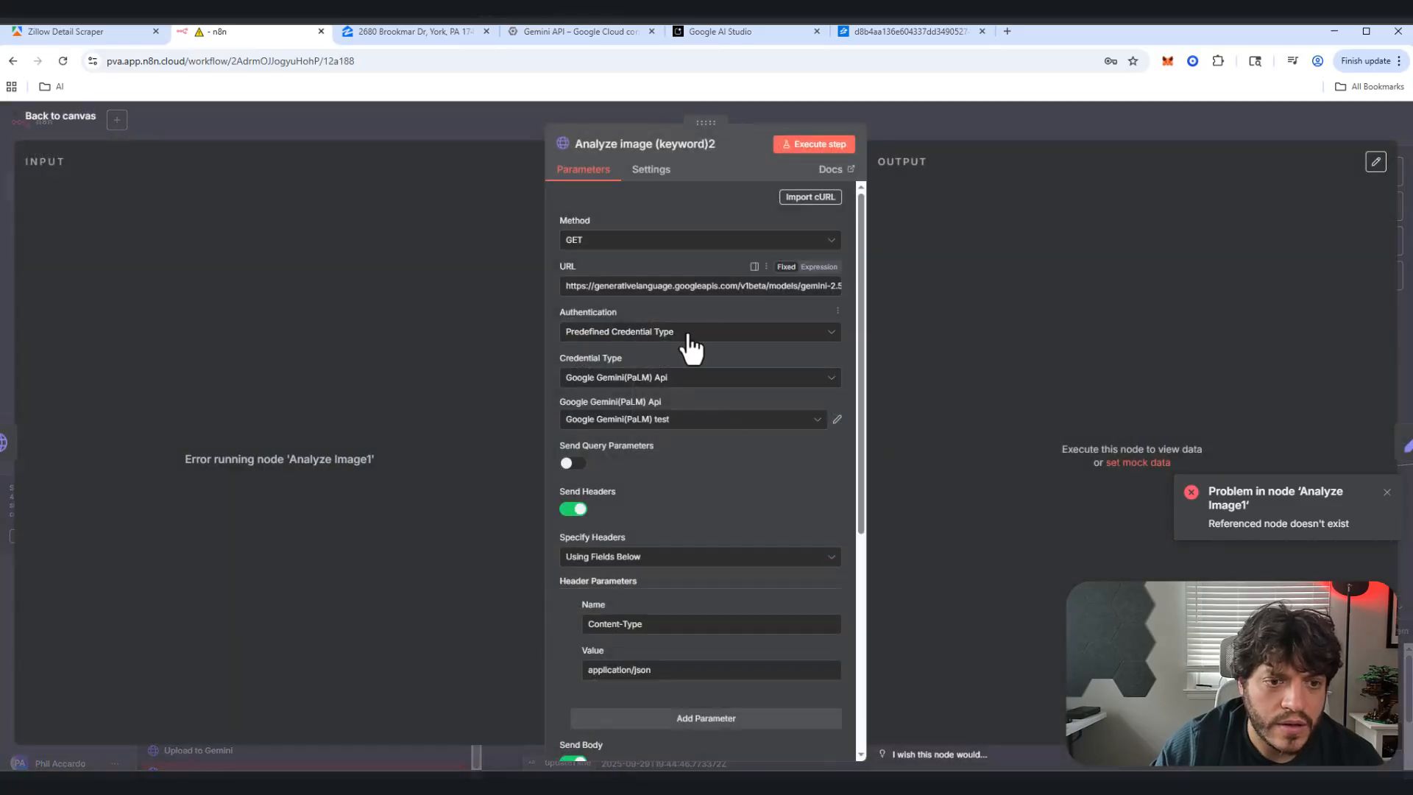
scroll(853, 608, down, 5)
click(834, 688)
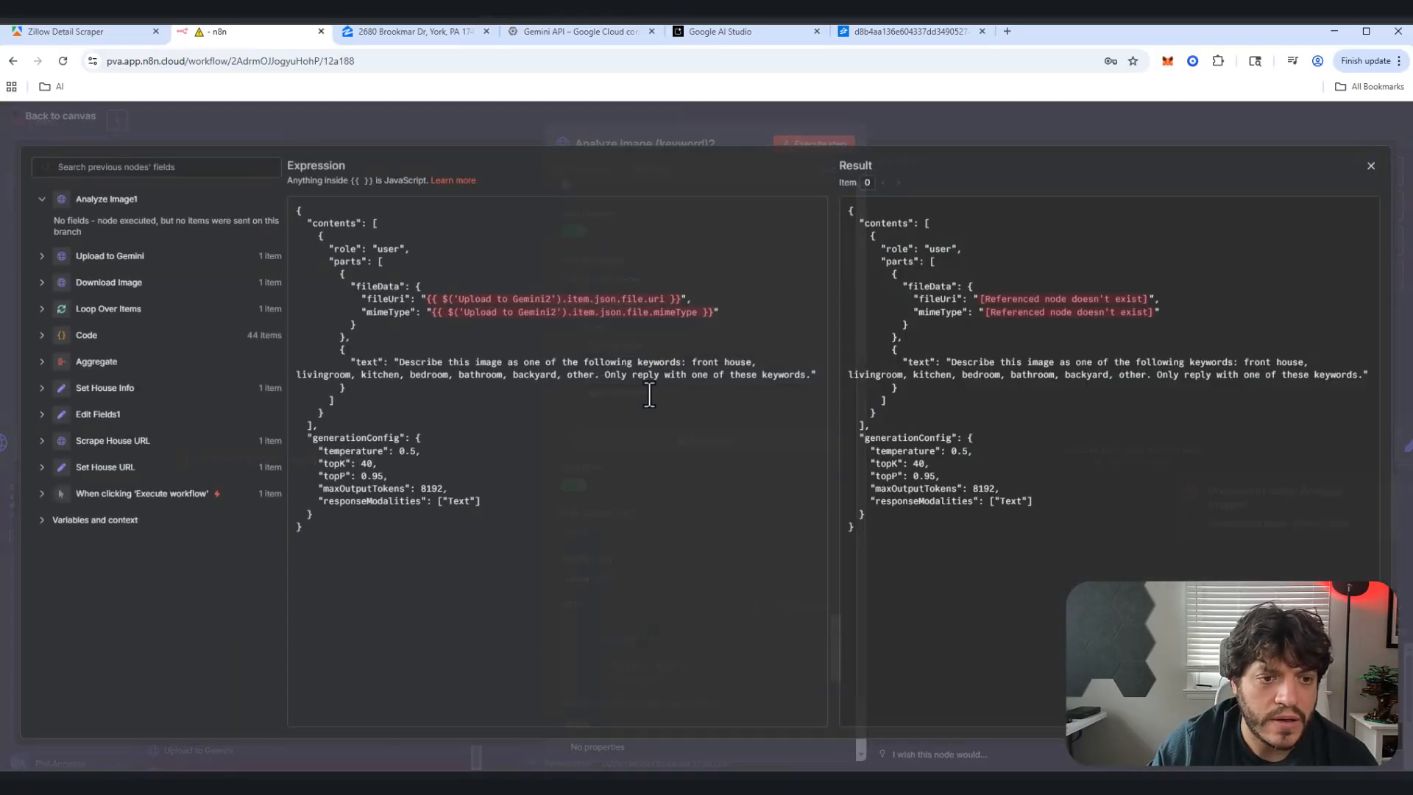
click(550, 300)
key(BackSpace)
click(558, 313)
key(BackSpace)
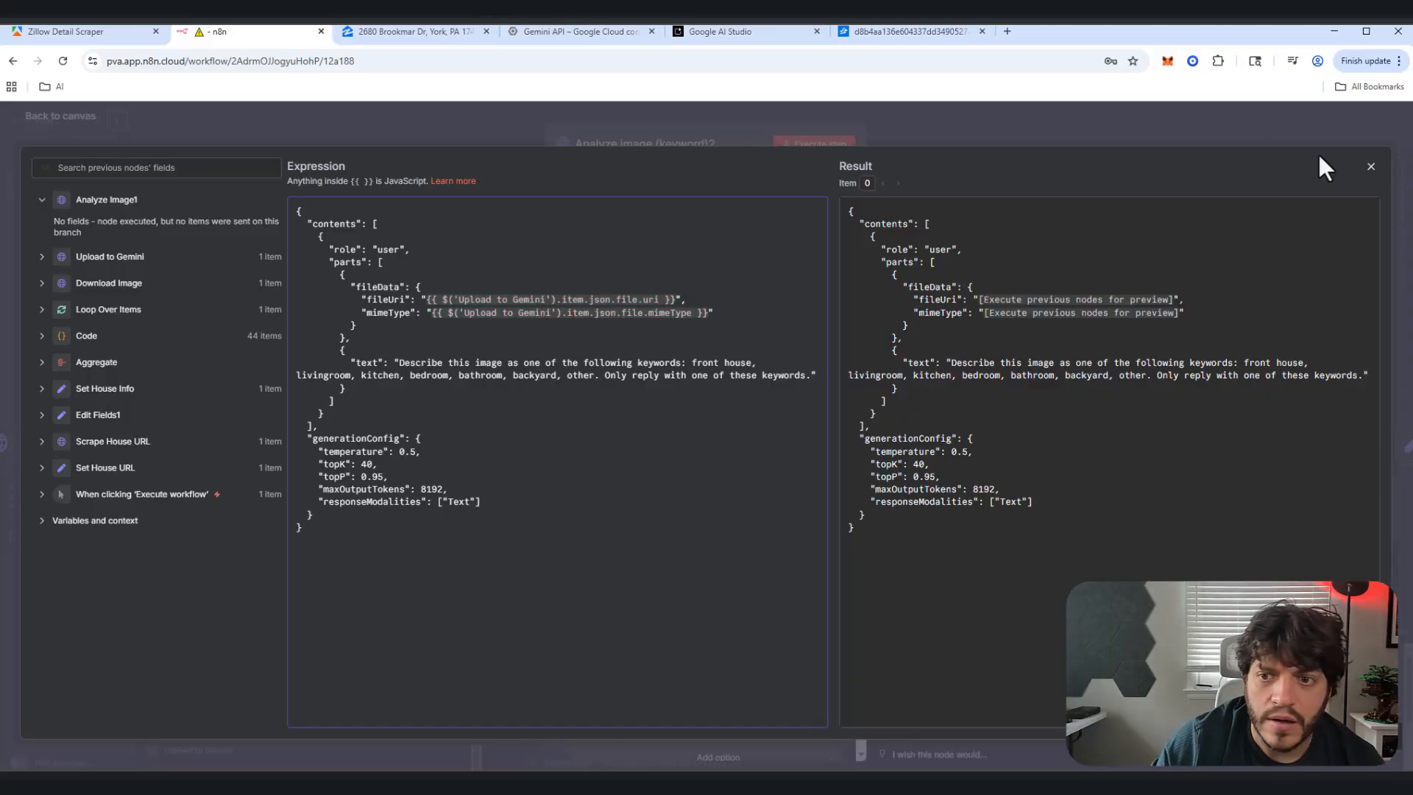
click(1372, 167)
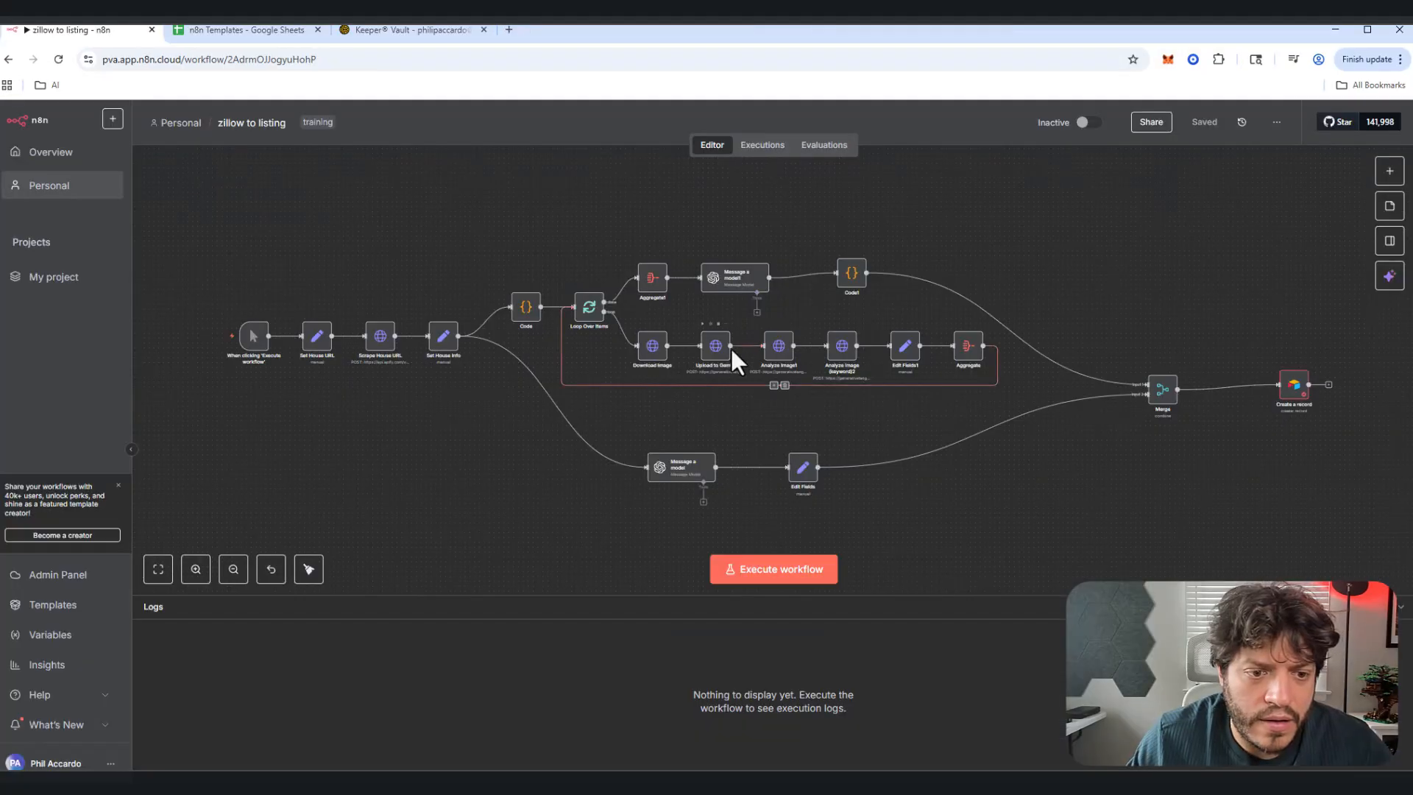
double_click(780, 359)
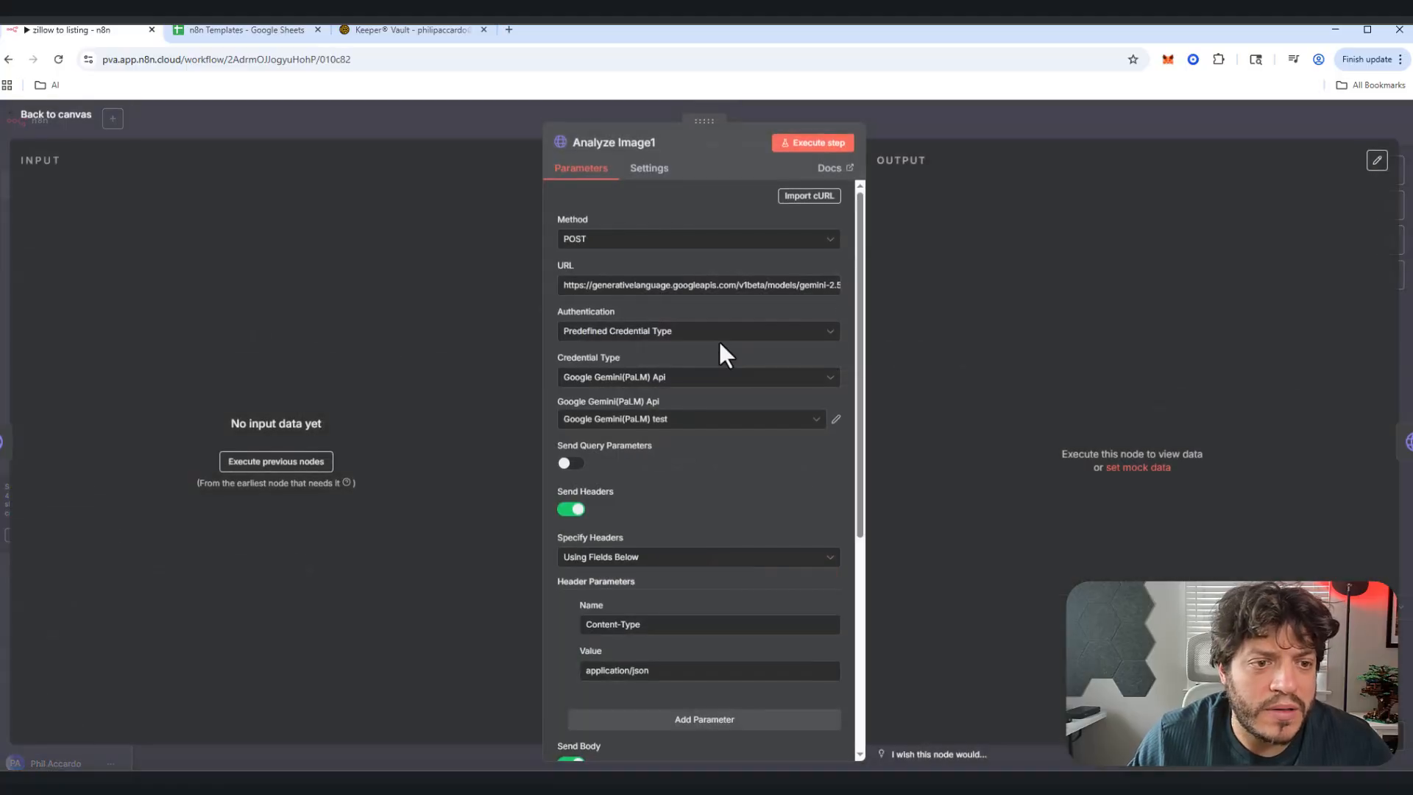
click(717, 242)
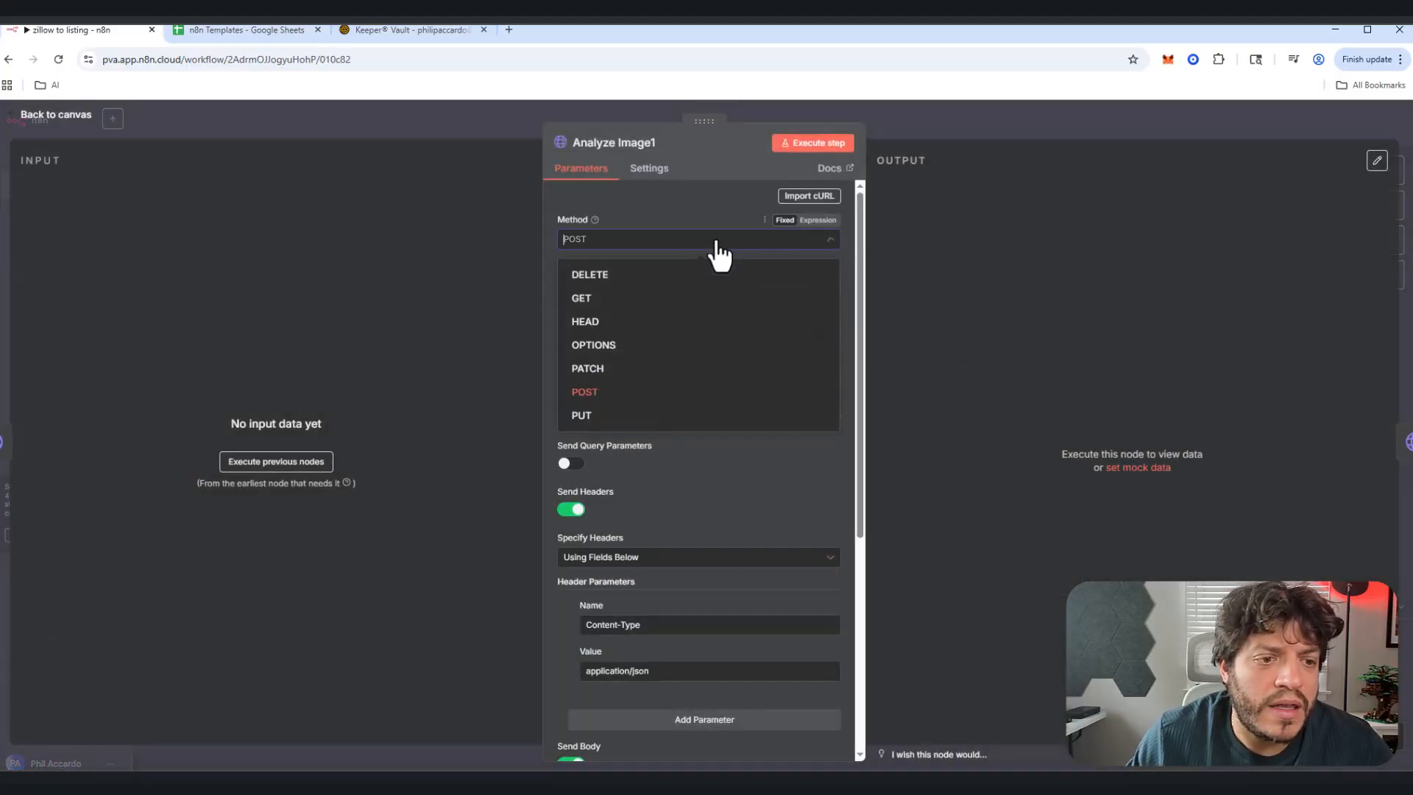
click(608, 394)
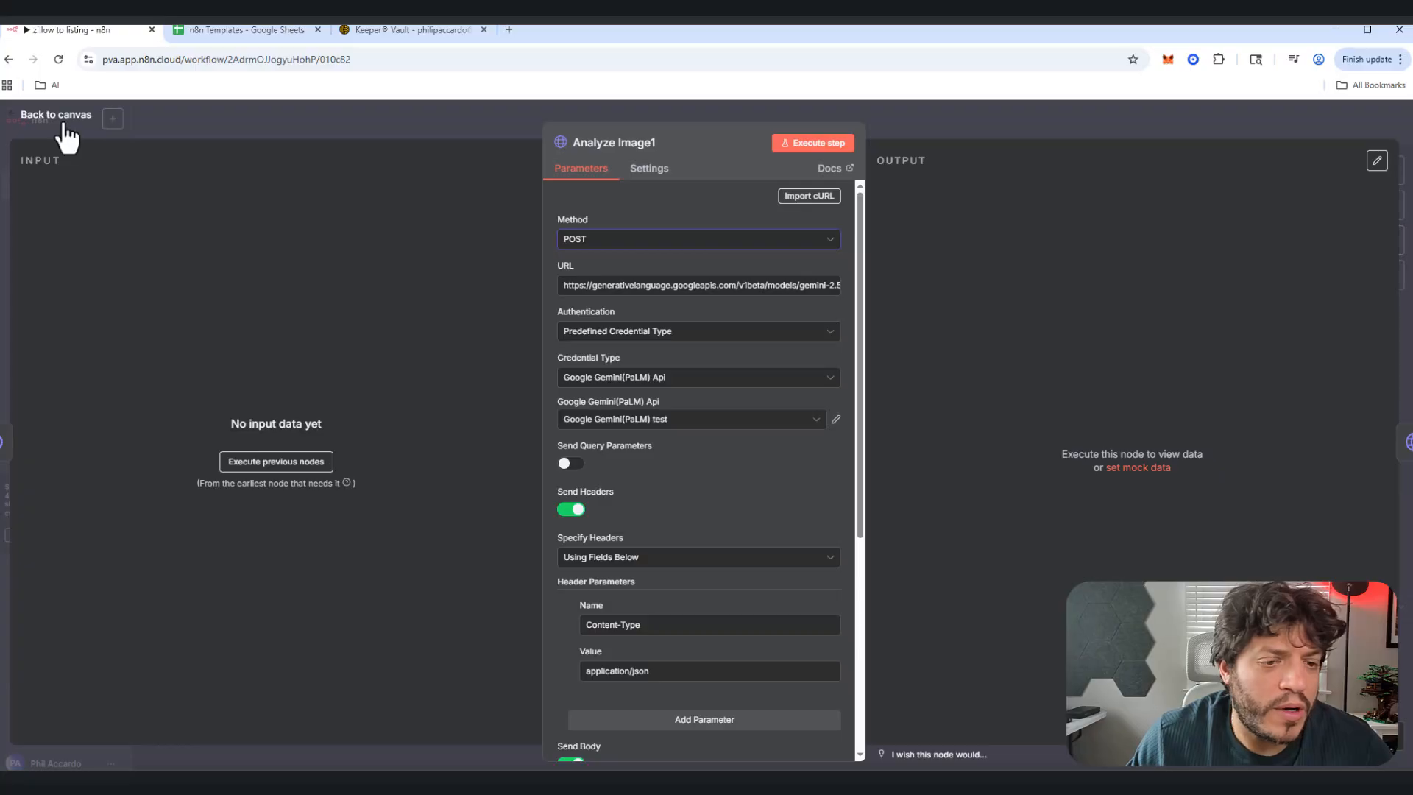
click(65, 124)
double_click(841, 353)
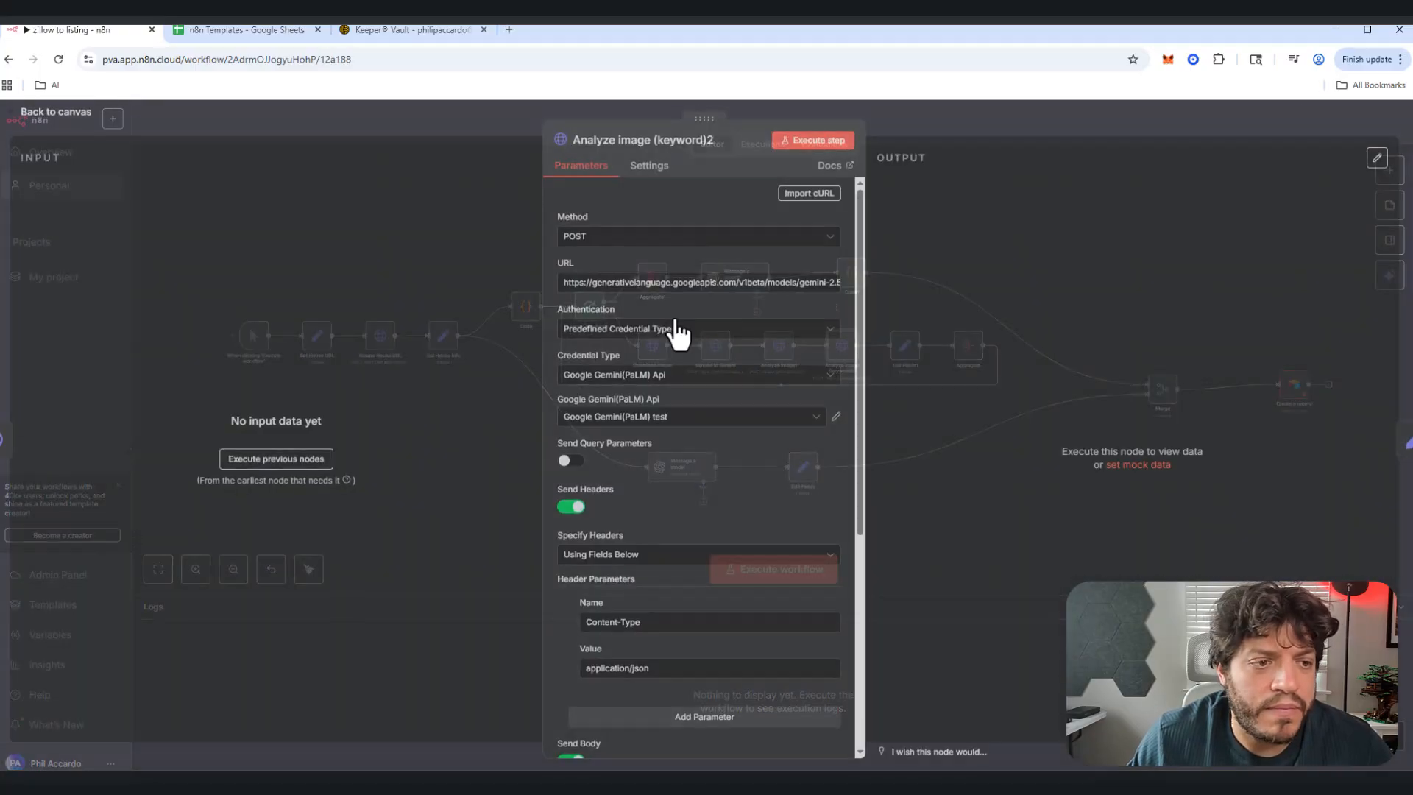
click(618, 239)
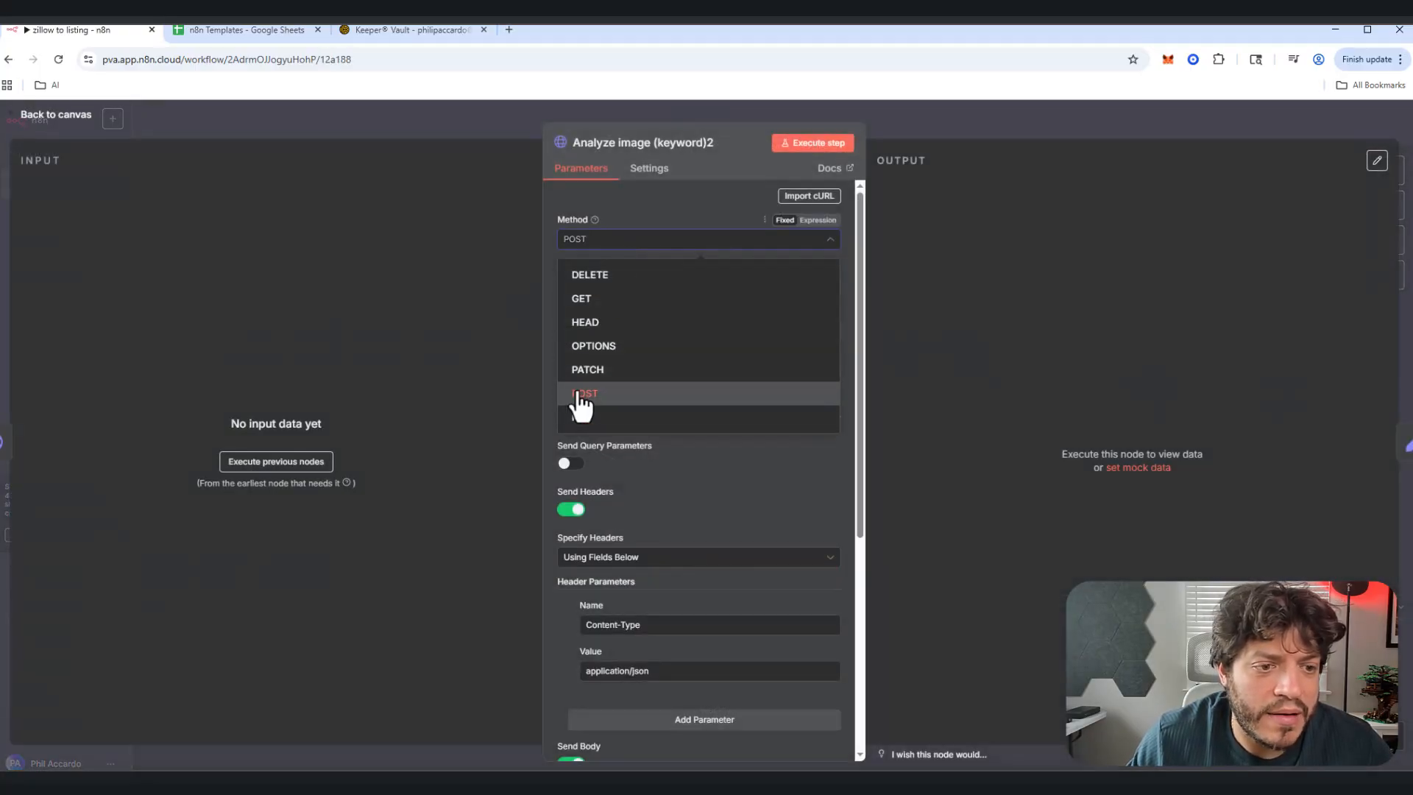
click(581, 395)
click(74, 122)
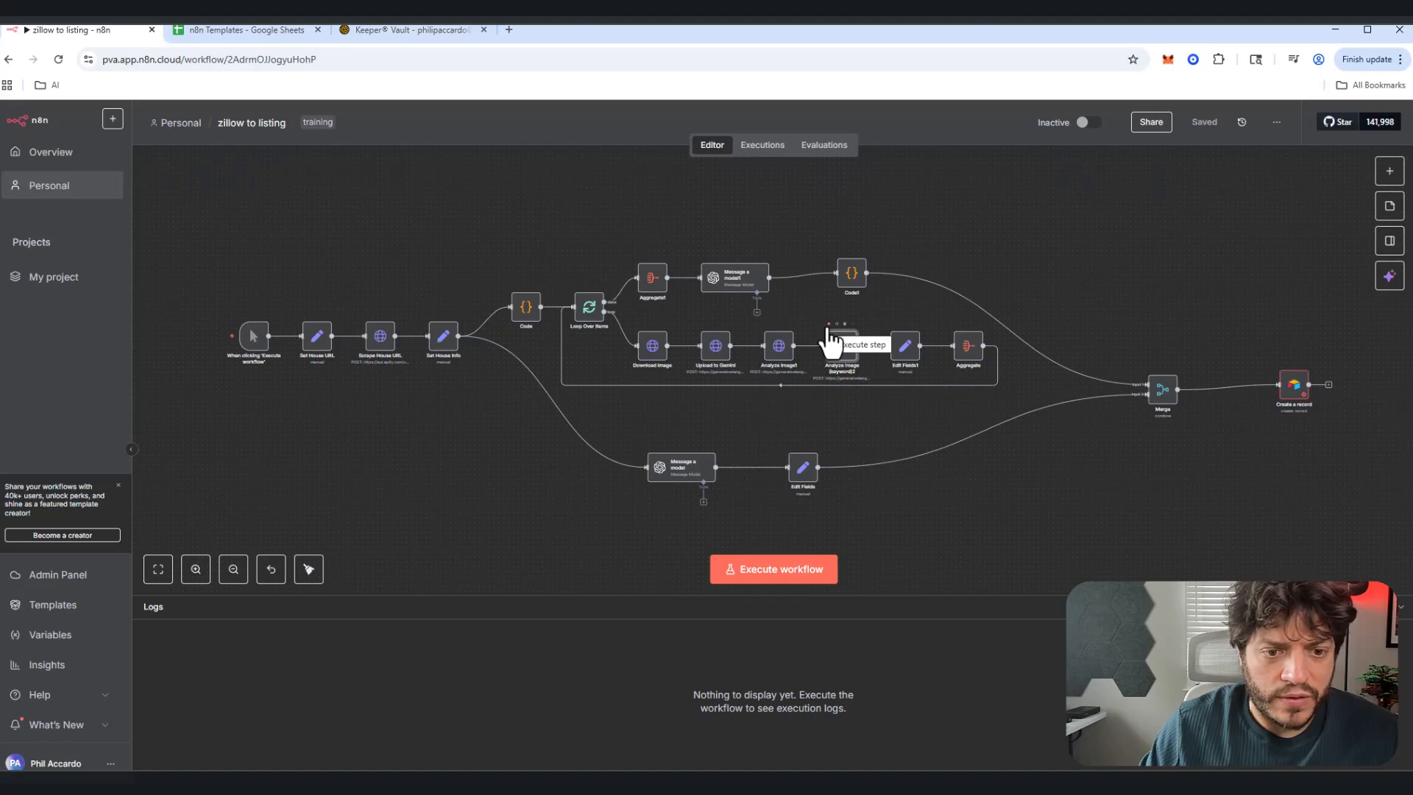
Step: Execute the full workflow with Ctrl+Enter and view the Analyze image (keyword)2 house description
key(ctrl+Return)
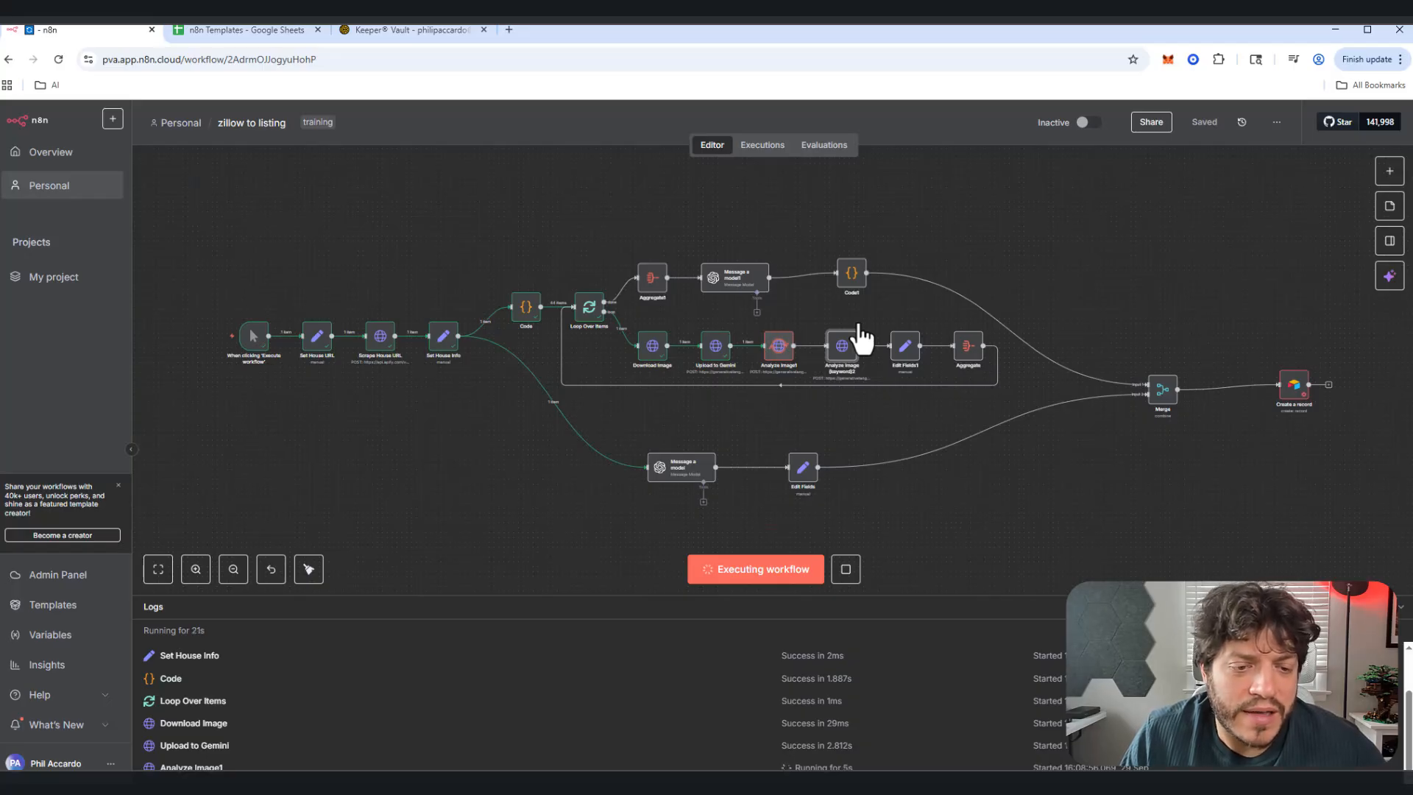
click(862, 337)
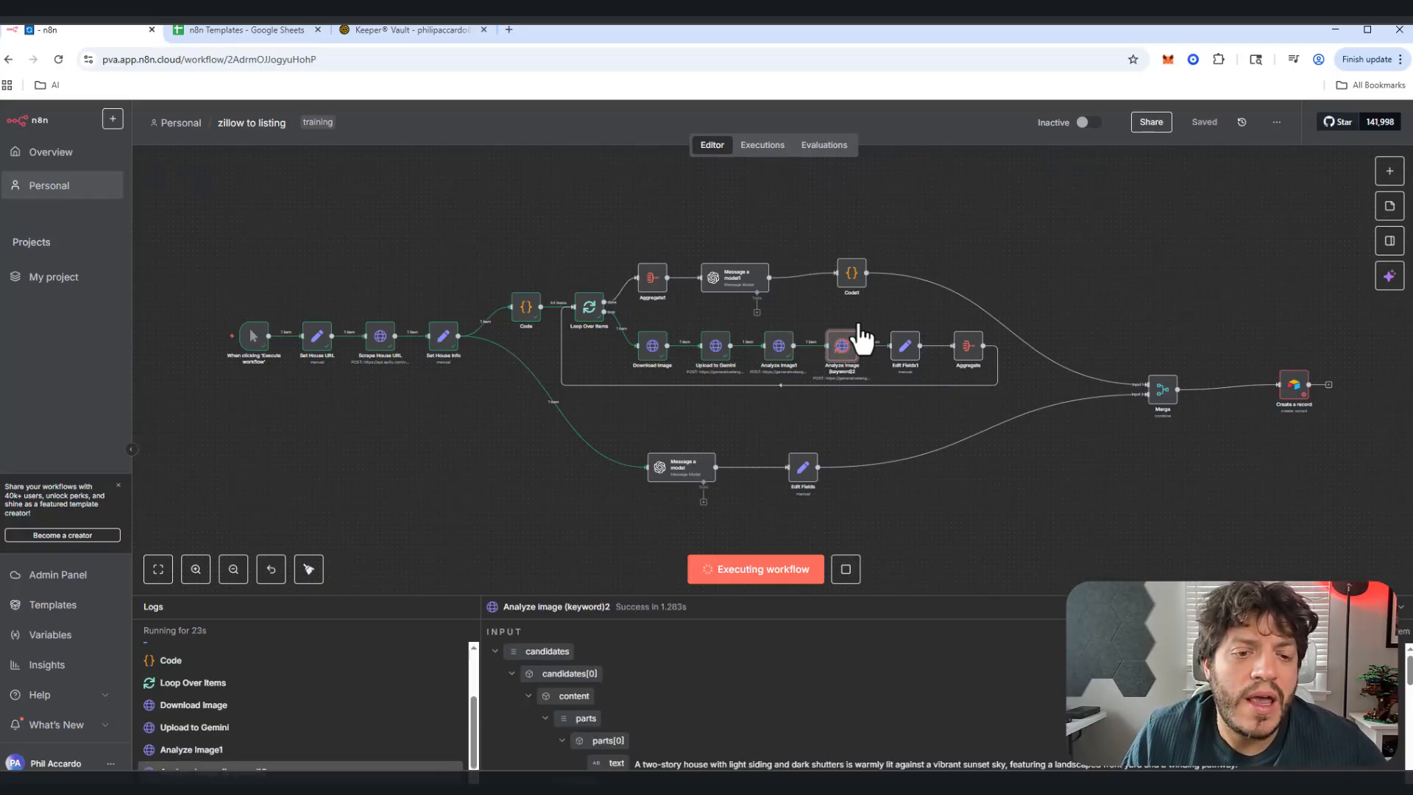
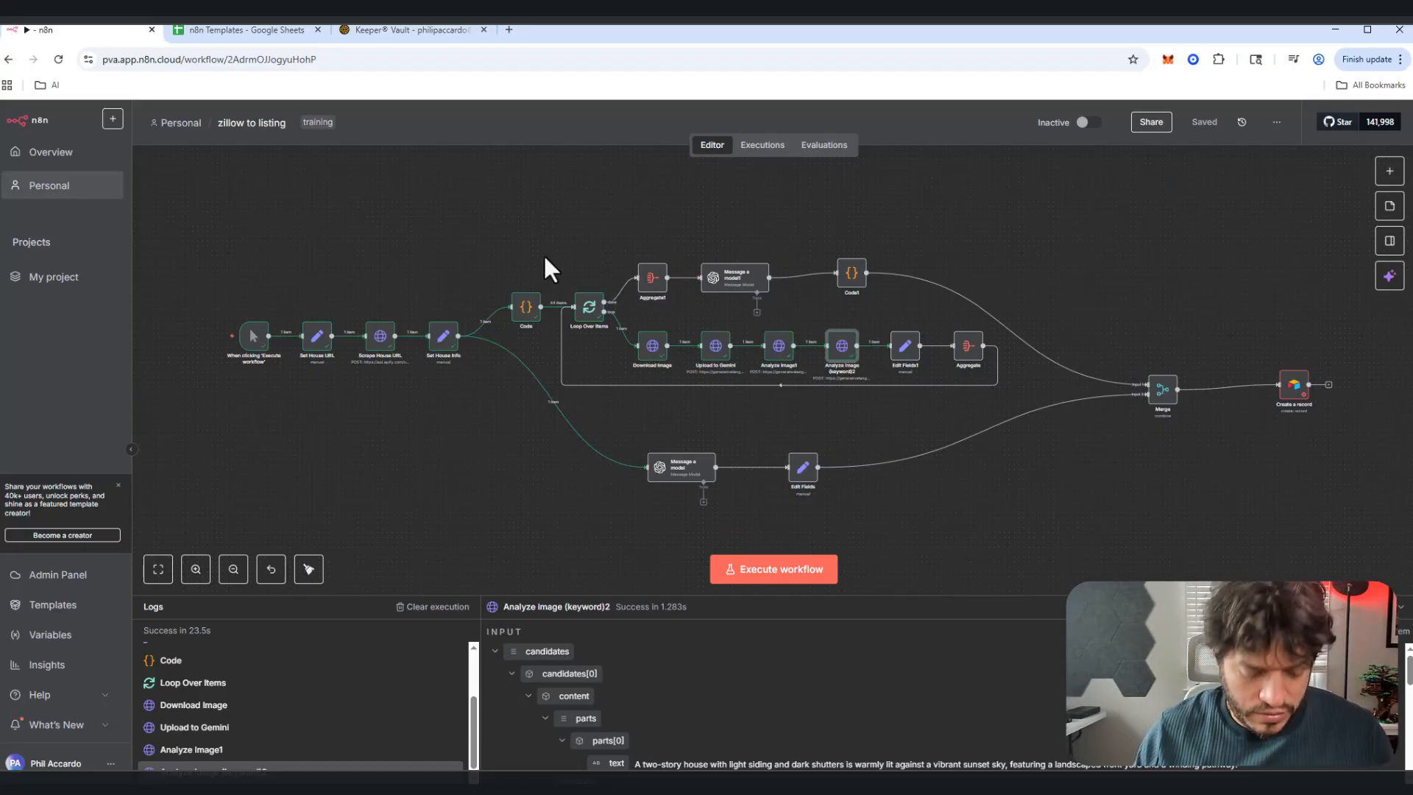
Step: Screenshot the workflow diagram and the Analyze image (keyword)2 node's input data
key(super+shift+s)
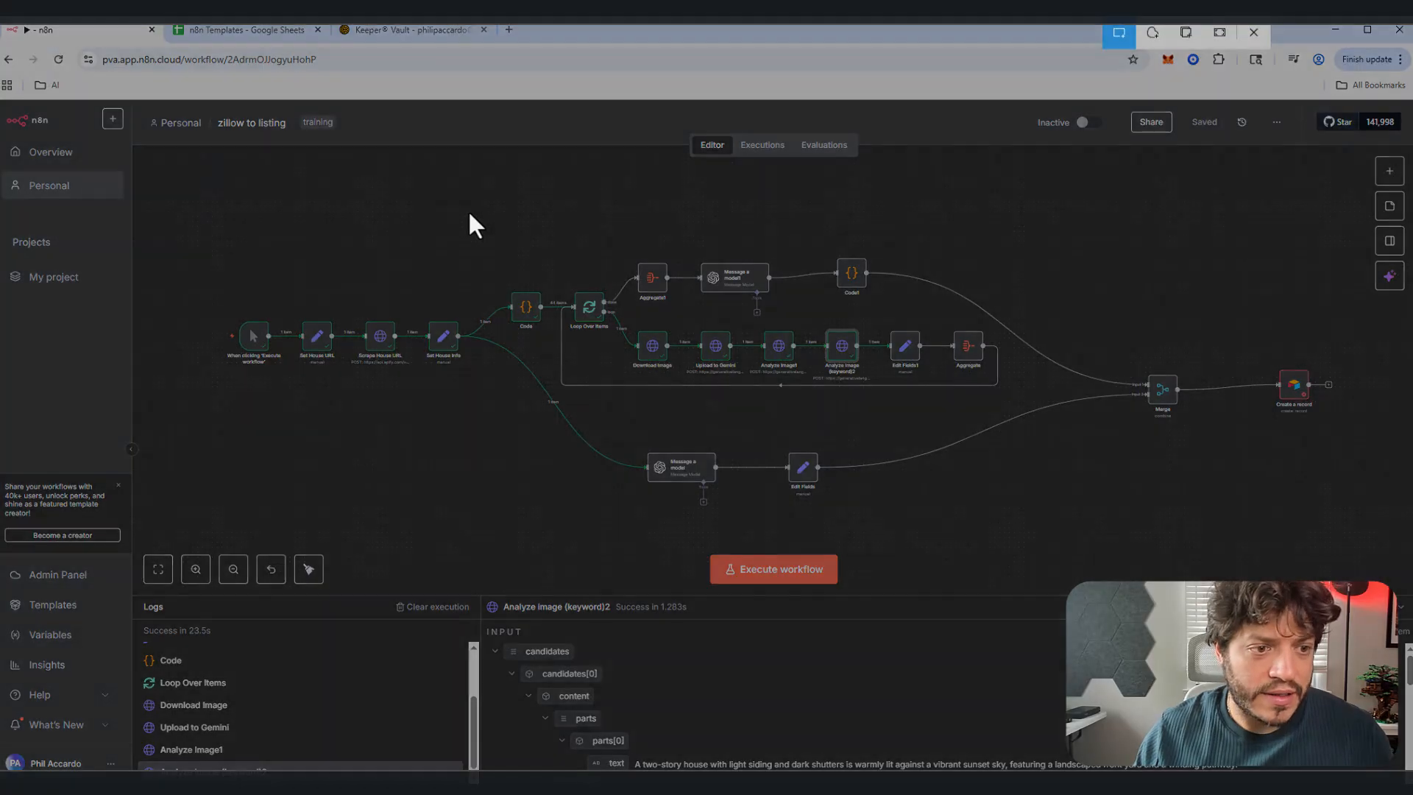
drag(466, 208, 1025, 563)
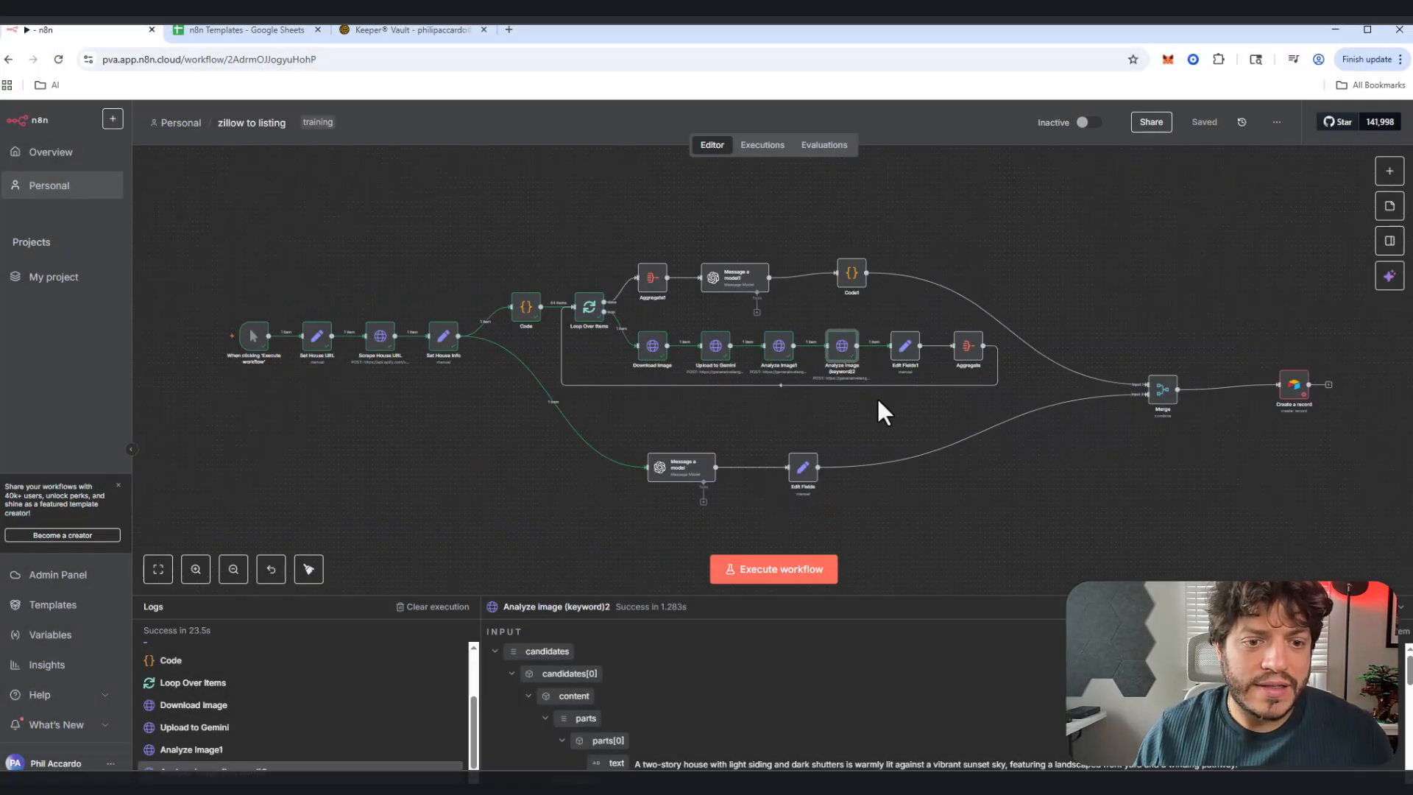
double_click(840, 346)
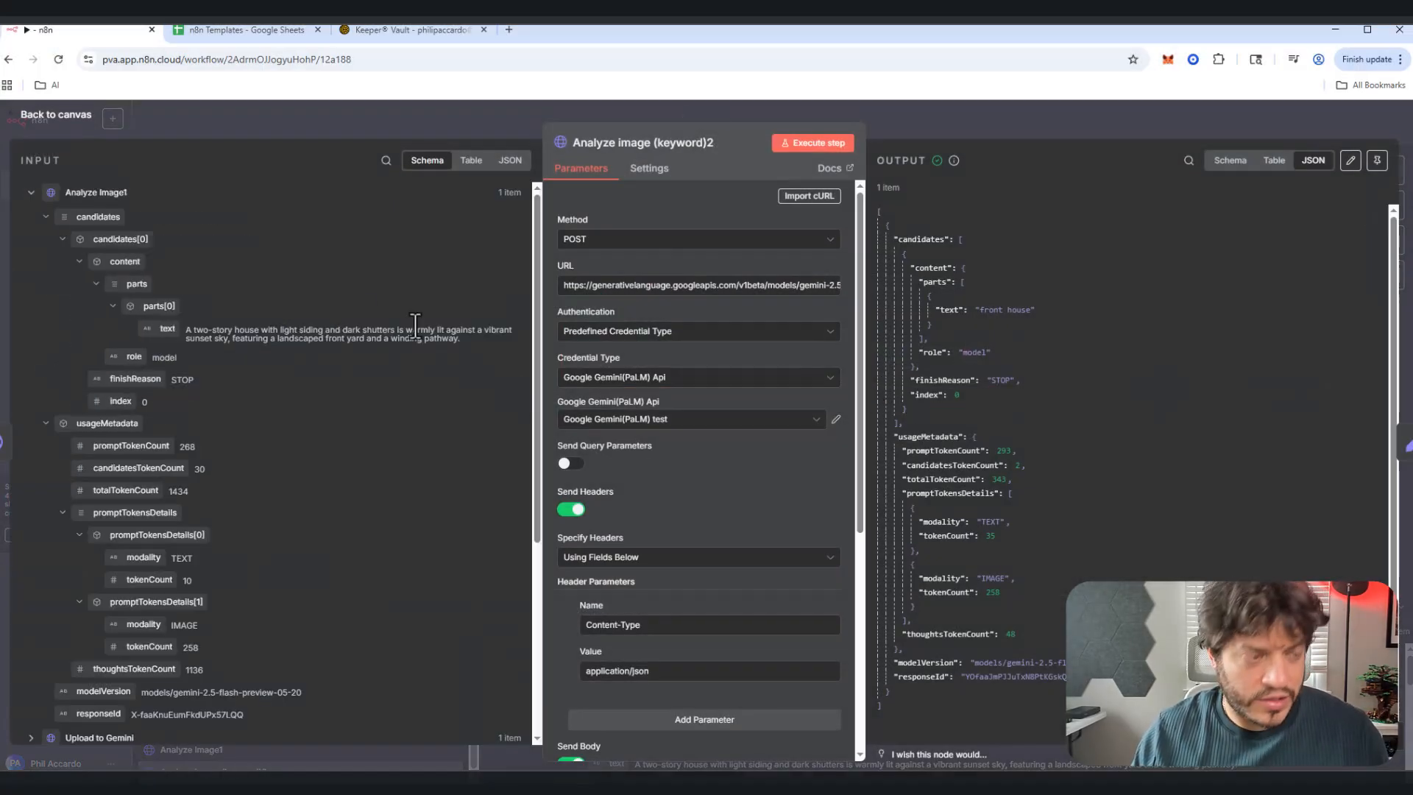
key(super+shift+s)
drag(17, 136, 589, 397)
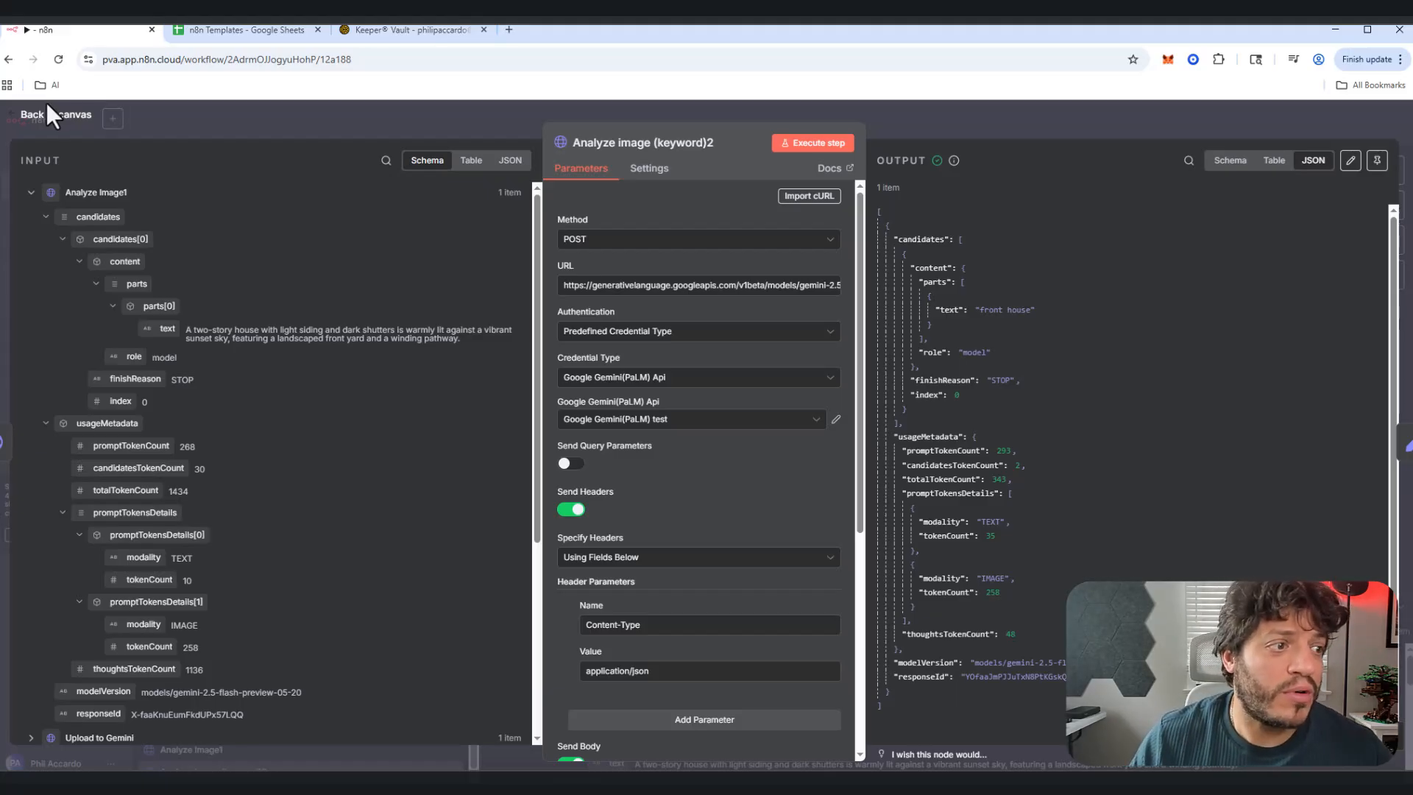
click(44, 112)
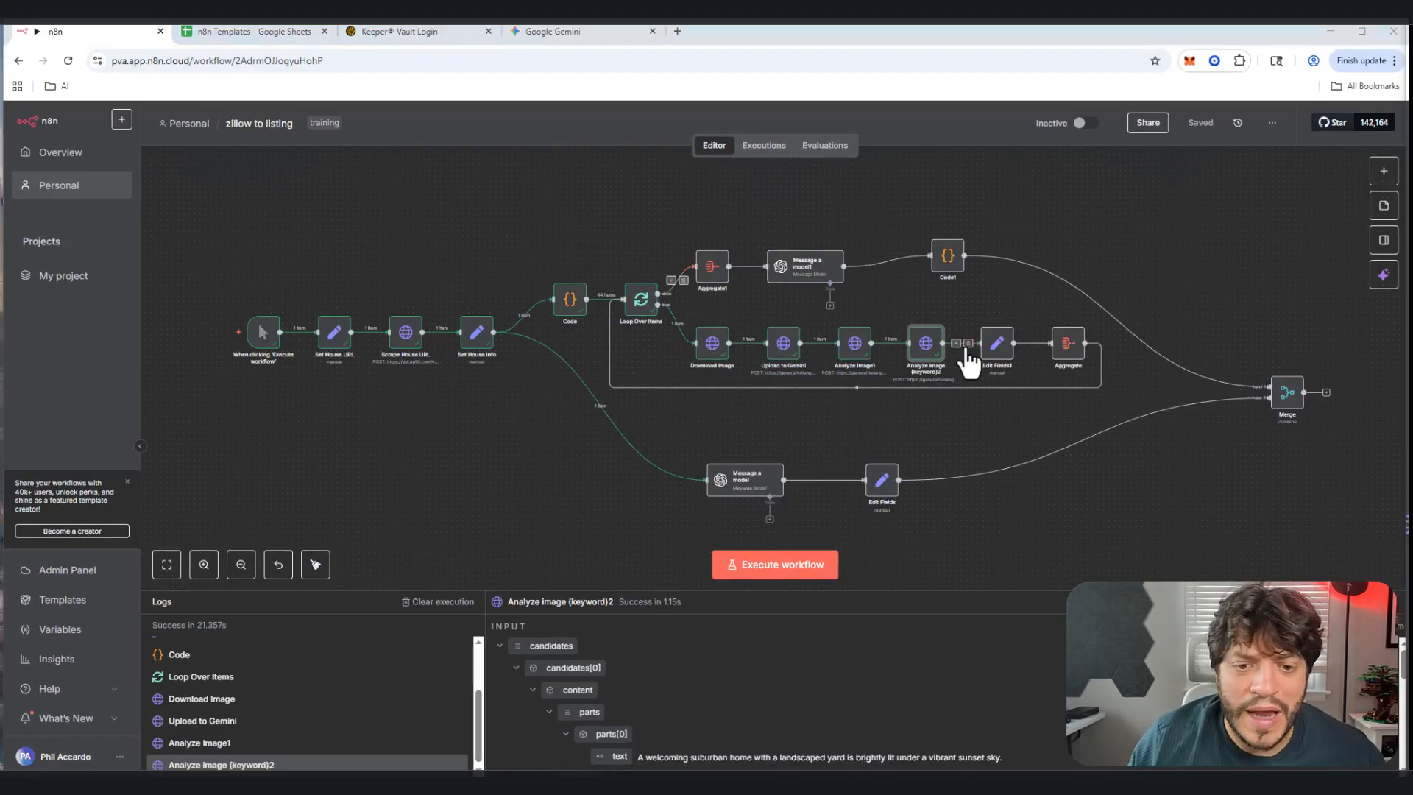
Step: Rename the Edit Fields1 node to 'Set Data'
double_click(1014, 351)
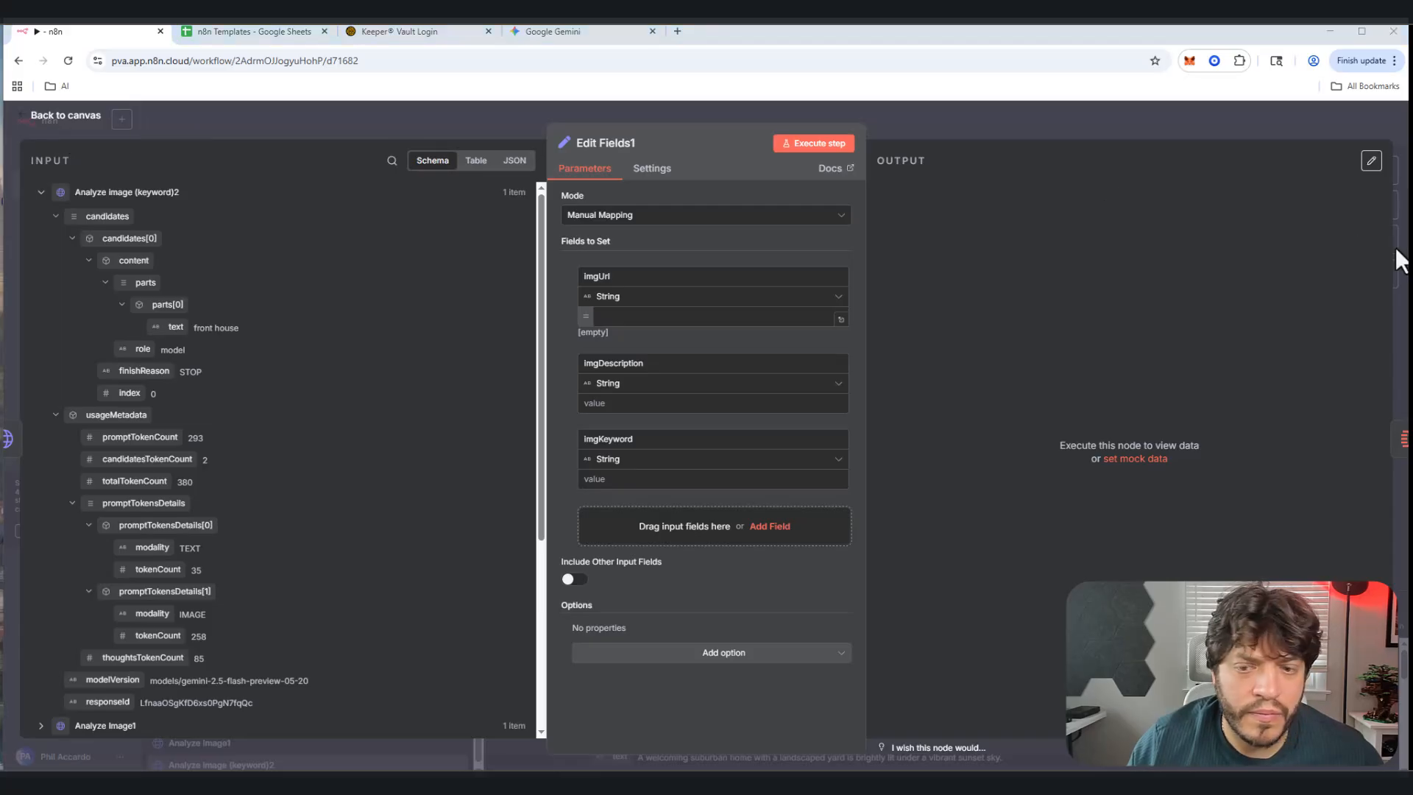
click(611, 143)
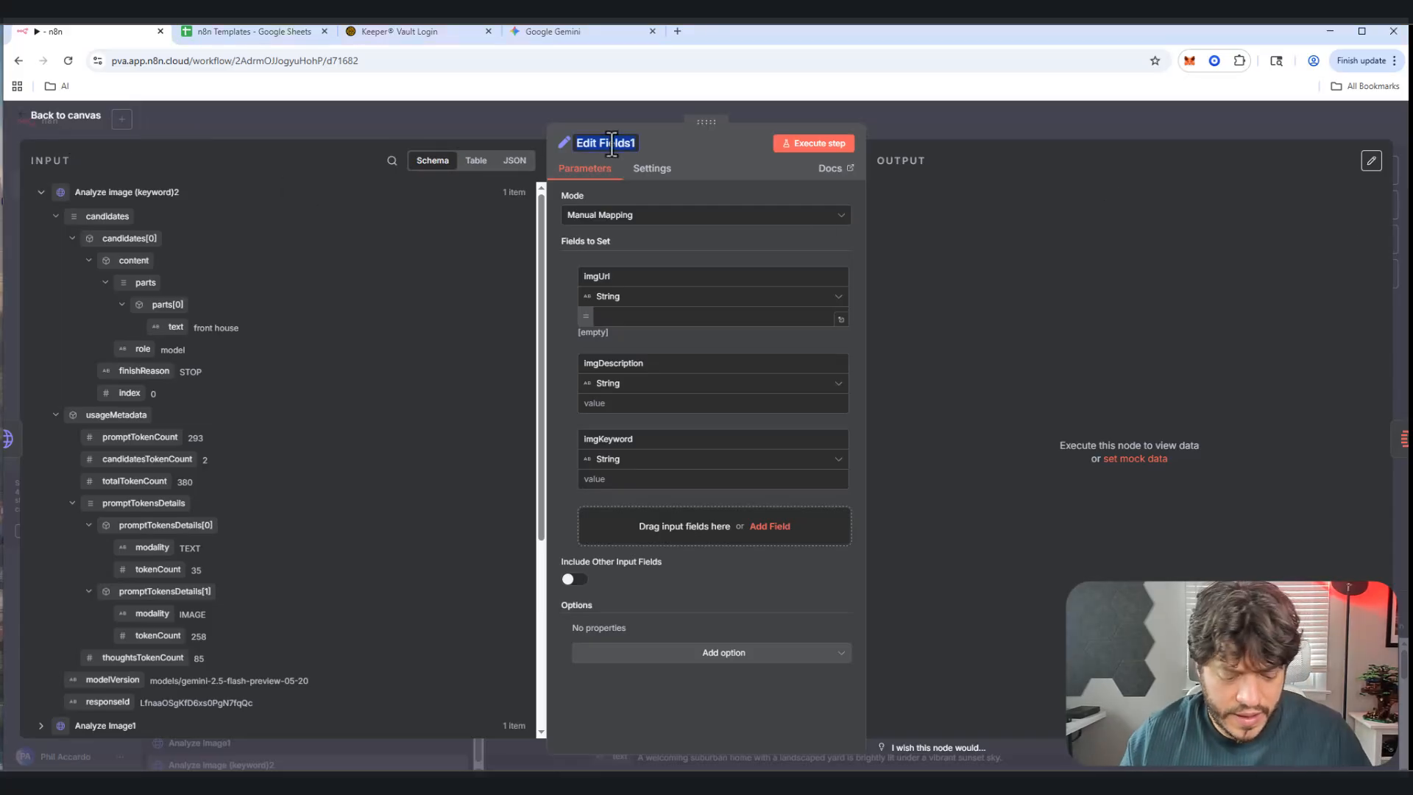
text(Set Data)
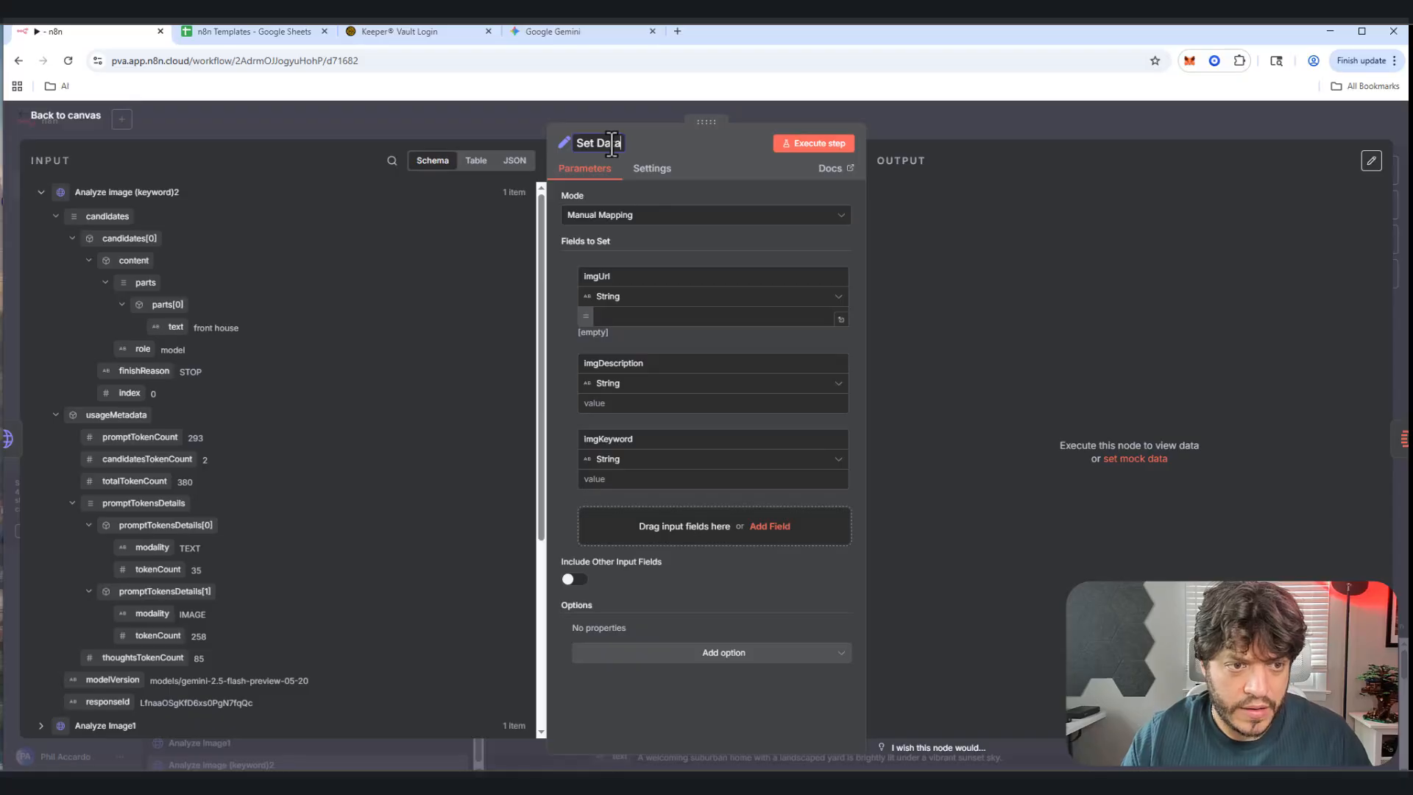
key(Return)
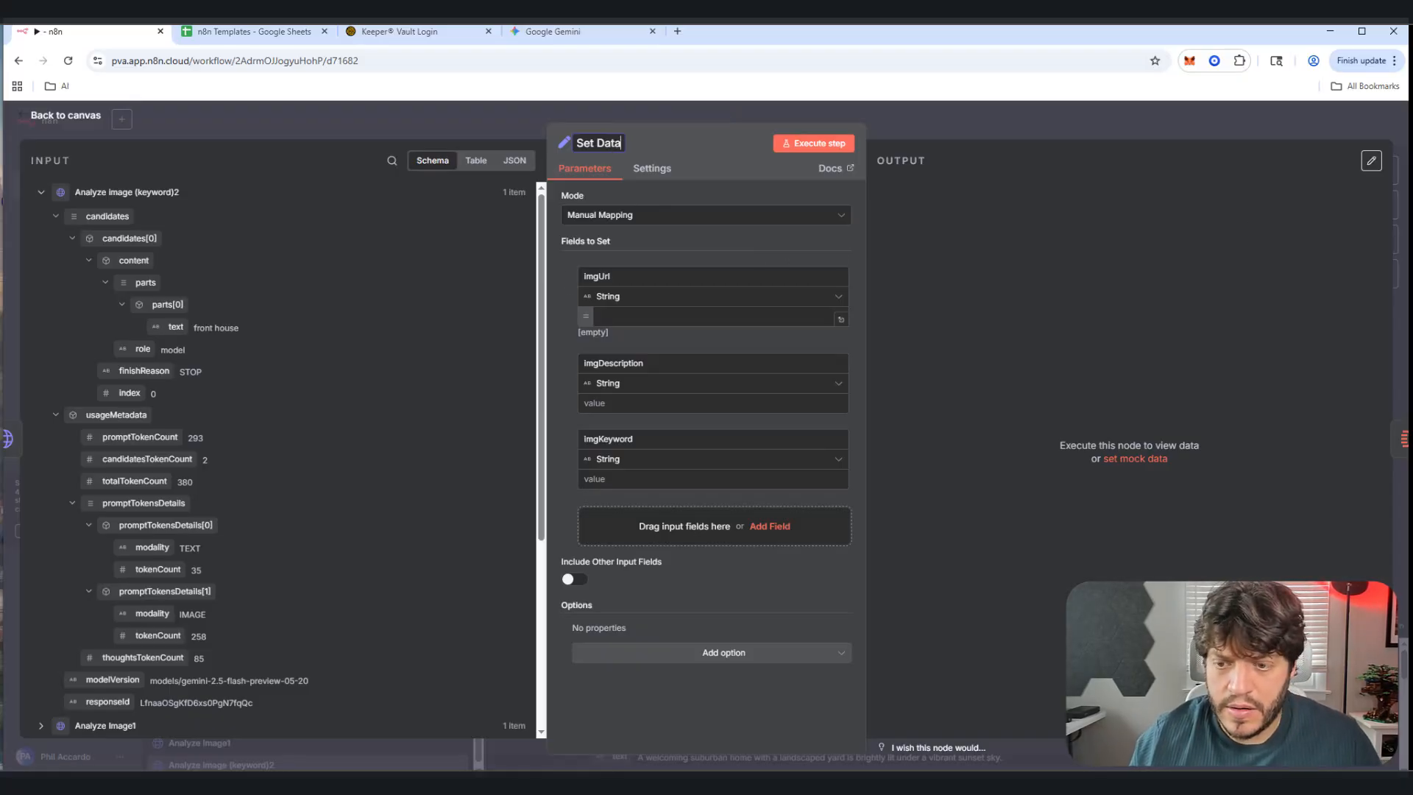
Step: Map the Code node's url output into the imgUrl field
click(39, 162)
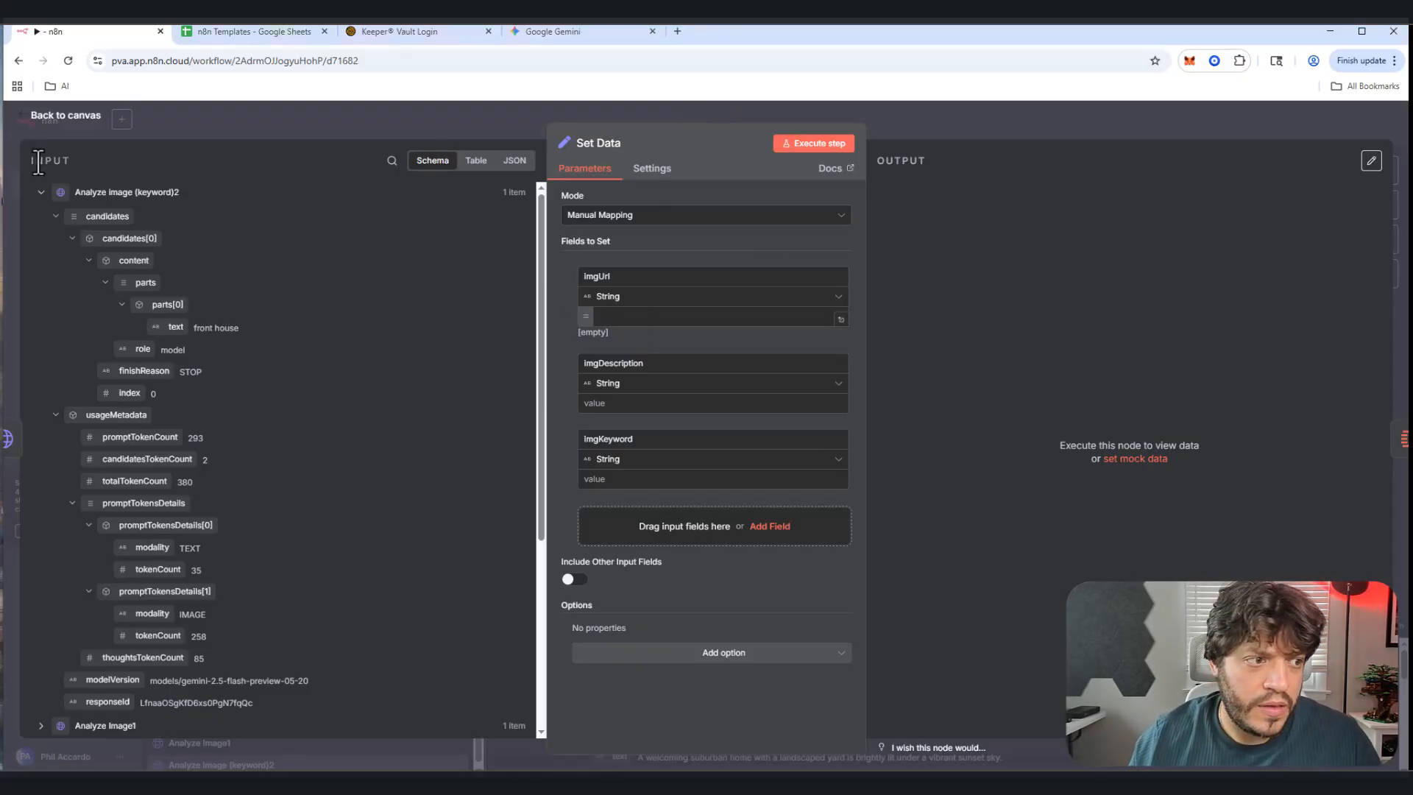
click(40, 193)
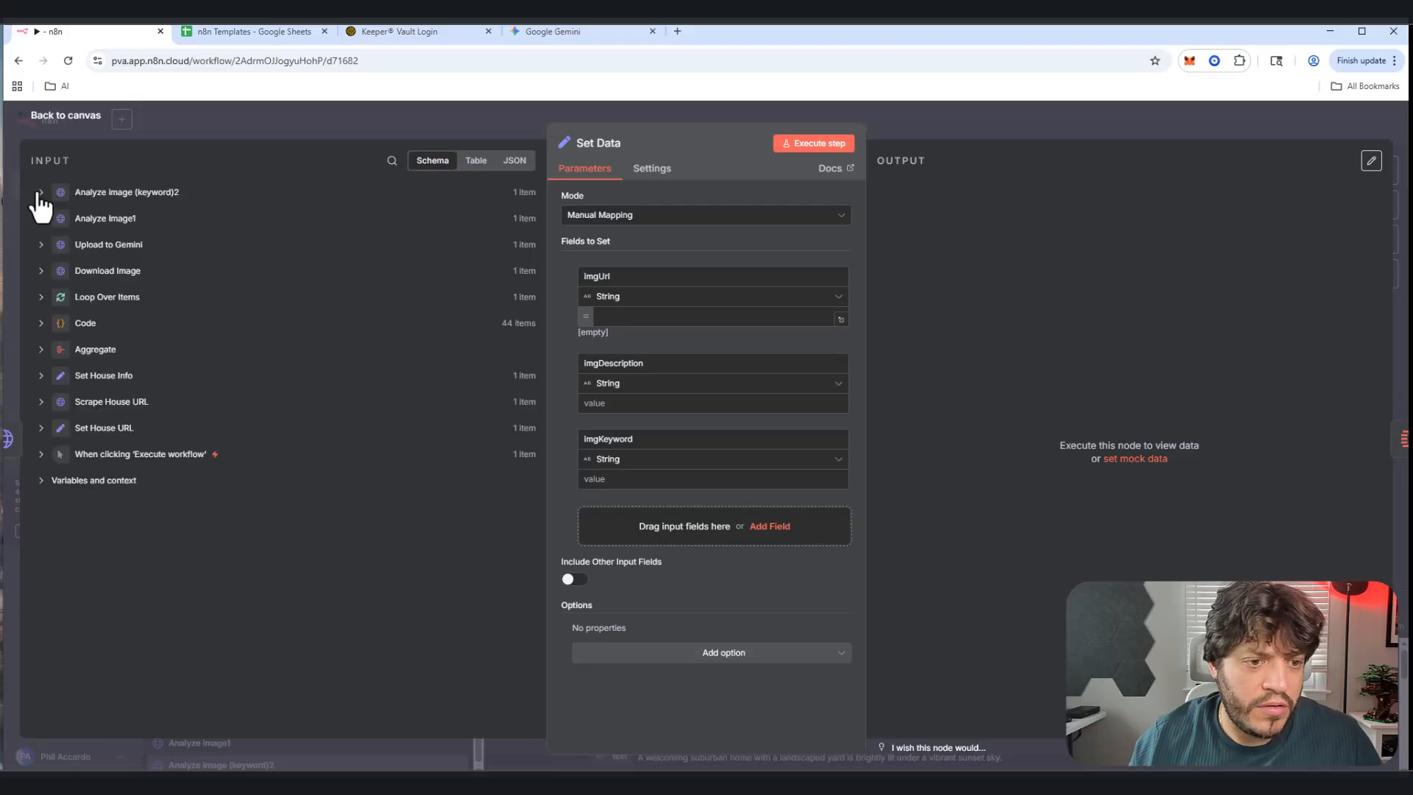
click(41, 323)
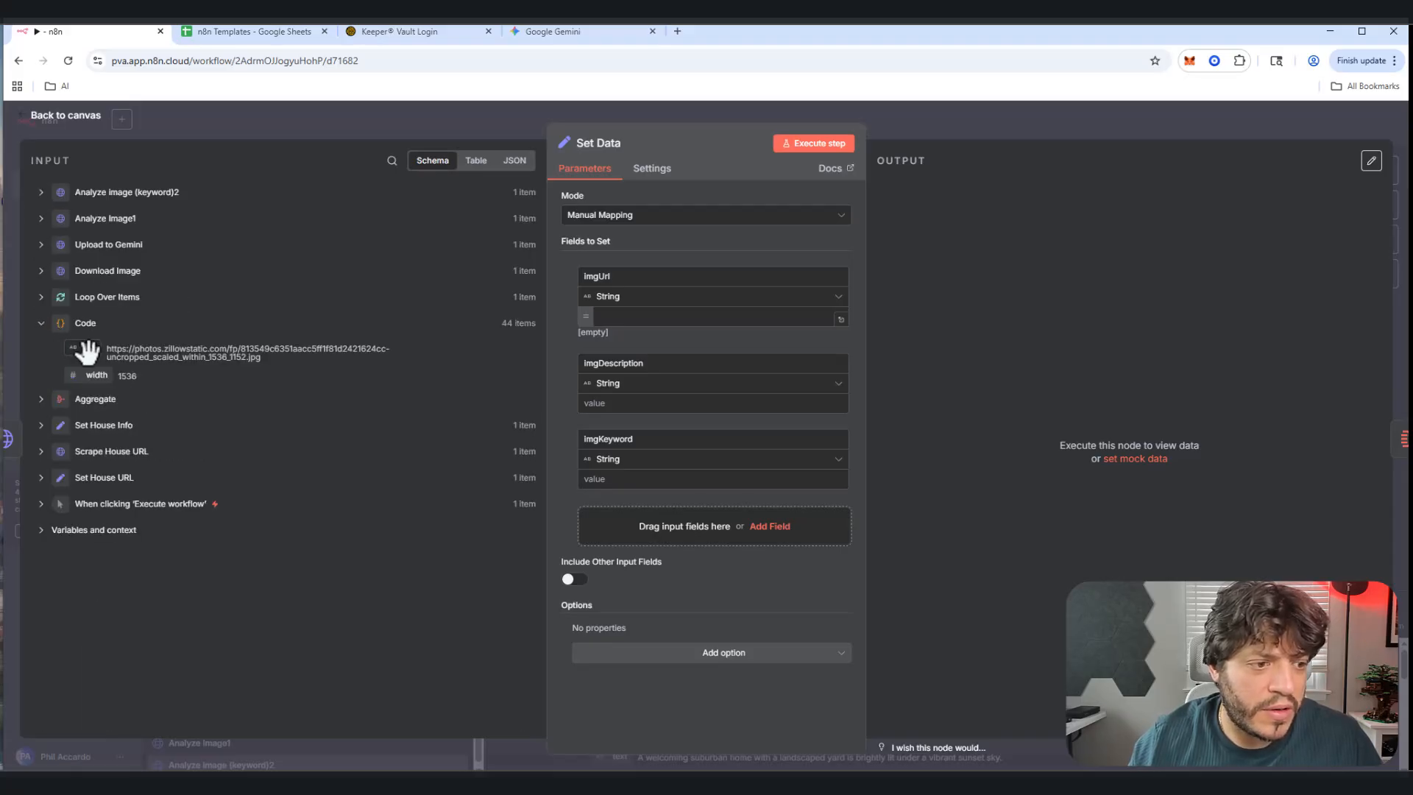
drag(89, 352, 640, 317)
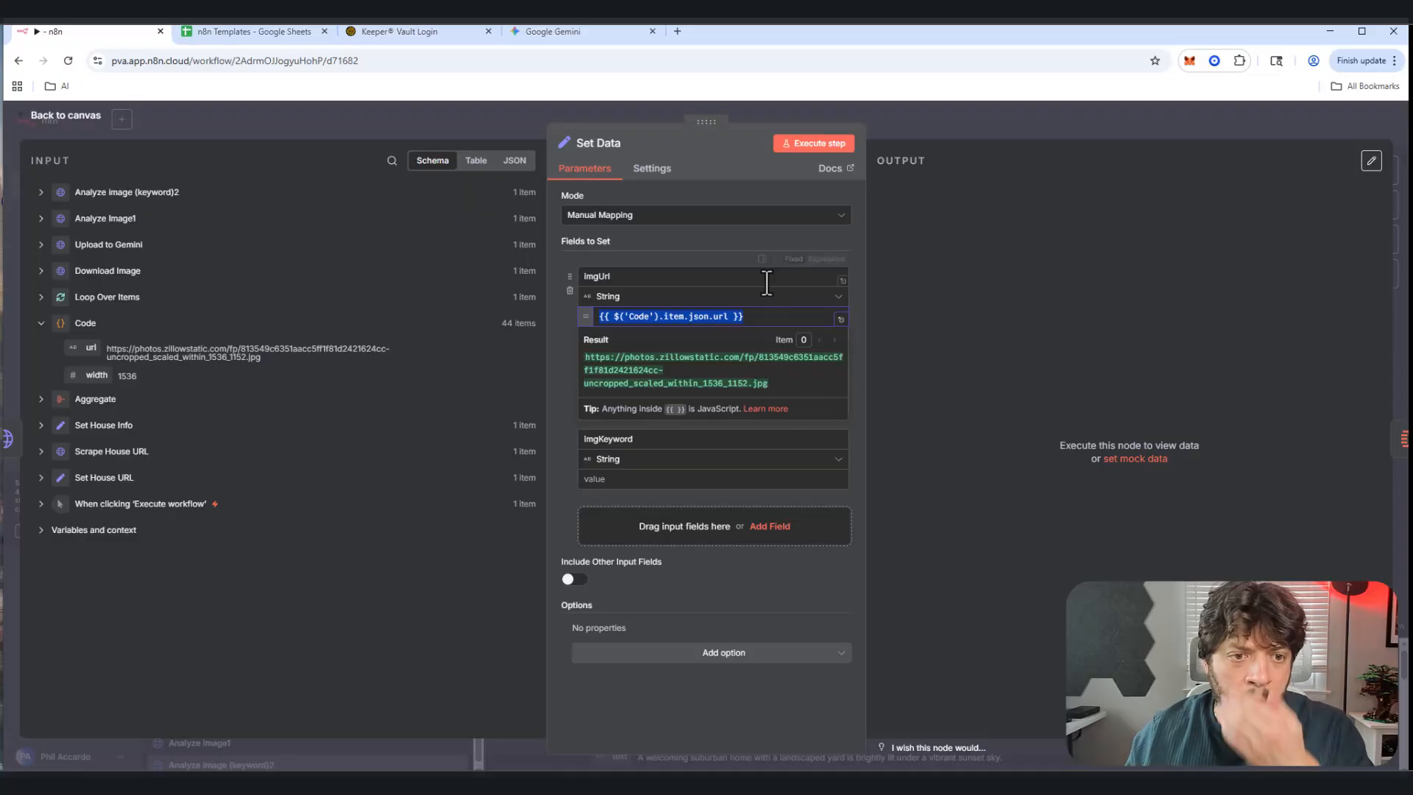
click(762, 175)
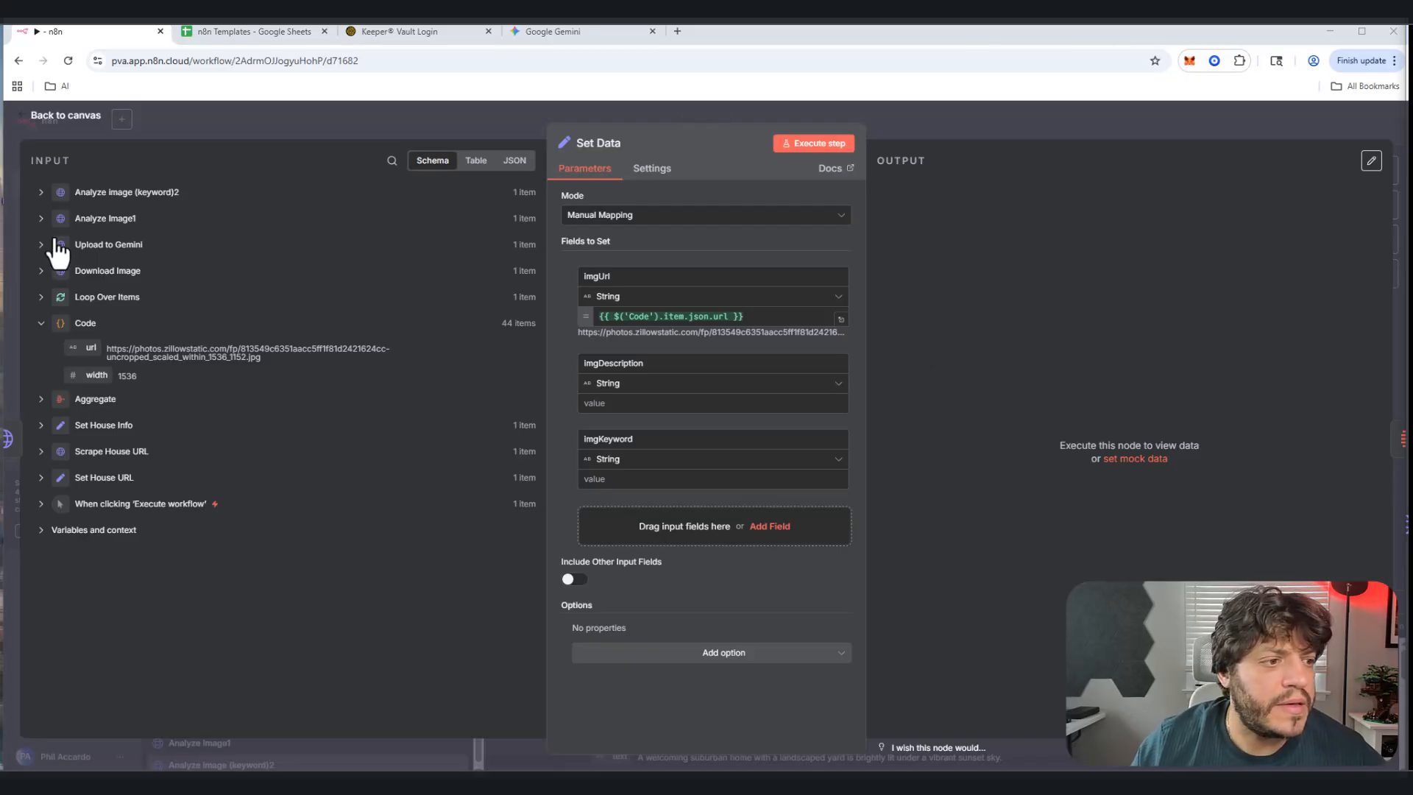
Step: Map Analyze Image1's house description text into the imgDescription field
click(42, 220)
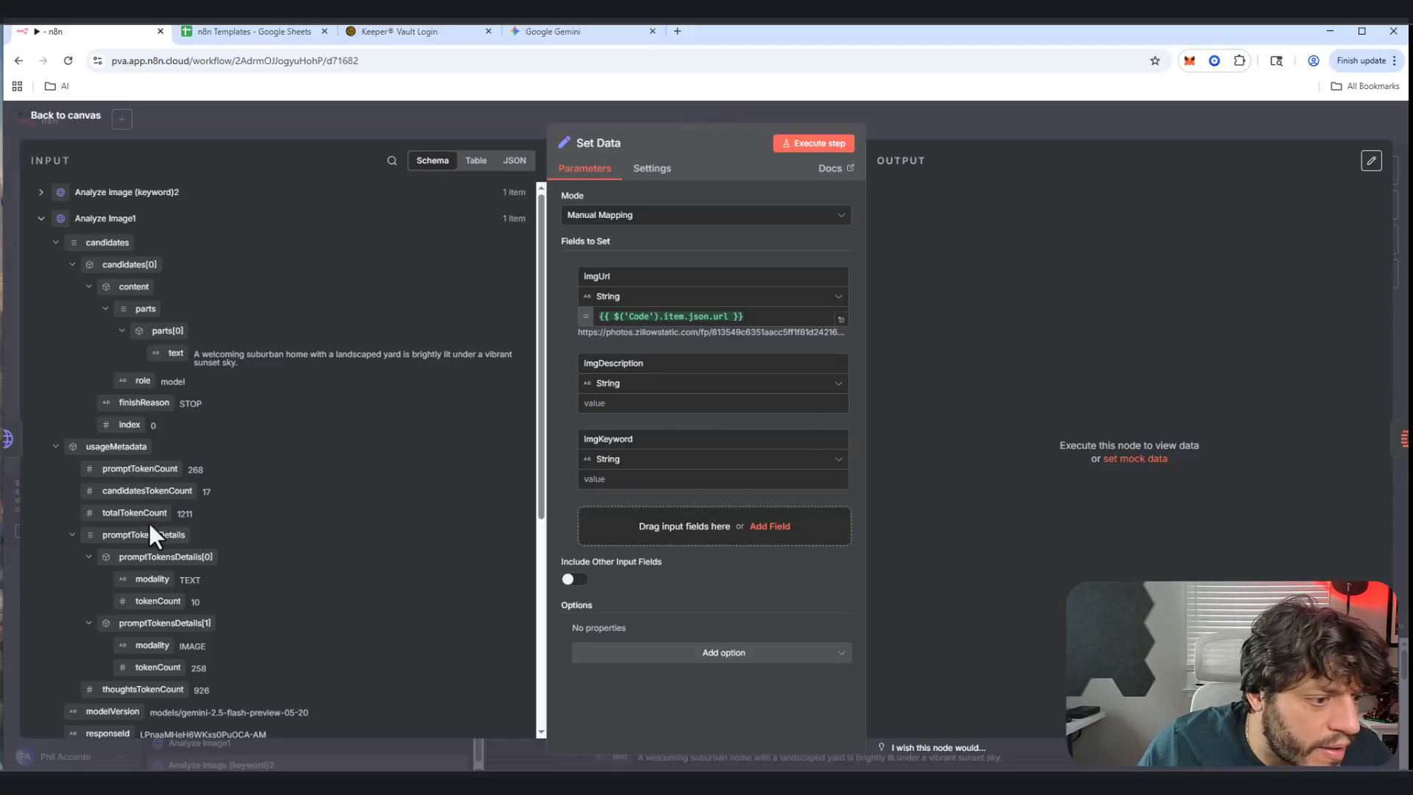
scroll(151, 526, down, 2)
scroll(209, 567, up, 2)
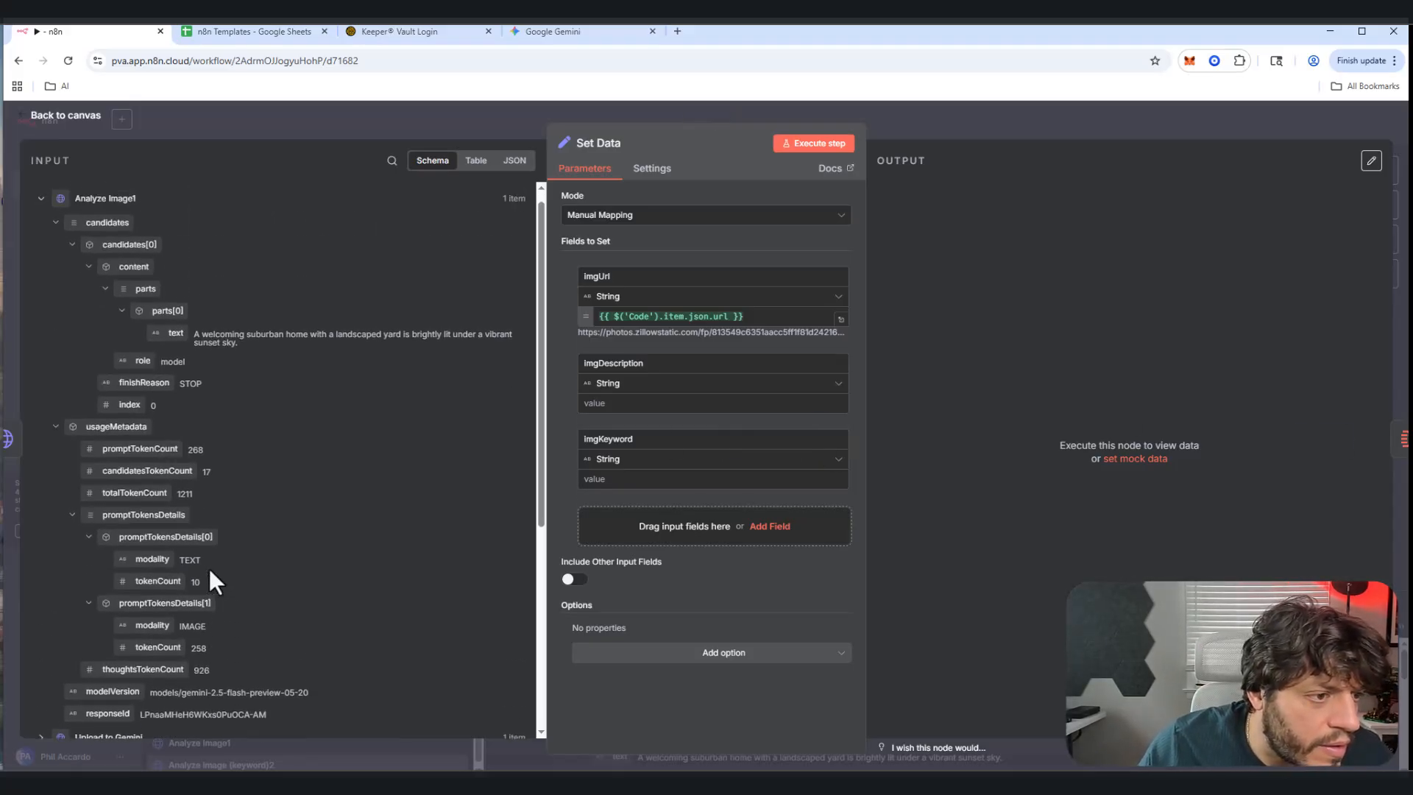
drag(163, 354, 657, 410)
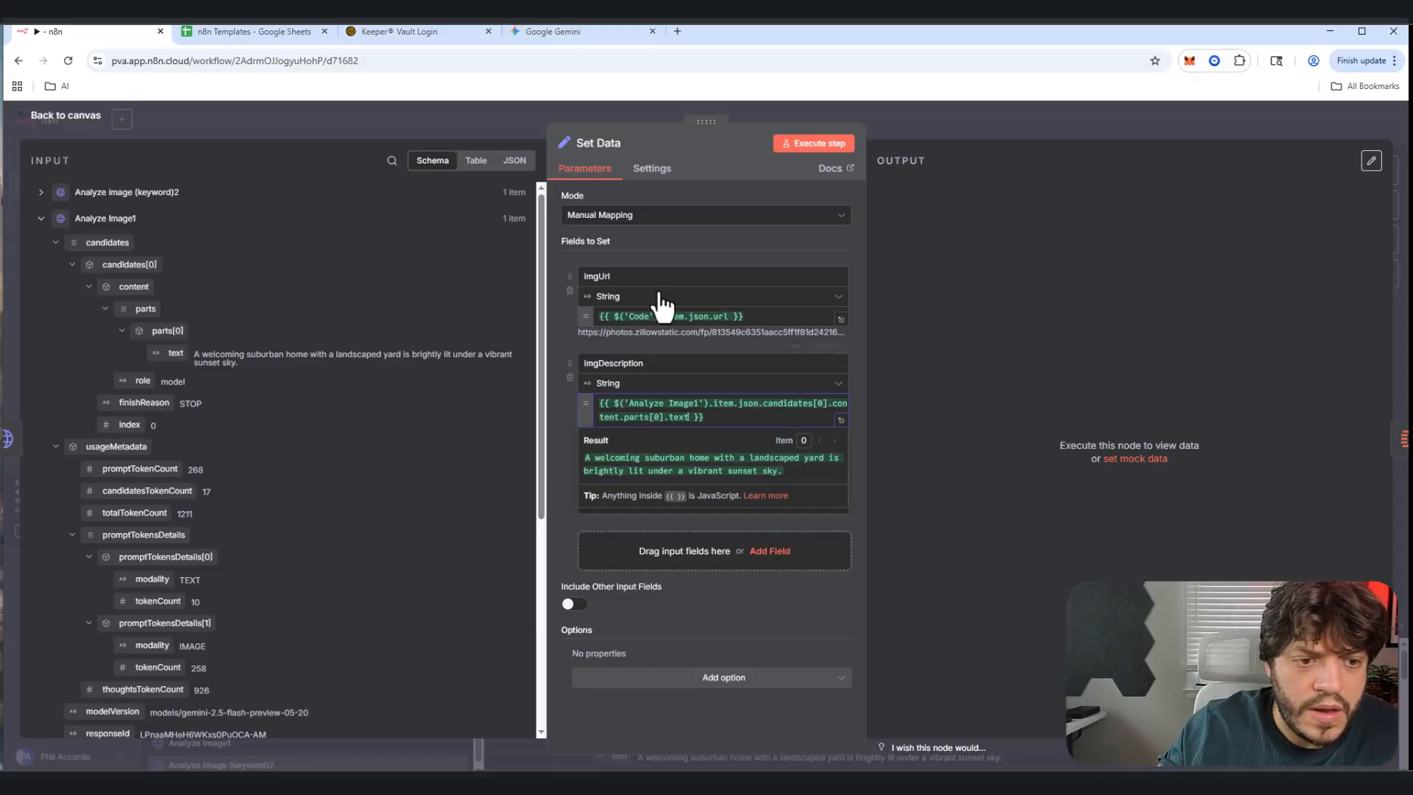
Step: Map Analyze image (keyword)2's text ('front house') into imgKeyword and test the Set Data step
click(674, 187)
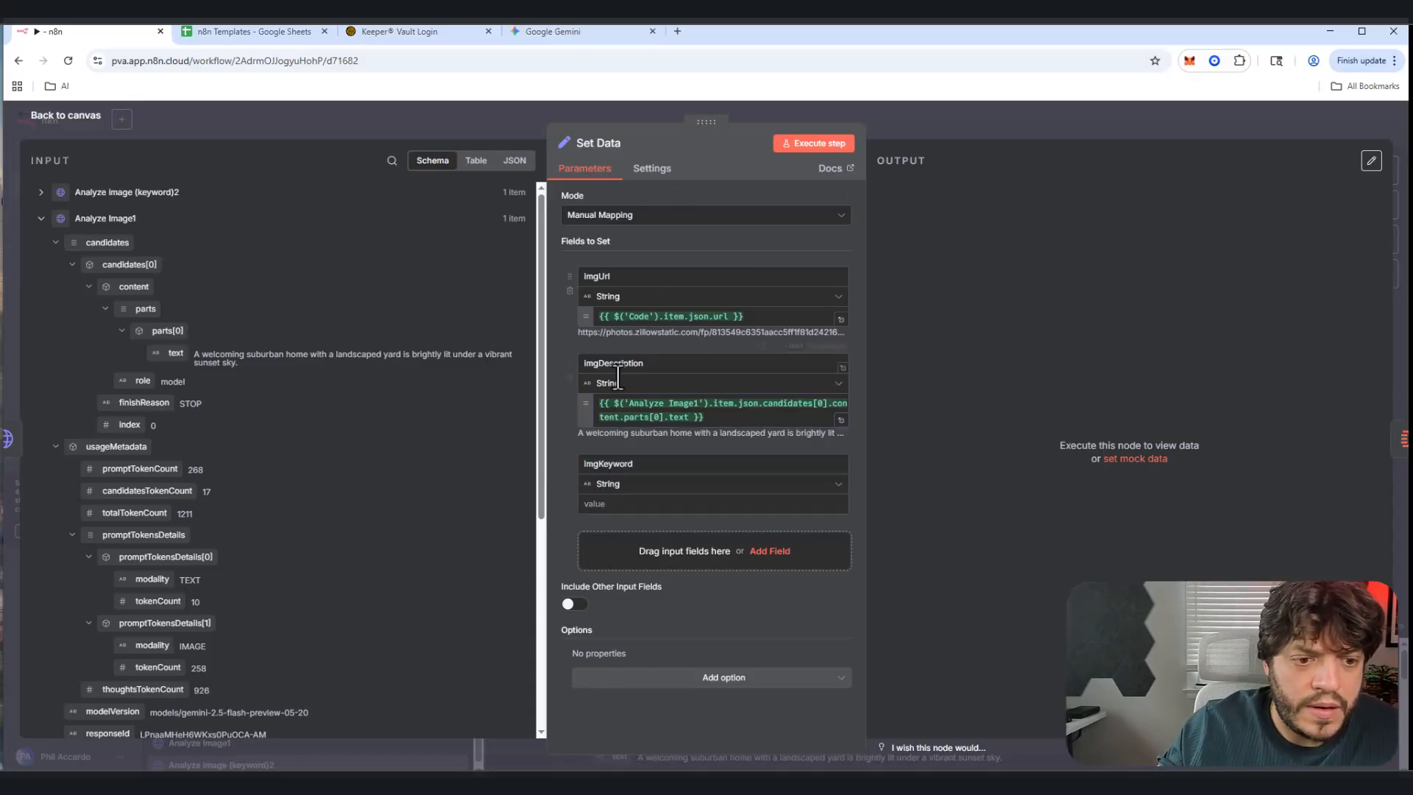
click(616, 503)
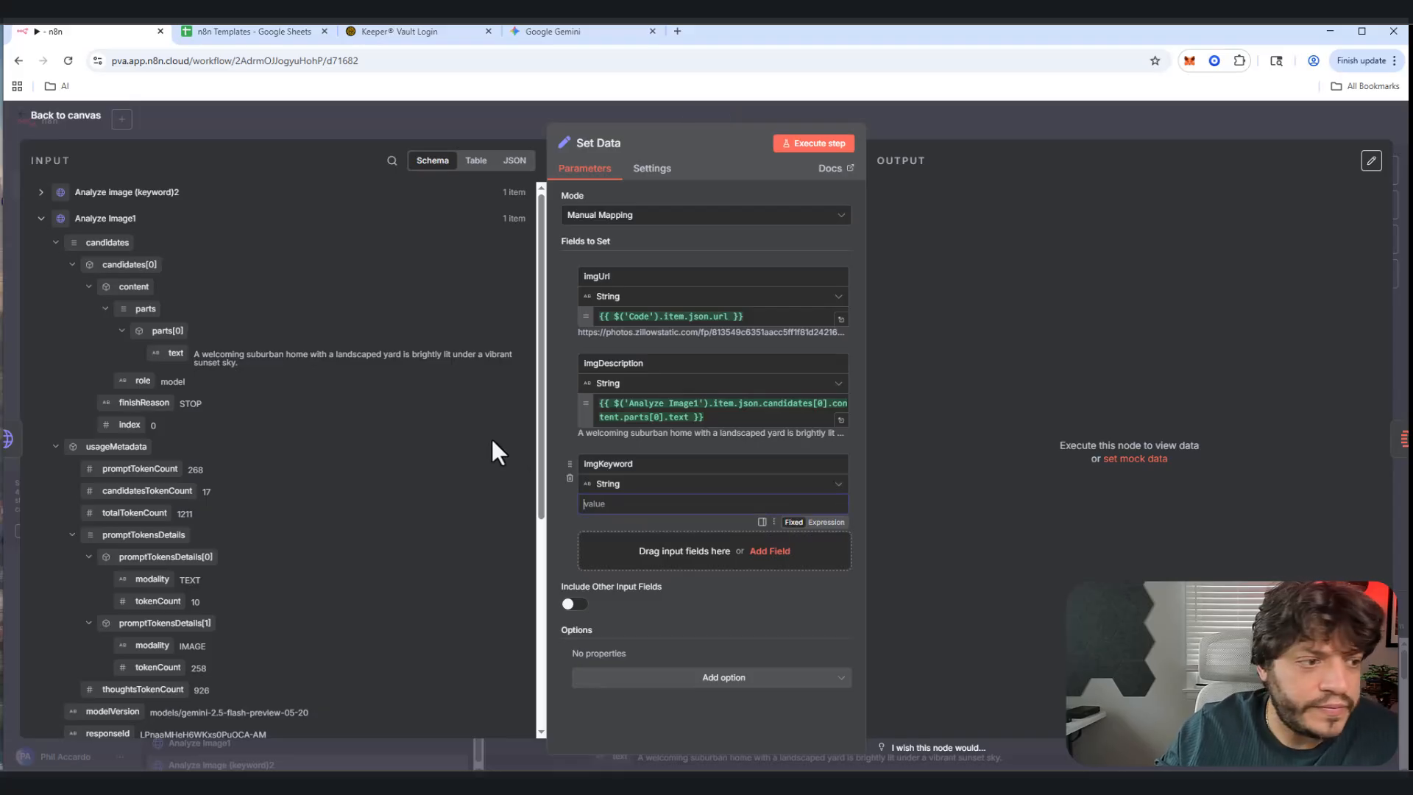
click(41, 218)
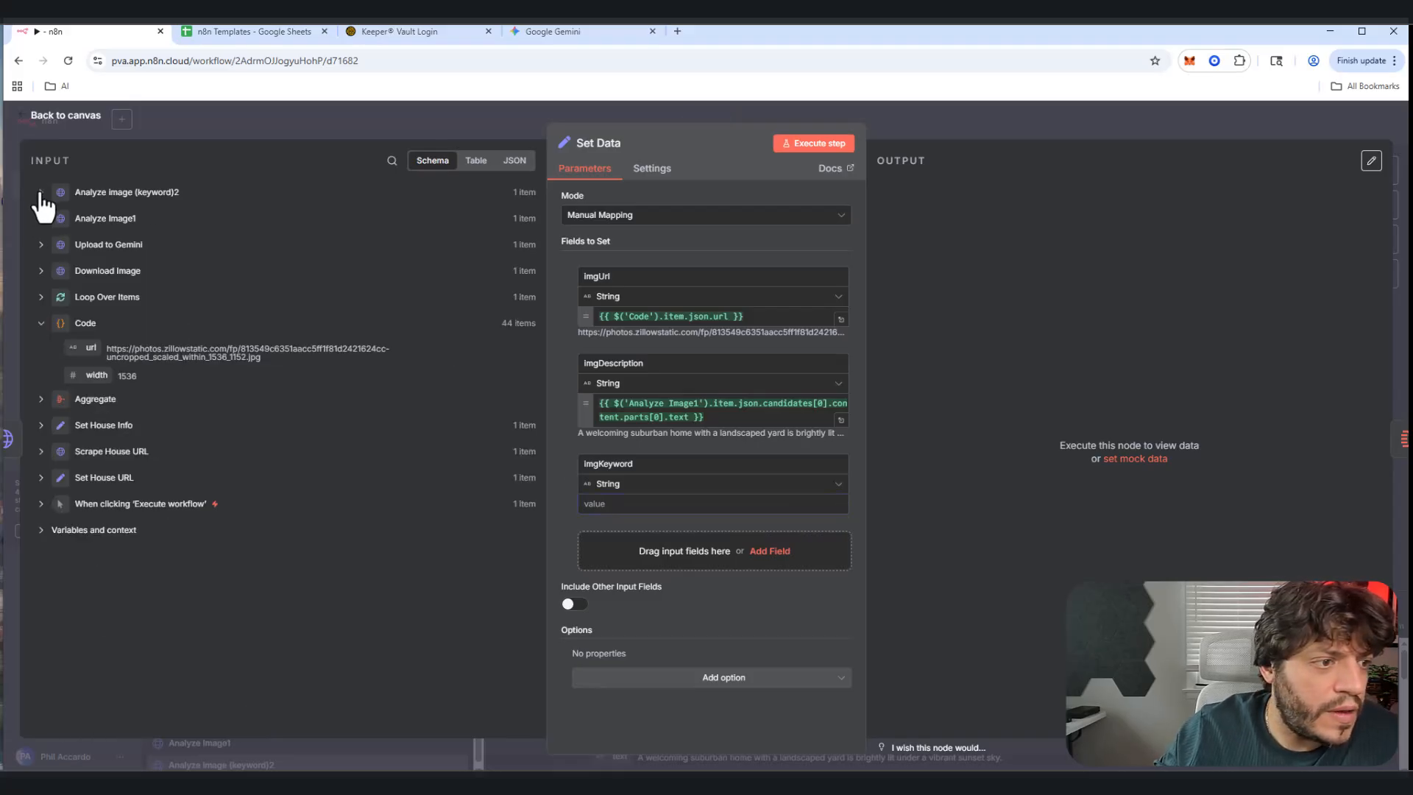
click(41, 192)
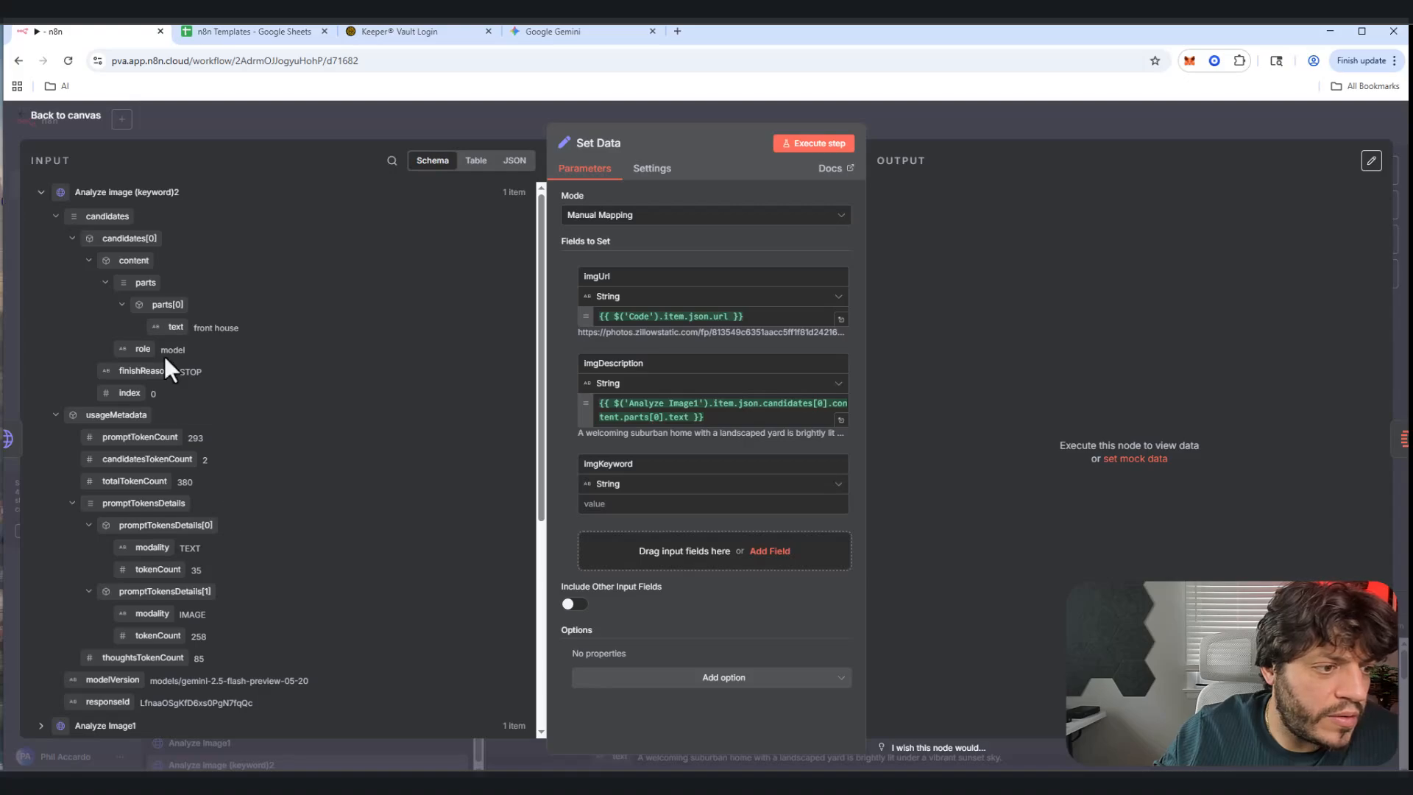
drag(176, 327, 615, 503)
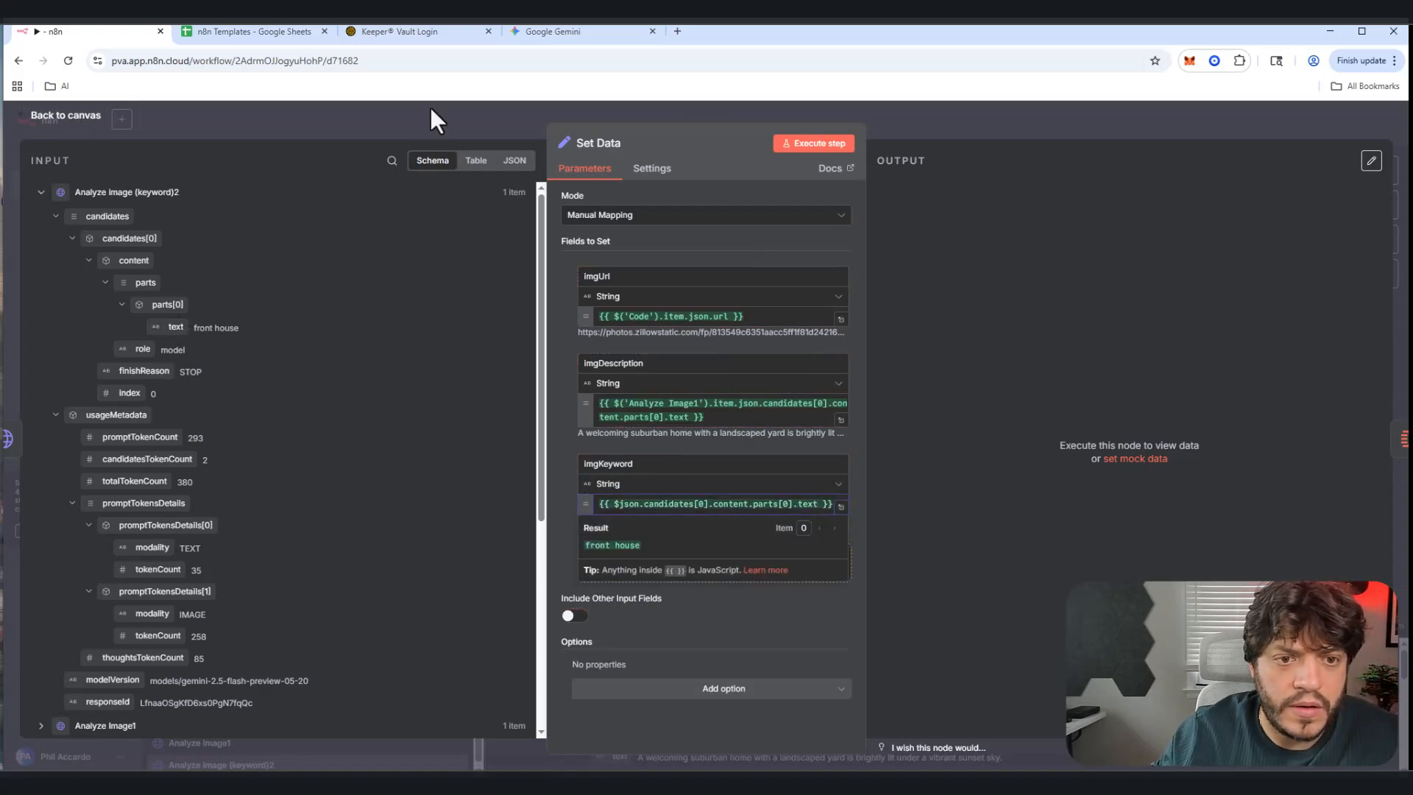
click(808, 145)
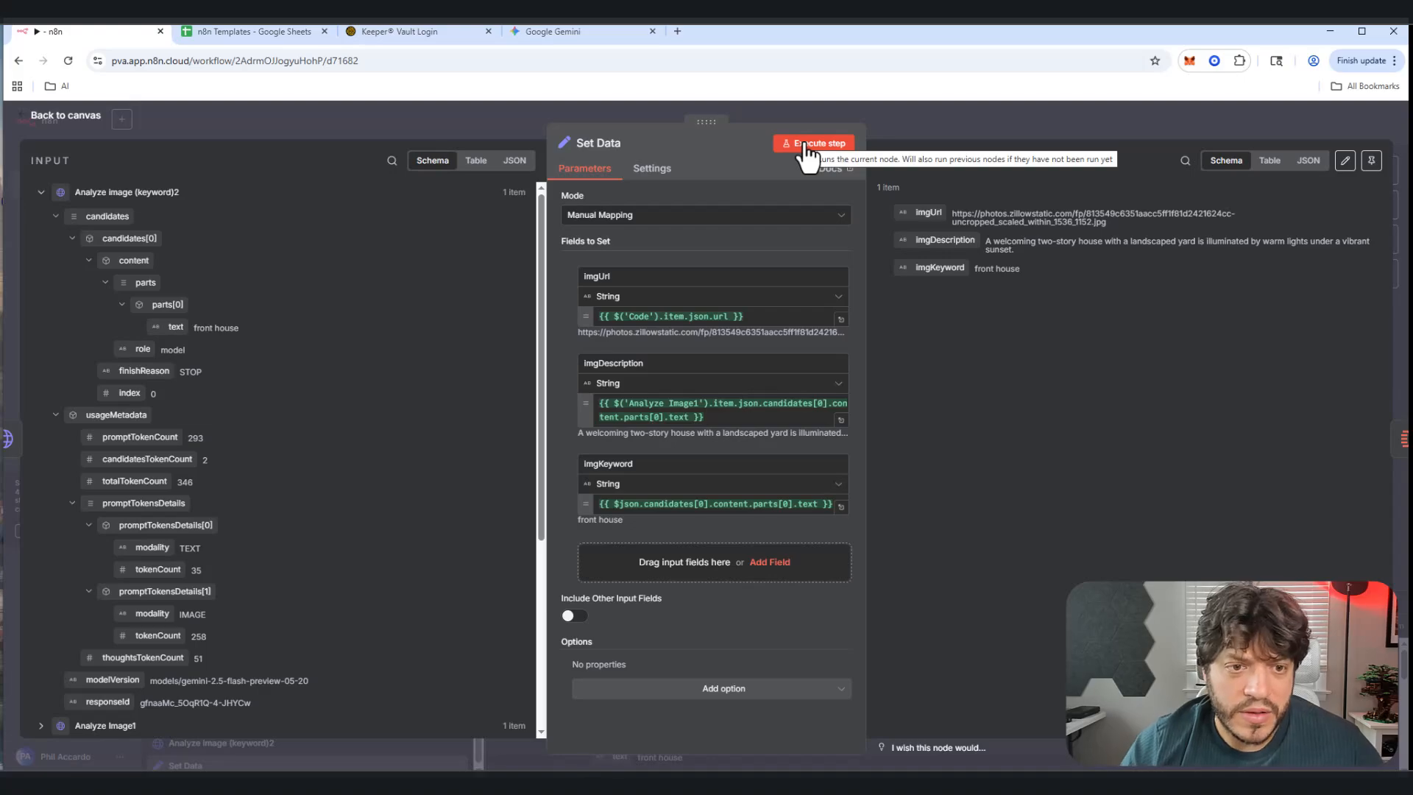
click(41, 116)
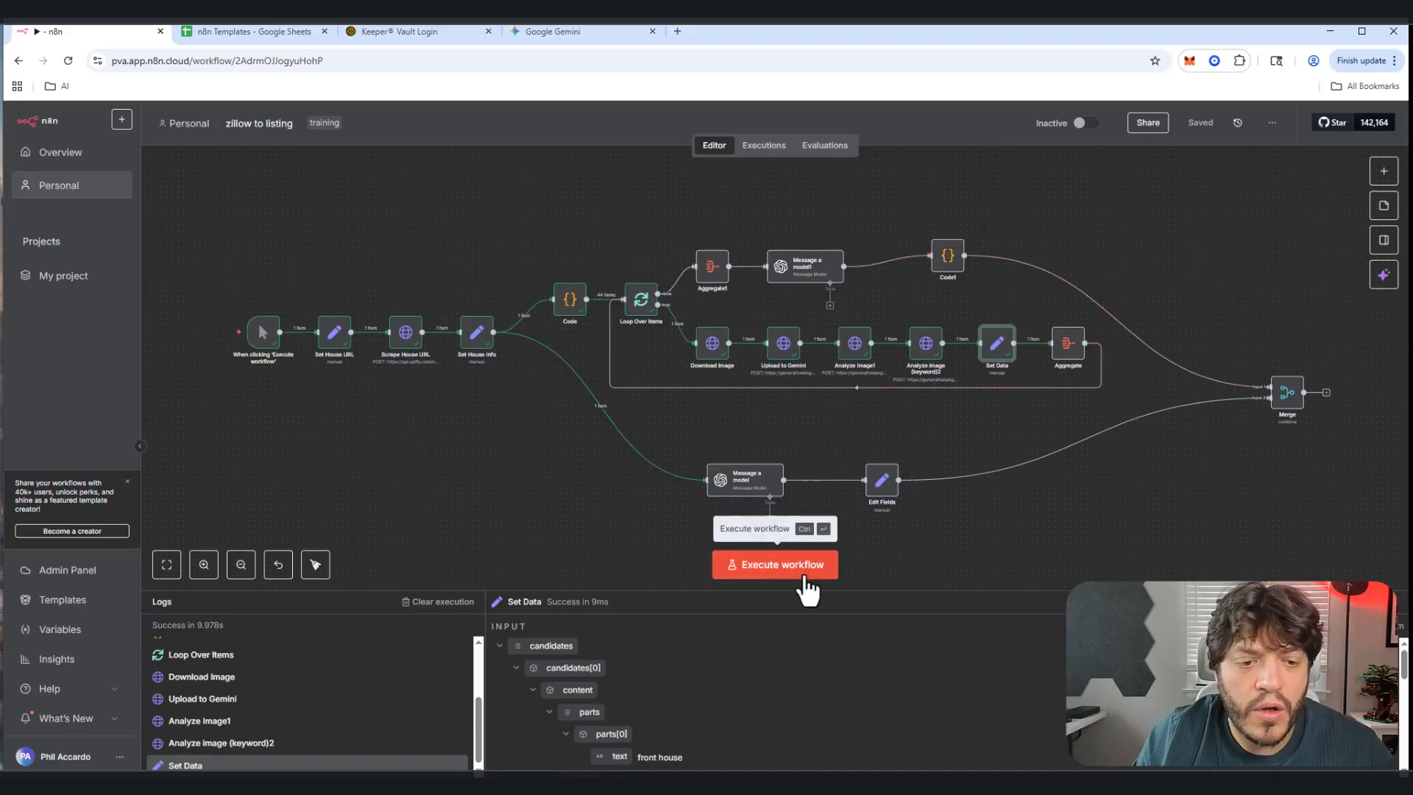
Step: Execute the whole zillow to listing workflow
mouse_move(612, 395)
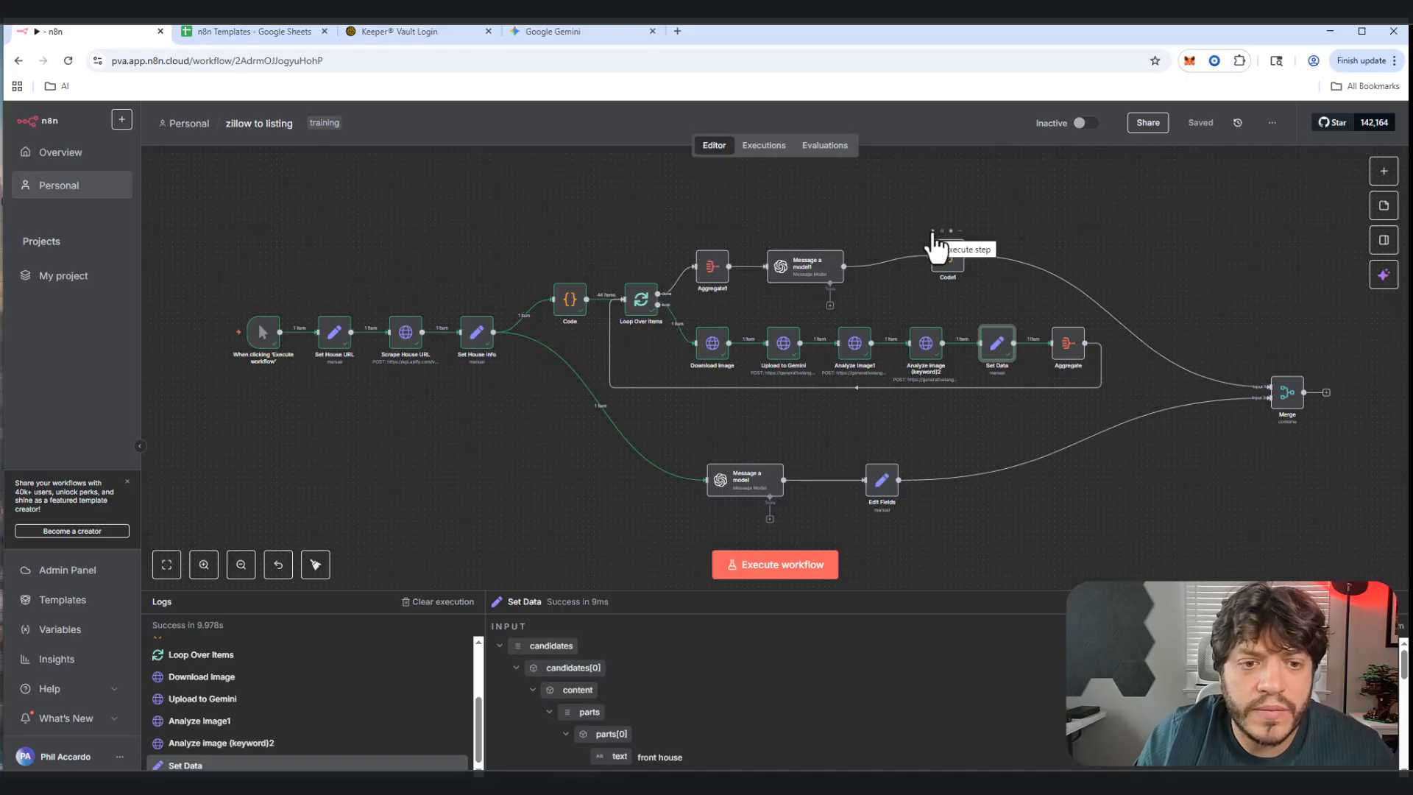
click(932, 232)
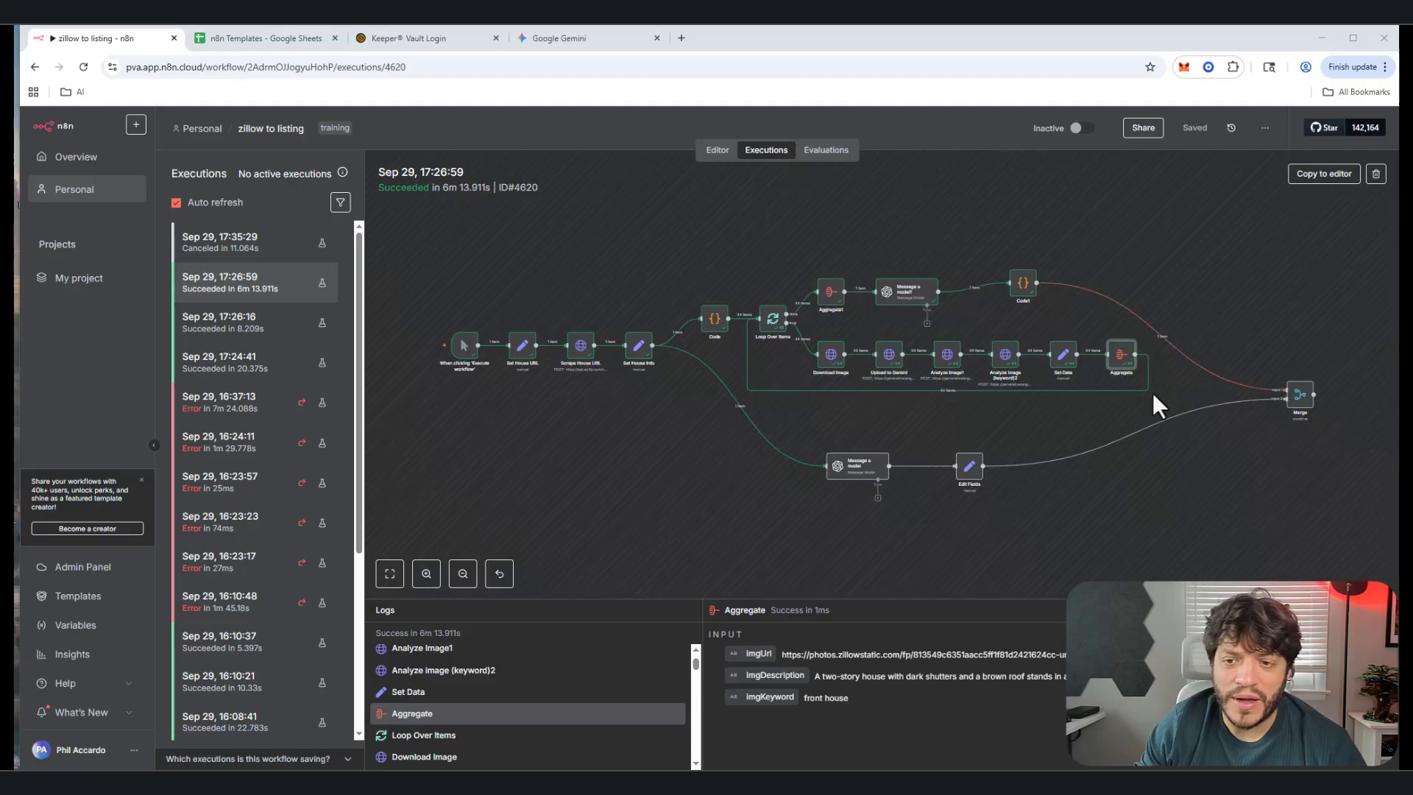
Step: Inspect the past run's Aggregate, Aggregate1 and Message a model1 outputs, including fifteen picked image URLs
double_click(1121, 357)
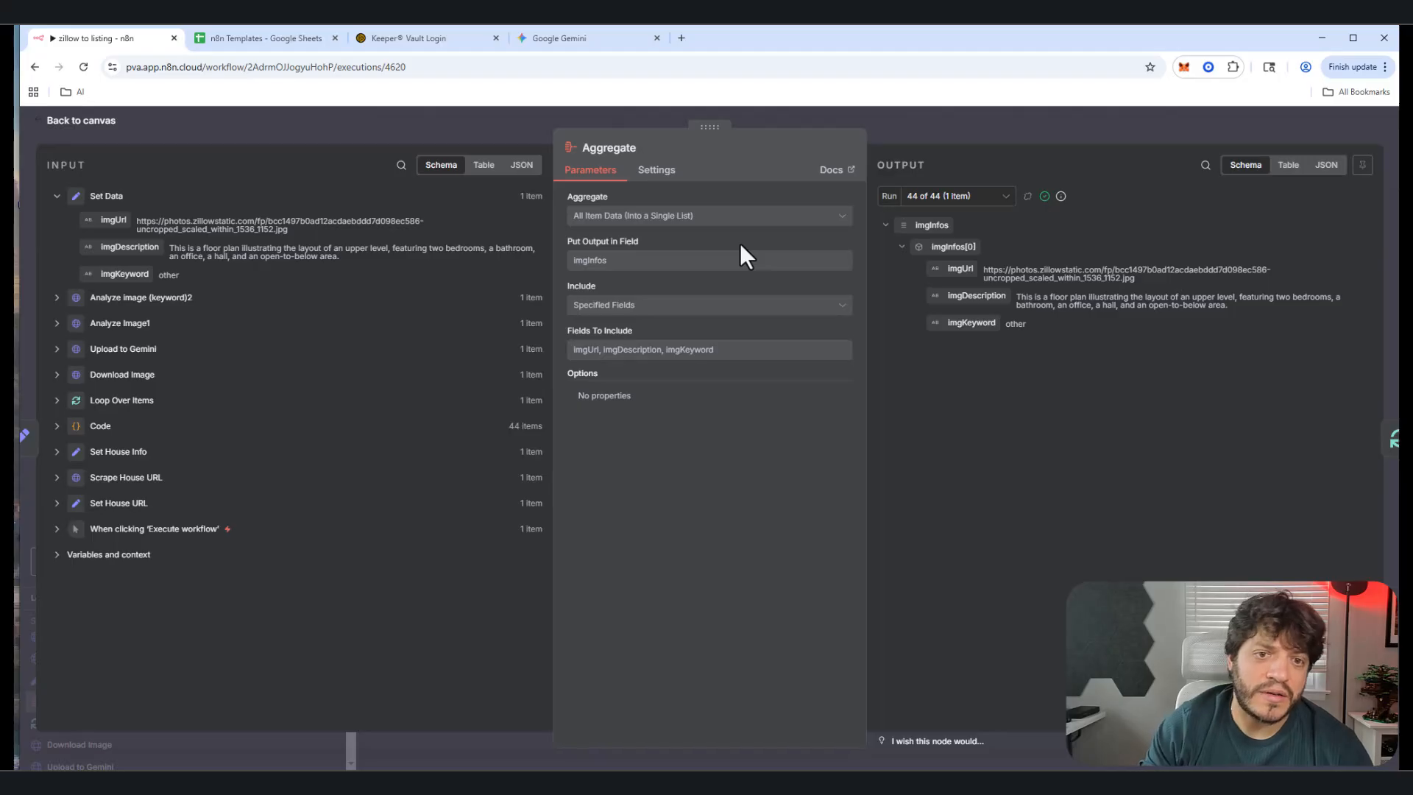
click(82, 122)
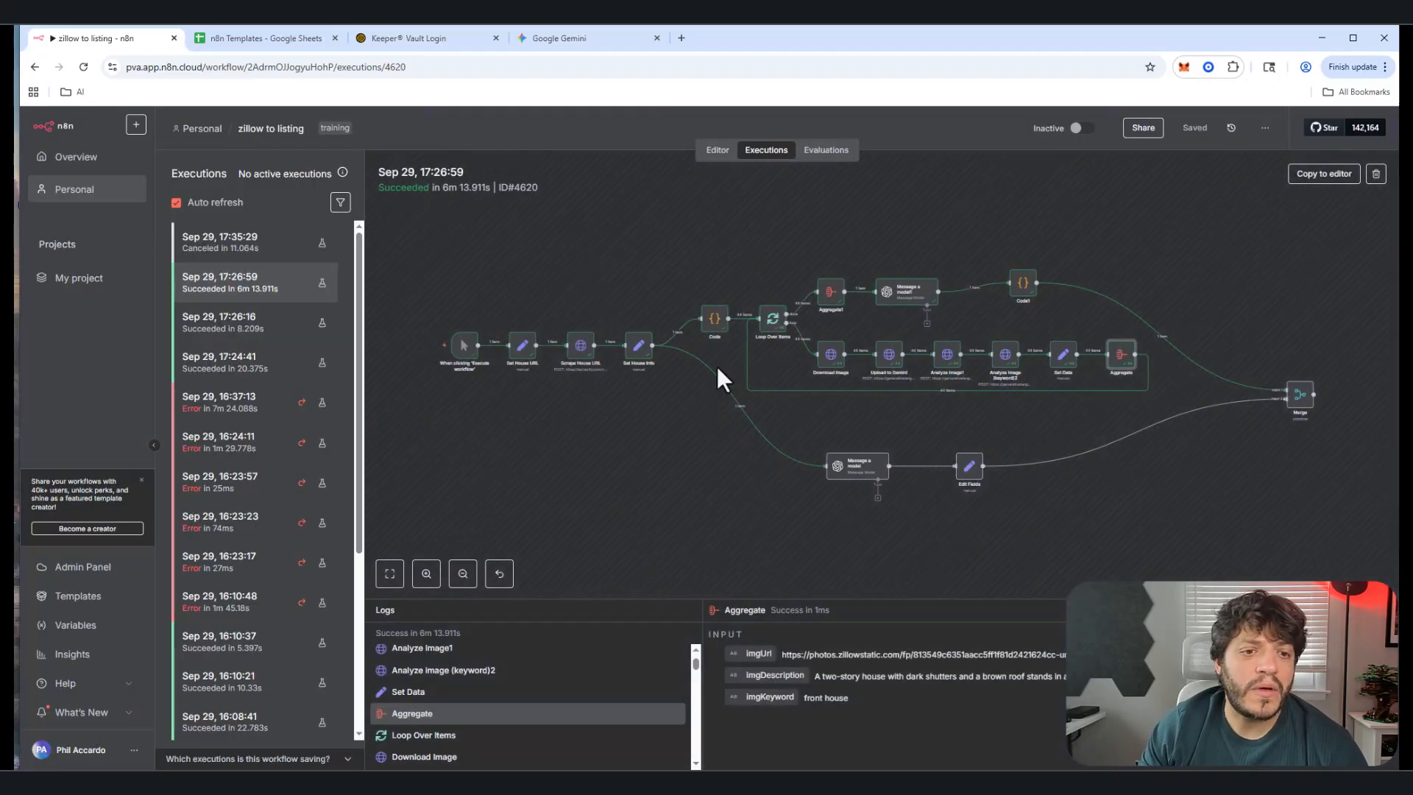
double_click(832, 295)
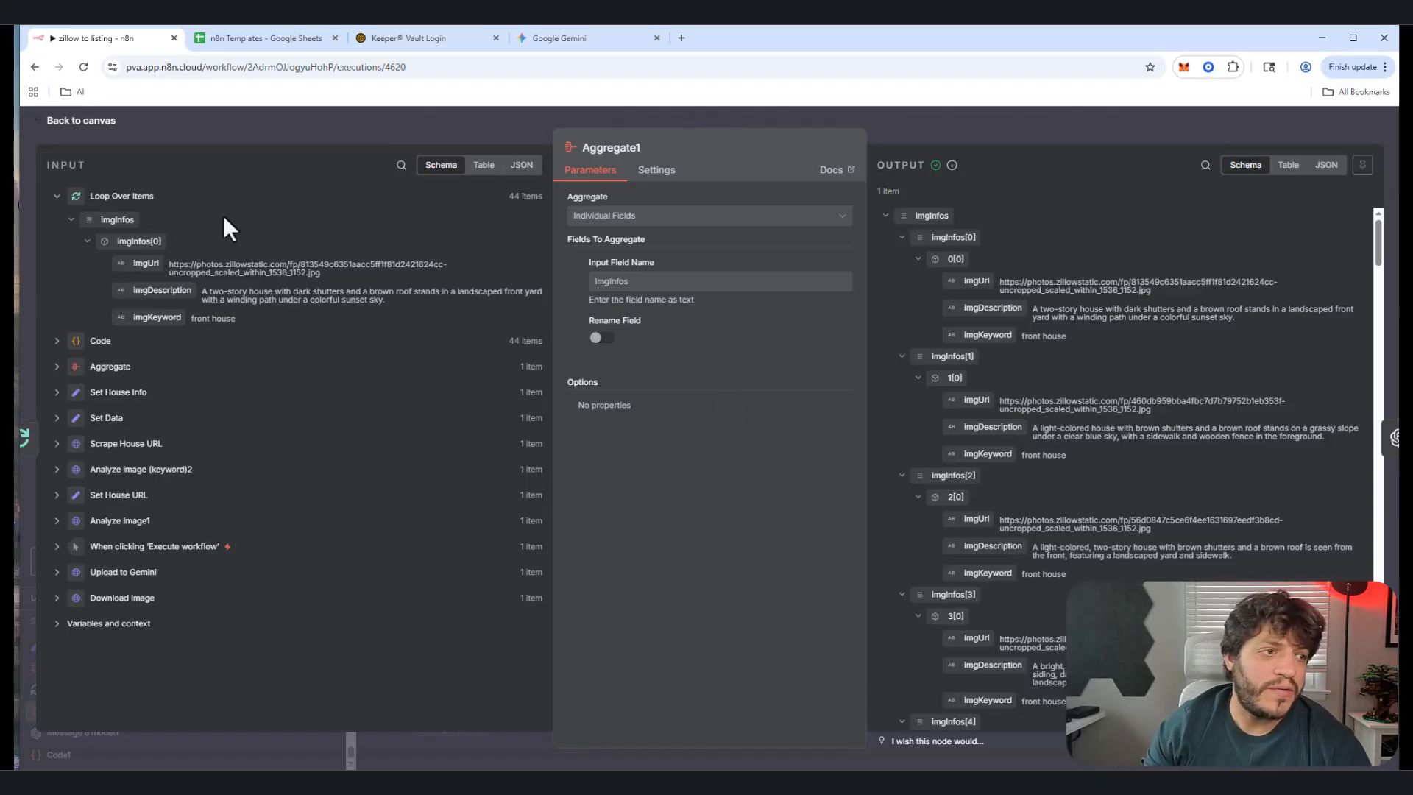
click(98, 125)
click(893, 290)
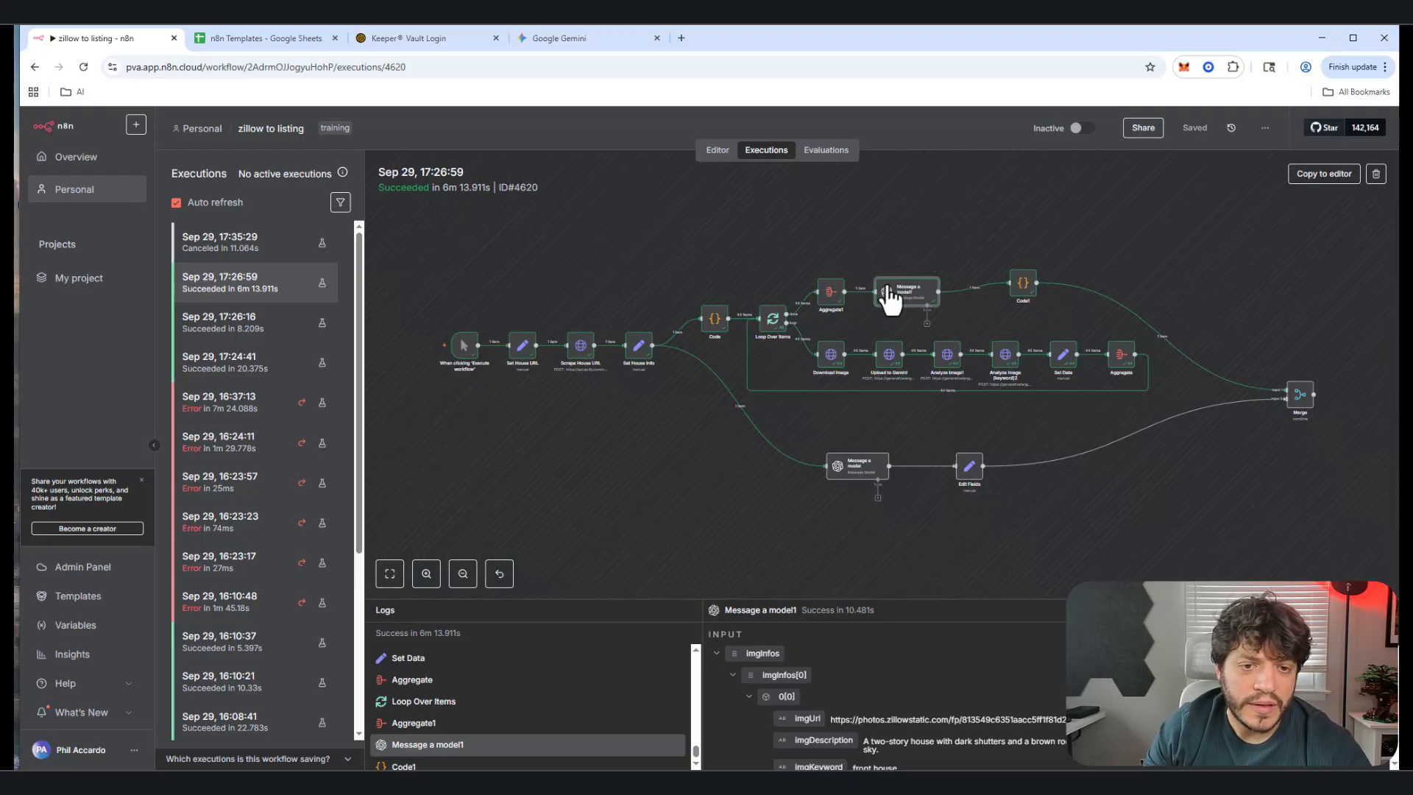
double_click(890, 296)
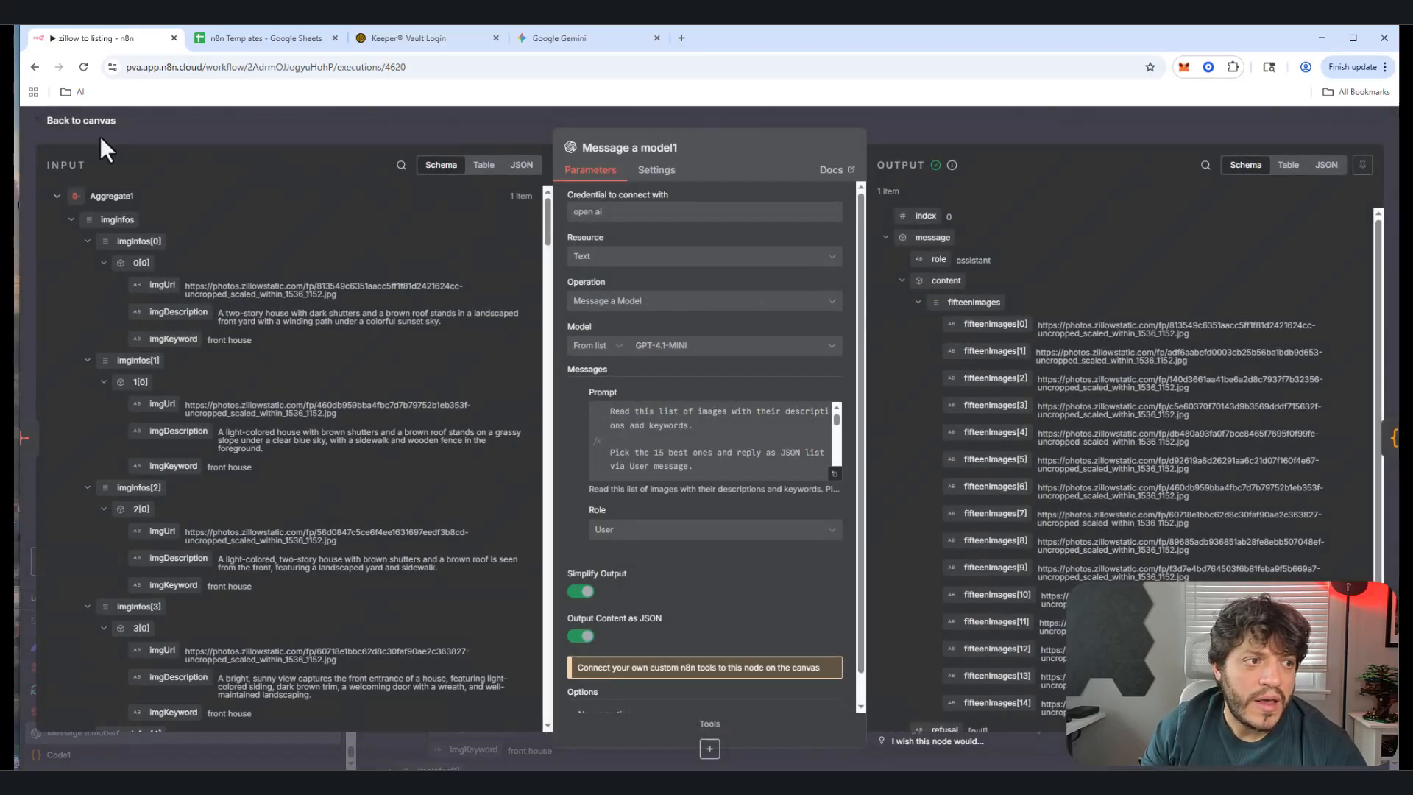
click(81, 123)
click(719, 151)
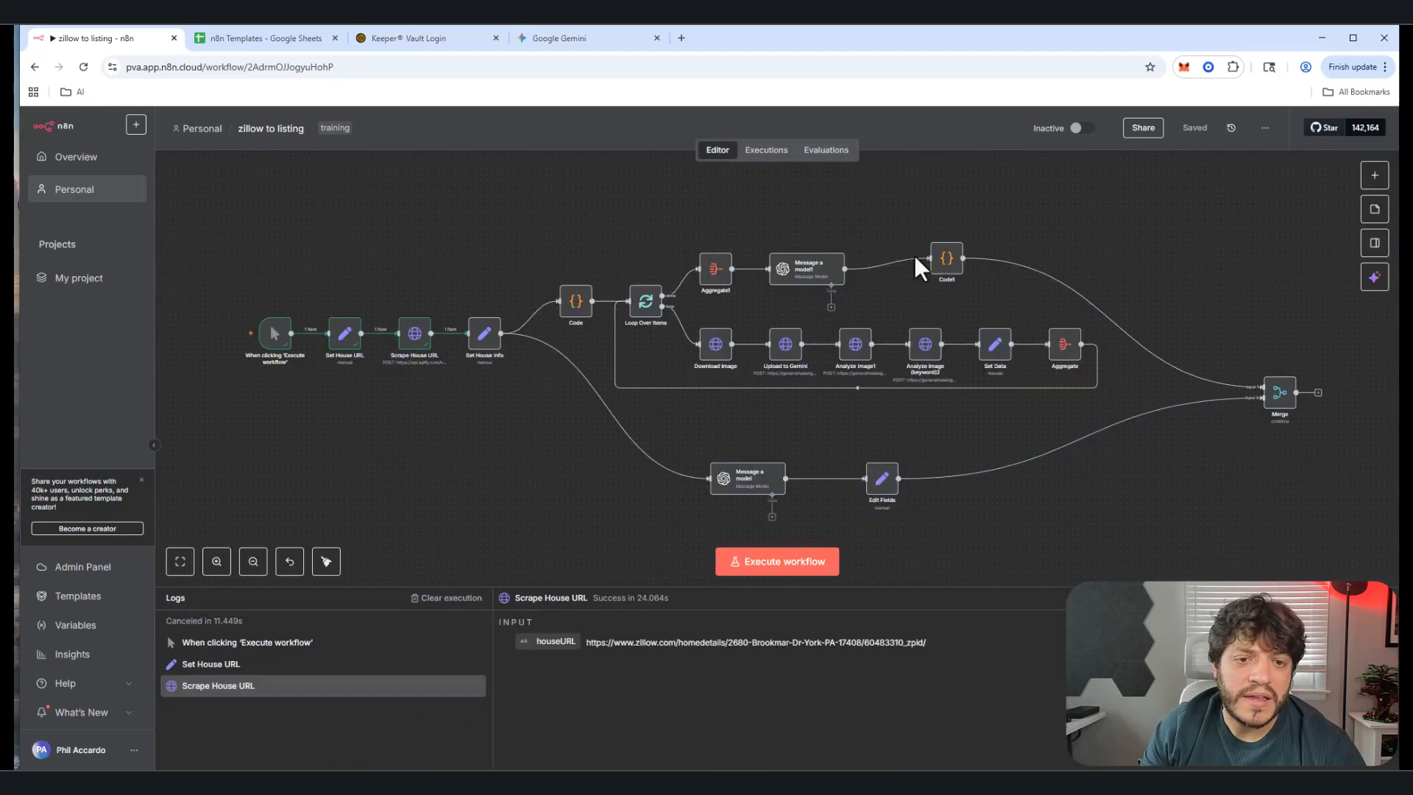
double_click(808, 278)
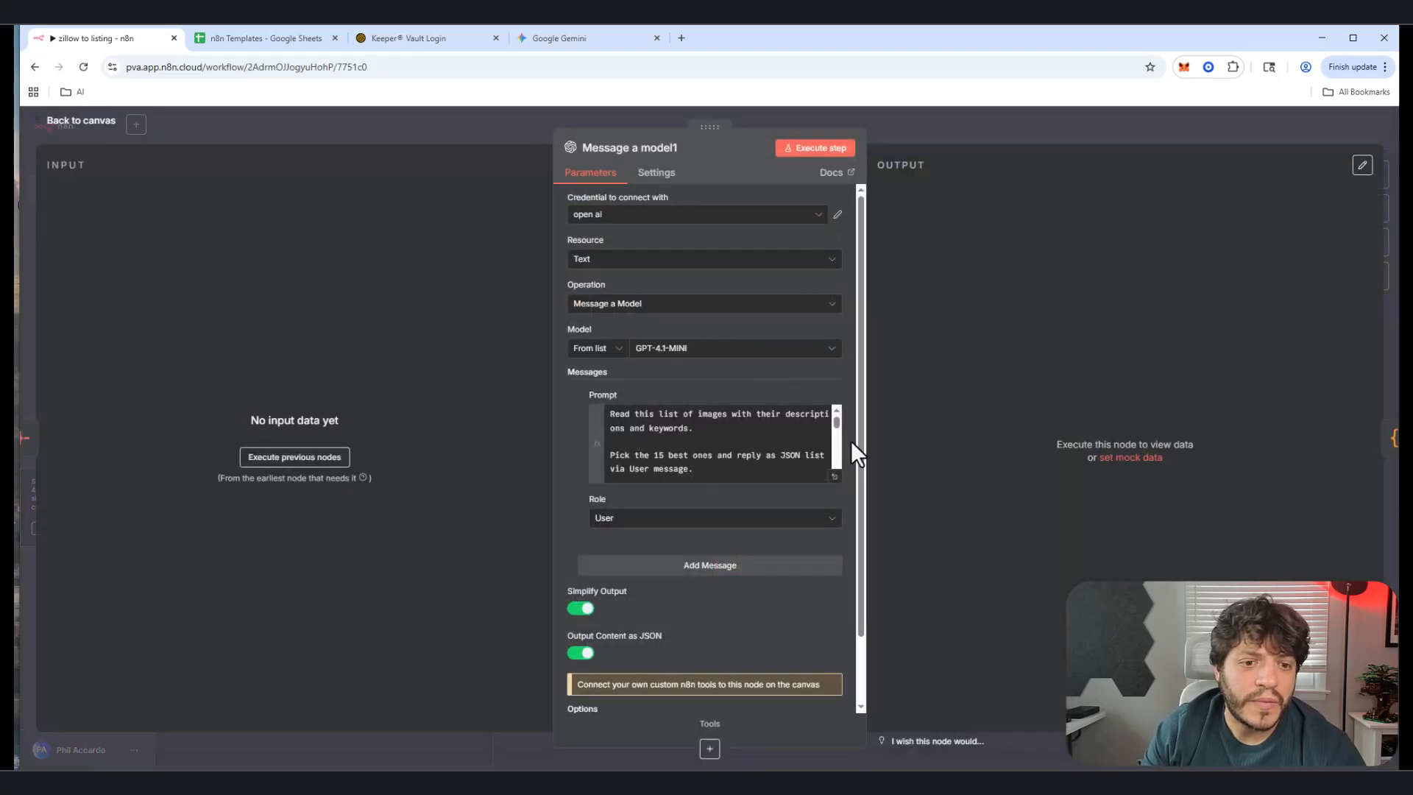
click(838, 478)
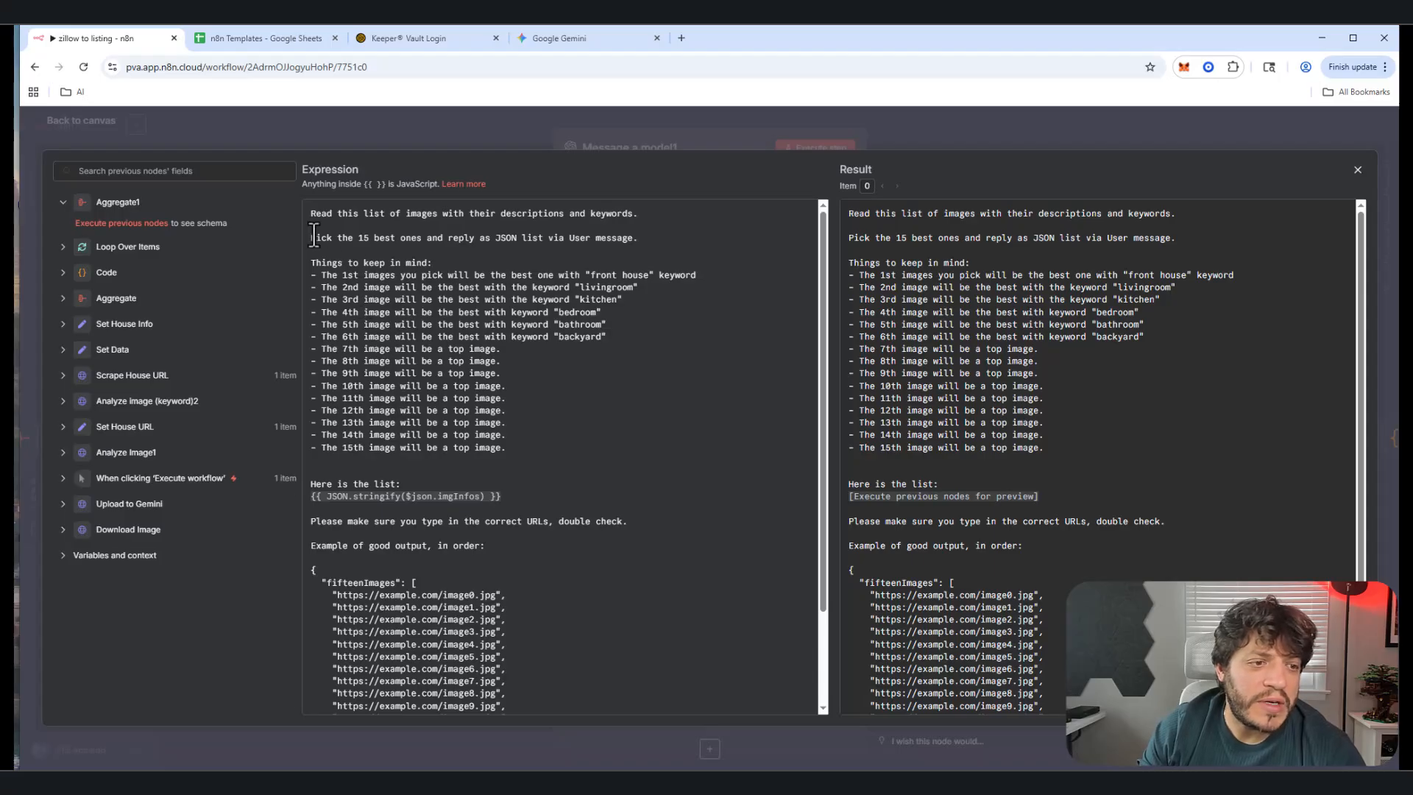
drag(311, 238, 427, 336)
click(410, 349)
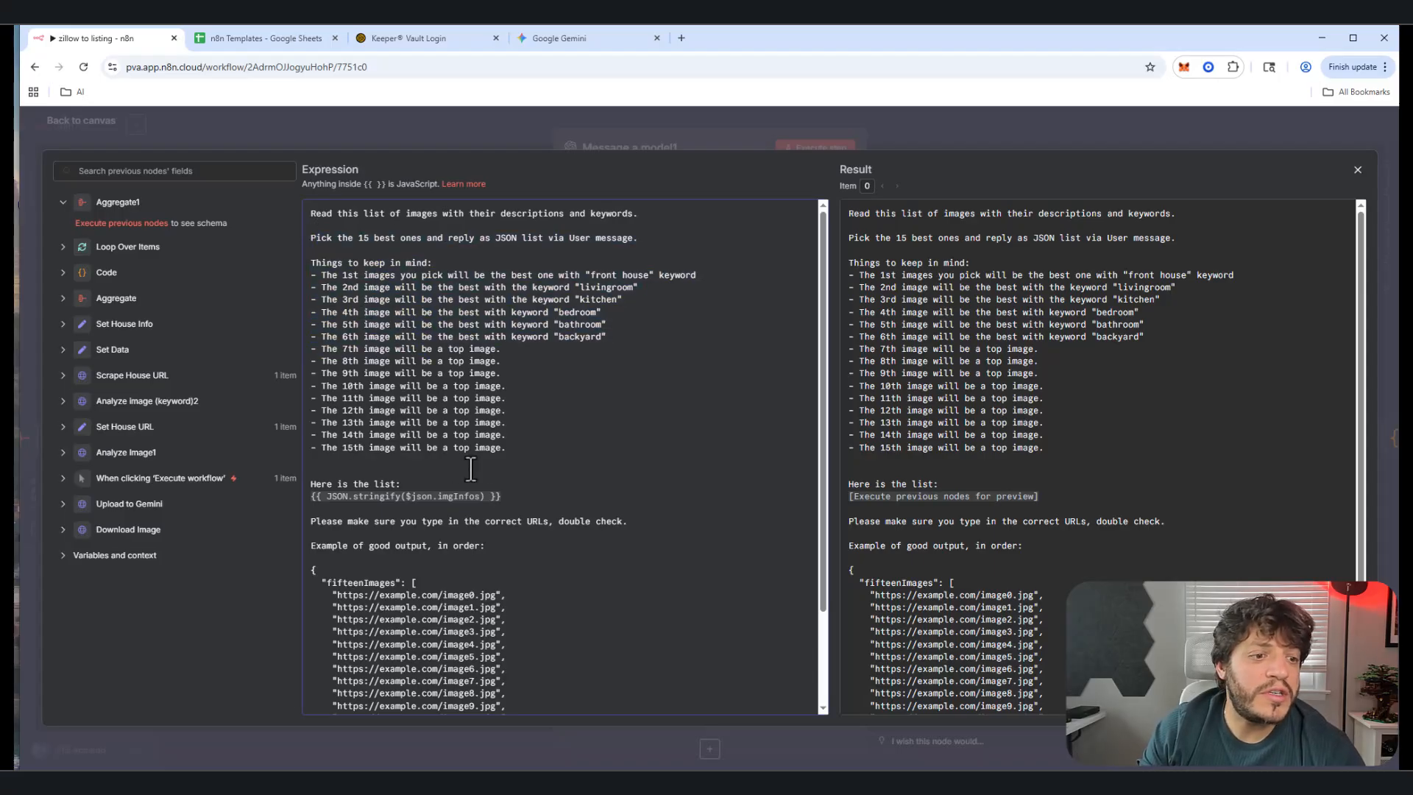
triple_click(316, 447)
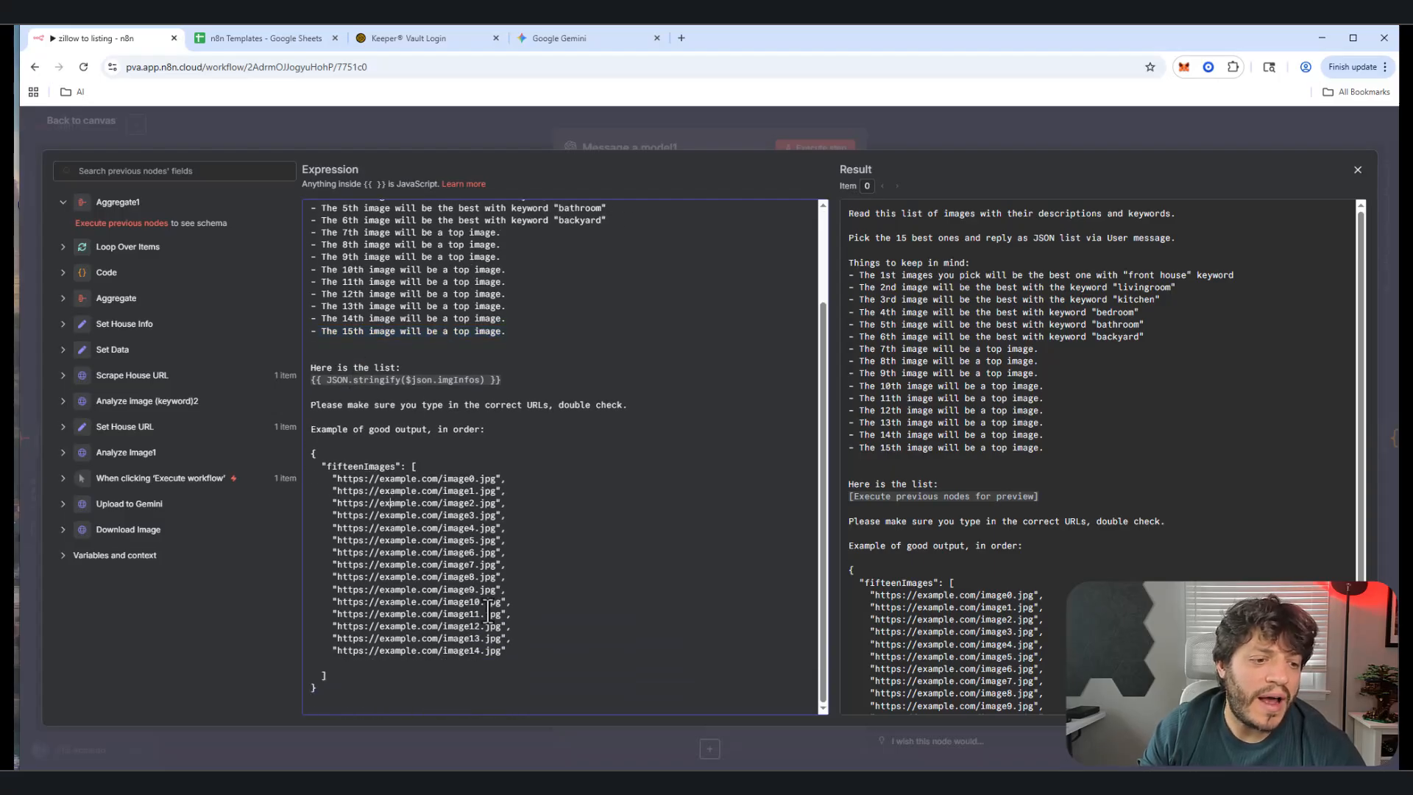
drag(511, 654, 322, 649)
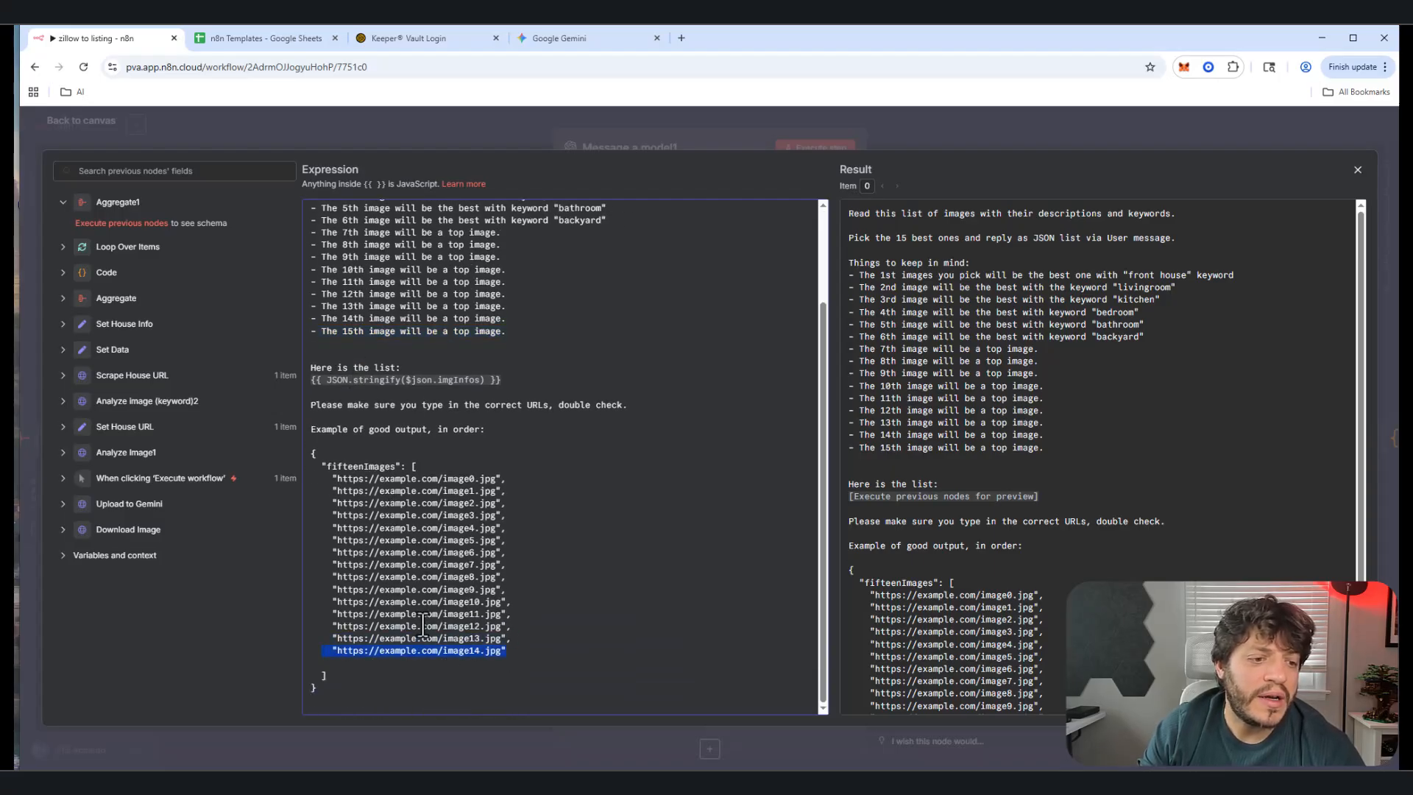
click(423, 624)
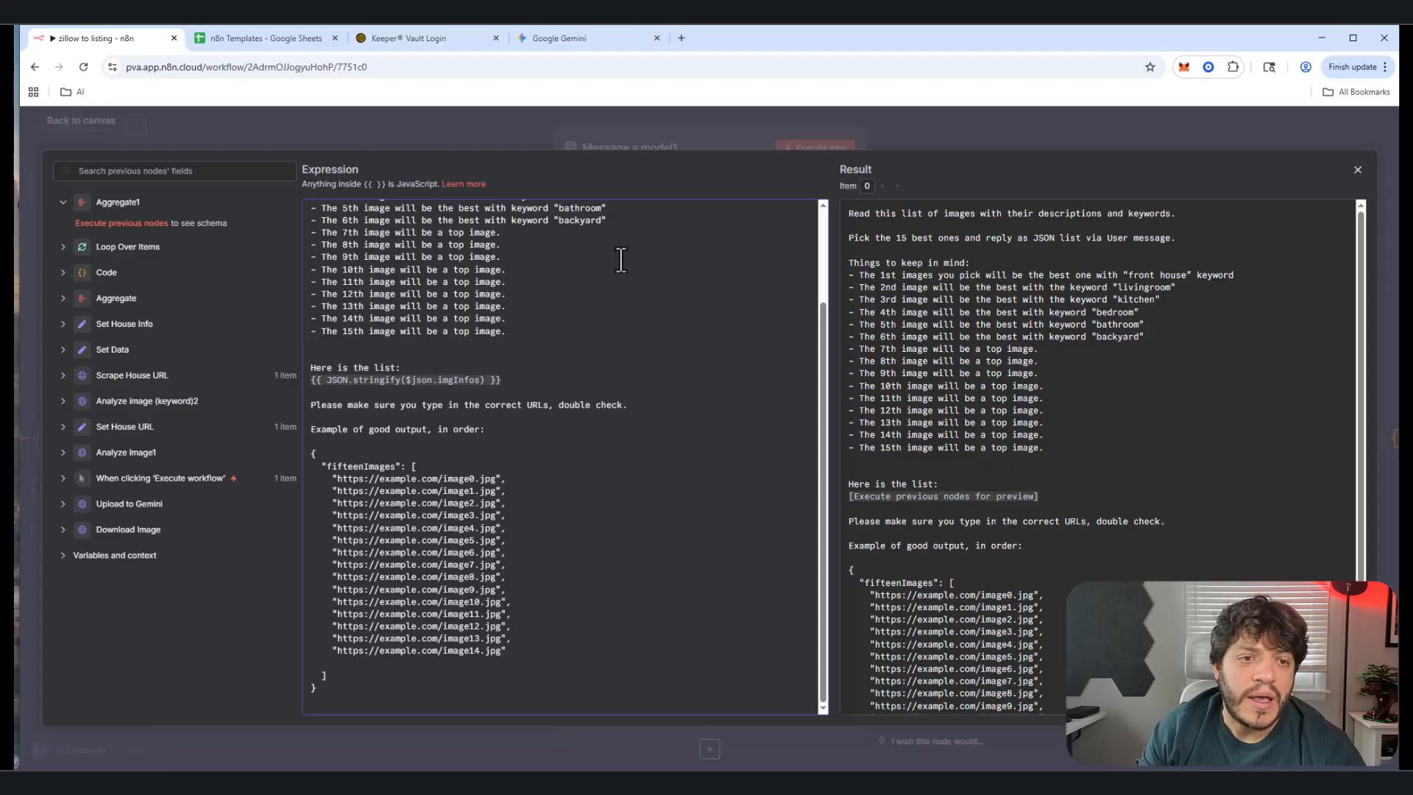
scroll(515, 335, up, 3)
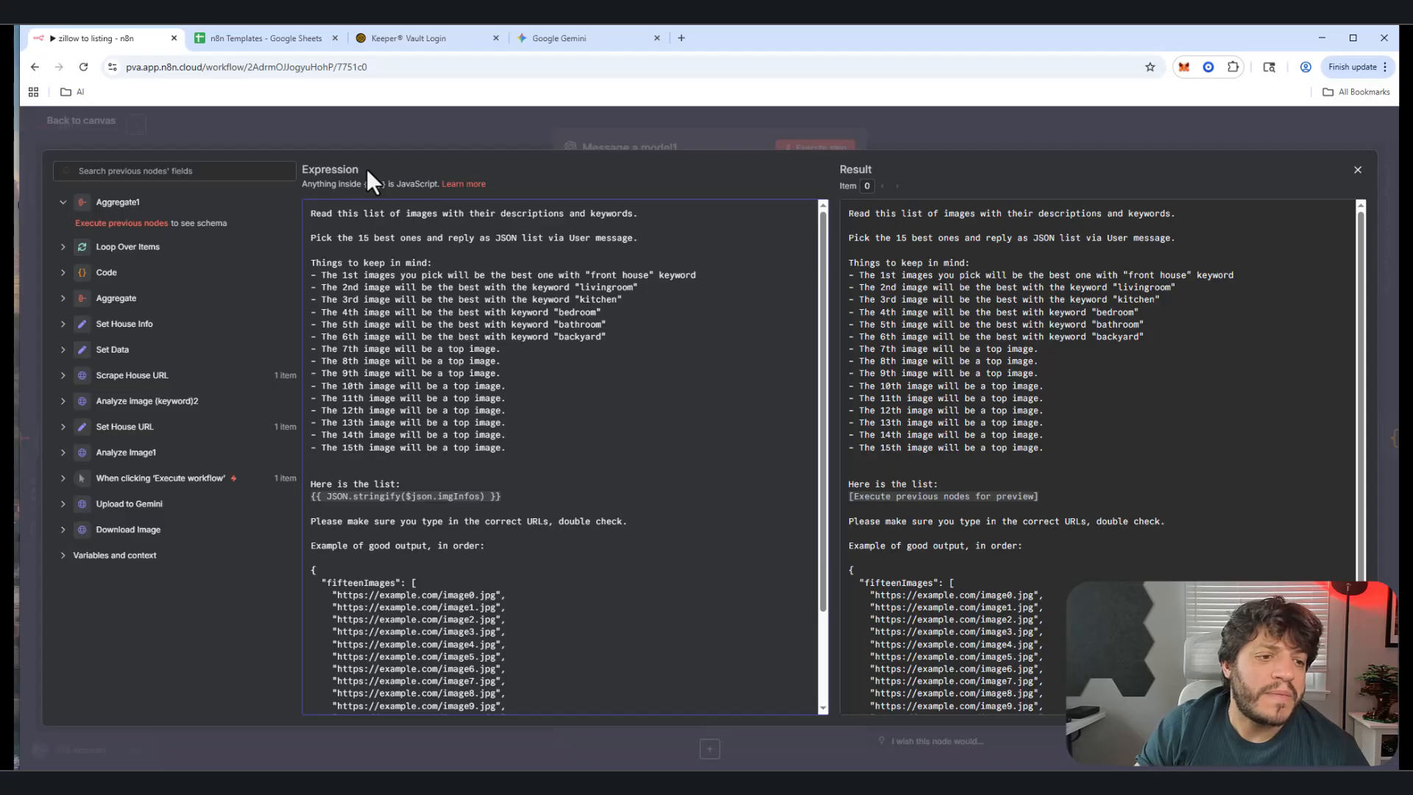
click(1359, 177)
click(82, 122)
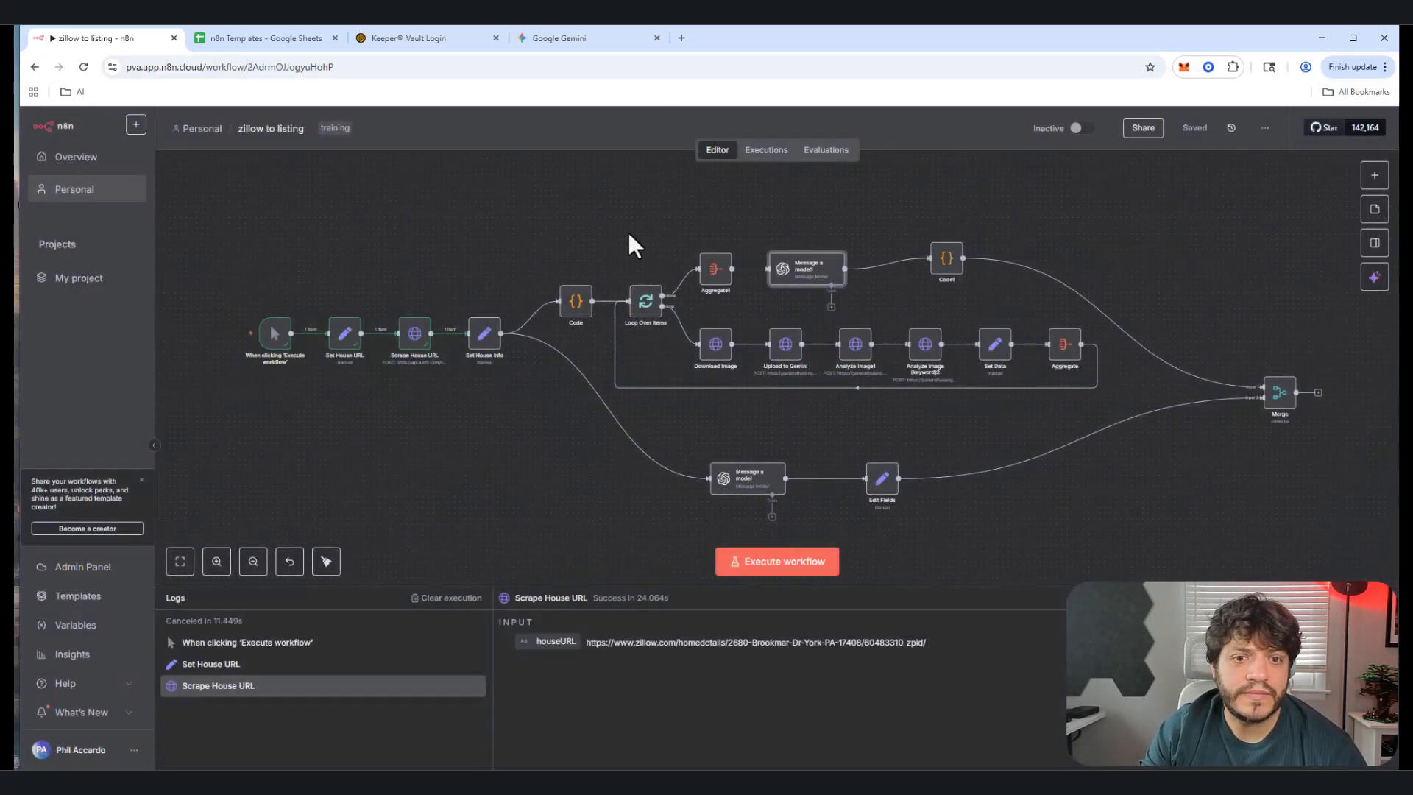
Step: Glance at Code1's JavaScript, then open the Message a model prompt full screen
double_click(947, 264)
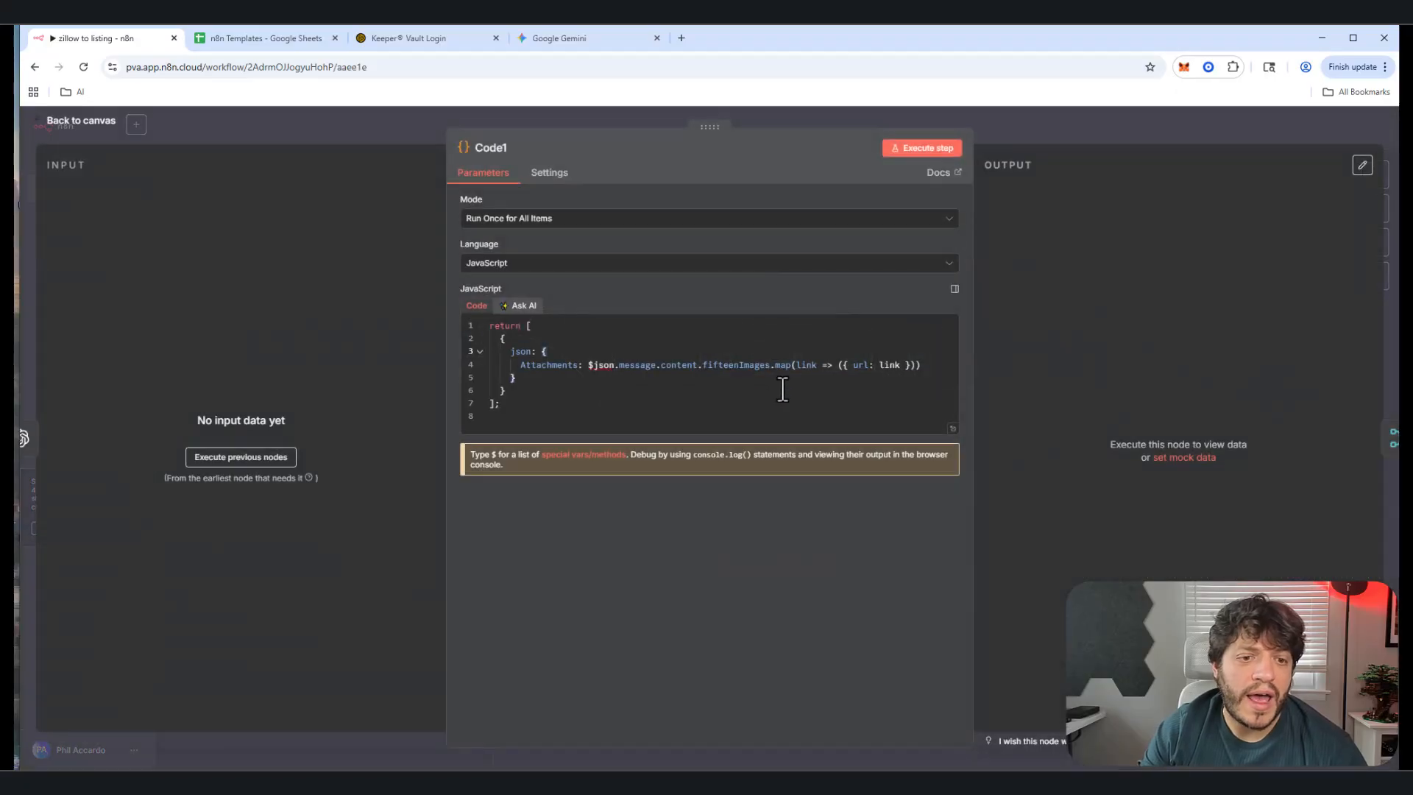
click(76, 123)
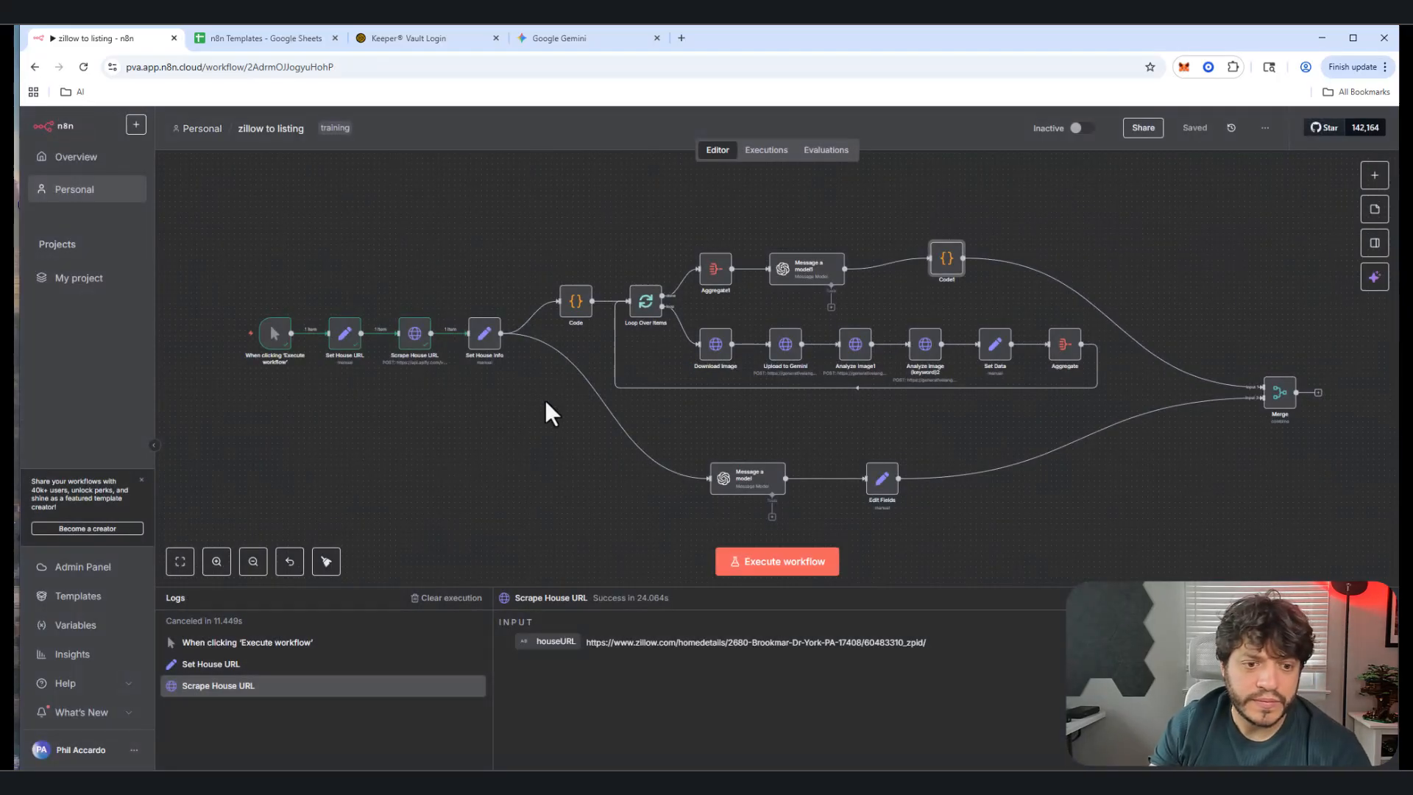
double_click(758, 491)
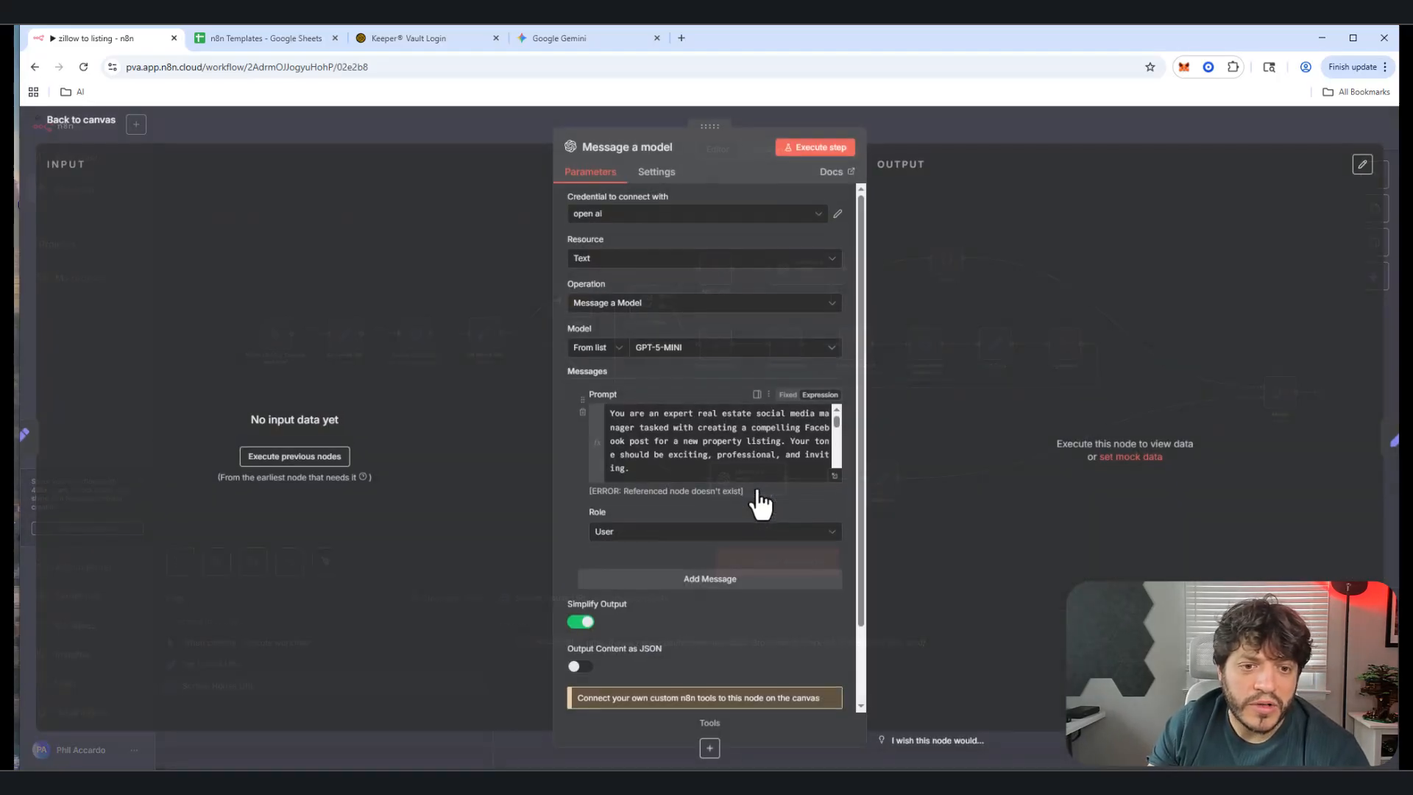
click(834, 477)
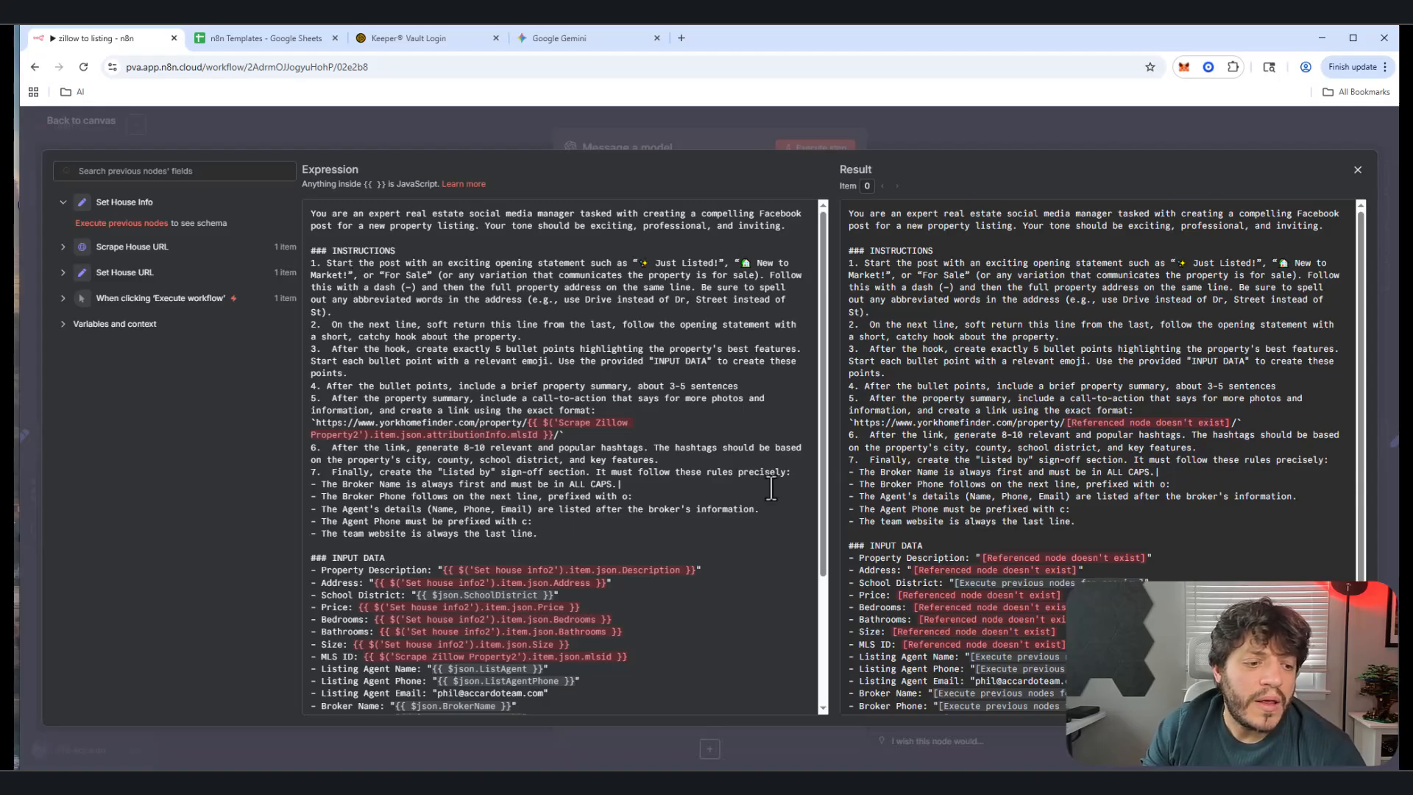
Step: Review the prompt's listing agent email, broker address, team website and property input lines
scroll(374, 447, down, 3)
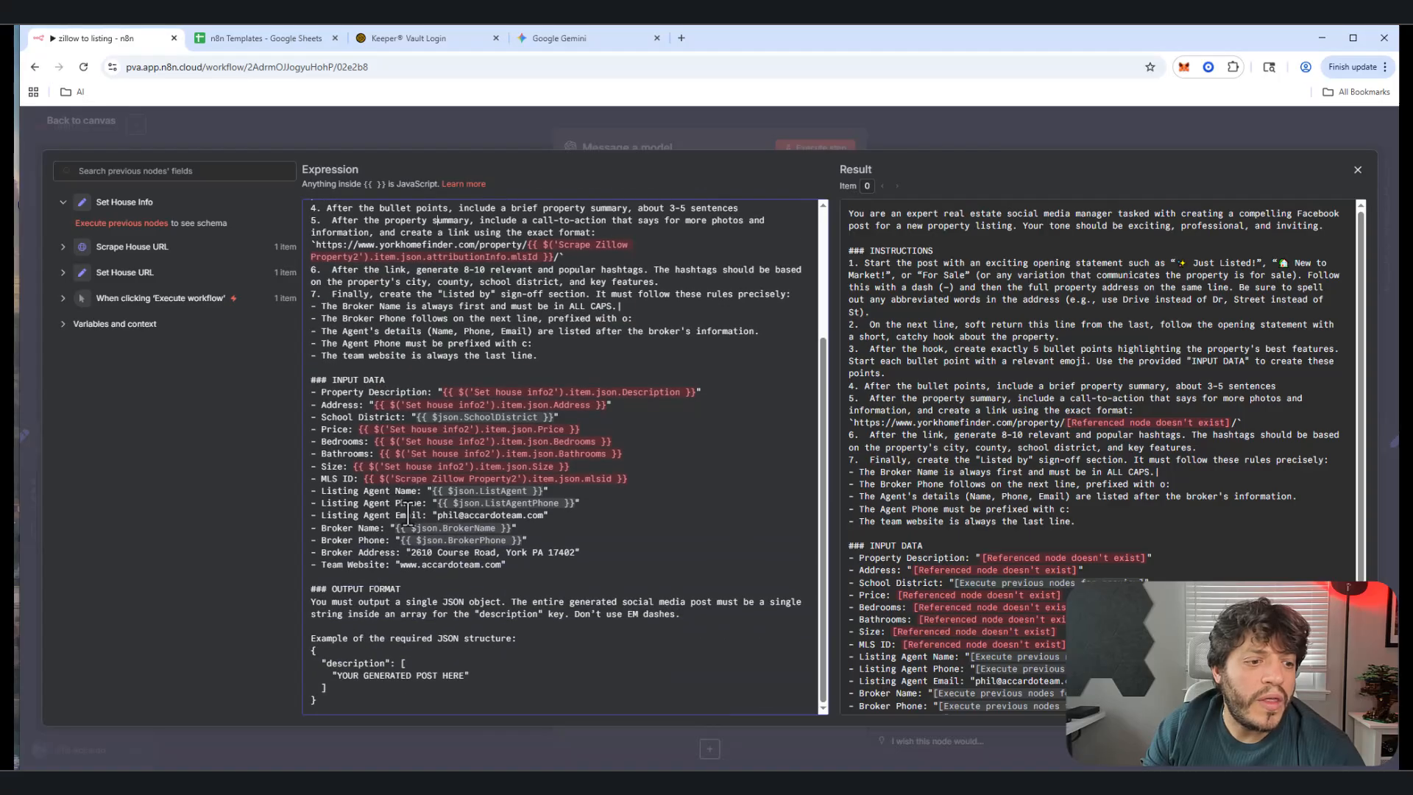
double_click(335, 516)
drag(368, 515, 551, 504)
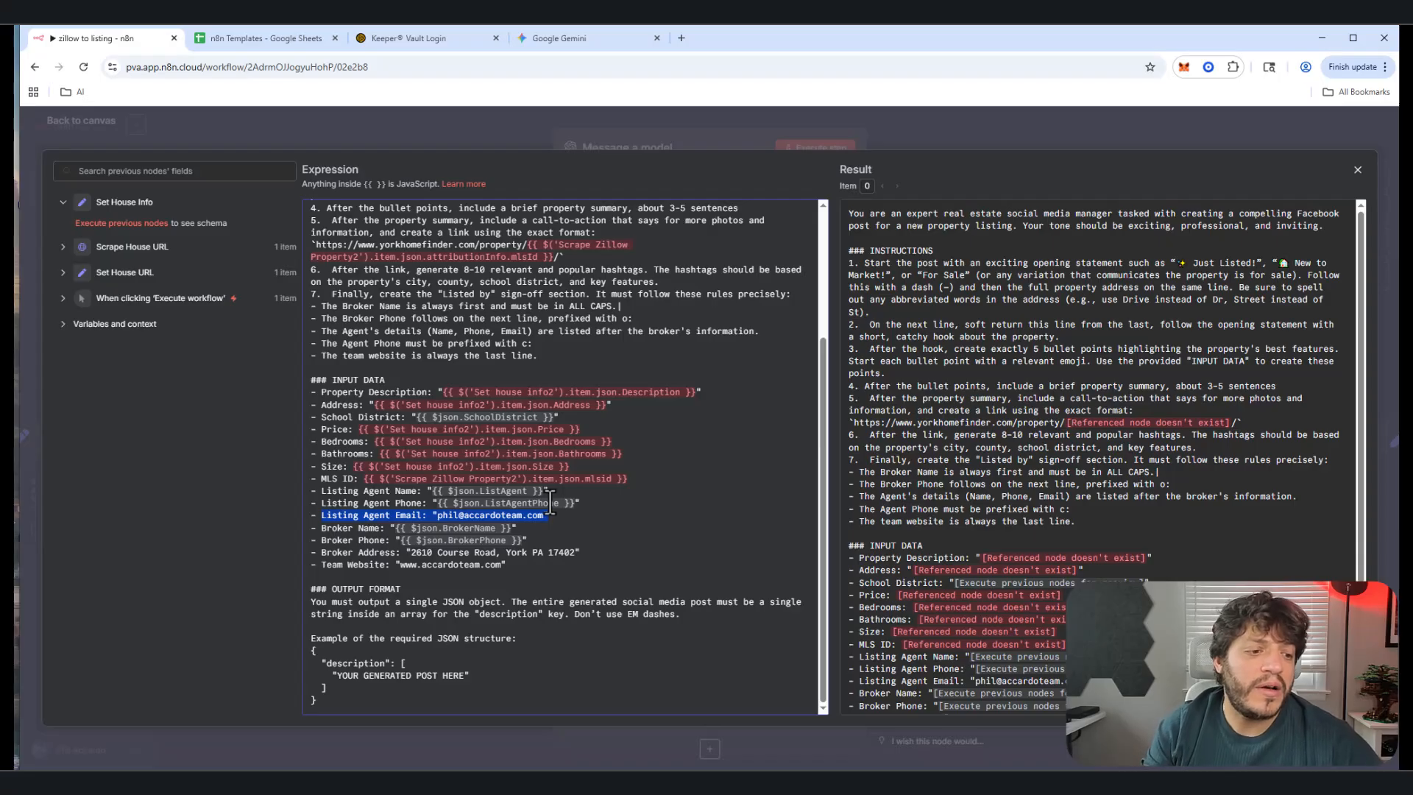
mouse_move(337, 552)
mouse_down()
mouse_move(582, 567)
mouse_move(315, 567)
mouse_up()
click(508, 566)
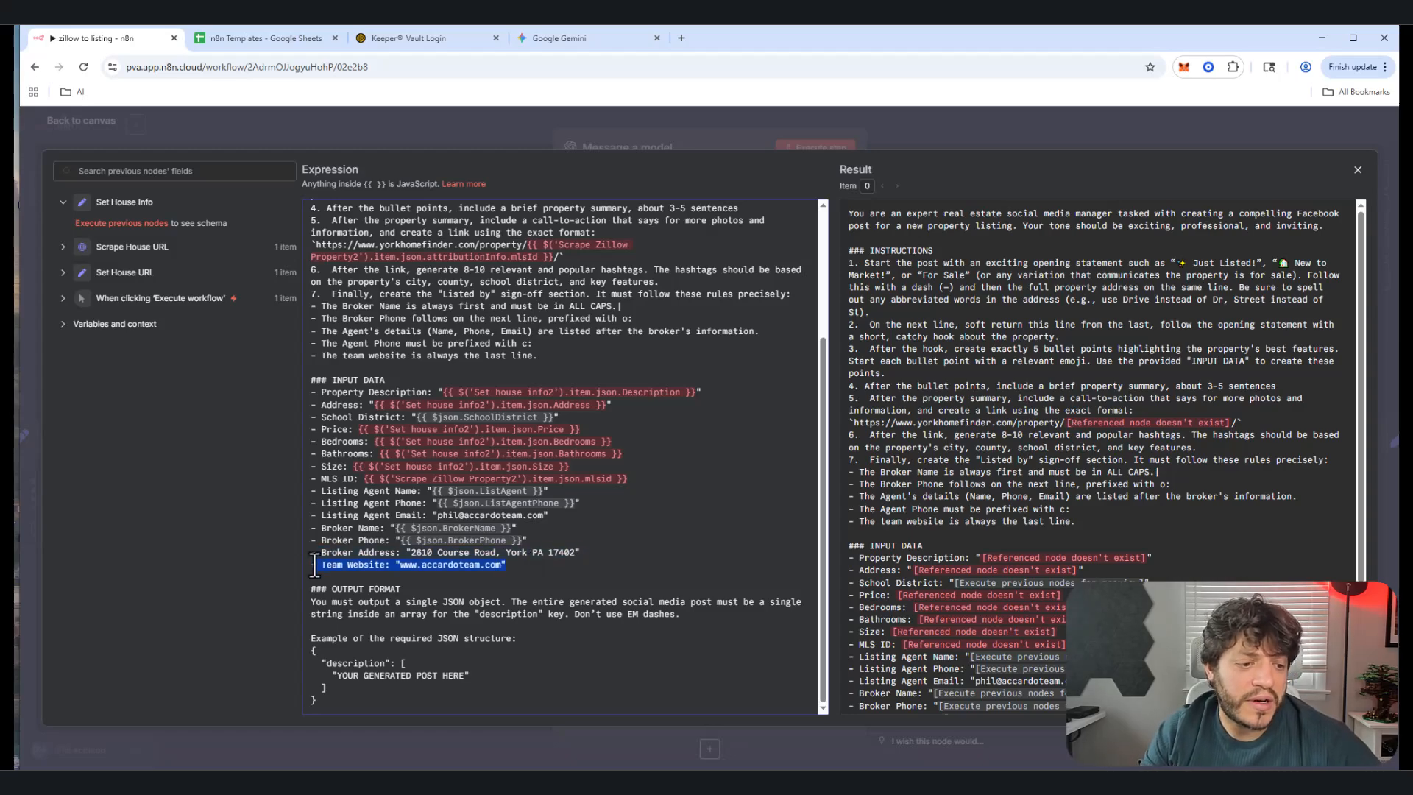
click(349, 528)
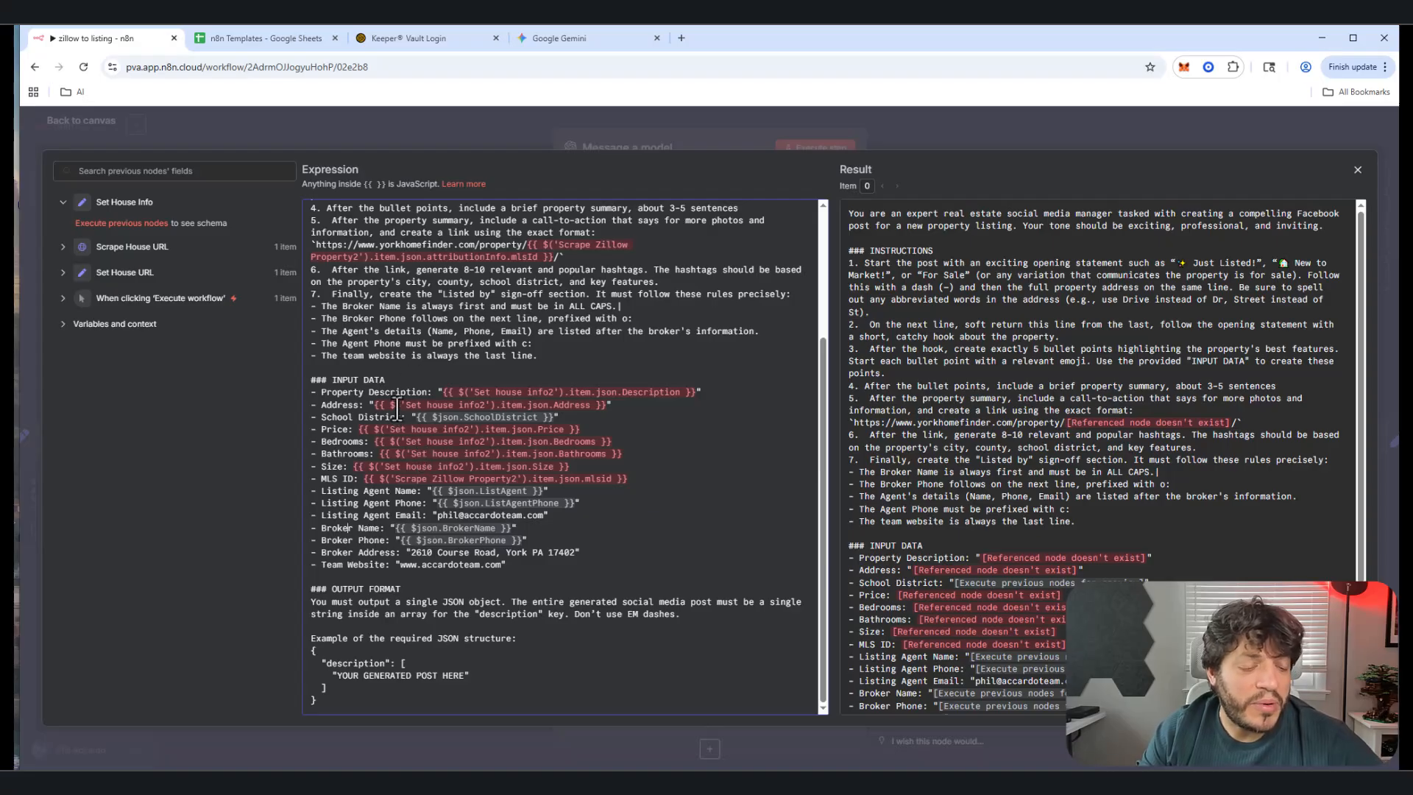
drag(396, 382, 488, 545)
click(427, 349)
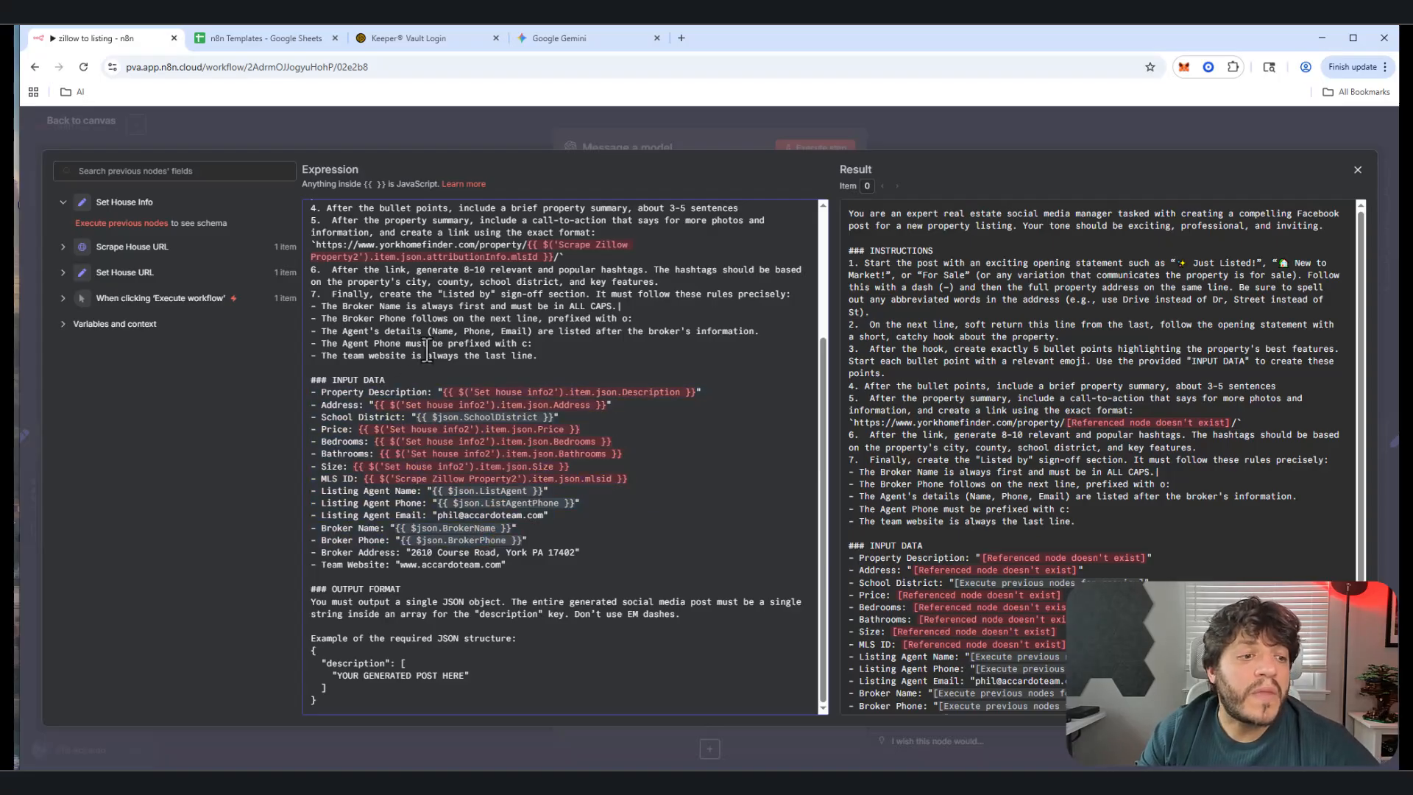
Step: Review the listing link built from the yorkhomefinder URL plus the property's MLS ID
scroll(421, 479, up, 3)
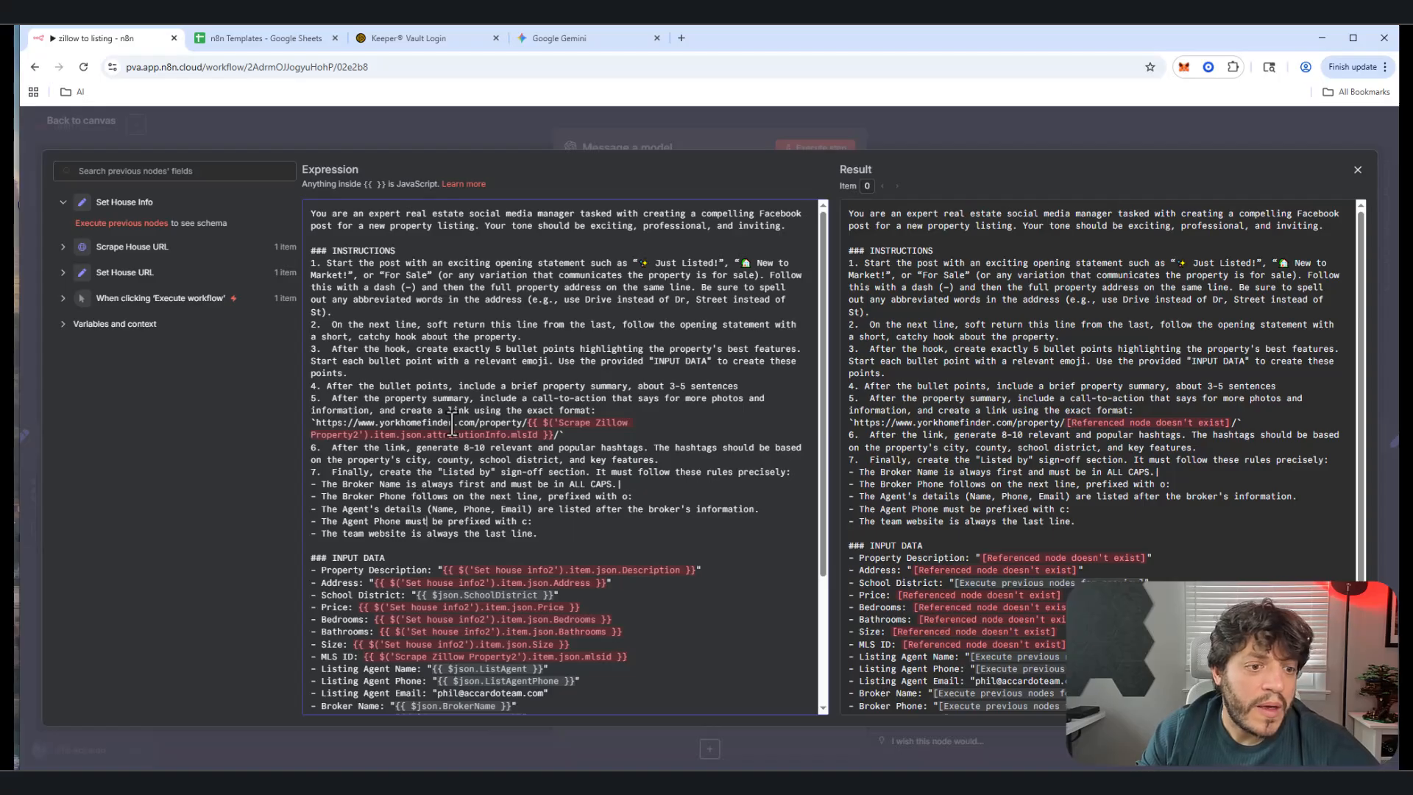
drag(315, 423, 527, 424)
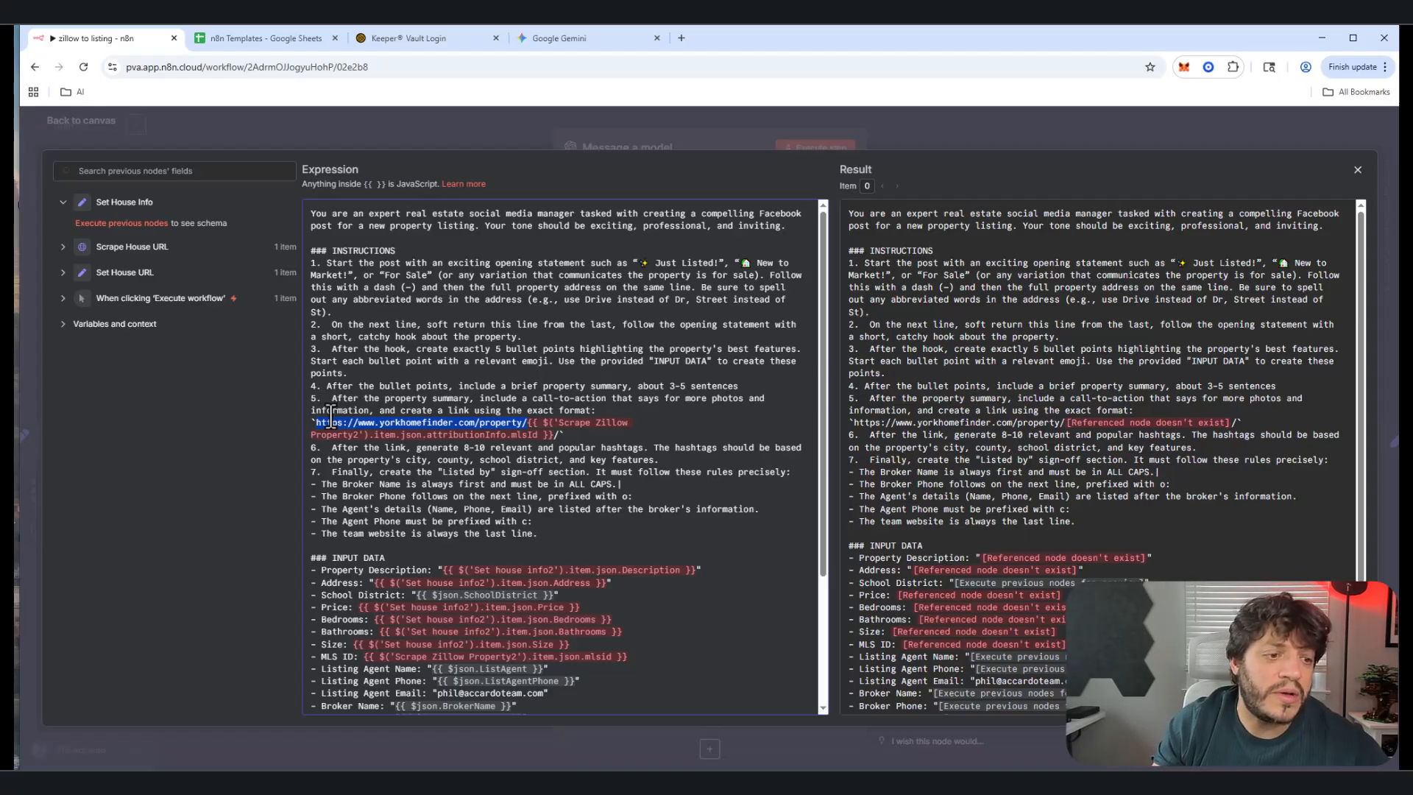
click(388, 398)
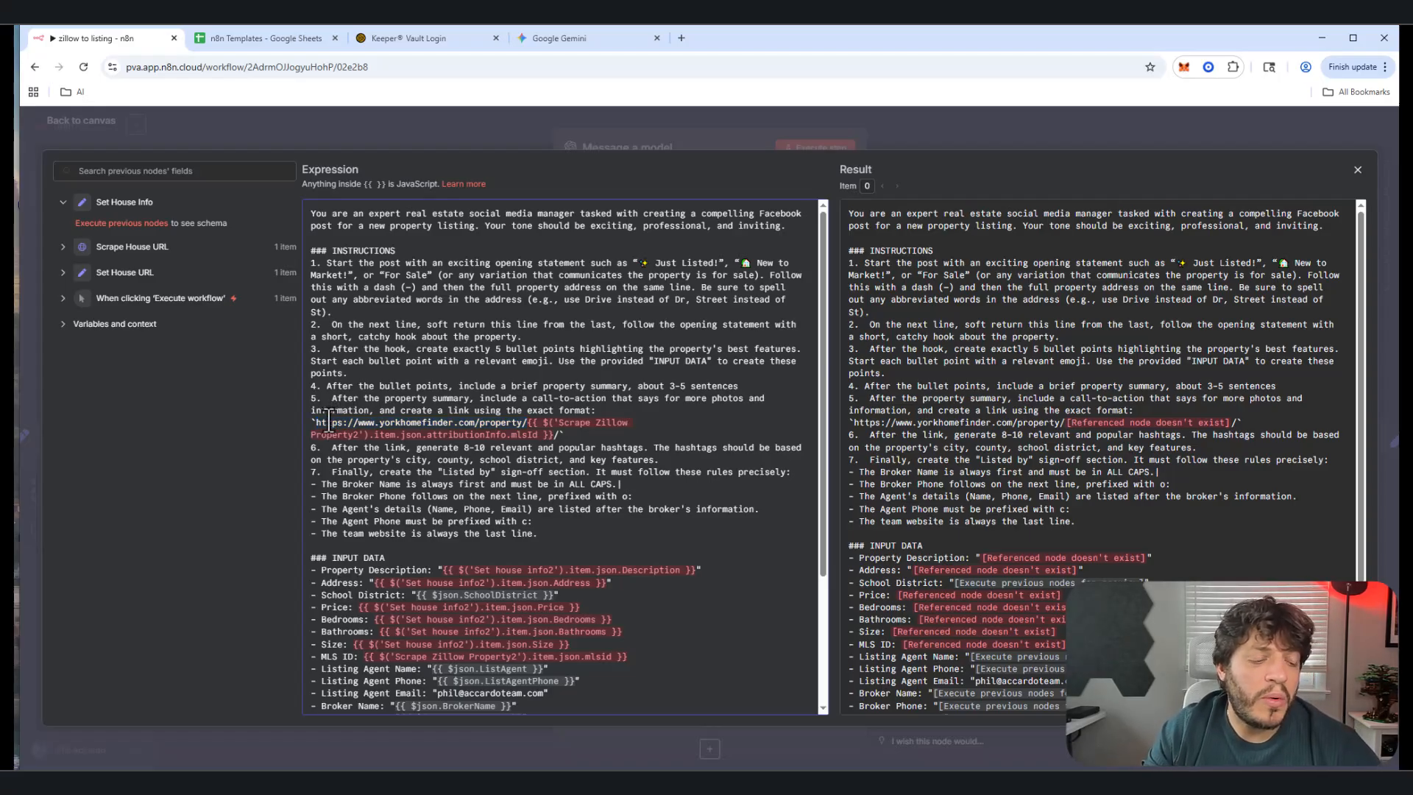
drag(314, 426, 527, 426)
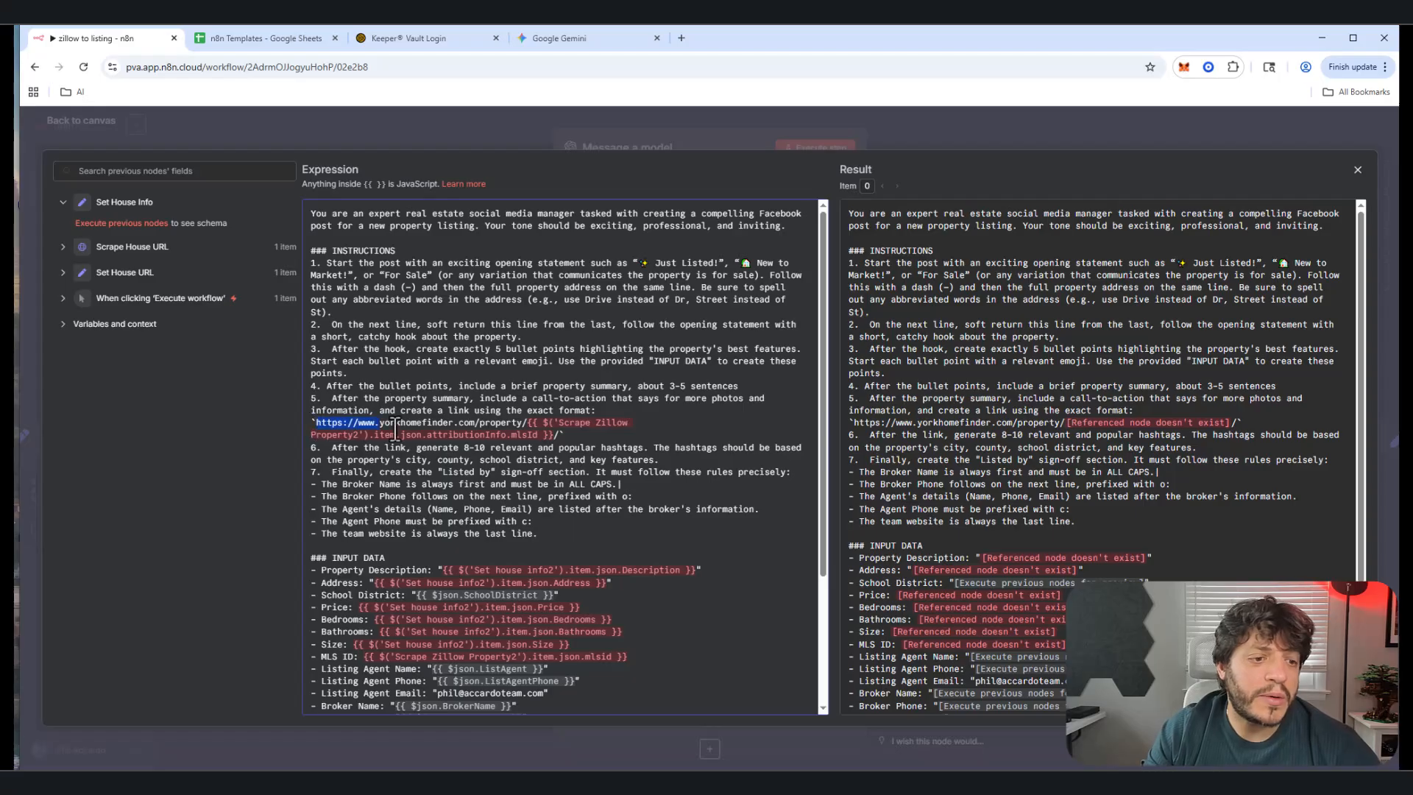
click(558, 434)
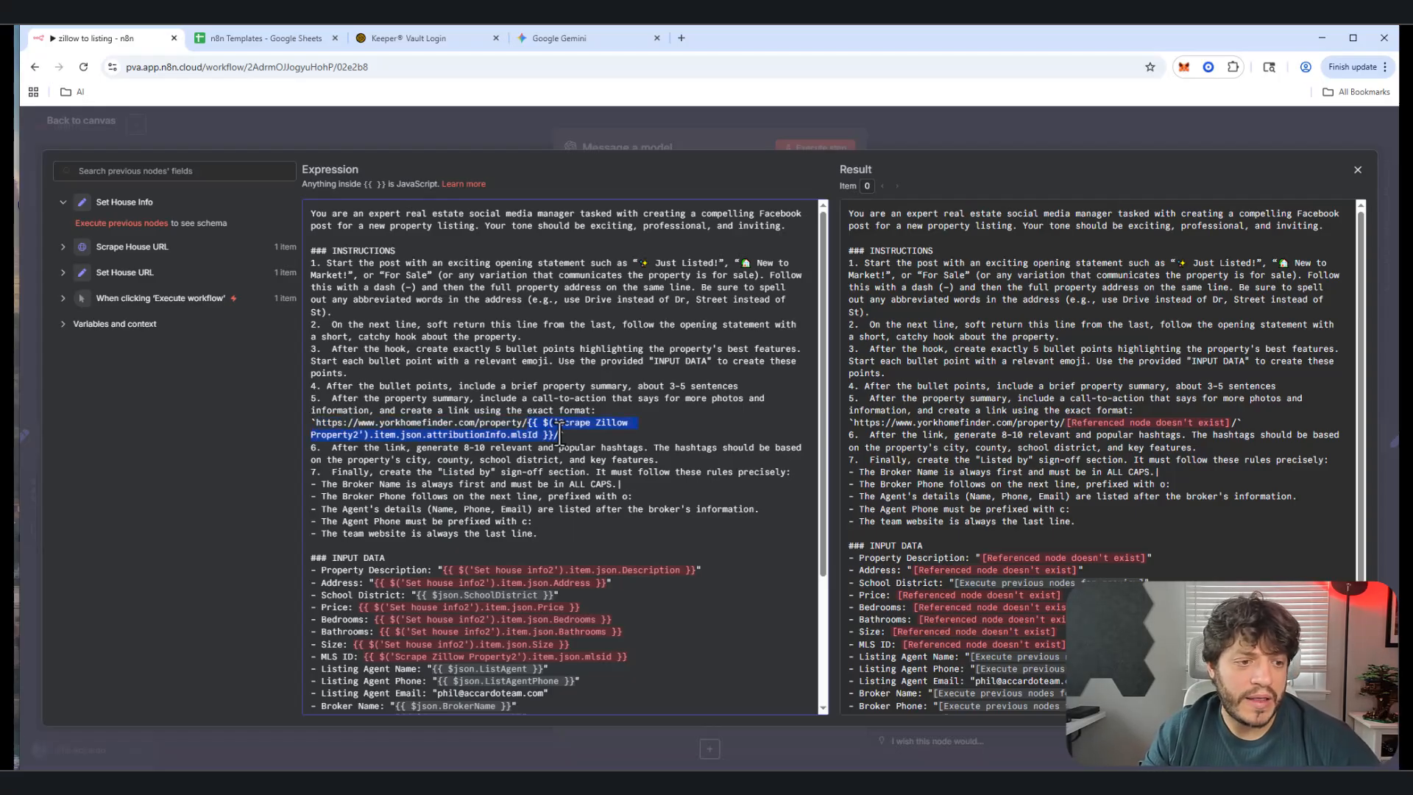
drag(559, 434, 527, 421)
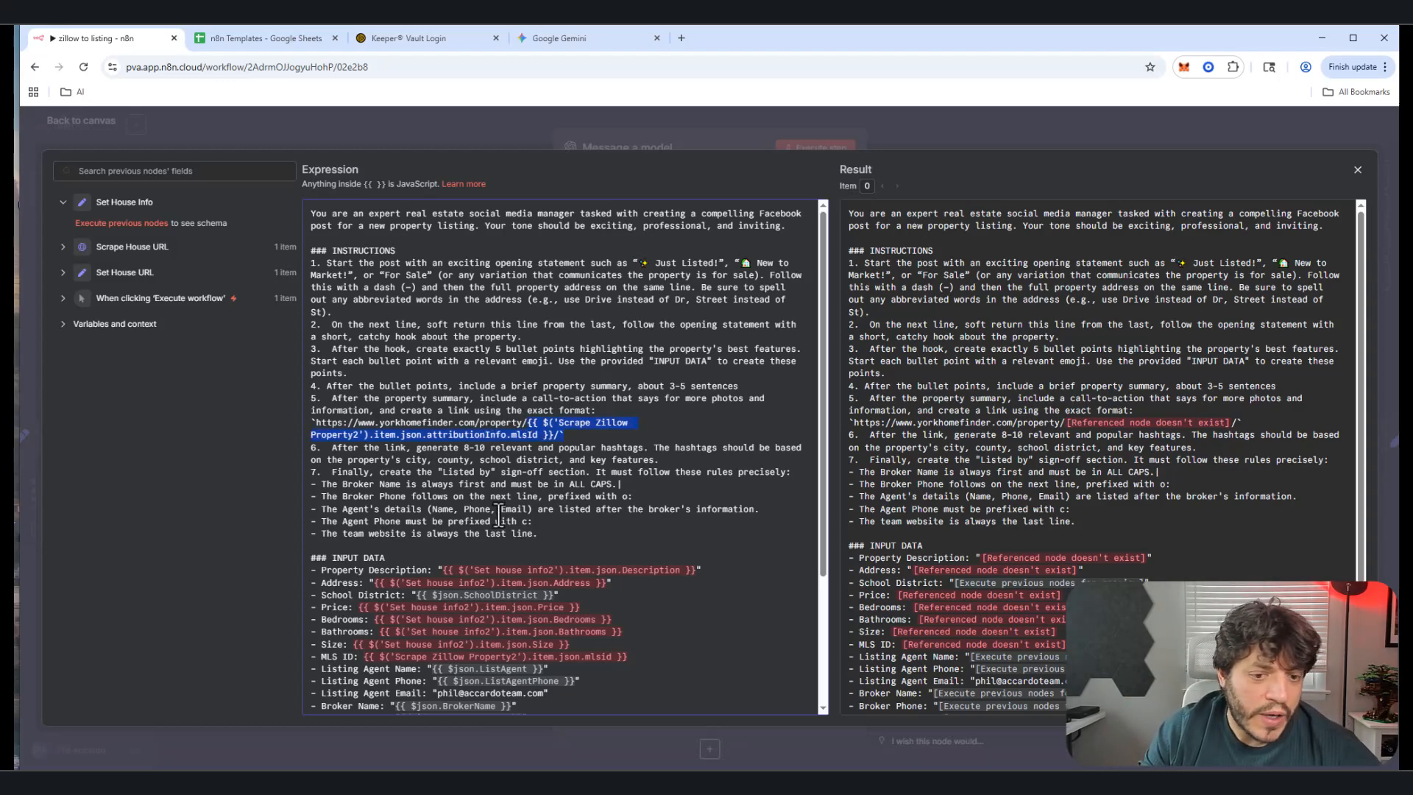
click(554, 460)
Step: Leave the prompt editor and inspect the Merge step, which combines its inputs by position
click(99, 118)
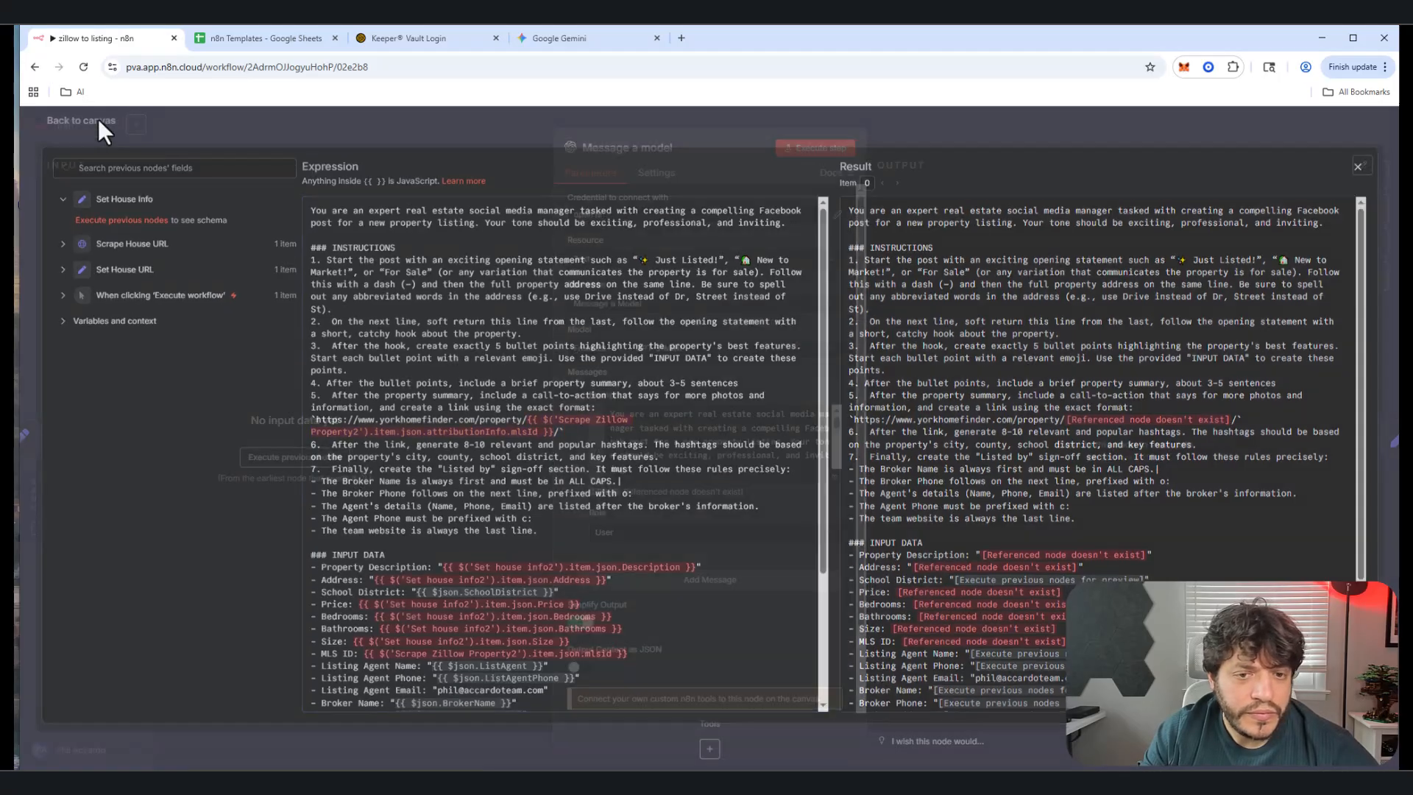
scroll(785, 545, down, 2)
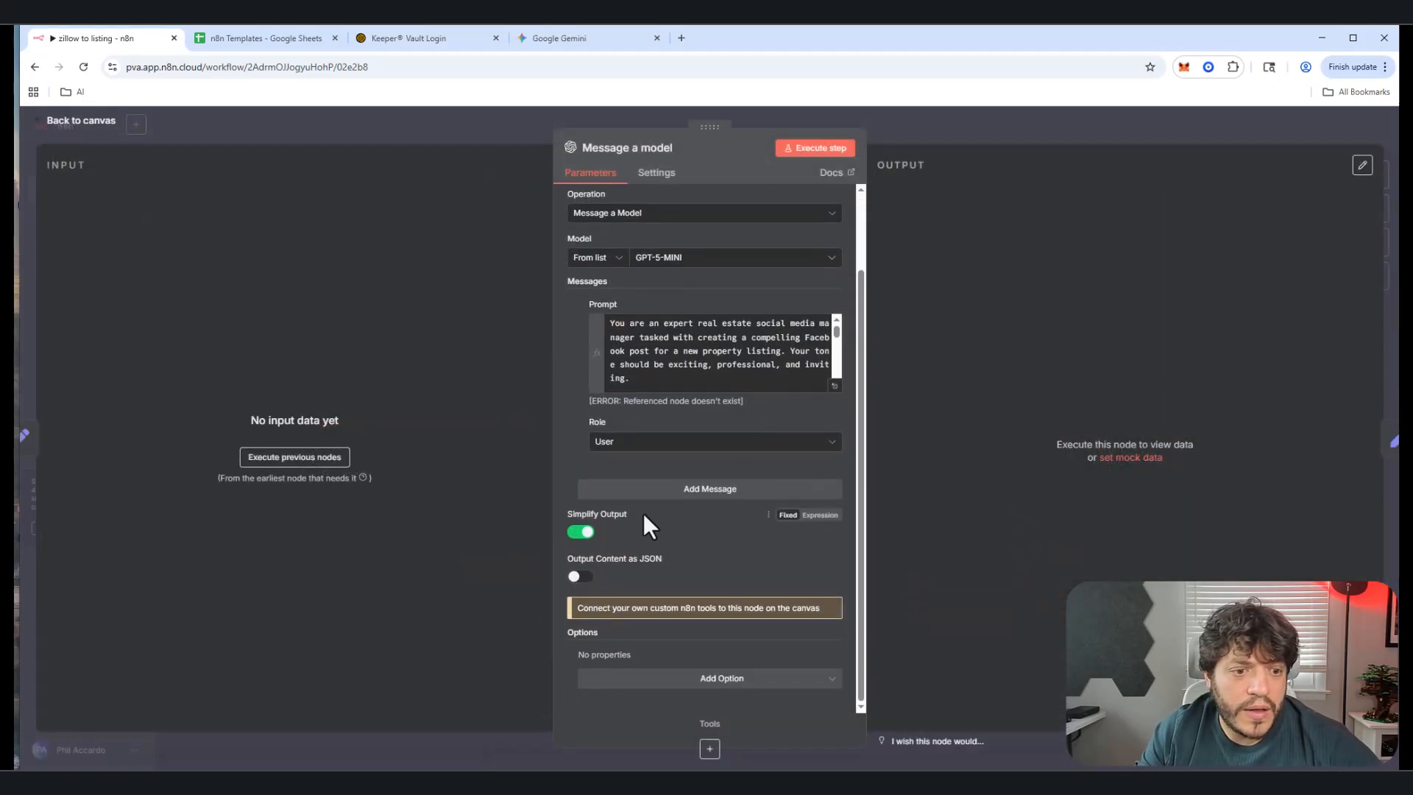
scroll(585, 545, up, 2)
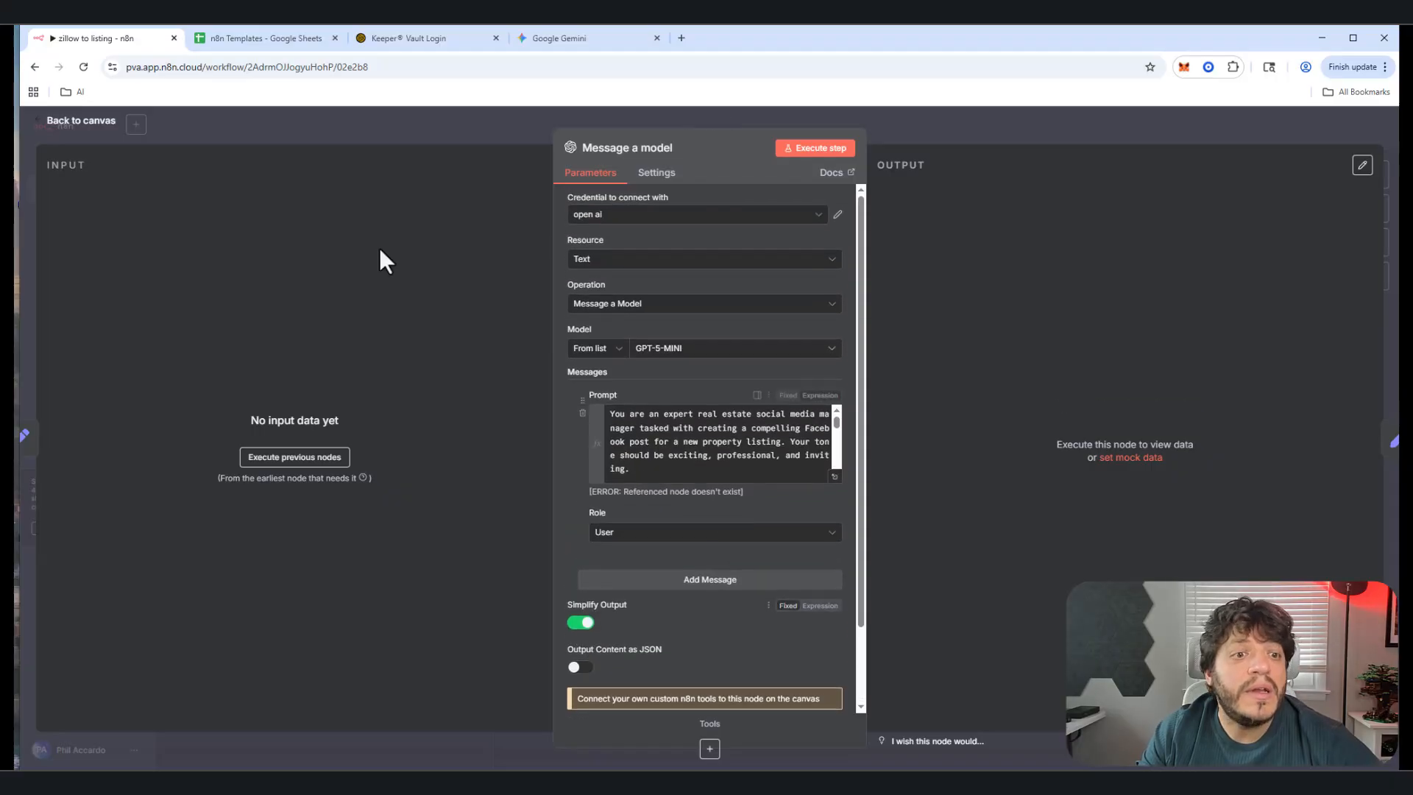
click(98, 129)
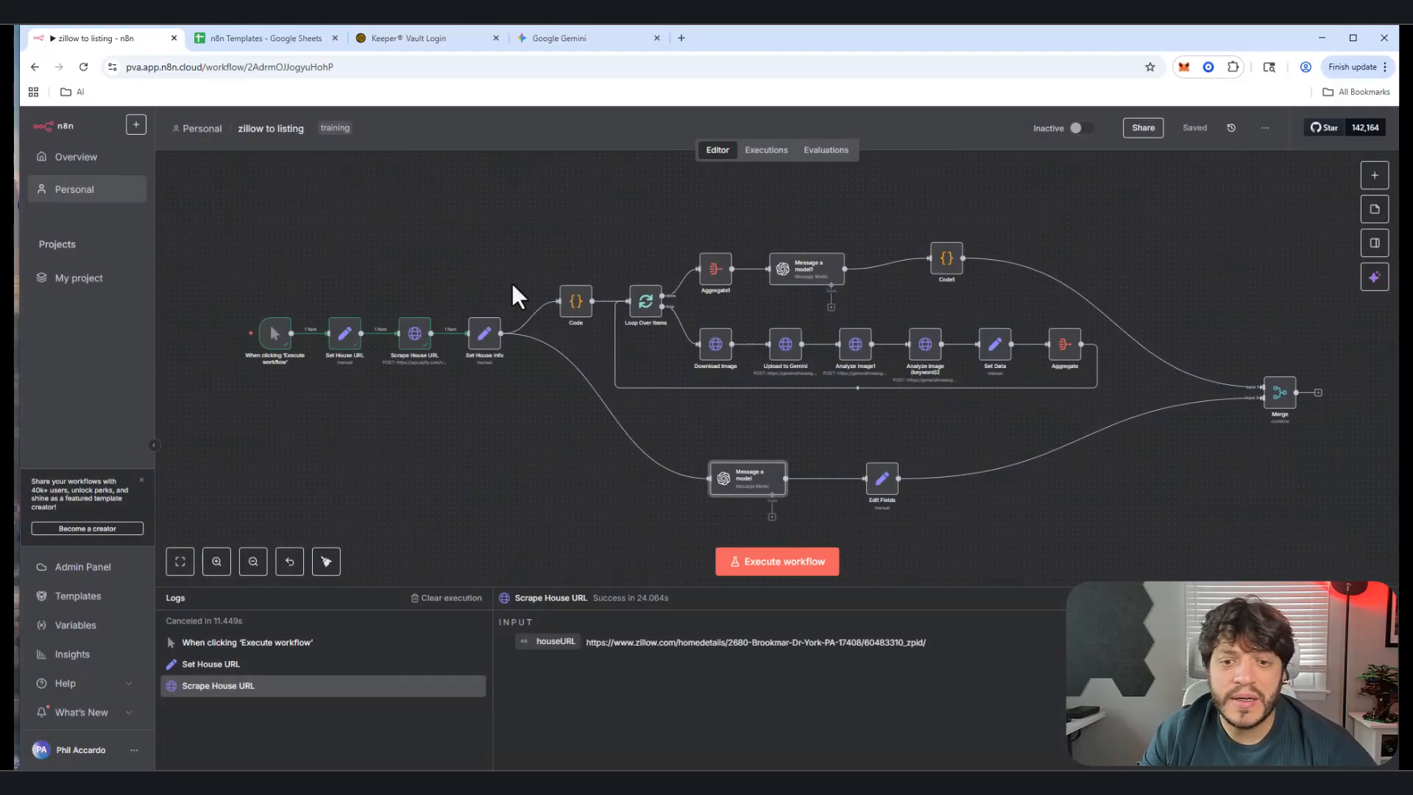
double_click(1280, 401)
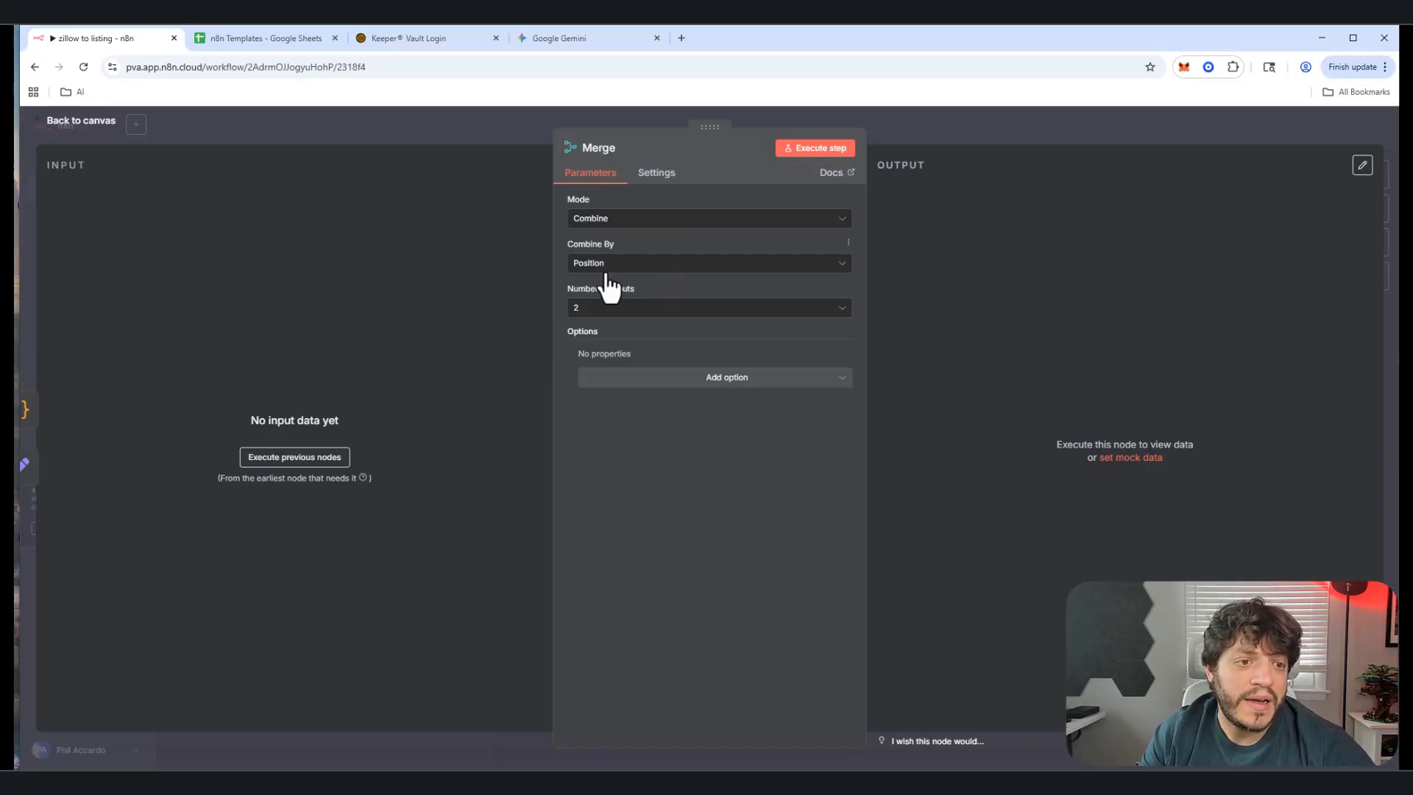
click(70, 122)
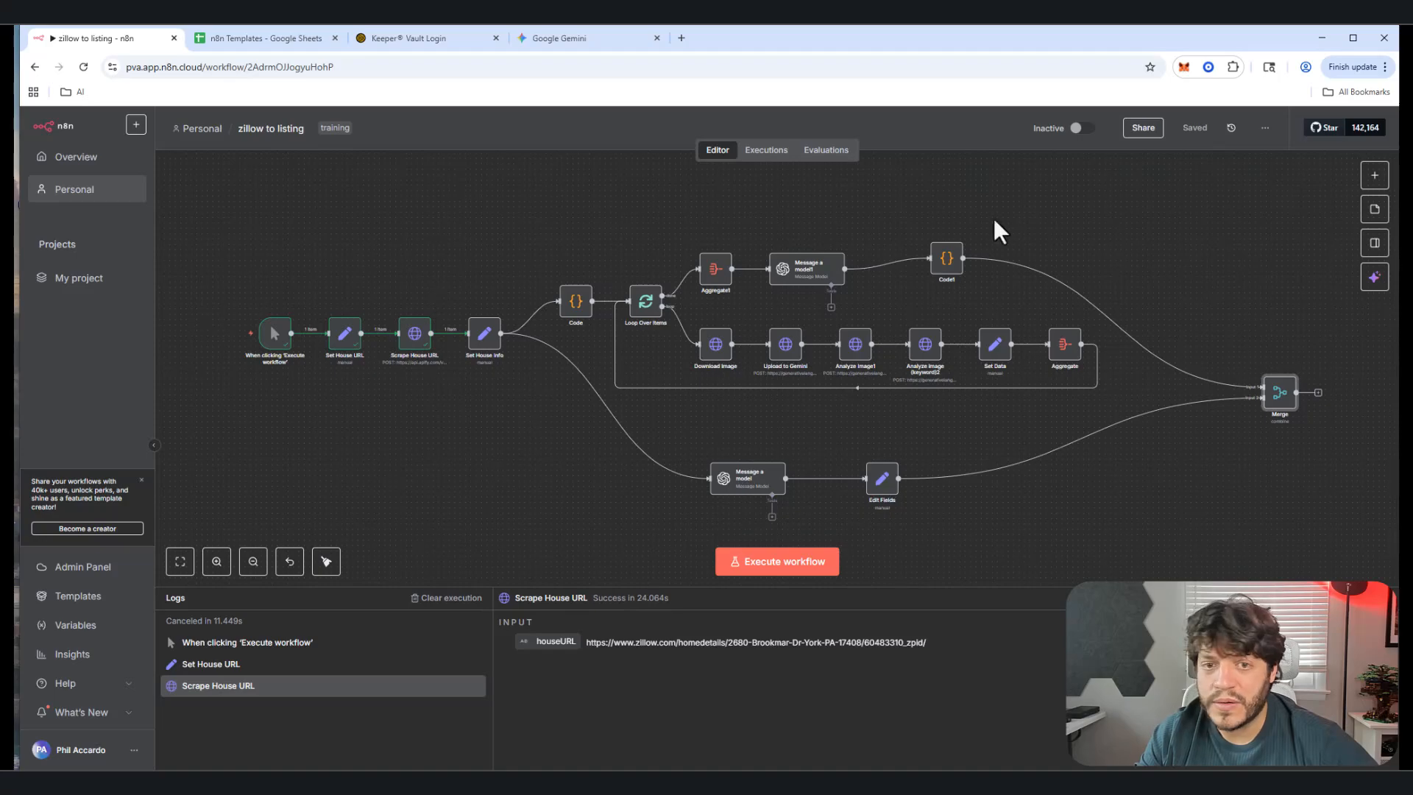
Step: Run the full workflow with Ctrl+Enter, checking the Upload to Gemini step during the run
key(ctrl+Return)
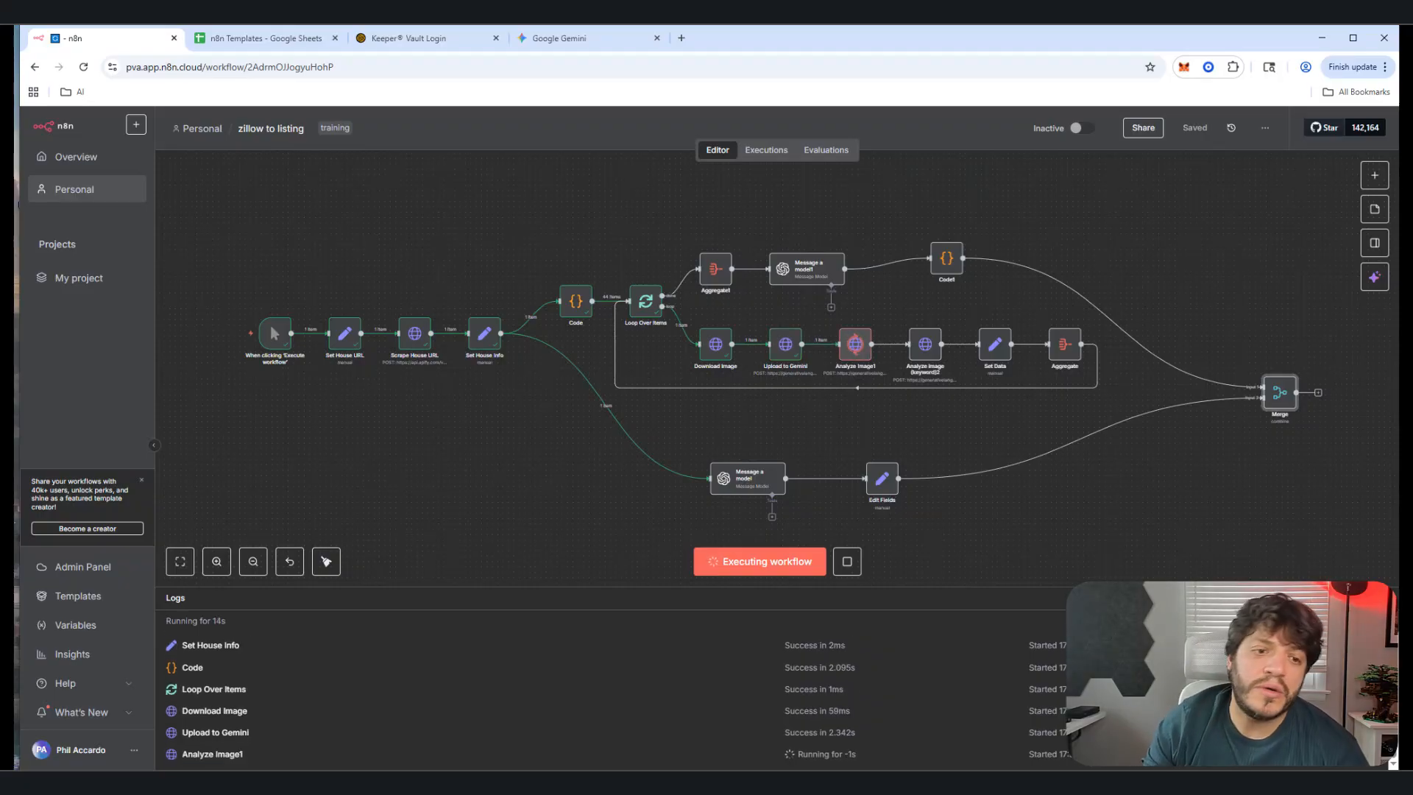
double_click(785, 346)
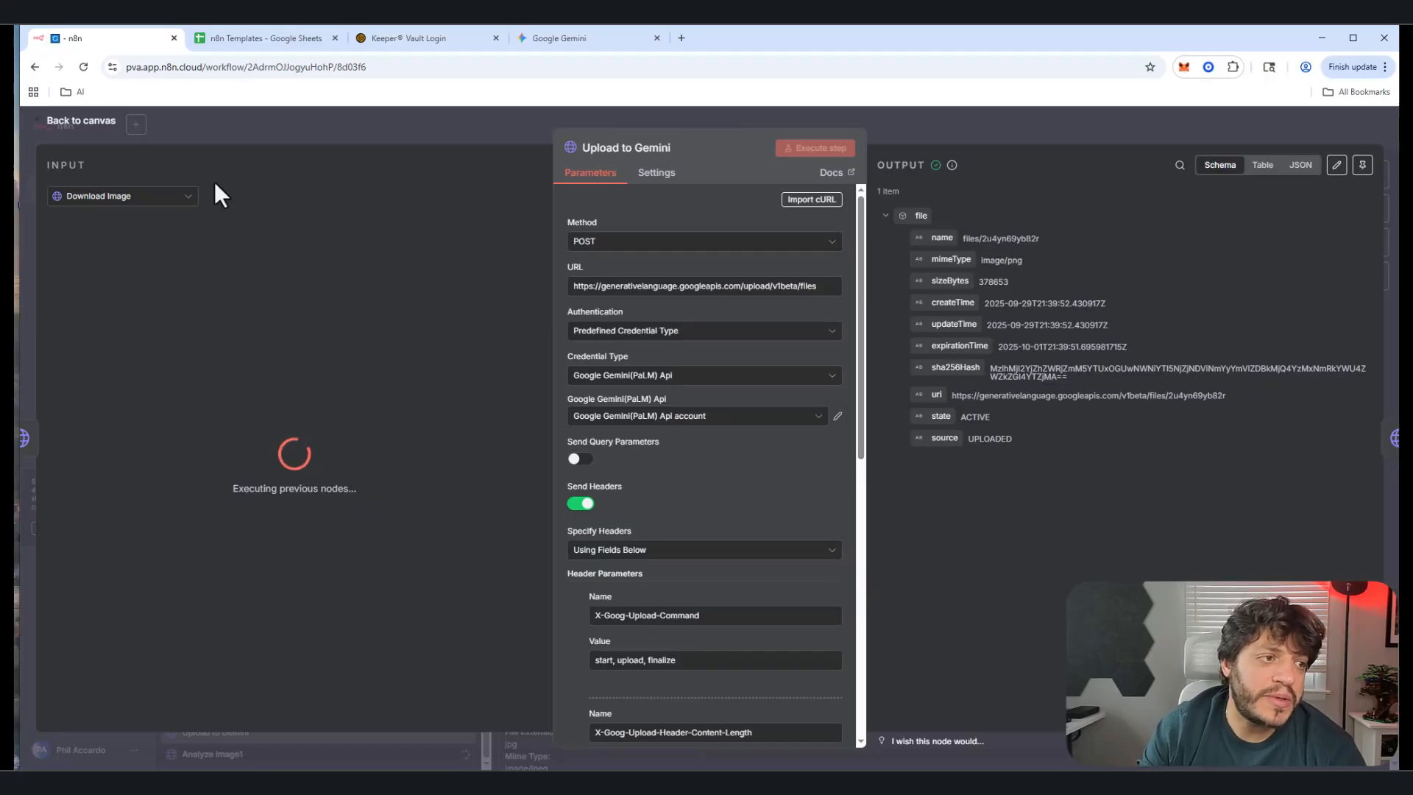
click(83, 122)
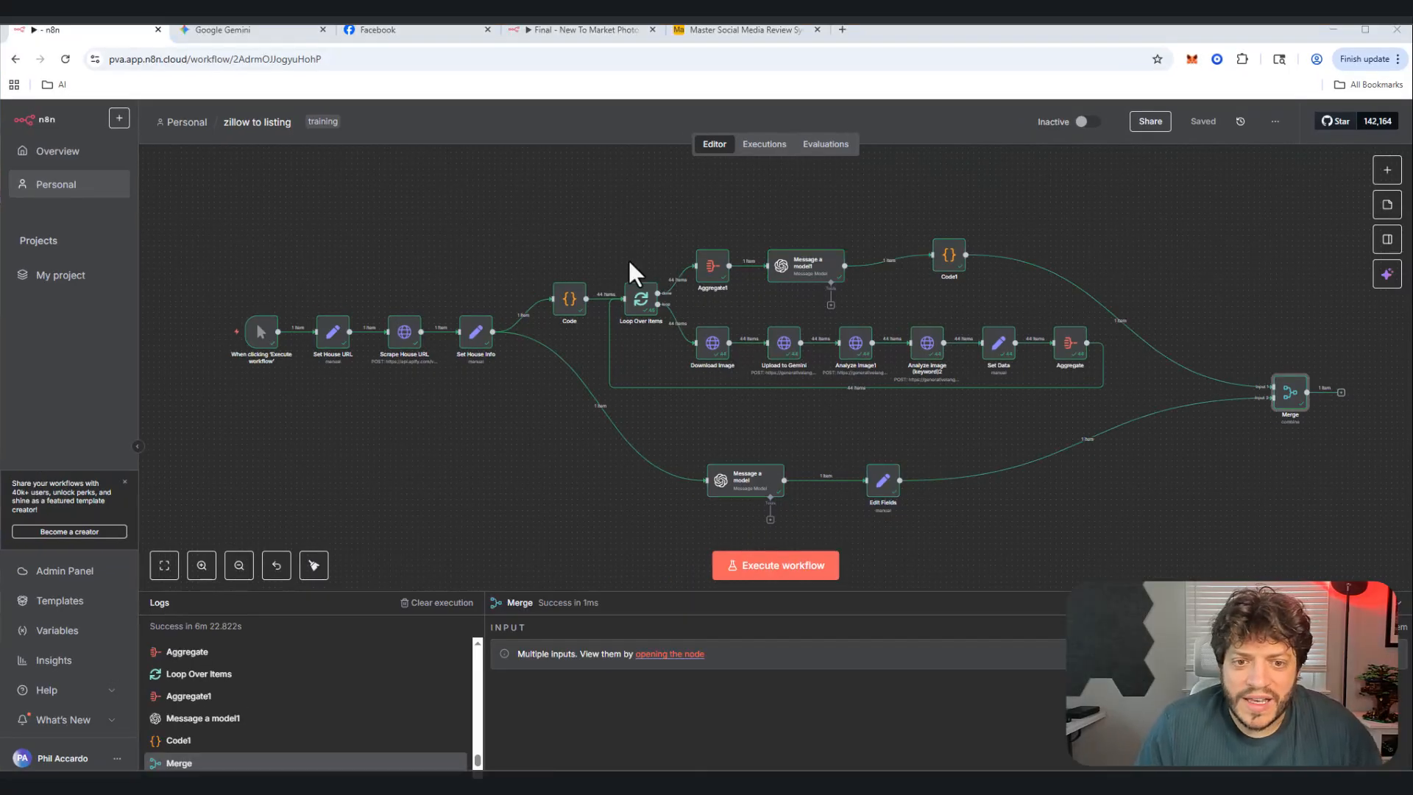
Step: Inspect the Merge output pairing 15 photo attachment URLs with the listing description
double_click(1302, 395)
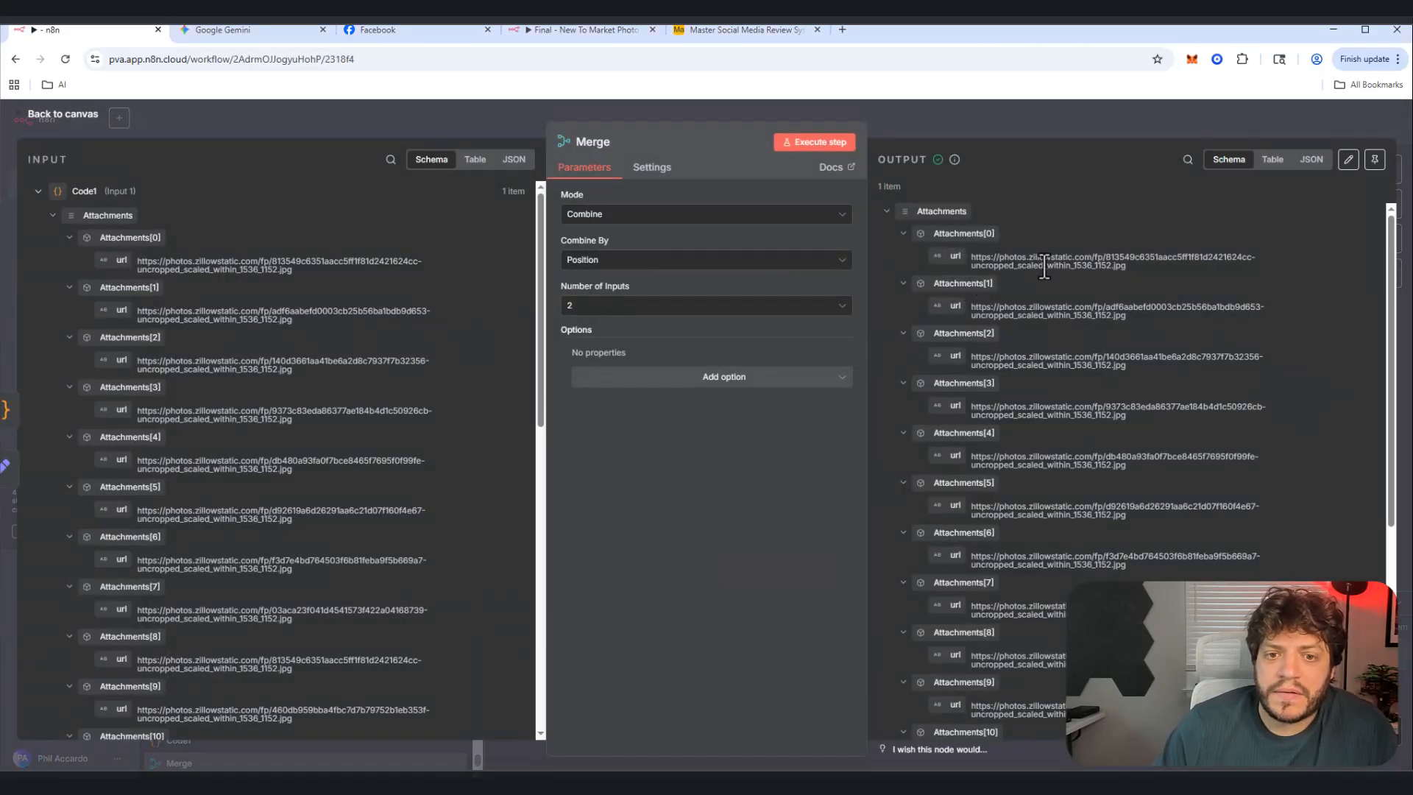
scroll(1053, 290, down, 5)
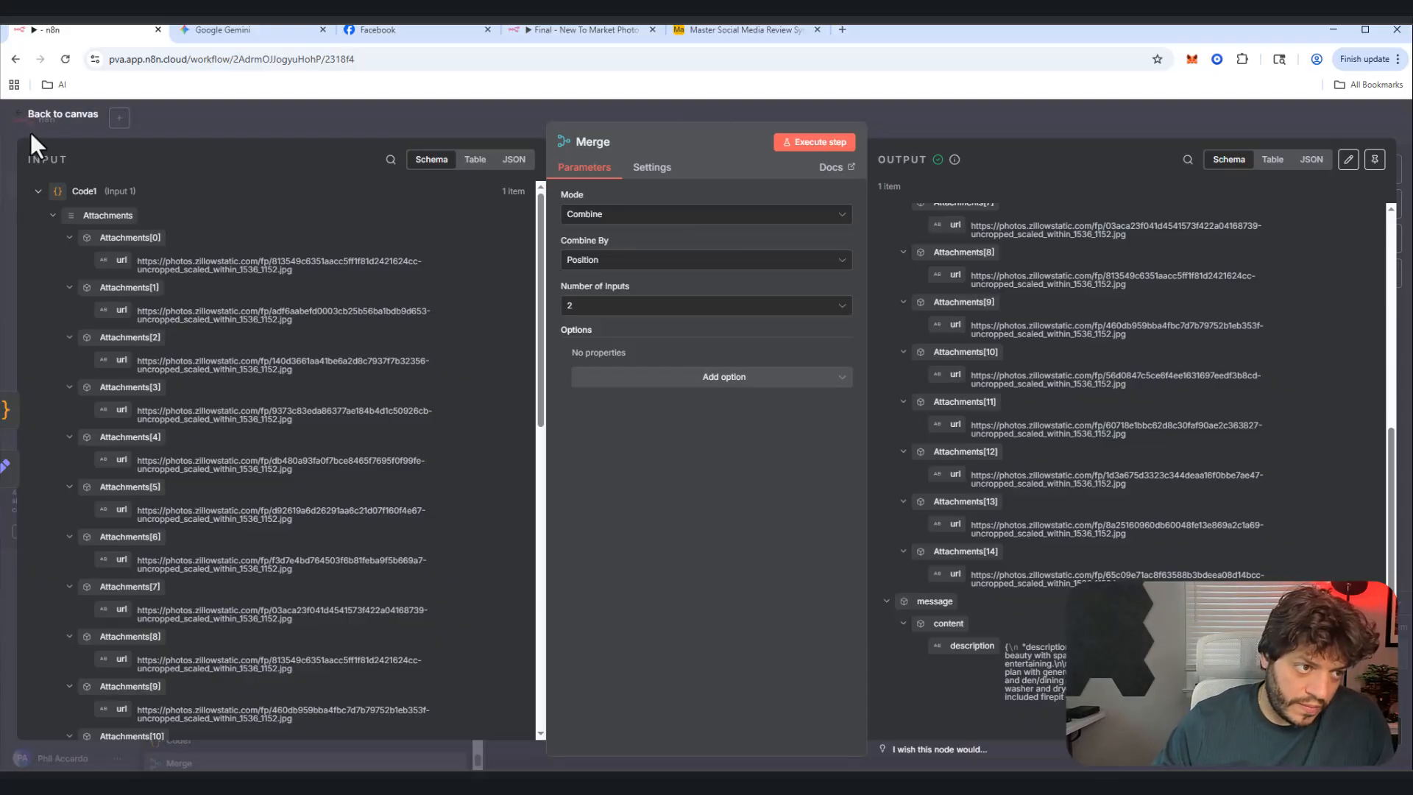
click(65, 116)
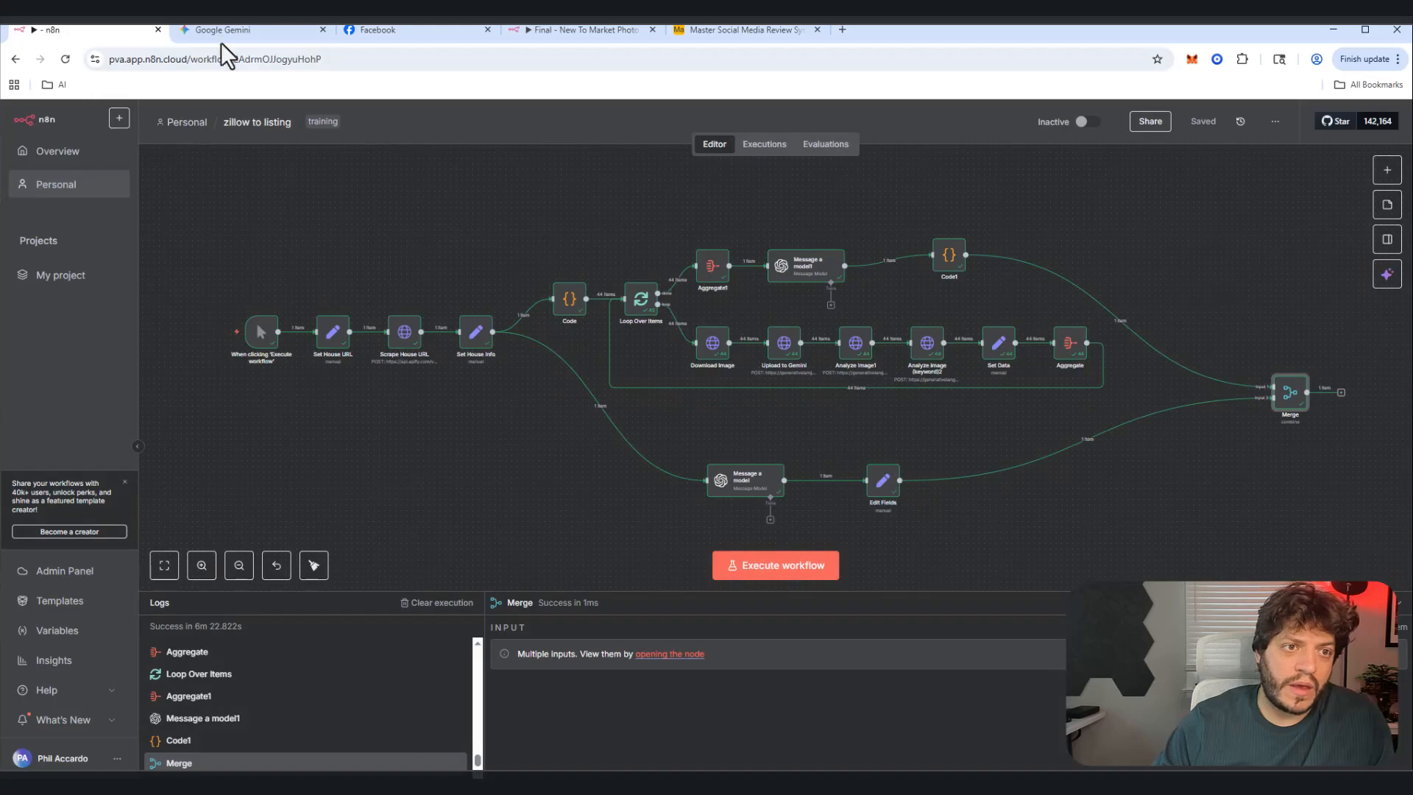
Step: Review the final new-to-market run around Merge1 and Create a record, then switch to Airtable
click(555, 28)
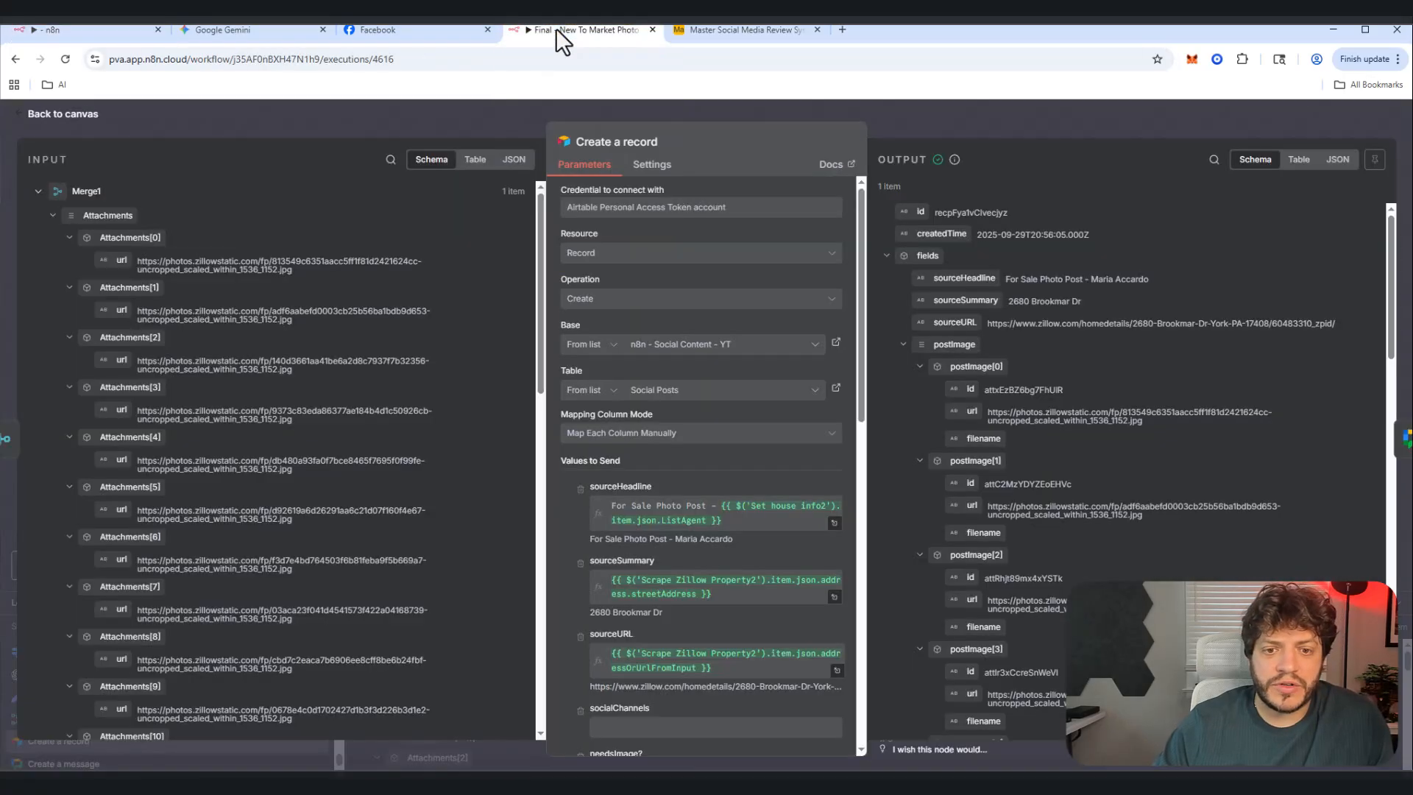
click(53, 115)
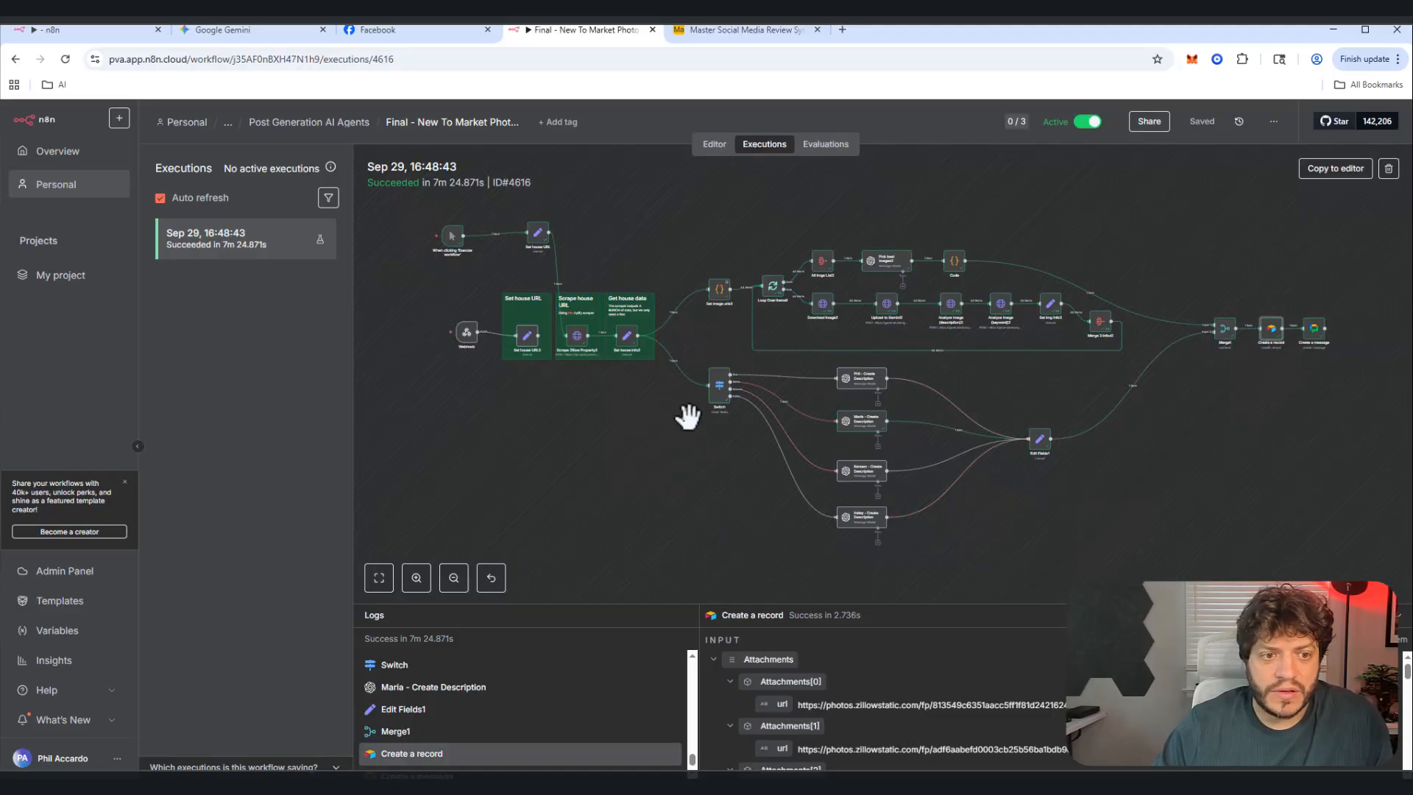
scroll(686, 428, up, 1)
drag(701, 444, 600, 427)
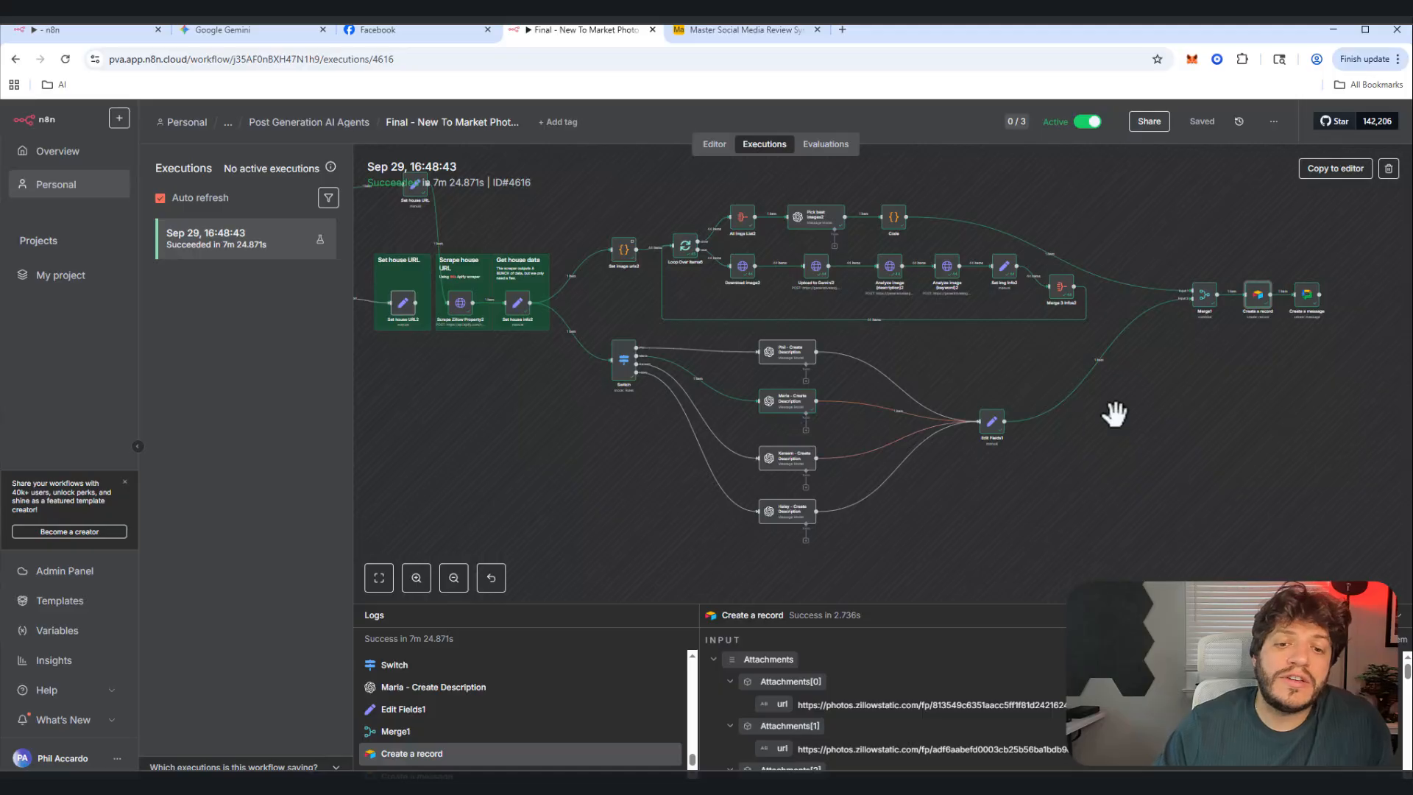
drag(1232, 388, 1225, 387)
scroll(972, 441, up, 5)
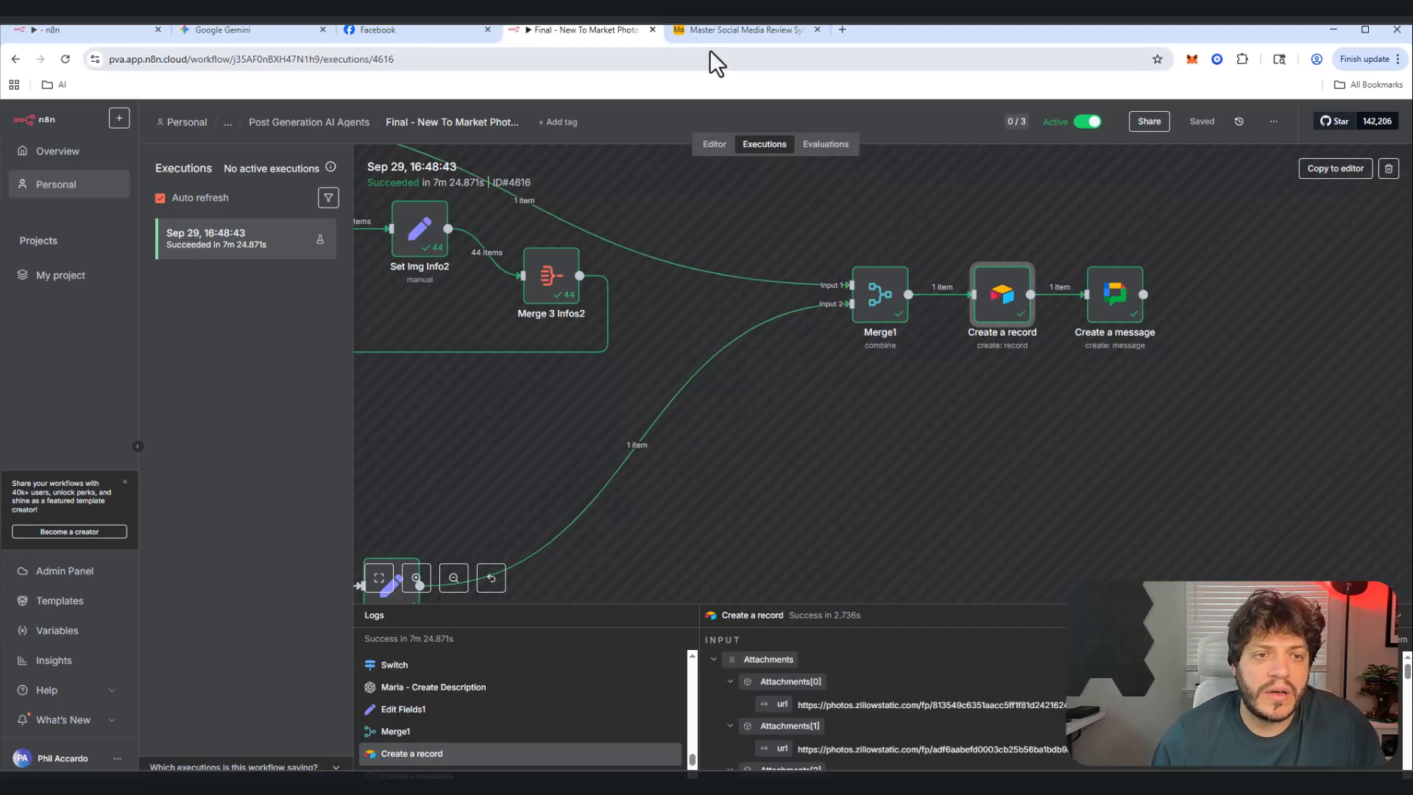
click(730, 26)
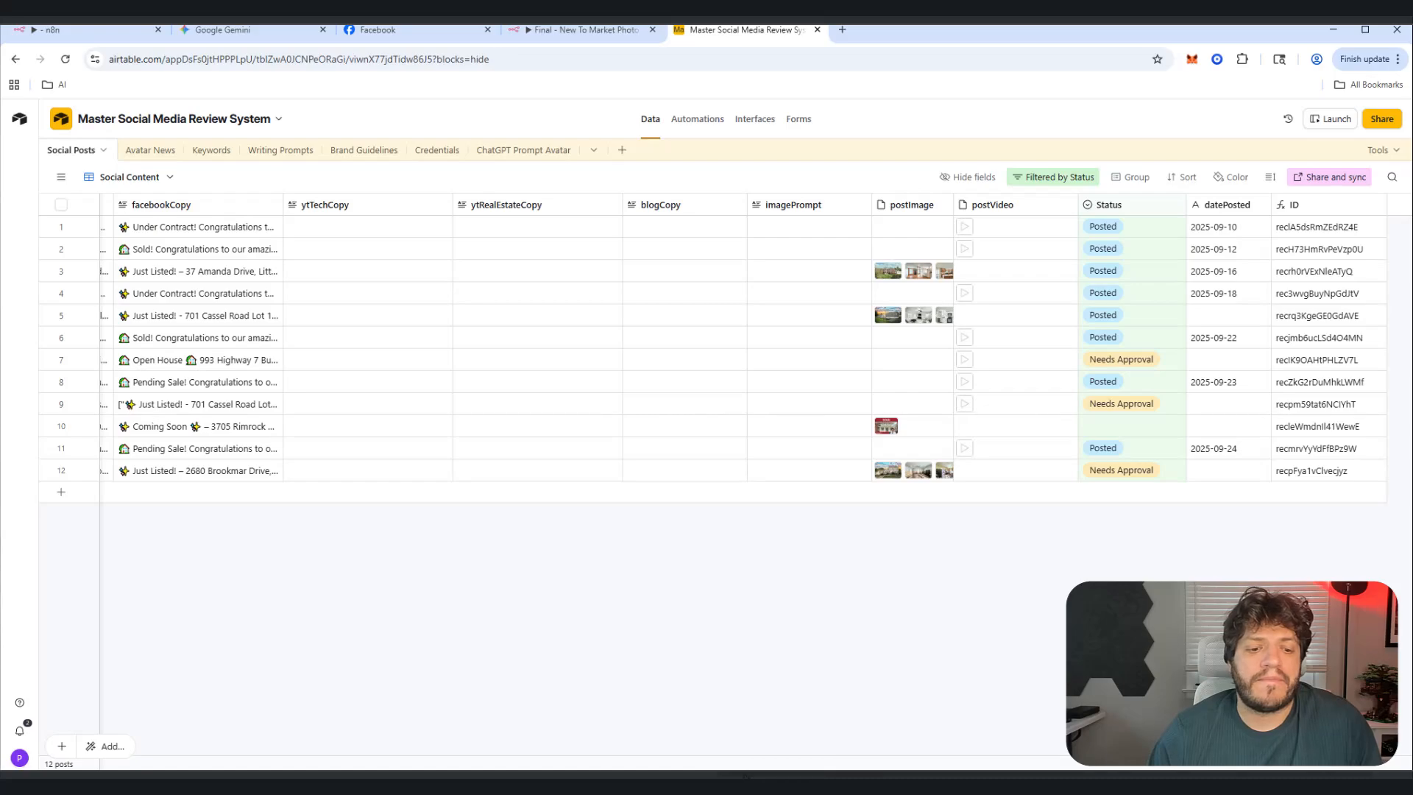
drag(751, 763, 243, 731)
scroll(243, 732, left, 5)
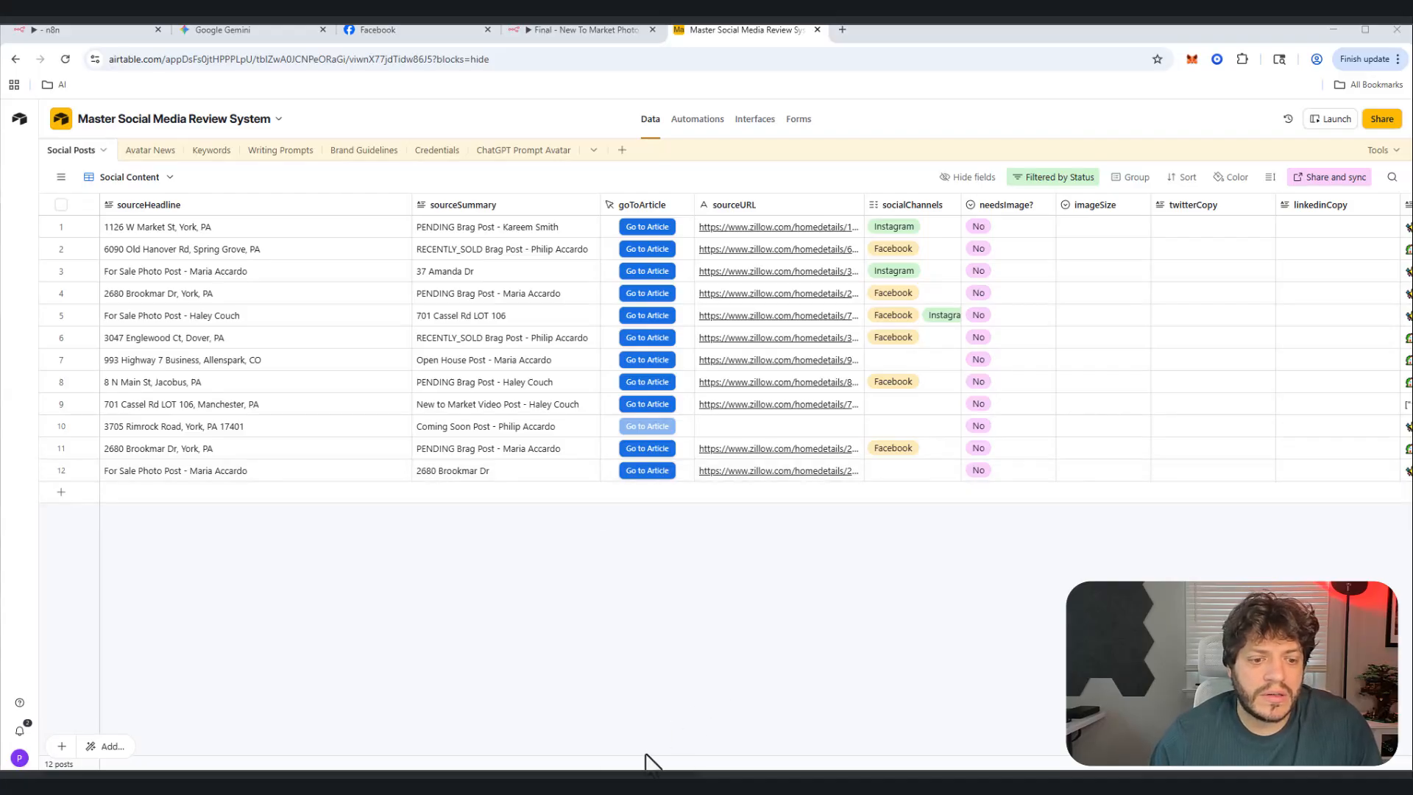
scroll(653, 762, right, 3)
scroll(814, 755, right, 5)
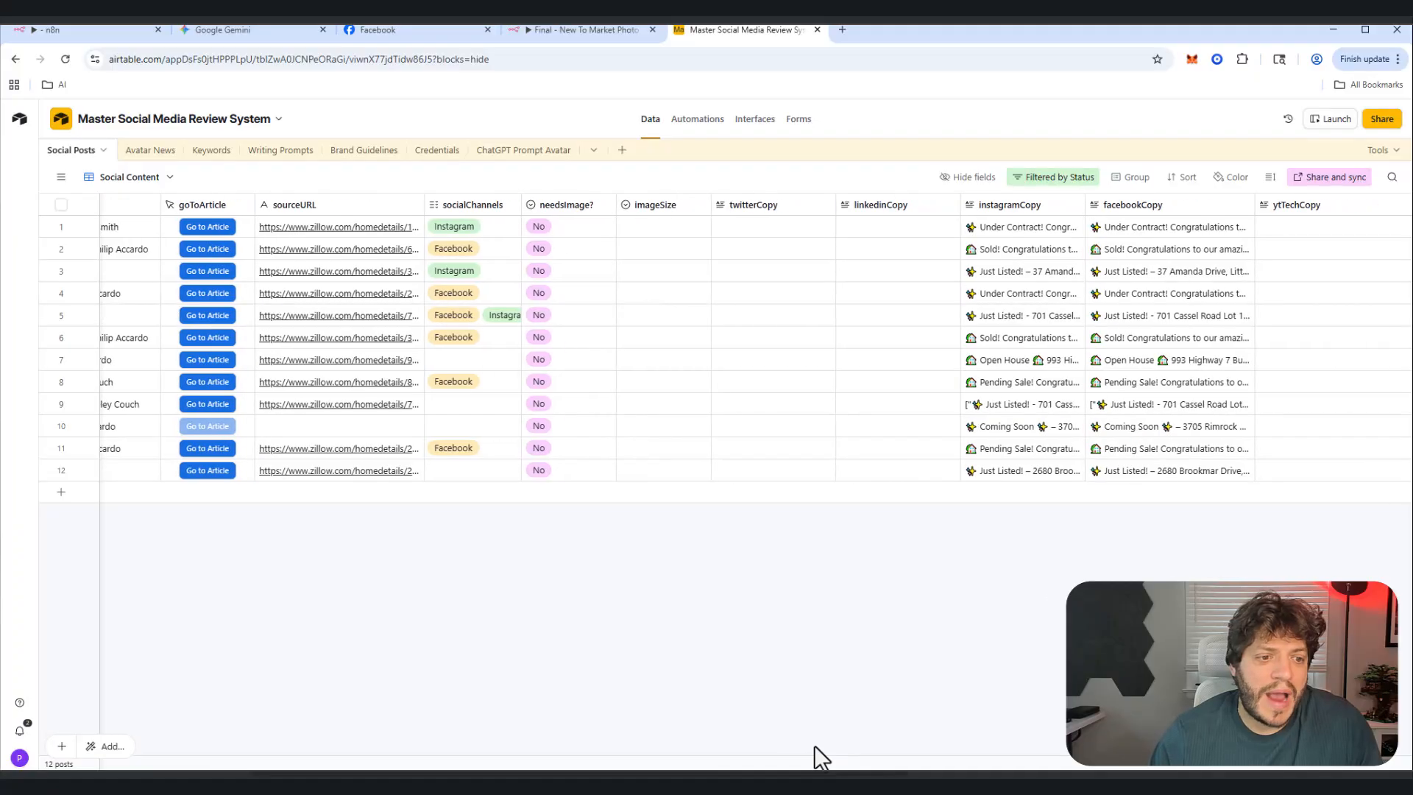
click(466, 472)
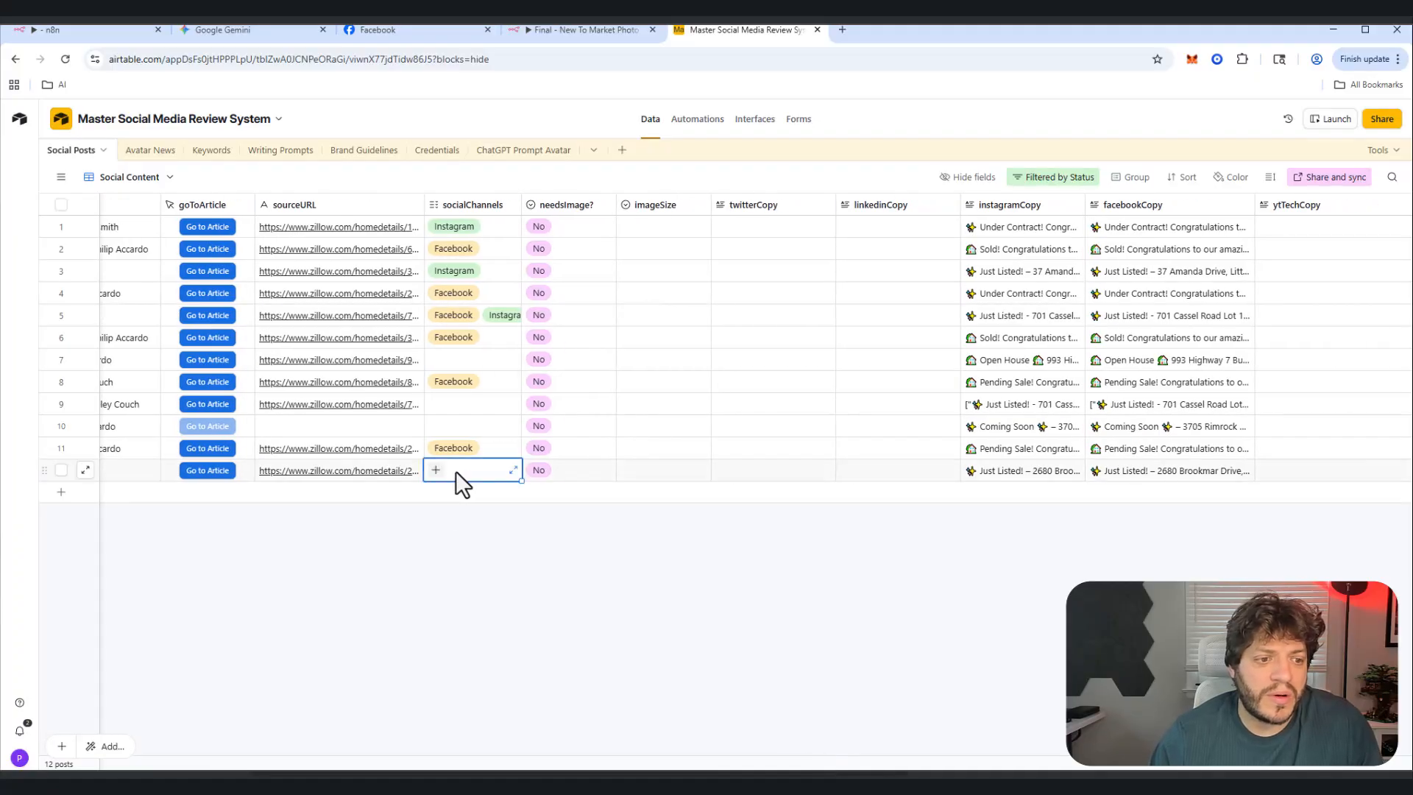
click(436, 471)
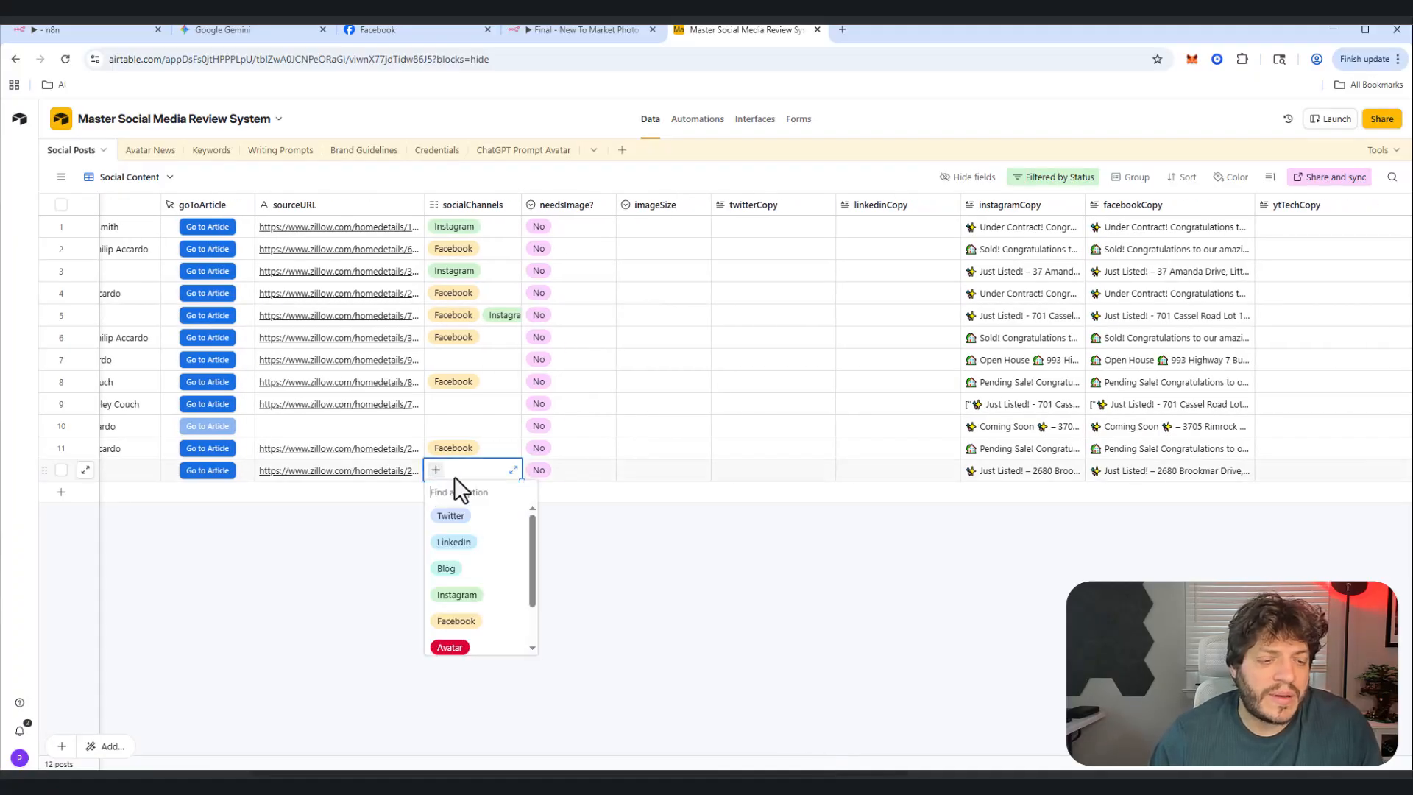
click(347, 603)
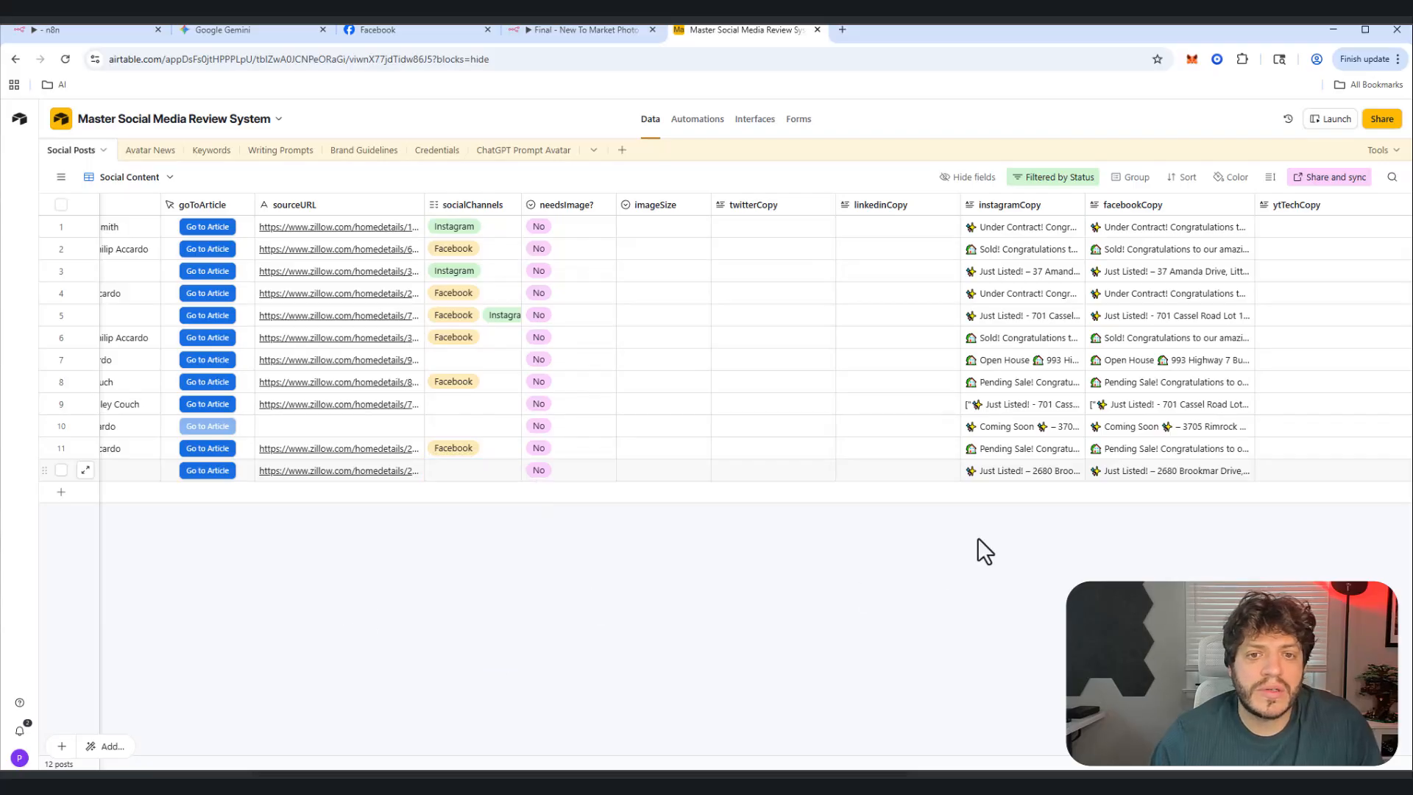
click(1153, 469)
click(1247, 471)
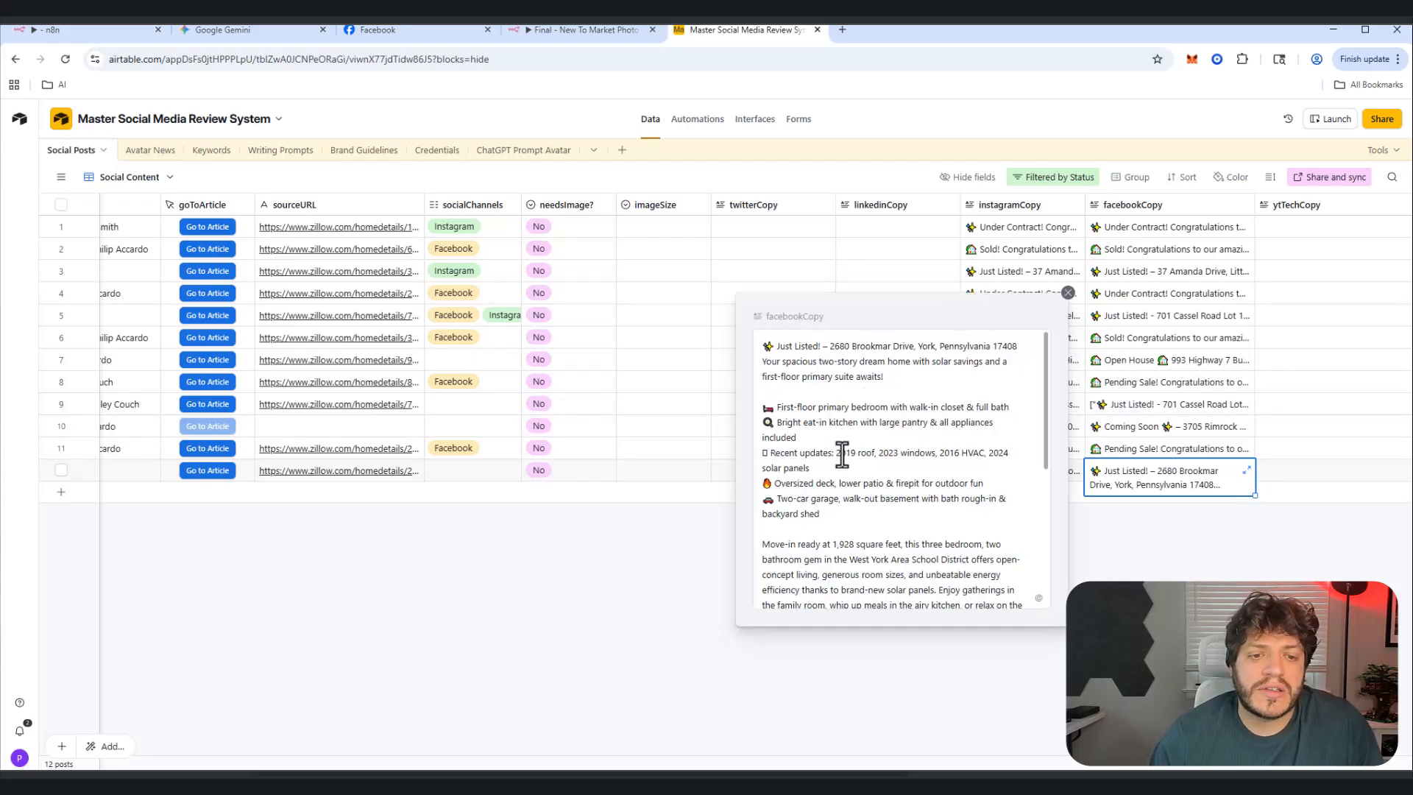
Step: Close the Facebook post text and browse the attached listing photos in row 12's postimage cell
scroll(842, 454, down, 4)
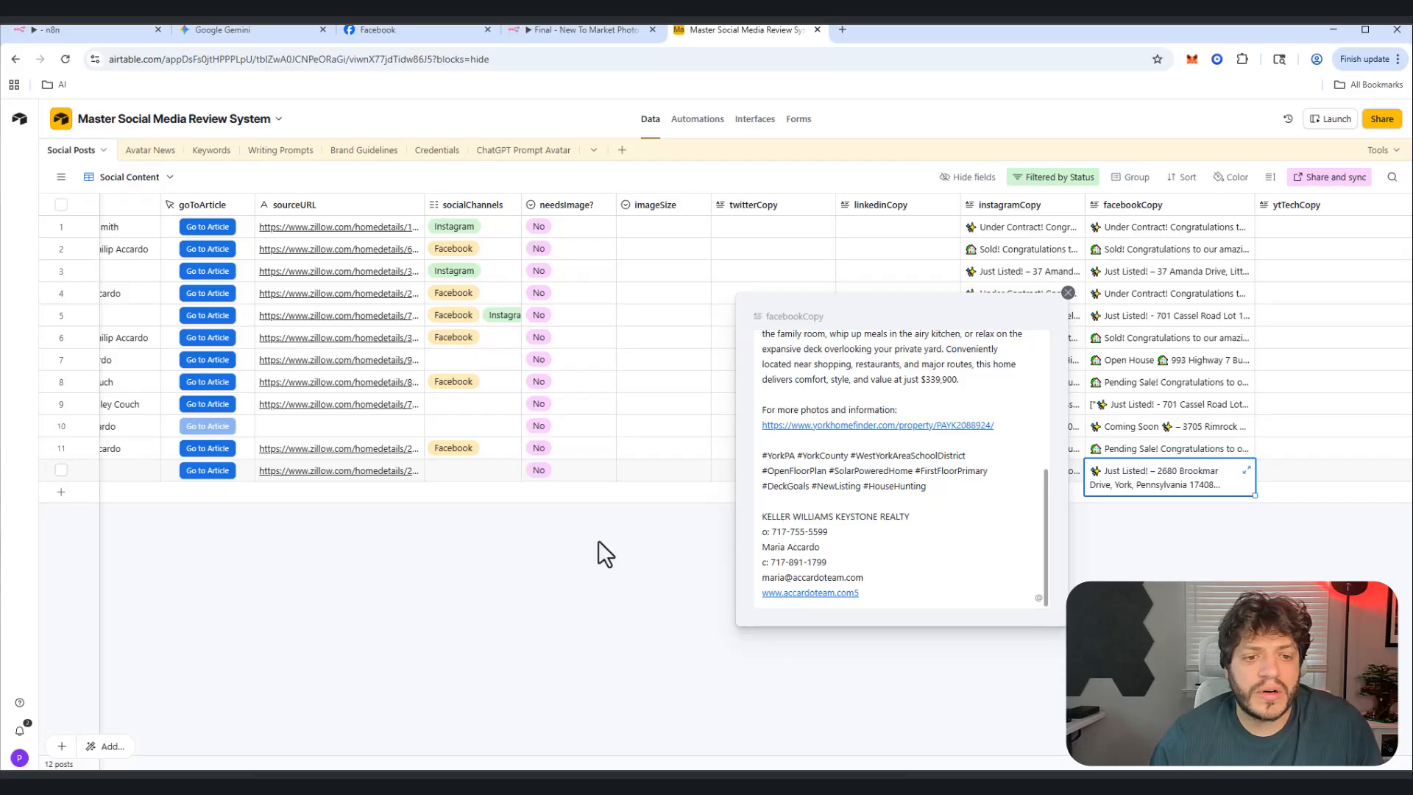
click(496, 586)
scroll(630, 735, right, 10)
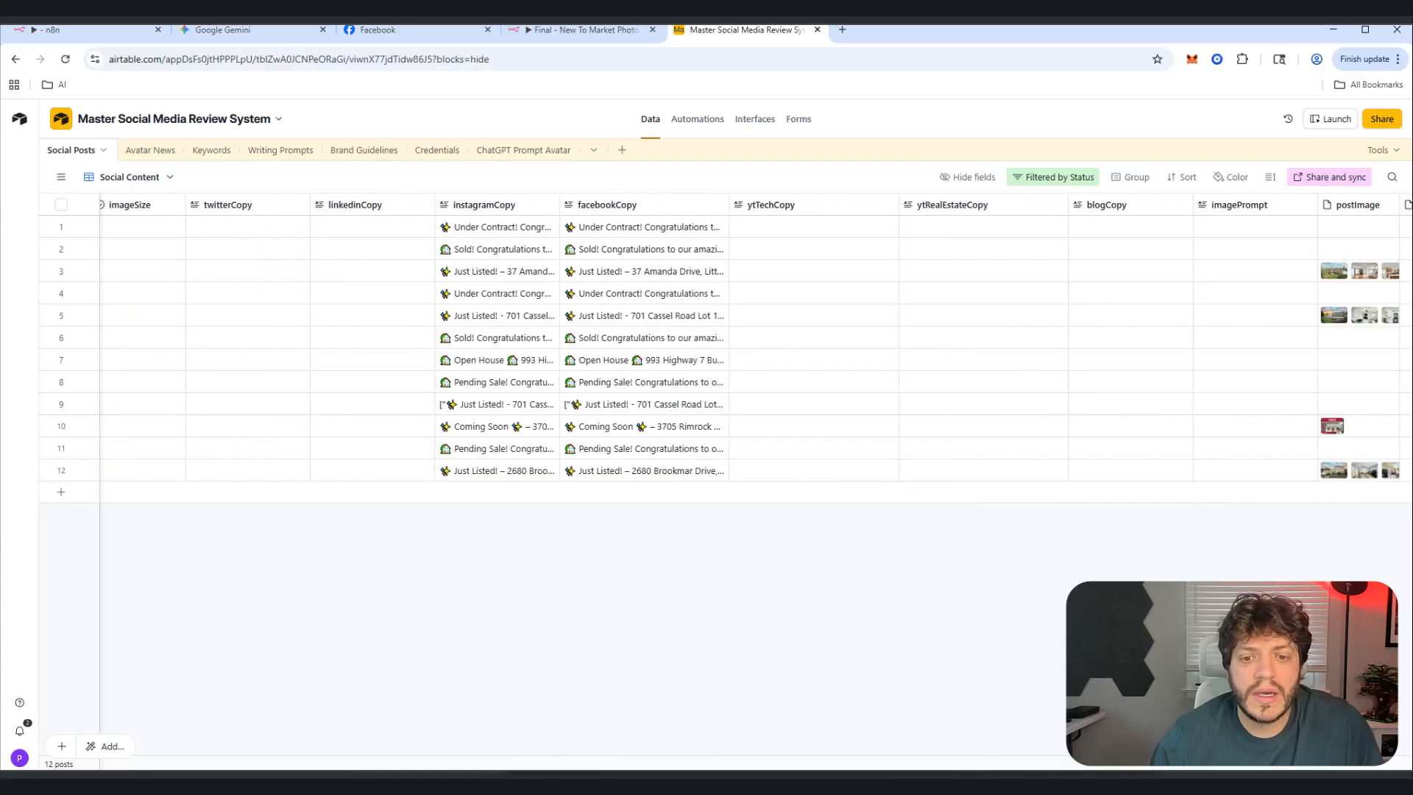
click(1060, 474)
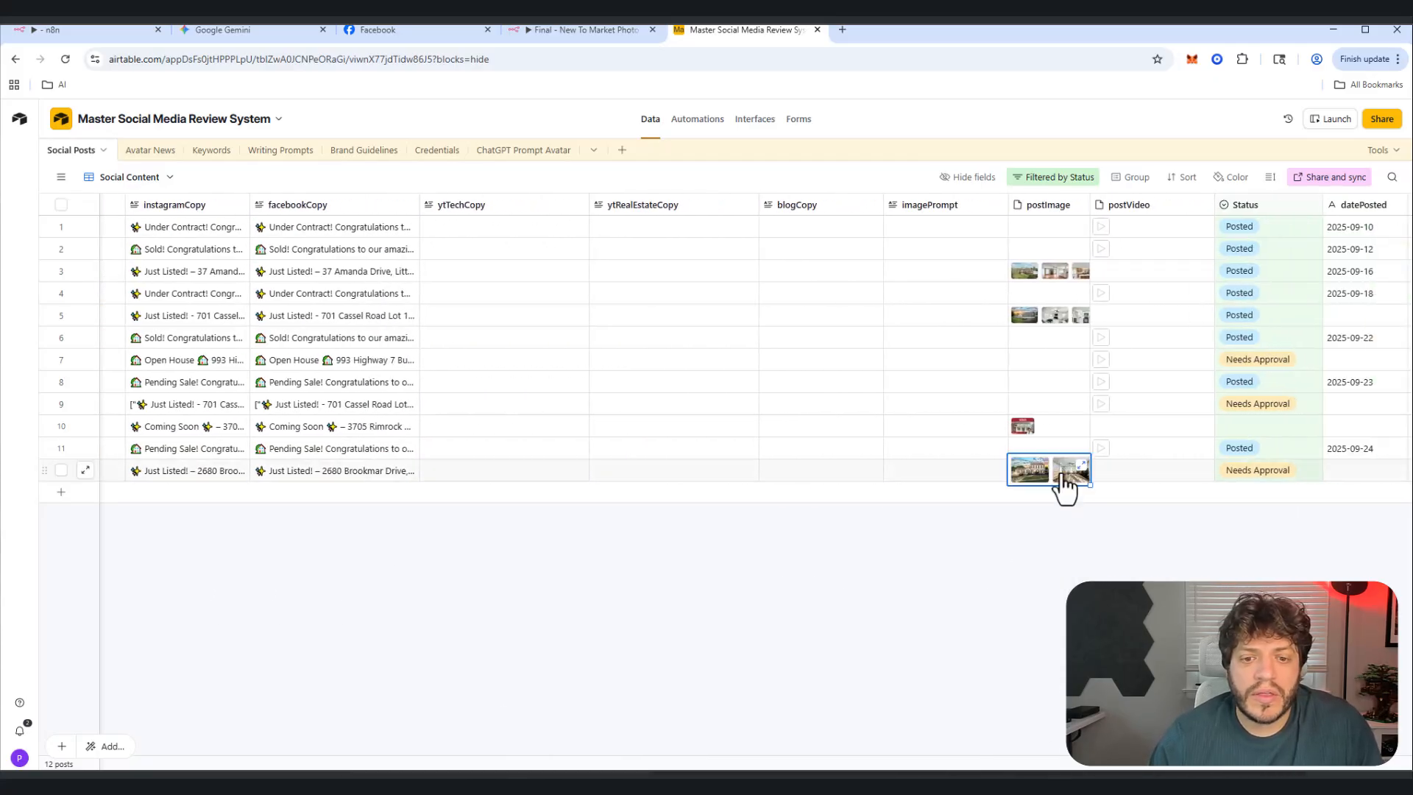
click(1071, 477)
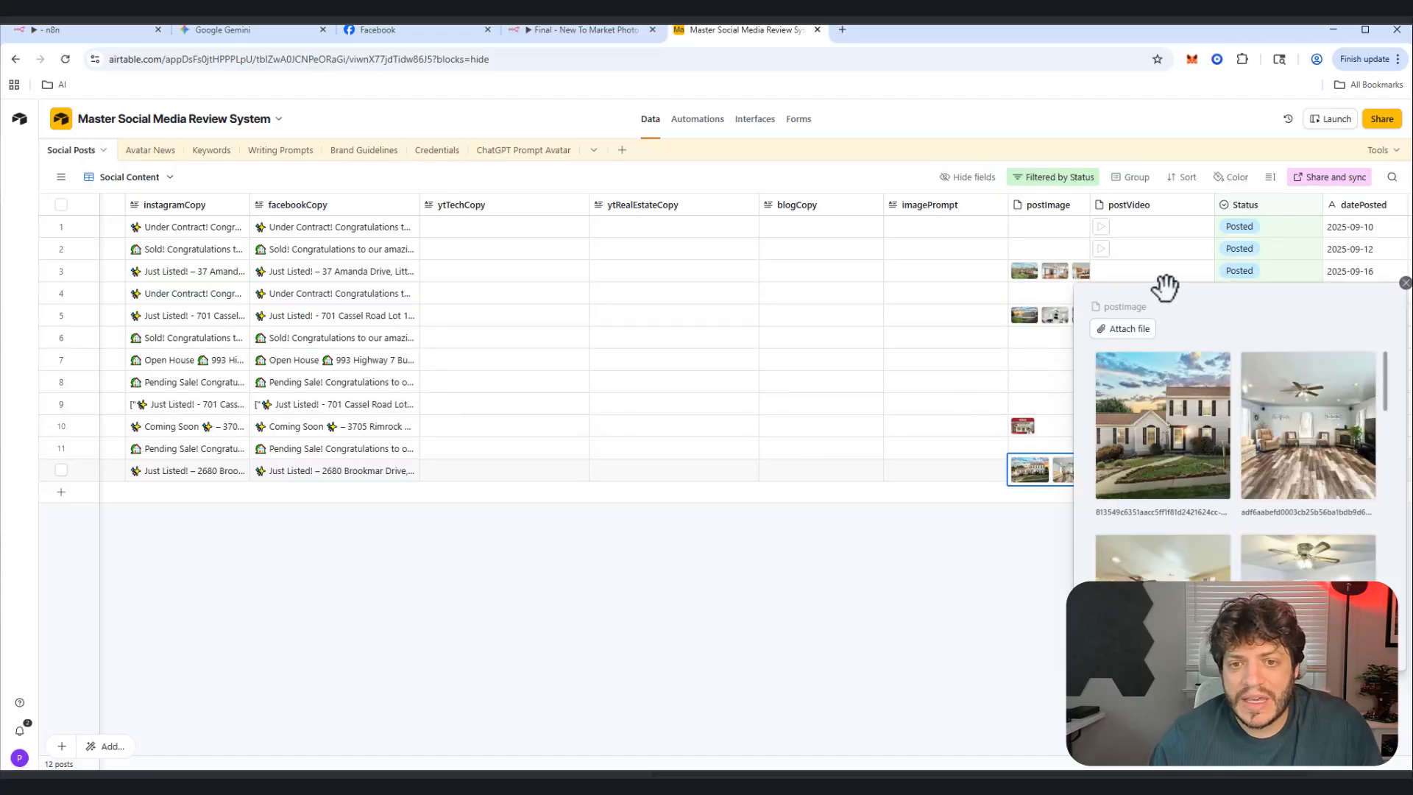
scroll(1255, 480, down, 5)
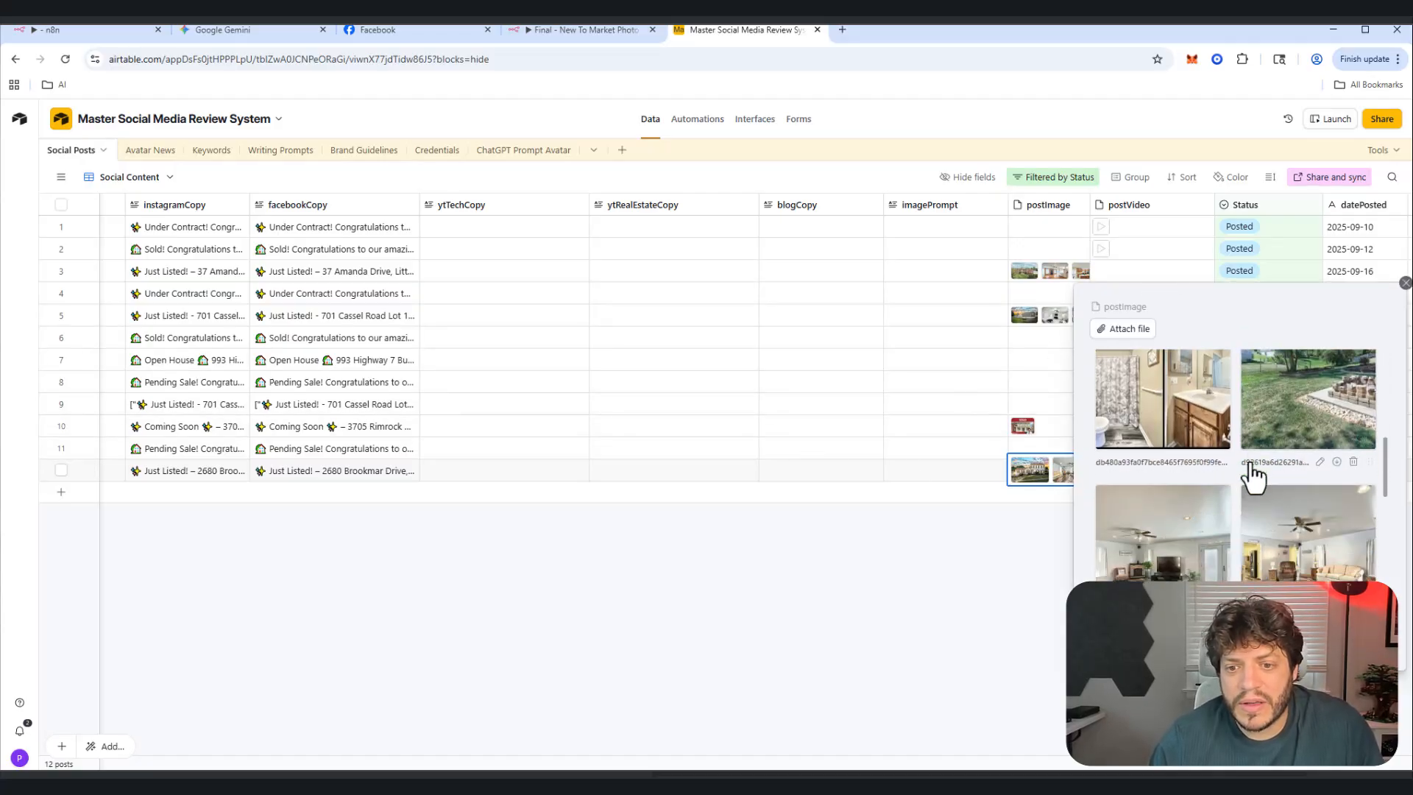
scroll(1249, 457, down, 6)
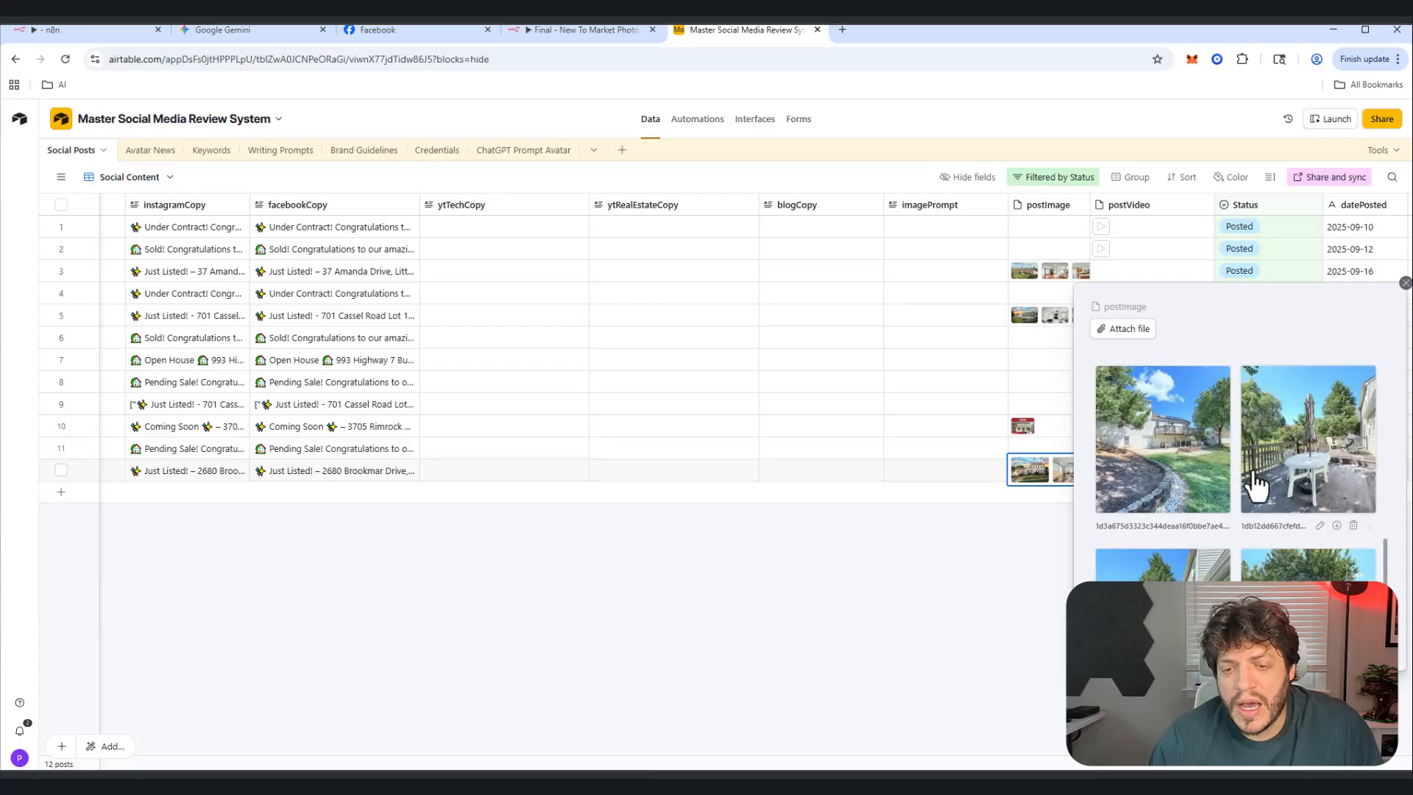
scroll(1264, 444, up, 10)
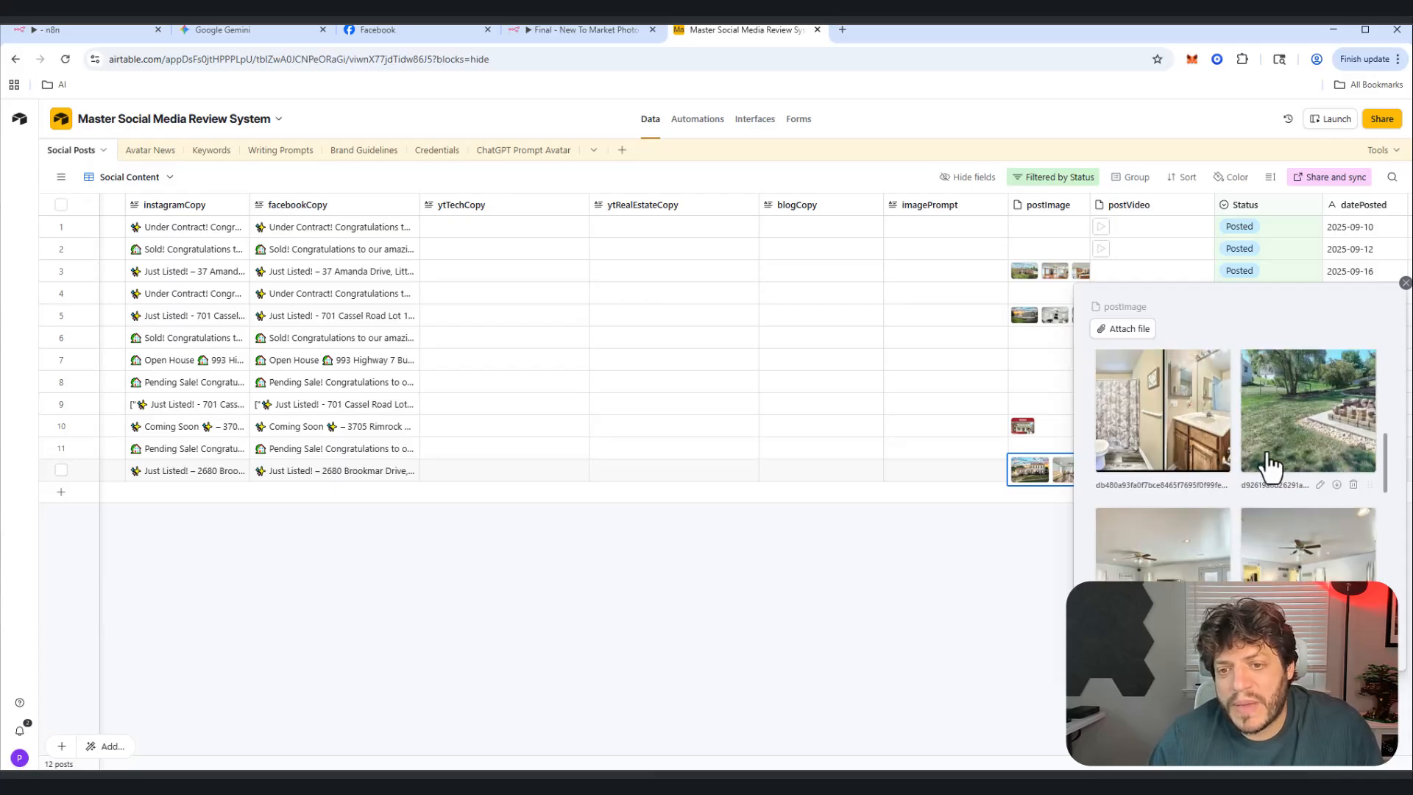
Step: Bring up the status choices for row 12, currently Needs Approval
click(805, 629)
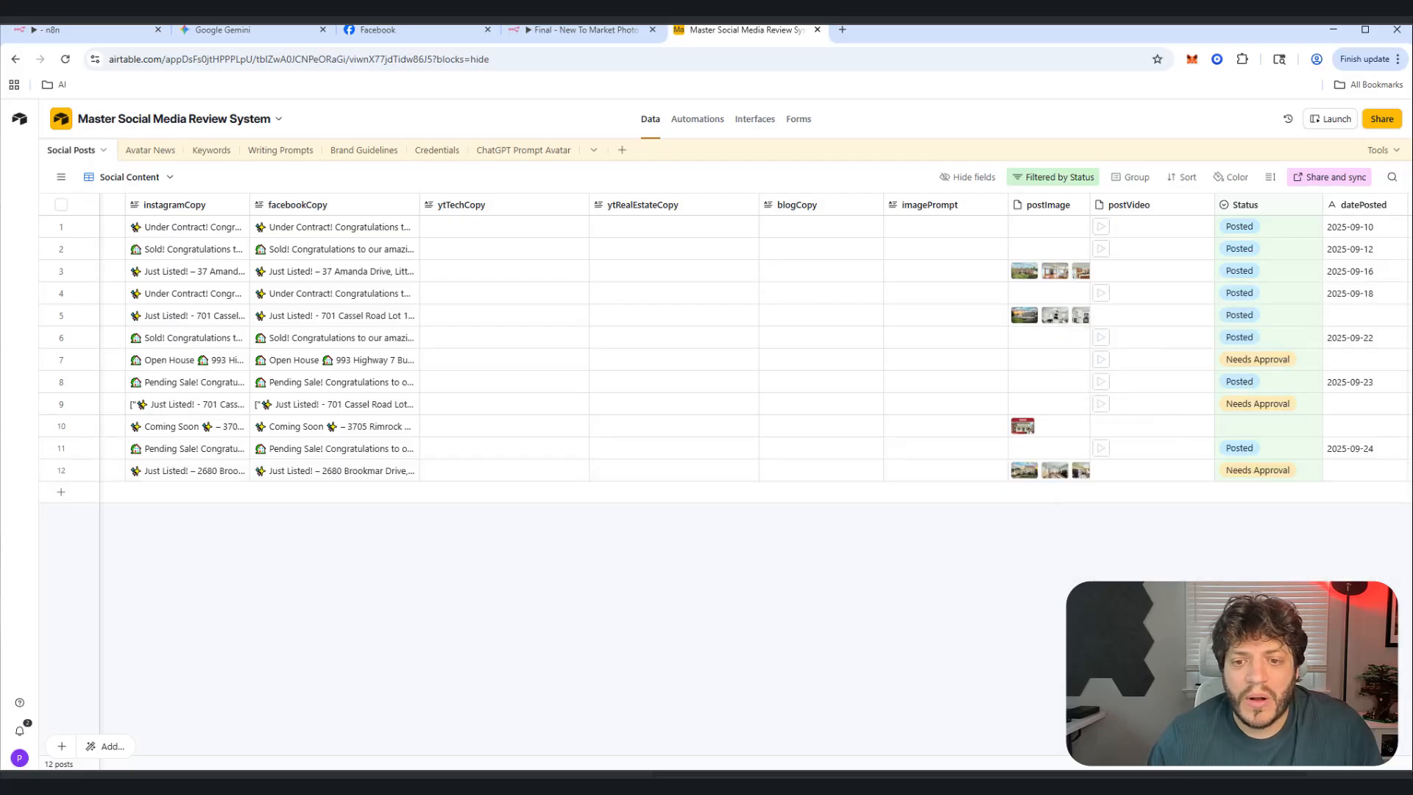
click(1250, 472)
click(1250, 472)
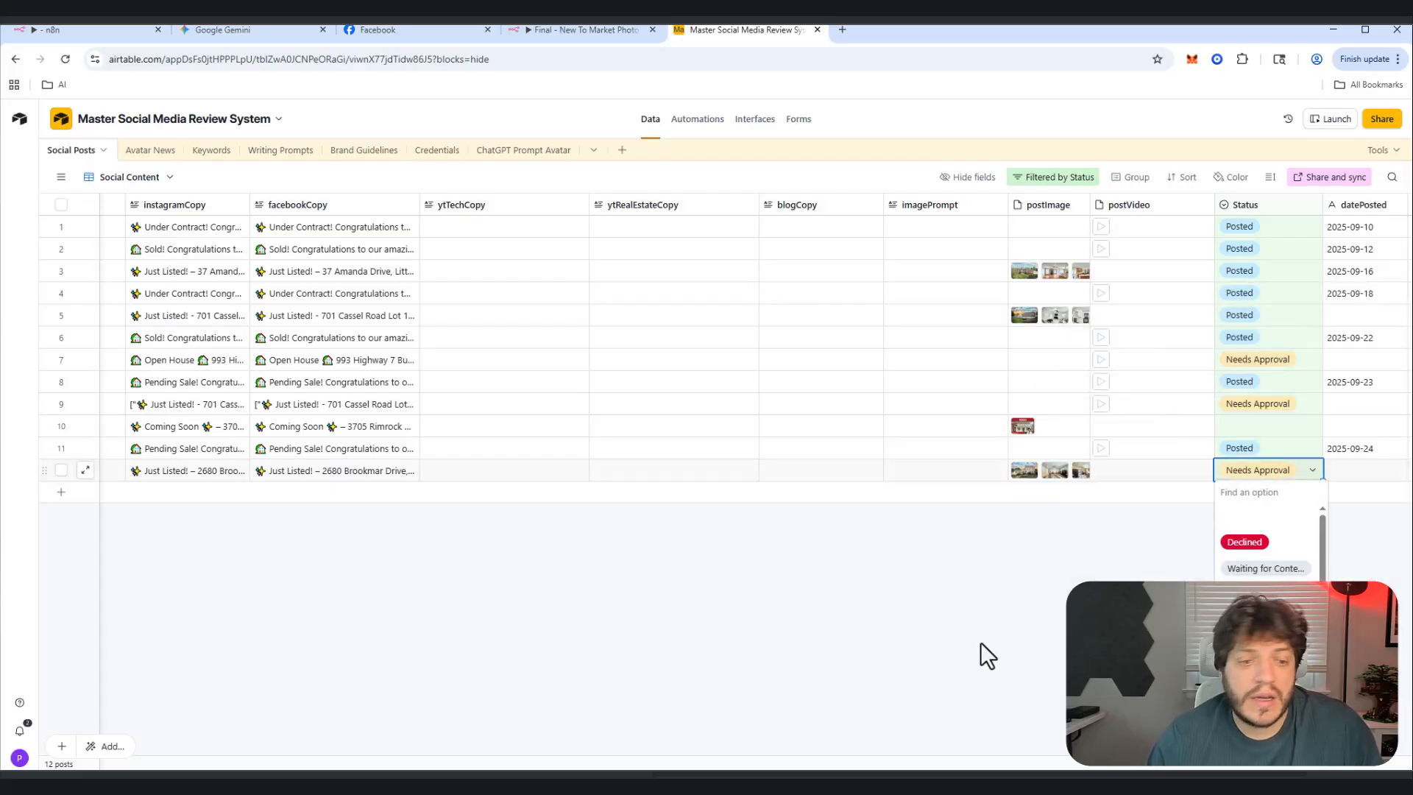